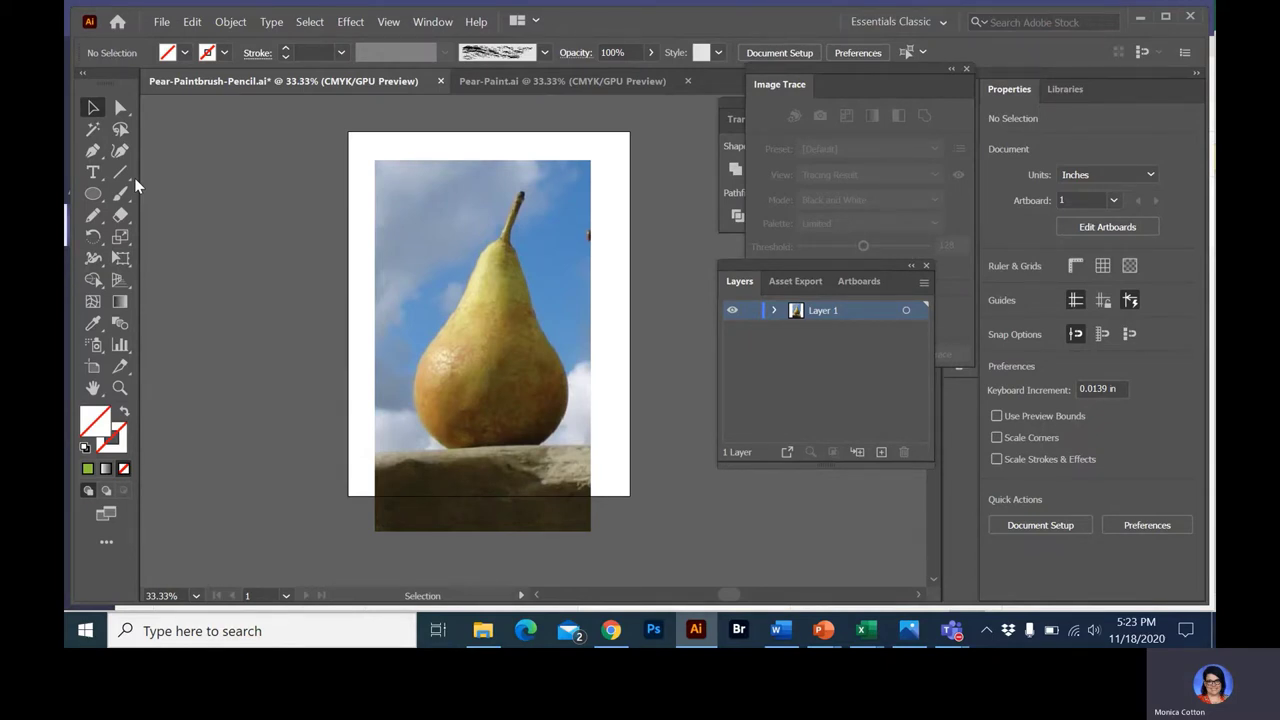
Activate the Pencil tool and set its fidelity to Smooth in the tool options
{"action": "left_click", "coordinate": [95, 214]}
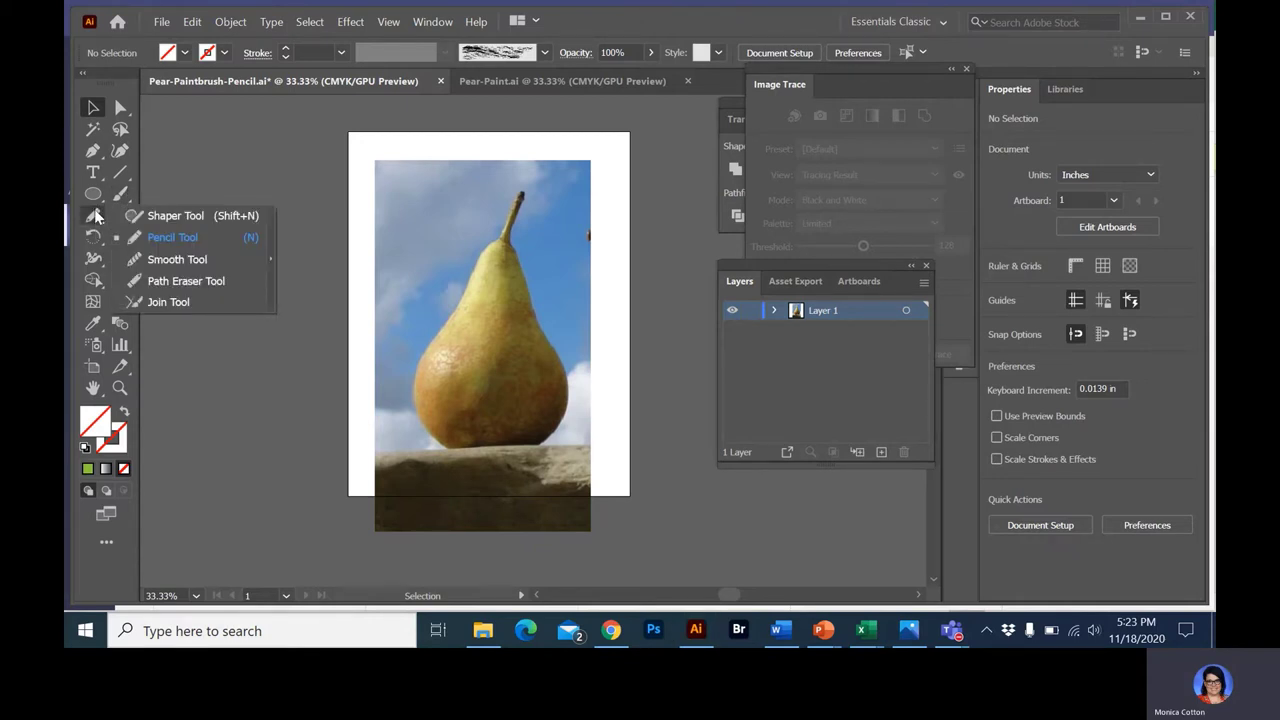
{"action": "left_click", "coordinate": [167, 237]}
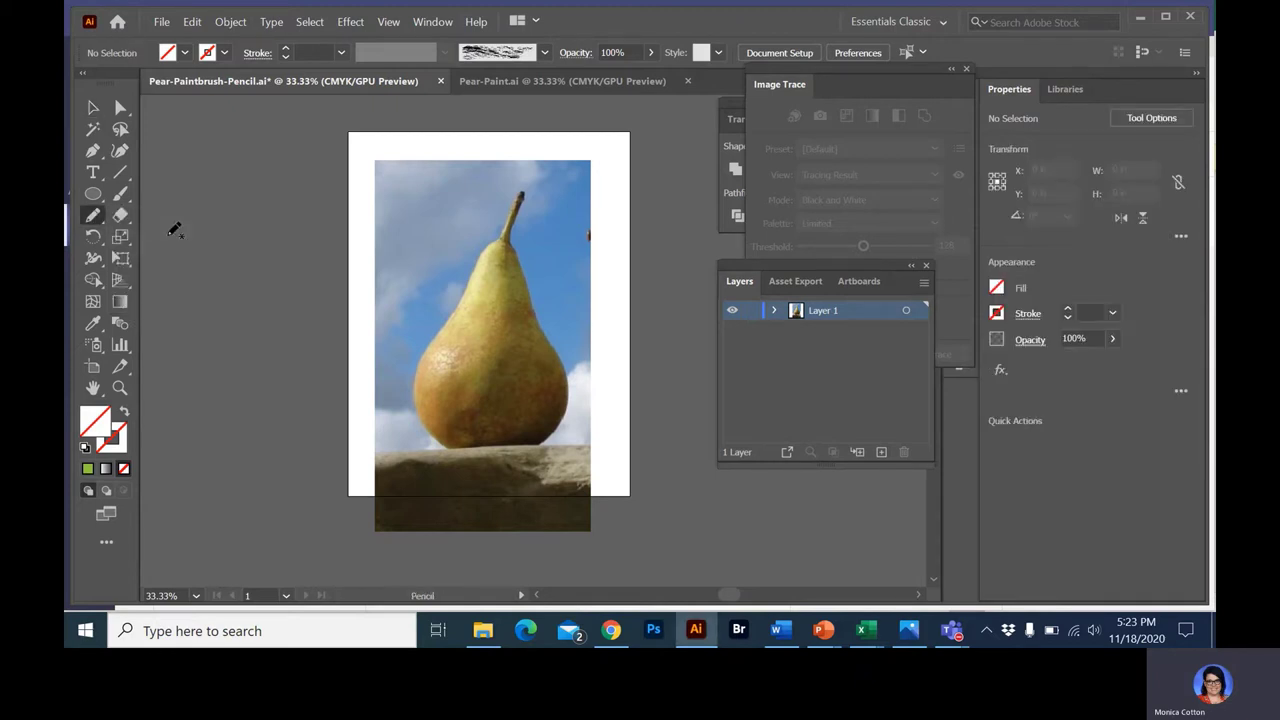
{"action": "double_click", "coordinate": [95, 215]}
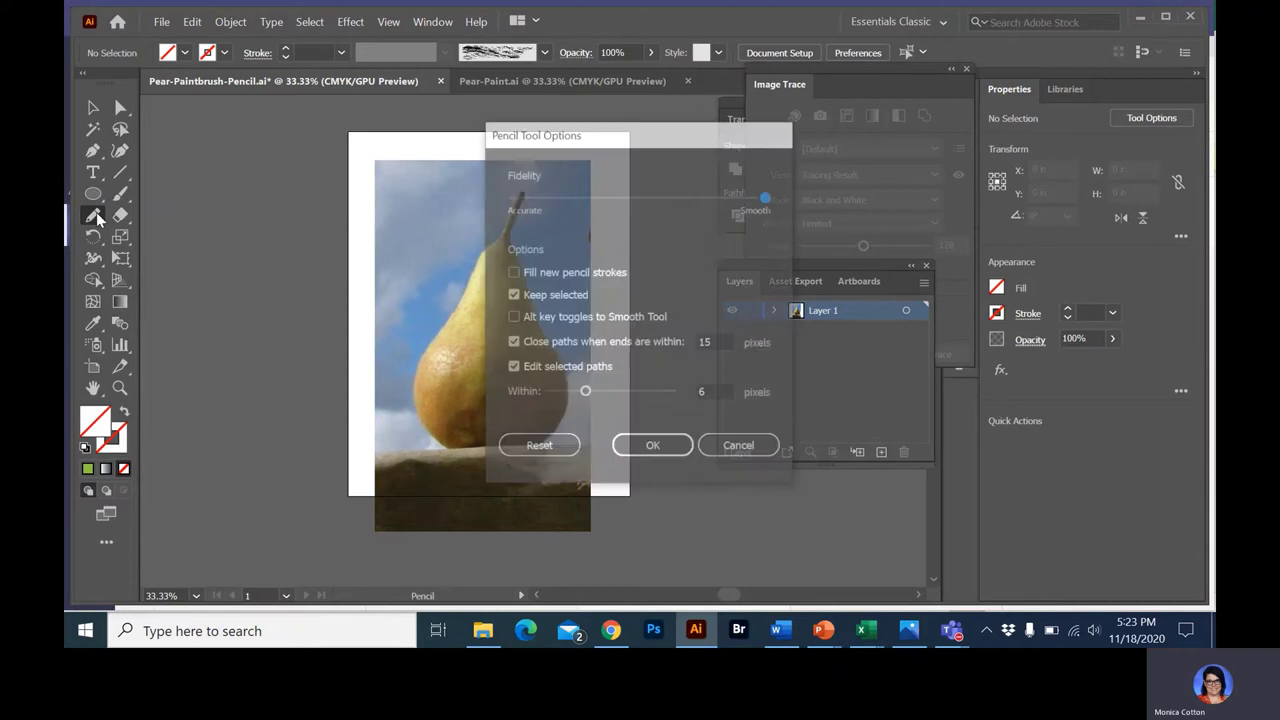
{"action": "mouse_move", "coordinate": [766, 197]}
{"action": "left_mouse_down"}
{"action": "mouse_move", "coordinate": [641, 207]}
{"action": "mouse_move", "coordinate": [765, 203]}
{"action": "left_mouse_up"}
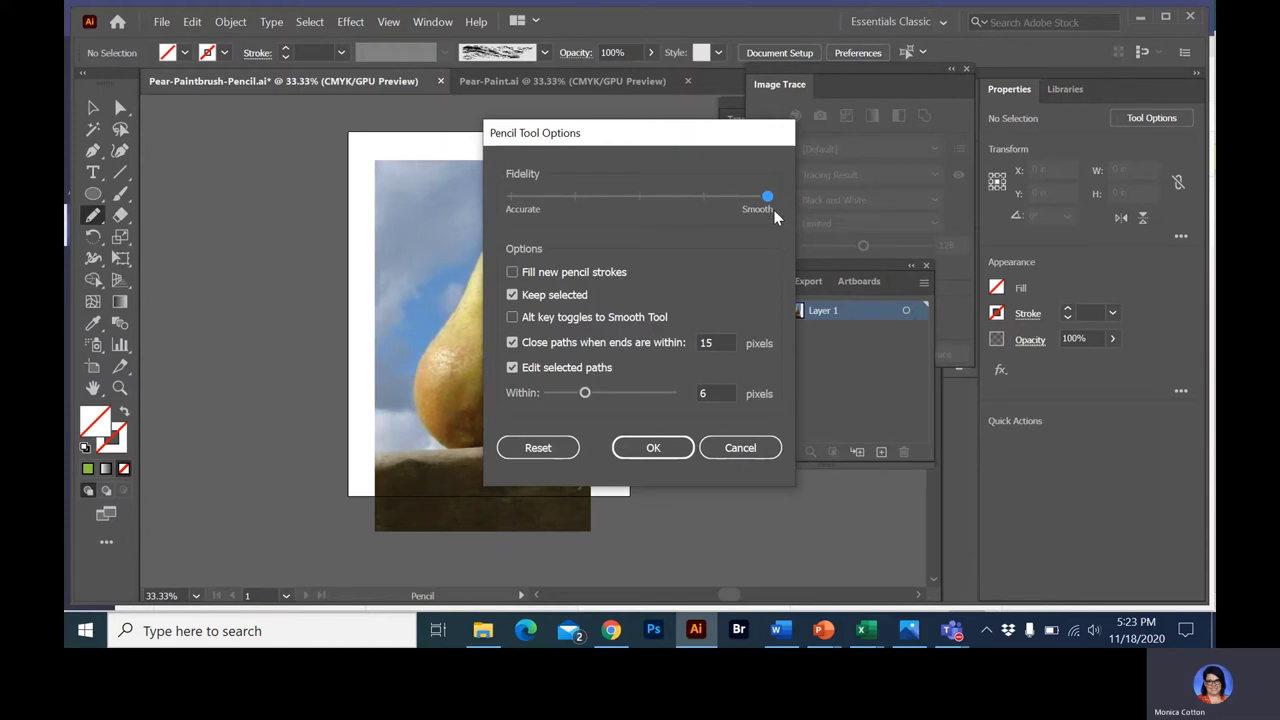
{"action": "left_click", "coordinate": [652, 448]}
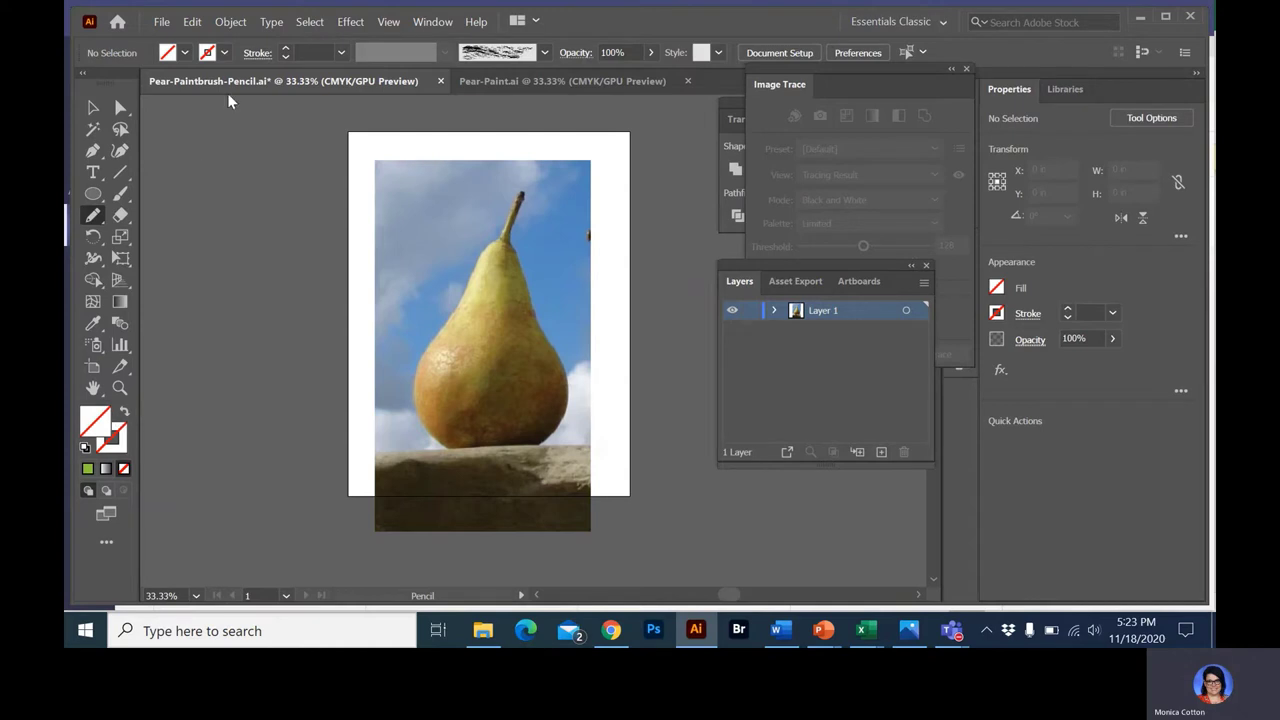
Trace the pear's body in the photo as a closed Pencil path with a black stroke, leaving out the stem
{"action": "left_click", "coordinate": [225, 55]}
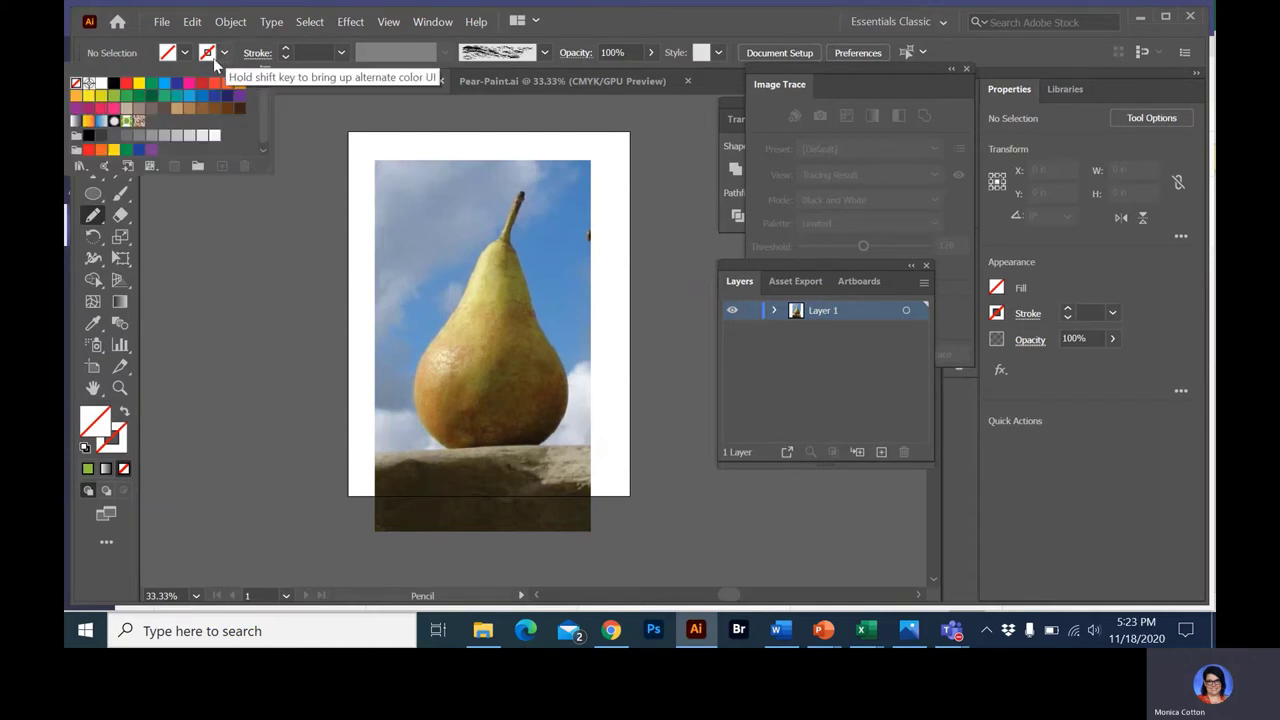
{"action": "left_click", "coordinate": [113, 84]}
{"action": "left_click", "coordinate": [587, 25]}
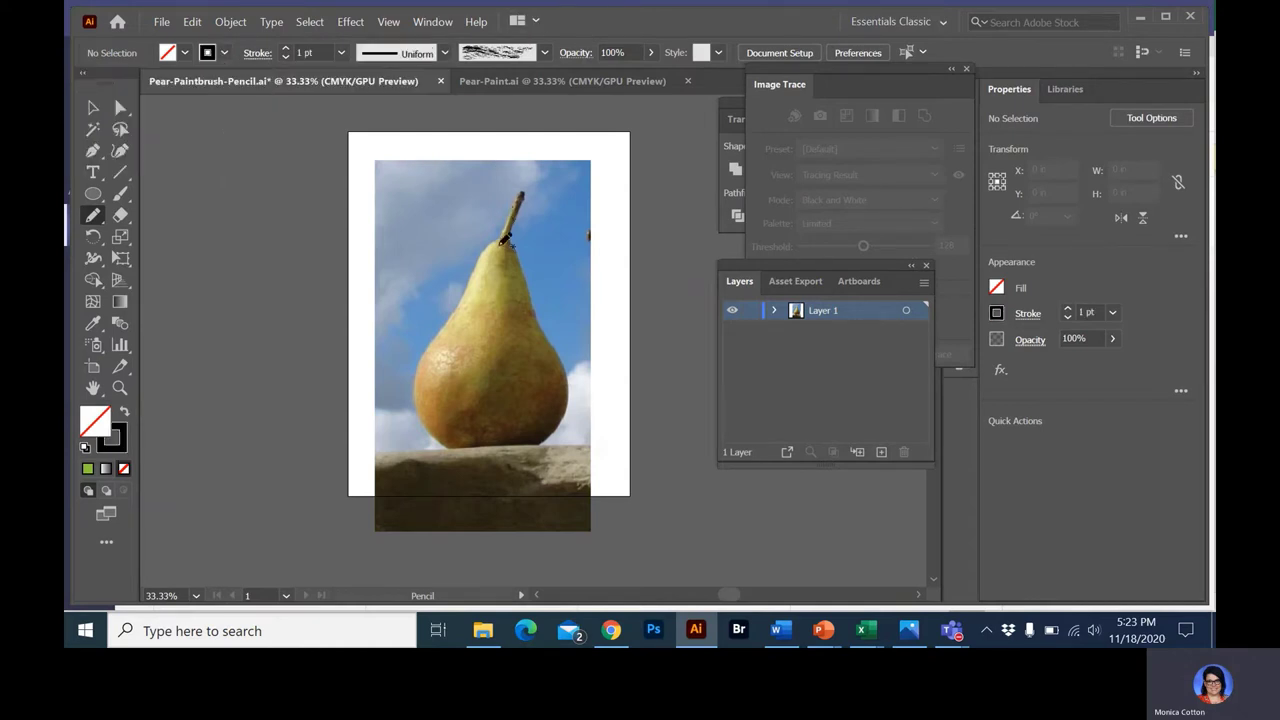
{"action": "key", "text": "ctrl+equal"}
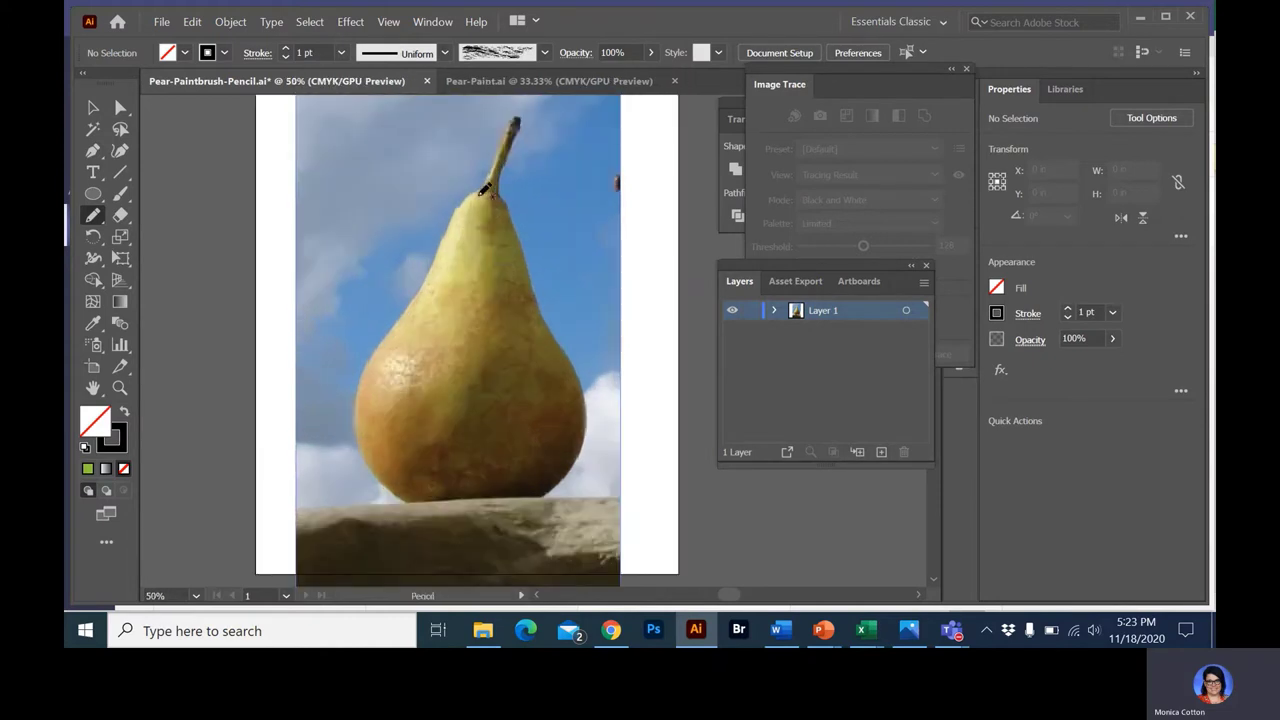
{"action": "mouse_move", "coordinate": [474, 192]}
{"action": "left_mouse_down"}
{"action": "mouse_move", "coordinate": [372, 353]}
{"action": "mouse_move", "coordinate": [361, 400]}
{"action": "left_mouse_up"}
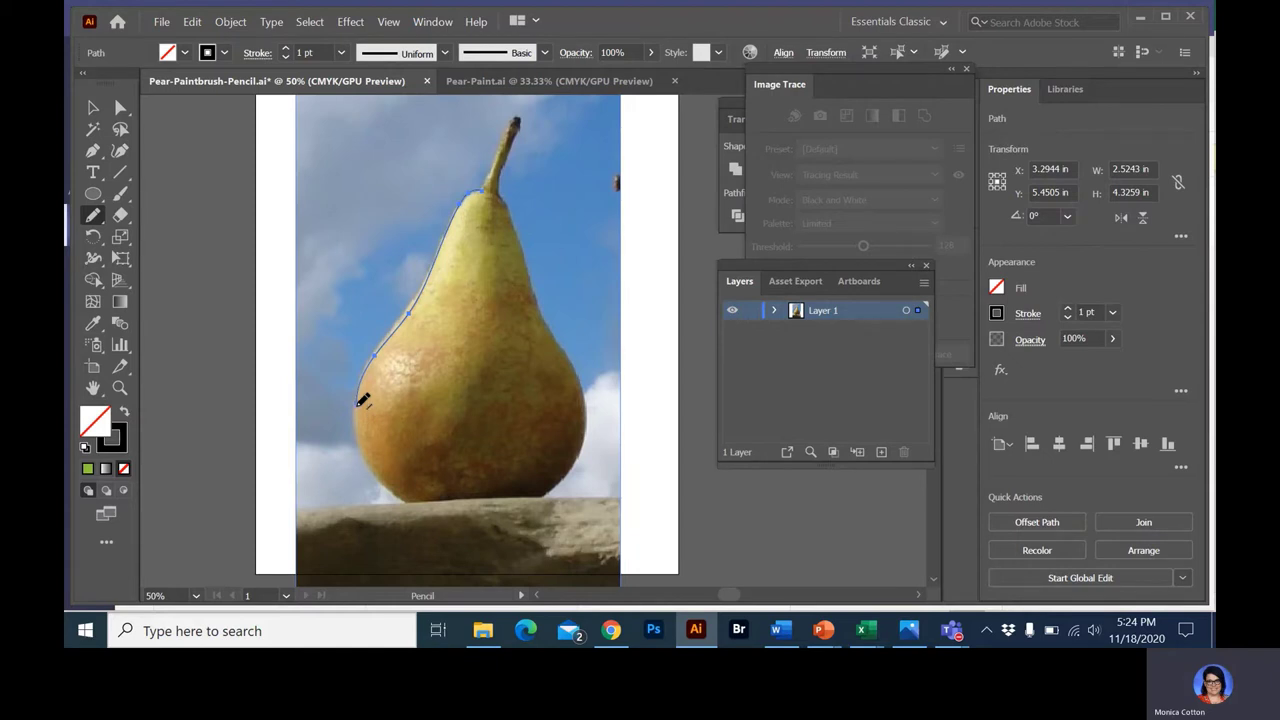
{"action": "mouse_move", "coordinate": [358, 404]}
{"action": "left_mouse_down"}
{"action": "mouse_move", "coordinate": [407, 490]}
{"action": "mouse_move", "coordinate": [488, 502]}
{"action": "mouse_move", "coordinate": [550, 484]}
{"action": "mouse_move", "coordinate": [592, 428]}
{"action": "mouse_move", "coordinate": [582, 364]}
{"action": "mouse_move", "coordinate": [518, 226]}
{"action": "mouse_move", "coordinate": [487, 192]}
{"action": "left_mouse_up"}
{"action": "left_click_drag", "start_coordinate": [490, 187], "coordinate": [488, 188]}
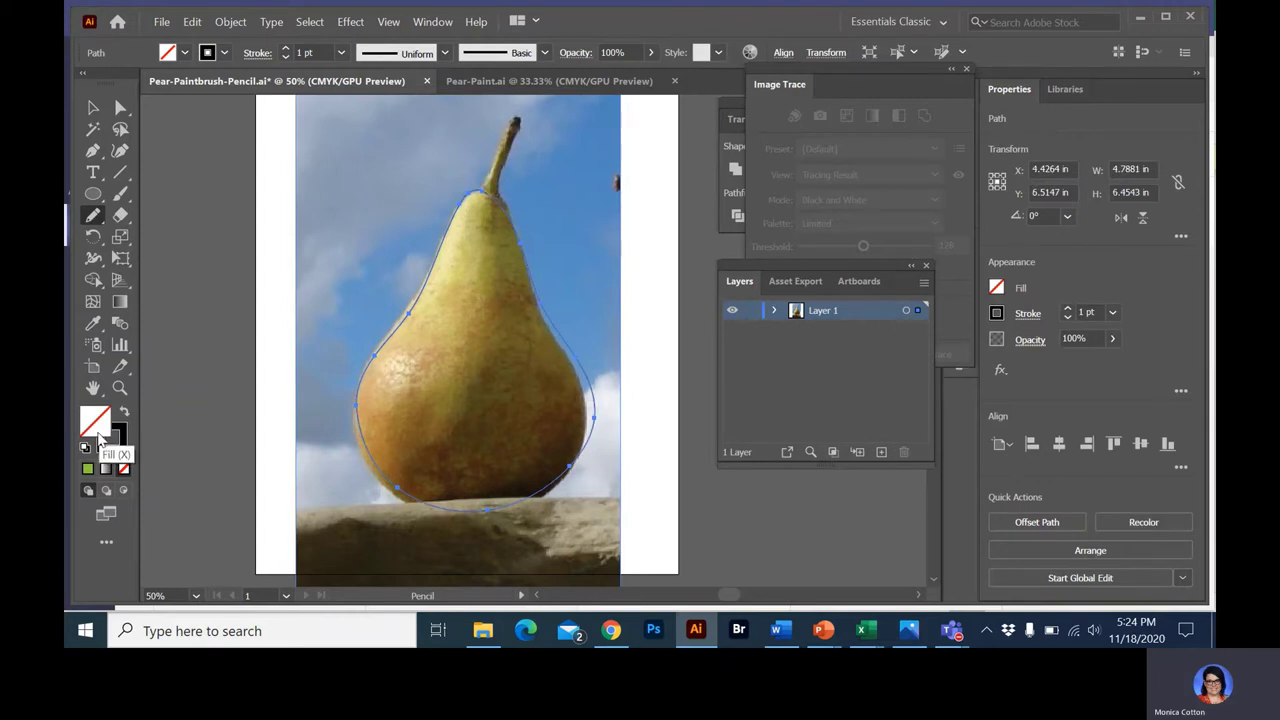
Fill the traced pear path with the light green swatch
{"action": "left_click", "coordinate": [184, 52]}
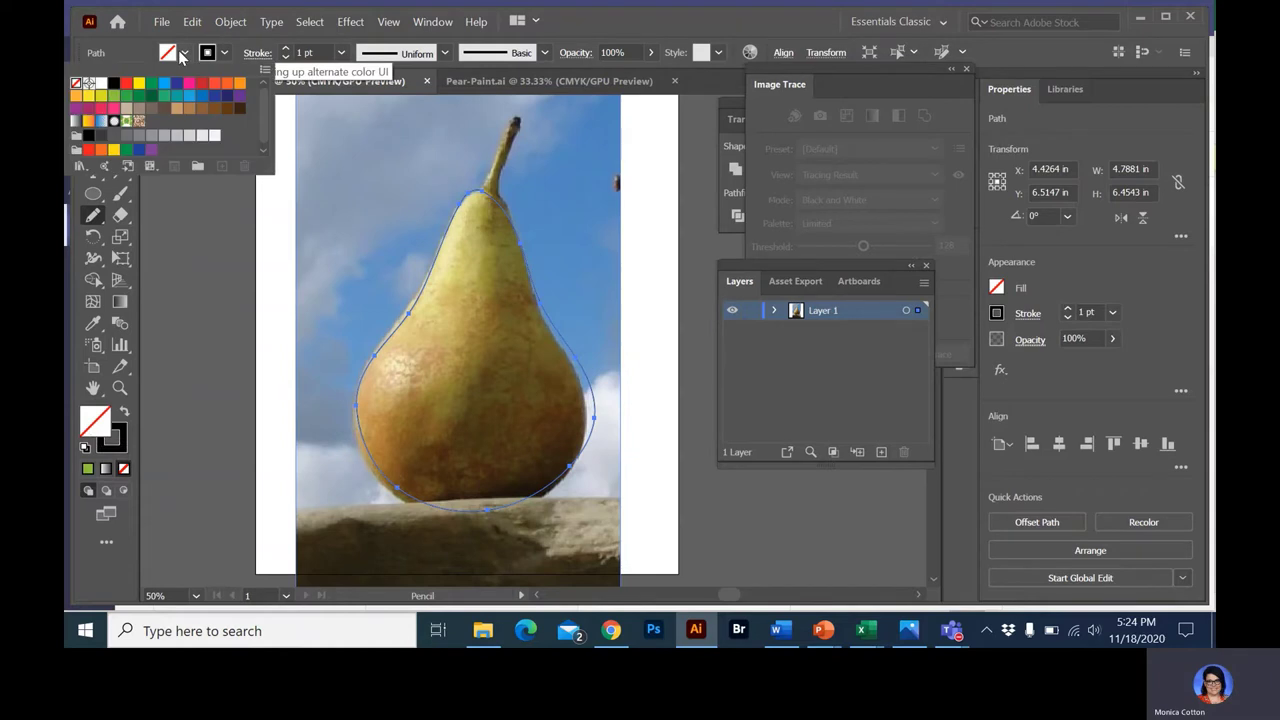
{"action": "left_click", "coordinate": [112, 97]}
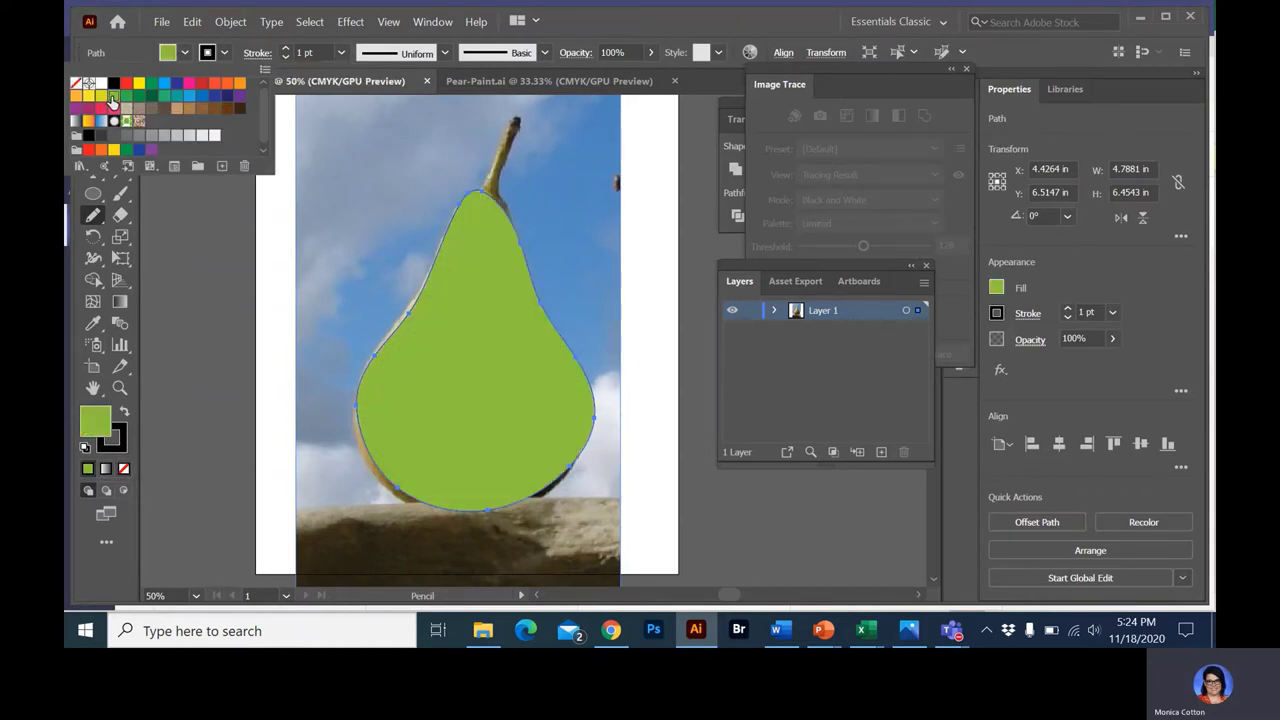
{"action": "left_click", "coordinate": [121, 58]}
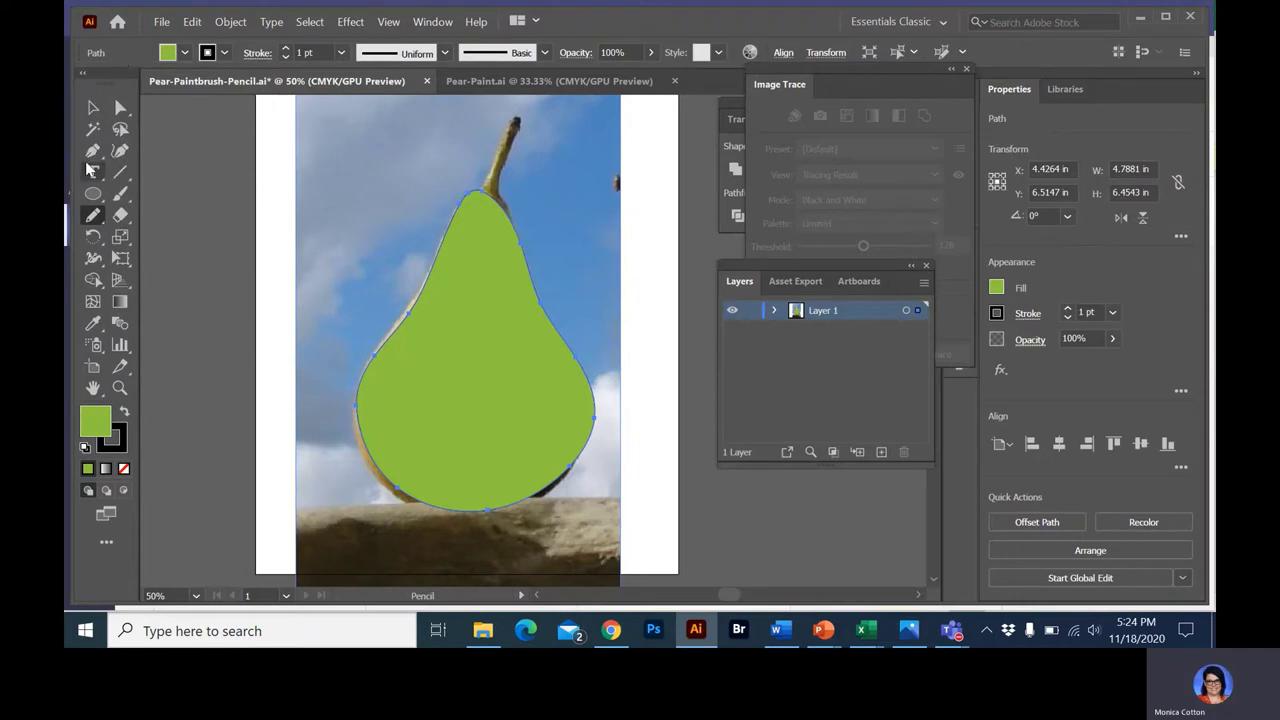
Shift the green pear path slightly down and pull its top anchor point right, toward the base of the stem
{"action": "left_click", "coordinate": [121, 109]}
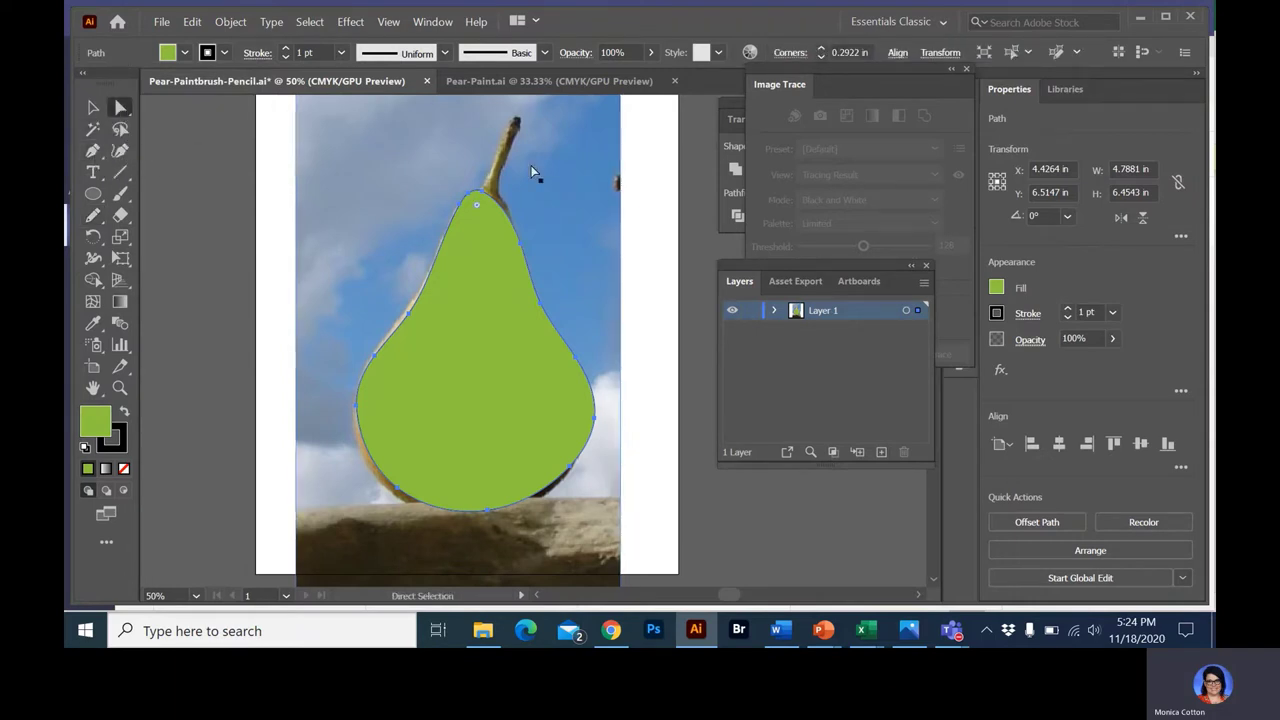
{"action": "left_click_drag", "start_coordinate": [525, 244], "coordinate": [528, 248]}
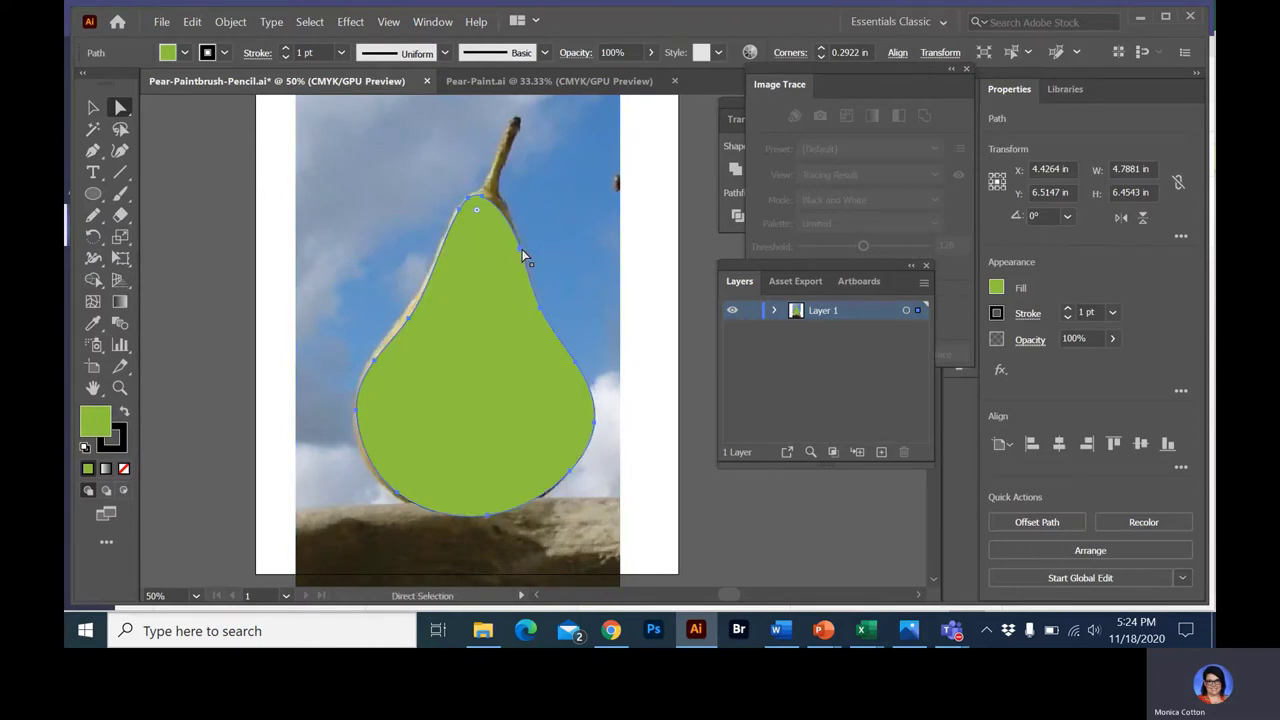
{"action": "mouse_move", "coordinate": [483, 202]}
{"action": "left_mouse_down"}
{"action": "mouse_move", "coordinate": [508, 202]}
{"action": "mouse_move", "coordinate": [497, 203]}
{"action": "left_mouse_up"}
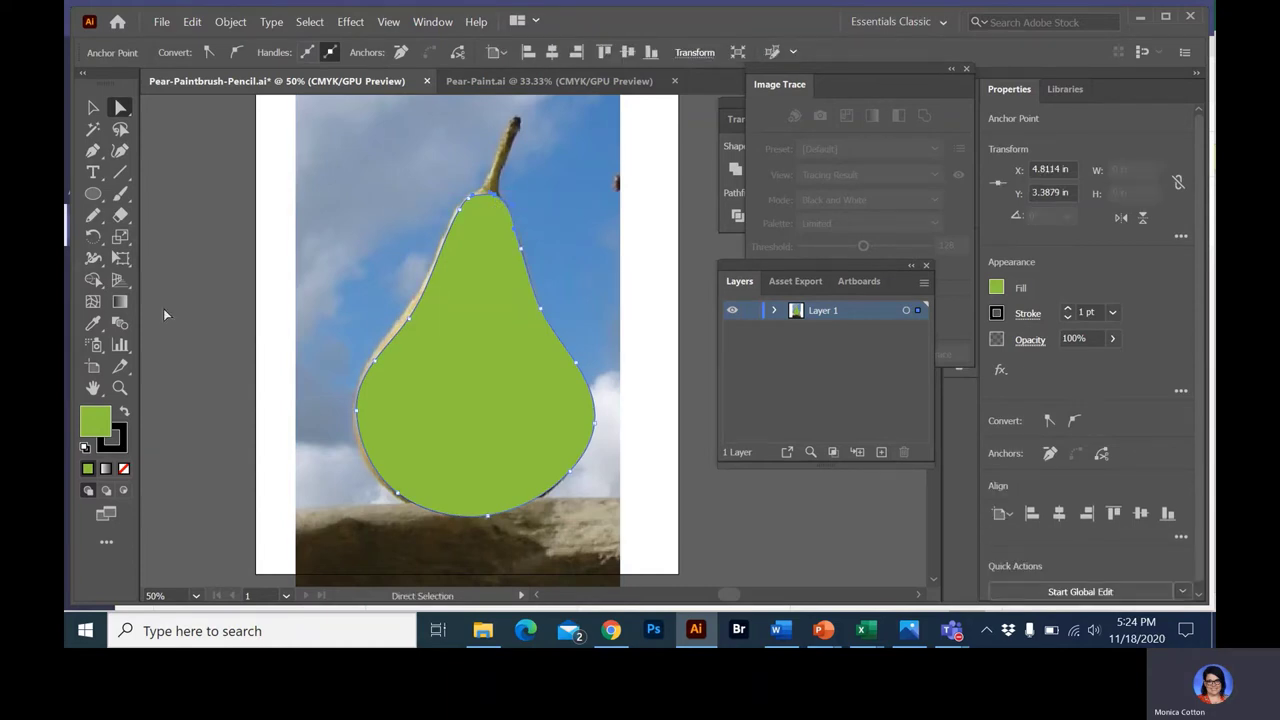
Smooth the right side of the pear's outline from the top down with the Smooth tool
{"action": "left_click", "coordinate": [92, 151]}
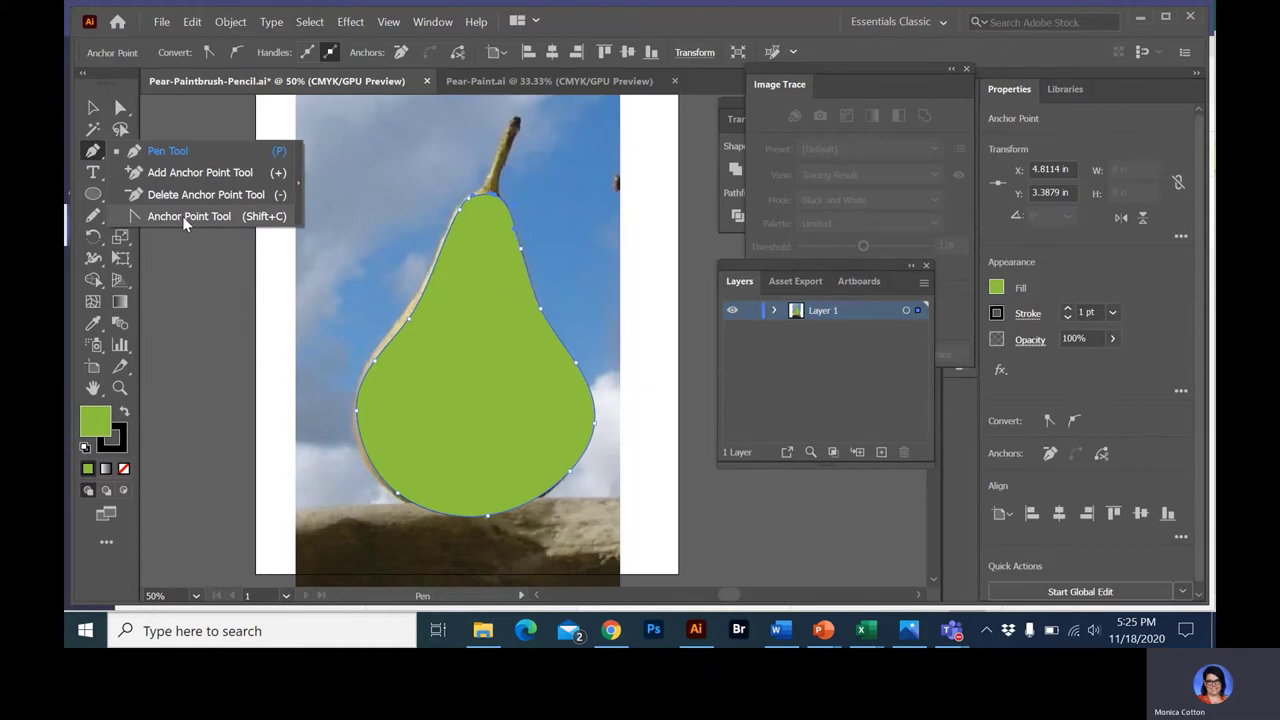
{"action": "right_click", "coordinate": [161, 262]}
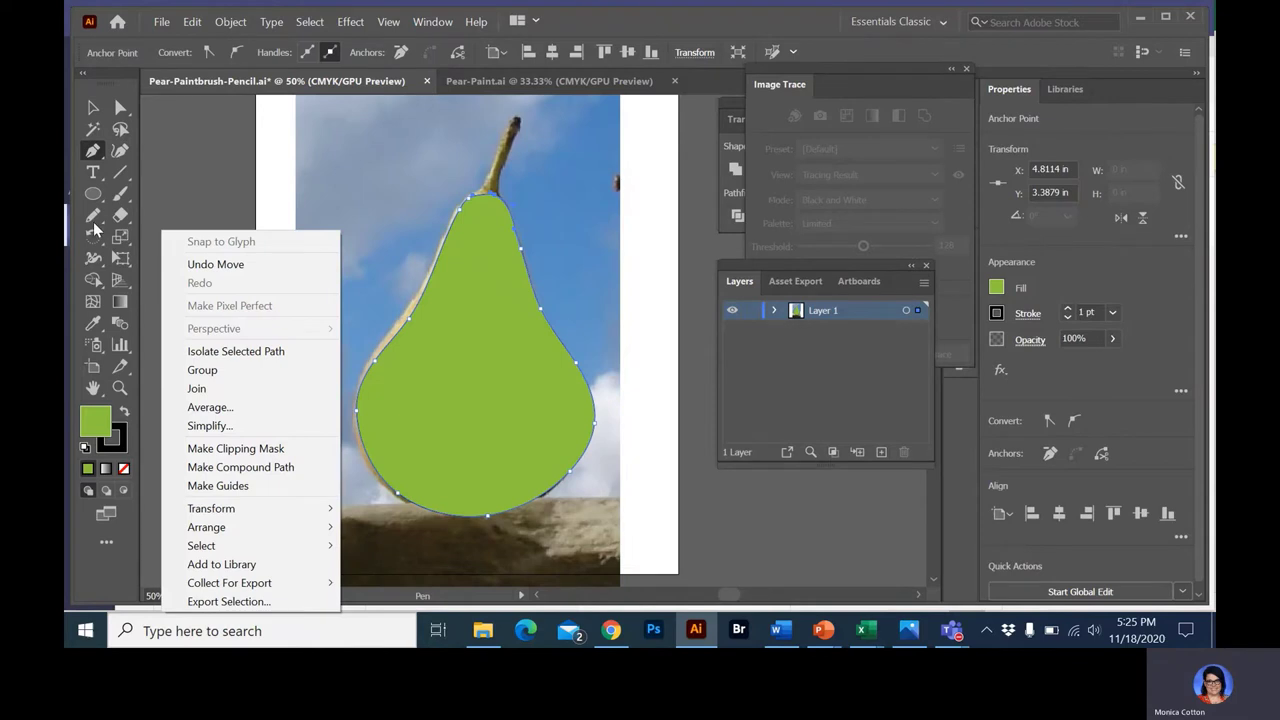
{"action": "left_click", "coordinate": [93, 224]}
{"action": "left_click", "coordinate": [172, 259]}
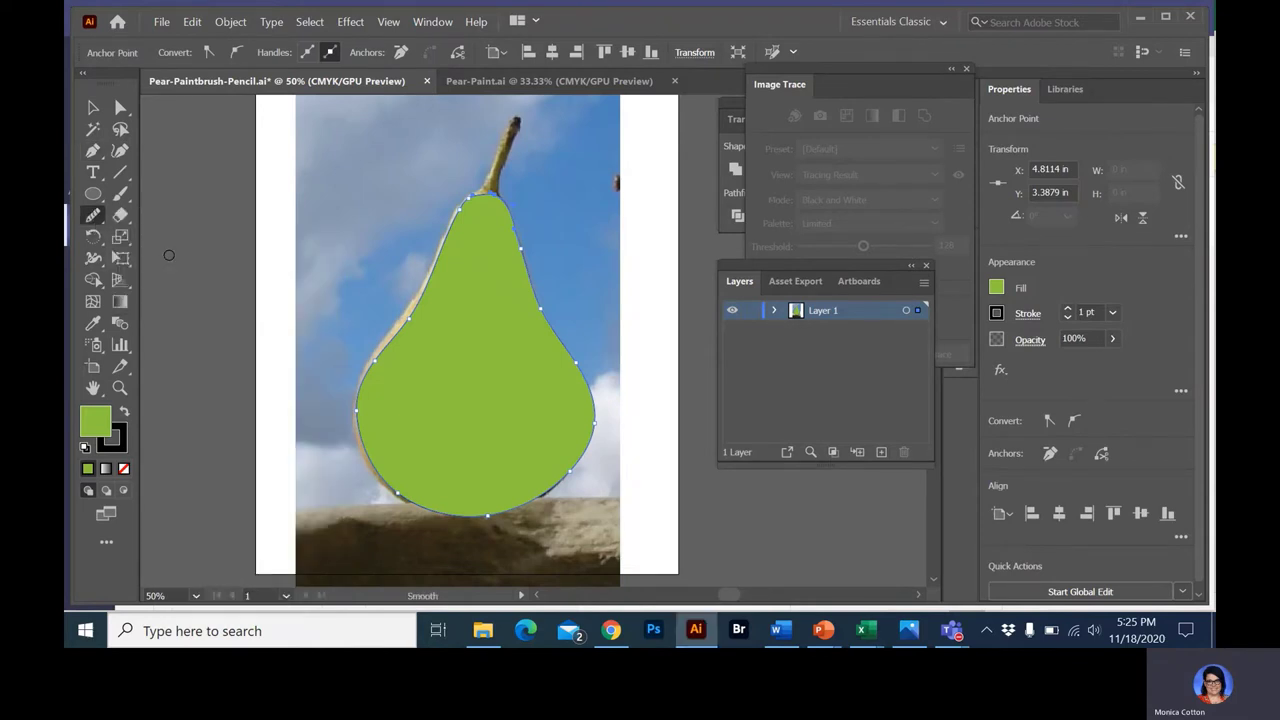
{"action": "left_click_drag", "start_coordinate": [490, 199], "coordinate": [551, 299]}
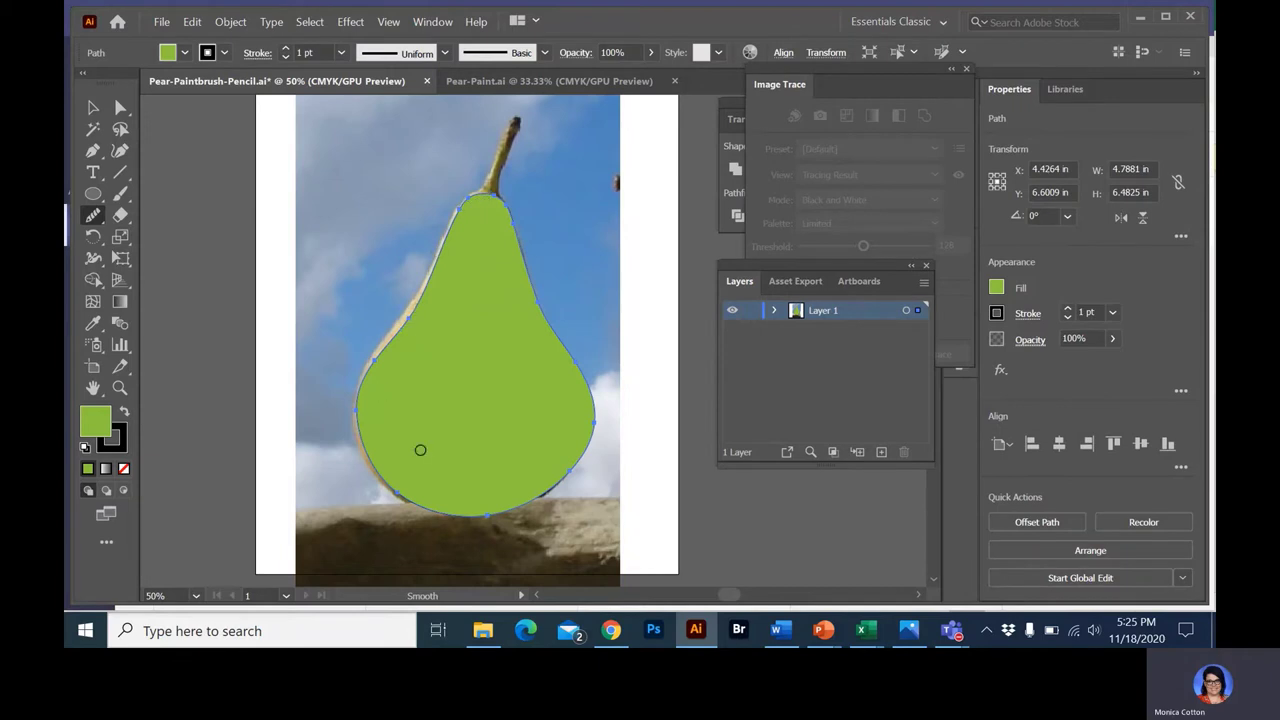
{"action": "left_click_drag", "start_coordinate": [587, 449], "coordinate": [586, 451]}
Nudge the green pear shape slightly left and down over the photo and set its stroke to None
{"action": "left_click", "coordinate": [92, 107]}
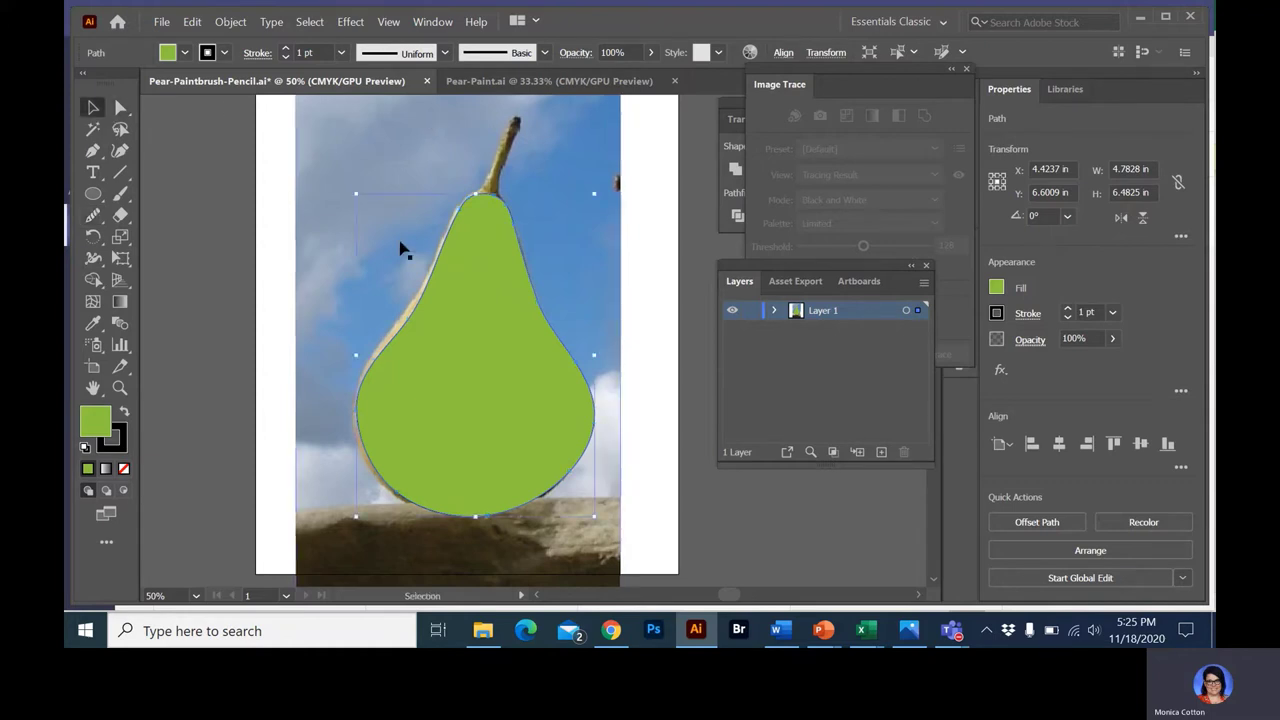
{"action": "left_click_drag", "start_coordinate": [472, 292], "coordinate": [477, 297]}
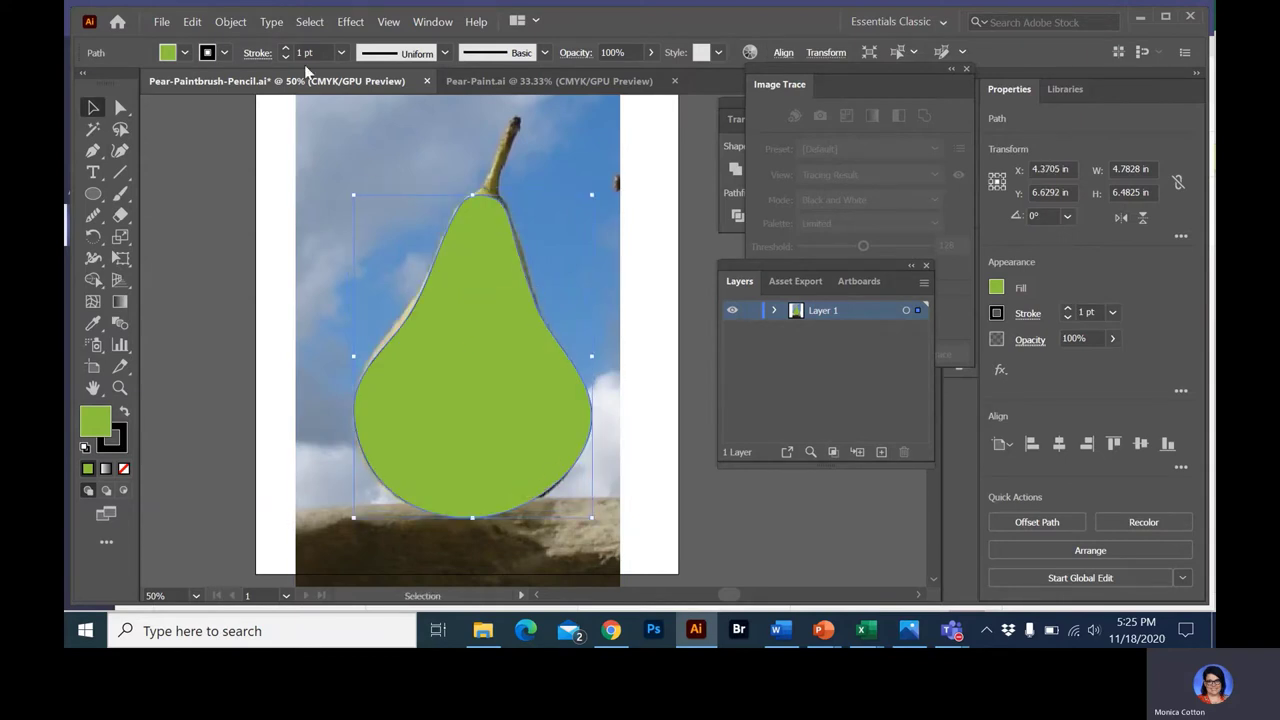
{"action": "left_click", "coordinate": [223, 54]}
{"action": "left_click", "coordinate": [77, 84]}
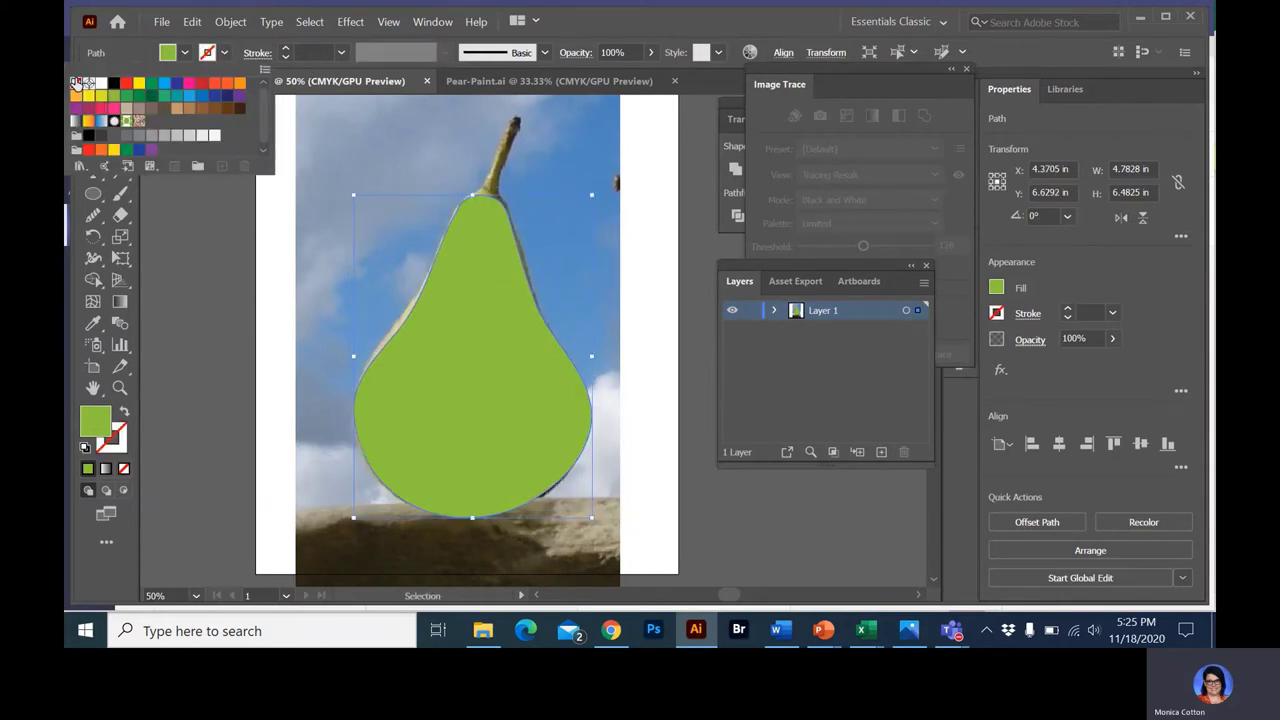
{"action": "left_click", "coordinate": [134, 57]}
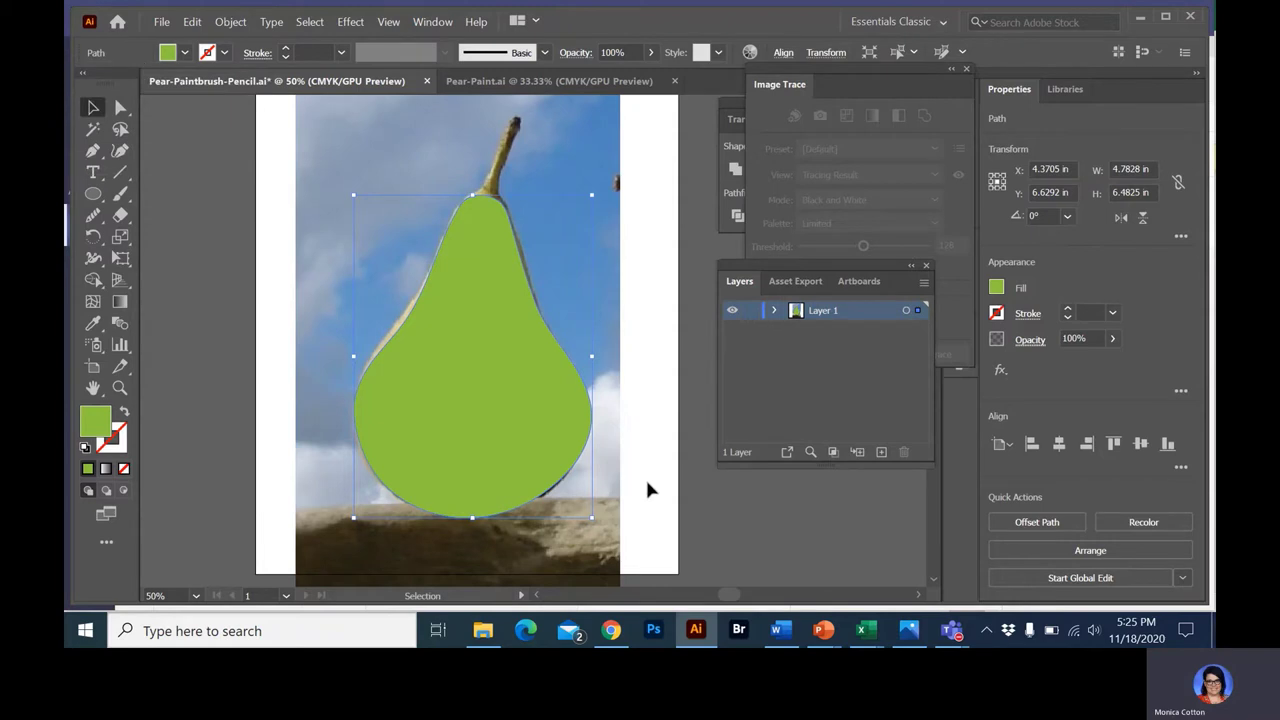
Paint a short green test stroke beside the pear with the Blob Brush tool and undo it
{"action": "left_click", "coordinate": [121, 193]}
{"action": "left_click", "coordinate": [123, 188]}
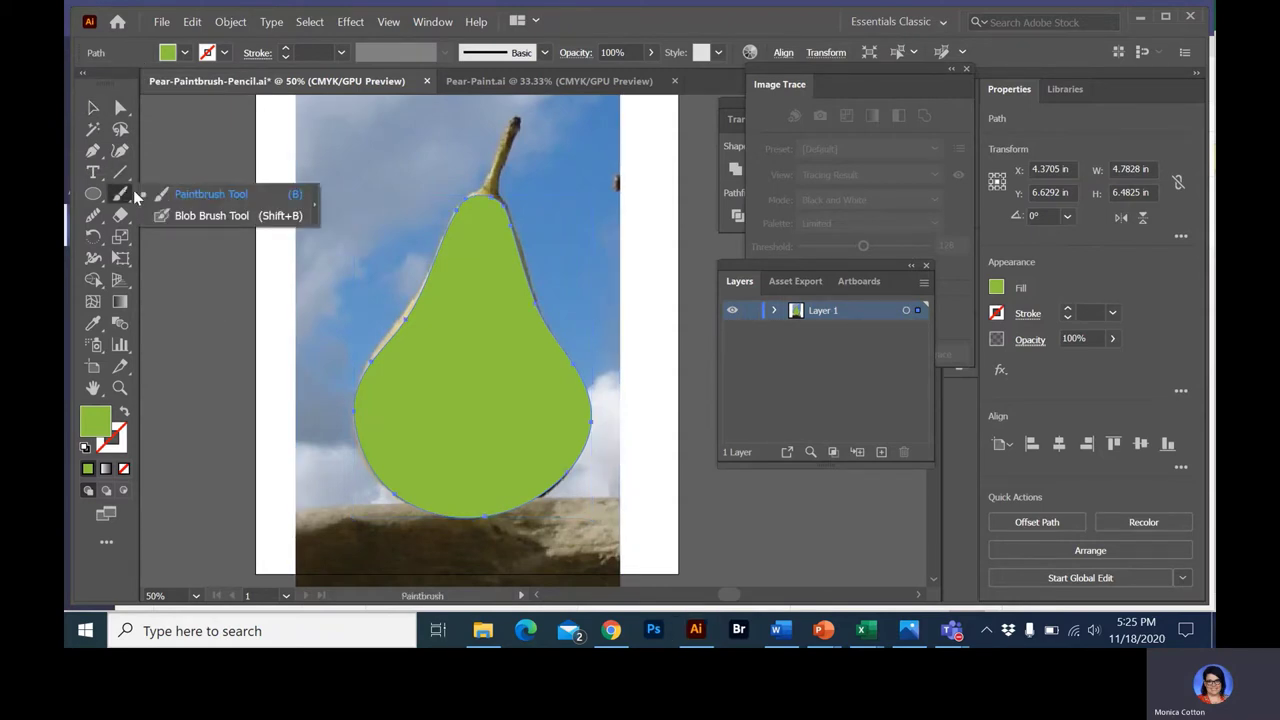
{"action": "left_click", "coordinate": [190, 215]}
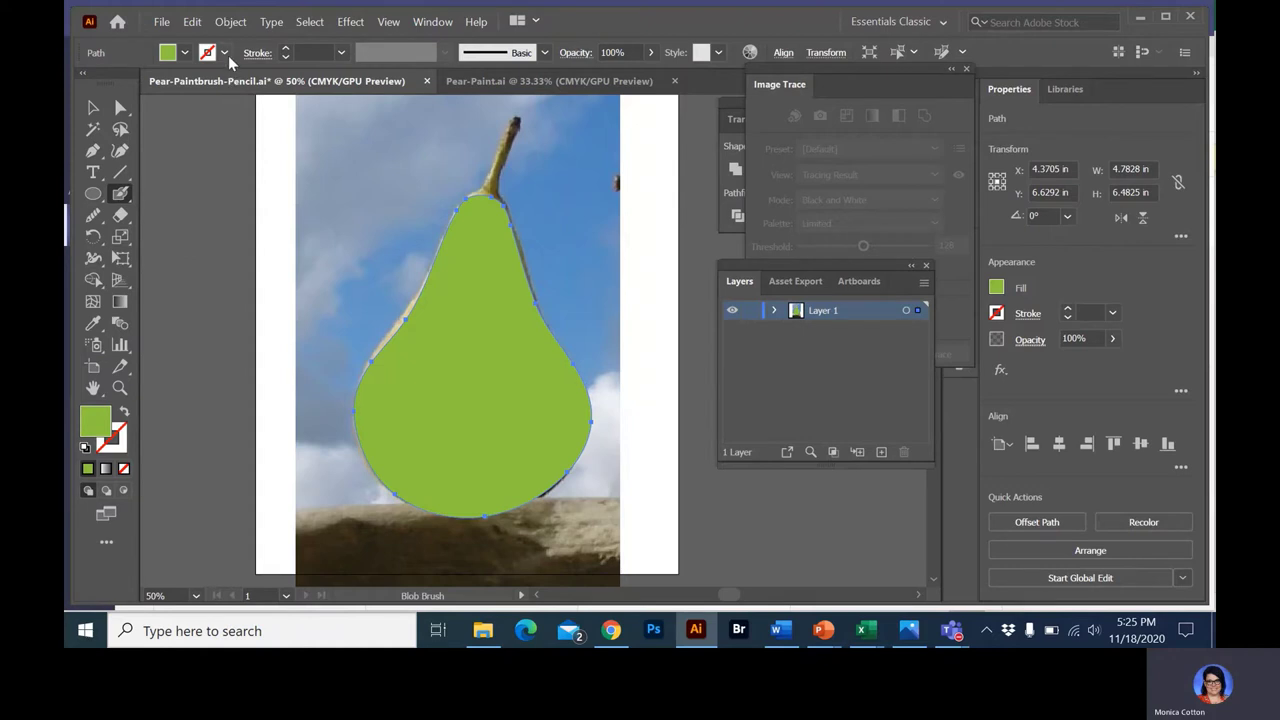
{"action": "left_click_drag", "start_coordinate": [226, 289], "coordinate": [257, 266]}
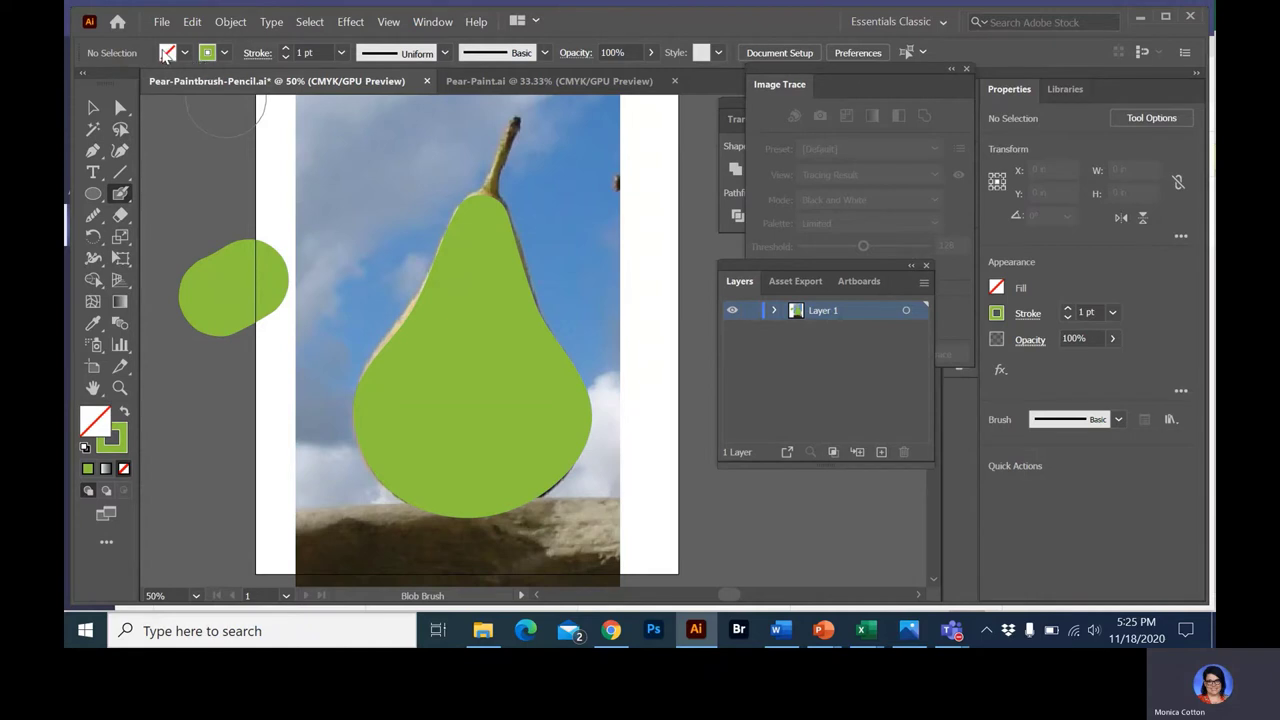
{"action": "key", "text": "ctrl+z"}
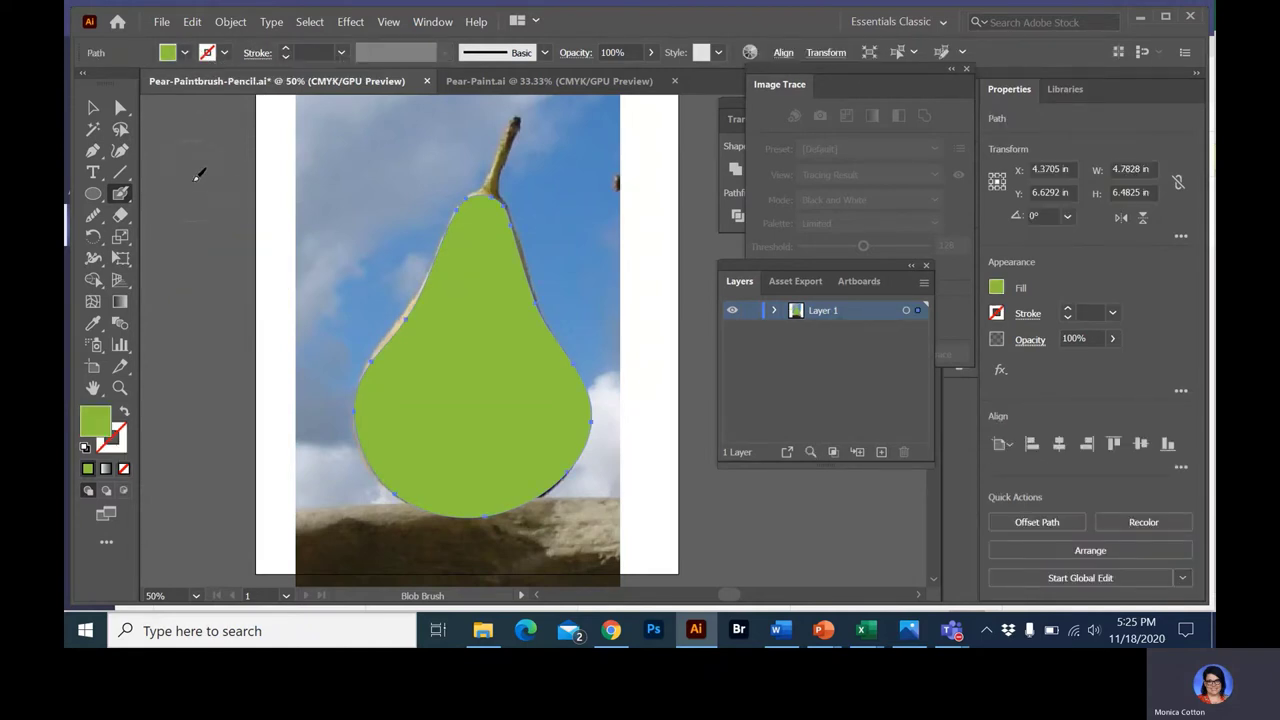
Paint several overlapping green Blob Brush strokes from beside the artboard across the pear's upper body
{"action": "left_click", "coordinate": [123, 194]}
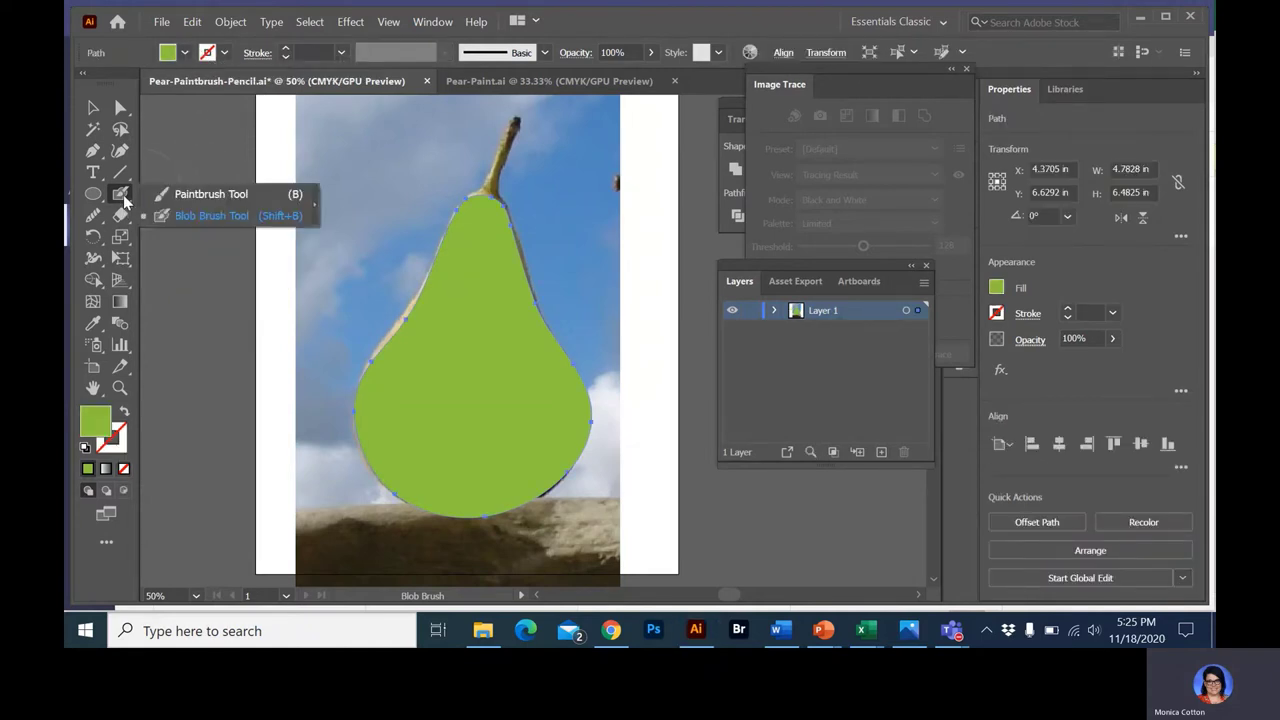
{"action": "left_click", "coordinate": [157, 212]}
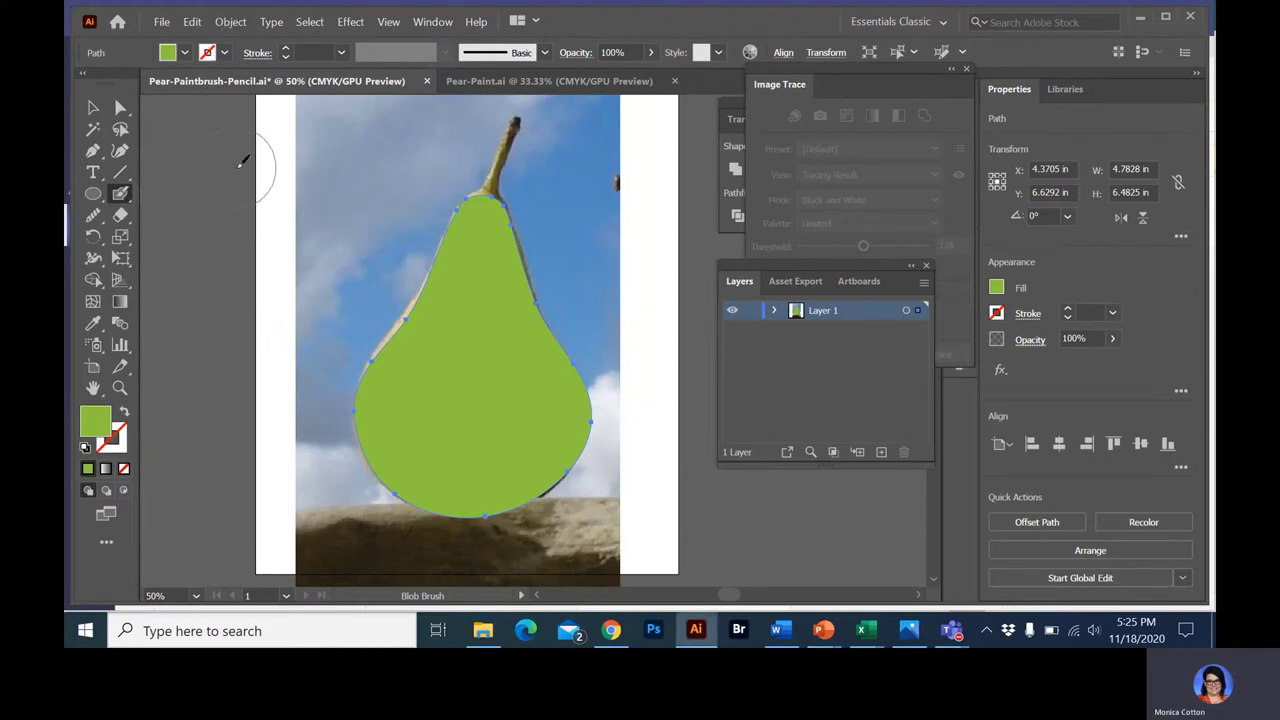
{"action": "left_click_drag", "start_coordinate": [232, 164], "coordinate": [350, 130]}
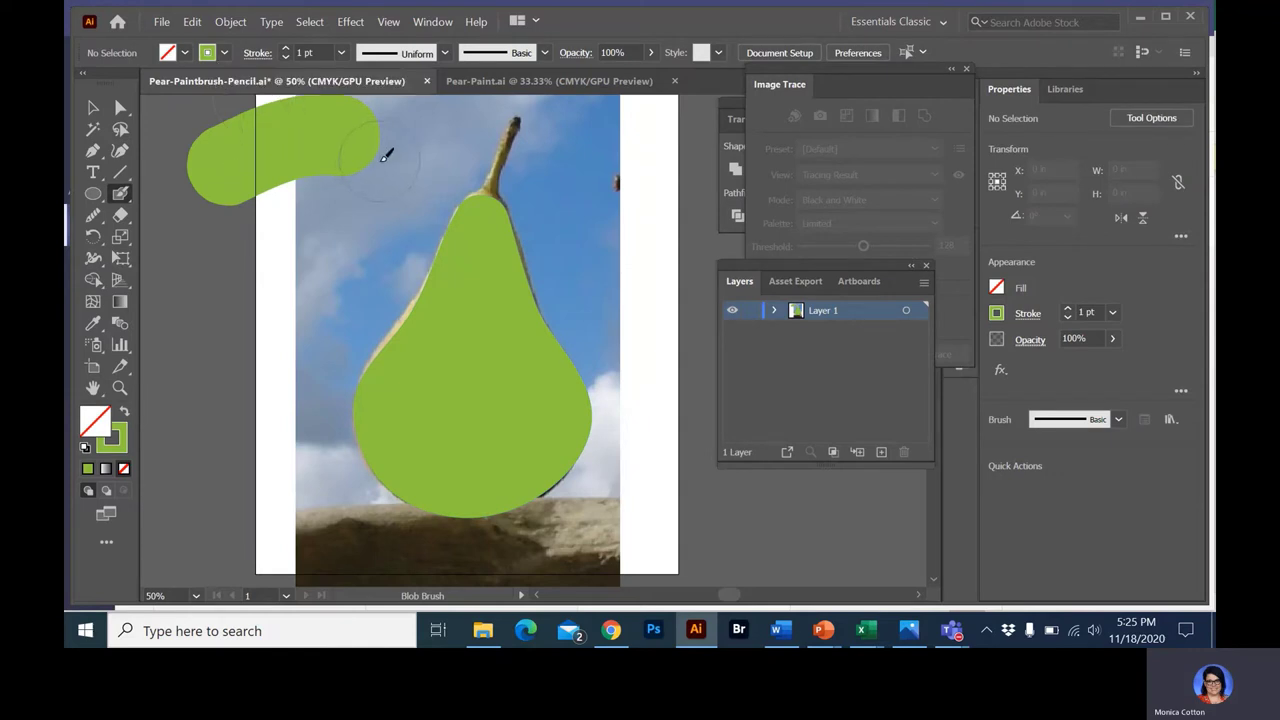
{"action": "mouse_move", "coordinate": [385, 155]}
{"action": "left_mouse_down"}
{"action": "mouse_move", "coordinate": [450, 210]}
{"action": "mouse_move", "coordinate": [483, 264]}
{"action": "left_mouse_up"}
{"action": "mouse_move", "coordinate": [398, 224]}
{"action": "left_mouse_down"}
{"action": "mouse_move", "coordinate": [325, 330]}
{"action": "mouse_move", "coordinate": [331, 258]}
{"action": "mouse_move", "coordinate": [323, 322]}
{"action": "mouse_move", "coordinate": [220, 288]}
{"action": "mouse_move", "coordinate": [286, 271]}
{"action": "left_mouse_up"}
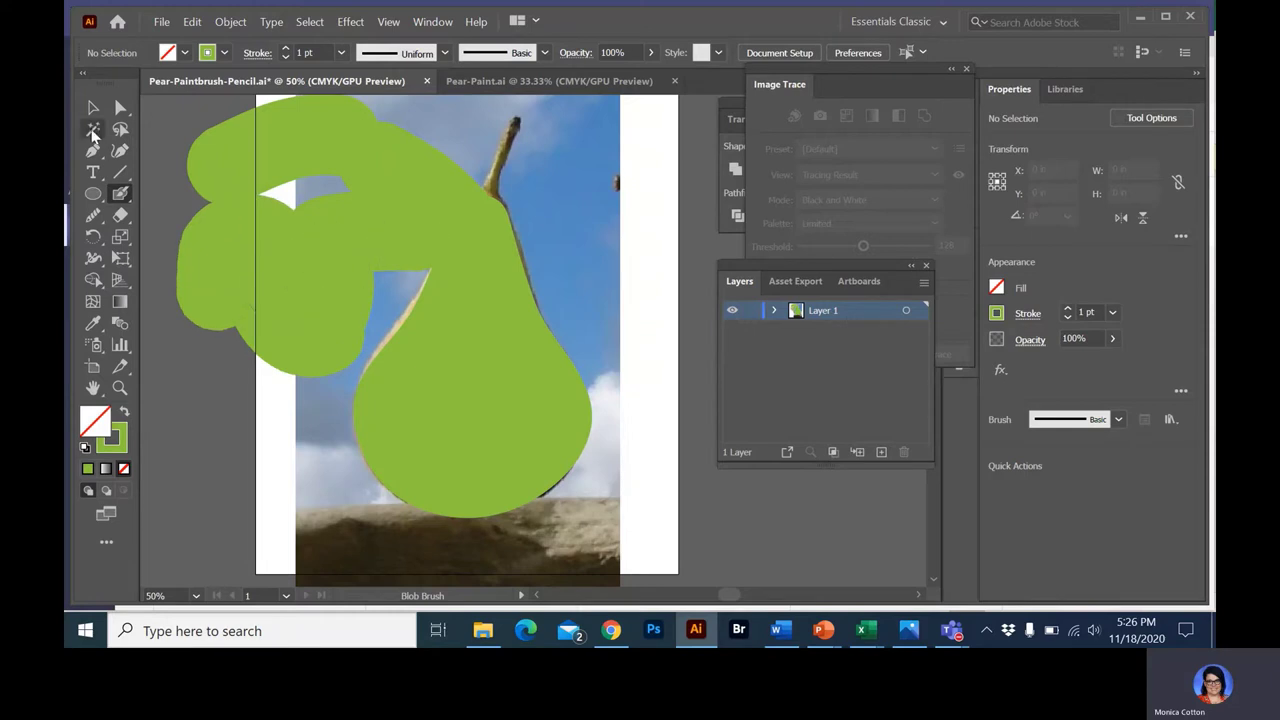
Move the merged green shape down with the Selection tool, and undo the move and the Blob Brush strokes
{"action": "left_click", "coordinate": [97, 108]}
{"action": "left_click", "coordinate": [380, 186]}
{"action": "left_click_drag", "start_coordinate": [486, 294], "coordinate": [485, 330]}
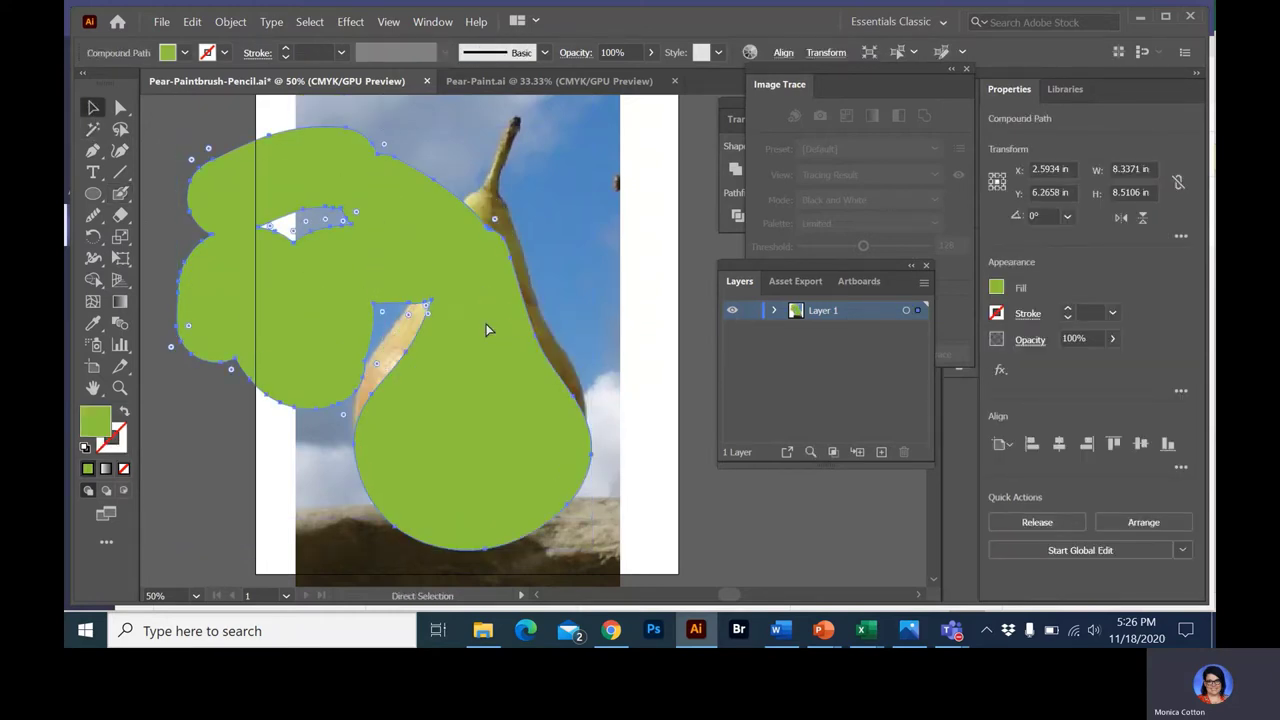
{"action": "key", "text": "ctrl+z"}
{"action": "key", "text": "ctrl+z"}
{"action": "key", "text": "ctrl+z"}
{"action": "key", "text": "ctrl+z"}
{"action": "key", "text": "ctrl+z"}
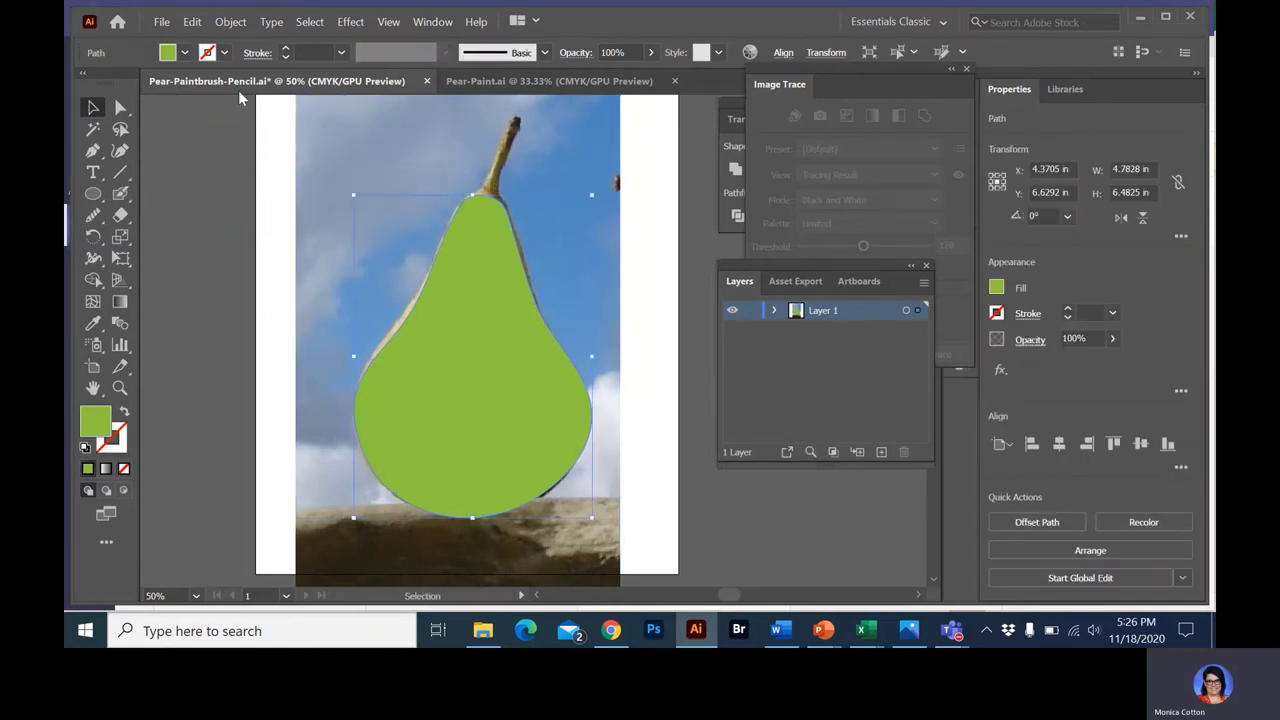
Switch to the Blob Brush tool and reduce its brush size by several increments
{"action": "left_click", "coordinate": [118, 194]}
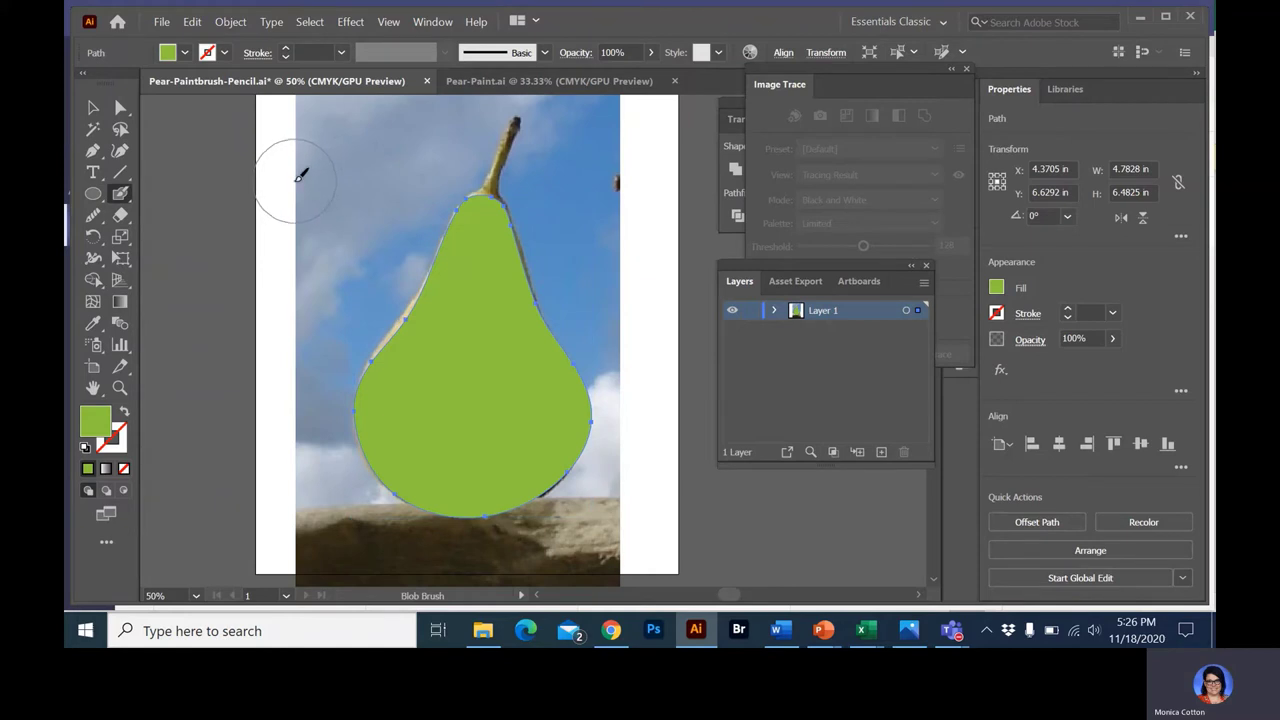
{"action": "key", "text": "bracketleft"}
{"action": "key", "text": "bracketleft"}
{"action": "key", "text": "bracketleft"}
{"action": "key", "text": "bracketleft"}
{"action": "key", "text": "bracketleft"}
{"action": "key", "text": "bracketleft"}
{"action": "key", "text": "bracketleft"}
{"action": "key", "text": "bracketleft"}
{"action": "key", "text": "Caps_Lock"}
{"action": "key", "text": "Caps_Lock"}
Add a new layer above Layer 1 and lock the pear photo inside Layer 1
{"action": "left_click", "coordinate": [880, 453]}
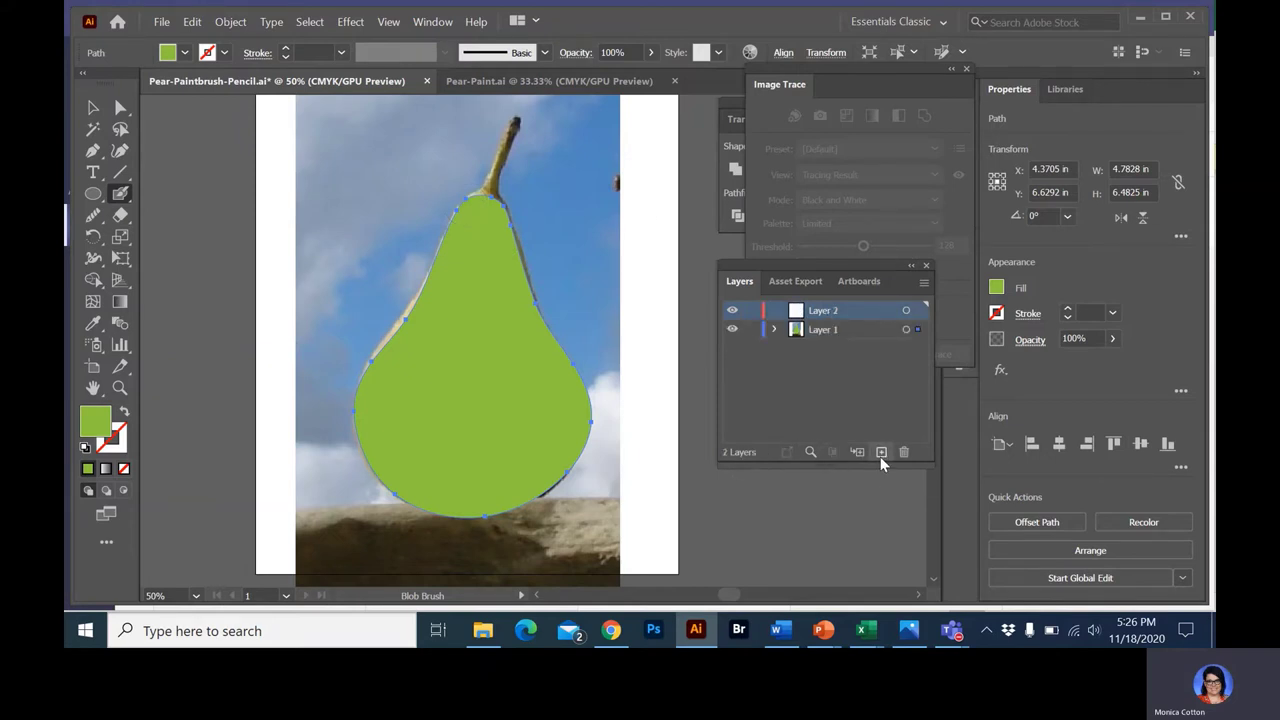
{"action": "left_click", "coordinate": [776, 329]}
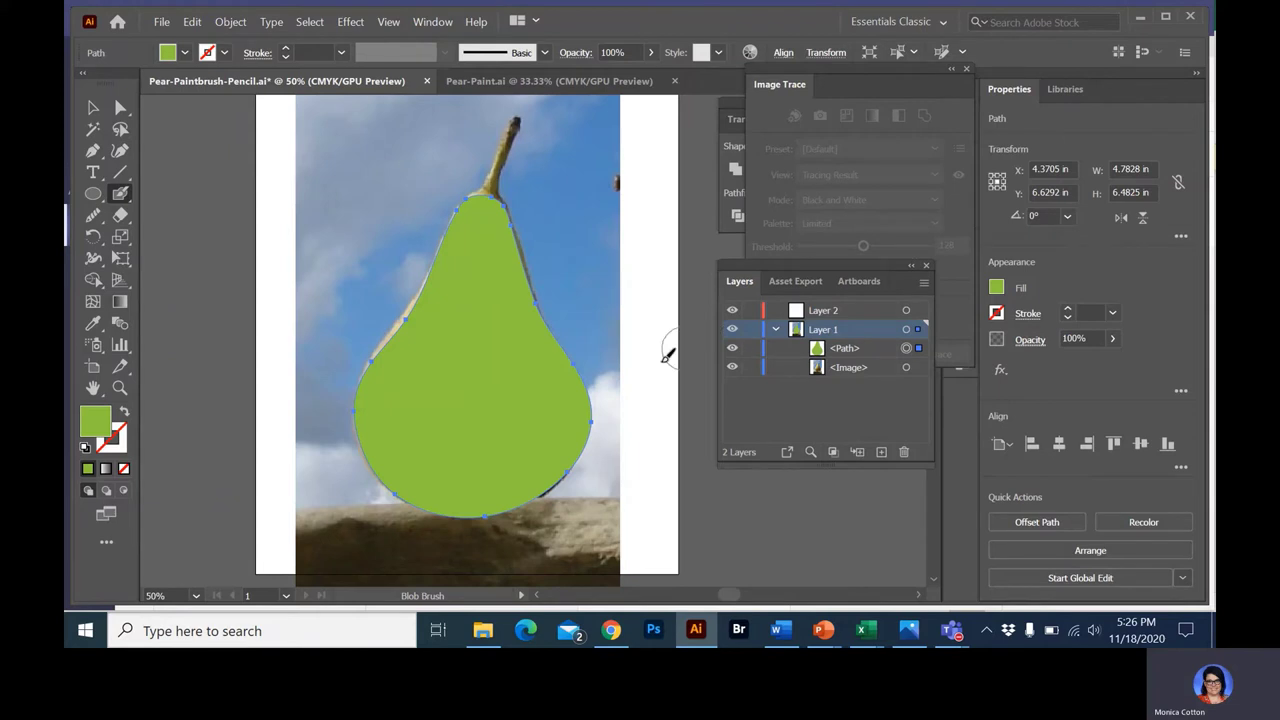
{"action": "left_click", "coordinate": [752, 367]}
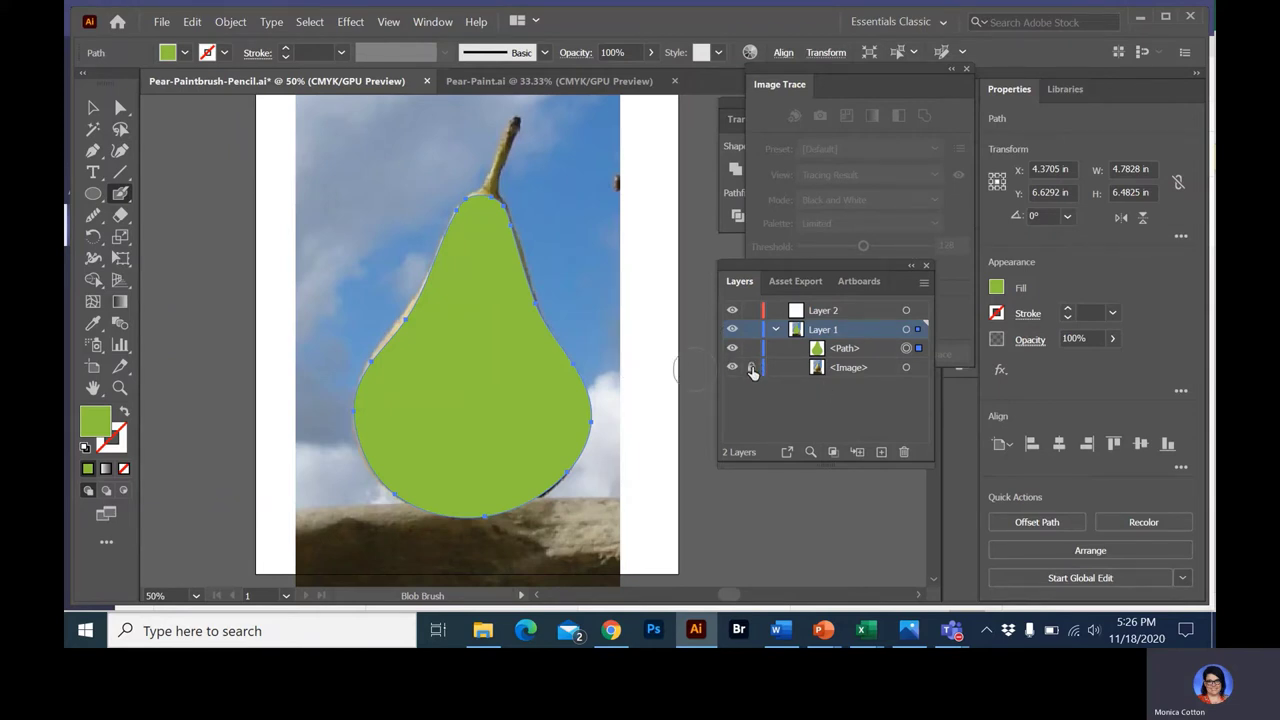
Move the green pear path from Layer 1 into Layer 2
{"action": "left_click", "coordinate": [818, 350]}
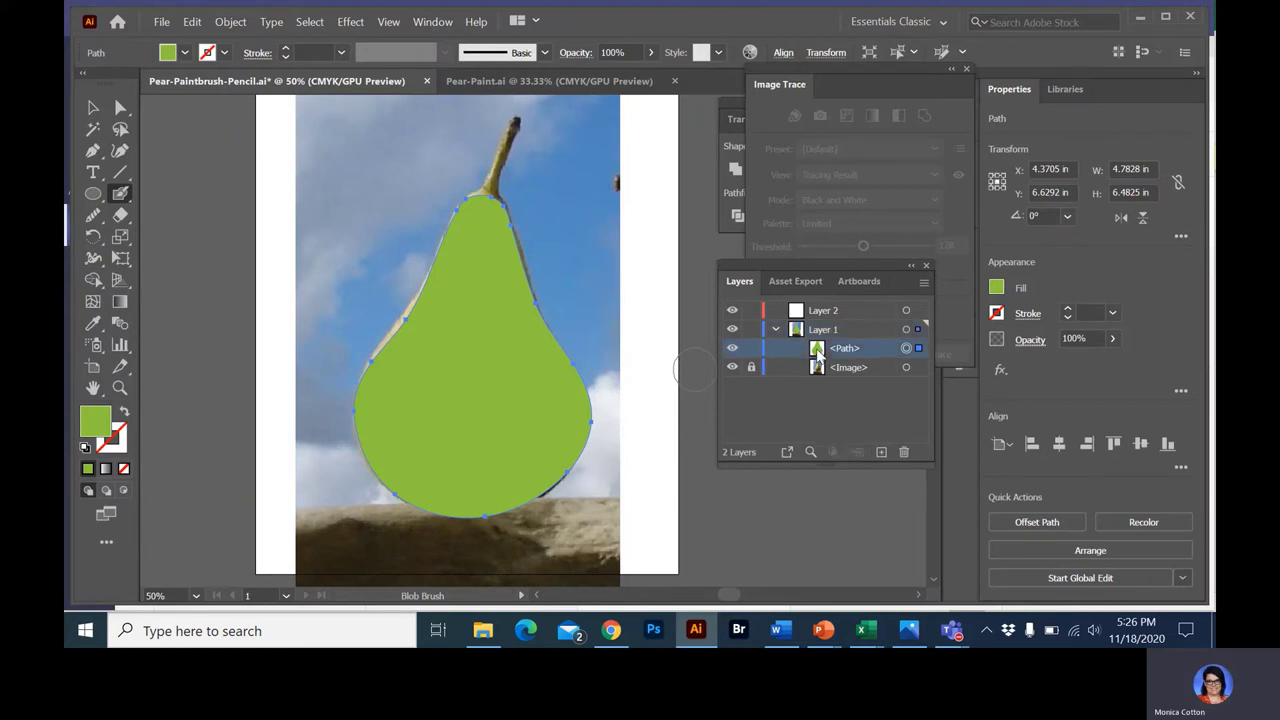
{"action": "left_click", "coordinate": [822, 330]}
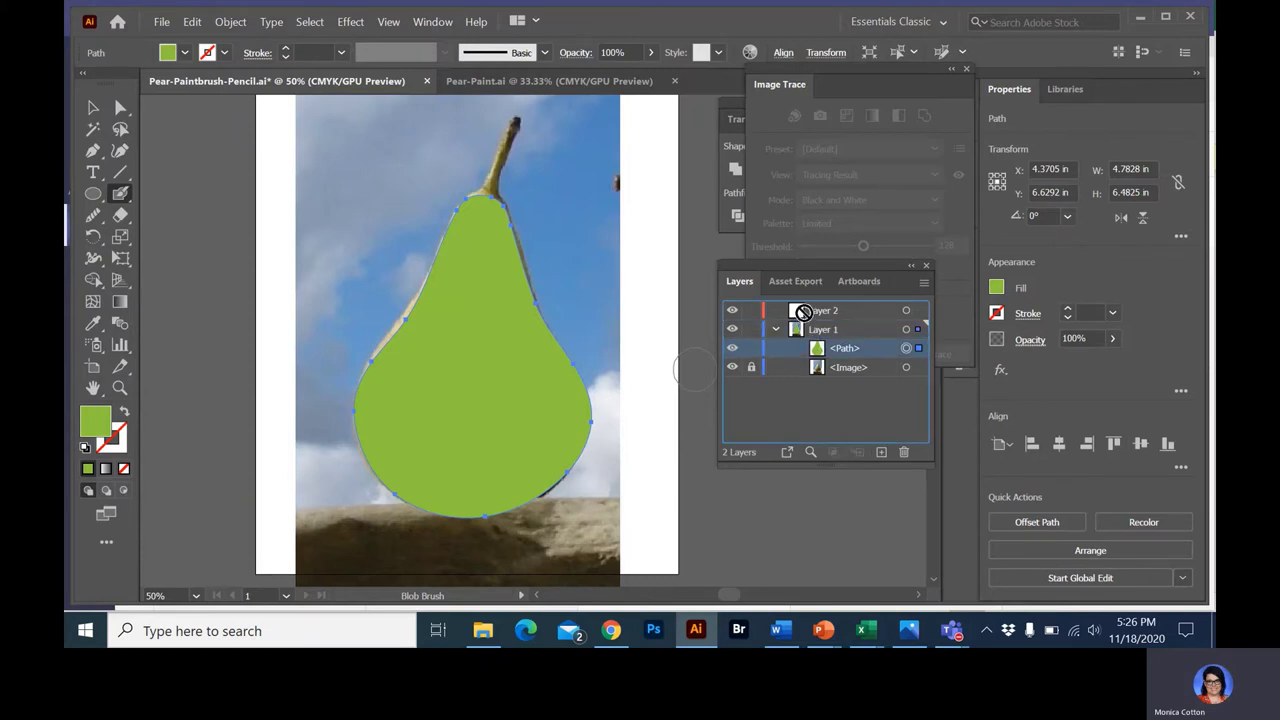
{"action": "left_click", "coordinate": [813, 310]}
{"action": "left_click_drag", "start_coordinate": [813, 310], "coordinate": [816, 314]}
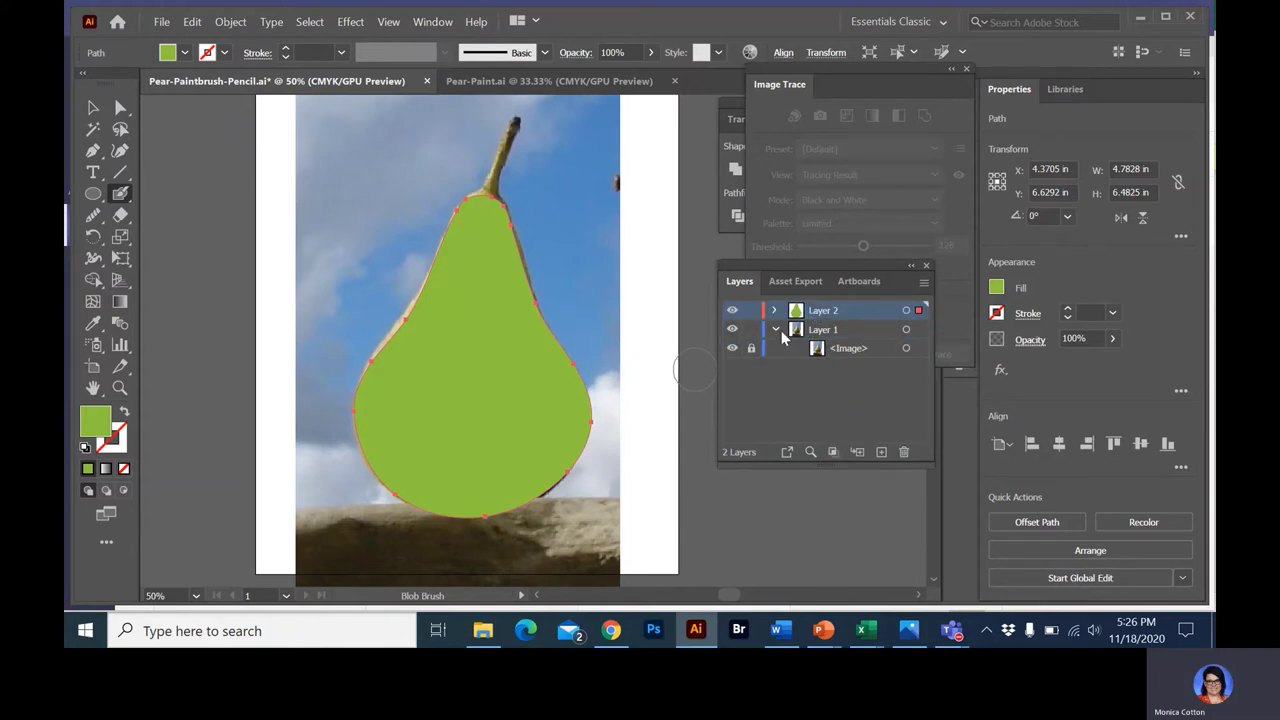
Lock the whole of Layer 1 and collapse its contents
{"action": "left_click", "coordinate": [776, 330]}
{"action": "left_click", "coordinate": [751, 330]}
{"action": "left_click", "coordinate": [776, 330]}
{"action": "left_click", "coordinate": [772, 330]}
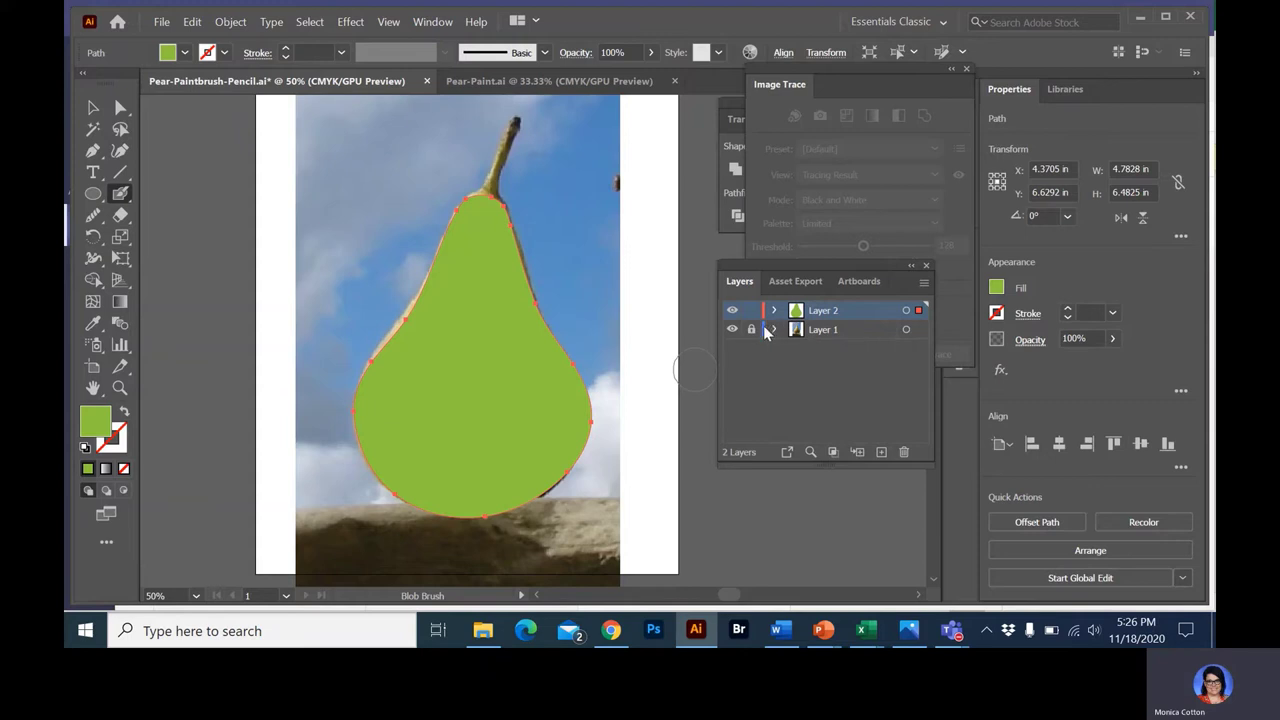
Hide Layer 2 and cover the pear in the photo with overlapping green Blob Brush strokes on a new Layer 3
{"action": "left_click", "coordinate": [881, 452]}
{"action": "left_click", "coordinate": [734, 331]}
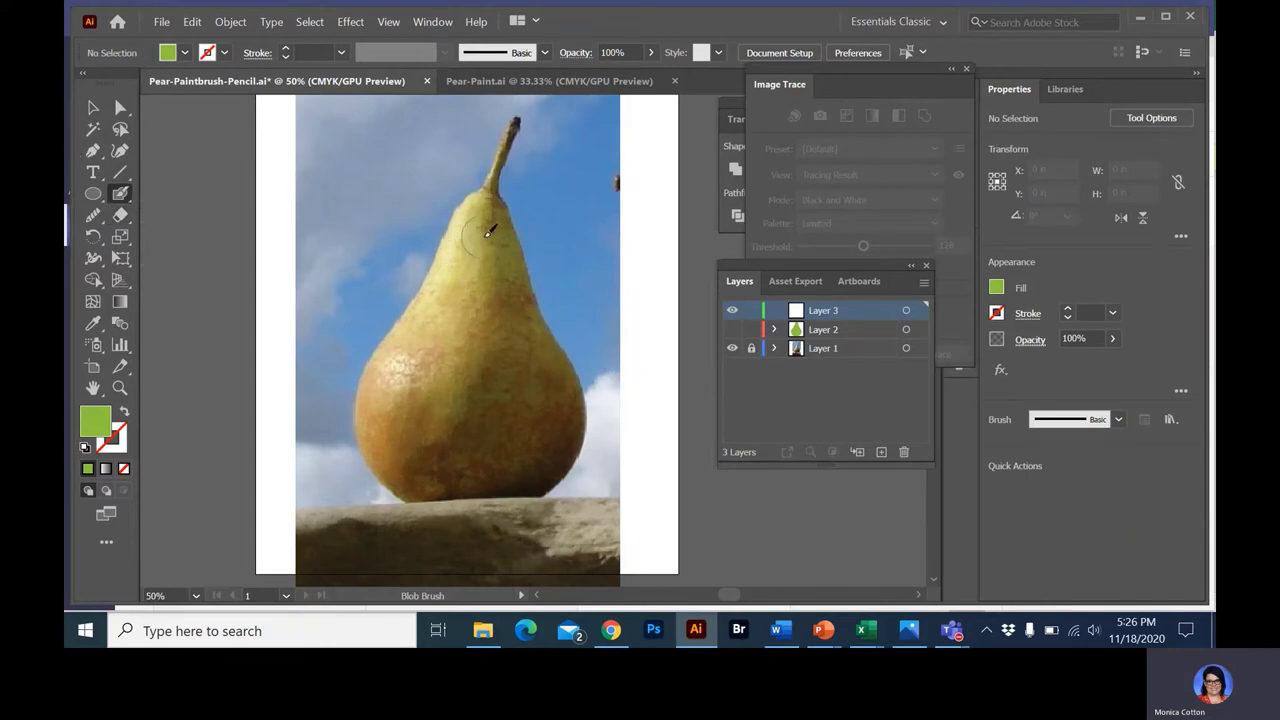
{"action": "mouse_move", "coordinate": [490, 212]}
{"action": "left_mouse_down"}
{"action": "mouse_move", "coordinate": [393, 355]}
{"action": "mouse_move", "coordinate": [375, 418]}
{"action": "mouse_move", "coordinate": [404, 479]}
{"action": "mouse_move", "coordinate": [453, 520]}
{"action": "mouse_move", "coordinate": [535, 468]}
{"action": "mouse_move", "coordinate": [527, 404]}
{"action": "mouse_move", "coordinate": [495, 372]}
{"action": "left_mouse_up"}
{"action": "mouse_move", "coordinate": [479, 440]}
{"action": "left_mouse_down"}
{"action": "mouse_move", "coordinate": [441, 362]}
{"action": "mouse_move", "coordinate": [485, 430]}
{"action": "left_mouse_up"}
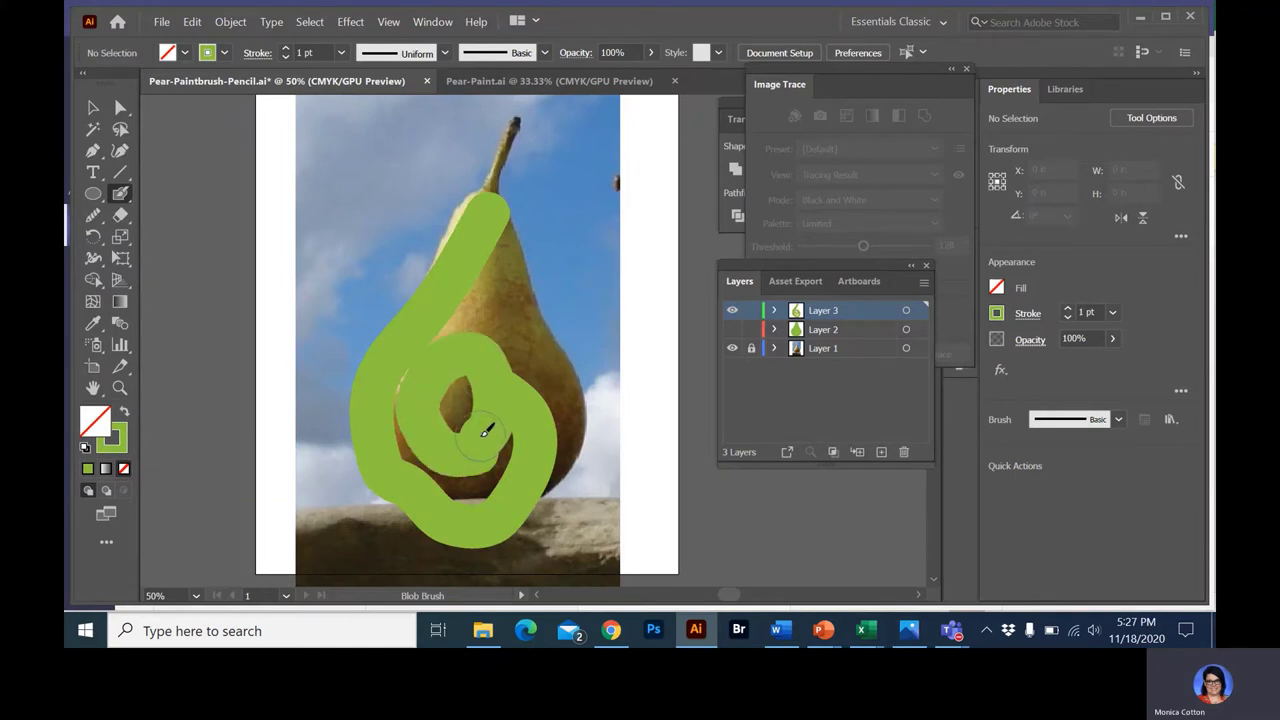
{"action": "left_click_drag", "start_coordinate": [485, 430], "coordinate": [464, 476]}
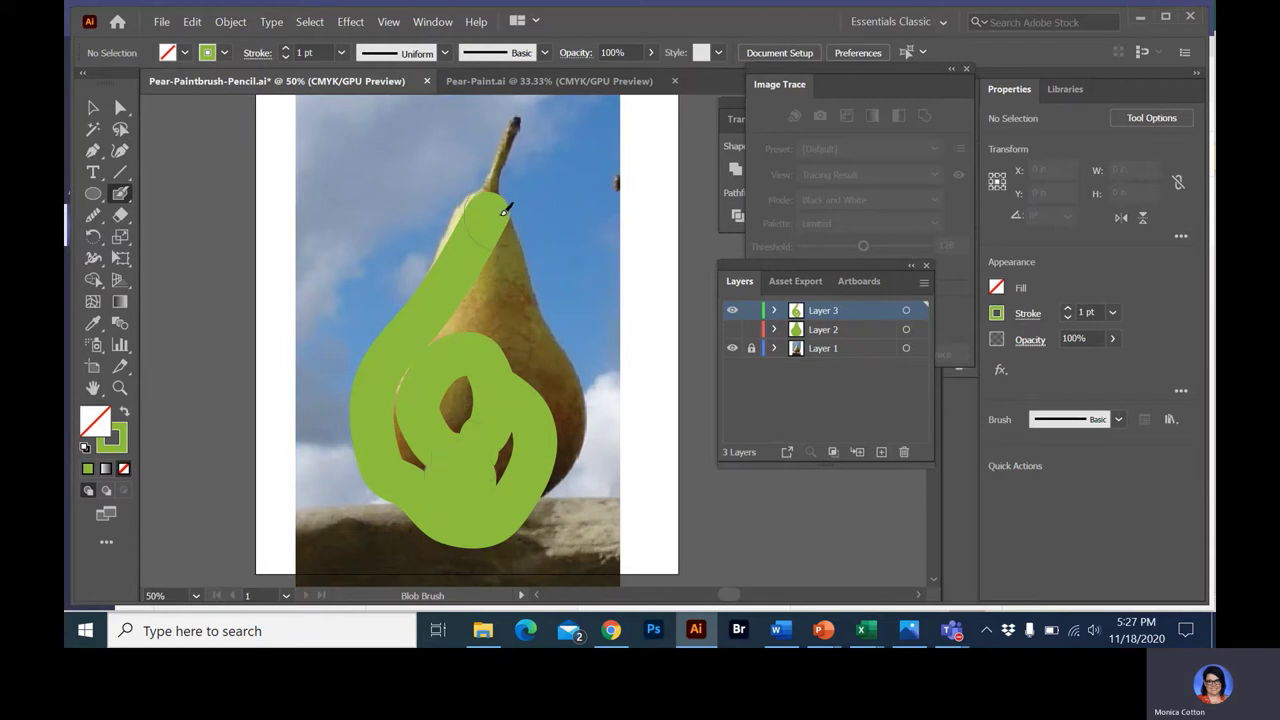
{"action": "left_click_drag", "start_coordinate": [490, 222], "coordinate": [445, 325]}
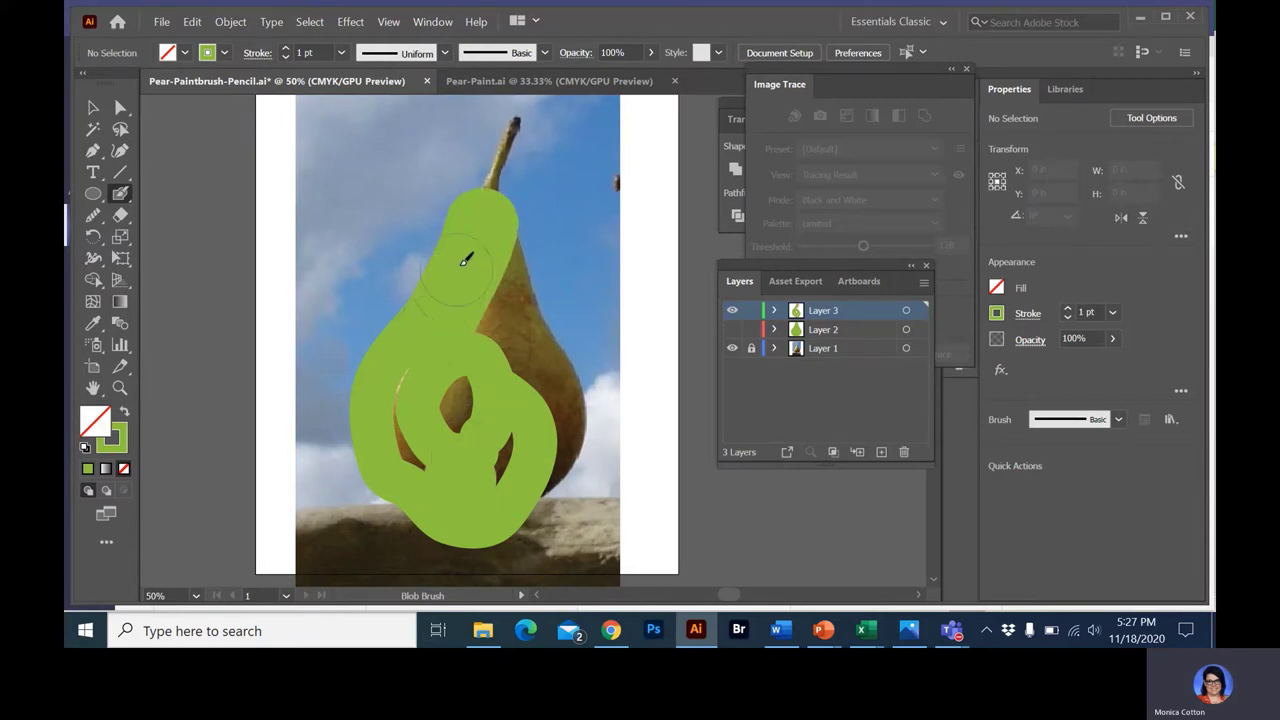
{"action": "mouse_move", "coordinate": [488, 237]}
{"action": "left_mouse_down"}
{"action": "mouse_move", "coordinate": [507, 322]}
{"action": "mouse_move", "coordinate": [550, 414]}
{"action": "mouse_move", "coordinate": [540, 456]}
{"action": "mouse_move", "coordinate": [469, 496]}
{"action": "mouse_move", "coordinate": [459, 368]}
{"action": "mouse_move", "coordinate": [498, 427]}
{"action": "mouse_move", "coordinate": [423, 363]}
{"action": "left_mouse_up"}
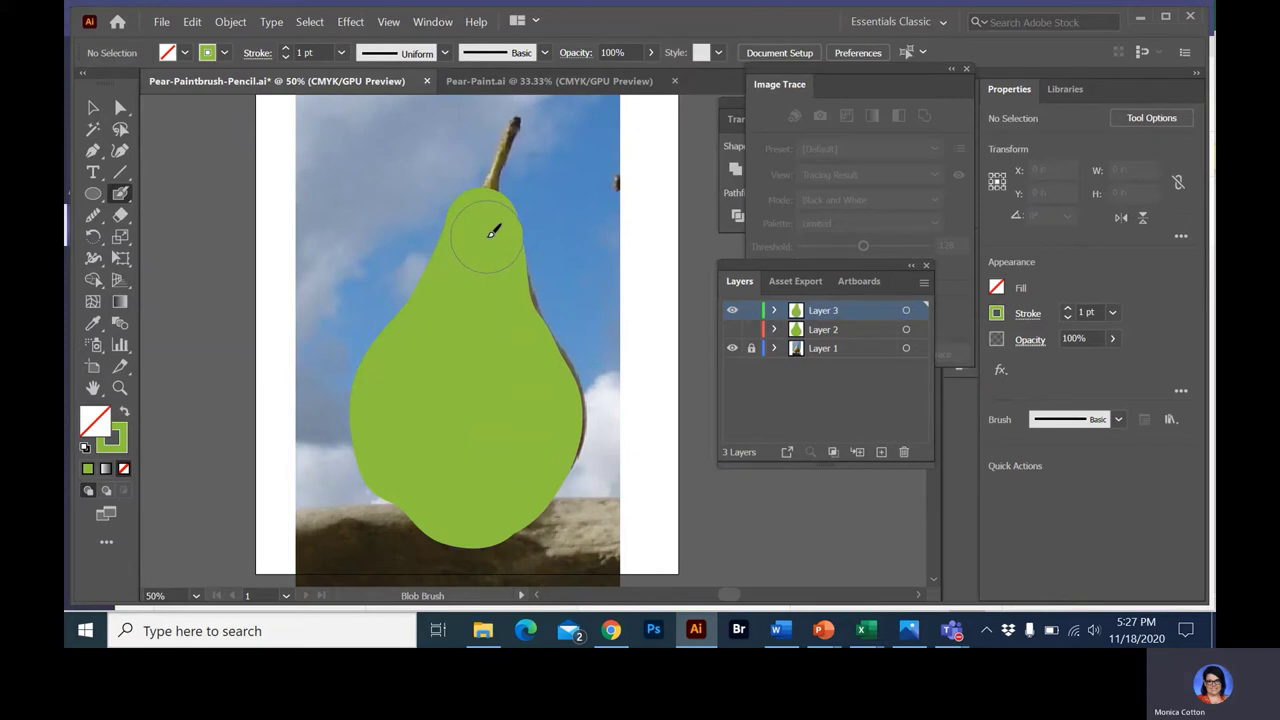
{"action": "mouse_move", "coordinate": [492, 231]}
{"action": "left_mouse_down"}
{"action": "mouse_move", "coordinate": [544, 366]}
{"action": "mouse_move", "coordinate": [556, 446]}
{"action": "mouse_move", "coordinate": [498, 534]}
{"action": "mouse_move", "coordinate": [435, 564]}
{"action": "mouse_move", "coordinate": [419, 530]}
{"action": "left_mouse_up"}
Select the painted pear shape and erase the excess green hanging below the pear's base with the Eraser tool
{"action": "scroll", "coordinate": [417, 528], "scroll_direction": "down", "scroll_amount": 3}
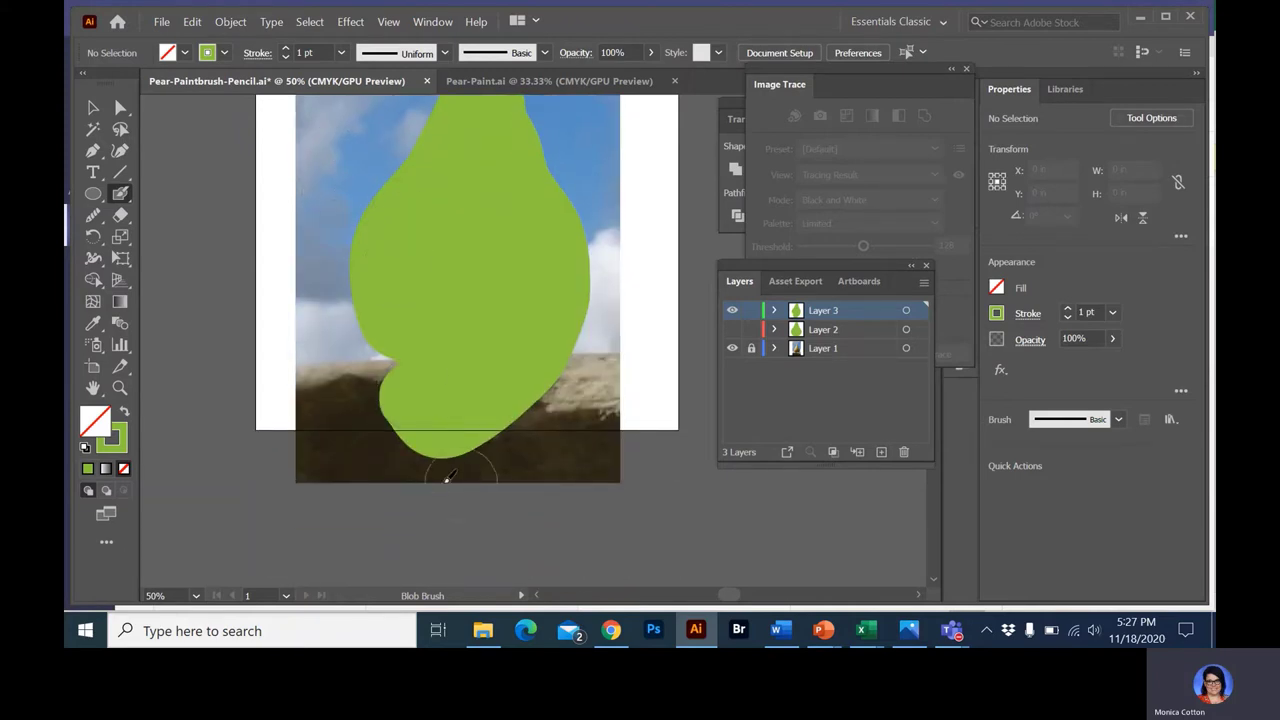
{"action": "left_click", "coordinate": [93, 107]}
{"action": "left_click", "coordinate": [456, 290]}
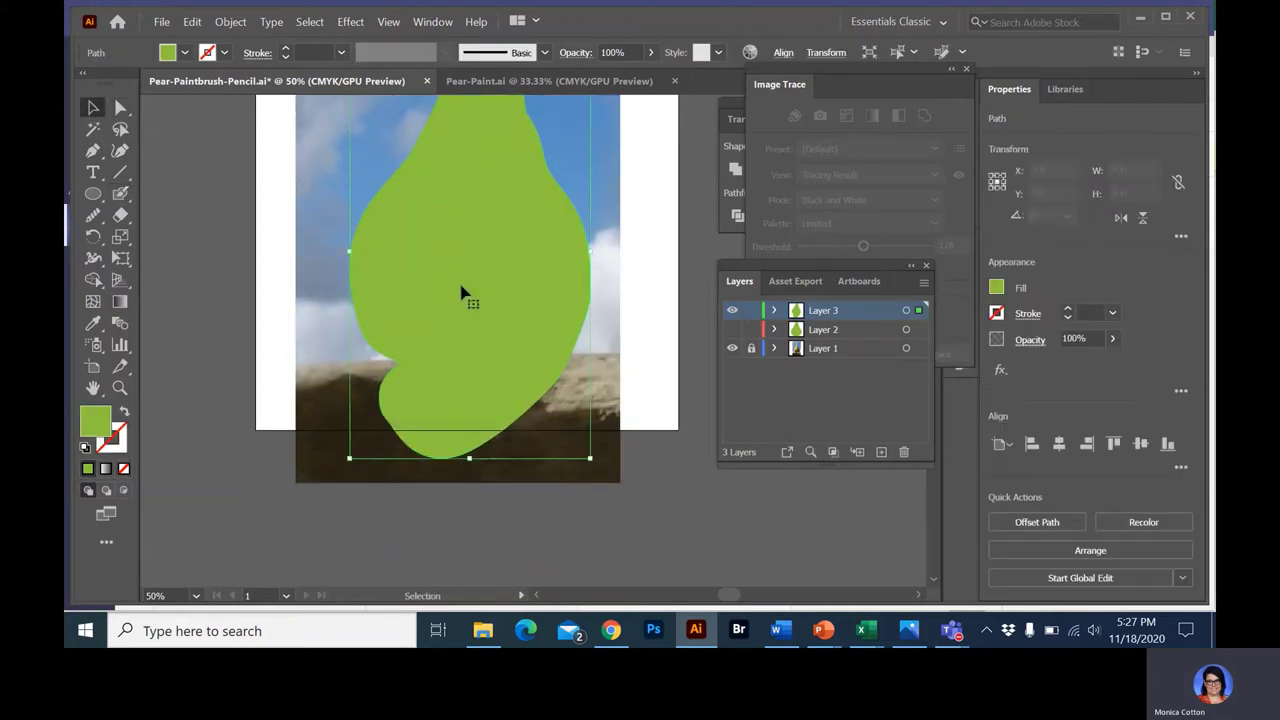
{"action": "scroll", "coordinate": [457, 292], "scroll_direction": "up", "scroll_amount": 3}
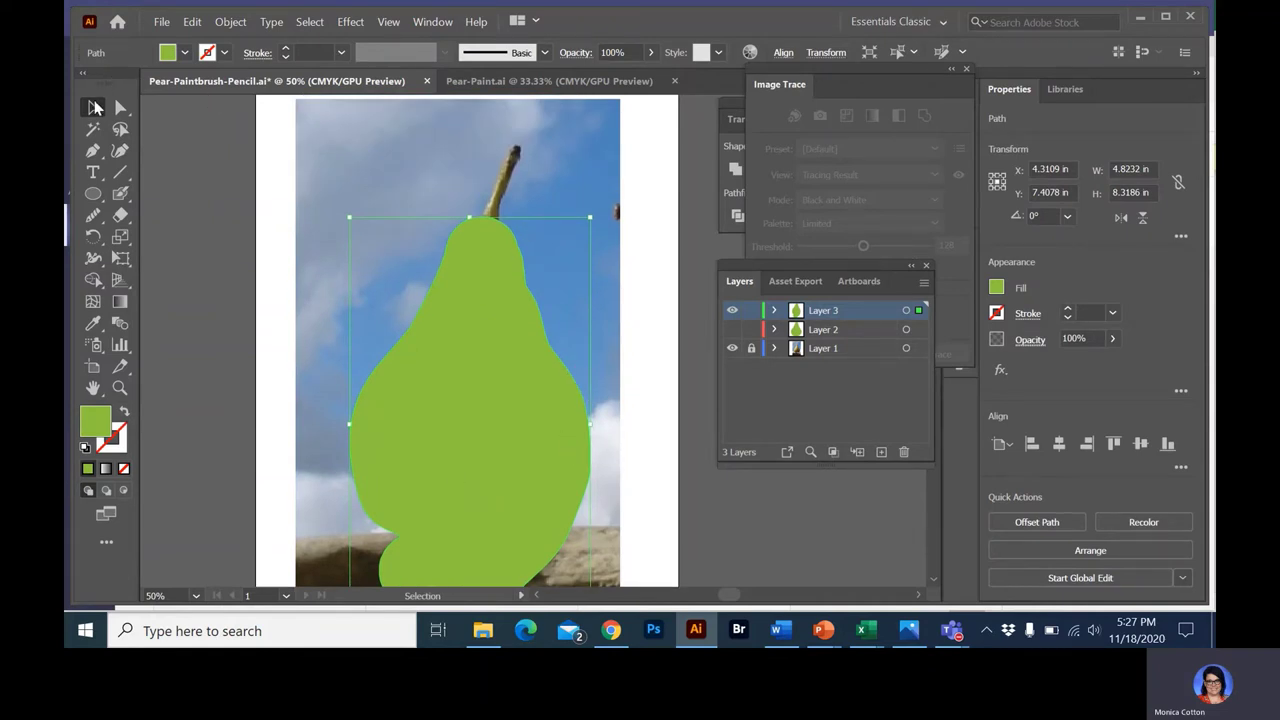
{"action": "left_click", "coordinate": [344, 174]}
{"action": "left_click", "coordinate": [523, 360]}
{"action": "scroll", "coordinate": [521, 357], "scroll_direction": "down", "scroll_amount": 4}
{"action": "left_click", "coordinate": [120, 215]}
{"action": "mouse_move", "coordinate": [557, 391]}
{"action": "left_mouse_down"}
{"action": "mouse_move", "coordinate": [409, 414]}
{"action": "mouse_move", "coordinate": [380, 400]}
{"action": "left_mouse_up"}
{"action": "mouse_move", "coordinate": [537, 397]}
{"action": "left_mouse_down"}
{"action": "mouse_move", "coordinate": [380, 371]}
{"action": "mouse_move", "coordinate": [434, 383]}
{"action": "mouse_move", "coordinate": [563, 374]}
{"action": "mouse_move", "coordinate": [585, 360]}
{"action": "left_mouse_up"}
Erase a band across the middle of the green pear shape and undo it
{"action": "left_click_drag", "start_coordinate": [606, 214], "coordinate": [340, 196]}
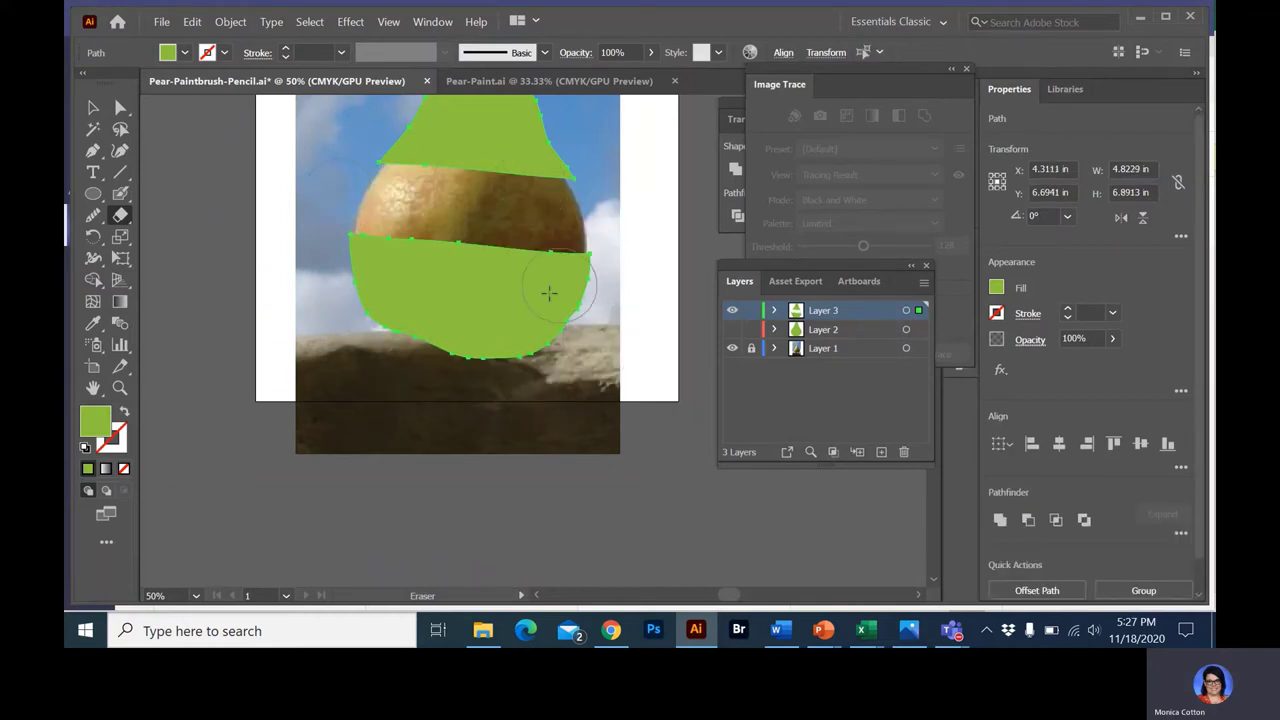
{"action": "scroll", "coordinate": [457, 279], "scroll_direction": "up", "scroll_amount": 3}
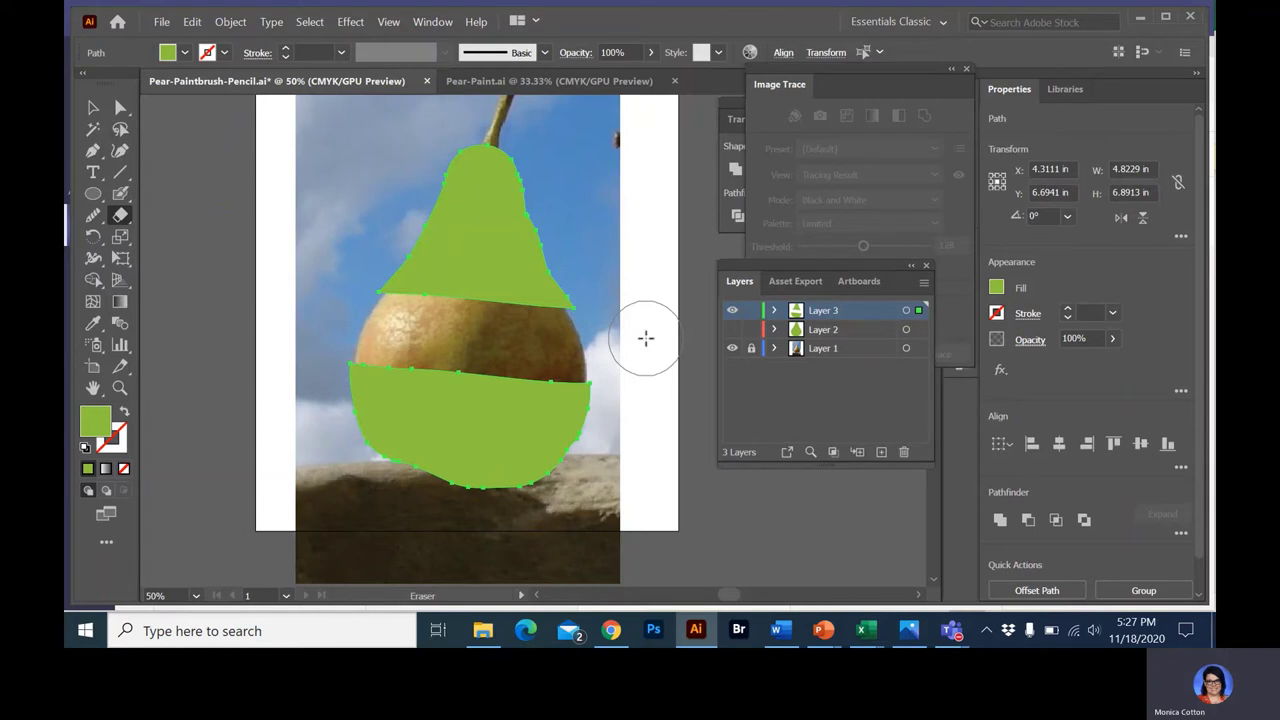
{"action": "key", "text": "ctrl+z"}
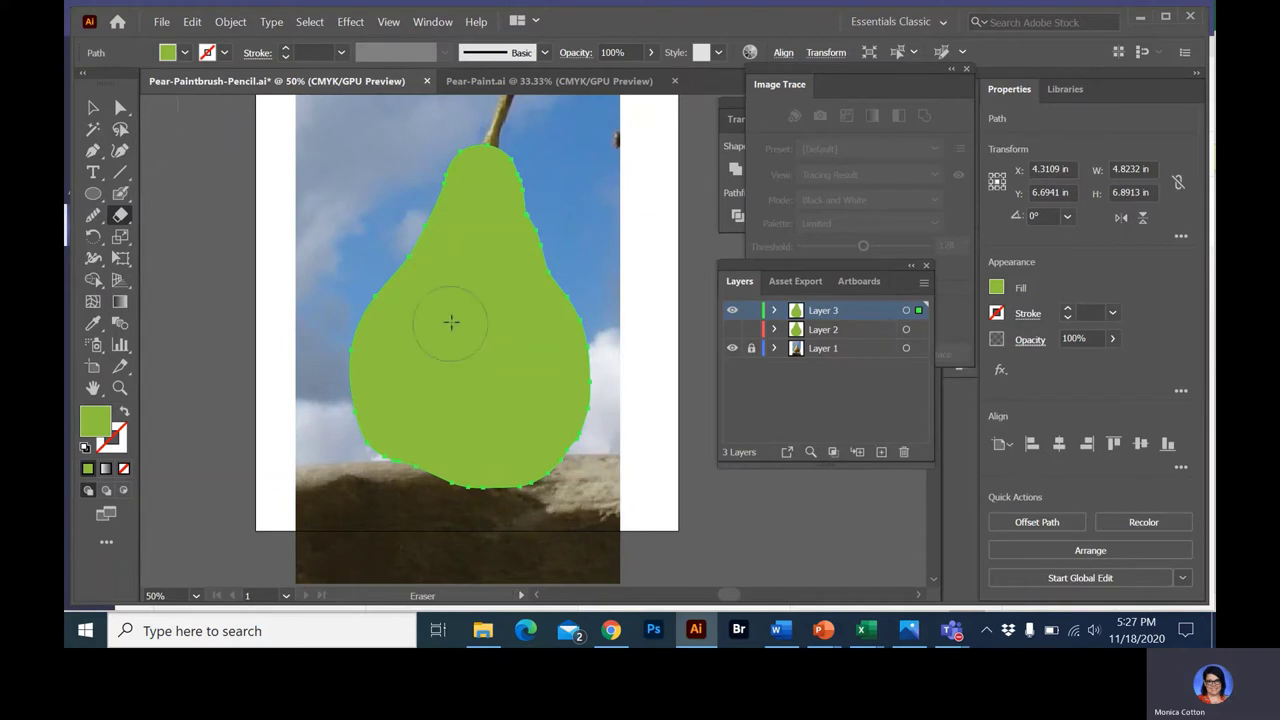
Reduce the Eraser tool's brush size by four increments
{"action": "key", "text": "bracketleft"}
{"action": "key", "text": "bracketleft"}
{"action": "key", "text": "bracketleft"}
{"action": "key", "text": "bracketleft"}
Change the painted pear shape's fill to the darker green swatch beside CMYK Yellow and deselect the shape
{"action": "left_click", "coordinate": [184, 52]}
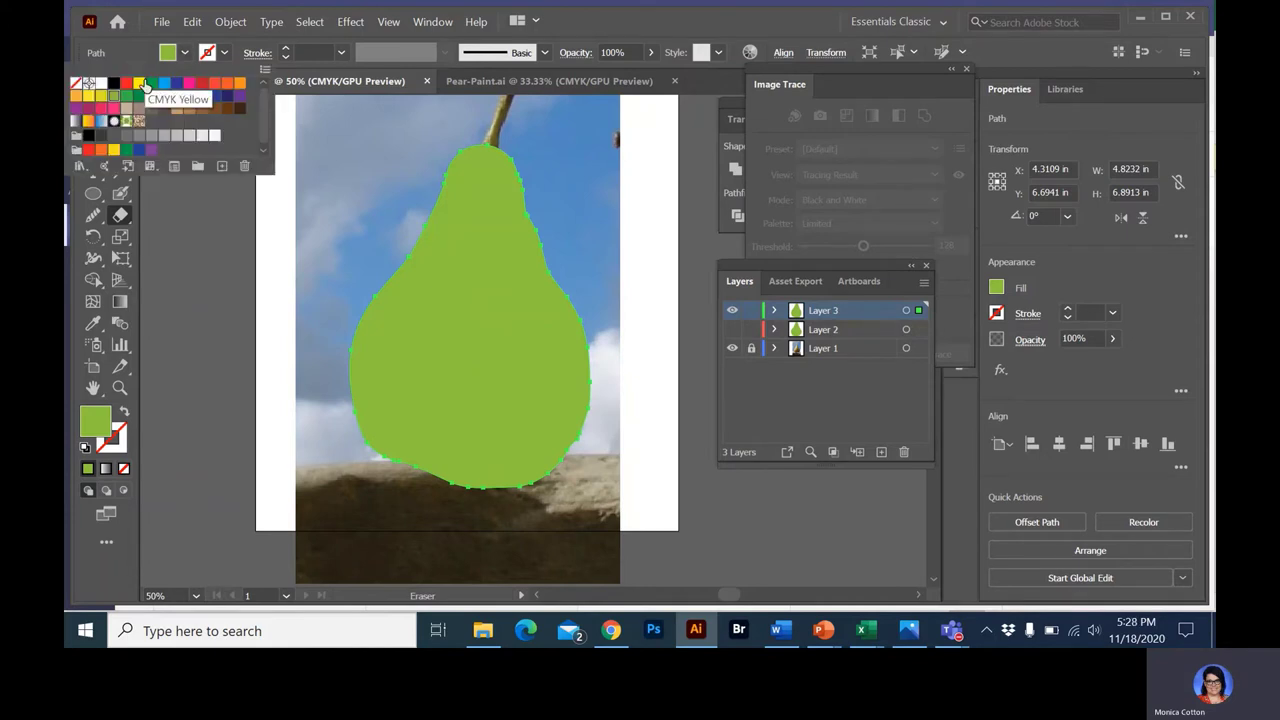
{"action": "left_click", "coordinate": [152, 84]}
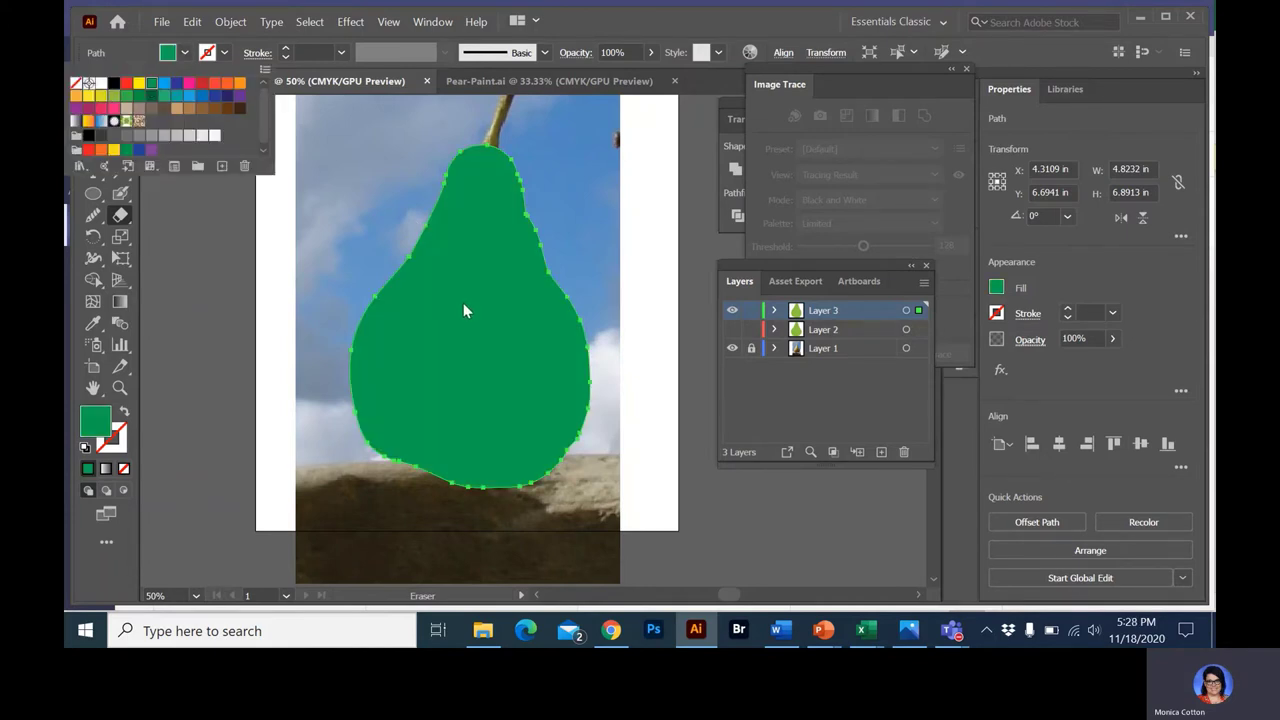
{"action": "key", "text": "Escape"}
{"action": "left_click", "coordinate": [88, 106]}
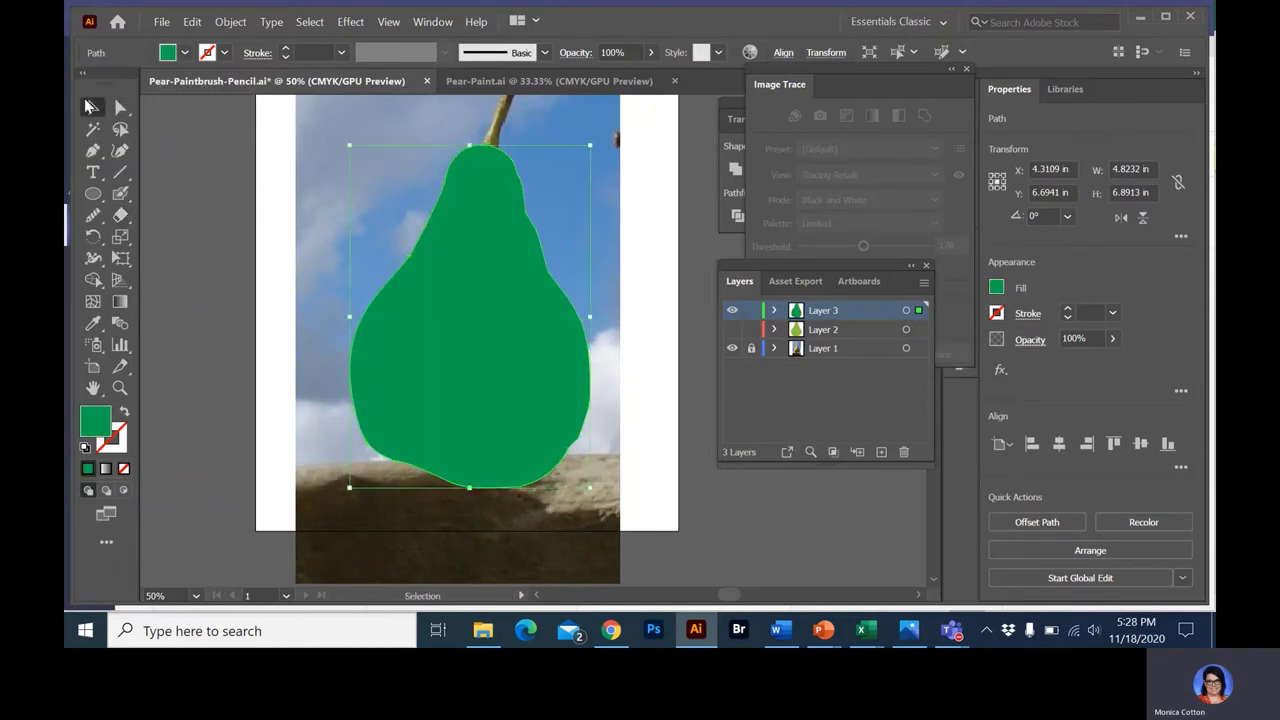
{"action": "left_click", "coordinate": [187, 157]}
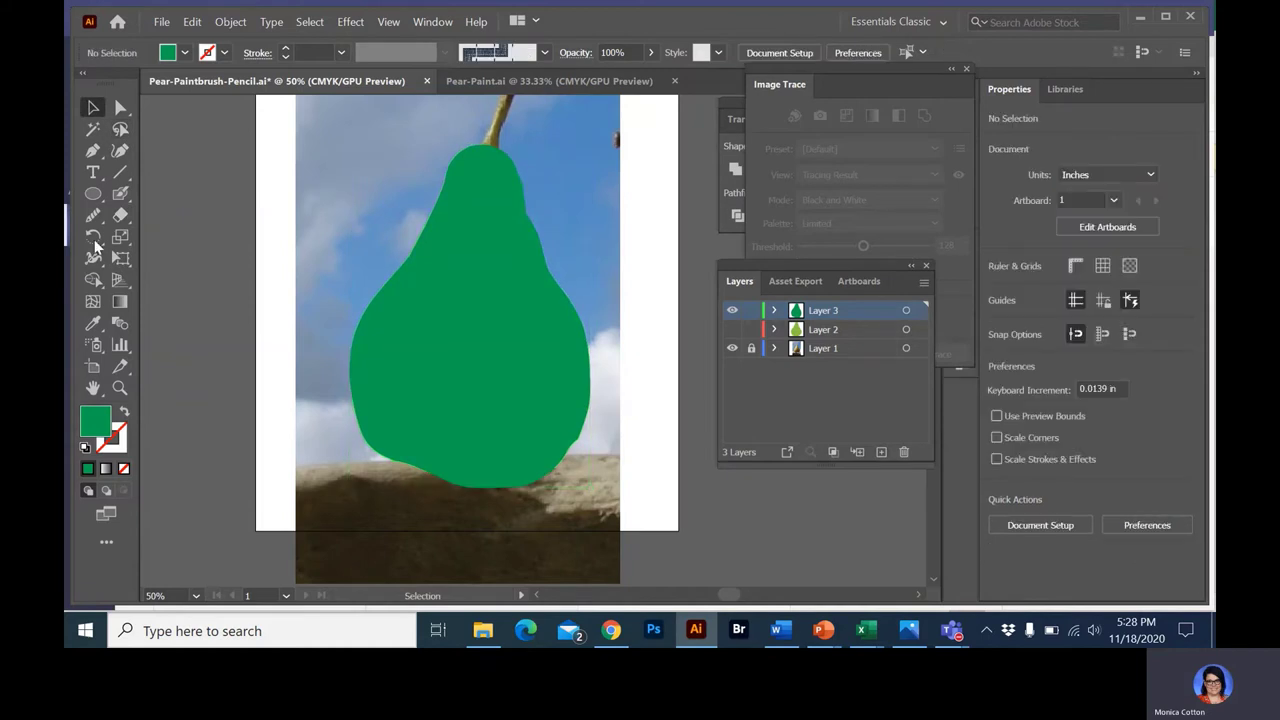
Switch back to the Blob Brush tool and set its fill colour to CMYK Yellow
{"action": "left_click", "coordinate": [121, 194]}
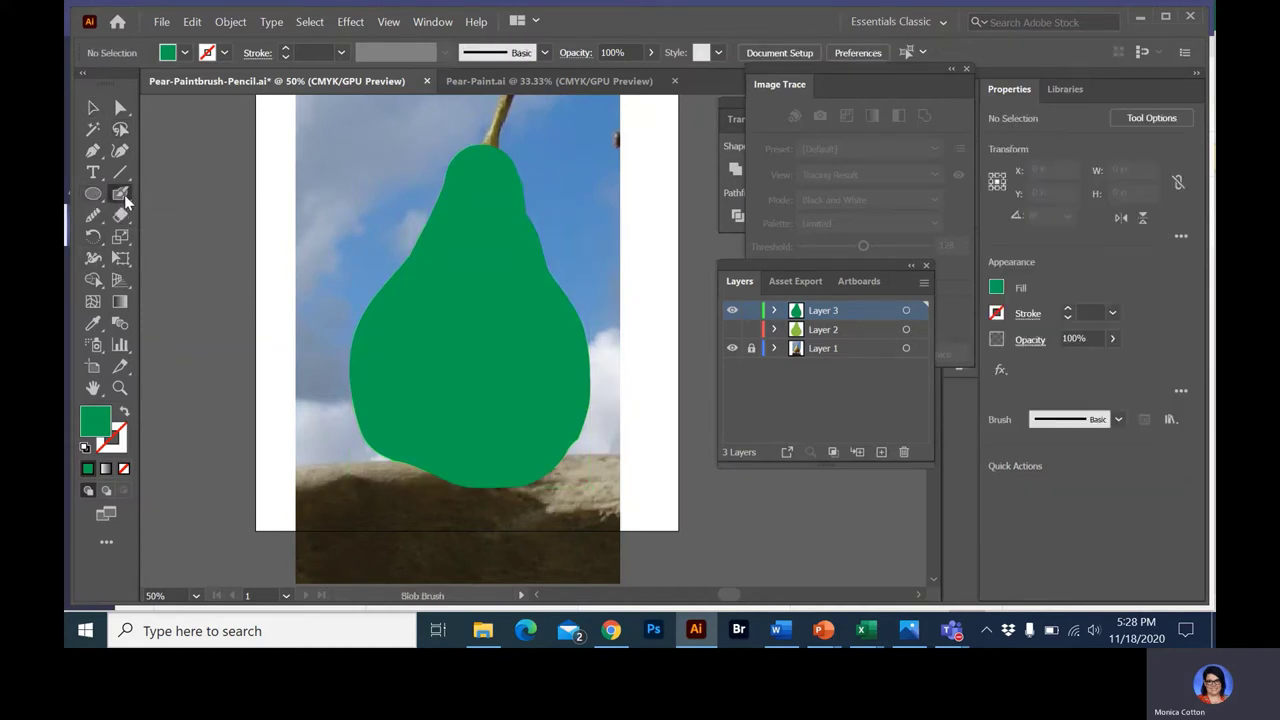
{"action": "left_click", "coordinate": [185, 53]}
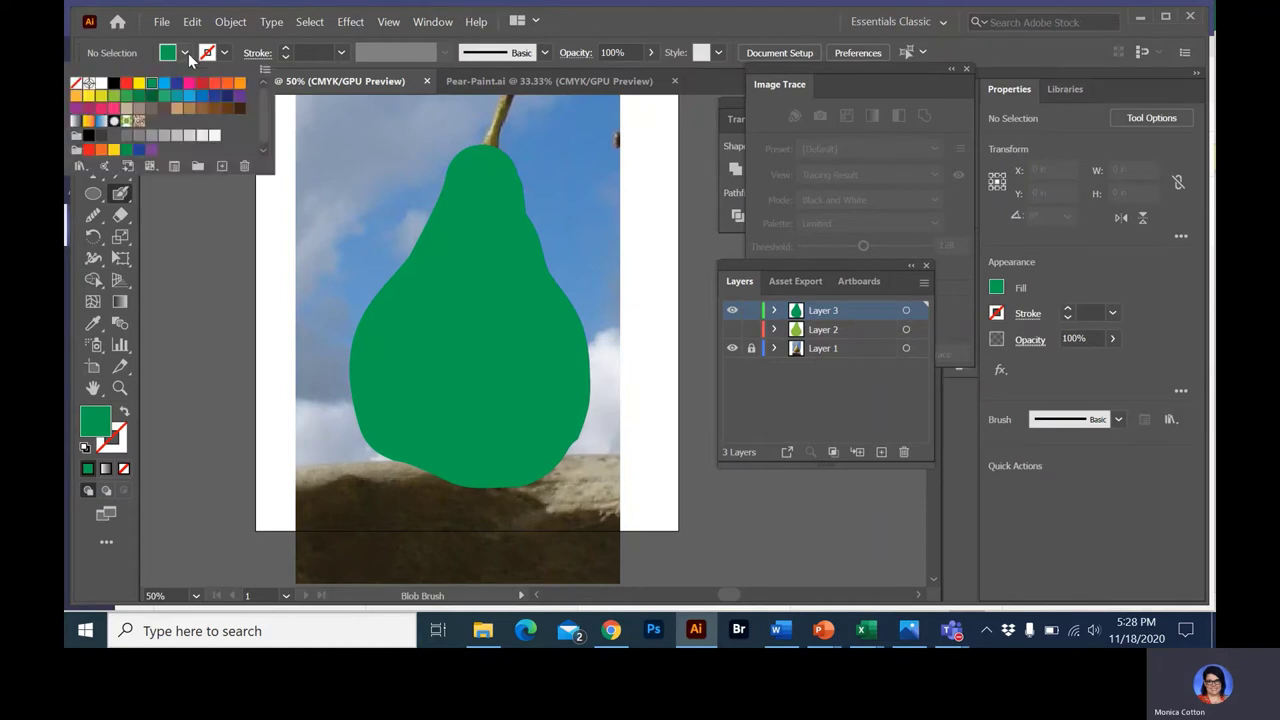
{"action": "left_click", "coordinate": [139, 83]}
{"action": "left_click", "coordinate": [323, 309]}
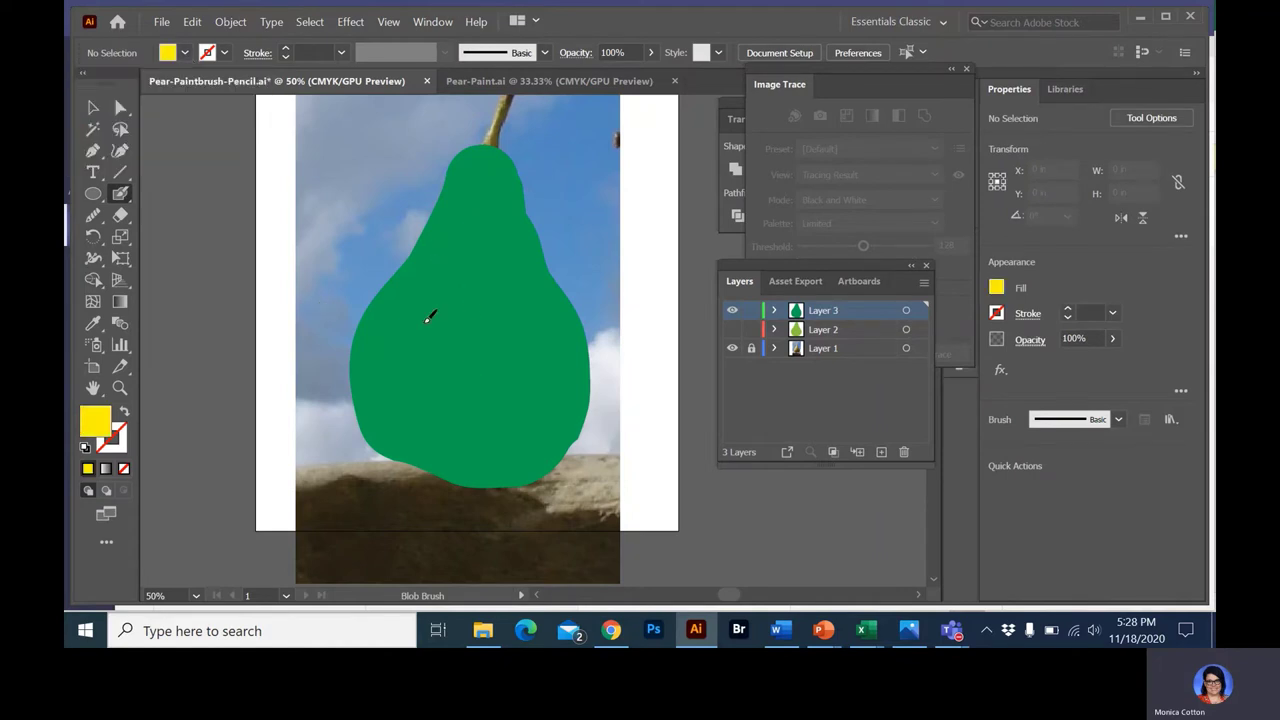
Paint two yellow Blob Brush dots on the pear's body and undo both
{"action": "left_click", "coordinate": [498, 325]}
{"action": "left_click", "coordinate": [455, 239]}
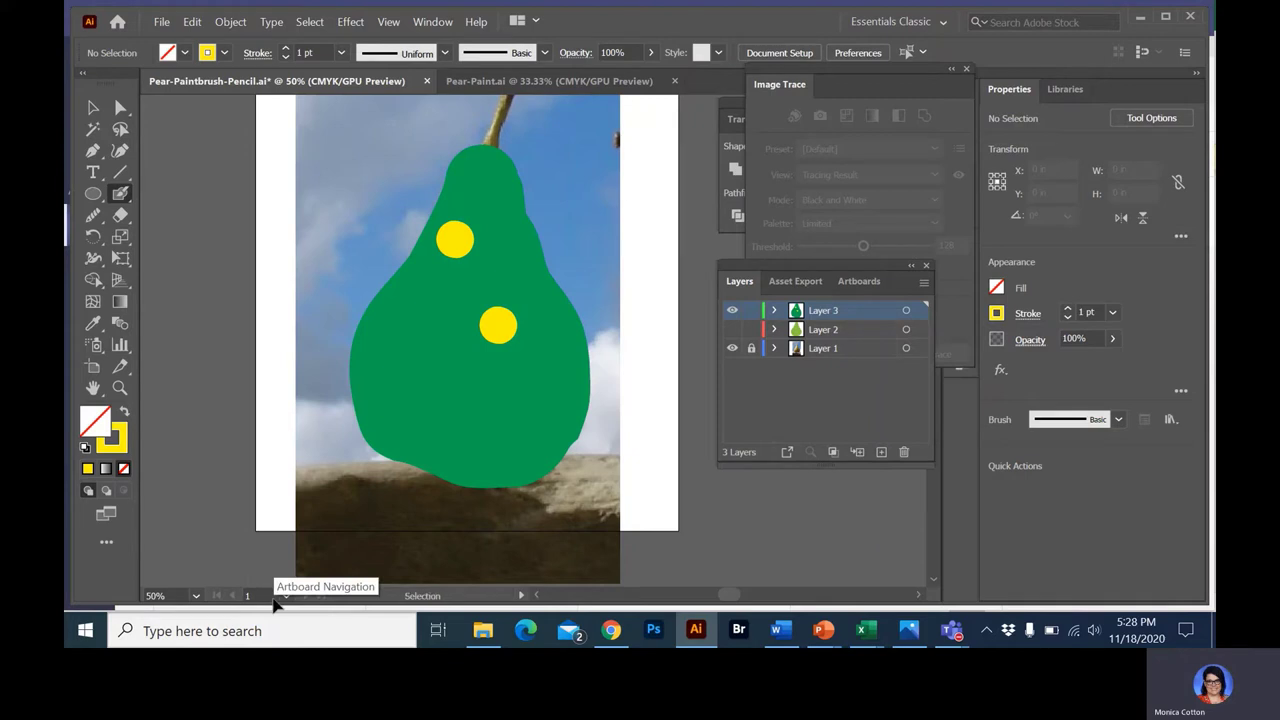
{"action": "key", "text": "ctrl+z"}
{"action": "key", "text": "ctrl+z"}
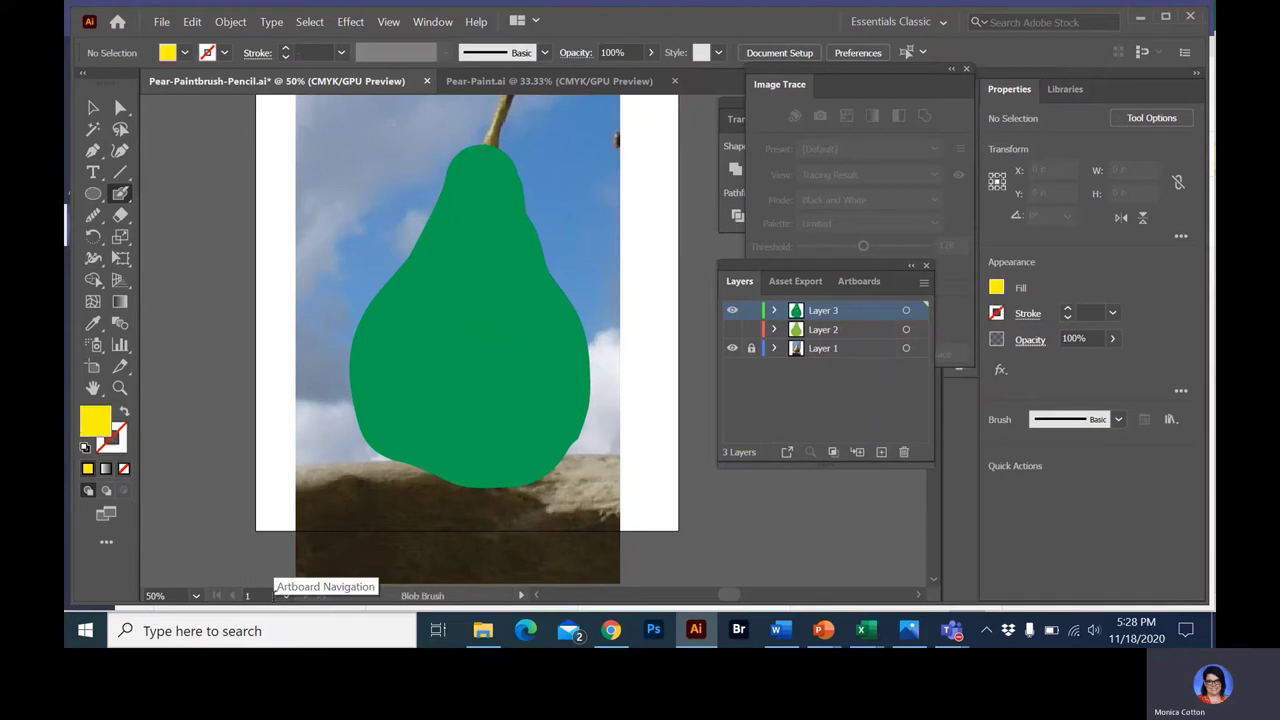
Set the Blob Brush to an angle of 13° and a roundness of 30% in its tool options
{"action": "double_click", "coordinate": [120, 195]}
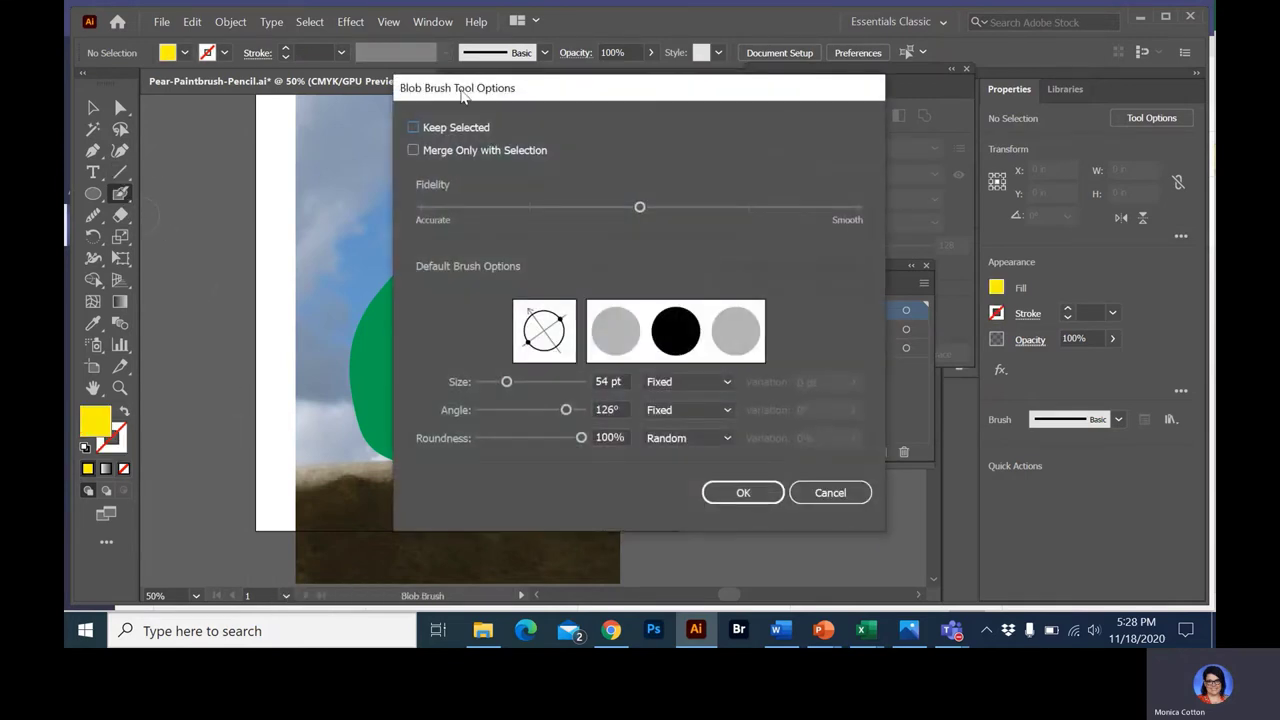
{"action": "mouse_move", "coordinate": [637, 100]}
{"action": "left_mouse_down"}
{"action": "mouse_move", "coordinate": [751, 95]}
{"action": "mouse_move", "coordinate": [881, 112]}
{"action": "left_mouse_up"}
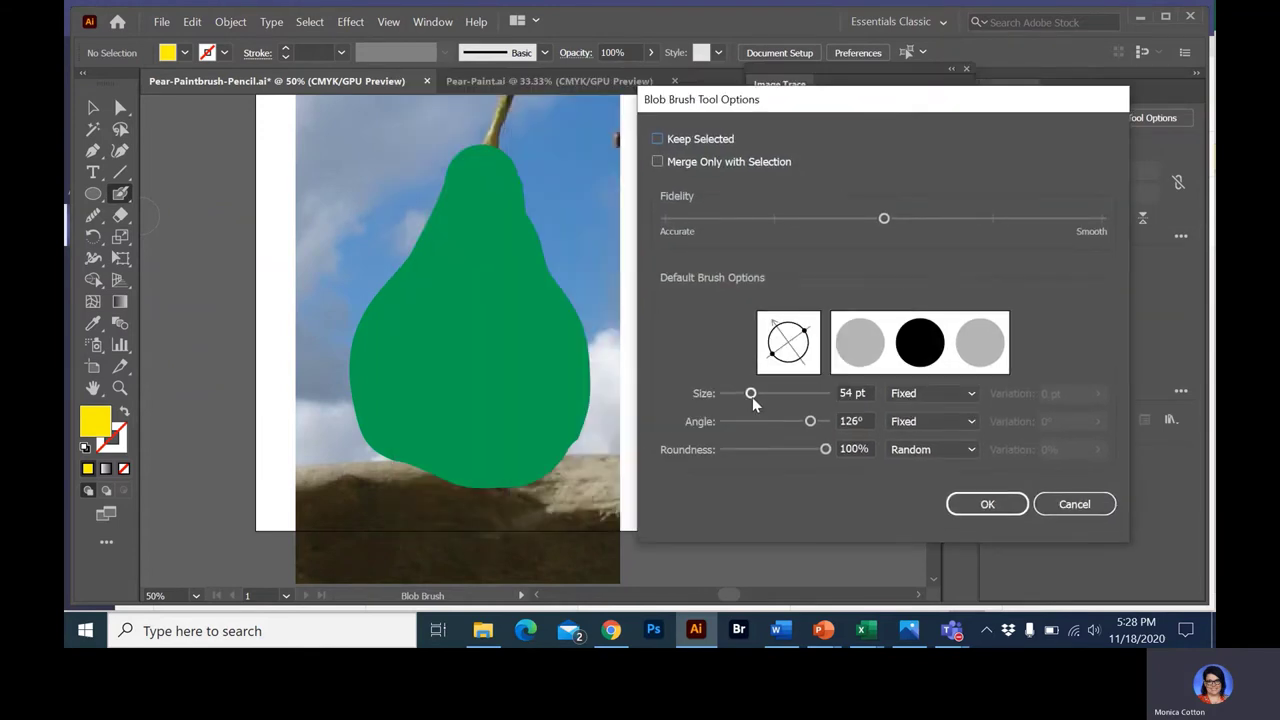
{"action": "mouse_move", "coordinate": [824, 449]}
{"action": "left_mouse_down"}
{"action": "mouse_move", "coordinate": [757, 455]}
{"action": "mouse_move", "coordinate": [816, 425]}
{"action": "mouse_move", "coordinate": [780, 425]}
{"action": "left_mouse_up"}
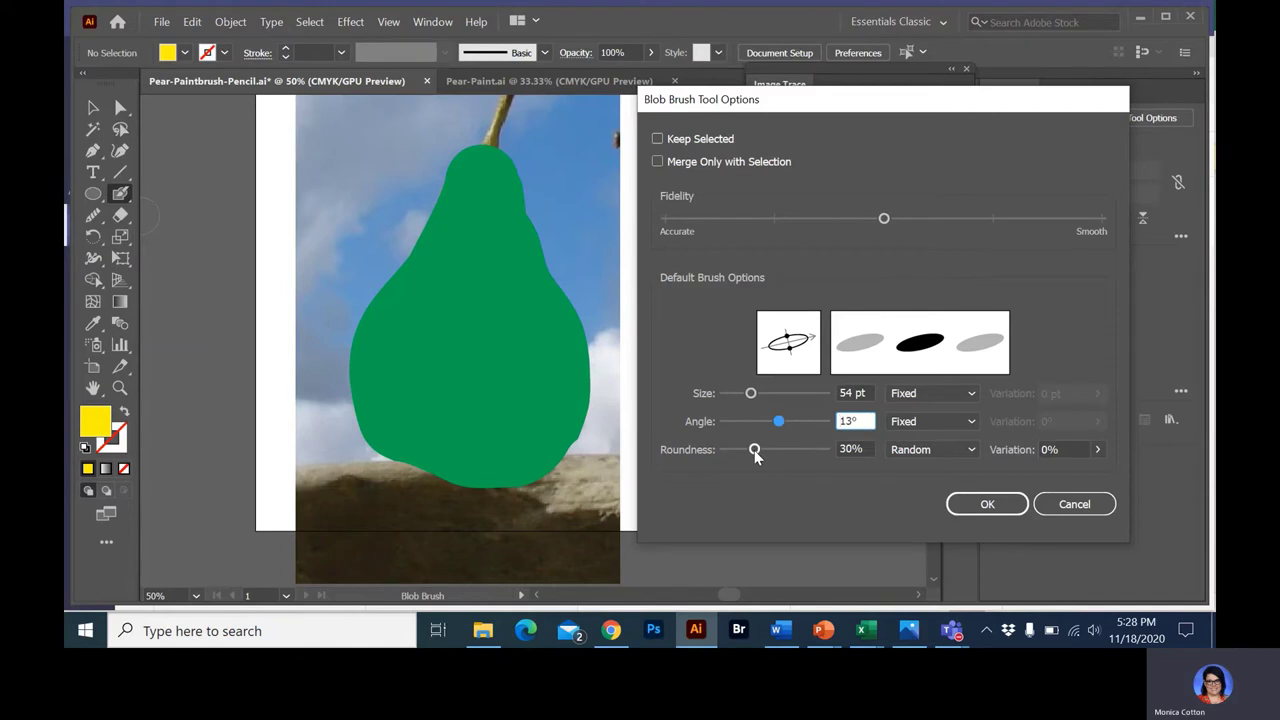
{"action": "left_click", "coordinate": [990, 504]}
Paint a wavy yellow Blob Brush test stroke down beside the pear and undo it
{"action": "mouse_move", "coordinate": [608, 198]}
{"action": "left_mouse_down"}
{"action": "mouse_move", "coordinate": [625, 240]}
{"action": "mouse_move", "coordinate": [597, 270]}
{"action": "mouse_move", "coordinate": [609, 318]}
{"action": "mouse_move", "coordinate": [582, 387]}
{"action": "mouse_move", "coordinate": [645, 398]}
{"action": "mouse_move", "coordinate": [620, 427]}
{"action": "mouse_move", "coordinate": [684, 506]}
{"action": "left_mouse_up"}
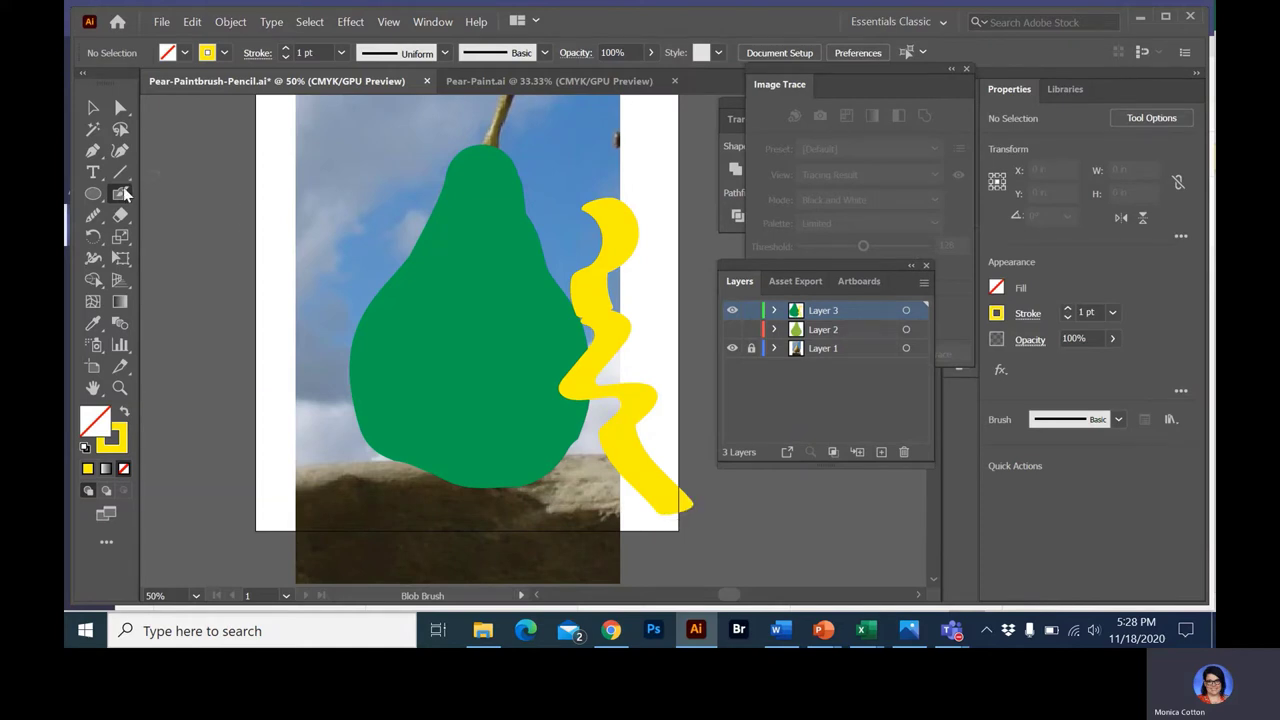
{"action": "left_click", "coordinate": [93, 107]}
{"action": "key", "text": "ctrl+z"}
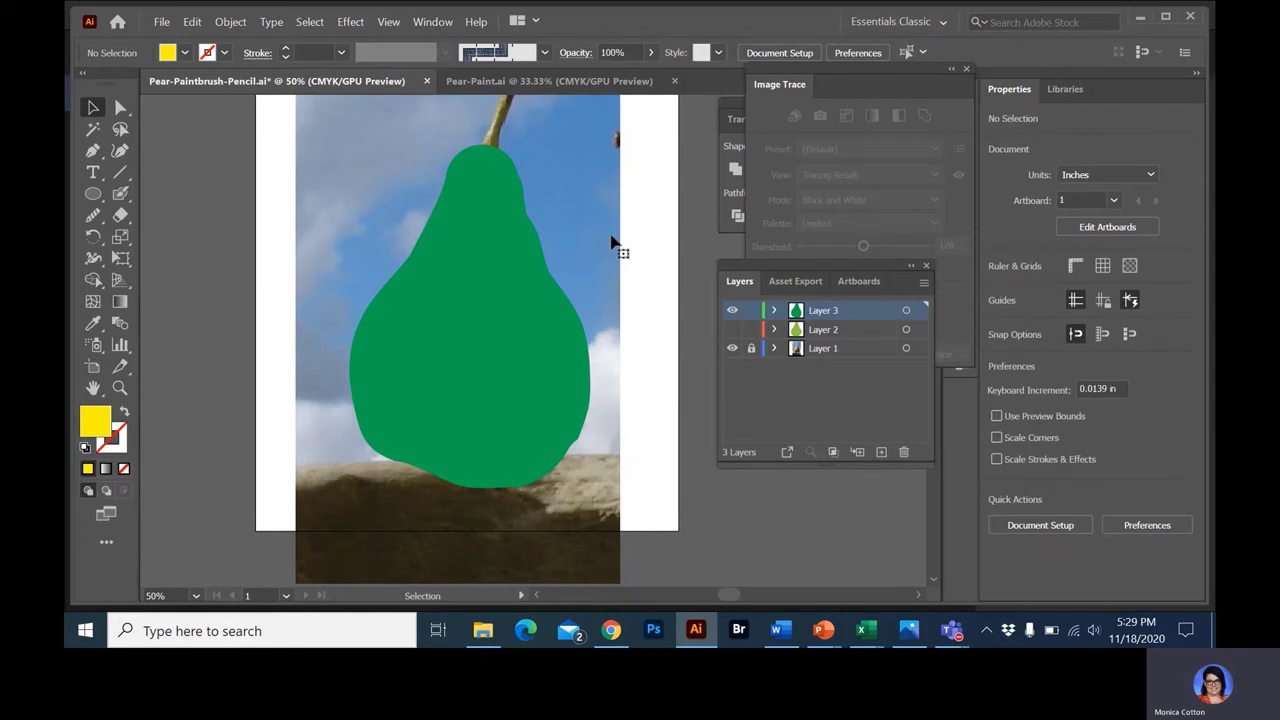
Set the Blob Brush roundness to 100% in its tool options
{"action": "left_click", "coordinate": [126, 186]}
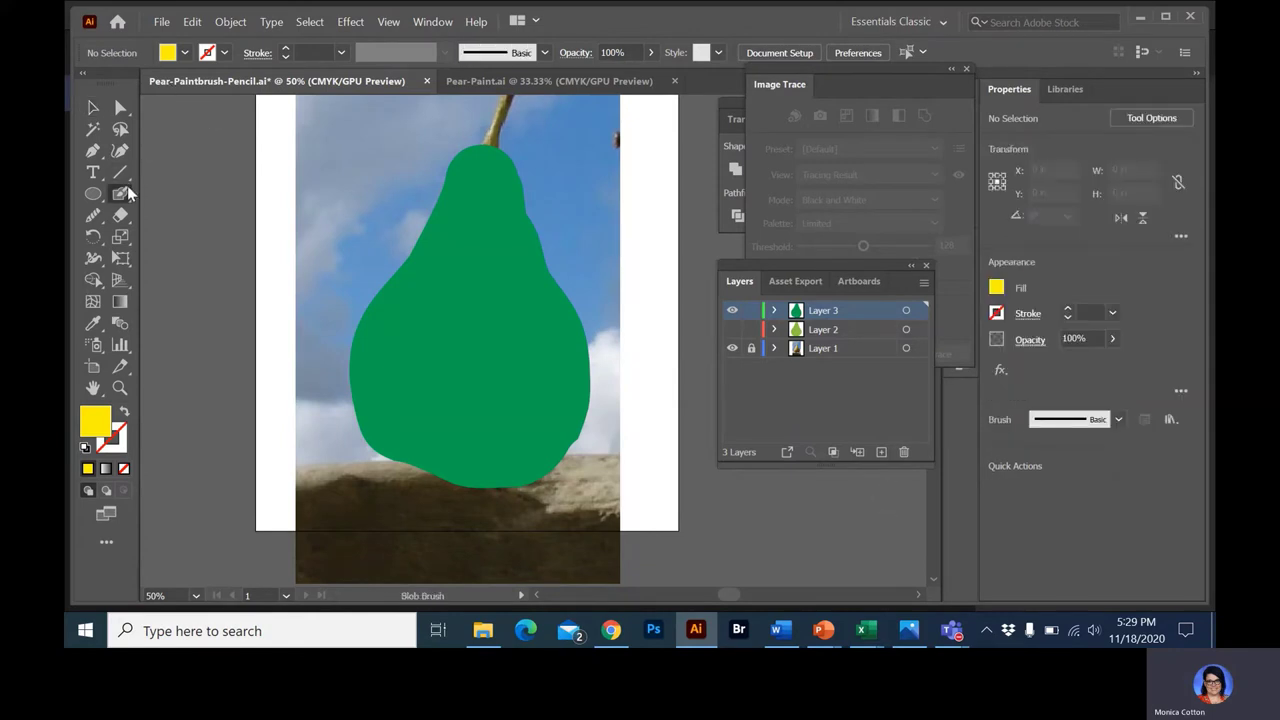
{"action": "double_click", "coordinate": [127, 186]}
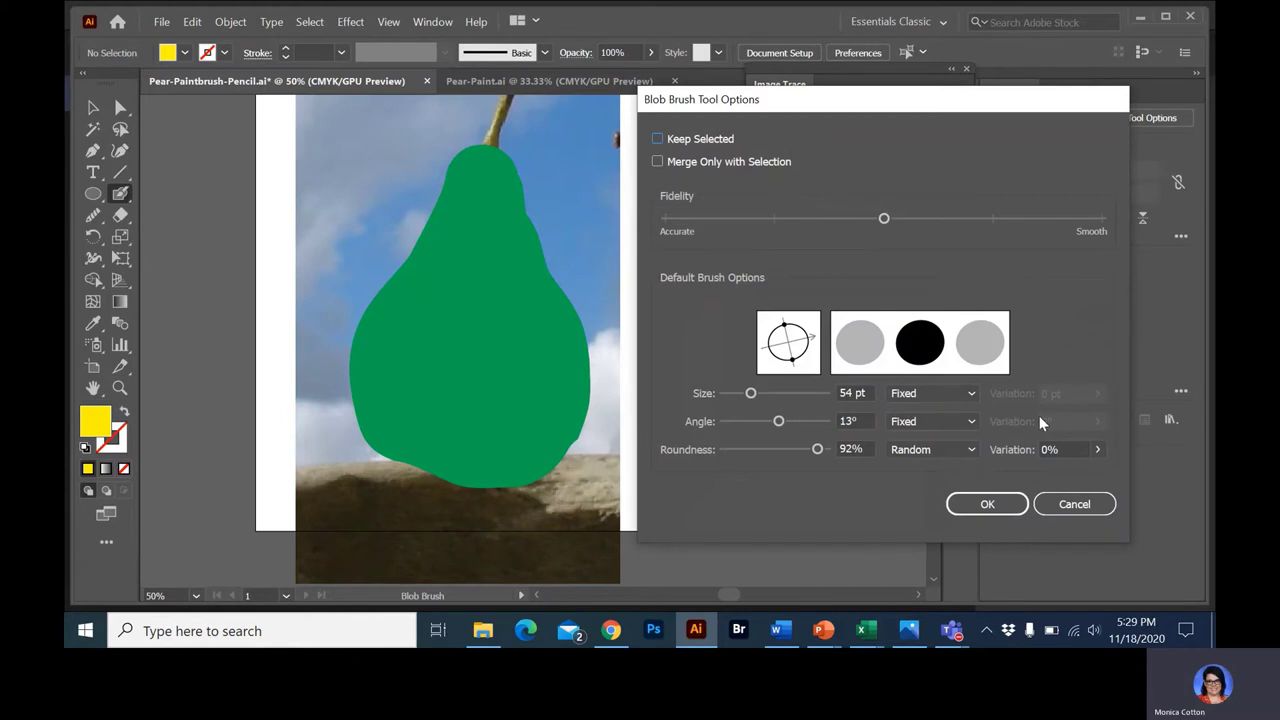
{"action": "left_click", "coordinate": [783, 421]}
{"action": "mouse_move", "coordinate": [816, 451]}
{"action": "left_mouse_down"}
{"action": "mouse_move", "coordinate": [723, 452]}
{"action": "mouse_move", "coordinate": [834, 450]}
{"action": "left_mouse_up"}
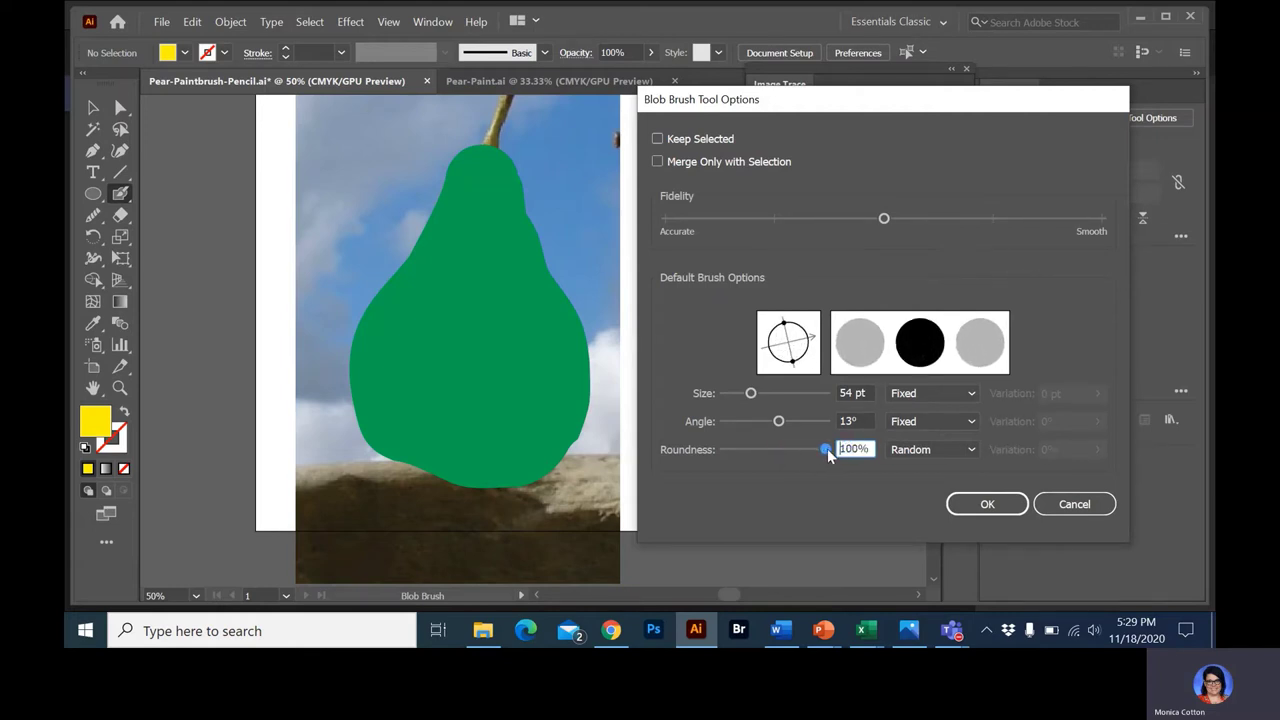
{"action": "left_click", "coordinate": [987, 506]}
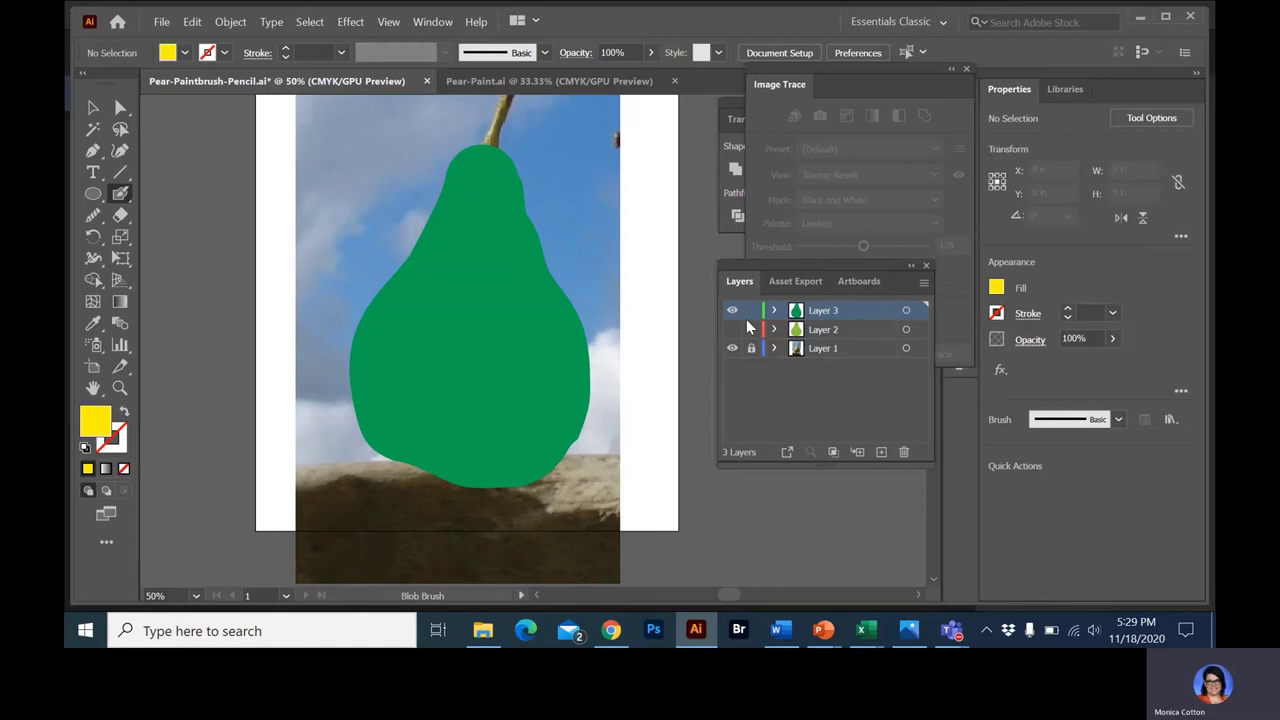
Switch to the Paintbrush tool and choose the 3 pt. Oval brush with a yellow stroke
{"action": "scroll", "coordinate": [586, 140], "scroll_direction": "up", "scroll_amount": 3}
{"action": "scroll", "coordinate": [588, 150], "scroll_direction": "down", "scroll_amount": 1}
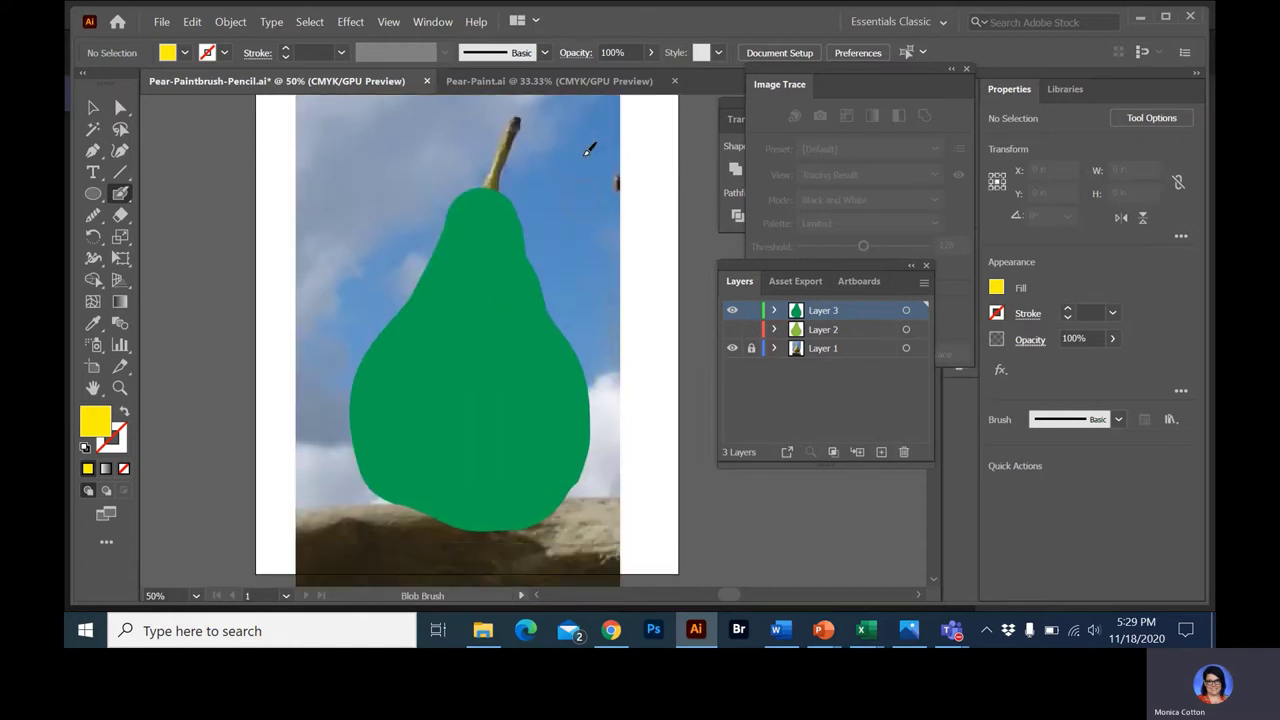
{"action": "left_click", "coordinate": [121, 196]}
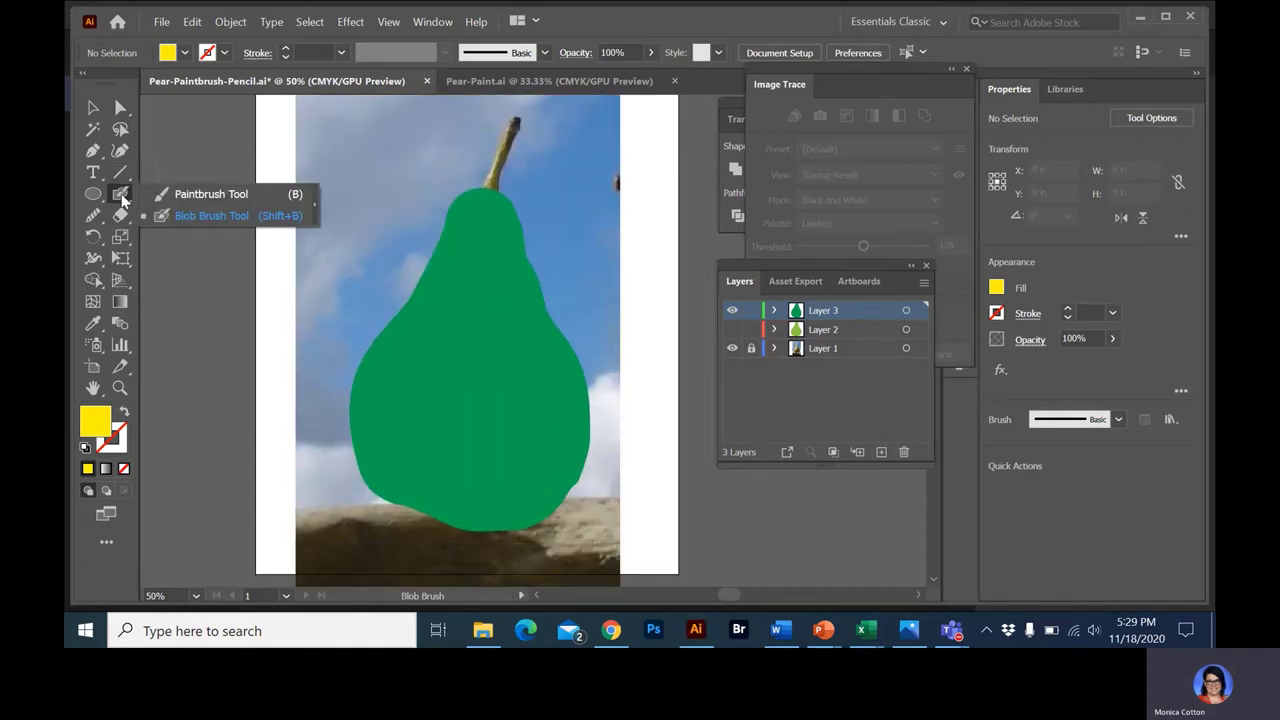
{"action": "left_click", "coordinate": [206, 197]}
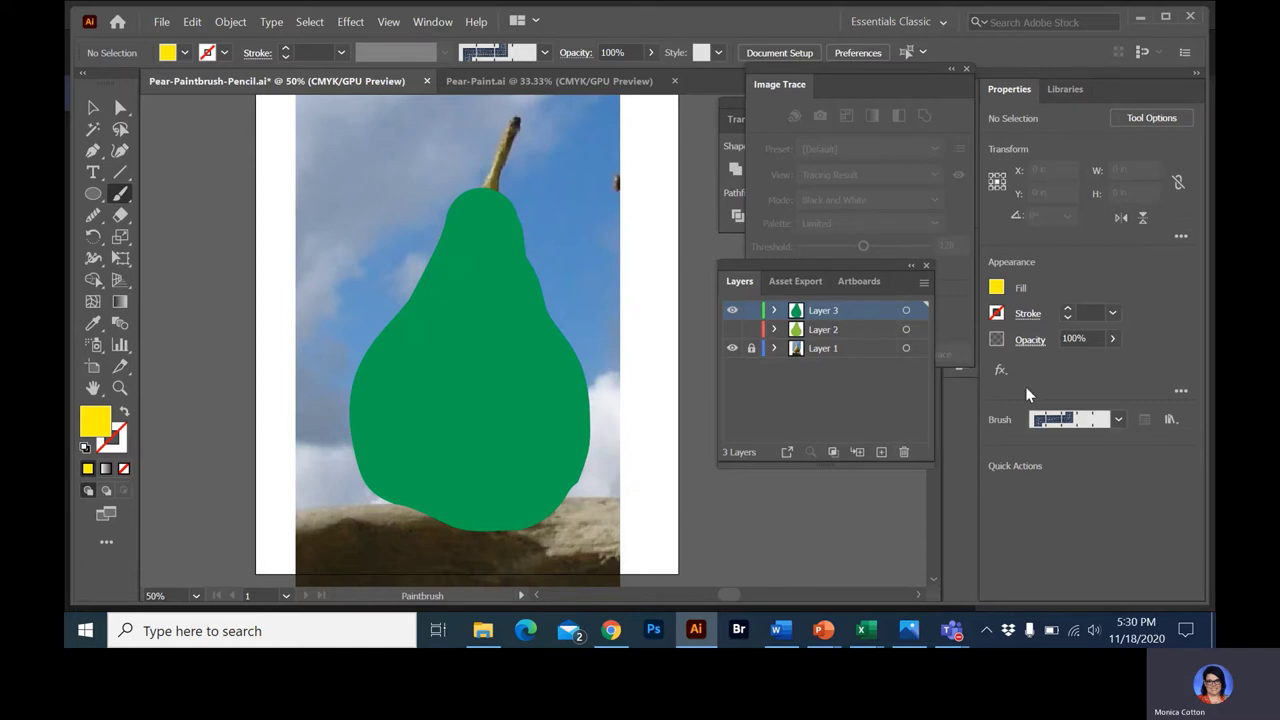
{"action": "left_click", "coordinate": [1120, 426]}
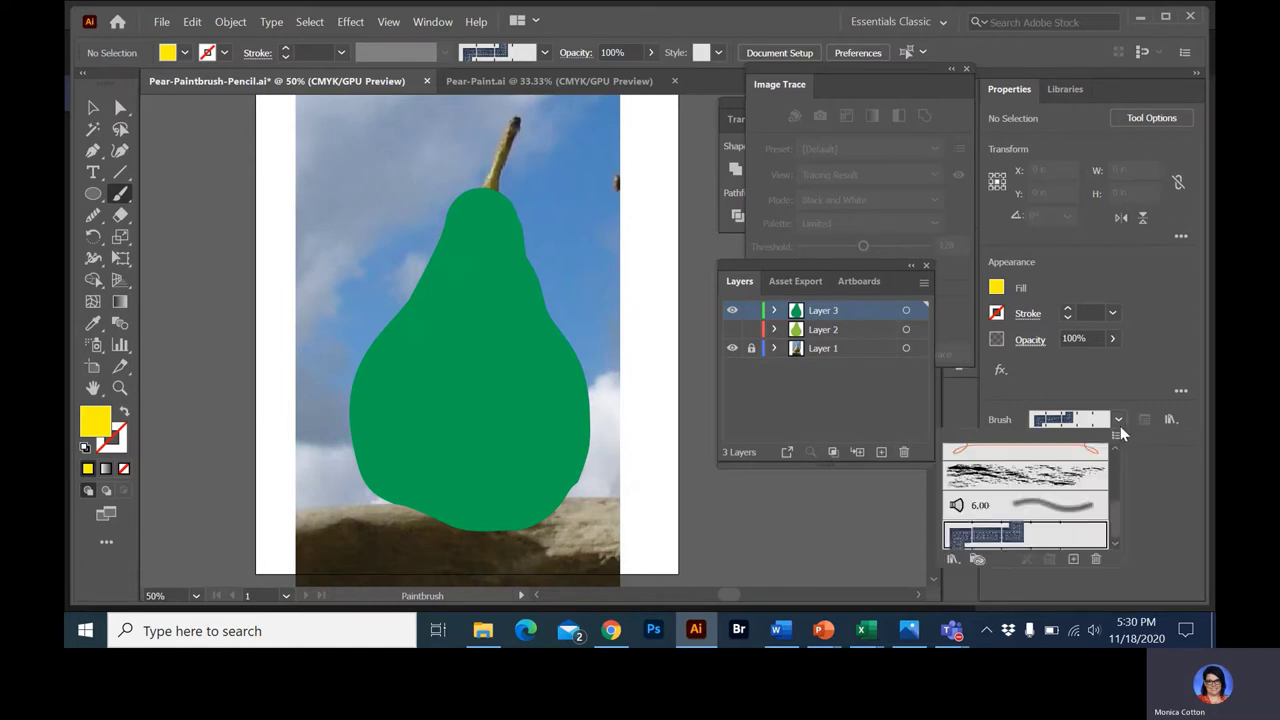
{"action": "left_click", "coordinate": [1015, 462]}
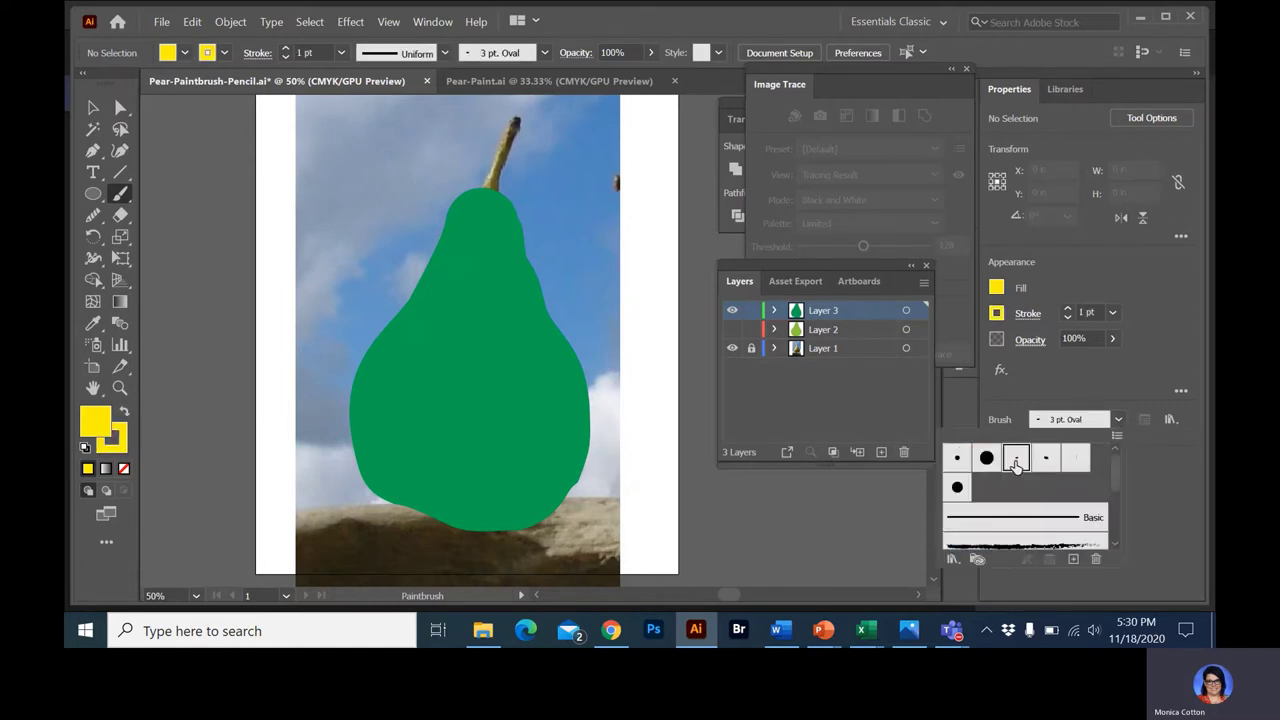
{"action": "left_click", "coordinate": [654, 232]}
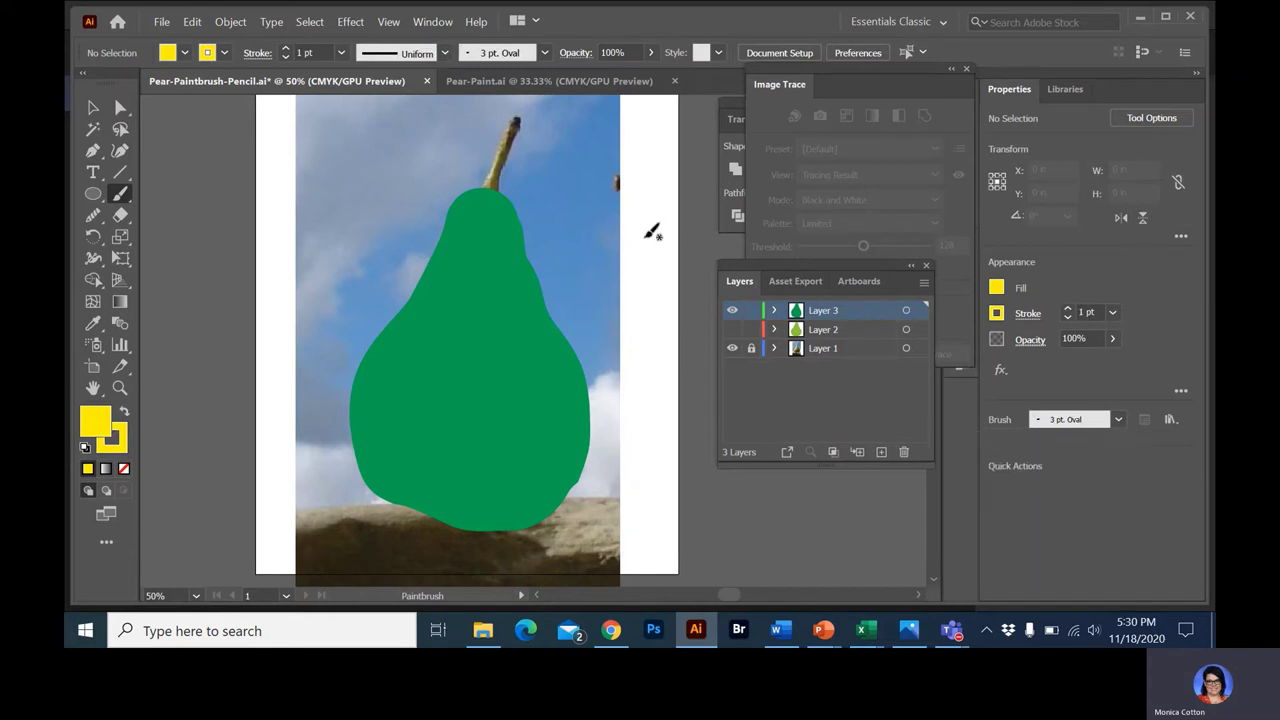
Paint a wavy yellow test stroke beside the pear and another above it using the tapered lens-shaped width profile
{"action": "mouse_move", "coordinate": [604, 207]}
{"action": "left_mouse_down"}
{"action": "mouse_move", "coordinate": [626, 228]}
{"action": "mouse_move", "coordinate": [628, 333]}
{"action": "left_mouse_up"}
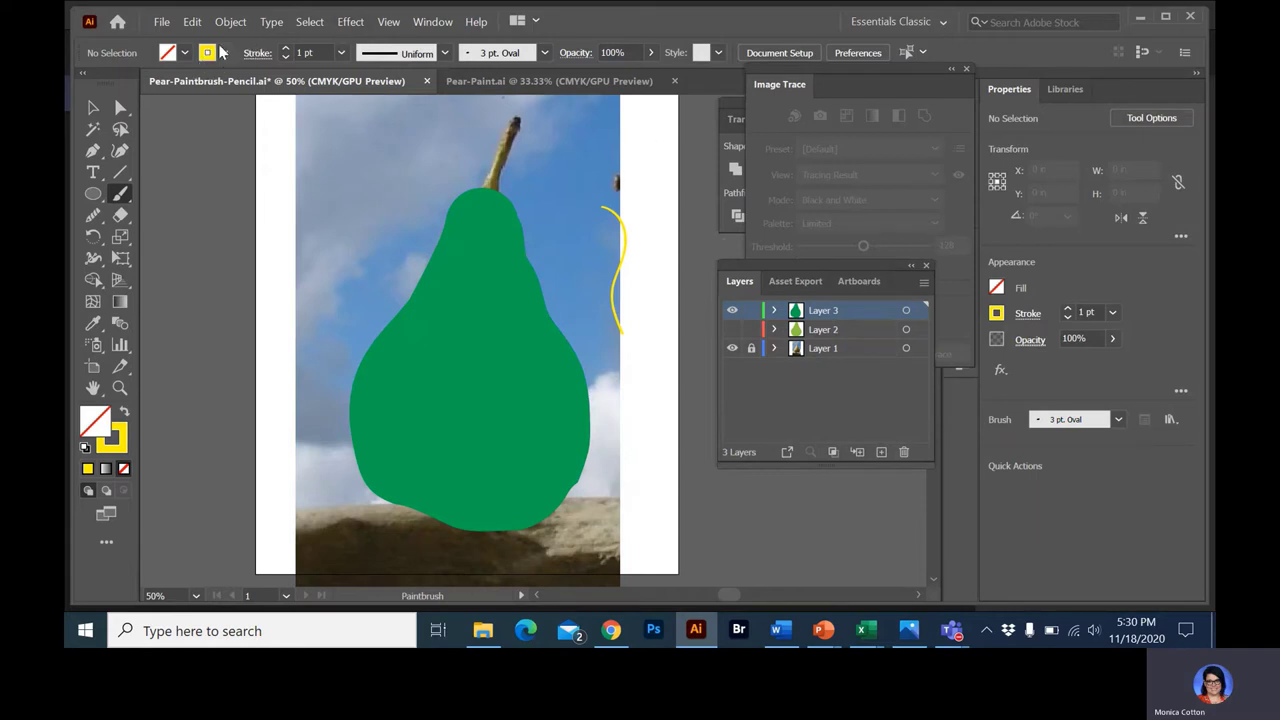
{"action": "left_click", "coordinate": [444, 53]}
{"action": "left_click", "coordinate": [423, 108]}
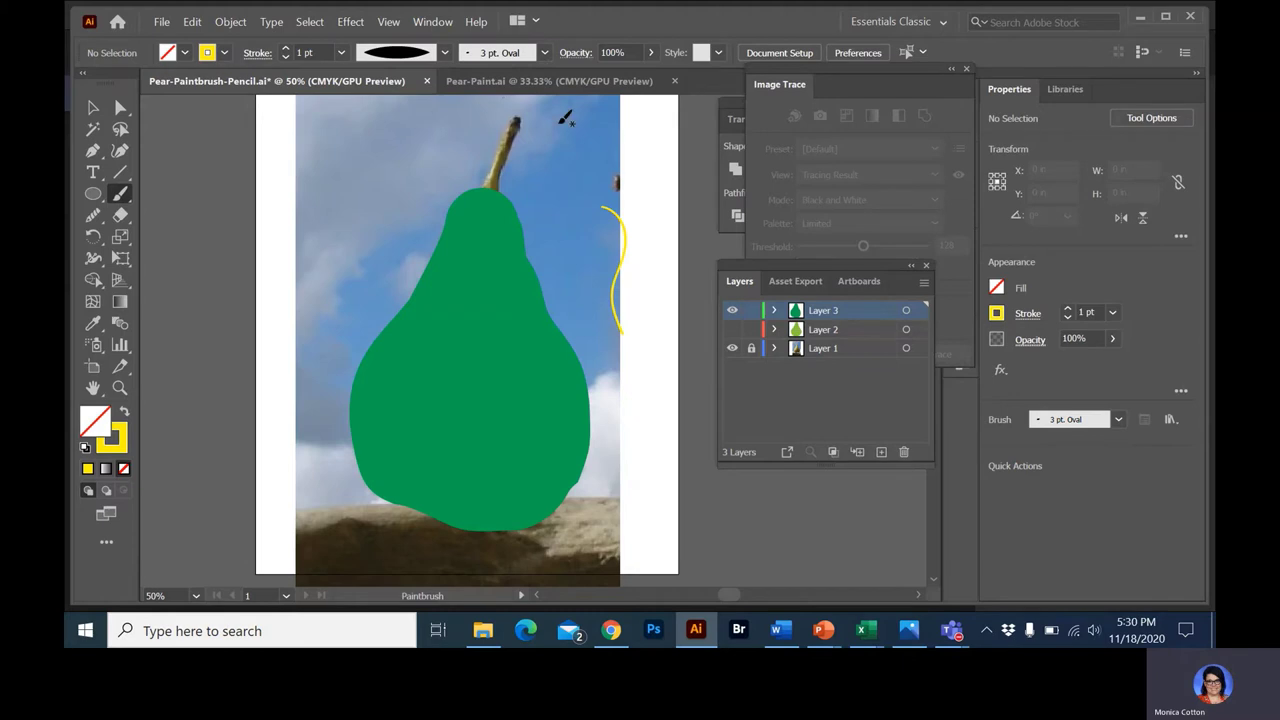
{"action": "mouse_move", "coordinate": [620, 124]}
{"action": "left_mouse_down"}
{"action": "mouse_move", "coordinate": [622, 157]}
{"action": "mouse_move", "coordinate": [672, 176]}
{"action": "left_mouse_up"}
Choose the rough-edged art brush listed below Basic and paint a wavy yellow stroke between the stem and the pear's right edge
{"action": "left_click", "coordinate": [472, 52]}
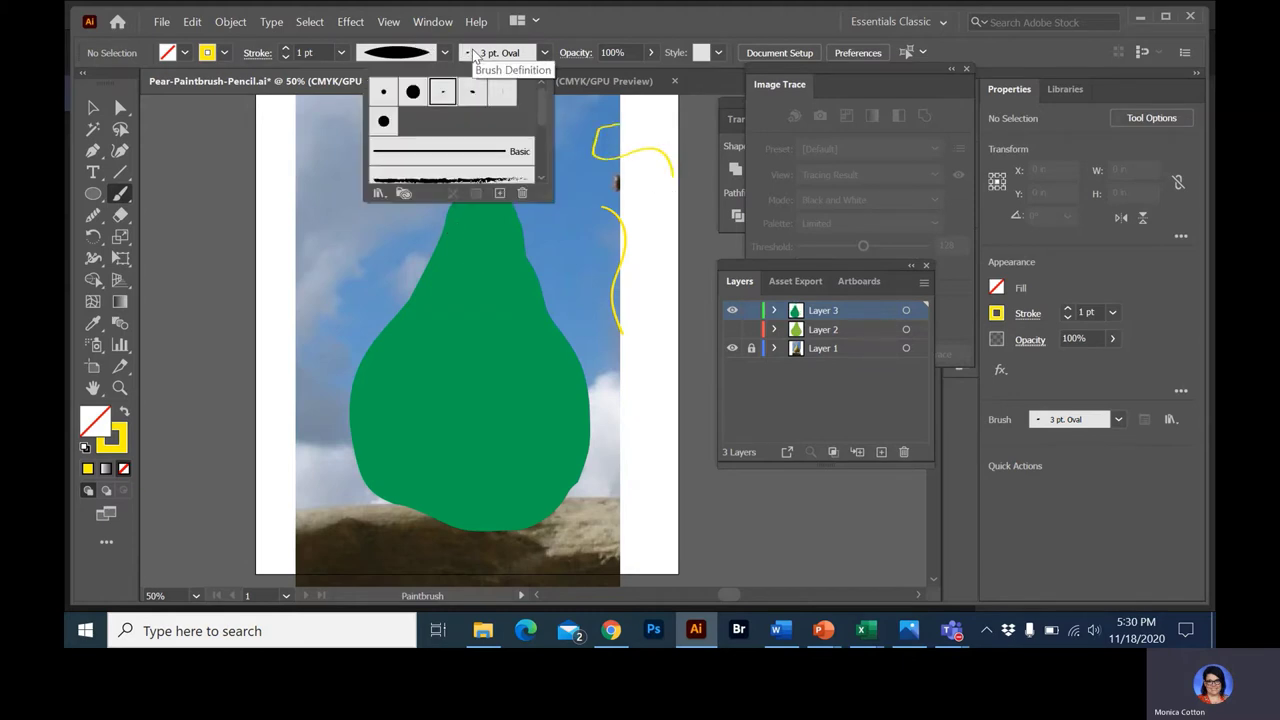
{"action": "scroll", "coordinate": [467, 117], "scroll_direction": "down", "scroll_amount": 3}
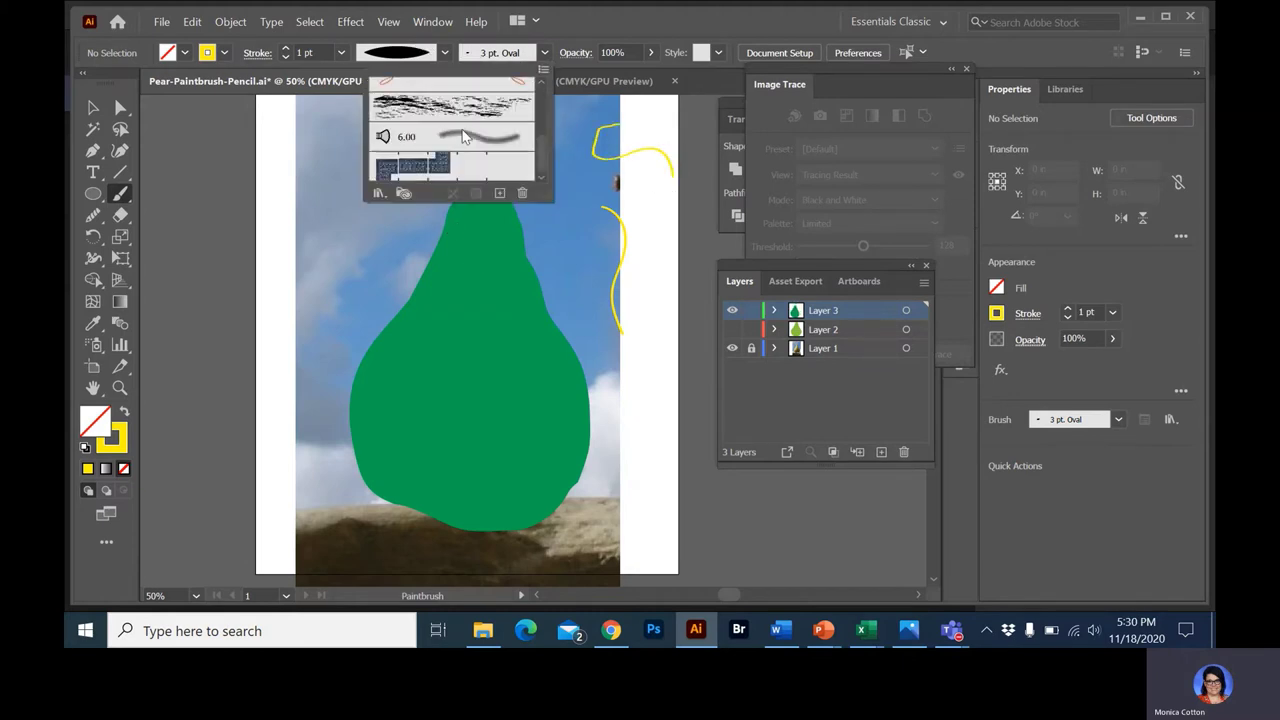
{"action": "left_click", "coordinate": [1069, 429]}
{"action": "left_click", "coordinate": [1072, 428]}
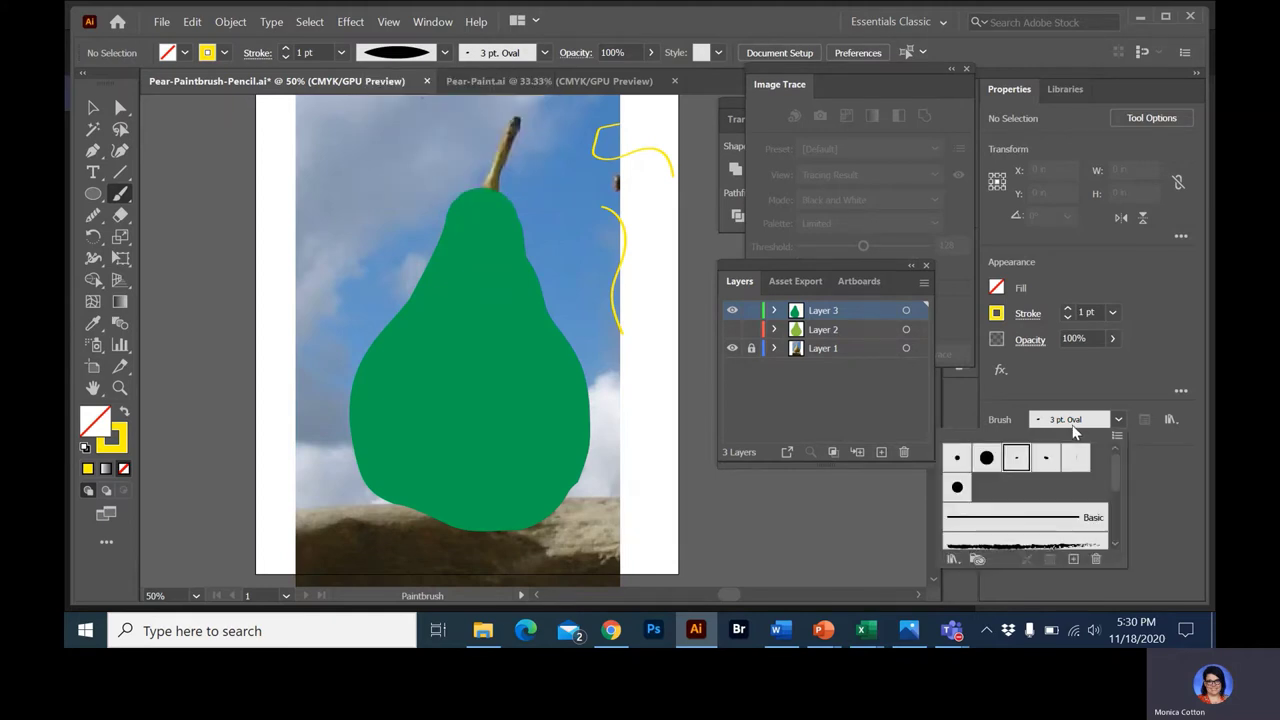
{"action": "scroll", "coordinate": [1028, 525], "scroll_direction": "down", "scroll_amount": 3}
{"action": "scroll", "coordinate": [1061, 474], "scroll_direction": "up", "scroll_amount": 3}
{"action": "left_click", "coordinate": [1027, 543]}
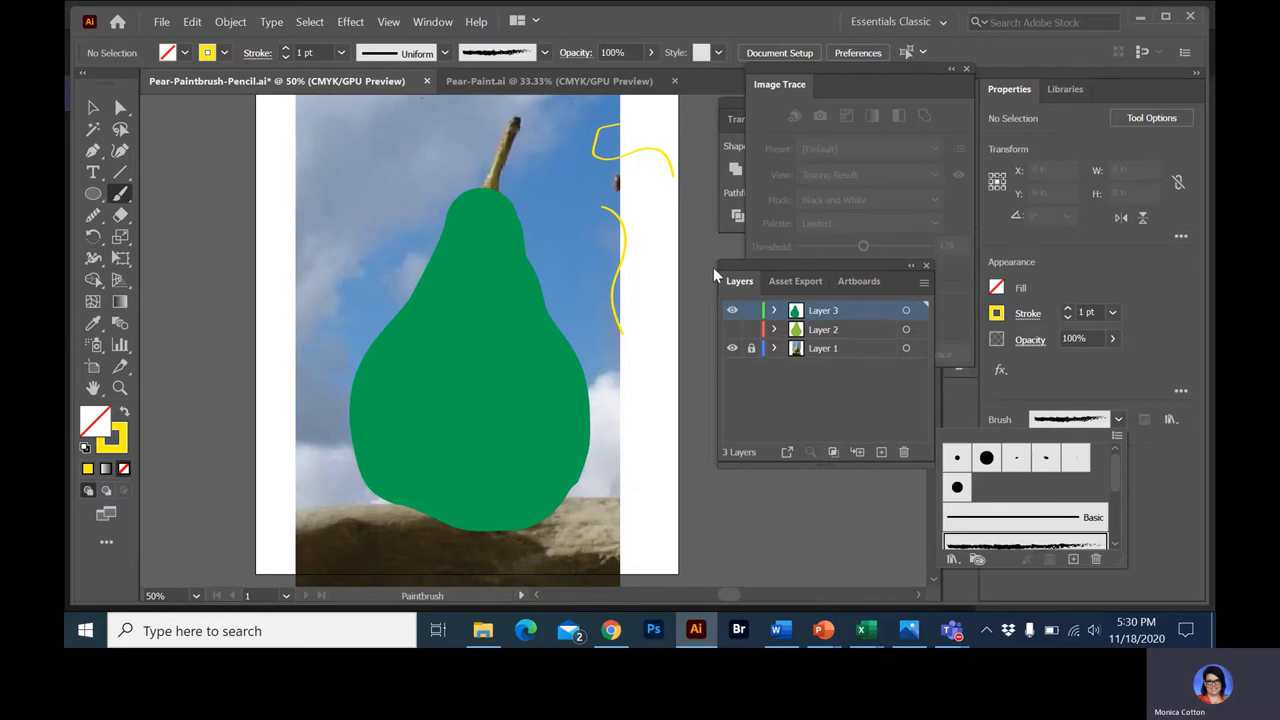
{"action": "left_click", "coordinate": [550, 130]}
{"action": "mouse_move", "coordinate": [550, 132]}
{"action": "left_mouse_down"}
{"action": "mouse_move", "coordinate": [539, 216]}
{"action": "mouse_move", "coordinate": [588, 280]}
{"action": "left_mouse_up"}
Select the tapered stroke beside the photo's upper right corner and apply the rough-edged art brush to it
{"action": "left_click", "coordinate": [93, 107]}
{"action": "left_click", "coordinate": [597, 152]}
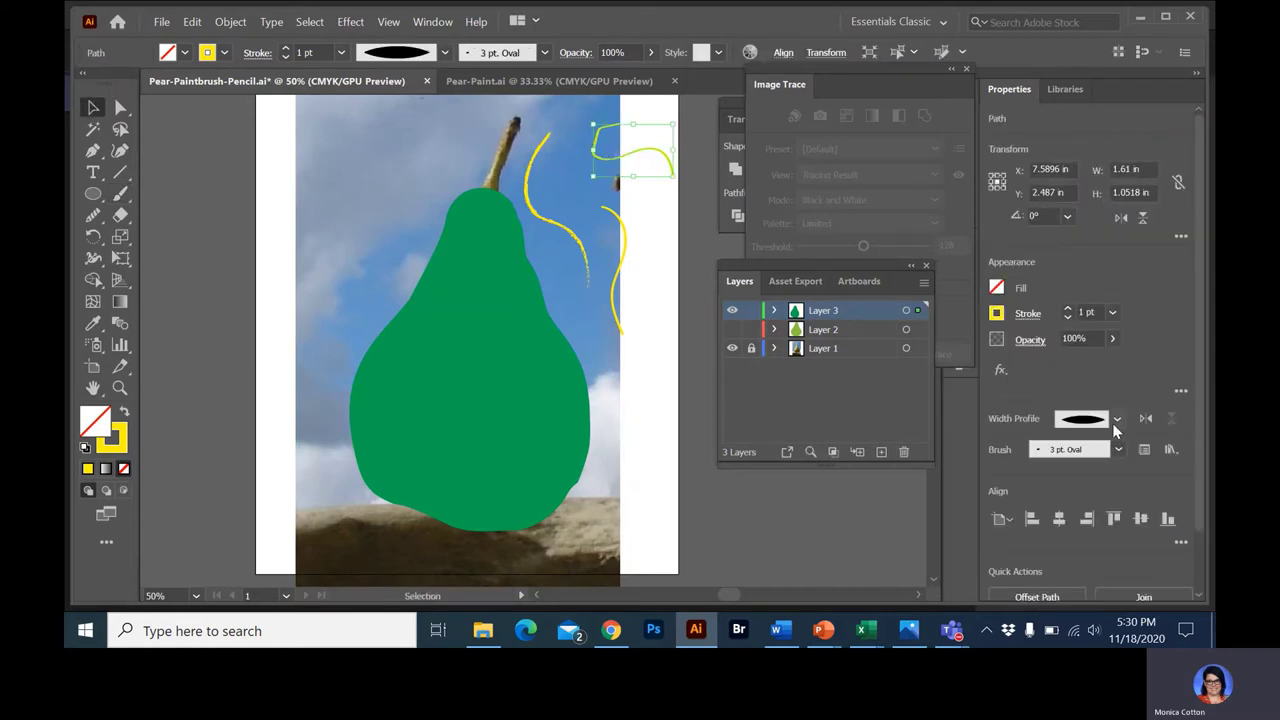
{"action": "left_click", "coordinate": [1115, 420]}
{"action": "left_click", "coordinate": [1117, 450]}
{"action": "left_click", "coordinate": [1117, 450]}
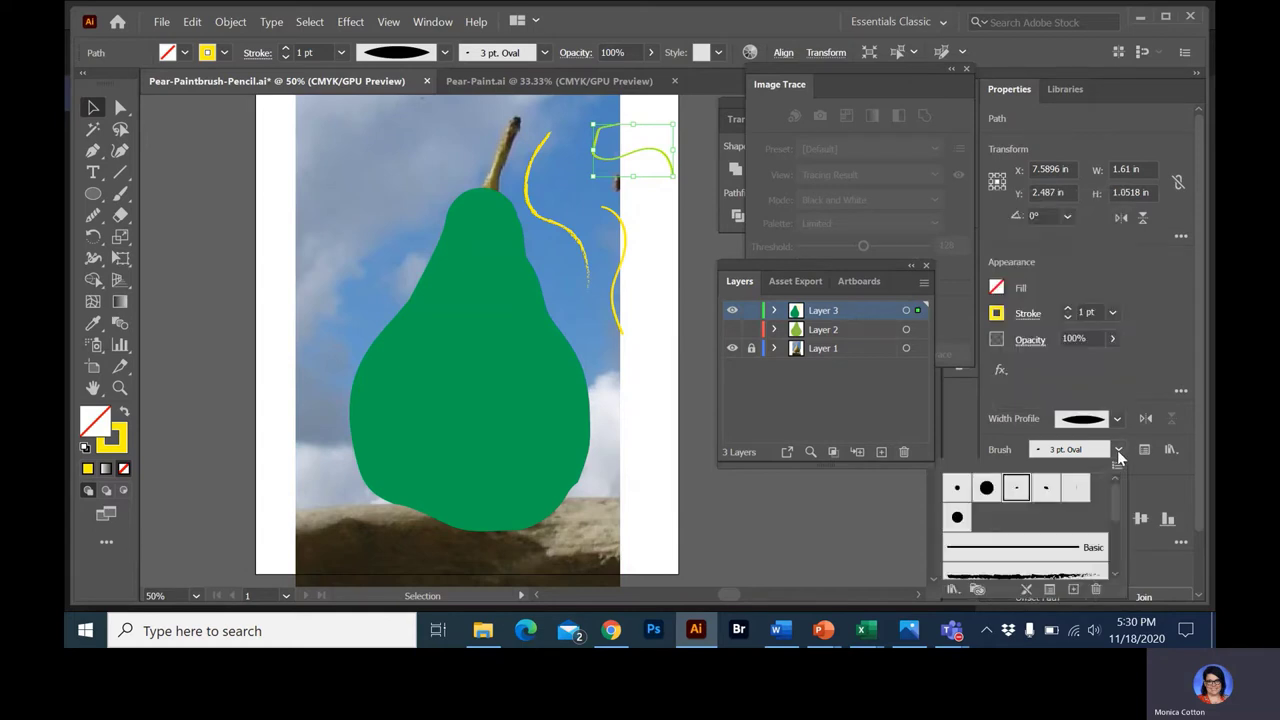
{"action": "left_click", "coordinate": [1055, 577]}
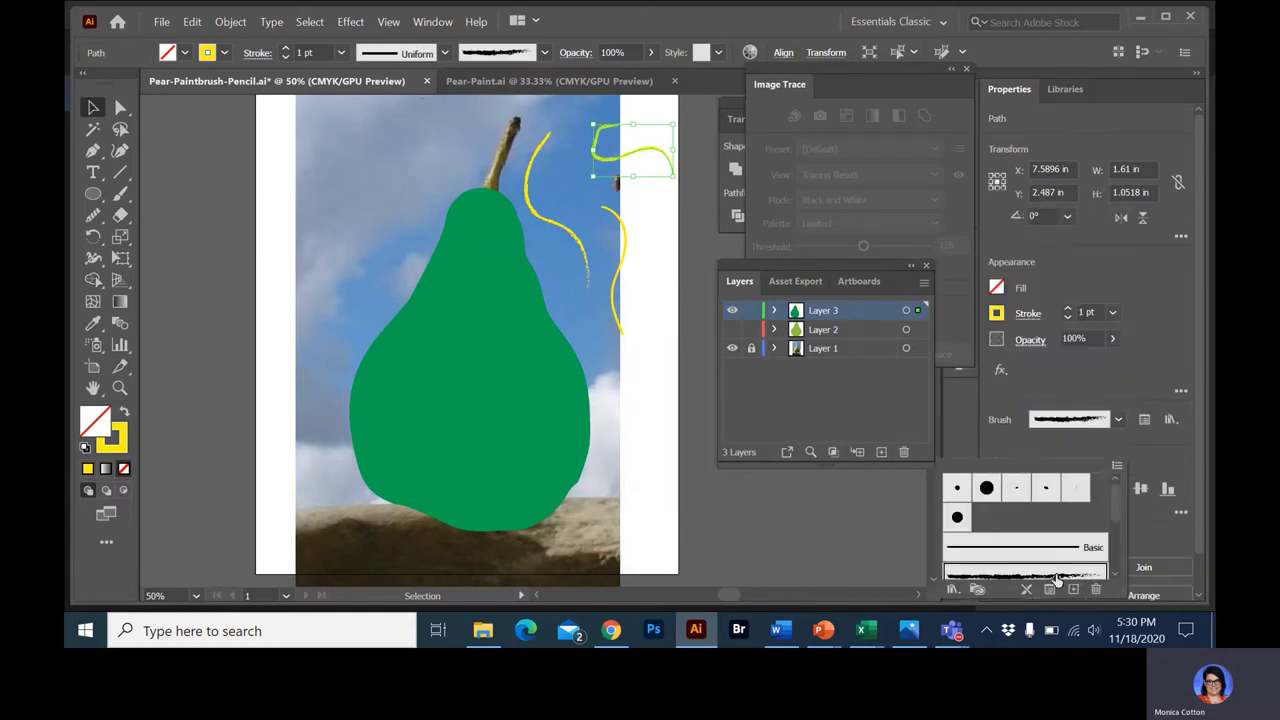
Delete the three yellow Paintbrush test strokes around the pear
{"action": "left_click", "coordinate": [392, 115]}
{"action": "left_click", "coordinate": [392, 115]}
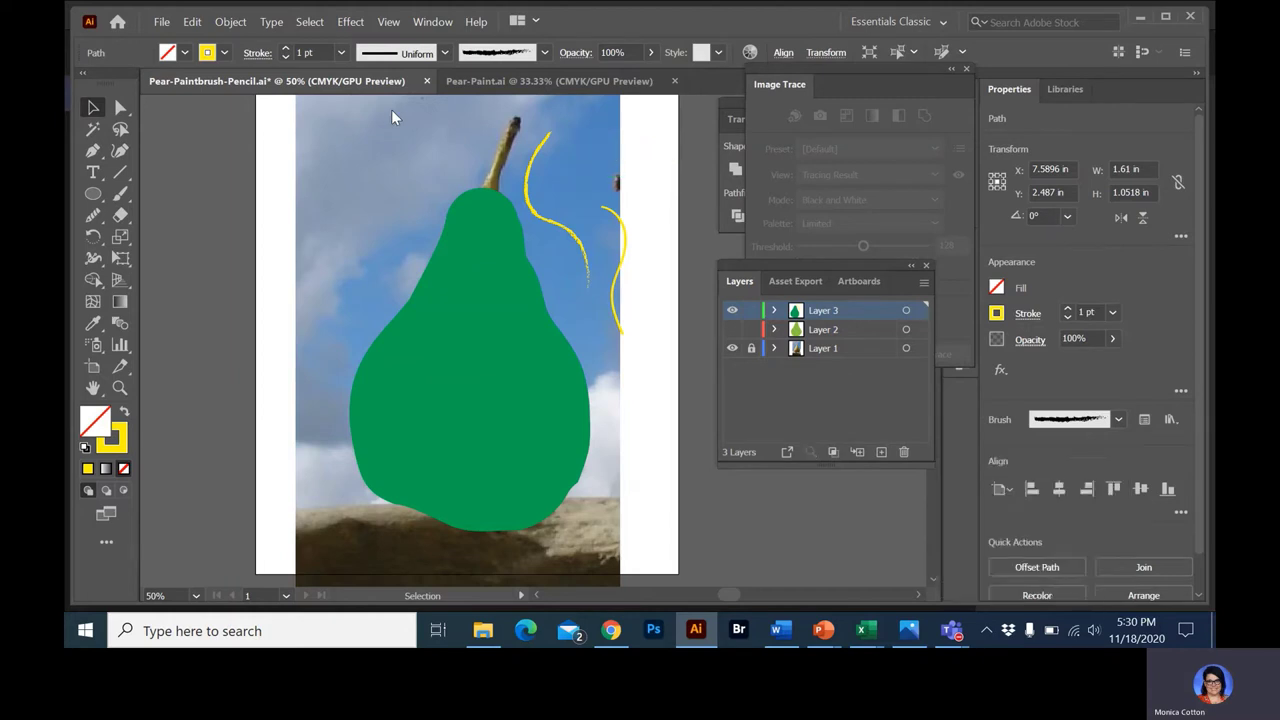
{"action": "left_click", "coordinate": [530, 193]}
{"action": "key", "text": "Delete"}
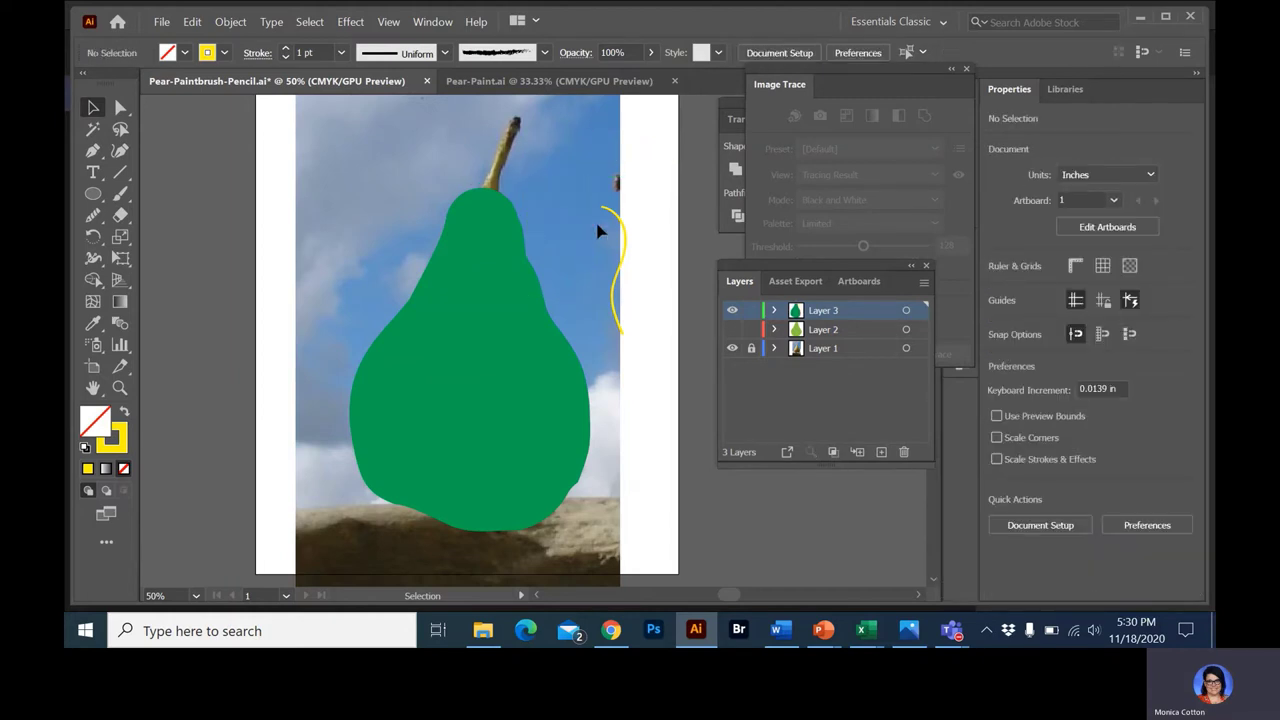
{"action": "left_click", "coordinate": [627, 244]}
{"action": "key", "text": "Delete"}
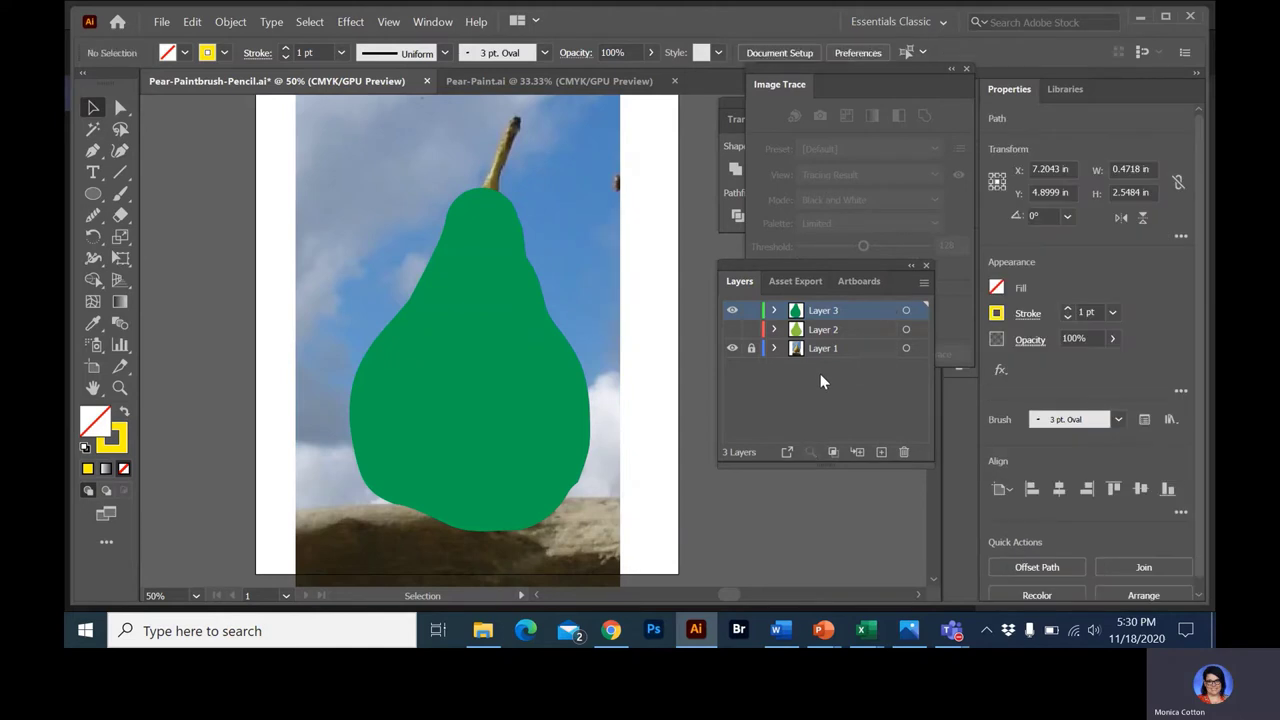
Add a new layer above Layer 3 and load the Artistic_Watercolor brush library for the Paintbrush tool
{"action": "left_click", "coordinate": [881, 452]}
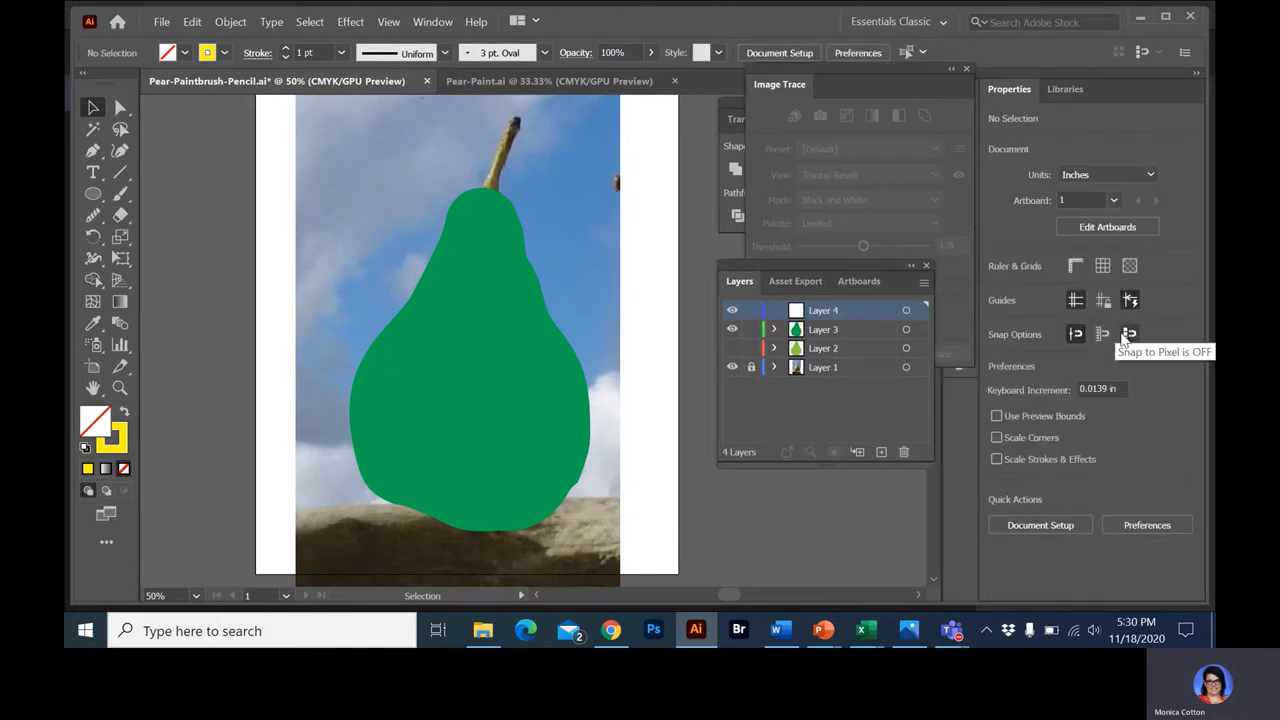
{"action": "left_click", "coordinate": [119, 192]}
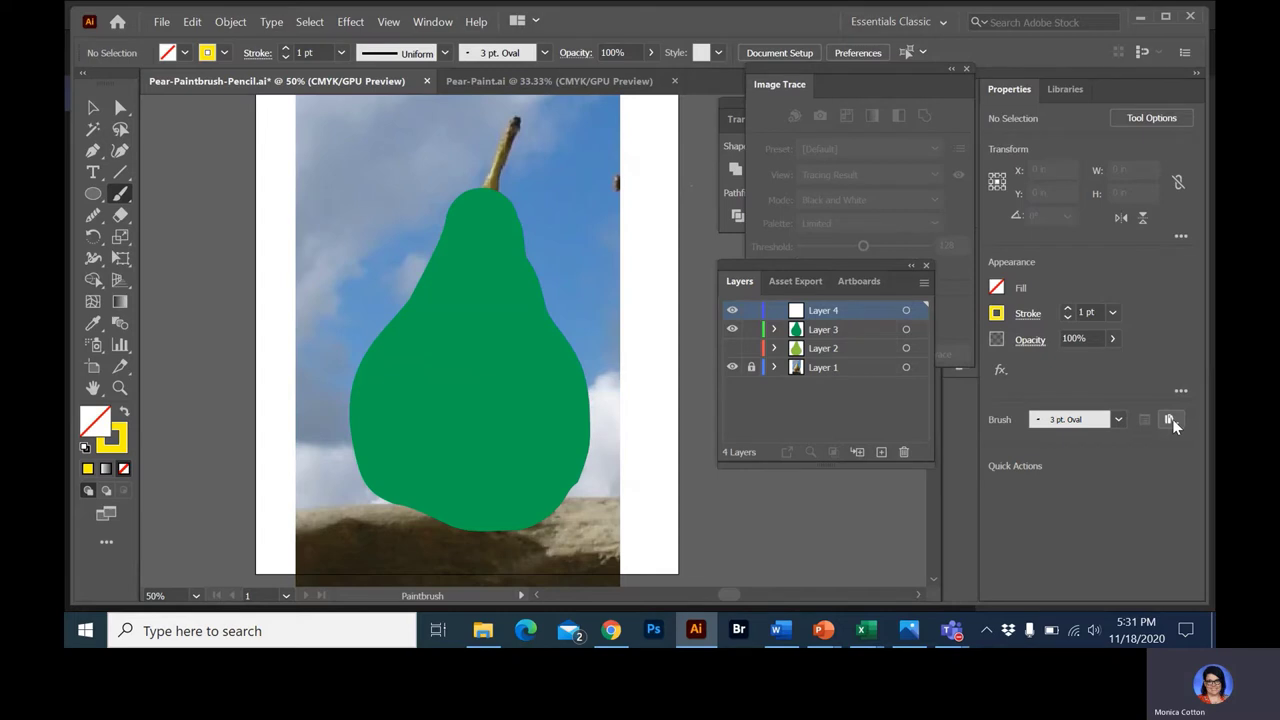
{"action": "left_click", "coordinate": [1170, 420]}
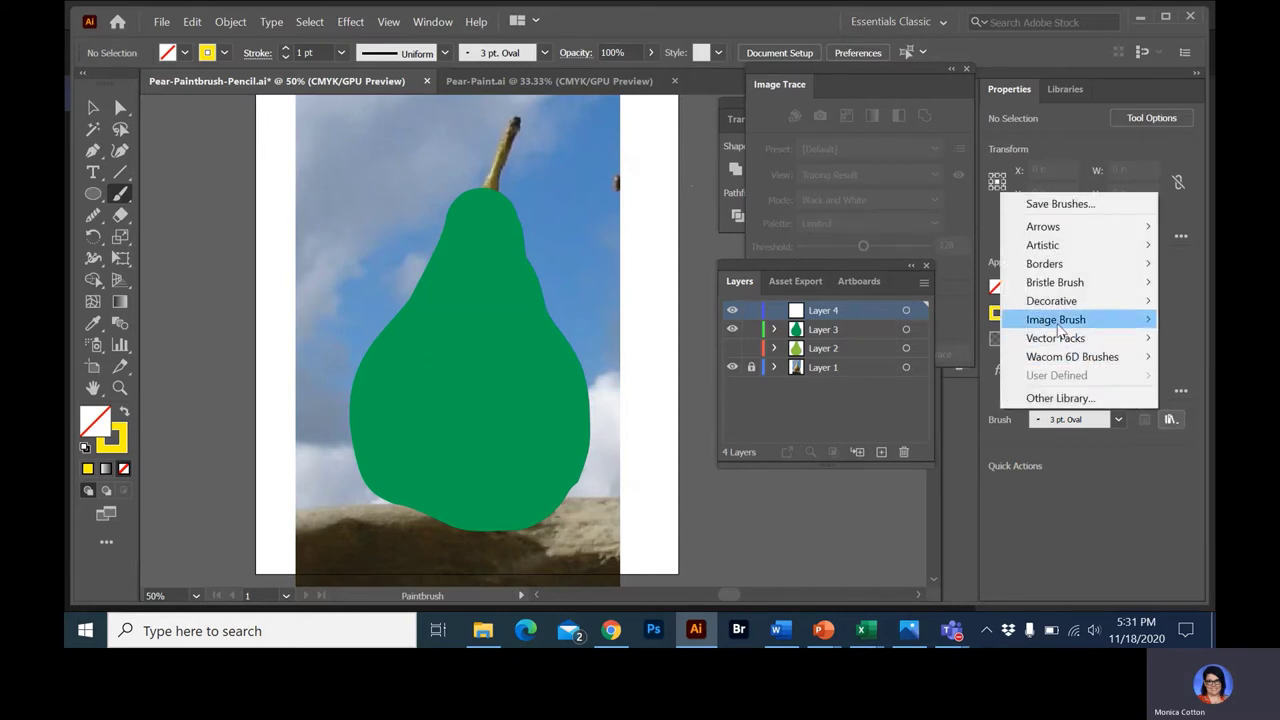
{"action": "mouse_move", "coordinate": [1047, 318]}
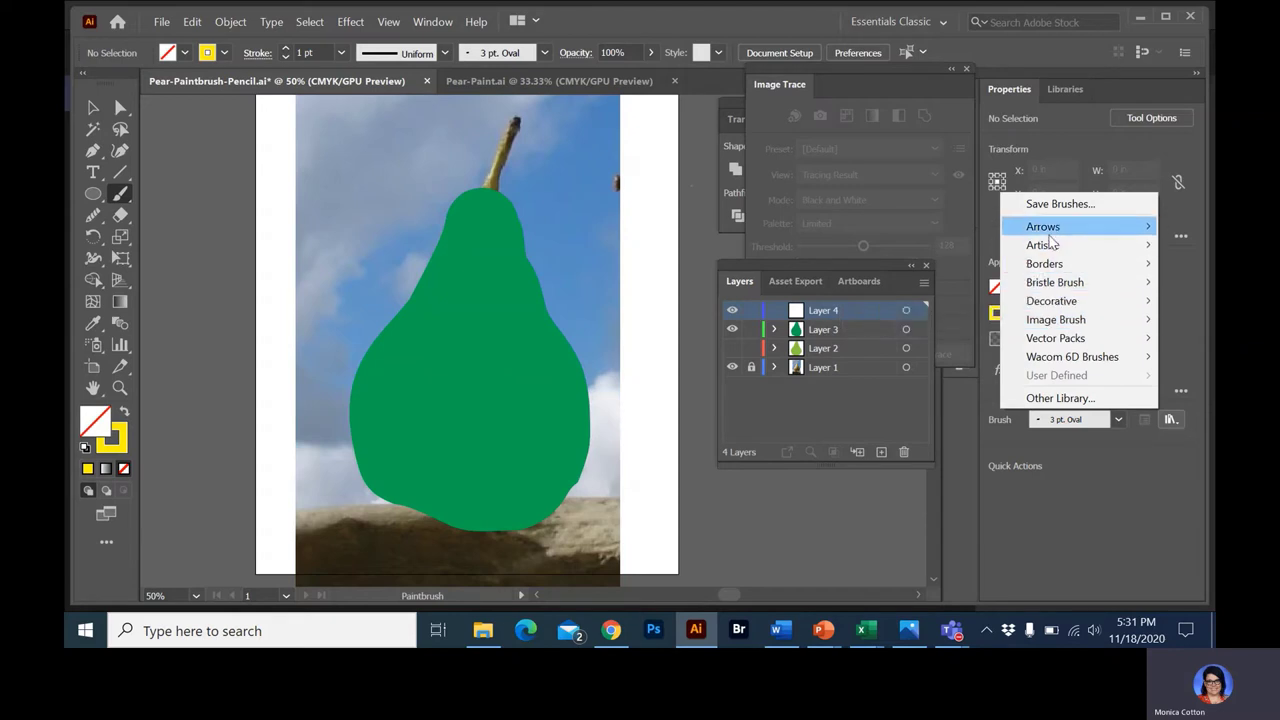
{"action": "mouse_move", "coordinate": [1050, 249]}
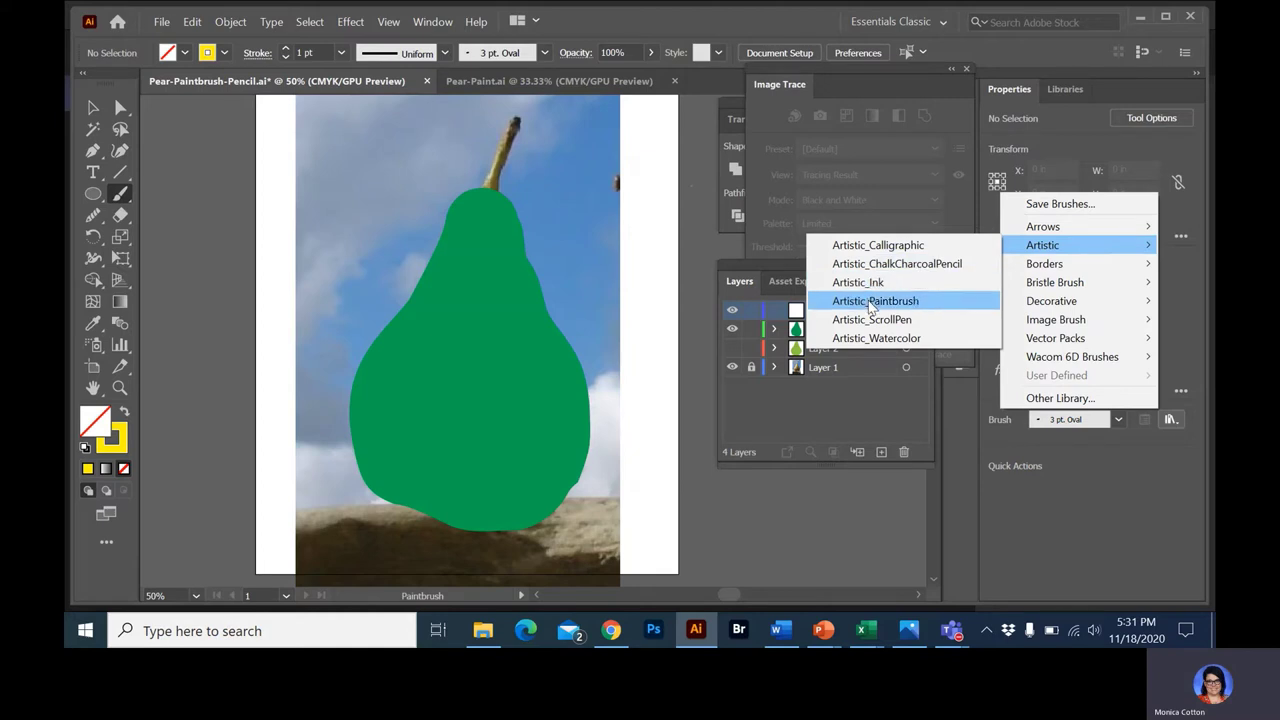
{"action": "left_click", "coordinate": [866, 338]}
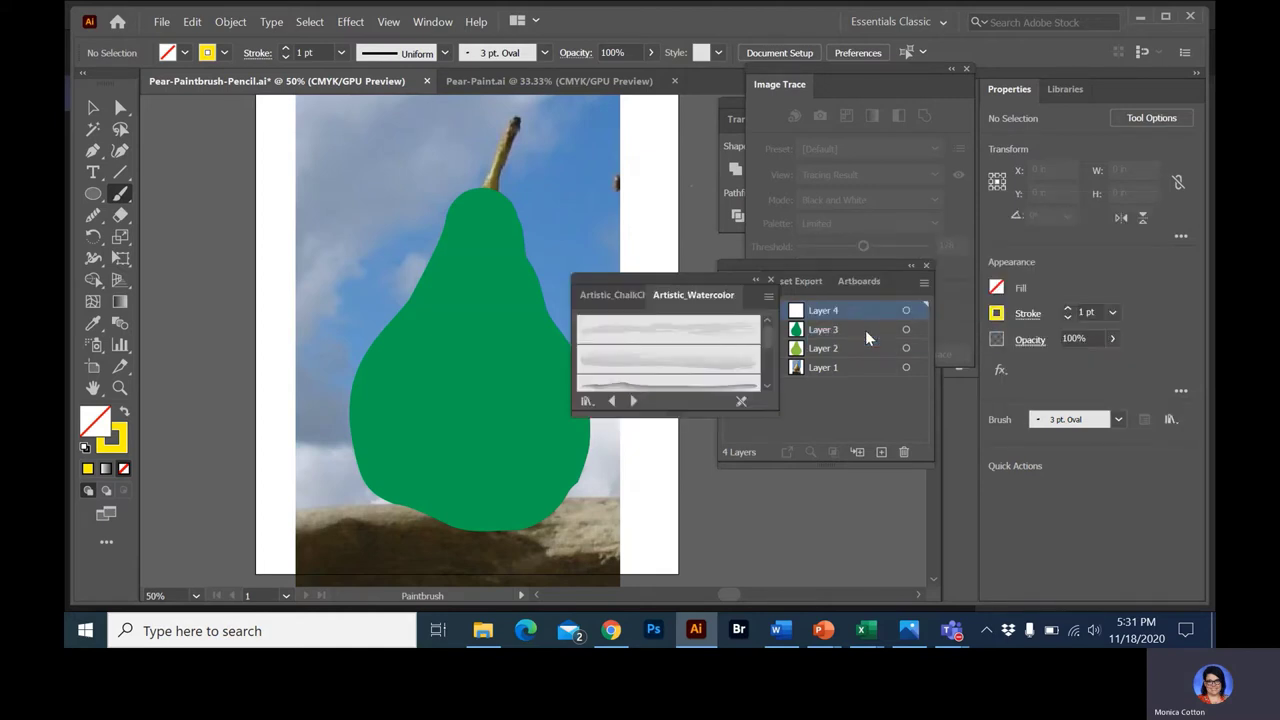
Paint two curved strokes on the pear with the first watercolor brush and a third with the second watercolor brush
{"action": "left_click", "coordinate": [694, 340]}
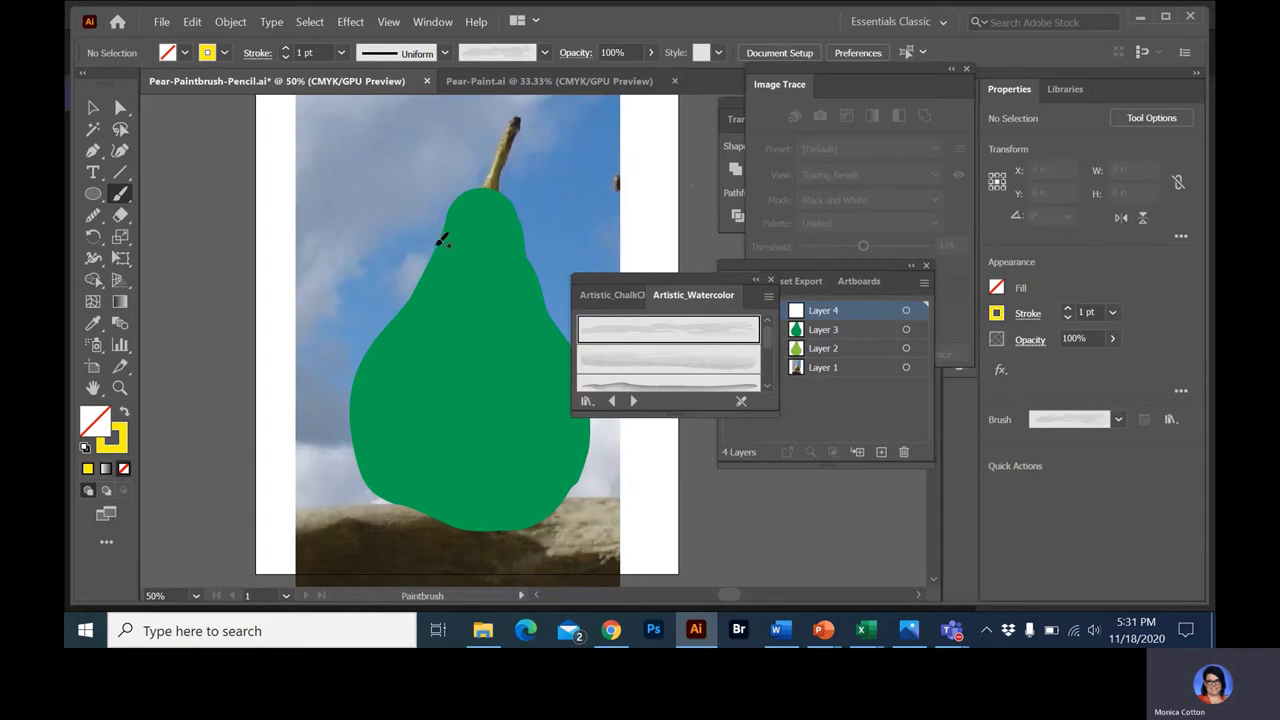
{"action": "mouse_move", "coordinate": [462, 237]}
{"action": "left_mouse_down"}
{"action": "mouse_move", "coordinate": [519, 297]}
{"action": "mouse_move", "coordinate": [510, 445]}
{"action": "left_mouse_up"}
{"action": "mouse_move", "coordinate": [682, 281]}
{"action": "left_mouse_down"}
{"action": "mouse_move", "coordinate": [930, 314]}
{"action": "mouse_move", "coordinate": [1087, 197]}
{"action": "left_mouse_up"}
{"action": "mouse_move", "coordinate": [447, 316]}
{"action": "left_mouse_down"}
{"action": "mouse_move", "coordinate": [419, 407]}
{"action": "mouse_move", "coordinate": [507, 400]}
{"action": "left_mouse_up"}
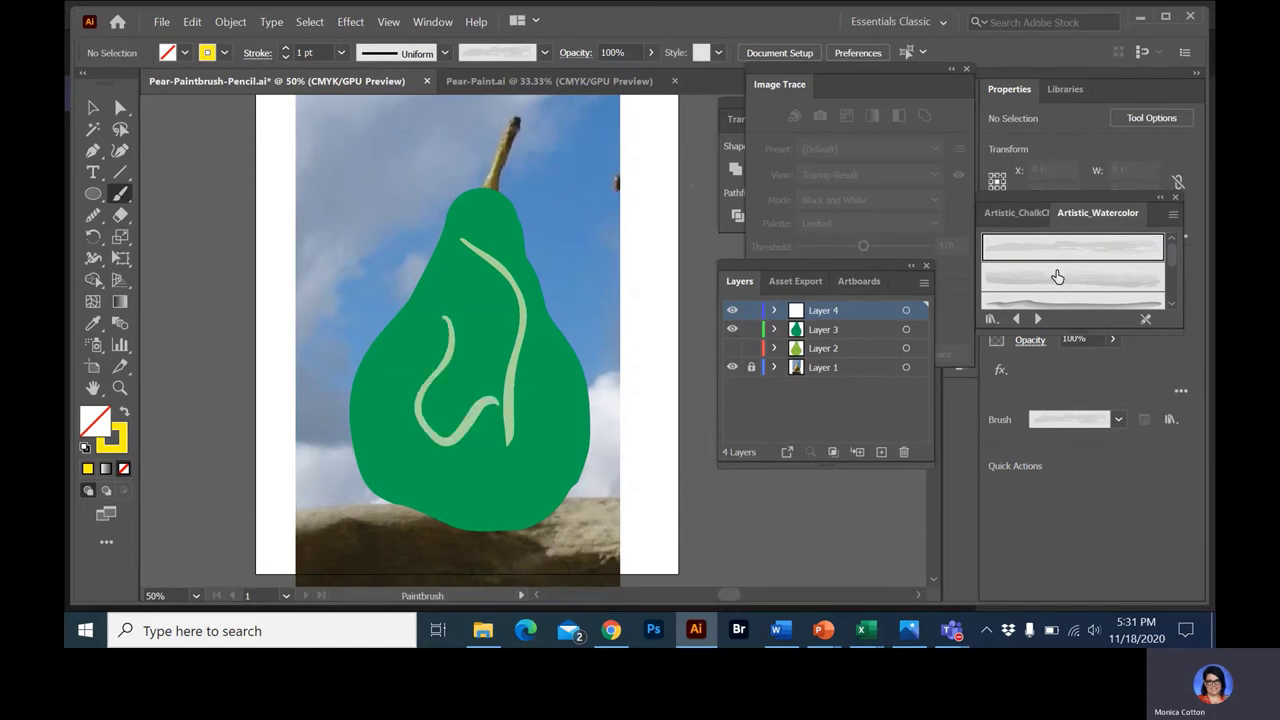
{"action": "left_click", "coordinate": [1058, 272]}
{"action": "left_click_drag", "start_coordinate": [482, 278], "coordinate": [480, 386]}
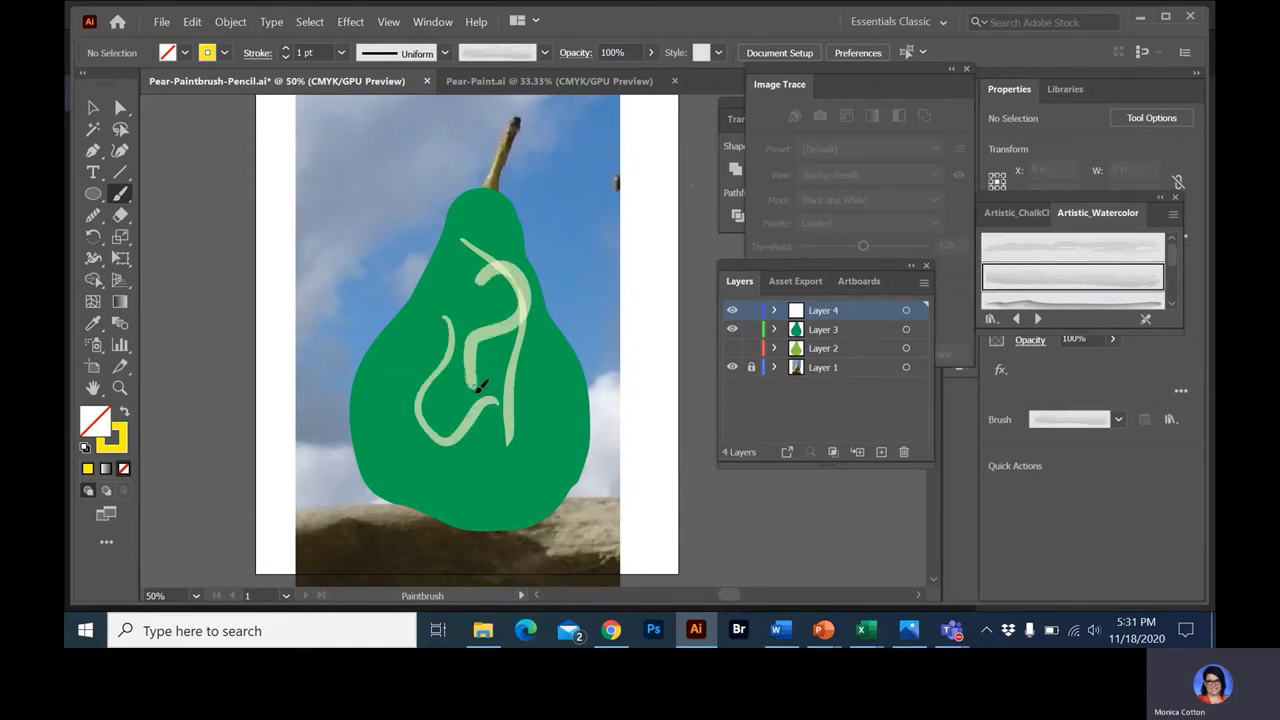
Raise the stroke weight to 8 pt and paint a watercolor stroke down the pear's left side
{"action": "left_click", "coordinate": [285, 48]}
{"action": "left_click", "coordinate": [285, 48]}
{"action": "left_click_drag", "start_coordinate": [407, 351], "coordinate": [416, 413]}
Set the wide watercolor stroke's weight to 3 pt and rotate it to fit inside the pear's left edge
{"action": "left_click", "coordinate": [92, 107]}
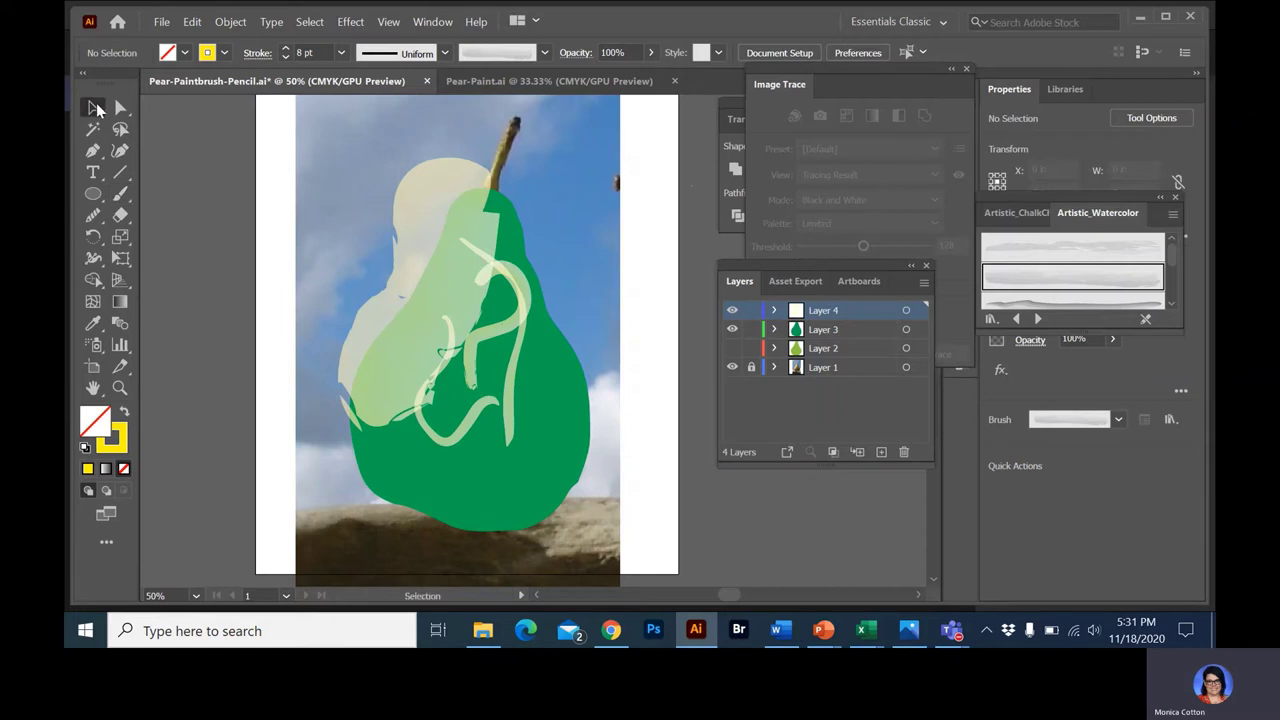
{"action": "left_click", "coordinate": [425, 200]}
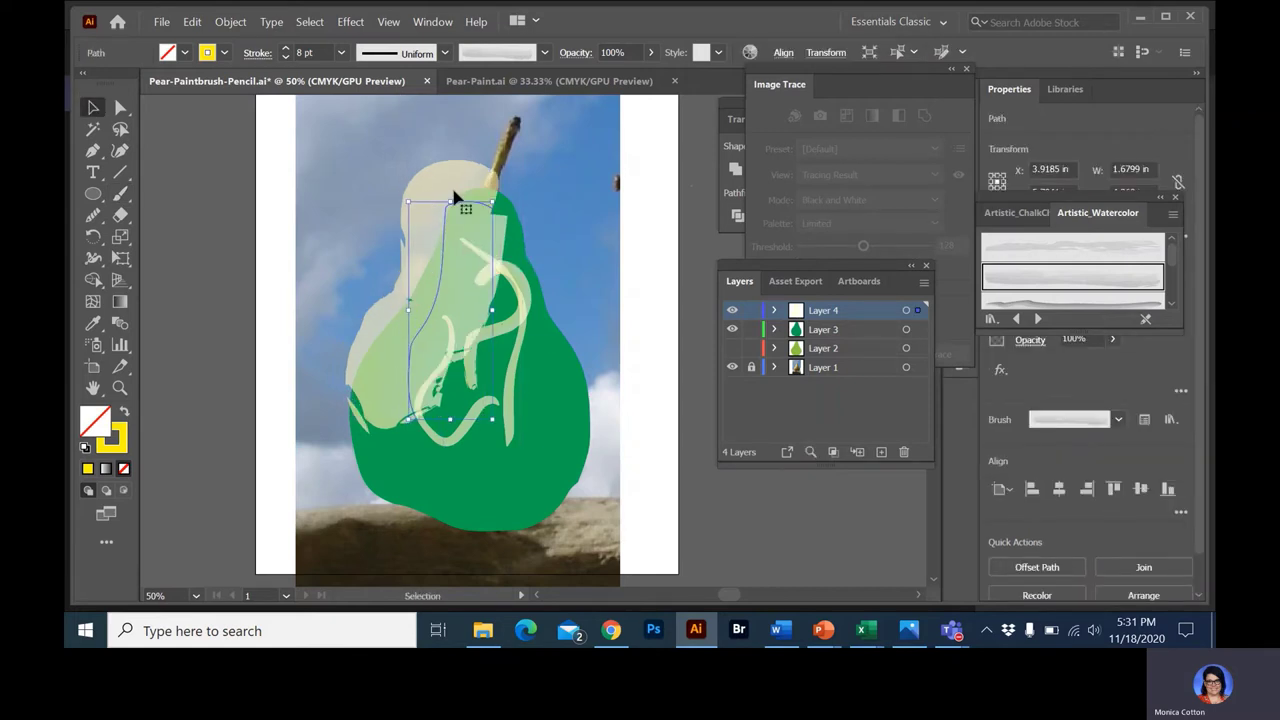
{"action": "left_click", "coordinate": [286, 59]}
{"action": "left_click", "coordinate": [286, 59]}
{"action": "left_click", "coordinate": [286, 59]}
{"action": "left_click", "coordinate": [286, 59]}
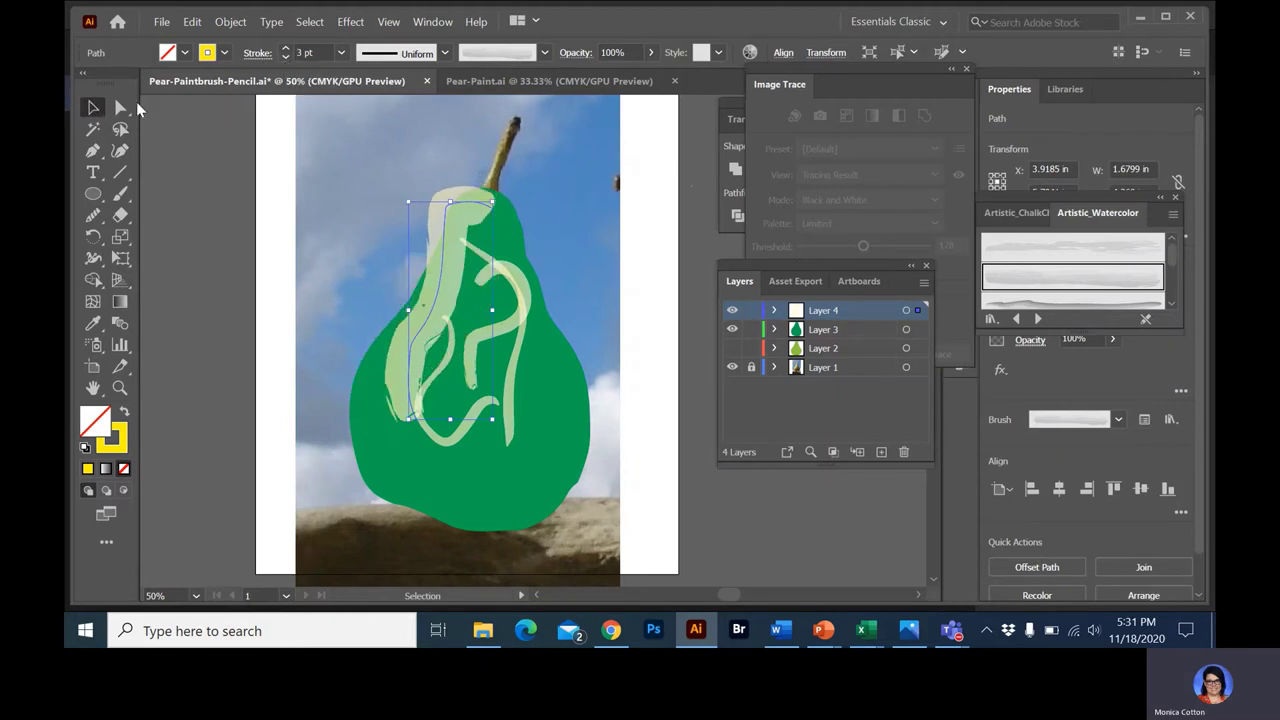
{"action": "mouse_move", "coordinate": [461, 197]}
{"action": "left_mouse_down"}
{"action": "mouse_move", "coordinate": [517, 200]}
{"action": "mouse_move", "coordinate": [507, 208]}
{"action": "mouse_move", "coordinate": [526, 240]}
{"action": "mouse_move", "coordinate": [459, 253]}
{"action": "left_mouse_up"}
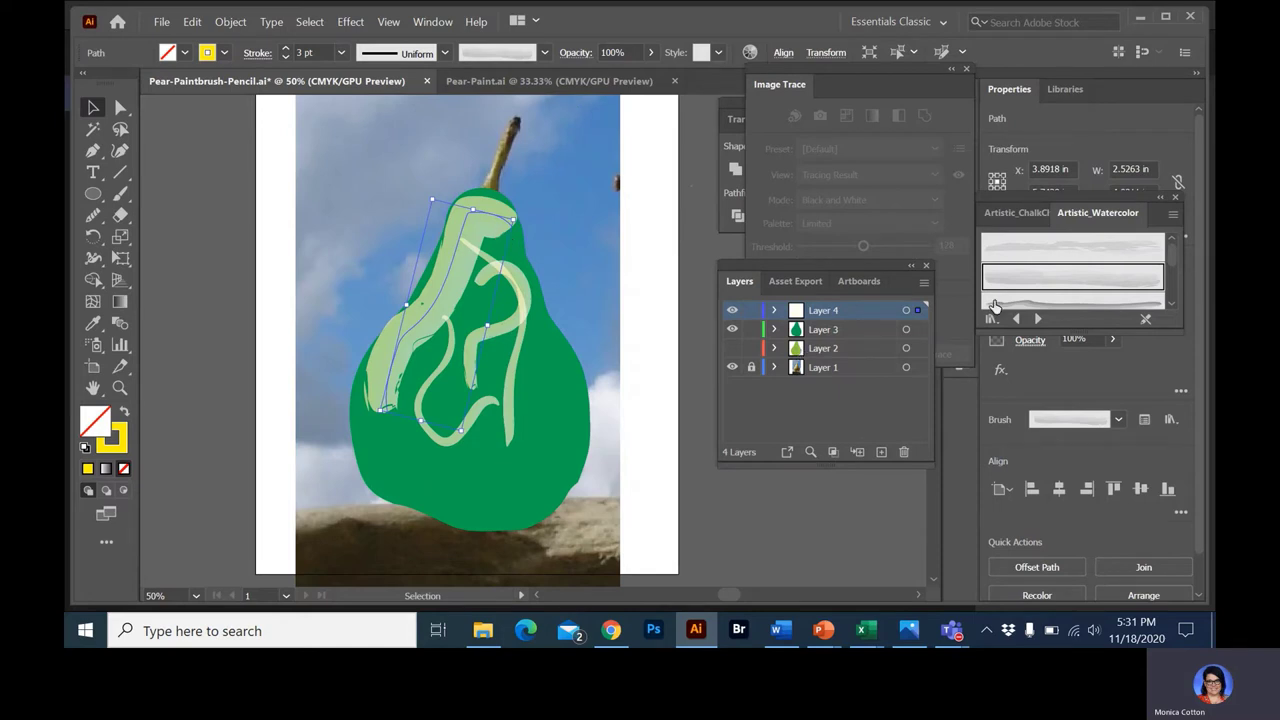
Apply the second Artistic_ChalkCharcoalPencil brush to the wide stroke on the pear's left side
{"action": "left_click", "coordinate": [1028, 213]}
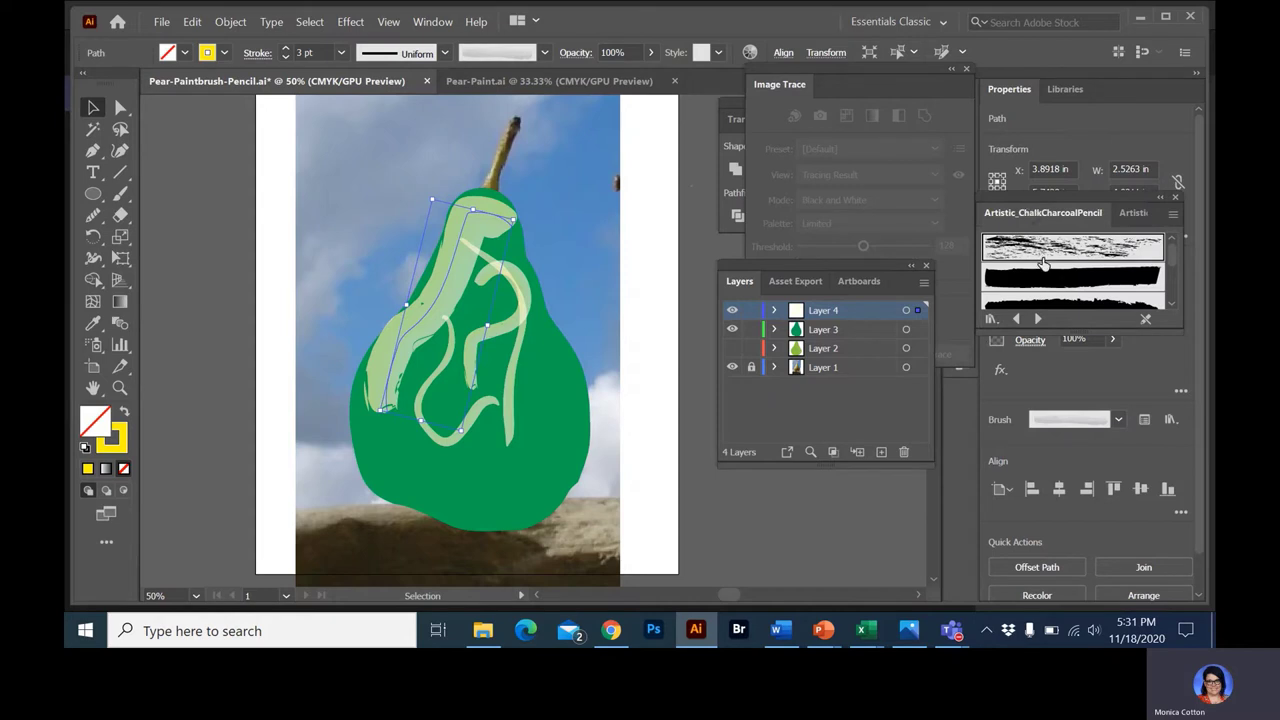
{"action": "left_click", "coordinate": [1045, 272]}
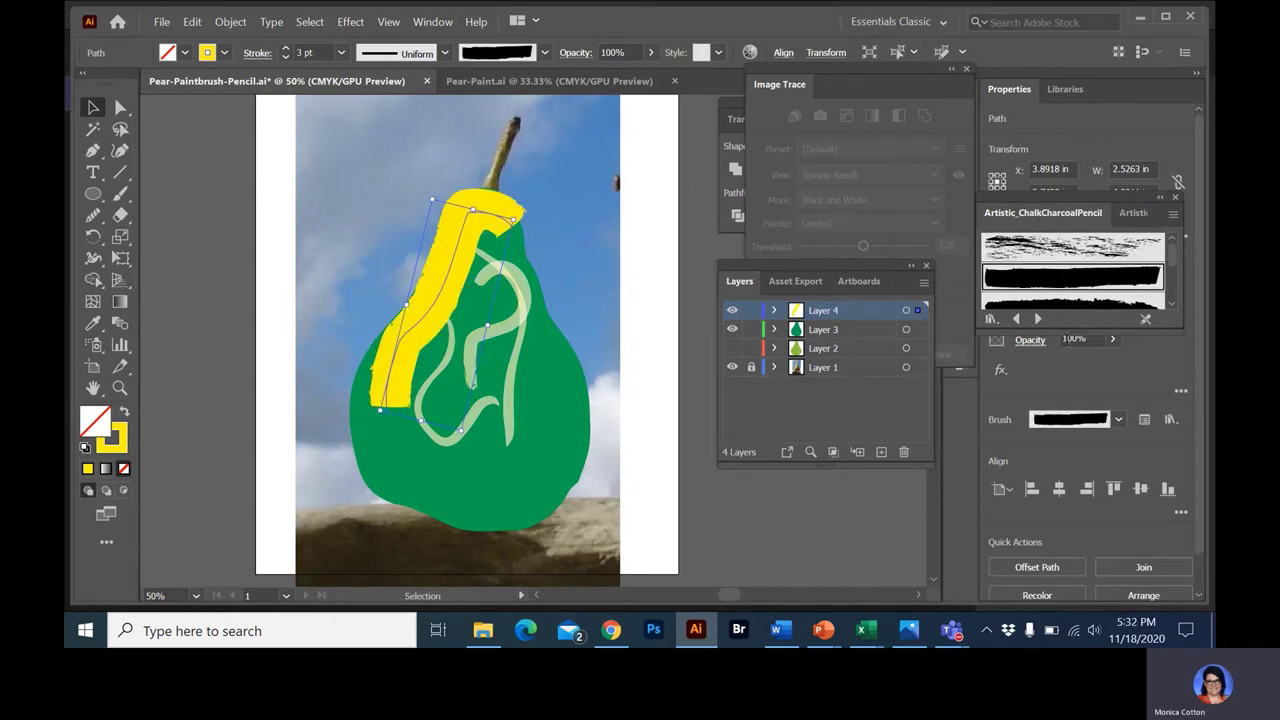
Look through the brushes of the Bristle Brush Library and of the decorative Elegant Curl & Floral Brush Set
{"action": "left_click", "coordinate": [992, 320]}
{"action": "mouse_move", "coordinate": [1040, 396]}
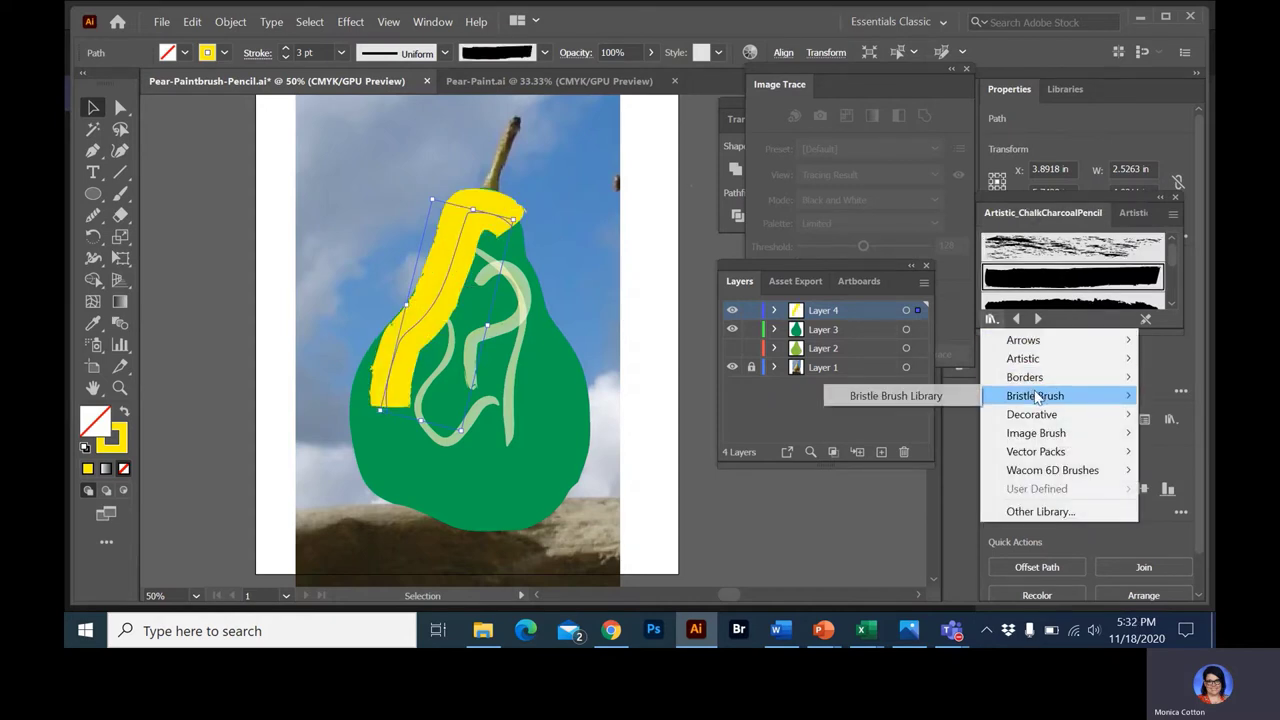
{"action": "left_click", "coordinate": [950, 408]}
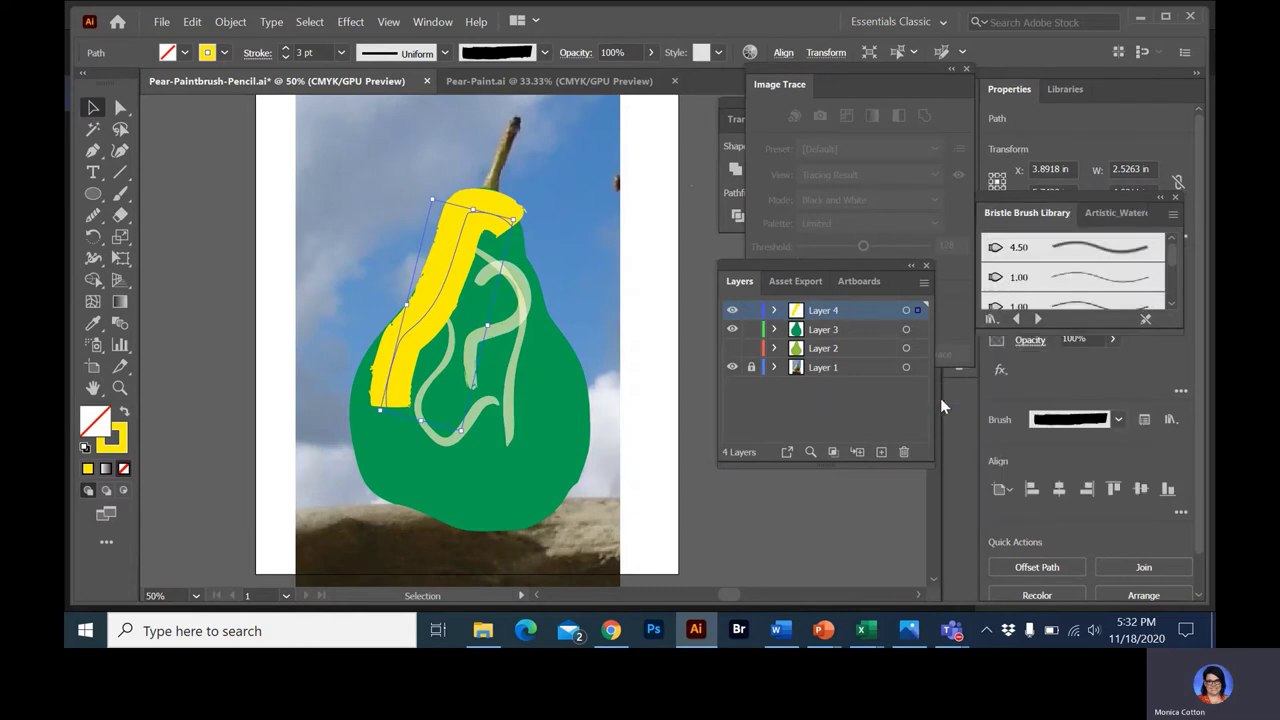
{"action": "scroll", "coordinate": [1110, 265], "scroll_direction": "down", "scroll_amount": 1}
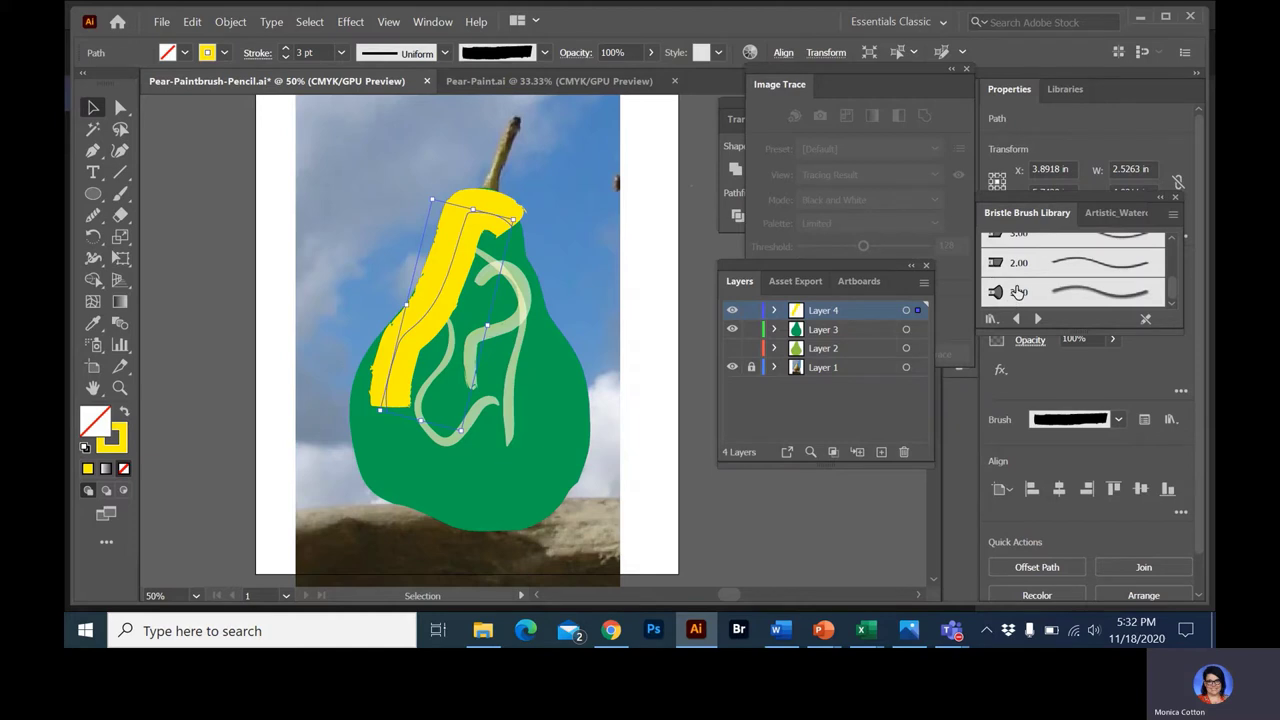
{"action": "scroll", "coordinate": [1020, 287], "scroll_direction": "down", "scroll_amount": 2}
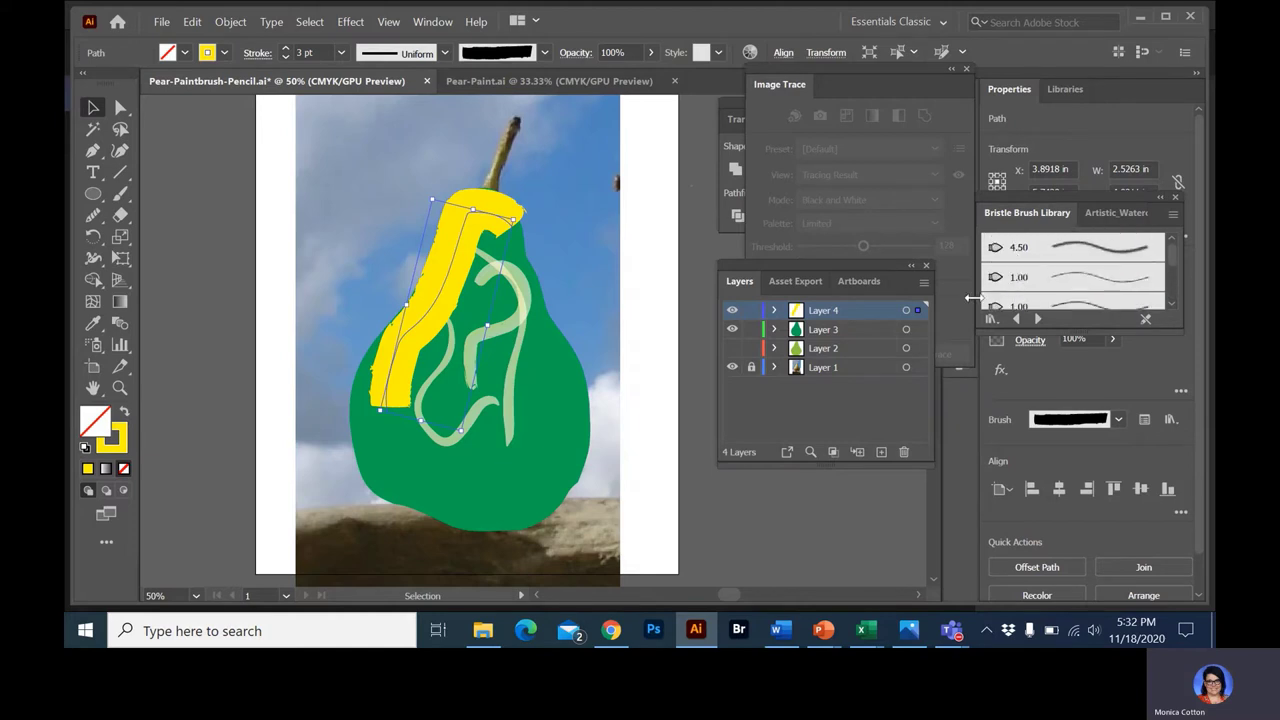
{"action": "scroll", "coordinate": [1063, 265], "scroll_direction": "up", "scroll_amount": 2}
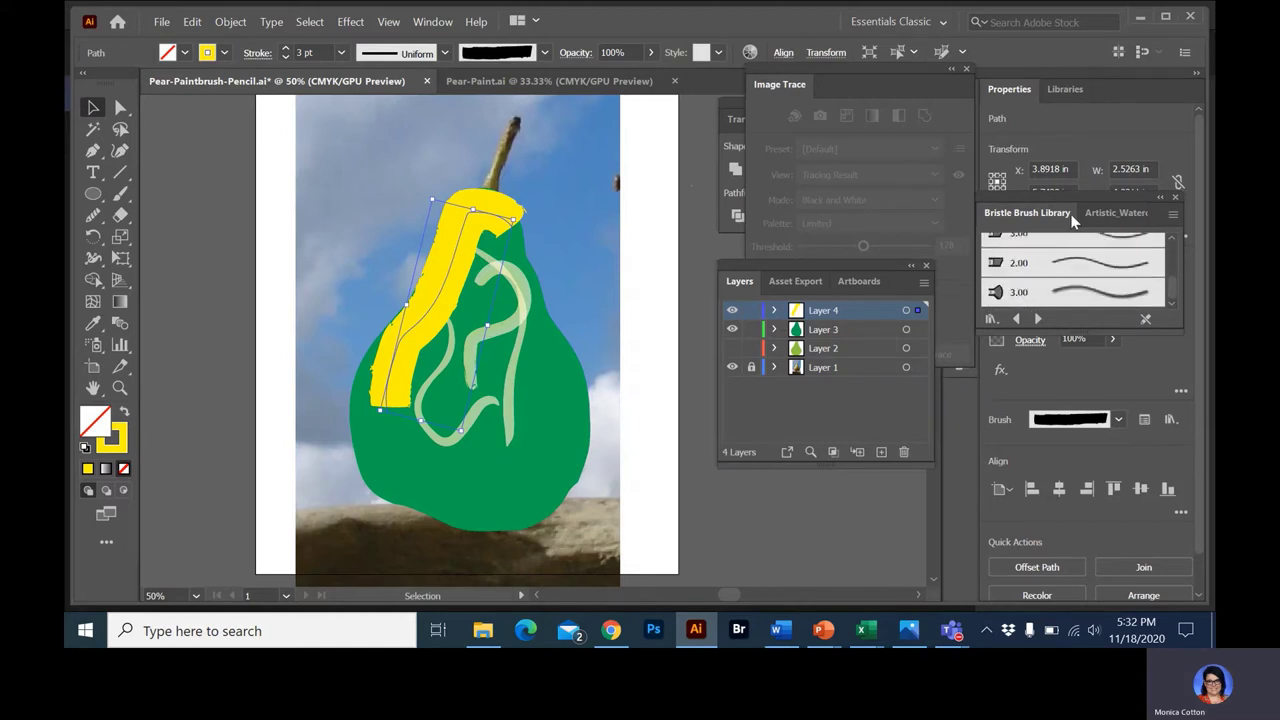
{"action": "left_click", "coordinate": [991, 318]}
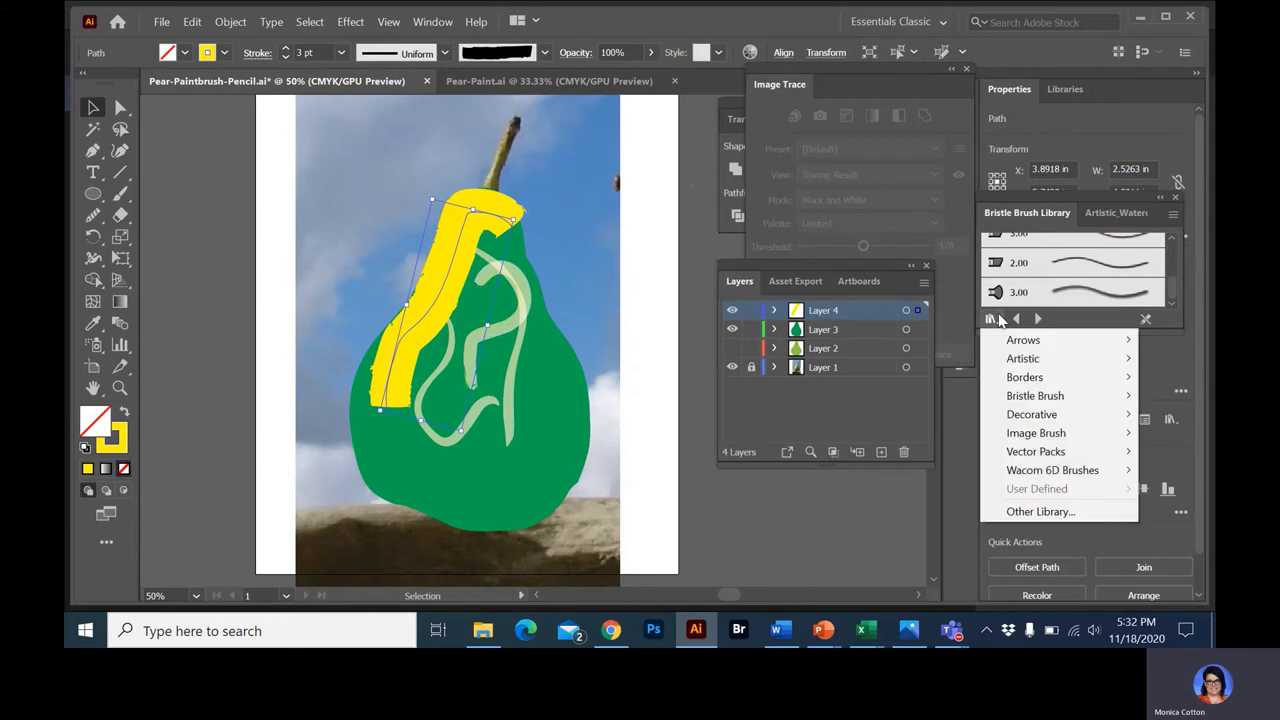
{"action": "mouse_move", "coordinate": [1025, 414]}
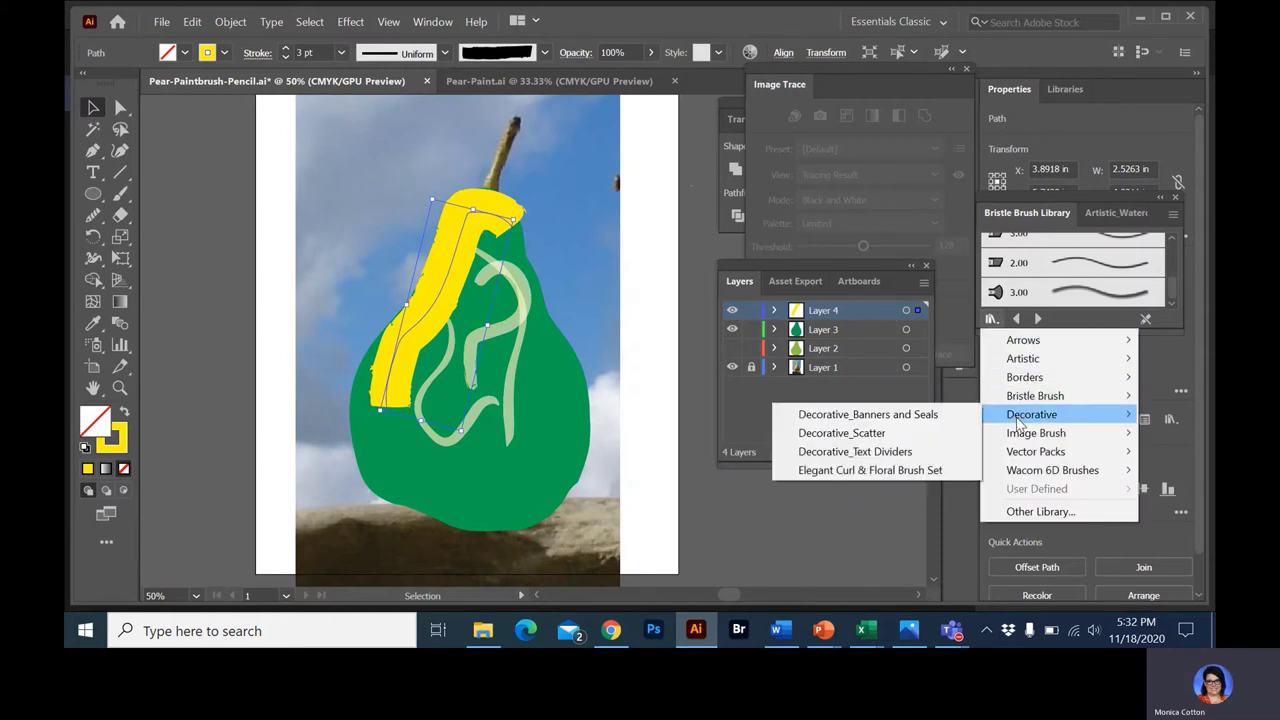
{"action": "left_click", "coordinate": [901, 469]}
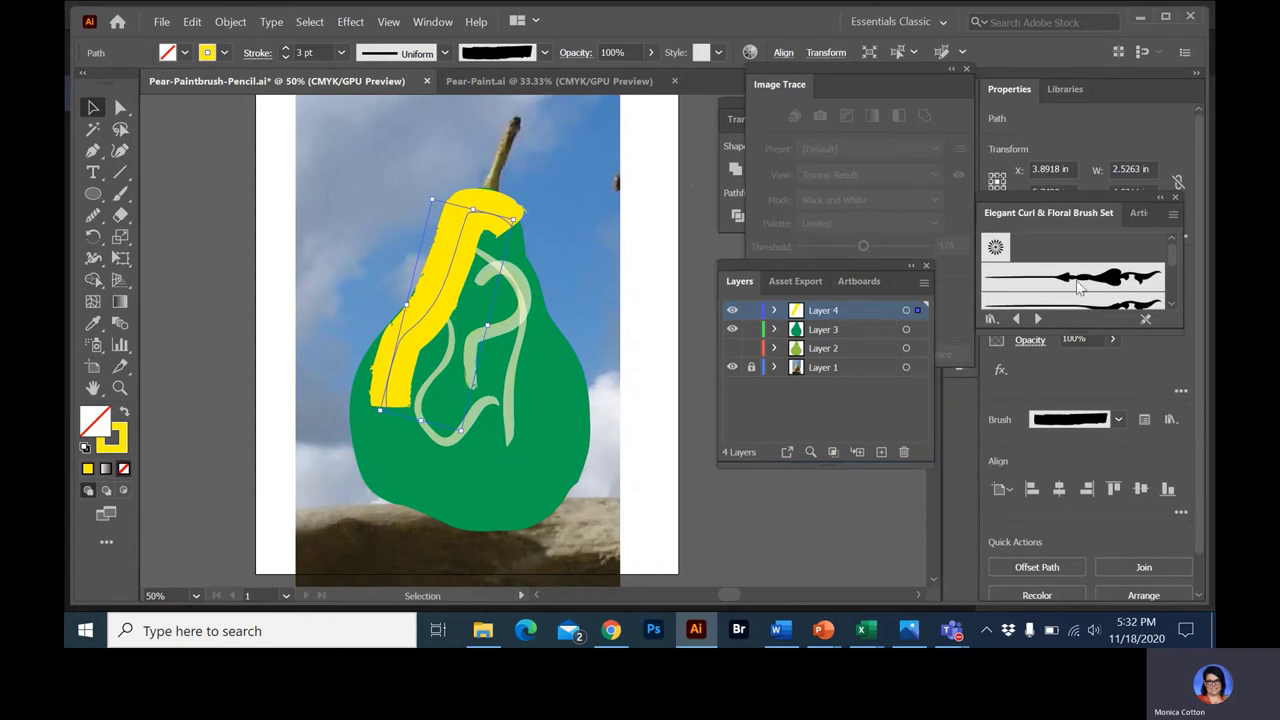
{"action": "scroll", "coordinate": [1078, 287], "scroll_direction": "down", "scroll_amount": 6}
{"action": "scroll", "coordinate": [1078, 287], "scroll_direction": "down", "scroll_amount": 8}
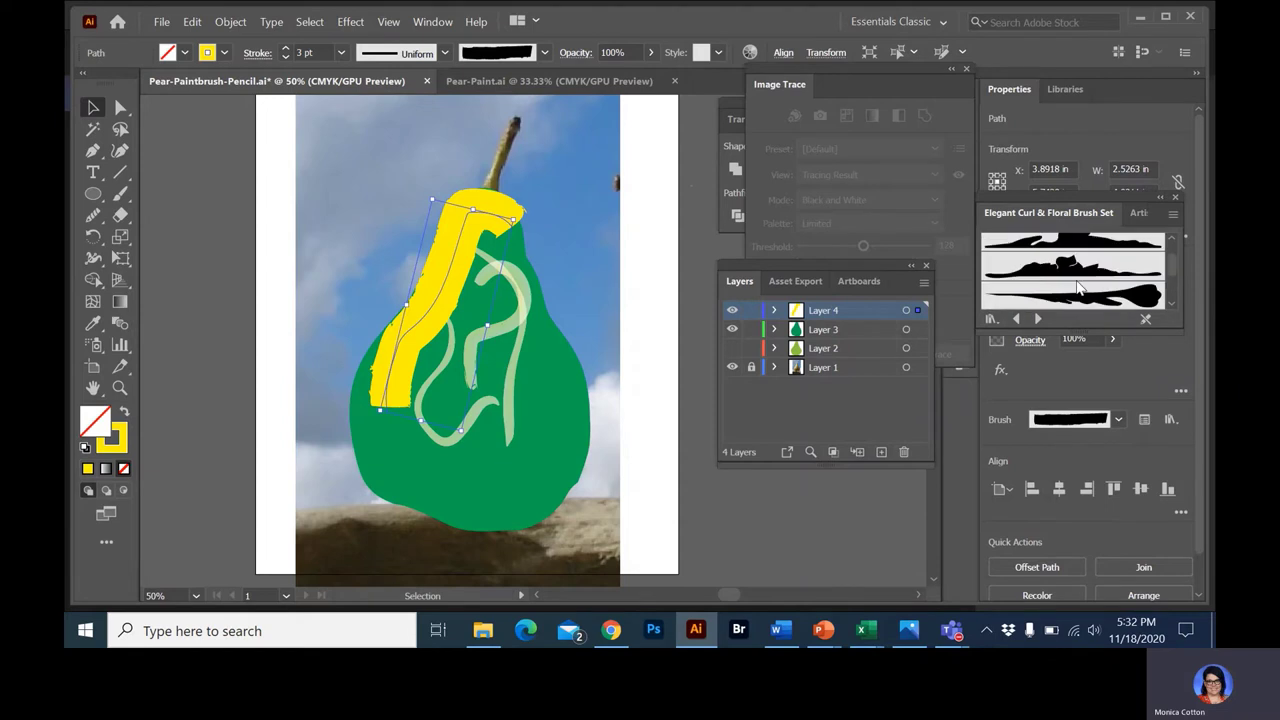
{"action": "scroll", "coordinate": [1075, 290], "scroll_direction": "up", "scroll_amount": 10}
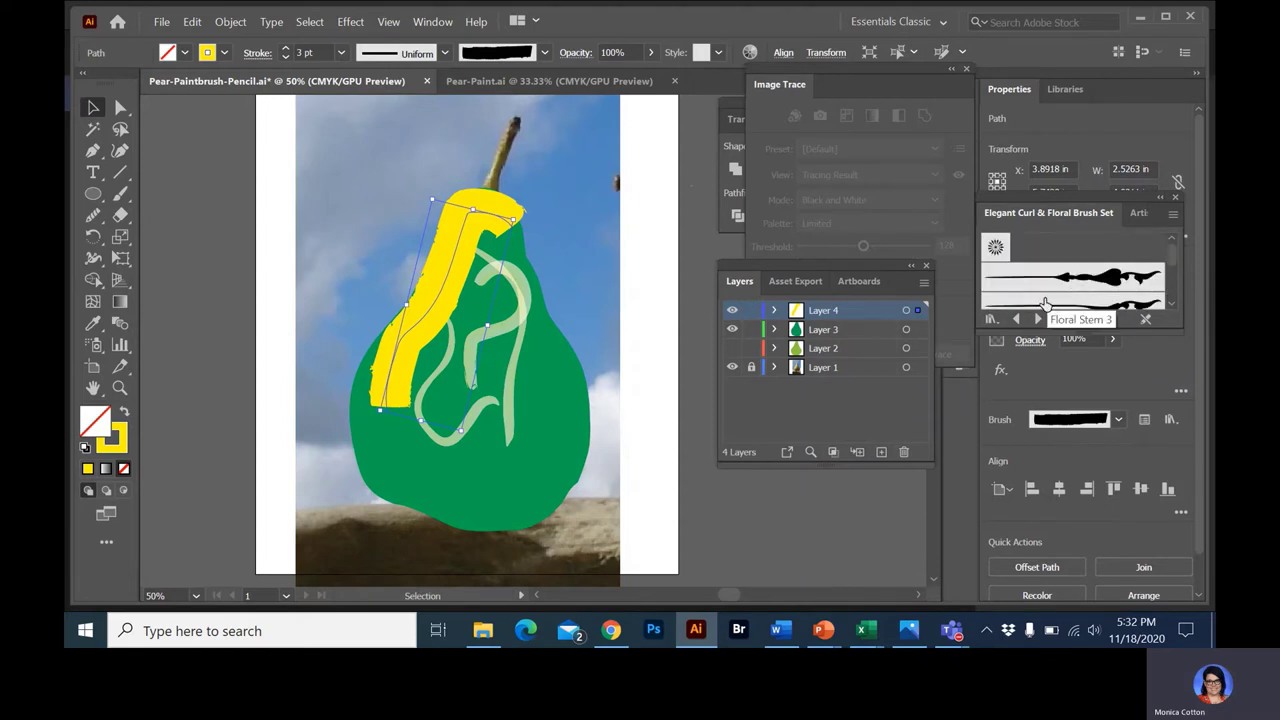
Load the Grunge brushes vector pack and apply one of its rough splatter brushes to the selected yellow stroke
{"action": "left_click", "coordinate": [991, 320]}
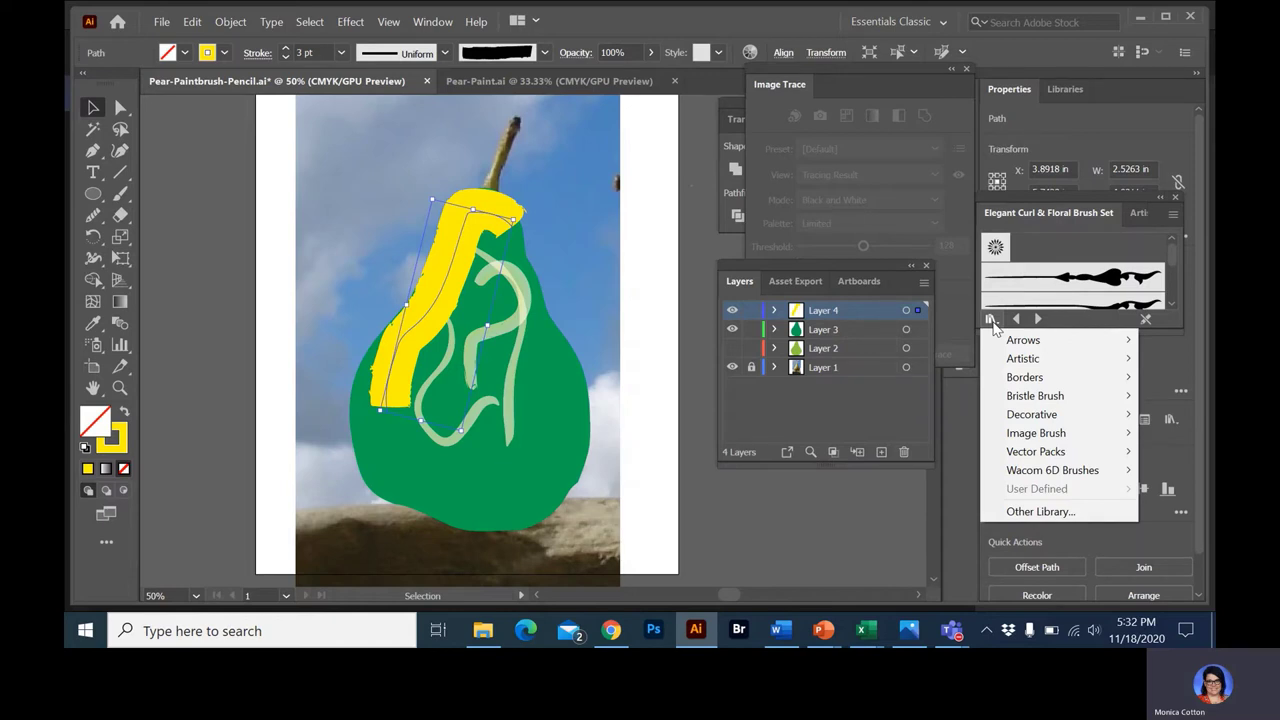
{"action": "mouse_move", "coordinate": [1071, 417]}
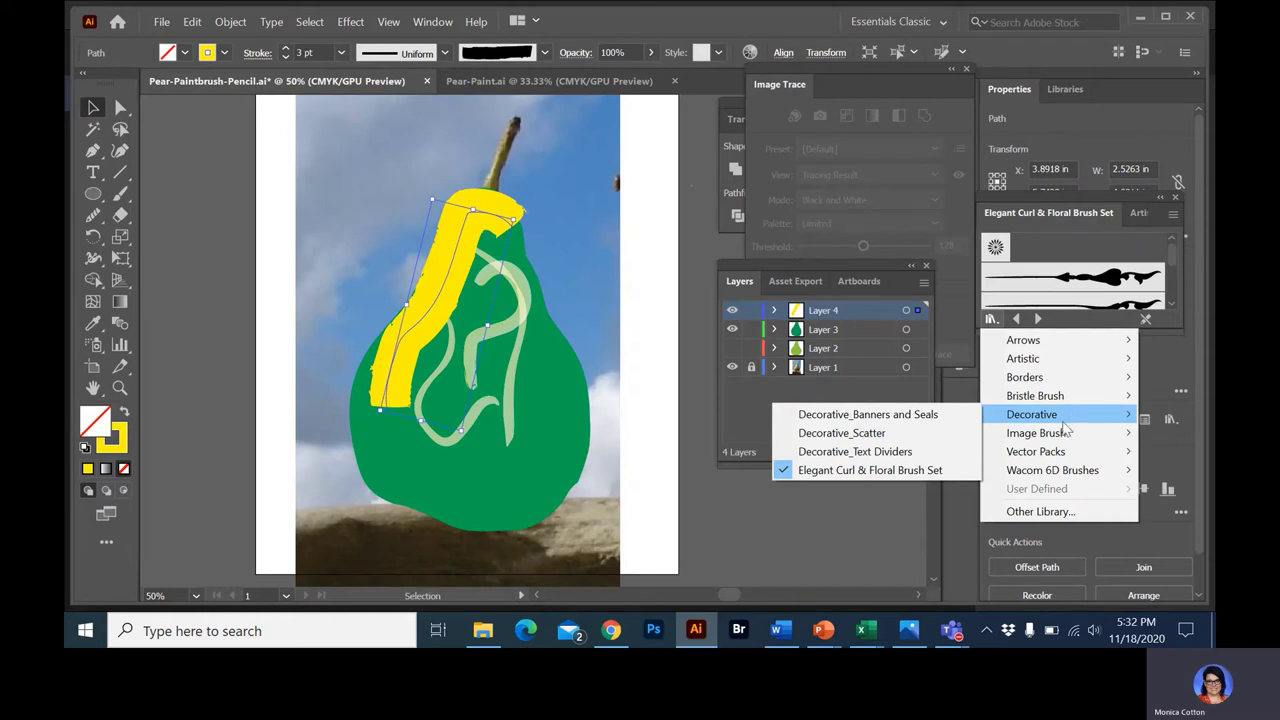
{"action": "mouse_move", "coordinate": [1052, 456]}
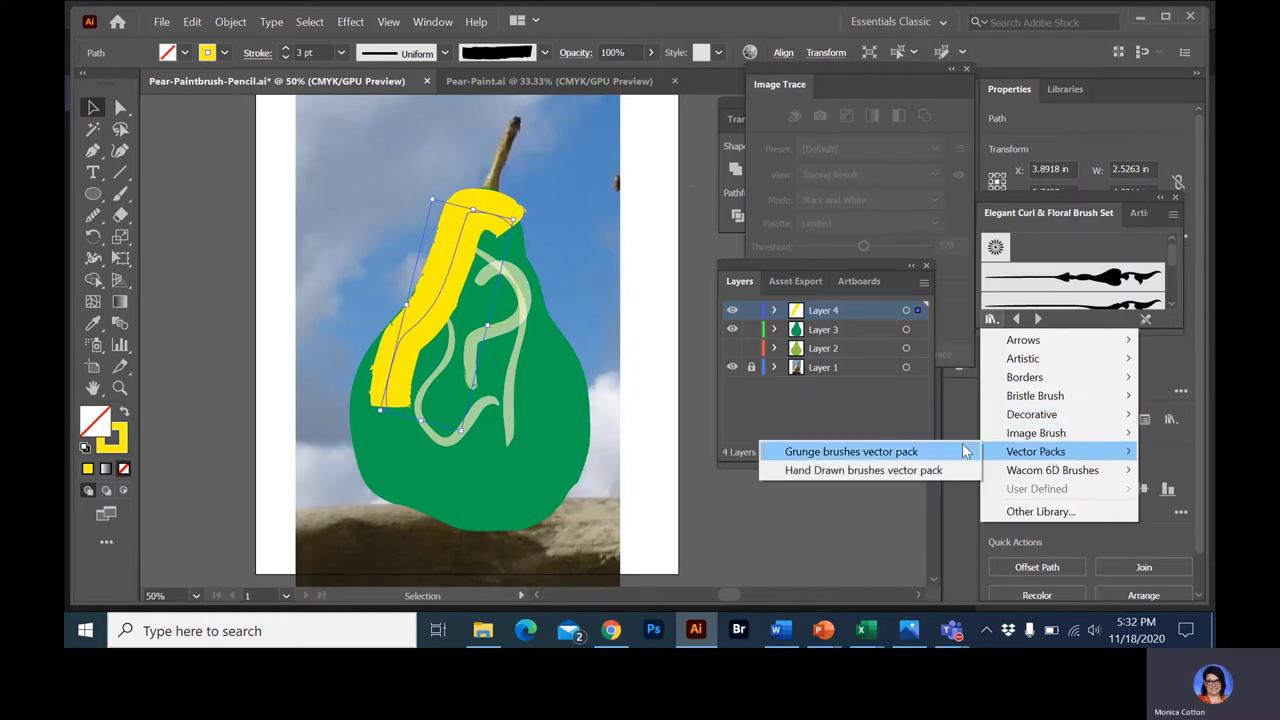
{"action": "left_click", "coordinate": [931, 451]}
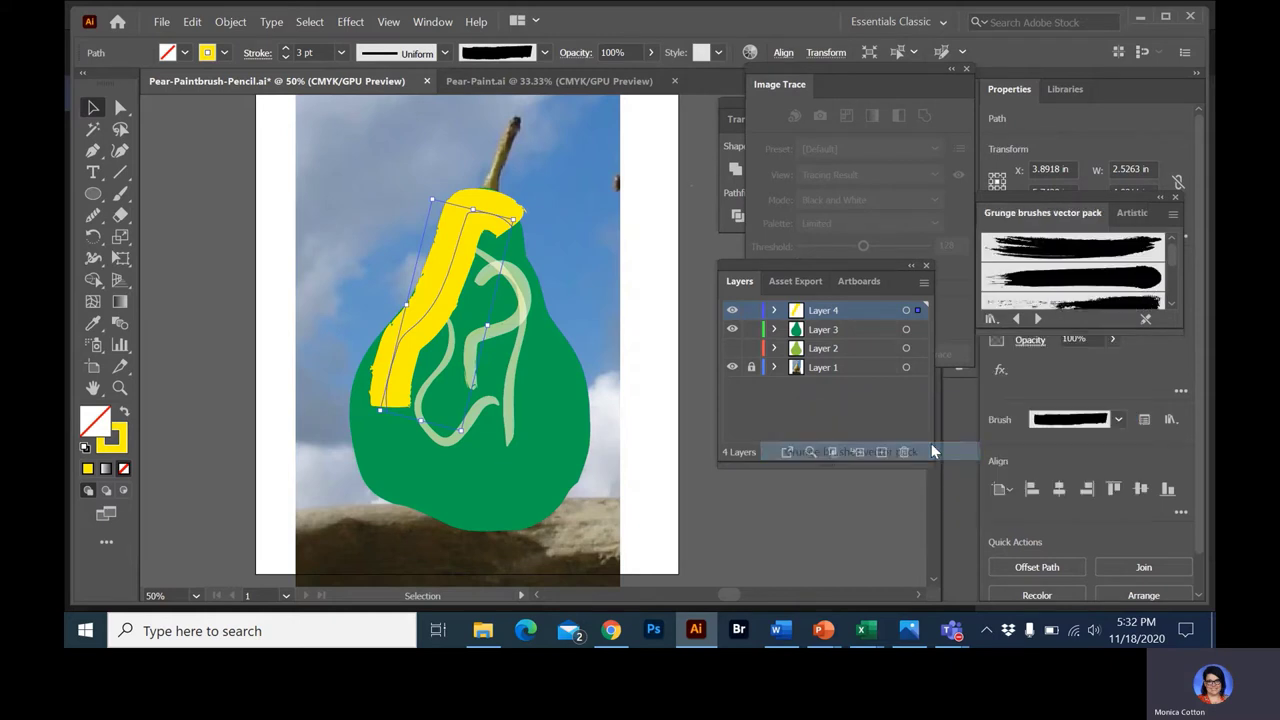
{"action": "scroll", "coordinate": [1070, 283], "scroll_direction": "down", "scroll_amount": 3}
{"action": "left_click", "coordinate": [1068, 276]}
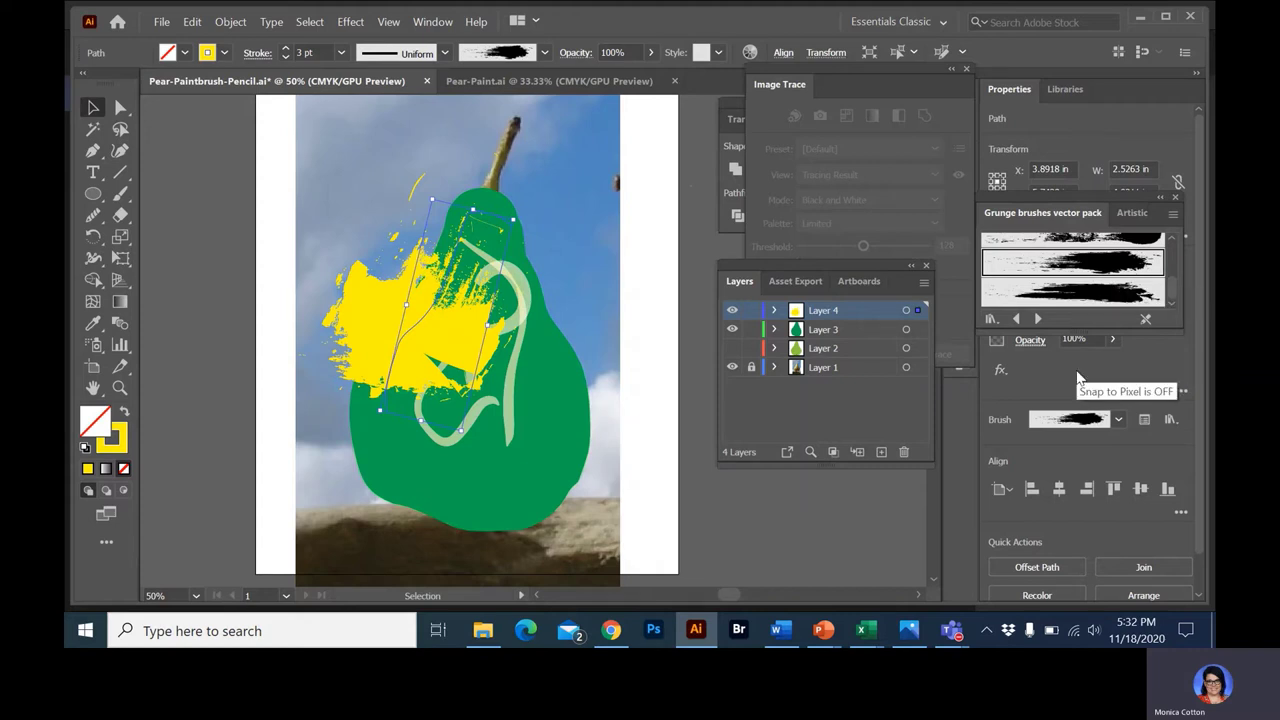
Collapse the brush libraries away from the object properties and turn on Scale Strokes & Effects in the transform options
{"action": "mouse_move", "coordinate": [1101, 203]}
{"action": "left_mouse_down"}
{"action": "mouse_move", "coordinate": [1003, 350]}
{"action": "mouse_move", "coordinate": [957, 158]}
{"action": "left_mouse_up"}
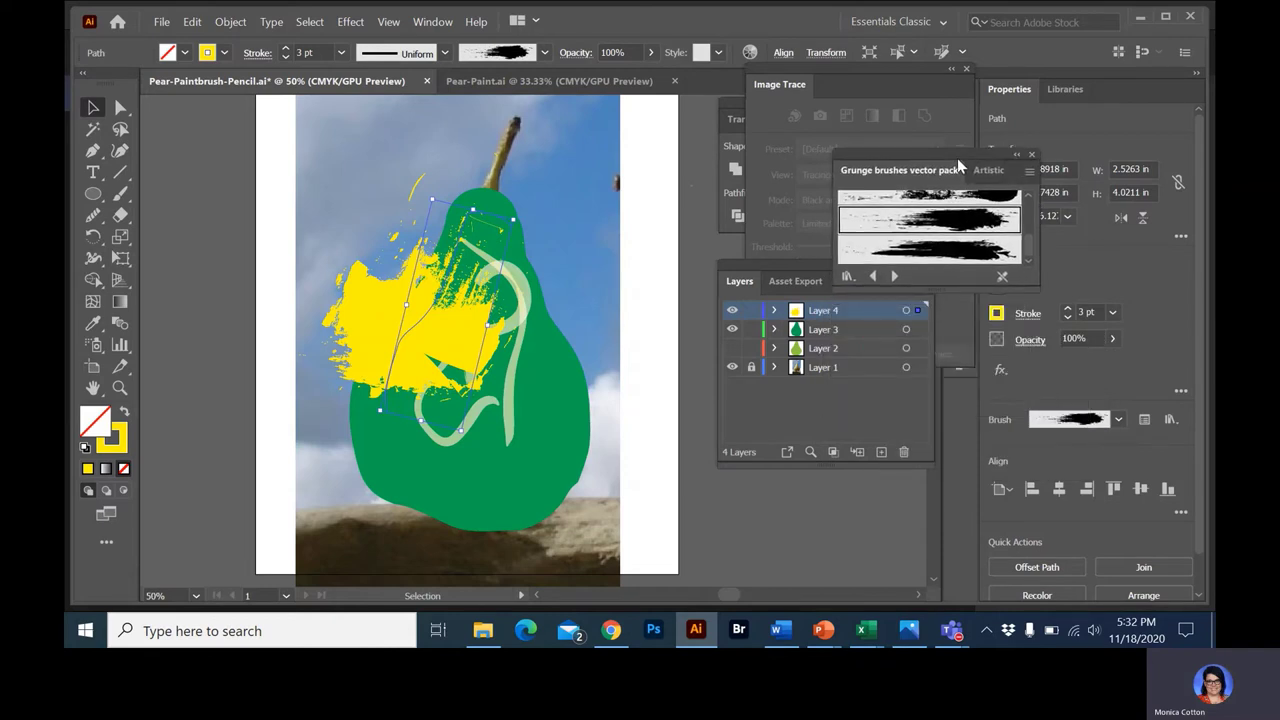
{"action": "left_click", "coordinate": [1015, 155]}
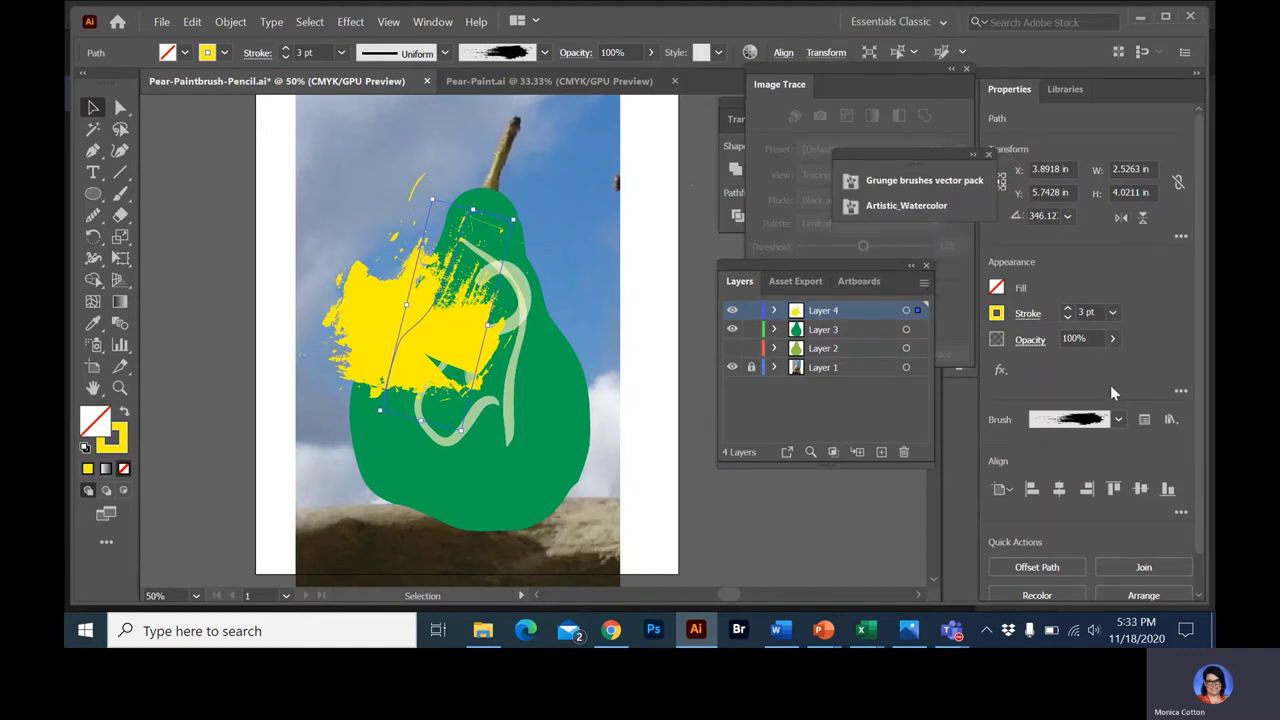
{"action": "scroll", "coordinate": [1112, 393], "scroll_direction": "down", "scroll_amount": 1}
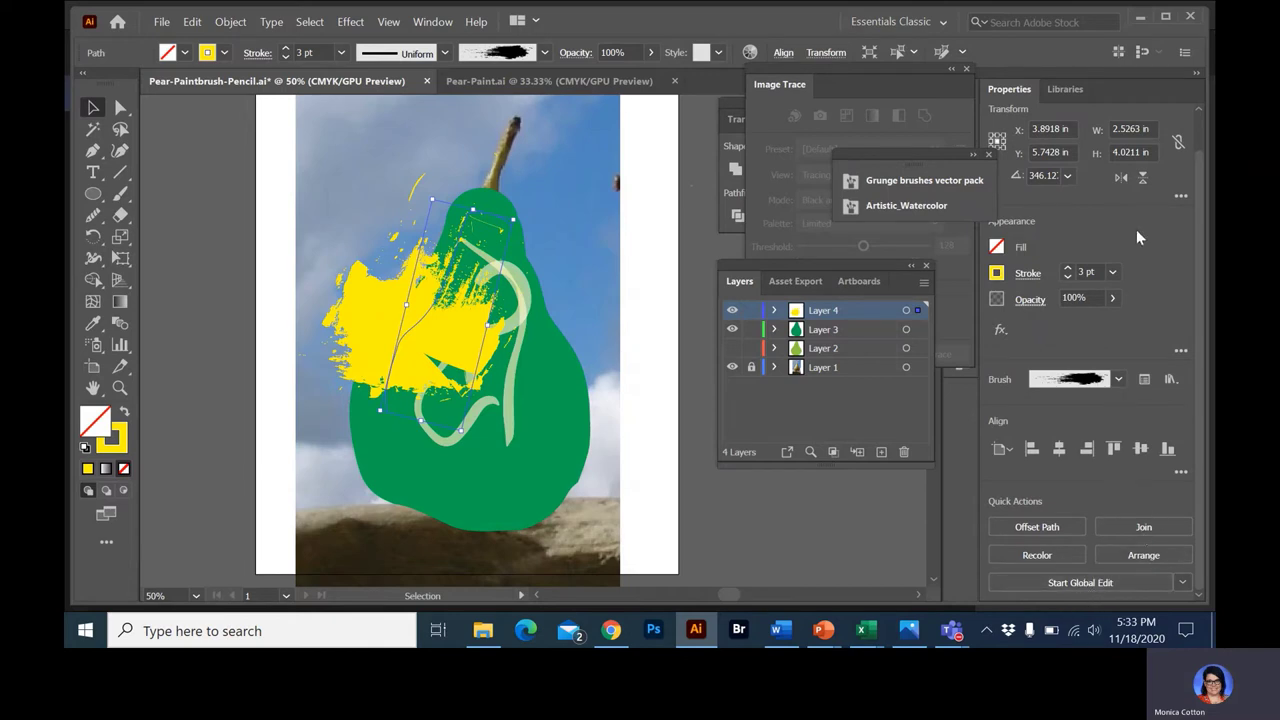
{"action": "scroll", "coordinate": [1136, 229], "scroll_direction": "up", "scroll_amount": 1}
{"action": "left_click", "coordinate": [1181, 237]}
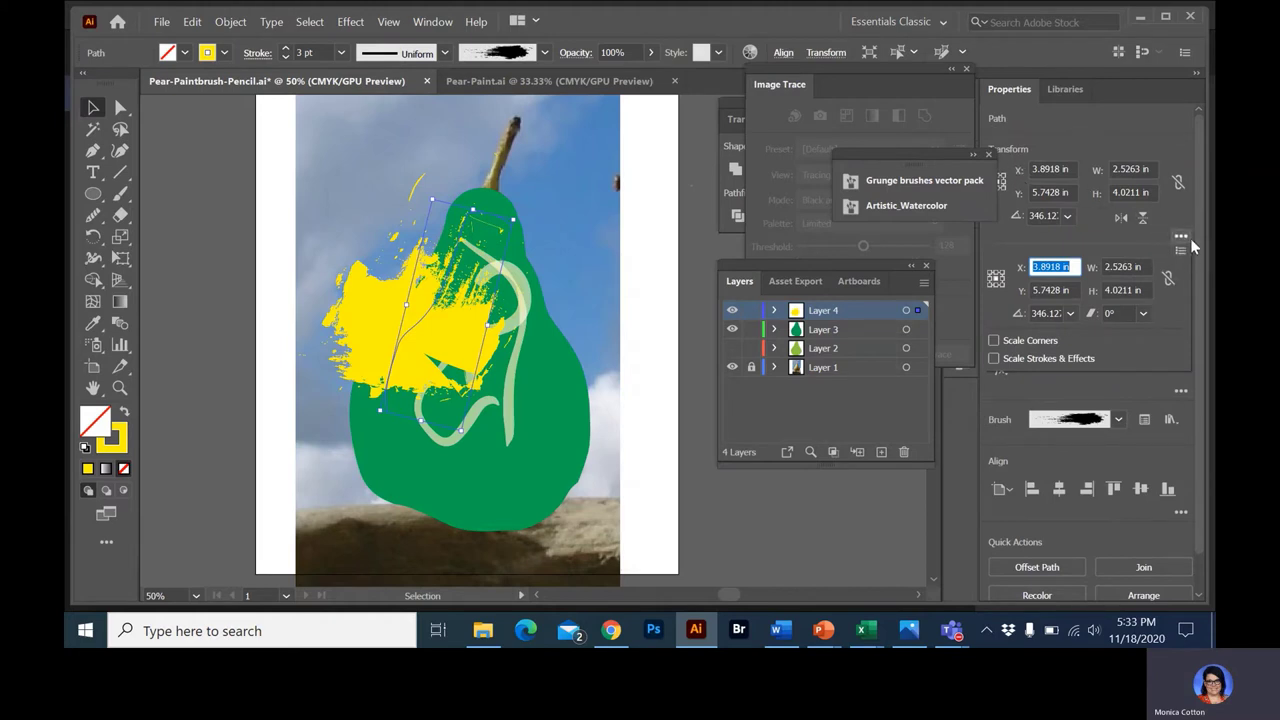
{"action": "left_click", "coordinate": [993, 359]}
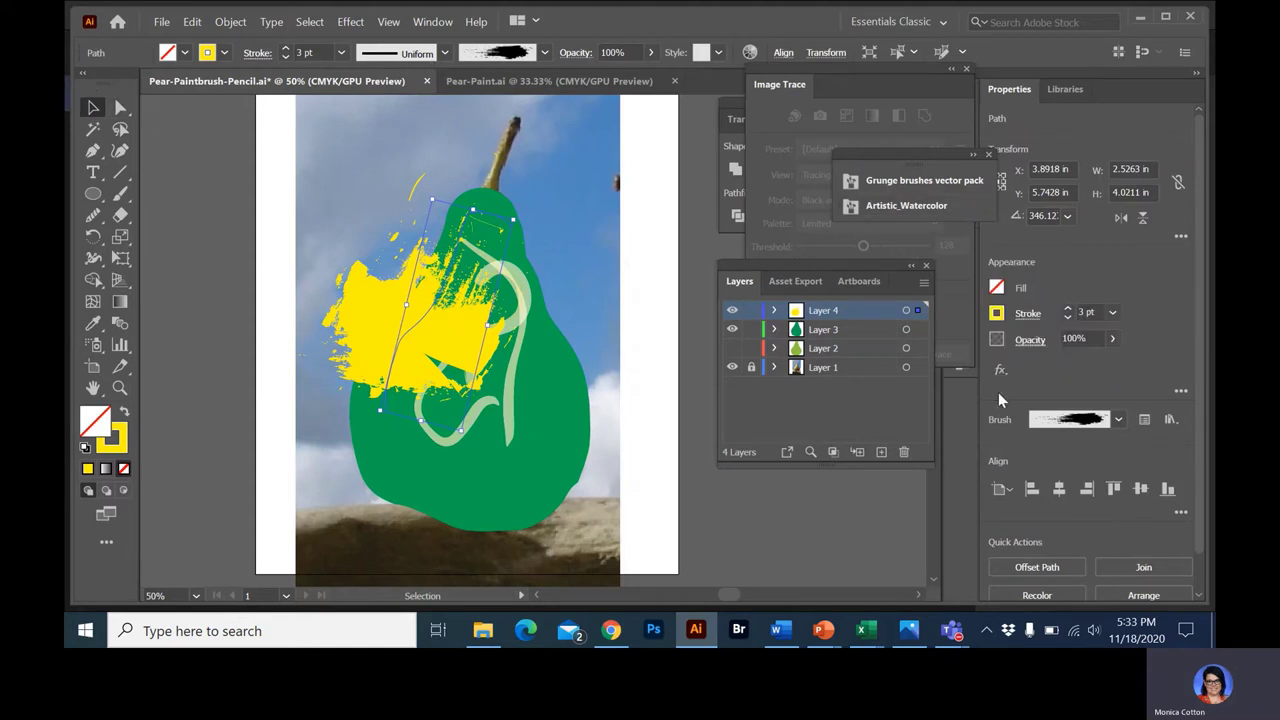
Check the Scale Strokes & Effects option in the General preferences and leave without changes
{"action": "left_click", "coordinate": [699, 144]}
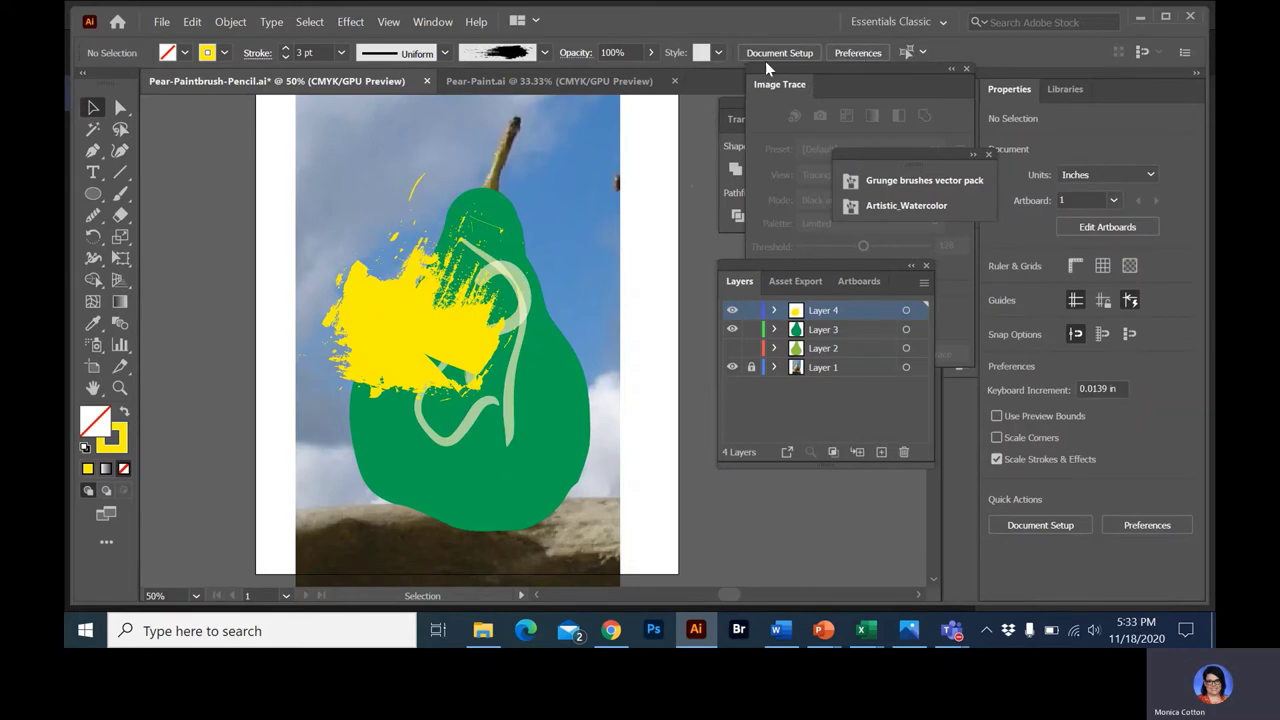
{"action": "left_click", "coordinate": [852, 52]}
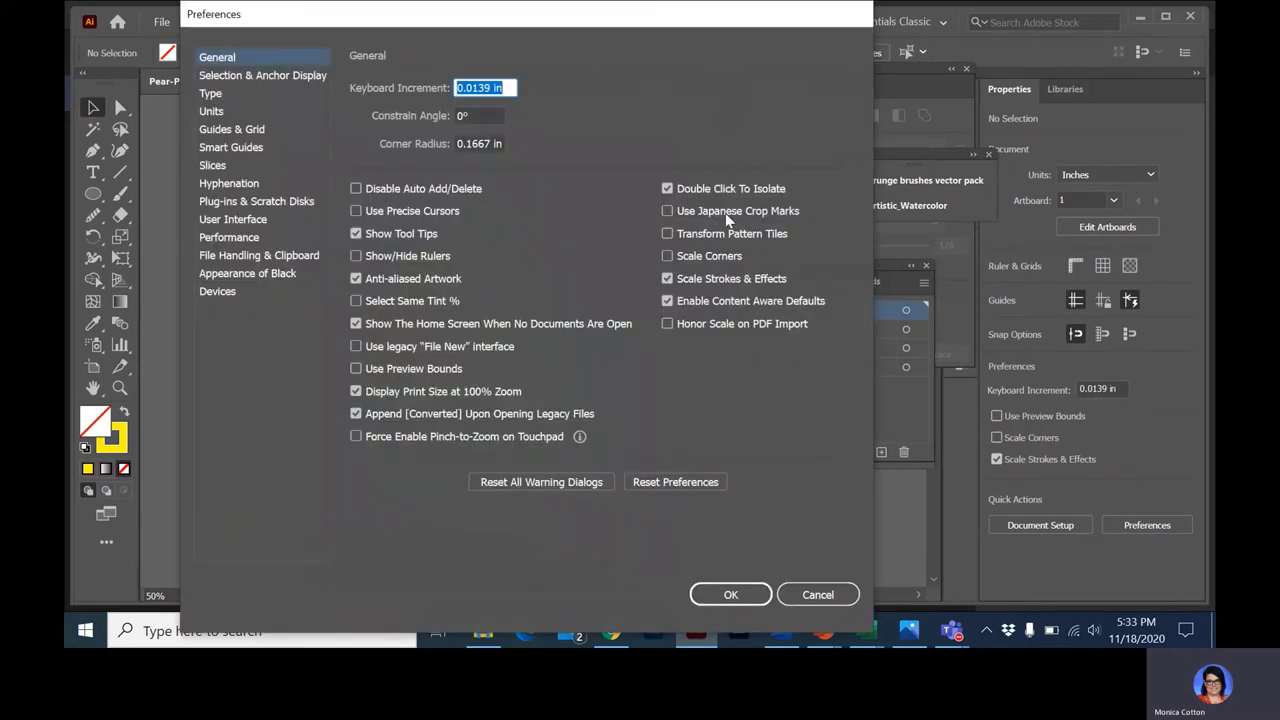
{"action": "left_click", "coordinate": [814, 595]}
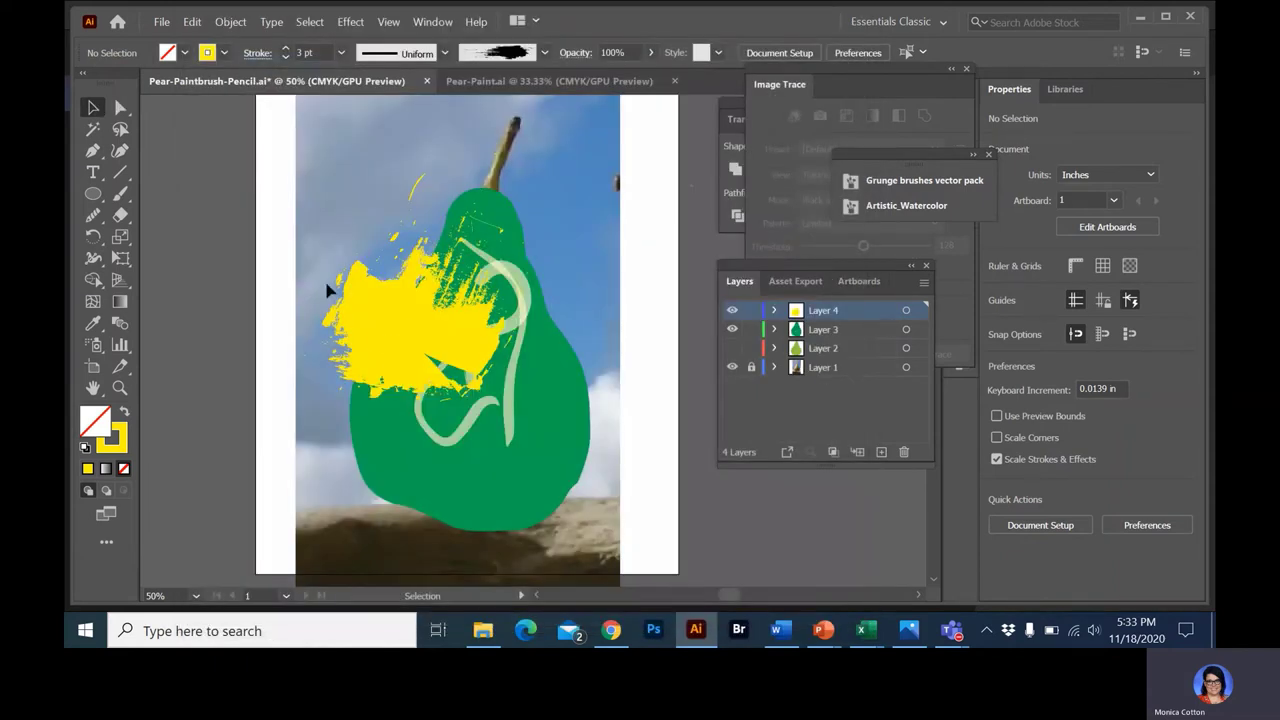
Select only the yellow grunge stroke and scale it down to about 1.12 by 2.20 in
{"action": "left_click", "coordinate": [378, 340]}
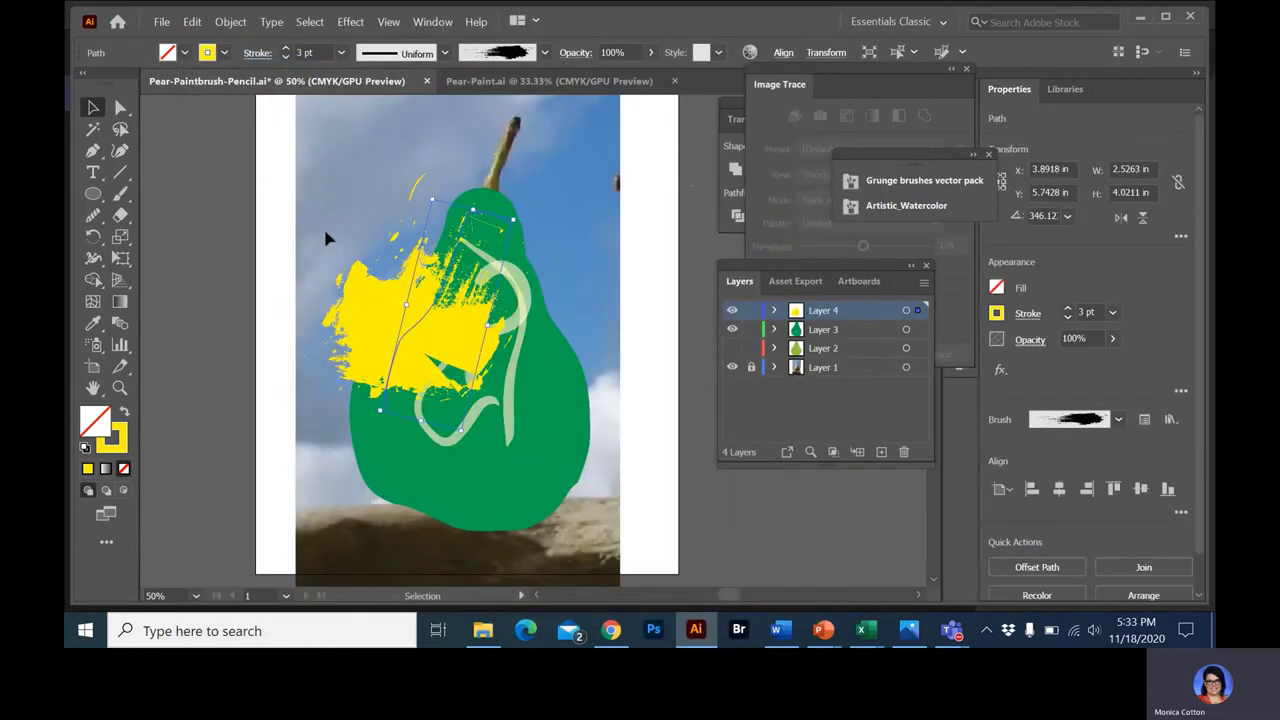
{"action": "left_click", "coordinate": [429, 343], "text": "shift"}
{"action": "left_click", "coordinate": [362, 160]}
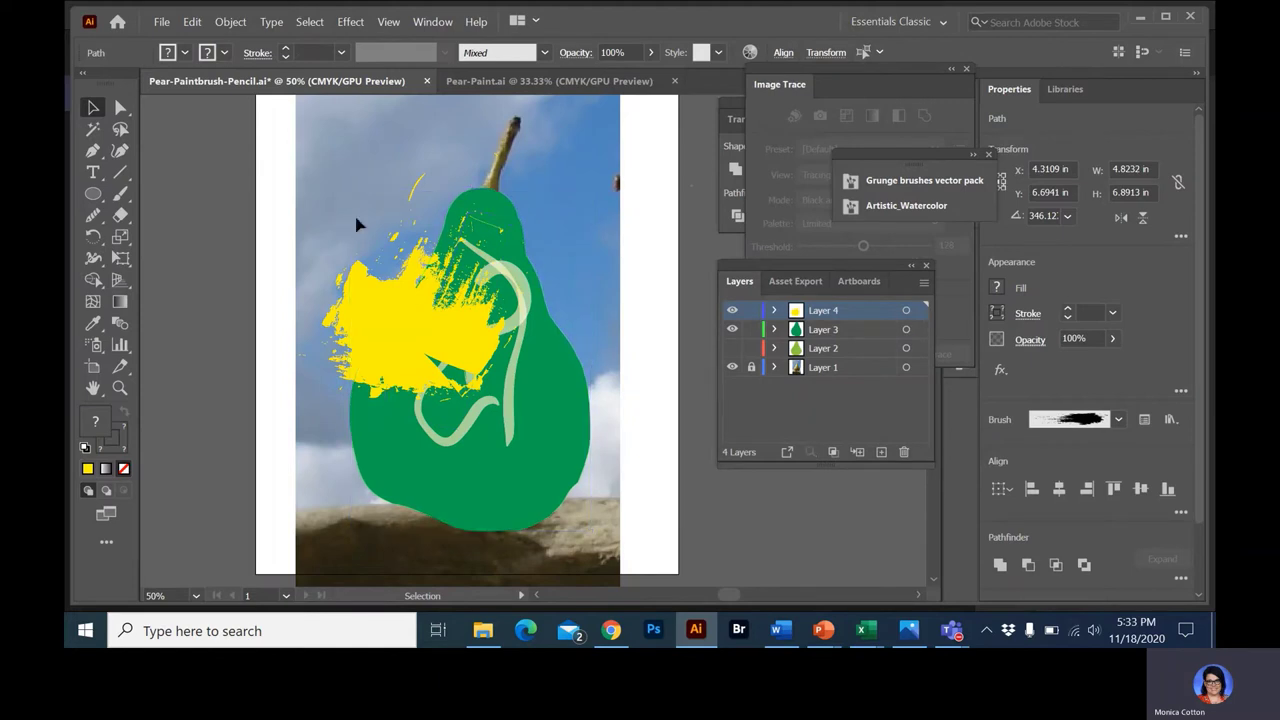
{"action": "left_click", "coordinate": [394, 323]}
{"action": "mouse_move", "coordinate": [434, 202]}
{"action": "left_mouse_down"}
{"action": "mouse_move", "coordinate": [478, 258]}
{"action": "mouse_move", "coordinate": [482, 310]}
{"action": "mouse_move", "coordinate": [460, 314]}
{"action": "left_mouse_up"}
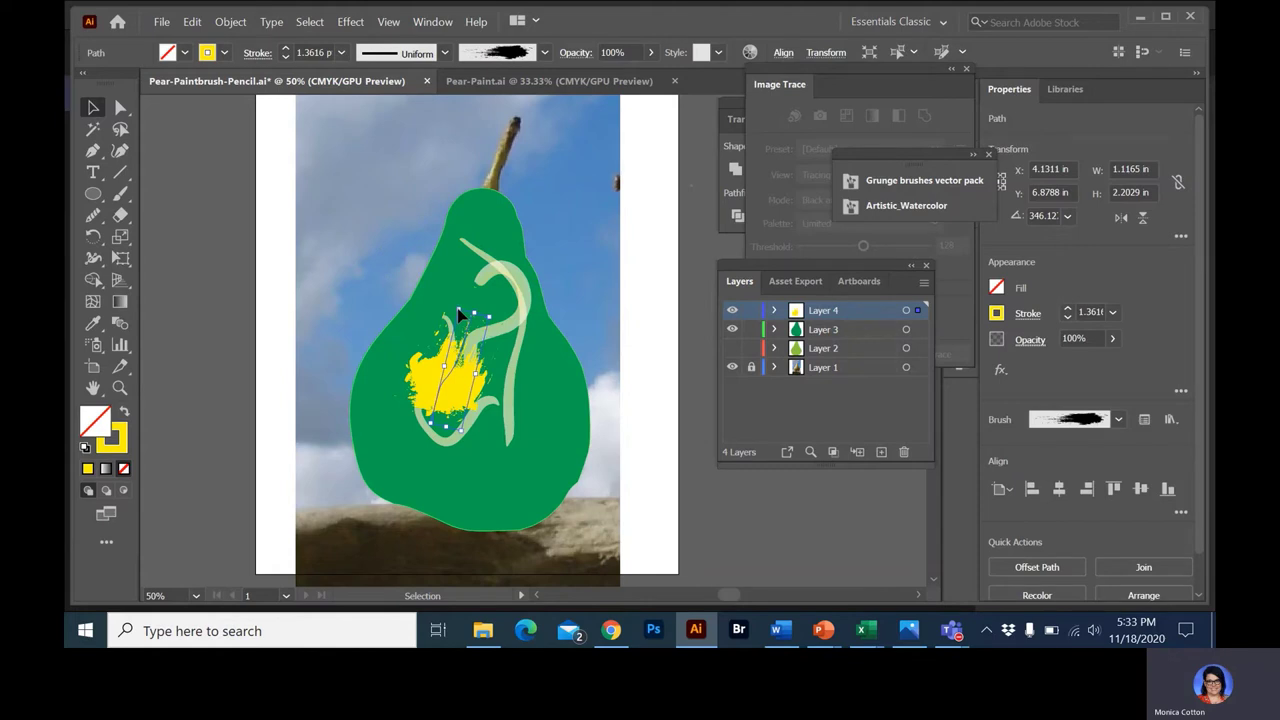
Enlarge the grunge stroke to about 2.74 by 3.81 in over the pear's lower left and set its weight to 2 pt
{"action": "mouse_move", "coordinate": [458, 314]}
{"action": "left_mouse_down"}
{"action": "mouse_move", "coordinate": [445, 392]}
{"action": "mouse_move", "coordinate": [340, 192]}
{"action": "mouse_move", "coordinate": [355, 222]}
{"action": "left_mouse_up"}
{"action": "left_click", "coordinate": [394, 152]}
{"action": "left_click", "coordinate": [383, 192]}
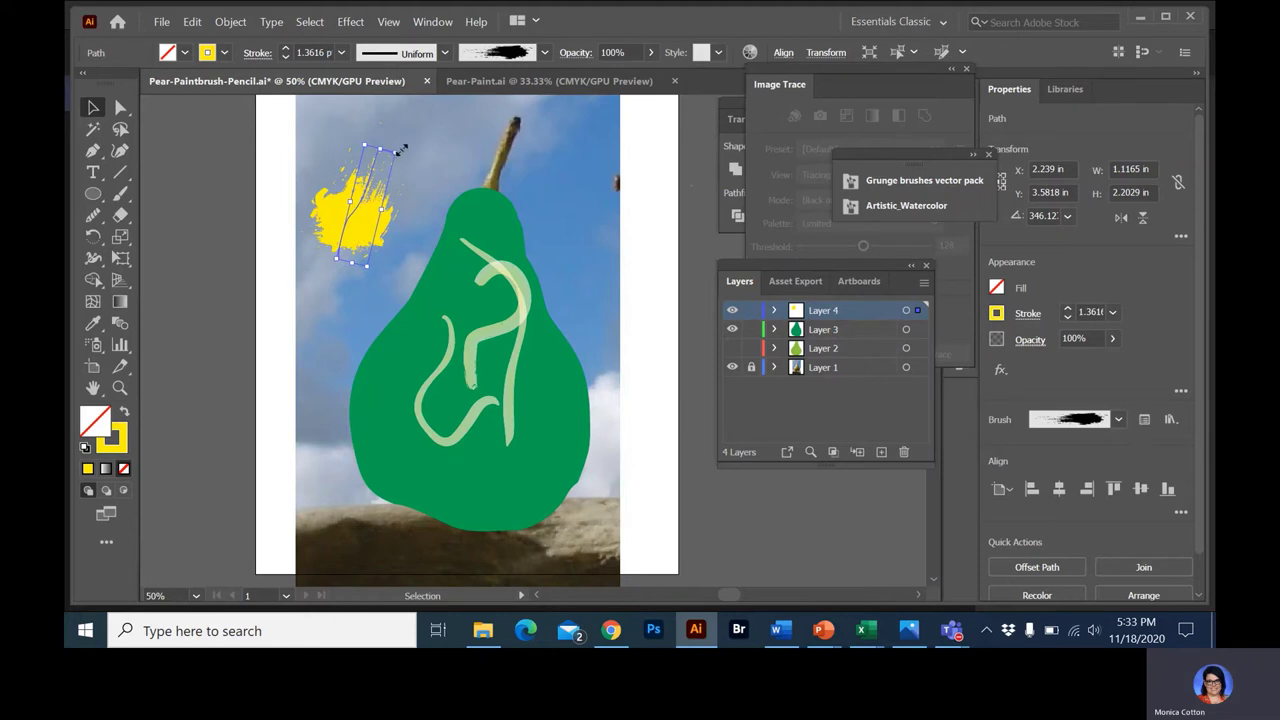
{"action": "left_click_drag", "start_coordinate": [400, 148], "coordinate": [478, 108]}
{"action": "mouse_move", "coordinate": [430, 240]}
{"action": "left_mouse_down"}
{"action": "mouse_move", "coordinate": [457, 286]}
{"action": "mouse_move", "coordinate": [430, 442]}
{"action": "mouse_move", "coordinate": [425, 398]}
{"action": "mouse_move", "coordinate": [470, 432]}
{"action": "left_mouse_up"}
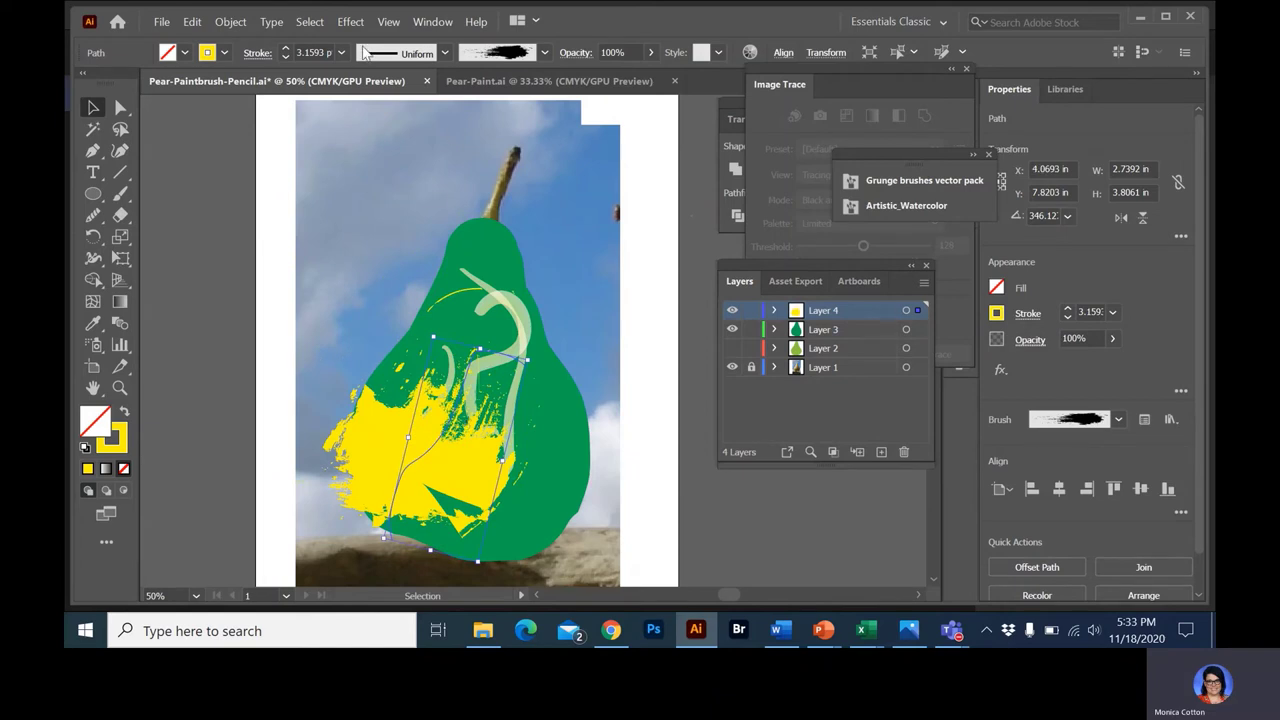
{"action": "left_click", "coordinate": [287, 55]}
{"action": "left_click", "coordinate": [287, 55]}
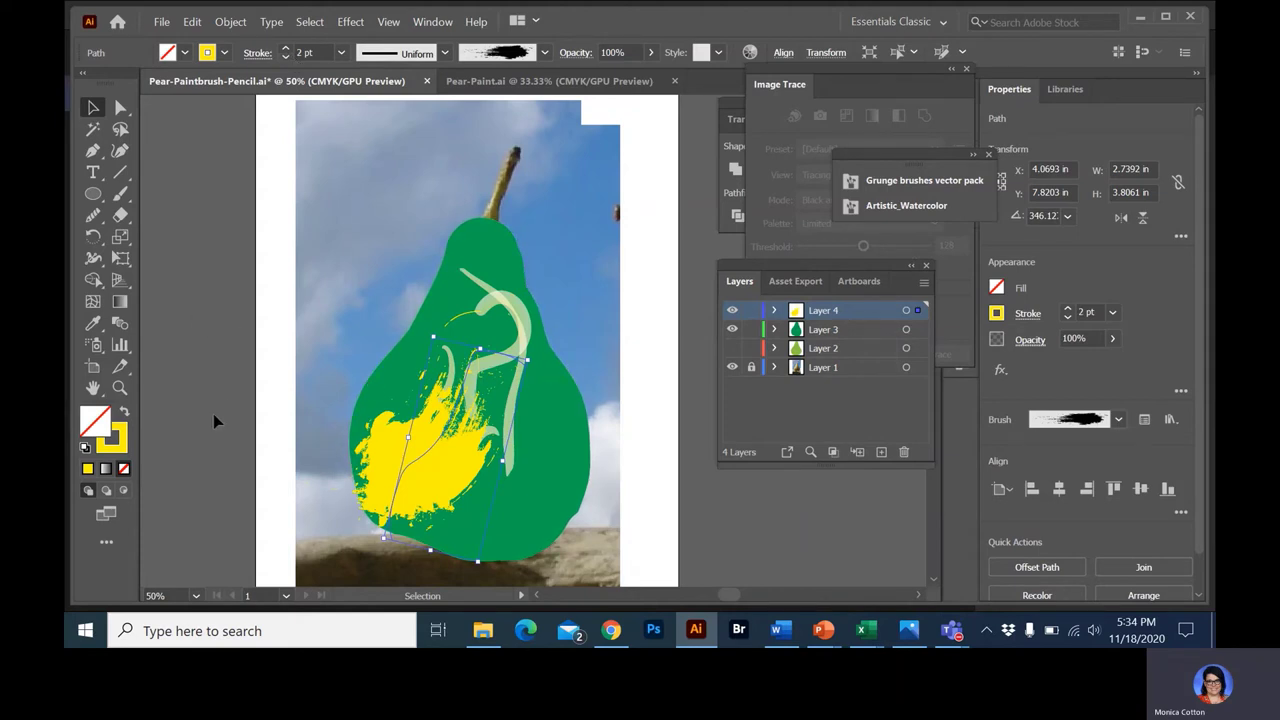
Delete the yellow grunge stroke and undo the accidental deletion of the green pear shape
{"action": "key", "text": "ctrl+z"}
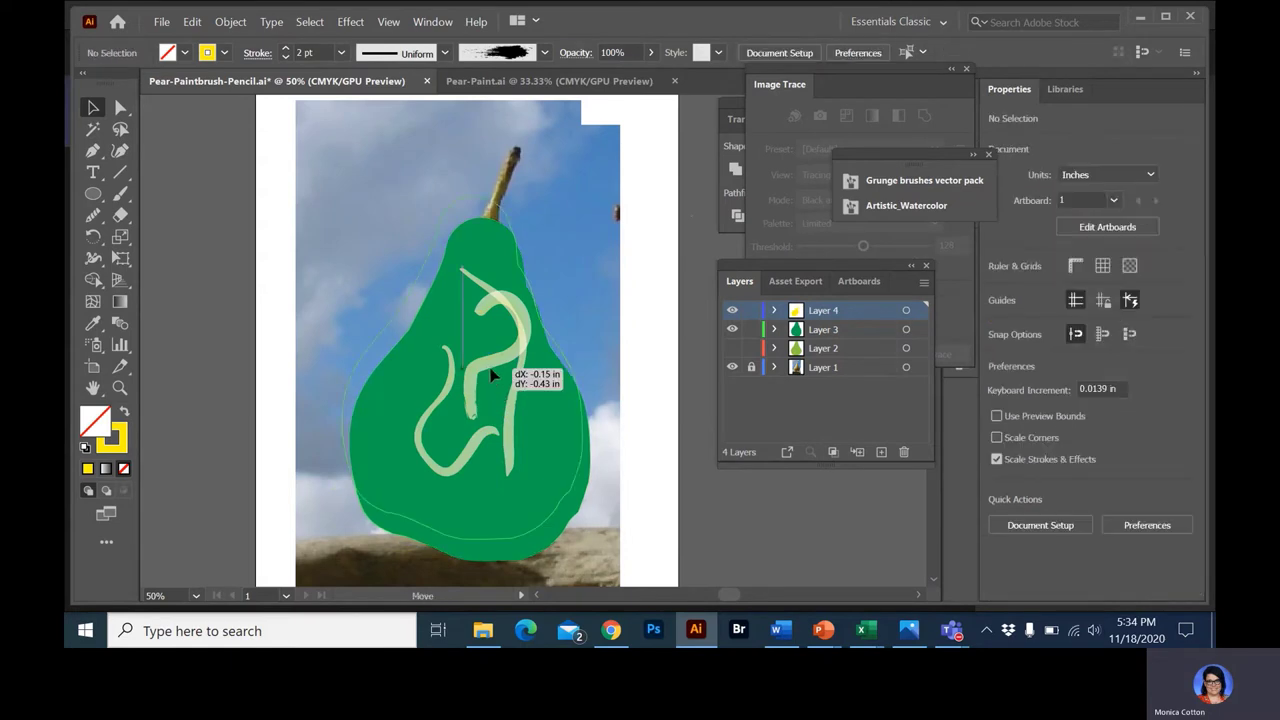
{"action": "left_click", "coordinate": [491, 372]}
{"action": "key", "text": "Delete"}
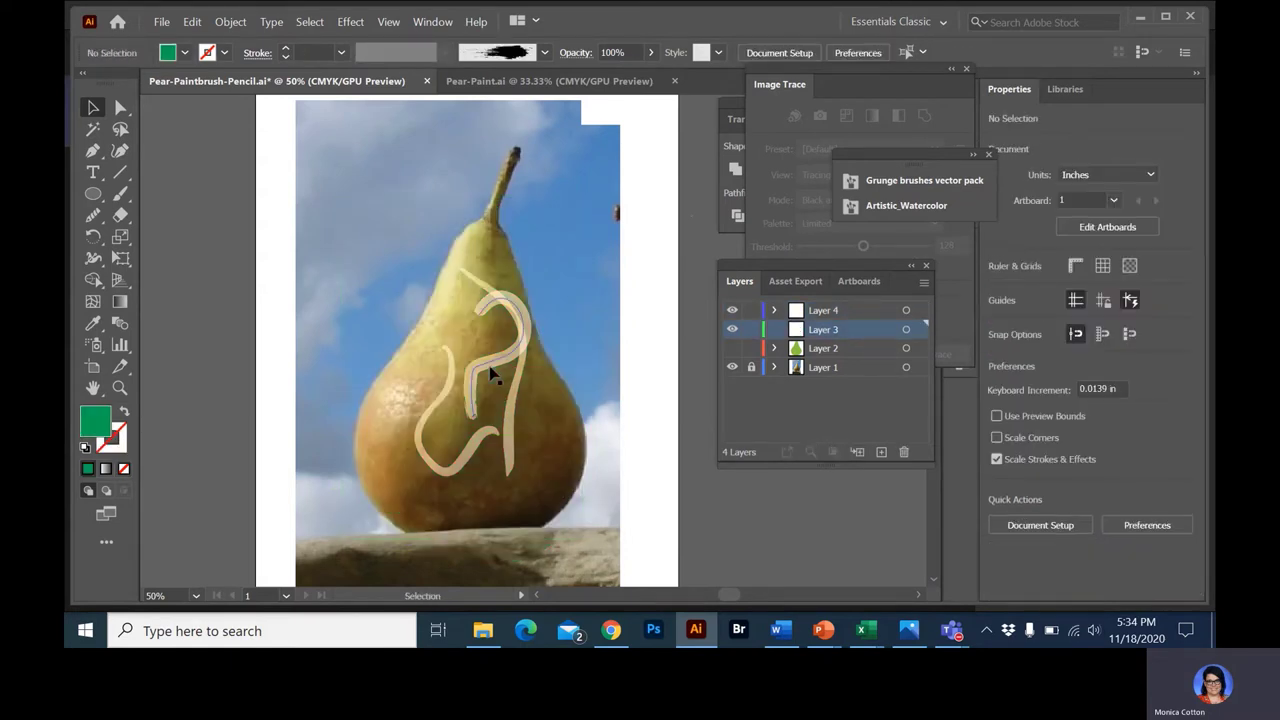
{"action": "key", "text": "ctrl+z"}
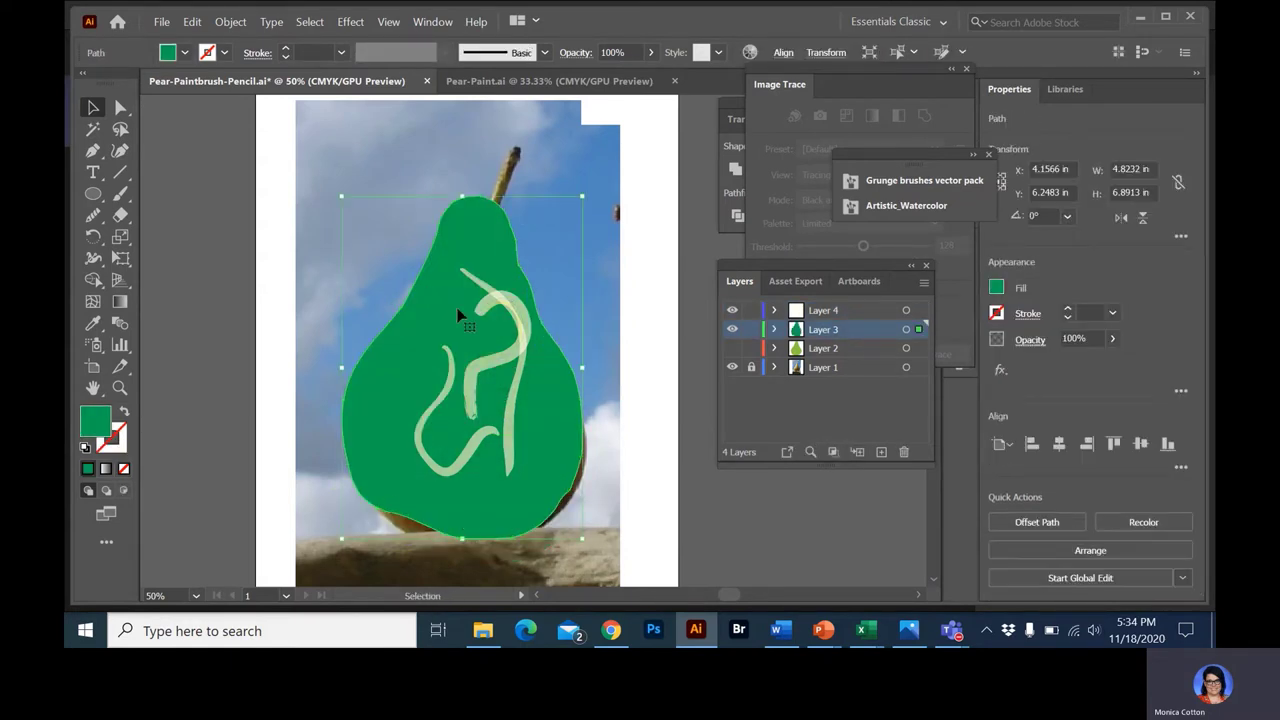
Delete the pale yellow brush strokes on Layer 4 while Layer 3 is locked, then unlock Layer 3 and show Layer 2
{"action": "left_click", "coordinate": [744, 329]}
{"action": "left_click", "coordinate": [498, 373]}
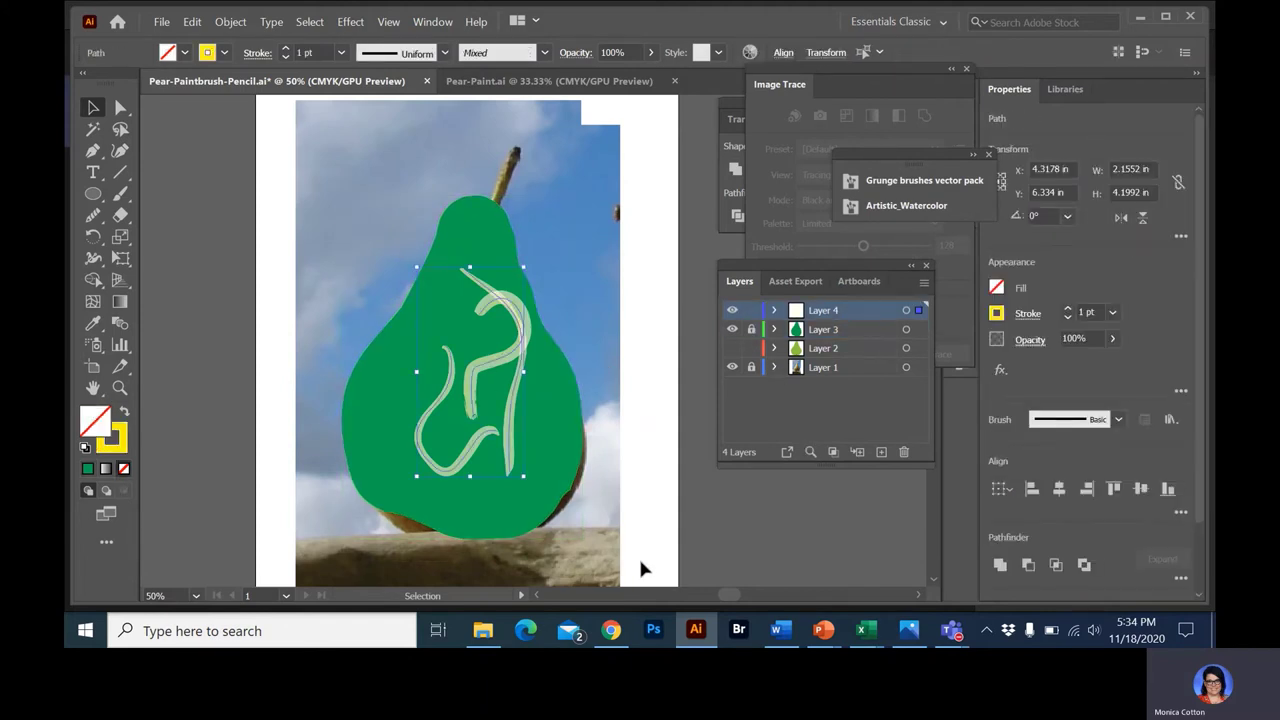
{"action": "key", "text": "Delete"}
{"action": "left_click", "coordinate": [751, 329]}
{"action": "left_click", "coordinate": [733, 349]}
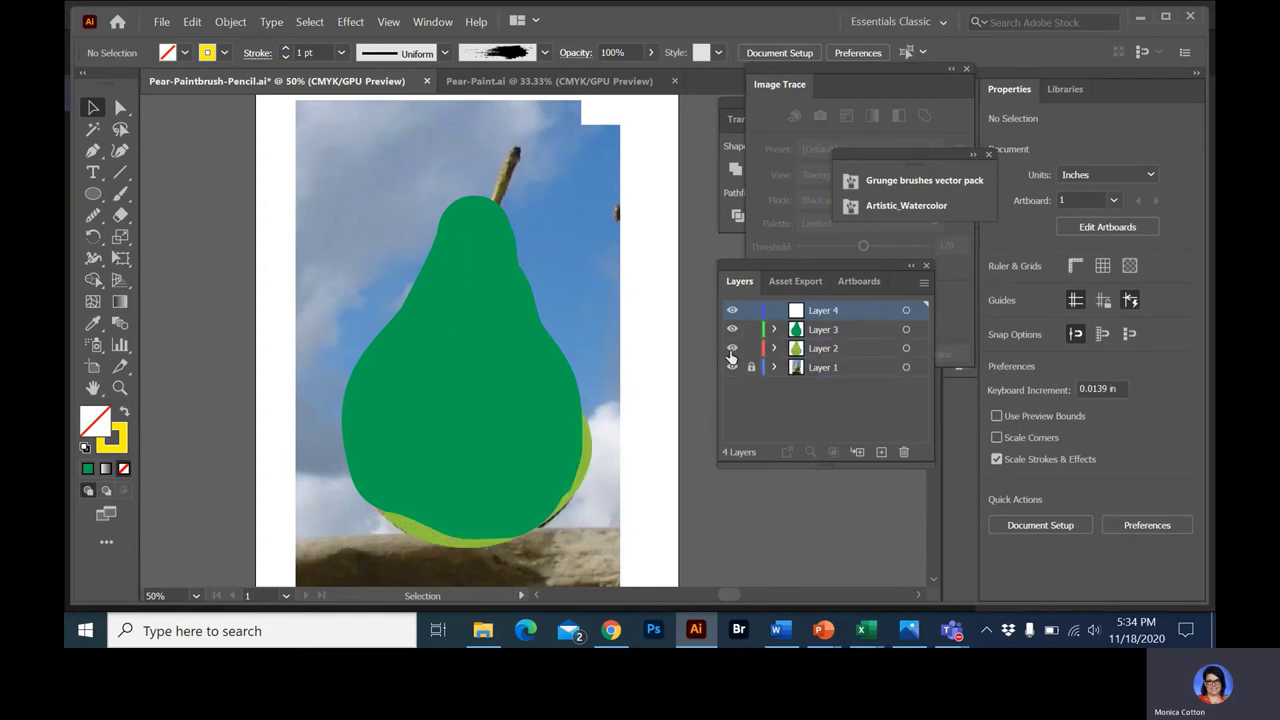
Set the opacity of the dark green pear shape on Layer 3 to 66%
{"action": "left_click", "coordinate": [826, 328]}
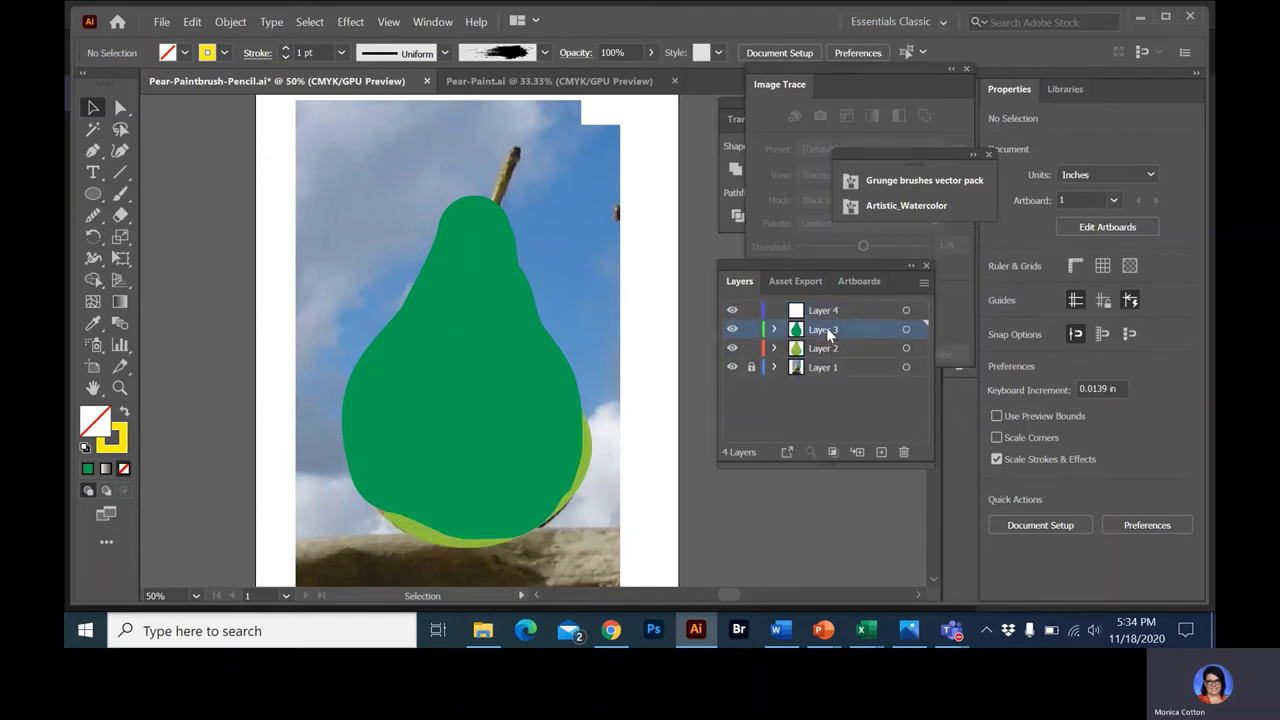
{"action": "left_click", "coordinate": [507, 294]}
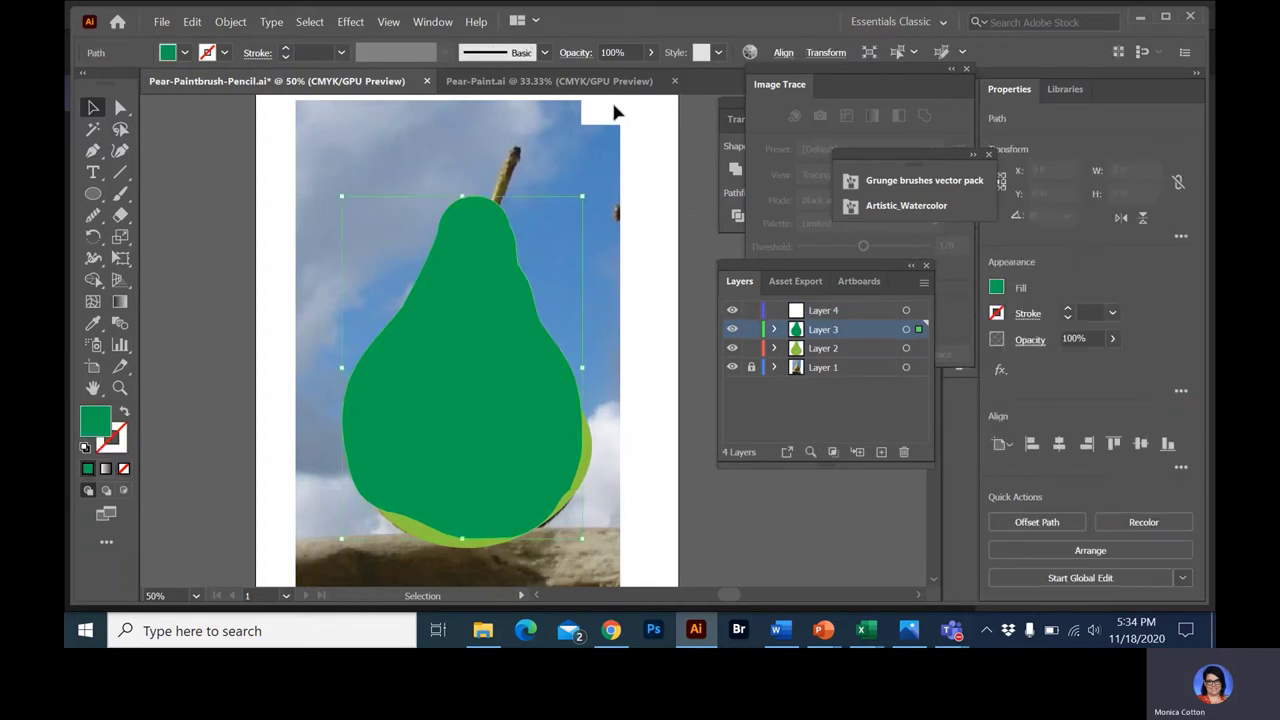
{"action": "left_click", "coordinate": [651, 52]}
{"action": "left_click_drag", "start_coordinate": [648, 75], "coordinate": [624, 77]}
Move the dark green pear shape down onto the lighter pear and scale it to about 3.93 by 6.23 in
{"action": "left_click_drag", "start_coordinate": [487, 300], "coordinate": [491, 318]}
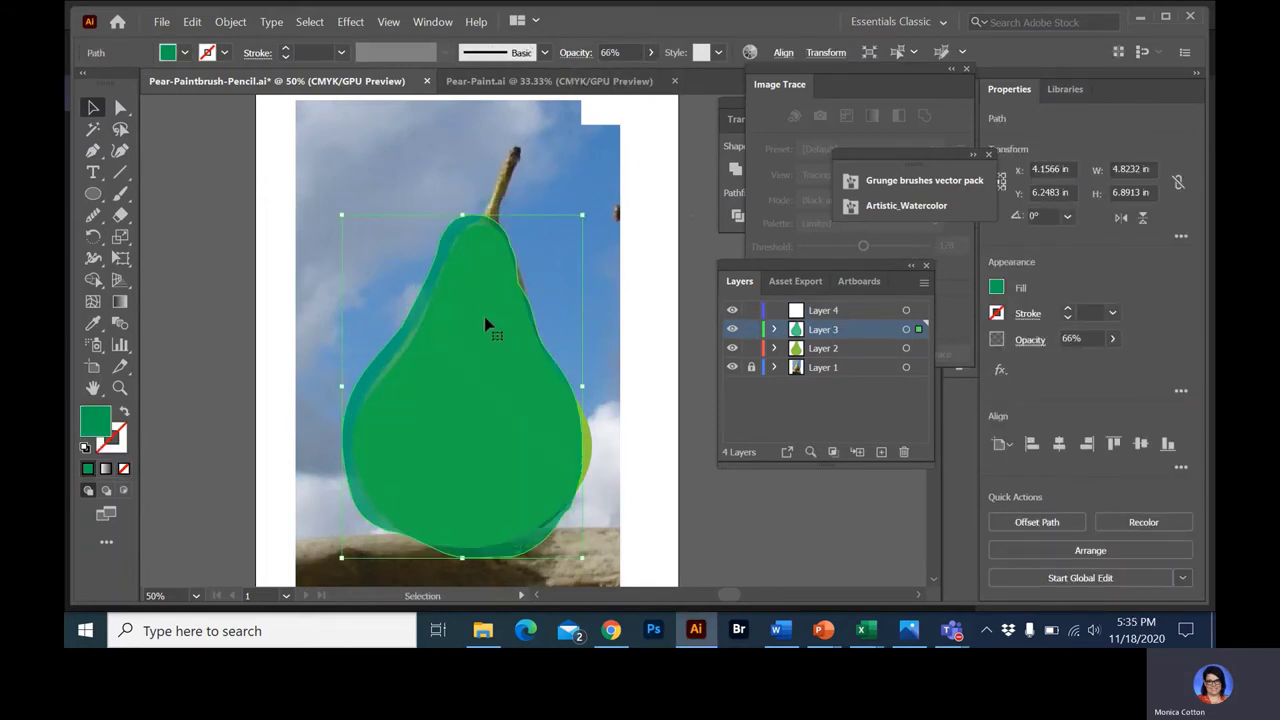
{"action": "left_click_drag", "start_coordinate": [342, 214], "coordinate": [373, 240]}
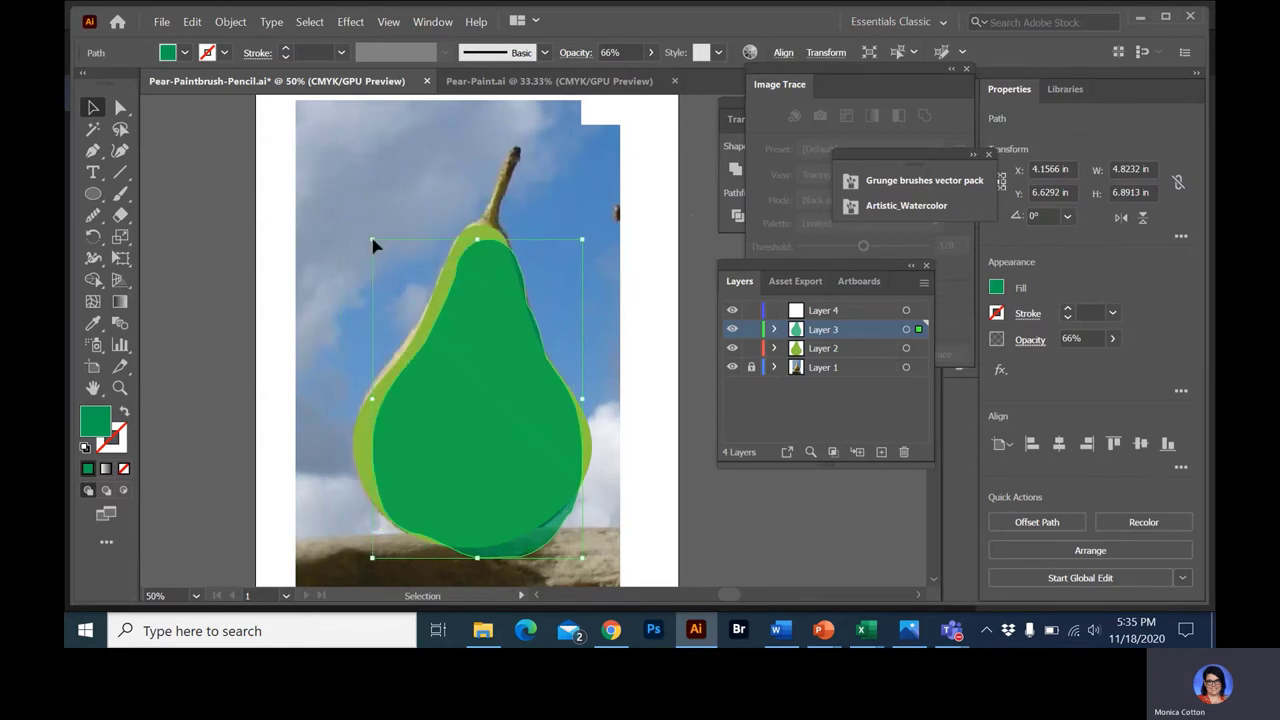
{"action": "left_click_drag", "start_coordinate": [459, 338], "coordinate": [451, 323]}
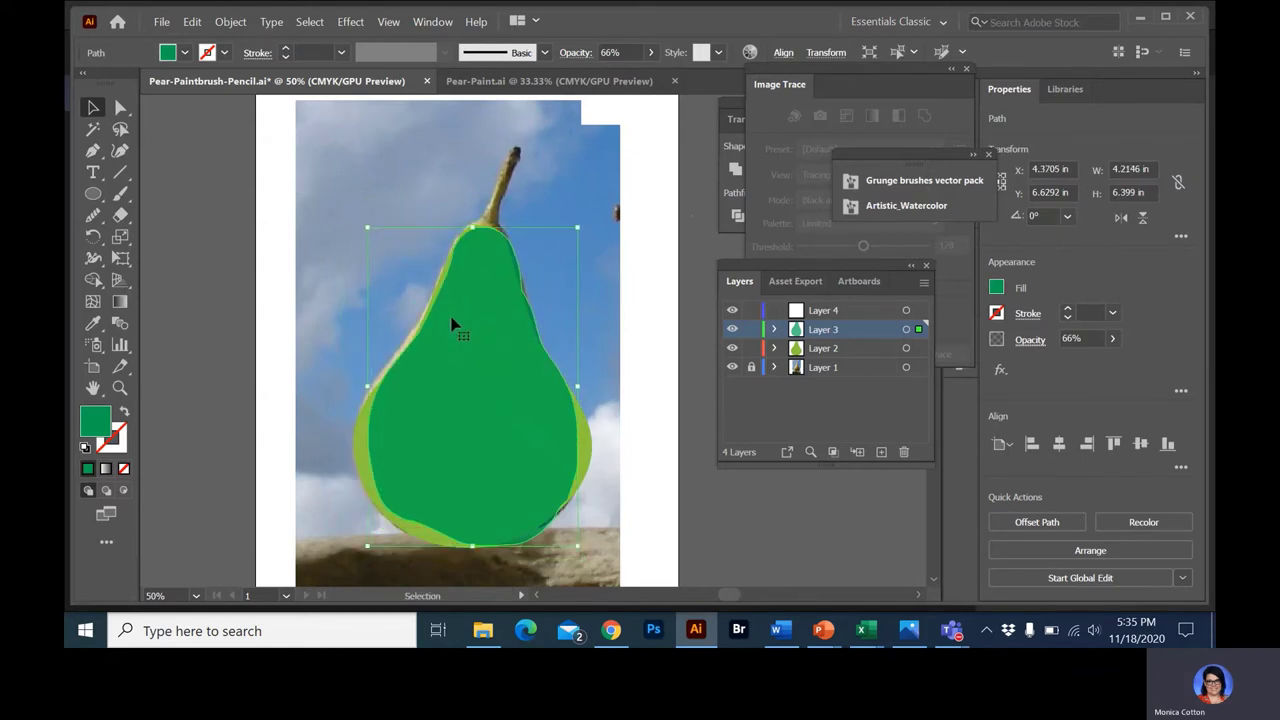
{"action": "left_click", "coordinate": [340, 232]}
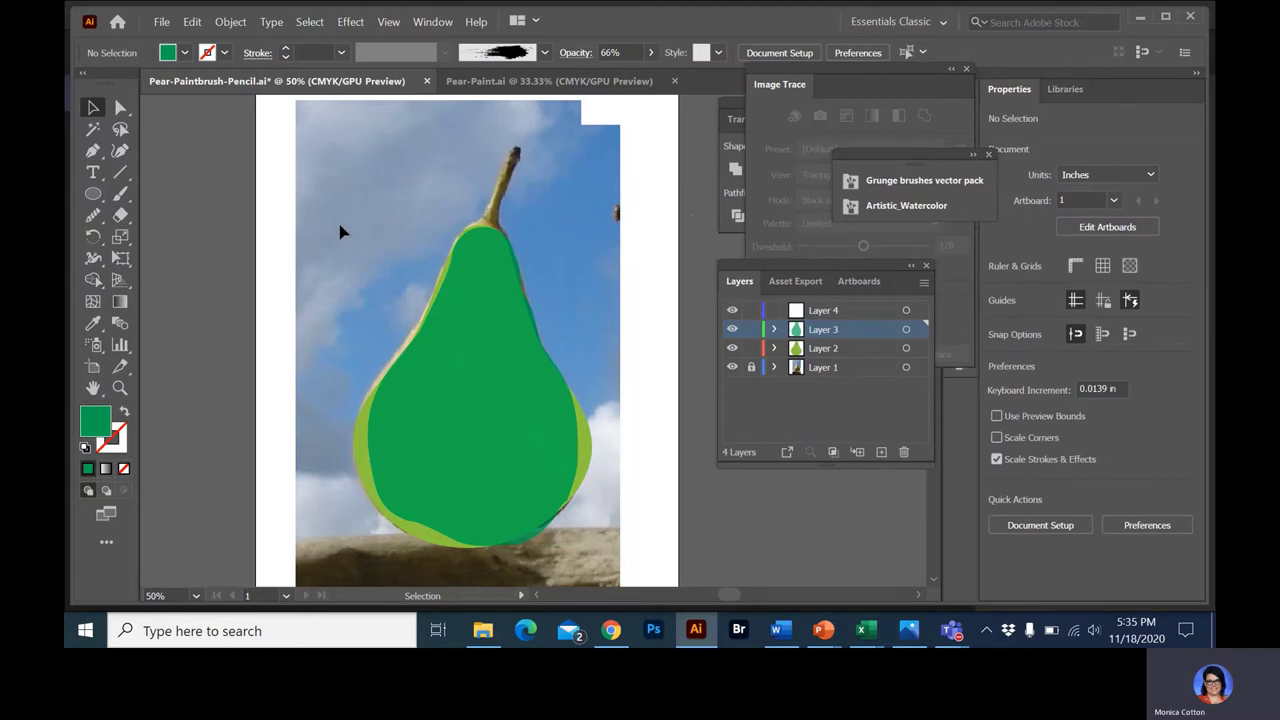
{"action": "left_click", "coordinate": [509, 363]}
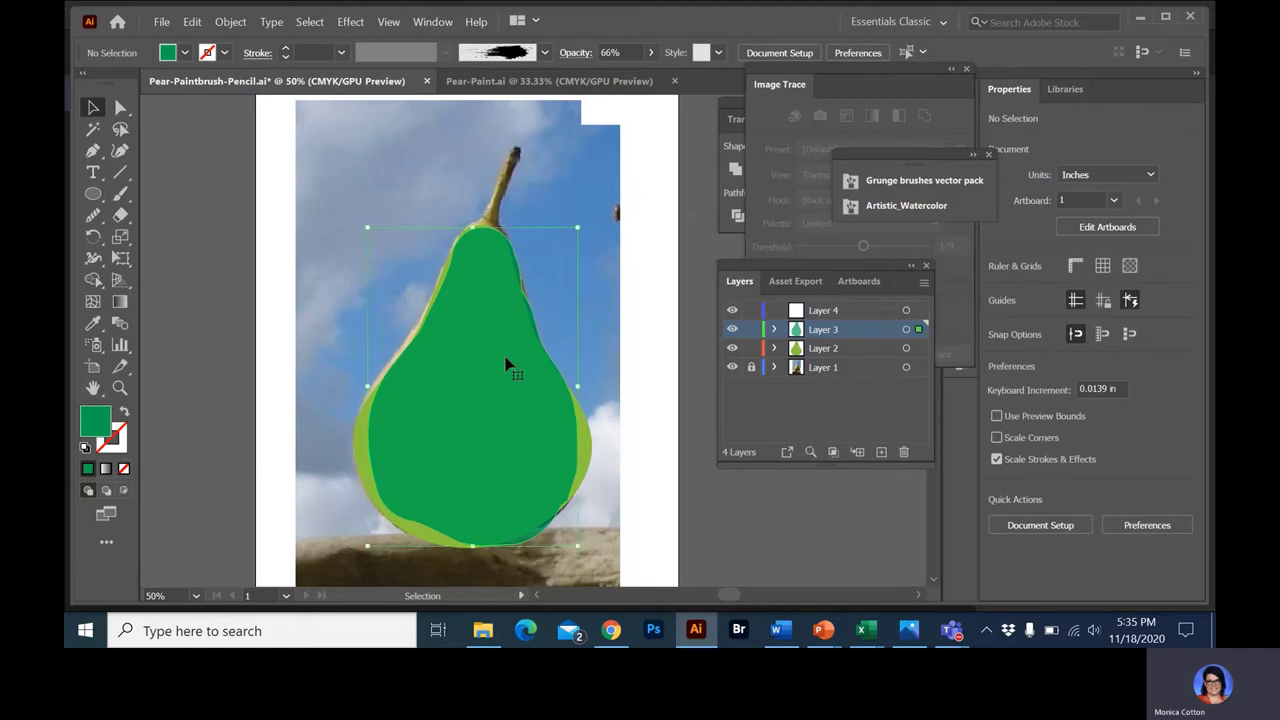
{"action": "right_click", "coordinate": [578, 546]}
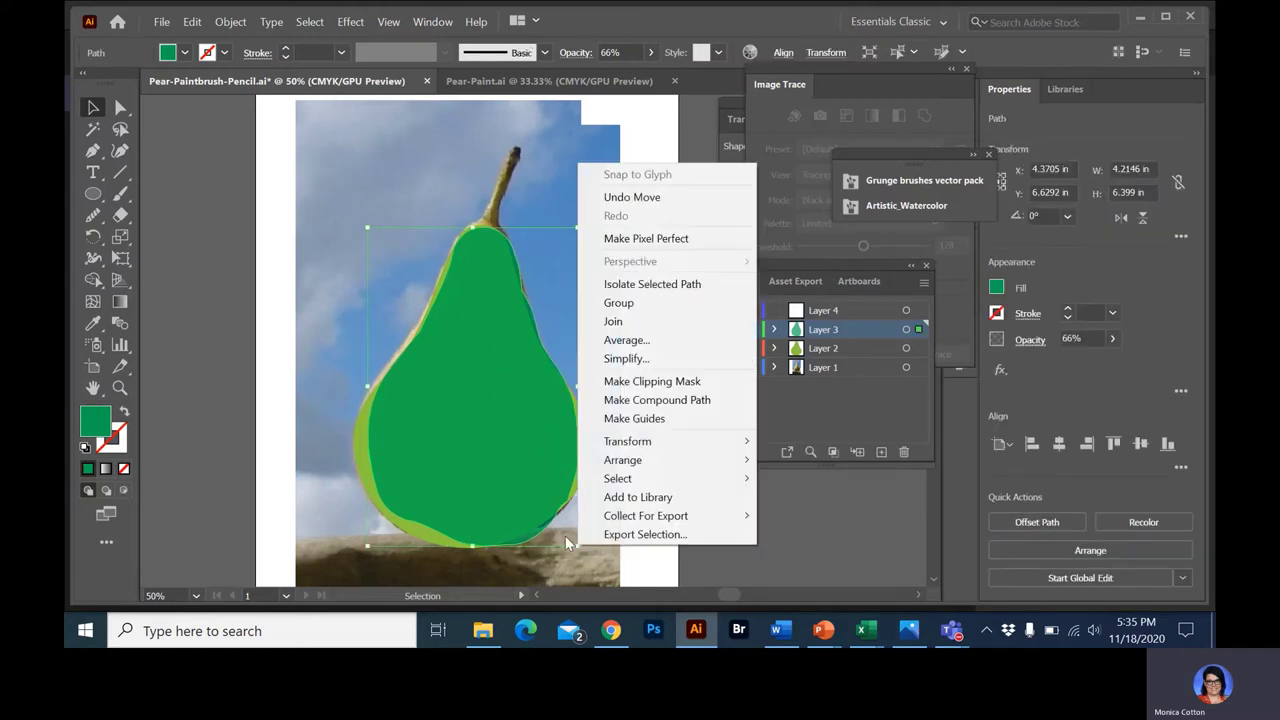
{"action": "left_click", "coordinate": [561, 532]}
{"action": "left_click", "coordinate": [527, 470]}
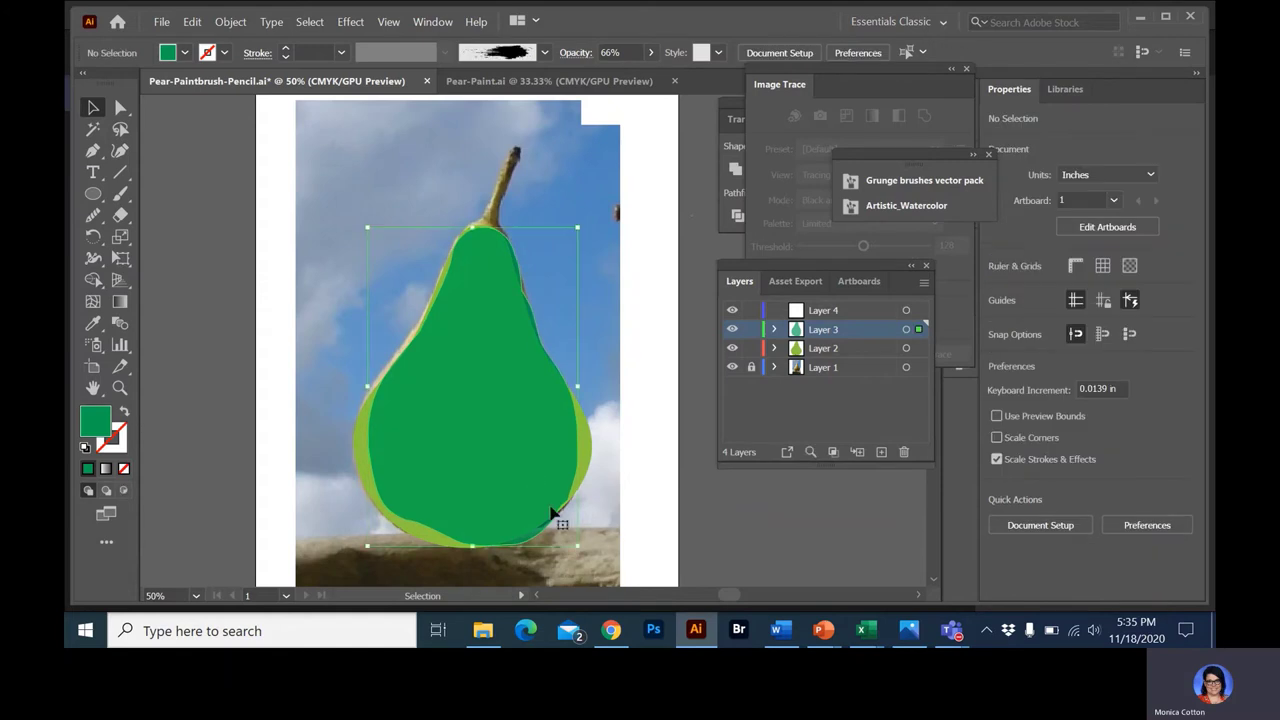
{"action": "left_click_drag", "start_coordinate": [578, 547], "coordinate": [564, 538]}
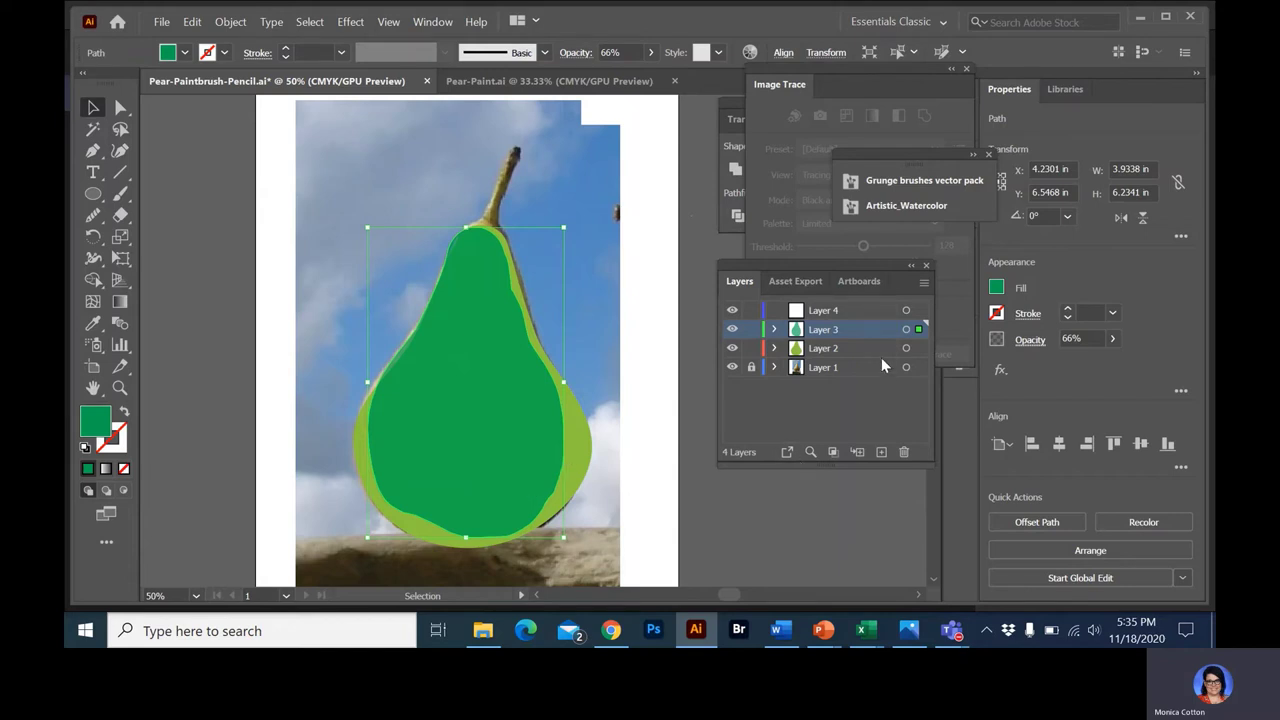
Try a solid brush from the Grunge brushes vector pack while the dark green pear is still selected, and undo it
{"action": "left_click", "coordinate": [818, 312]}
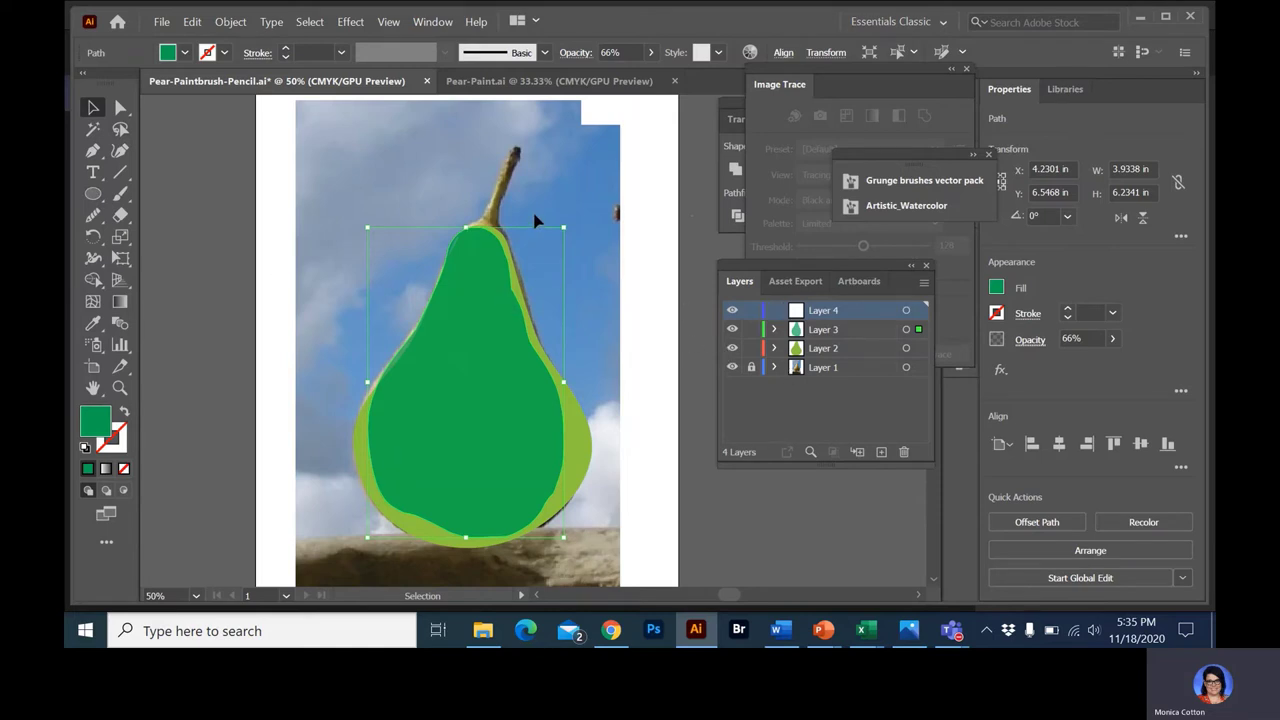
{"action": "left_click", "coordinate": [121, 194]}
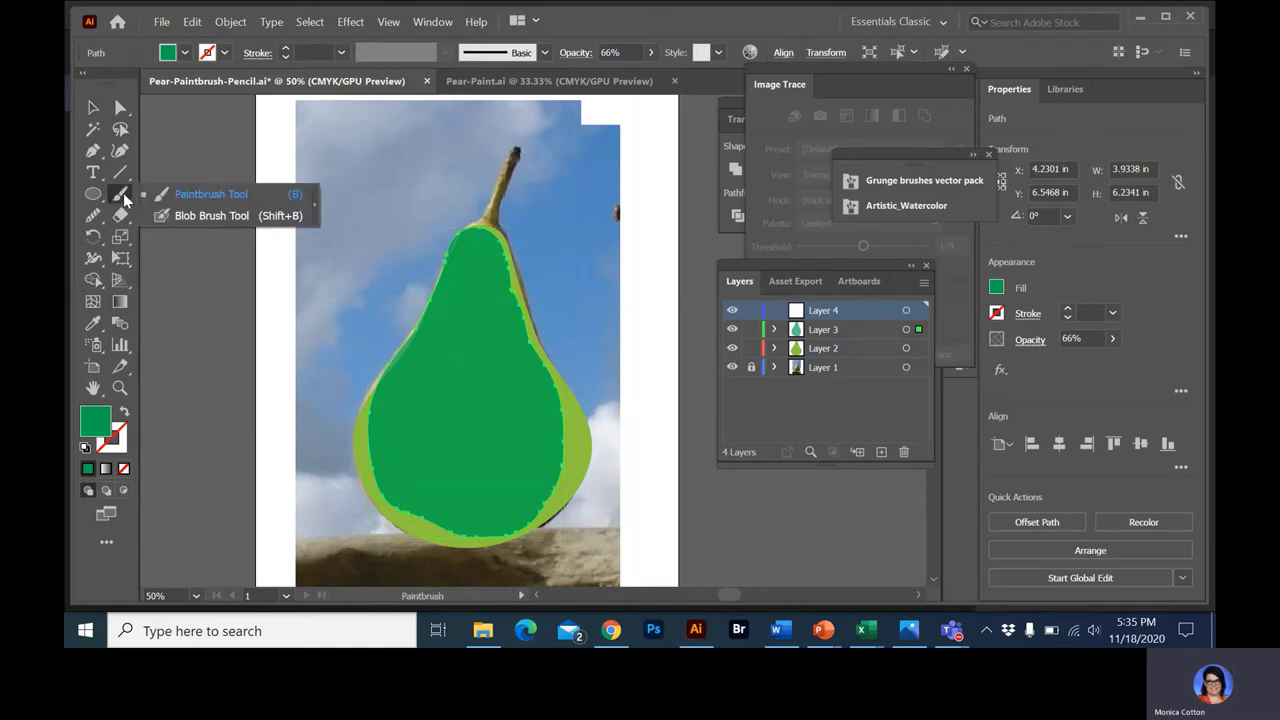
{"action": "left_click", "coordinate": [193, 199]}
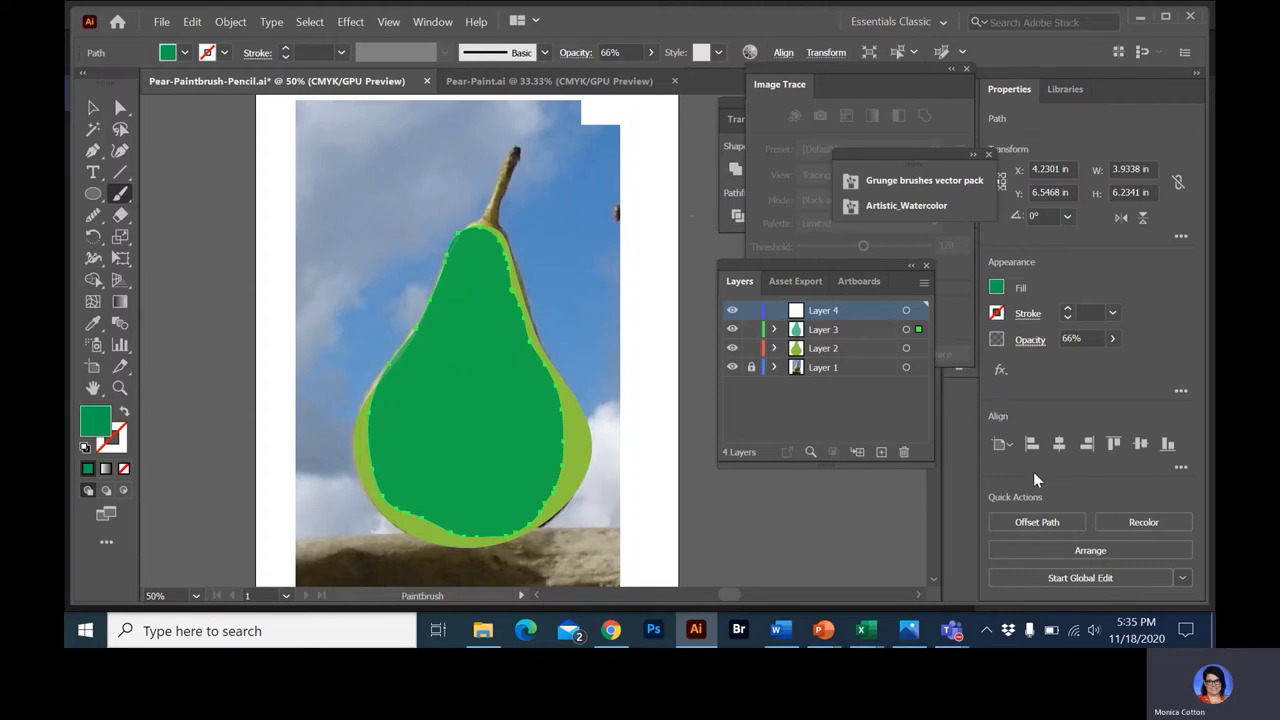
{"action": "left_click", "coordinate": [938, 182]}
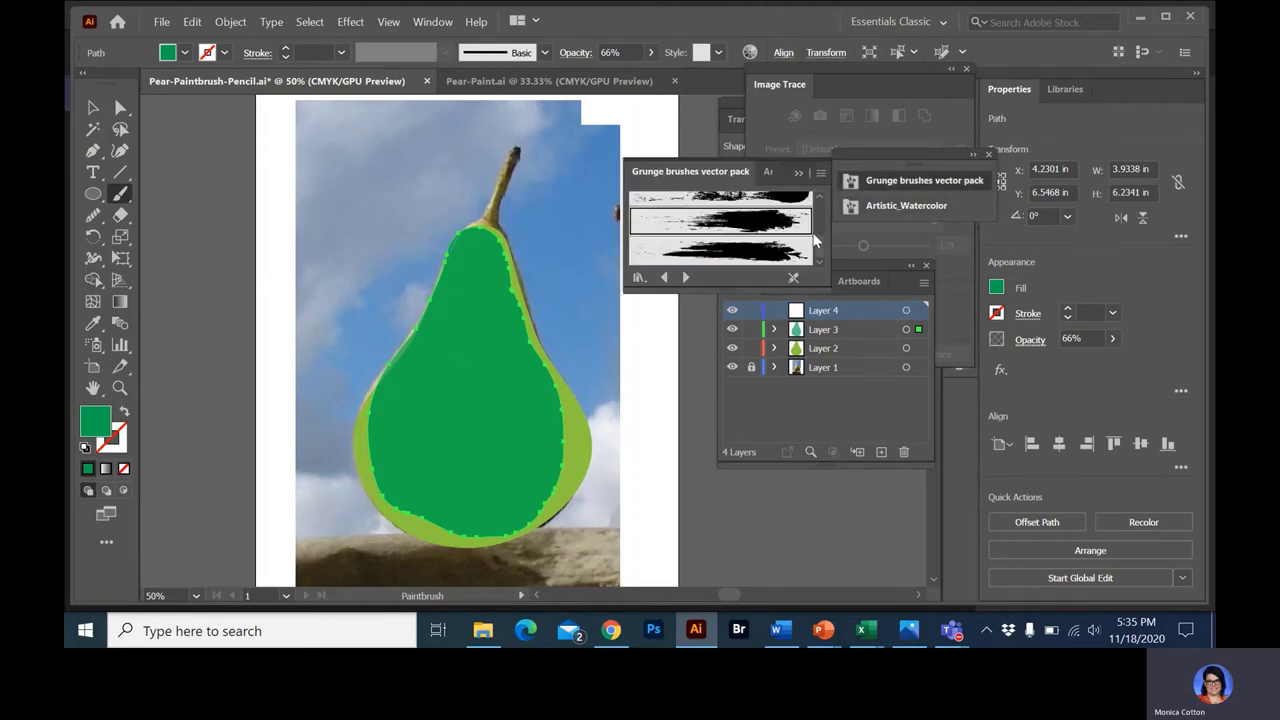
{"action": "scroll", "coordinate": [778, 231], "scroll_direction": "down", "scroll_amount": 2}
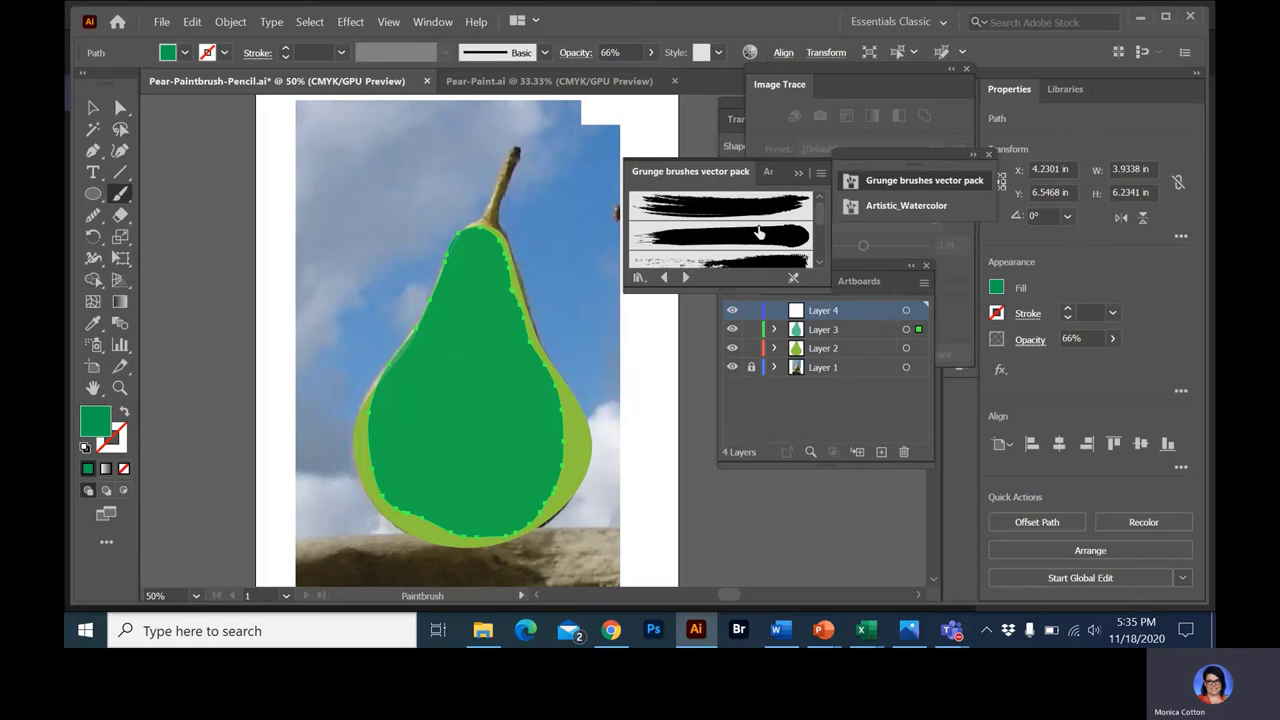
{"action": "left_click", "coordinate": [758, 232]}
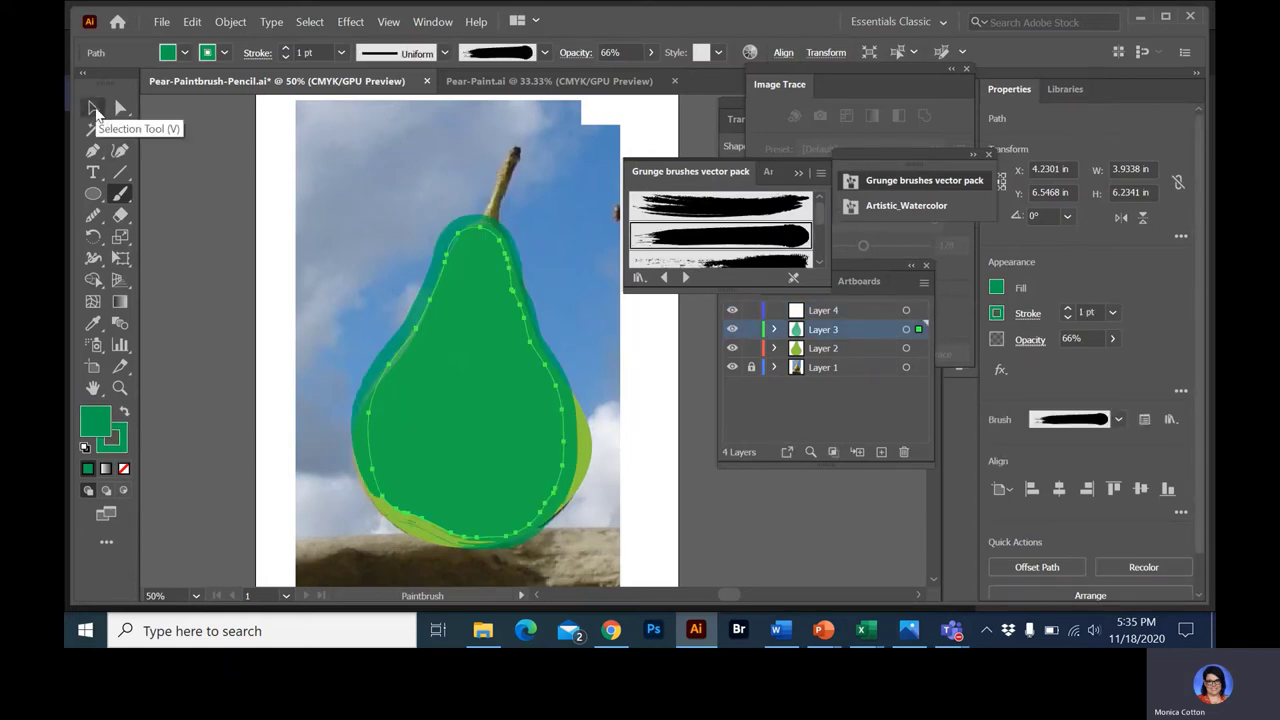
{"action": "key", "text": "ctrl+z"}
With the pear deselected, paint a rough grunge-brush stem stroke about 0.67 by 1.20 in on Layer 3 and hide the photo on Layer 1
{"action": "left_click", "coordinate": [93, 108]}
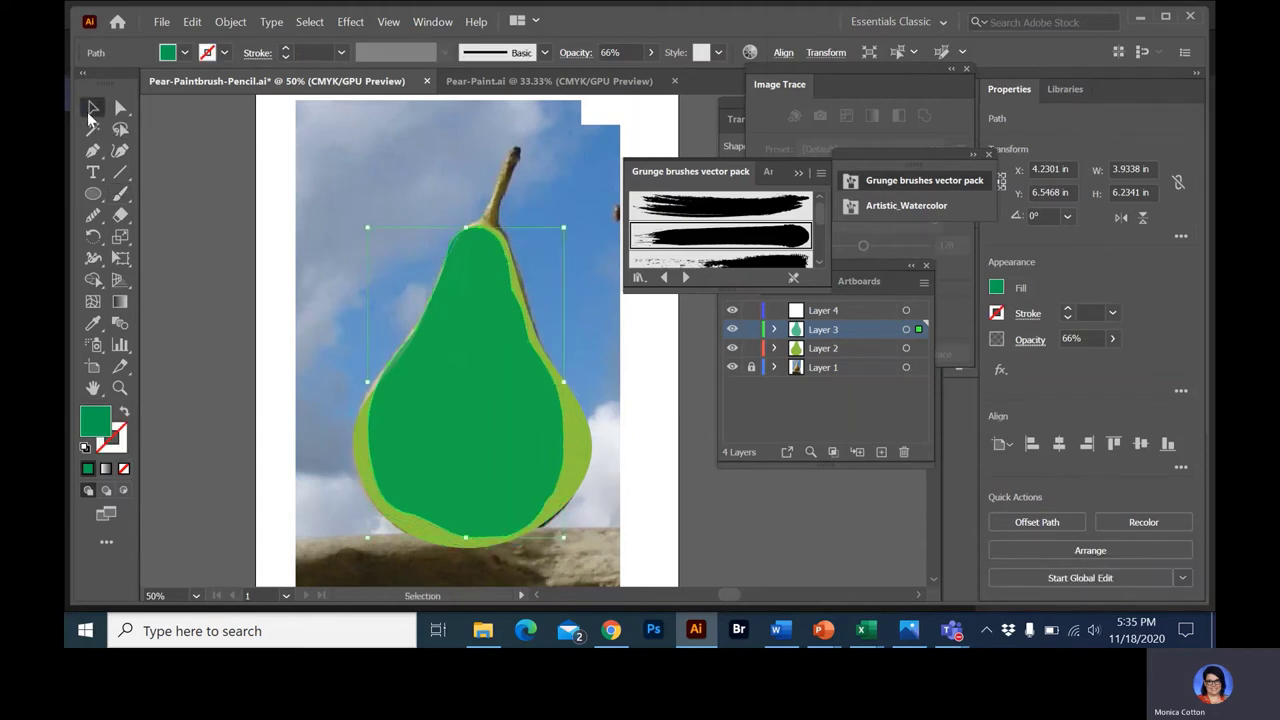
{"action": "left_click", "coordinate": [272, 172]}
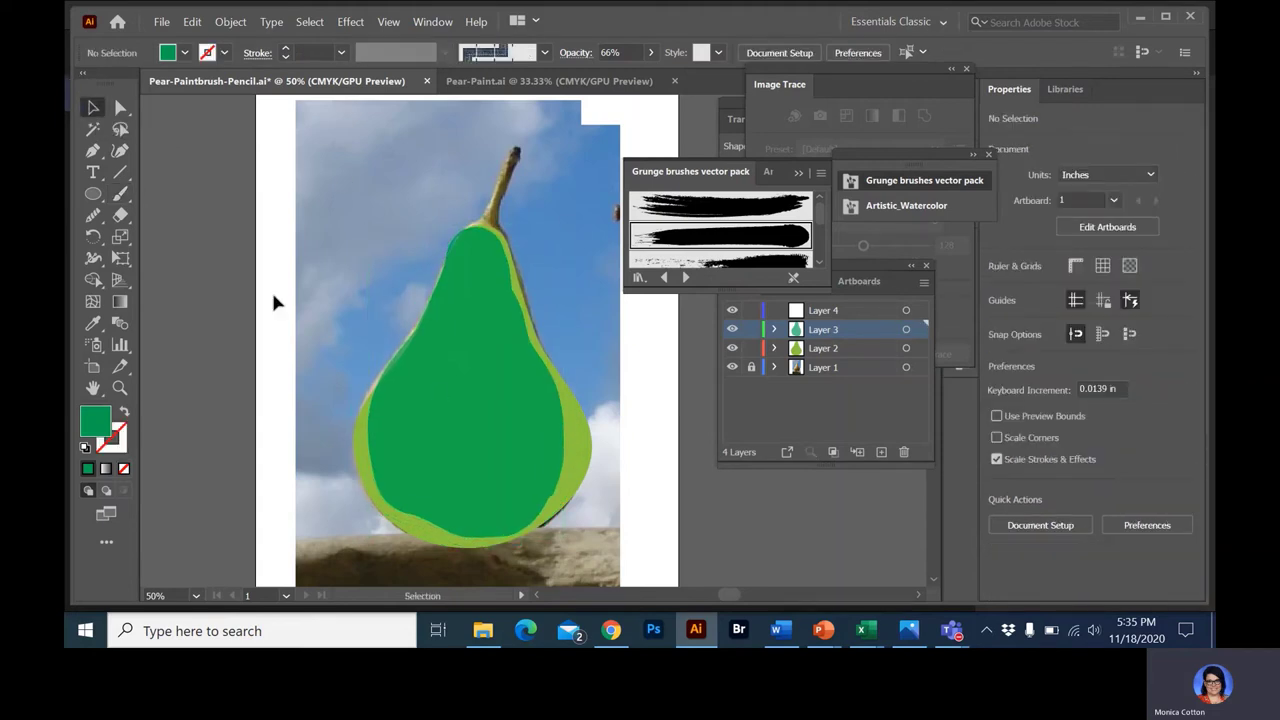
{"action": "left_click", "coordinate": [119, 193]}
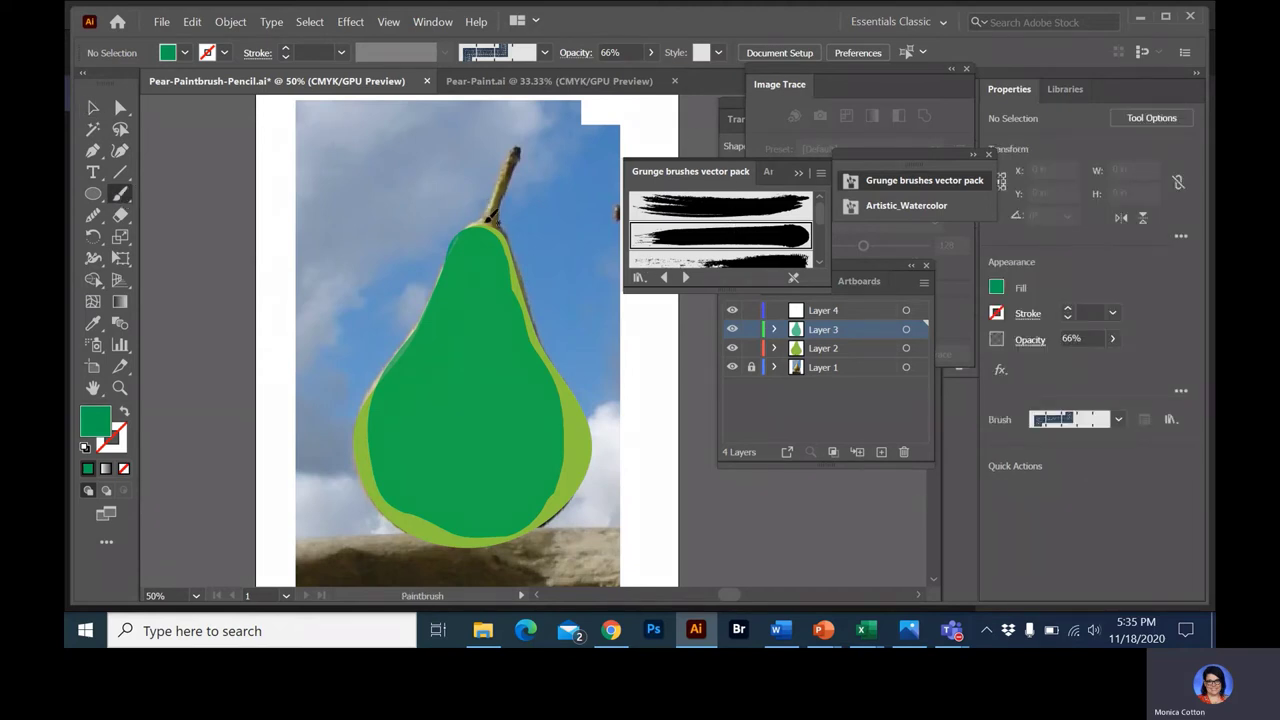
{"action": "left_click_drag", "start_coordinate": [489, 218], "coordinate": [556, 127]}
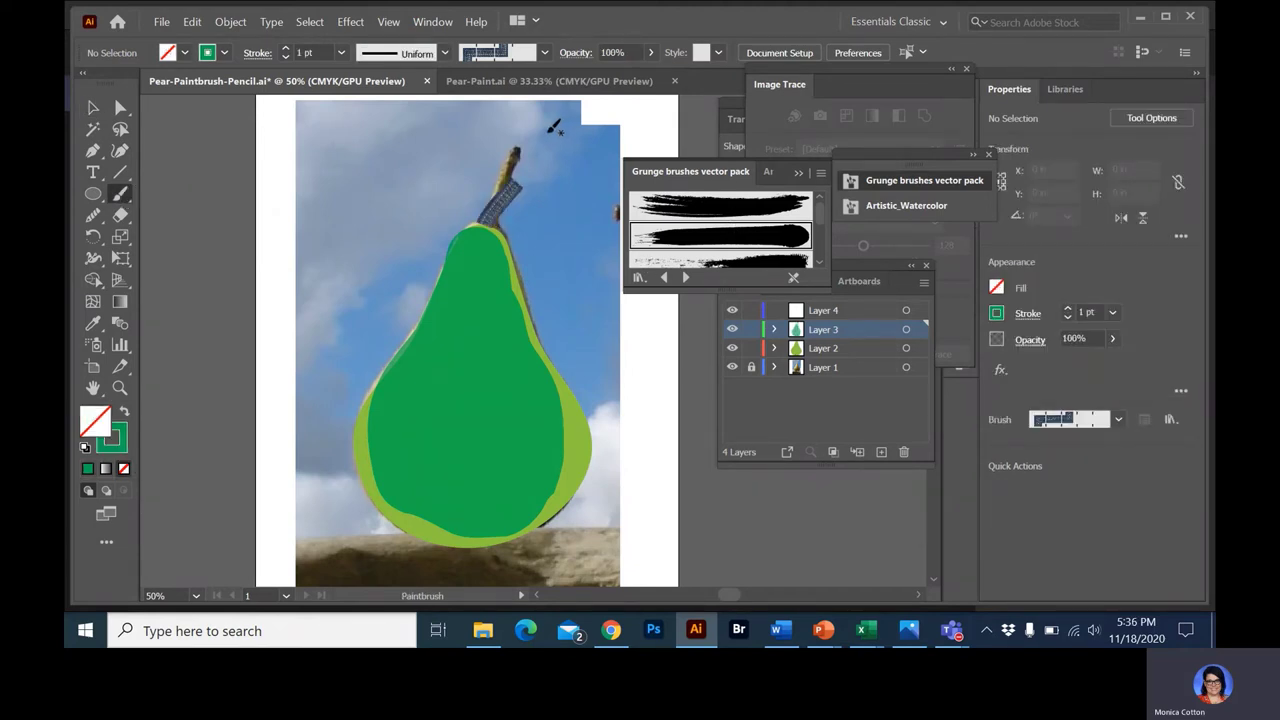
{"action": "key", "text": "ctrl+z"}
{"action": "left_click", "coordinate": [711, 258]}
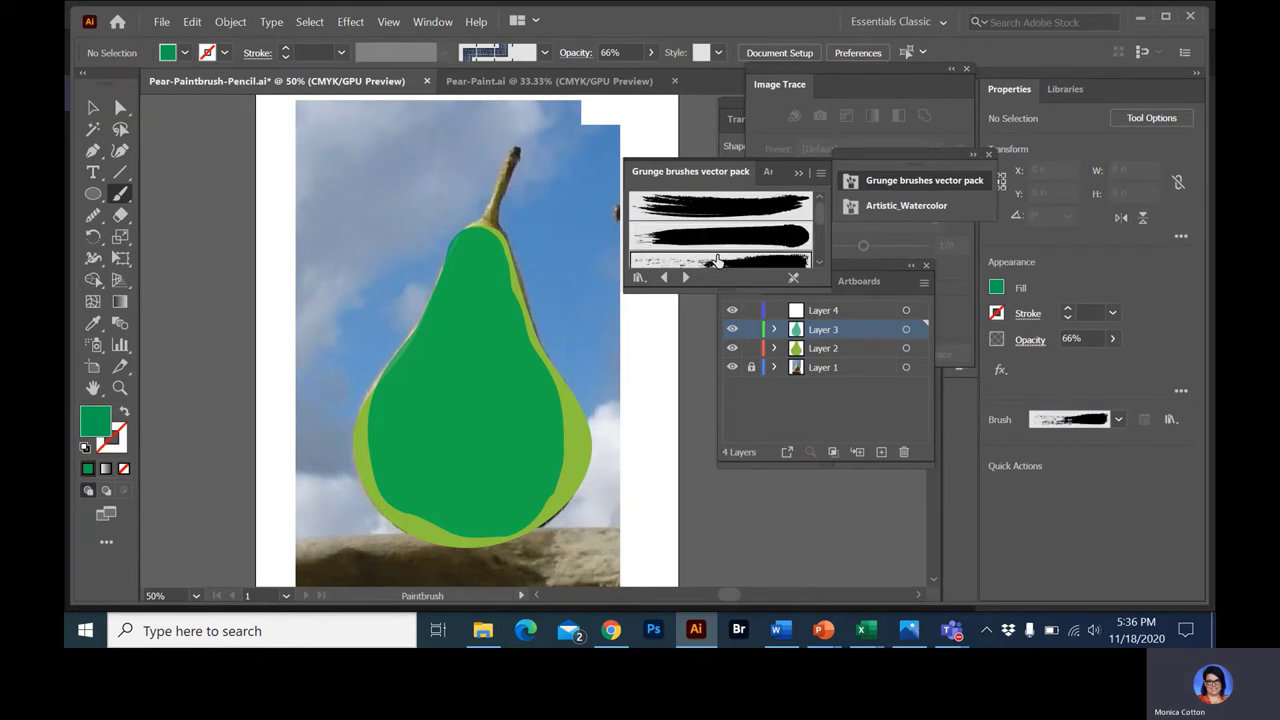
{"action": "left_click_drag", "start_coordinate": [500, 220], "coordinate": [532, 160]}
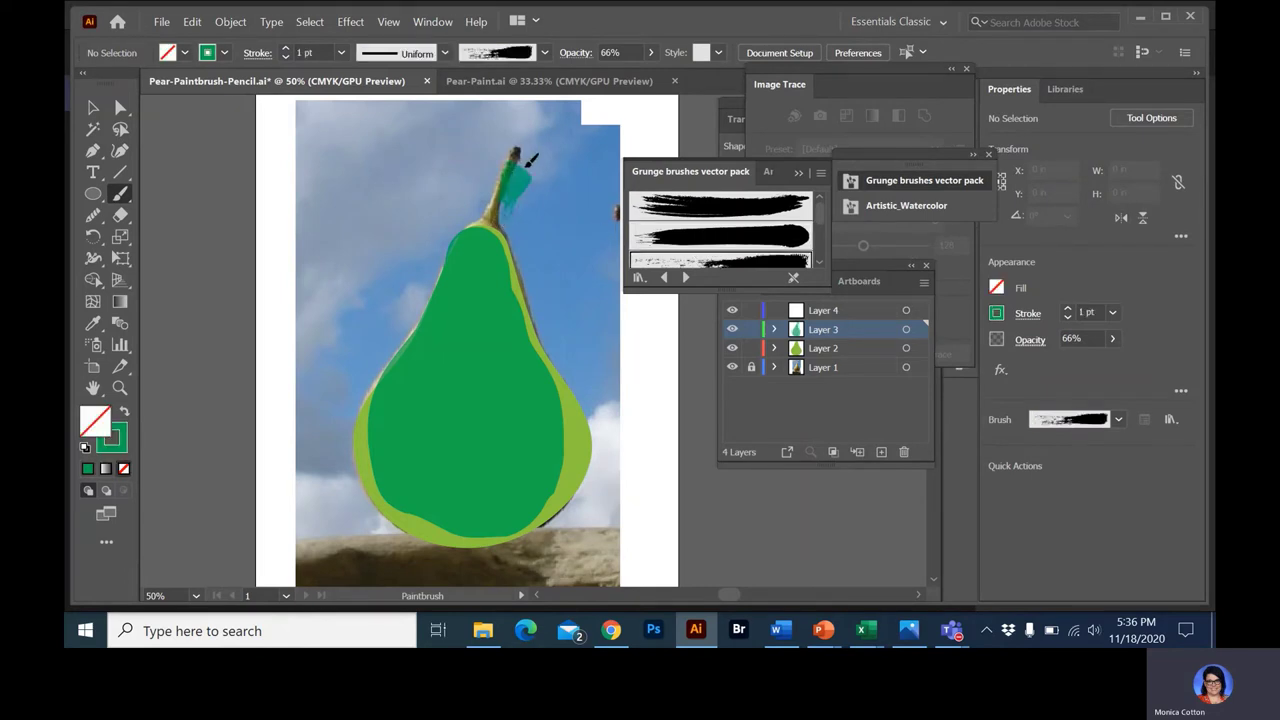
{"action": "left_click", "coordinate": [732, 367]}
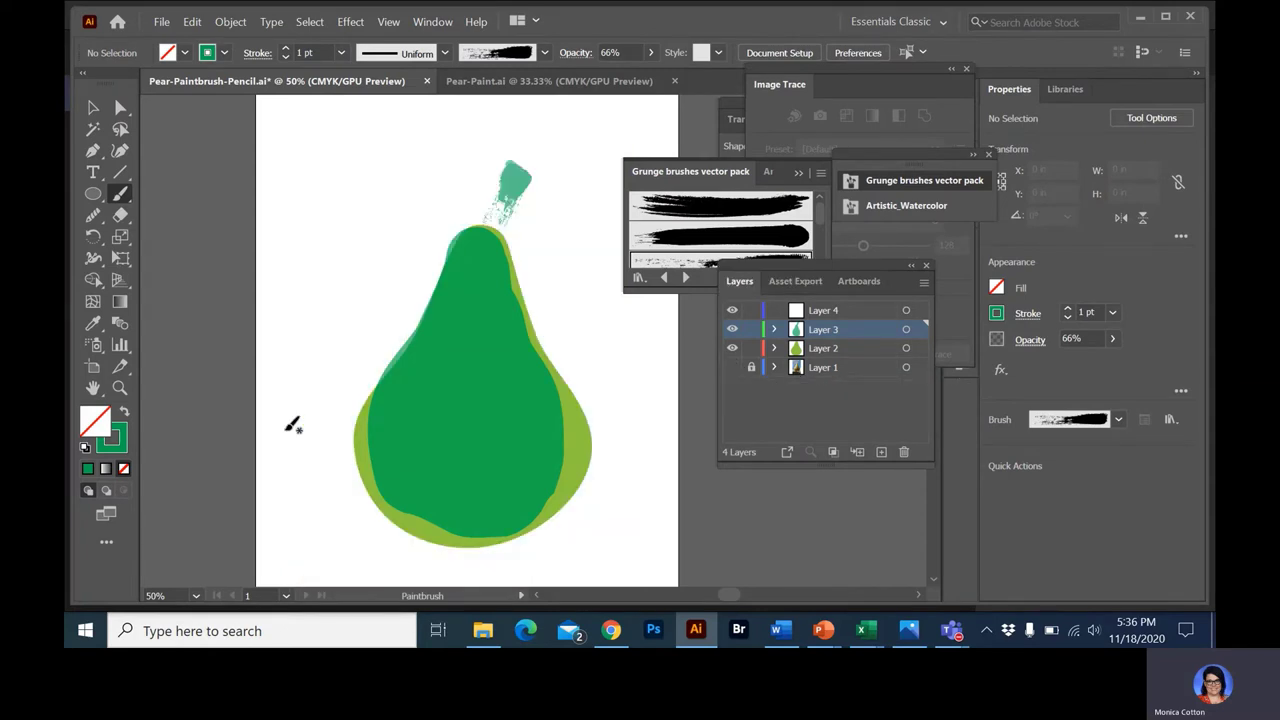
Recolor the stem stroke brown and move it left to about X 4.82 in so it sits above the pear's tip
{"action": "left_click", "coordinate": [95, 112]}
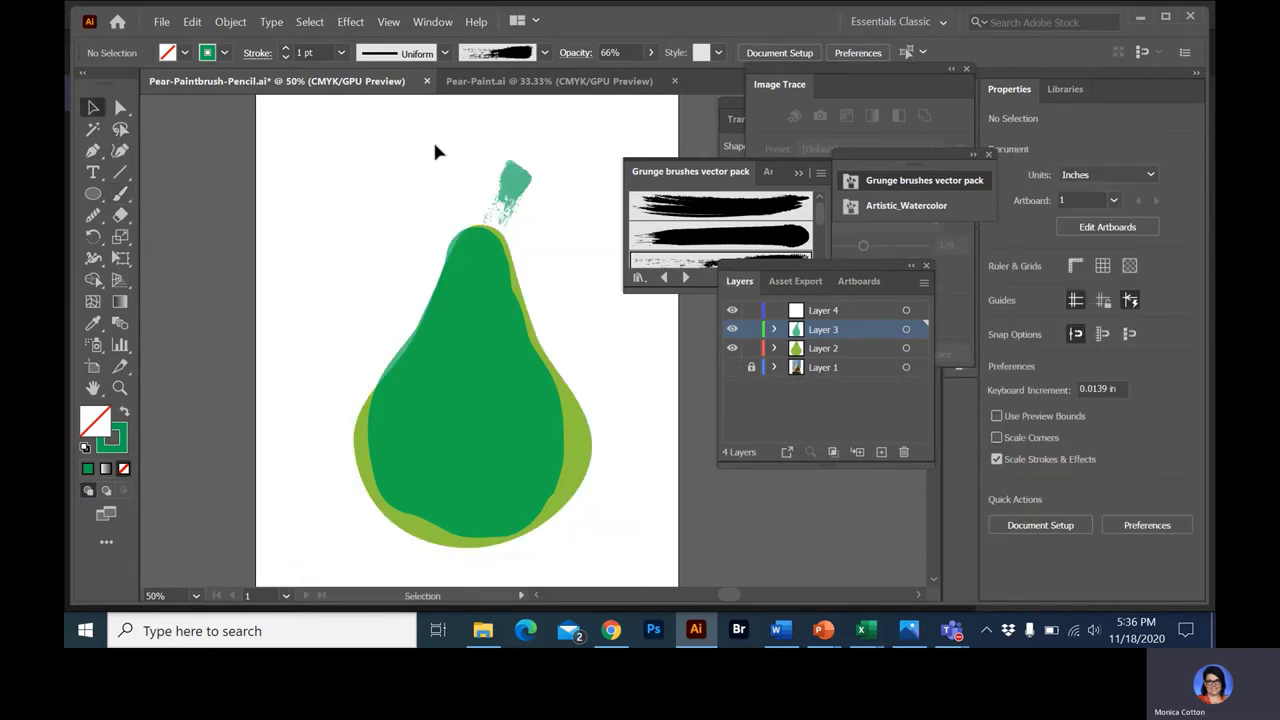
{"action": "left_click", "coordinate": [512, 180]}
{"action": "left_click", "coordinate": [225, 53]}
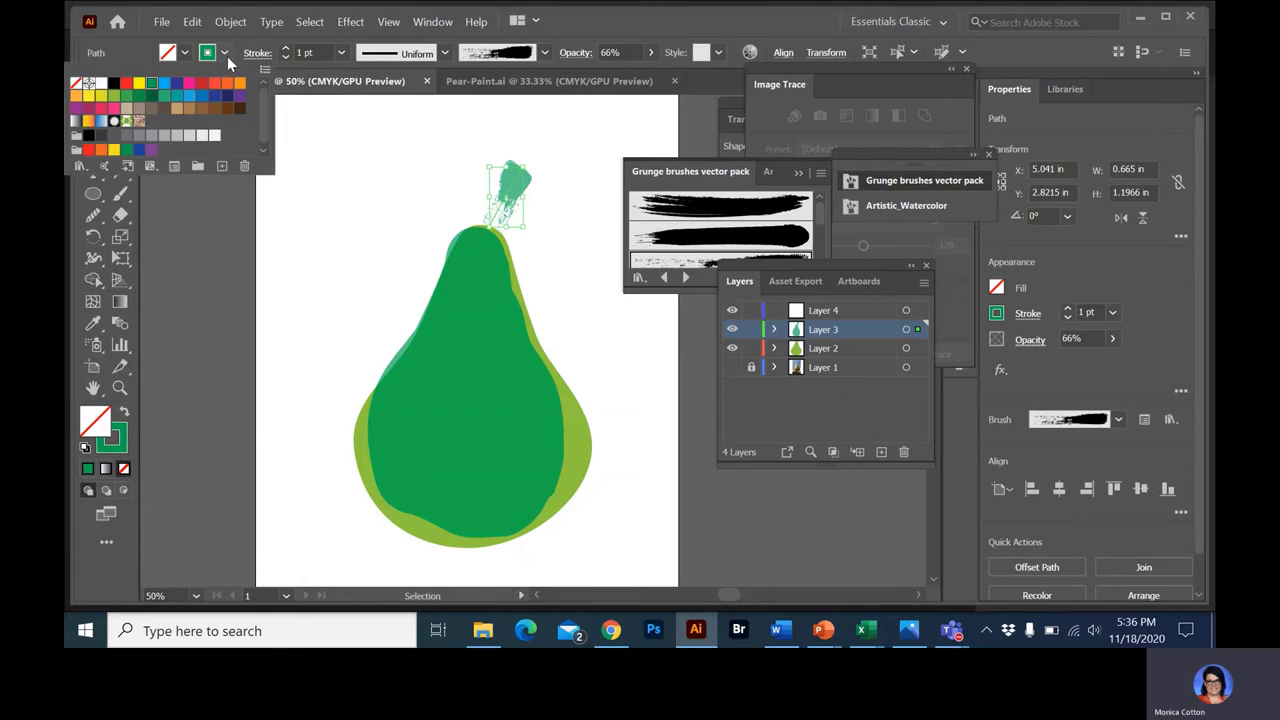
{"action": "left_click", "coordinate": [213, 108]}
{"action": "left_click", "coordinate": [617, 25]}
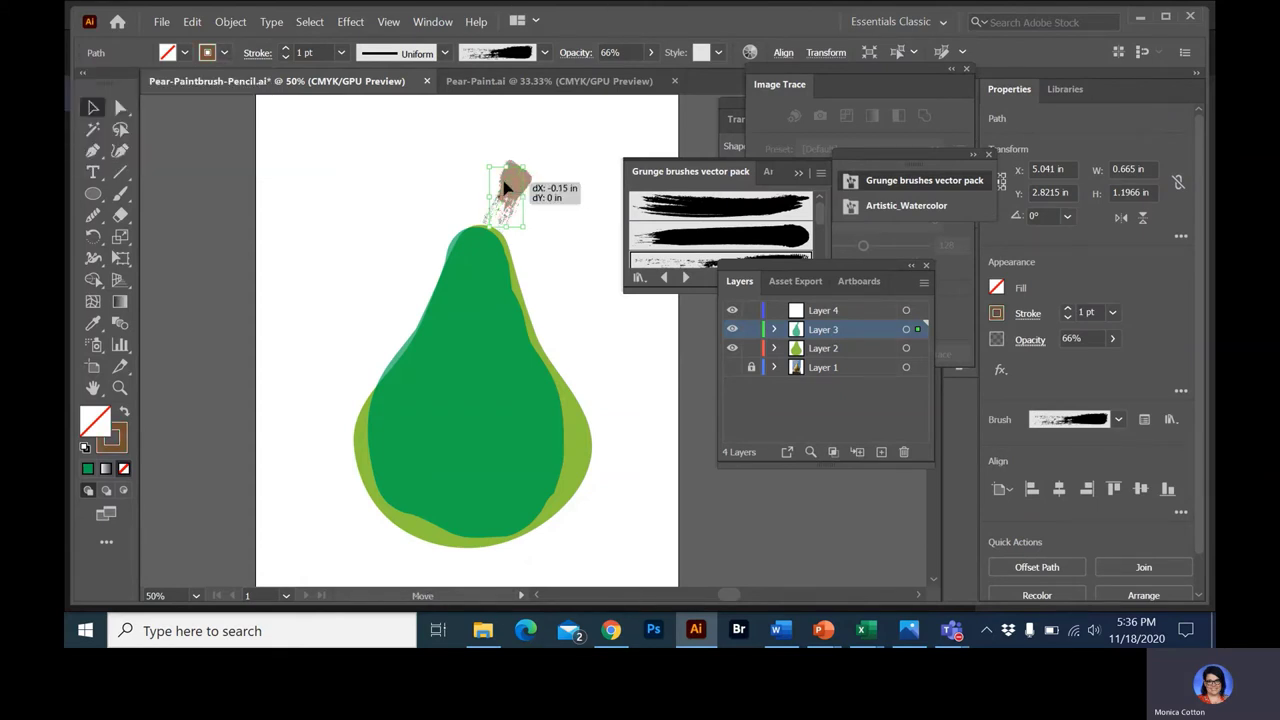
{"action": "left_click_drag", "start_coordinate": [511, 194], "coordinate": [503, 186]}
{"action": "left_click", "coordinate": [357, 177]}
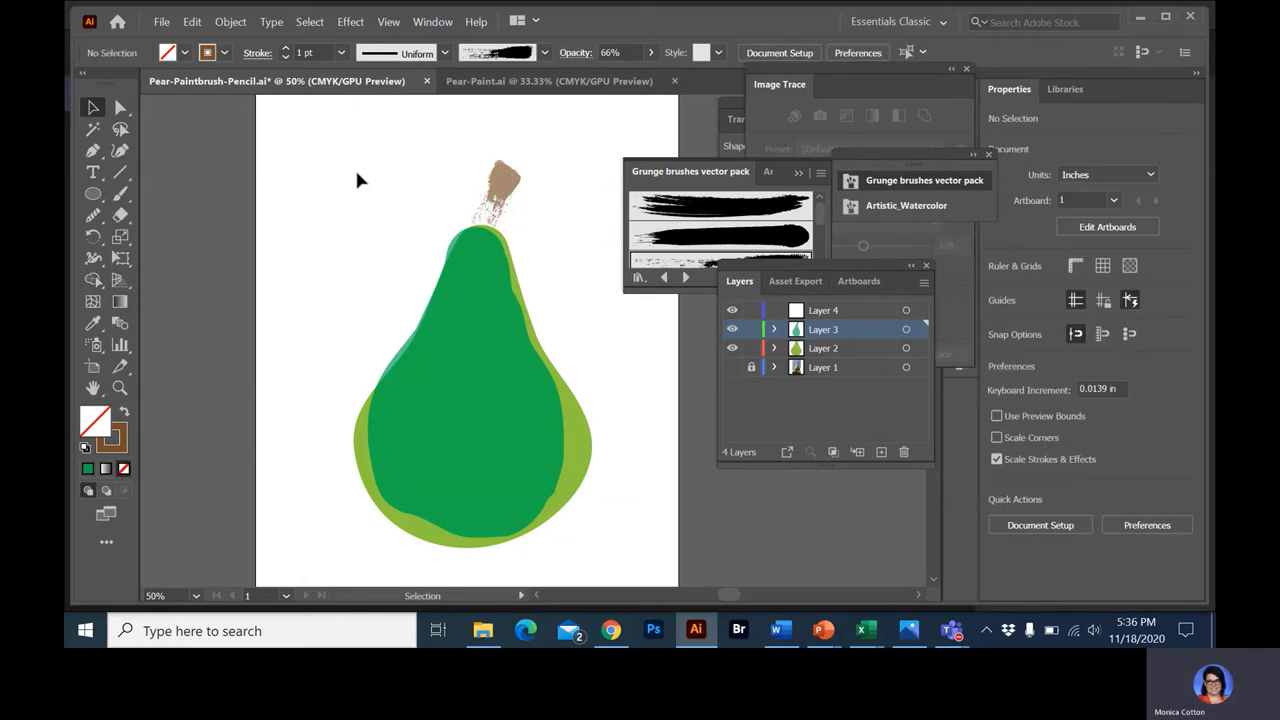
{"action": "left_click", "coordinate": [505, 185]}
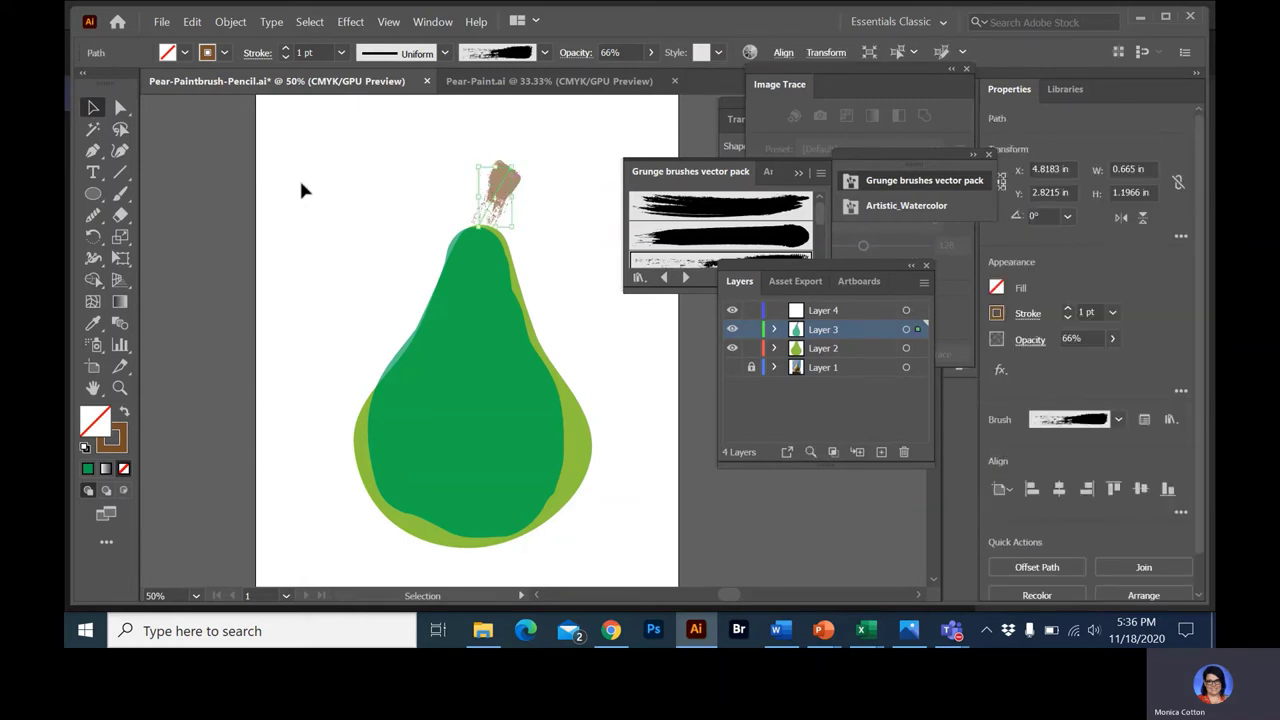
{"action": "left_click", "coordinate": [299, 183]}
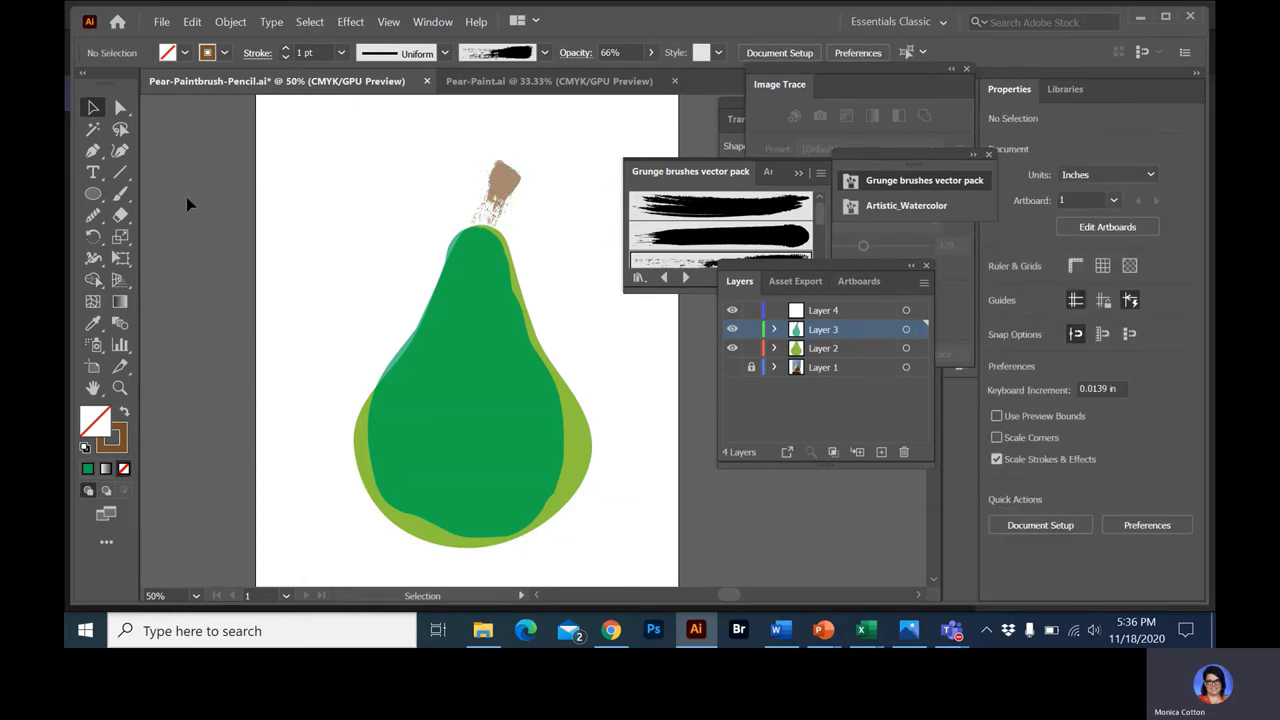
Paint a second stem stroke over the brown one in dark brown with a 0.5 pt weight
{"action": "left_click", "coordinate": [123, 193]}
{"action": "left_click", "coordinate": [222, 53]}
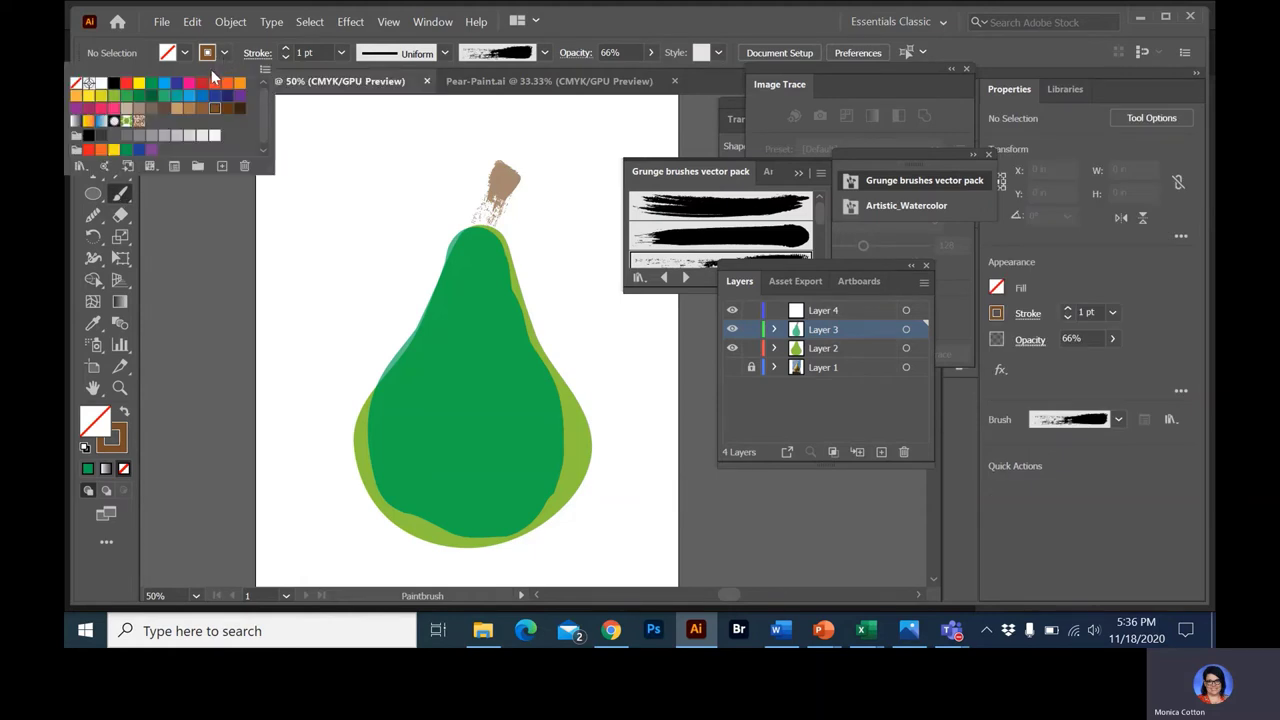
{"action": "left_click", "coordinate": [238, 108]}
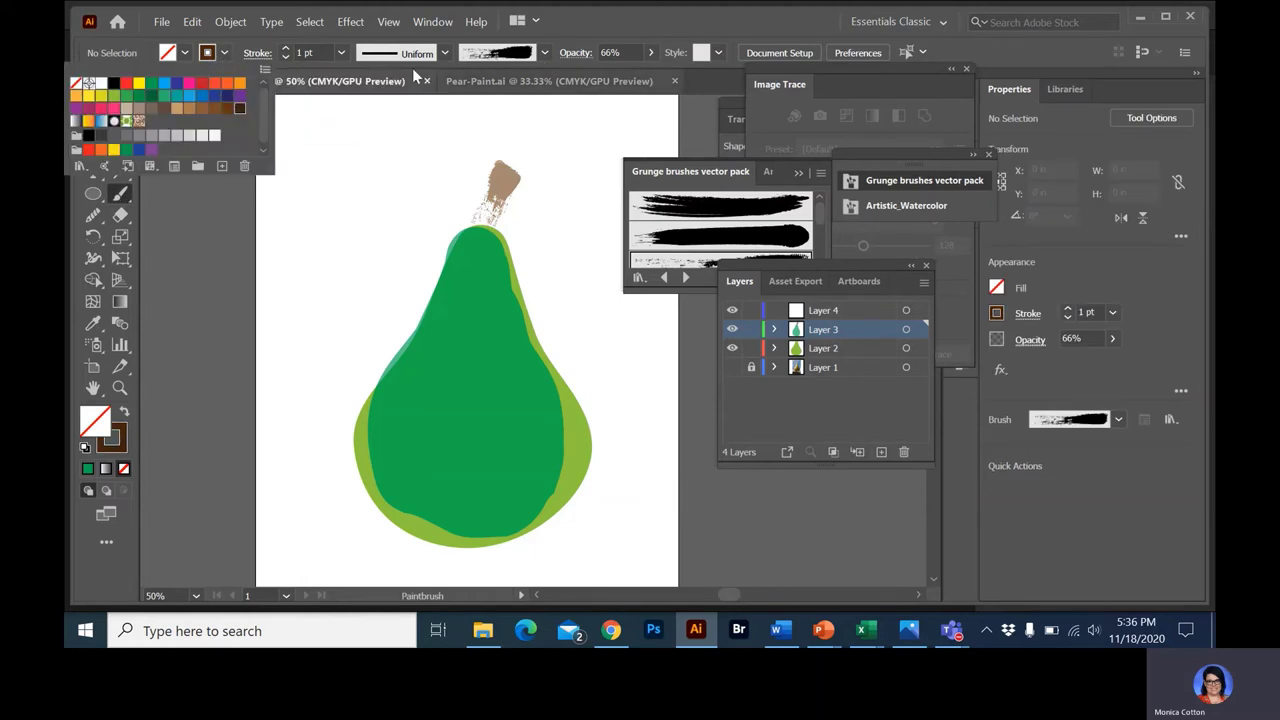
{"action": "left_click", "coordinate": [285, 58]}
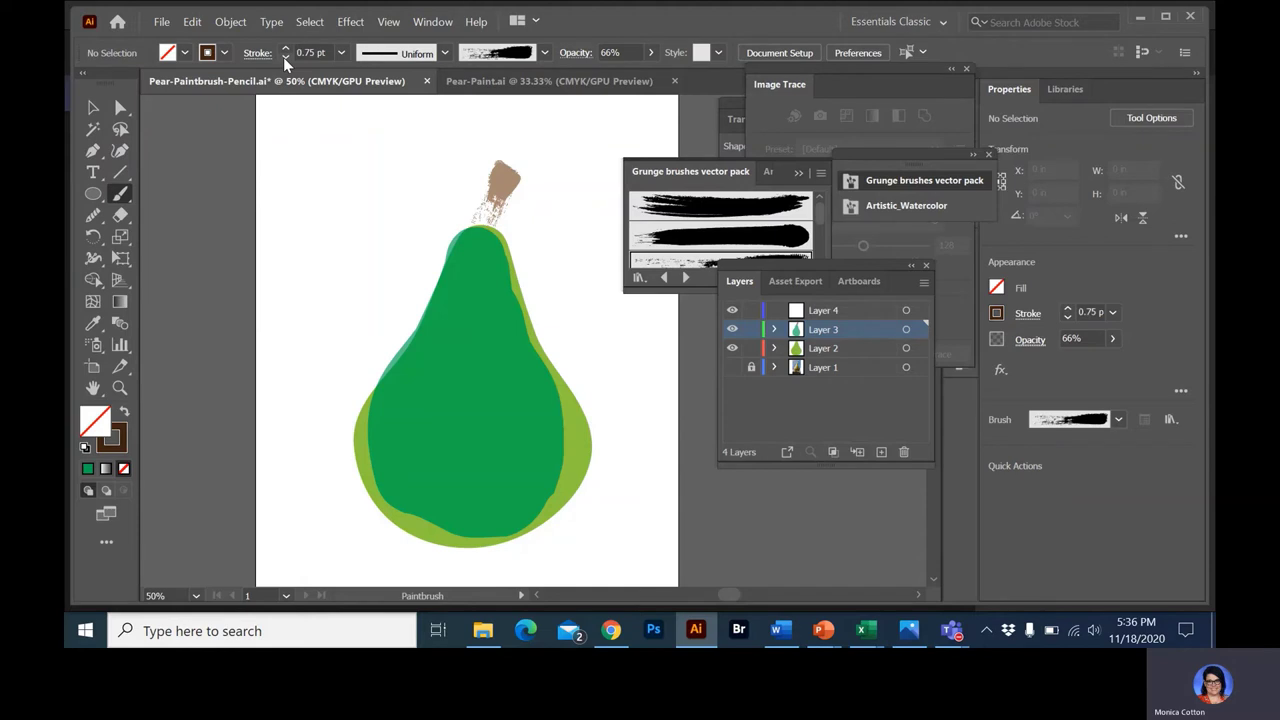
{"action": "left_click", "coordinate": [285, 57]}
{"action": "mouse_move", "coordinate": [488, 230]}
{"action": "left_mouse_down"}
{"action": "mouse_move", "coordinate": [481, 228]}
{"action": "mouse_move", "coordinate": [508, 171]}
{"action": "left_mouse_up"}
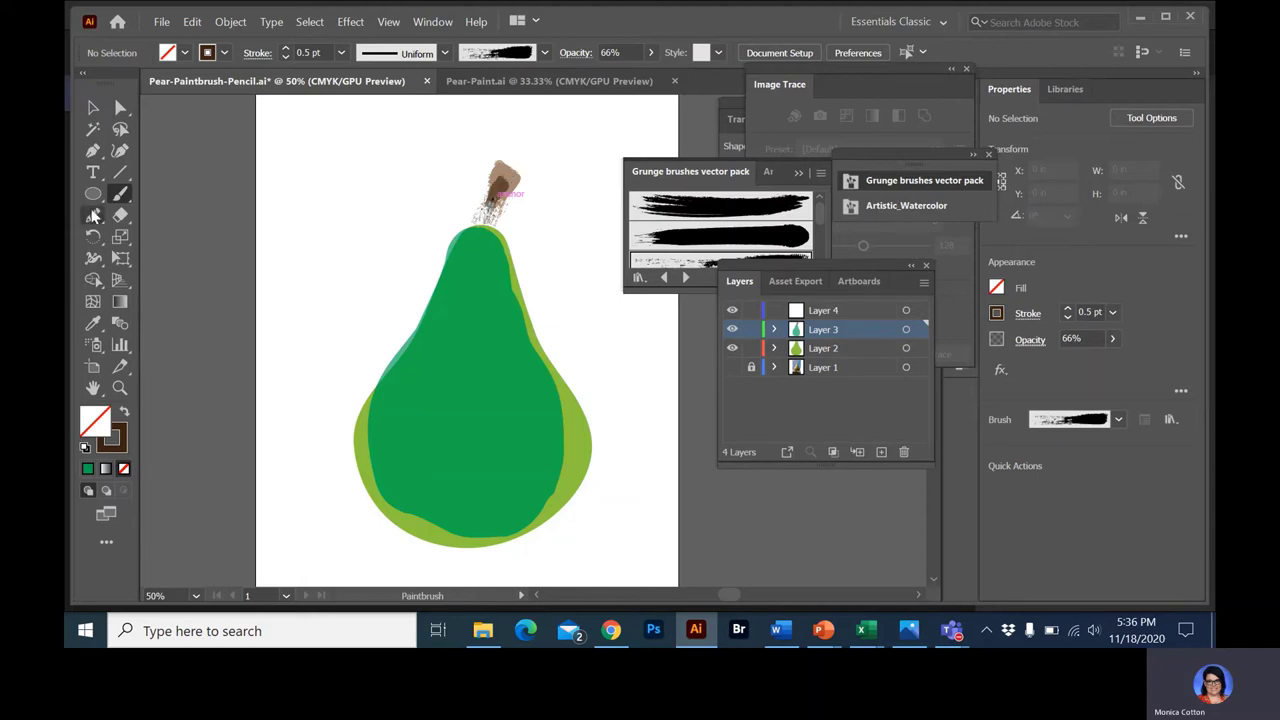
{"action": "left_click", "coordinate": [93, 108]}
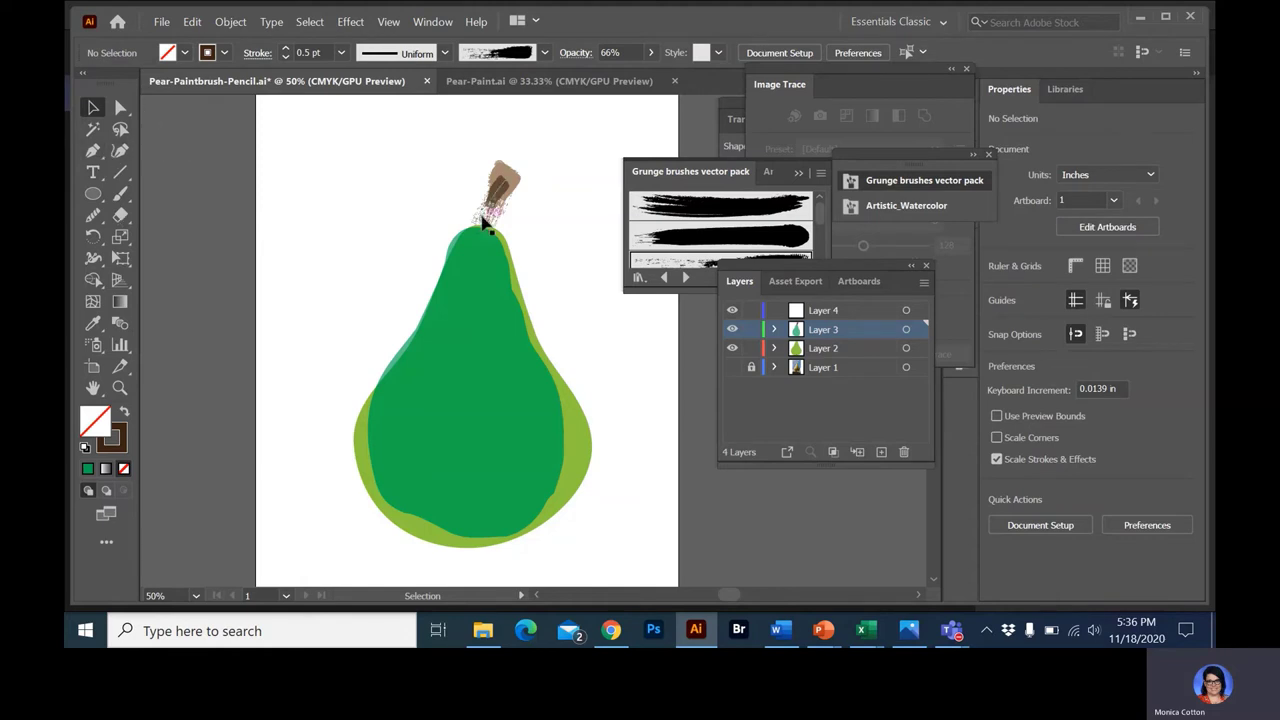
{"action": "left_click", "coordinate": [223, 53]}
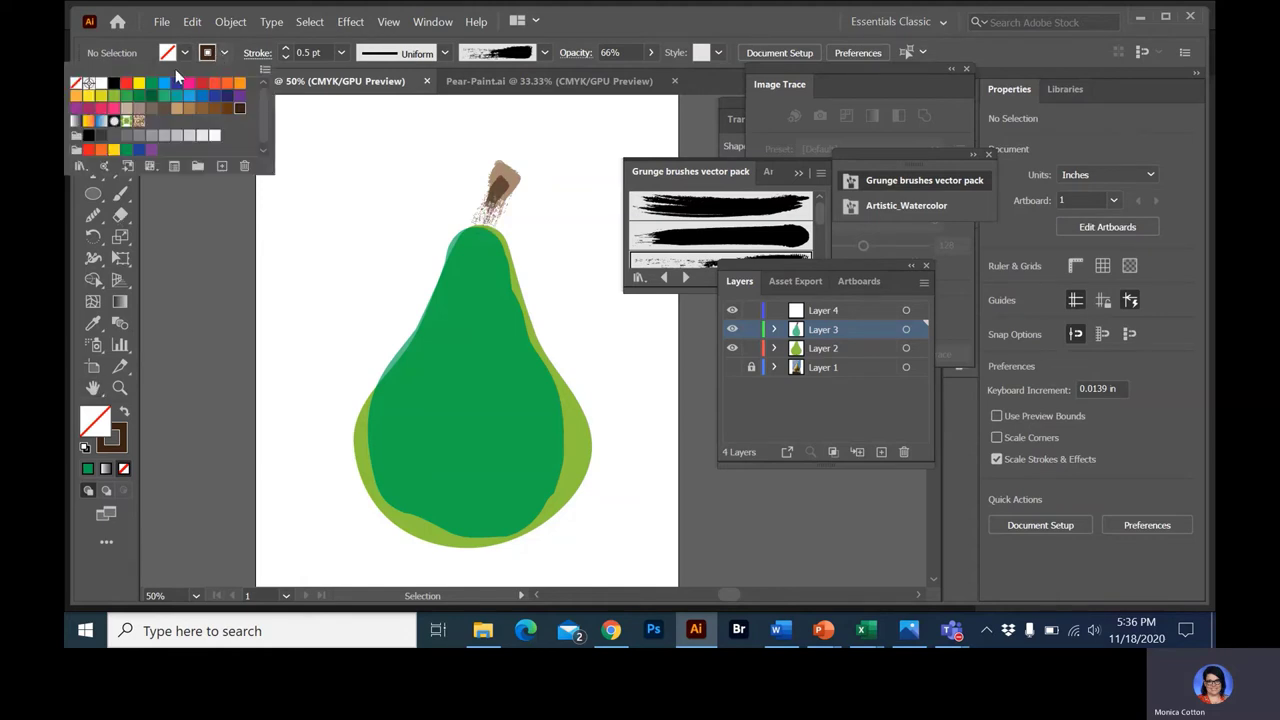
{"action": "left_click", "coordinate": [101, 83]}
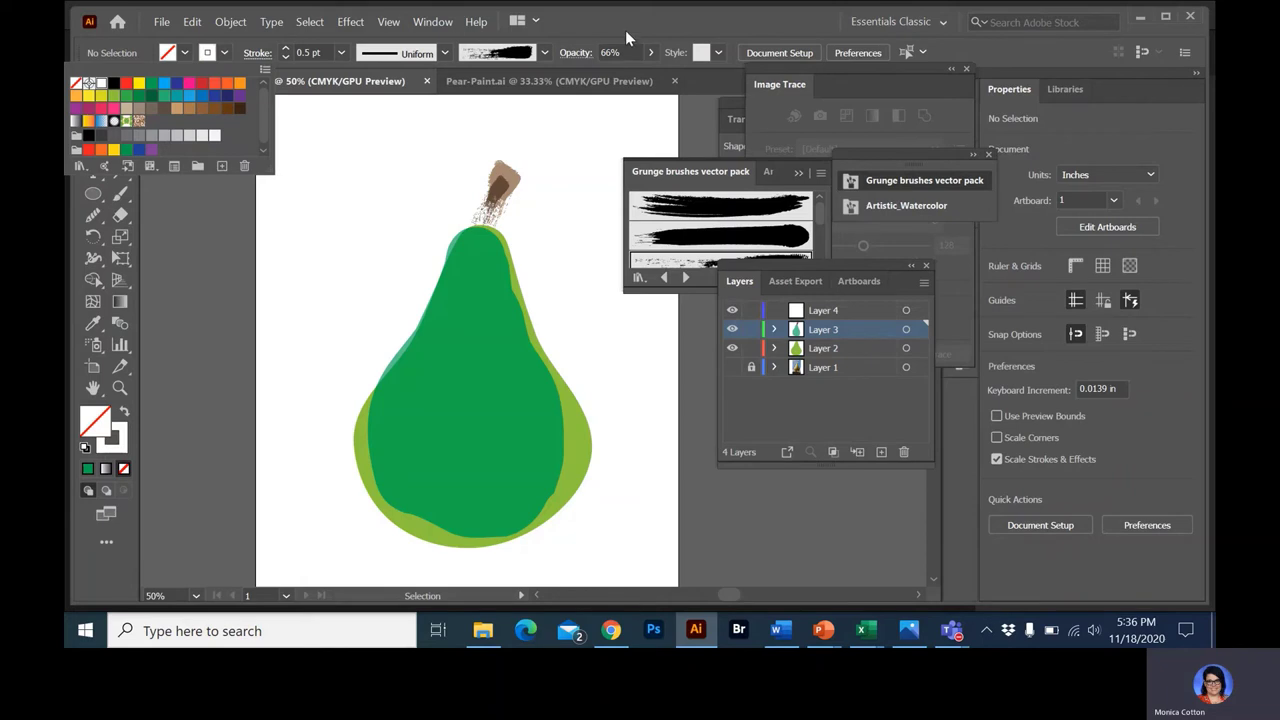
{"action": "left_click", "coordinate": [285, 56]}
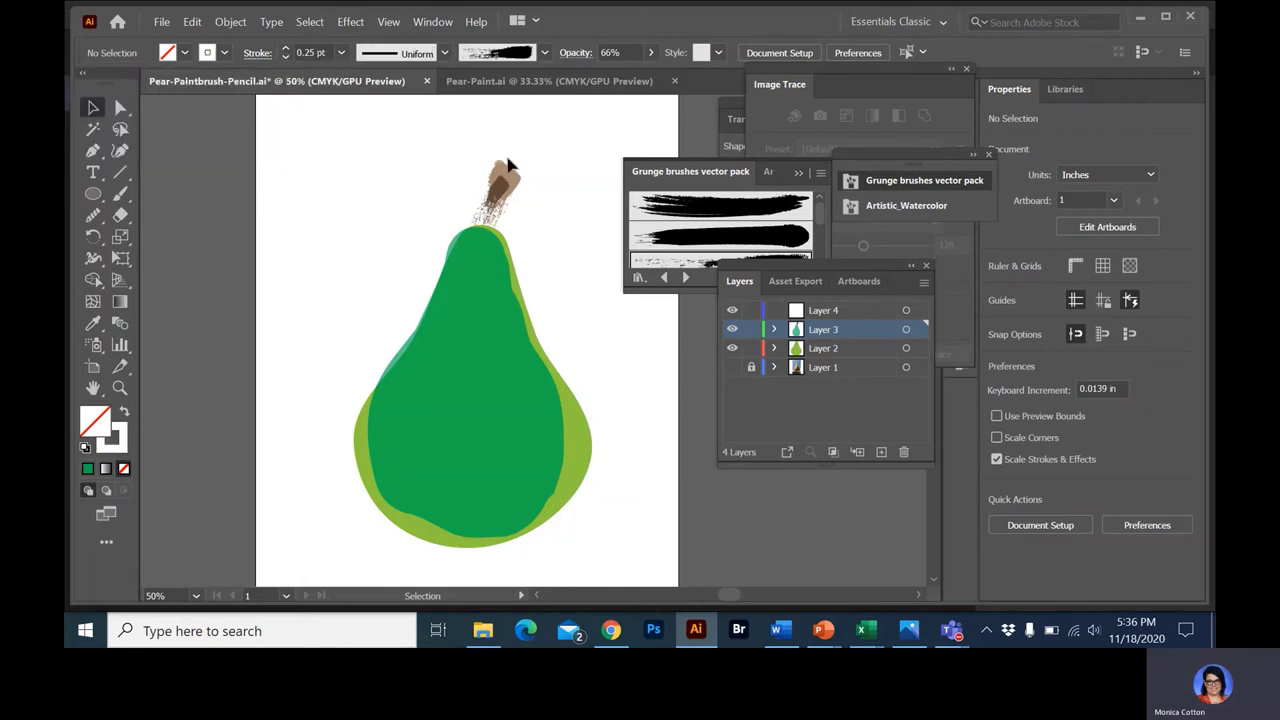
Make the empty Layer 4 the active layer and lock Layers 3 and 2
{"action": "mouse_move", "coordinate": [495, 190]}
{"action": "left_mouse_down"}
{"action": "mouse_move", "coordinate": [514, 168]}
{"action": "mouse_move", "coordinate": [505, 174]}
{"action": "left_mouse_up"}
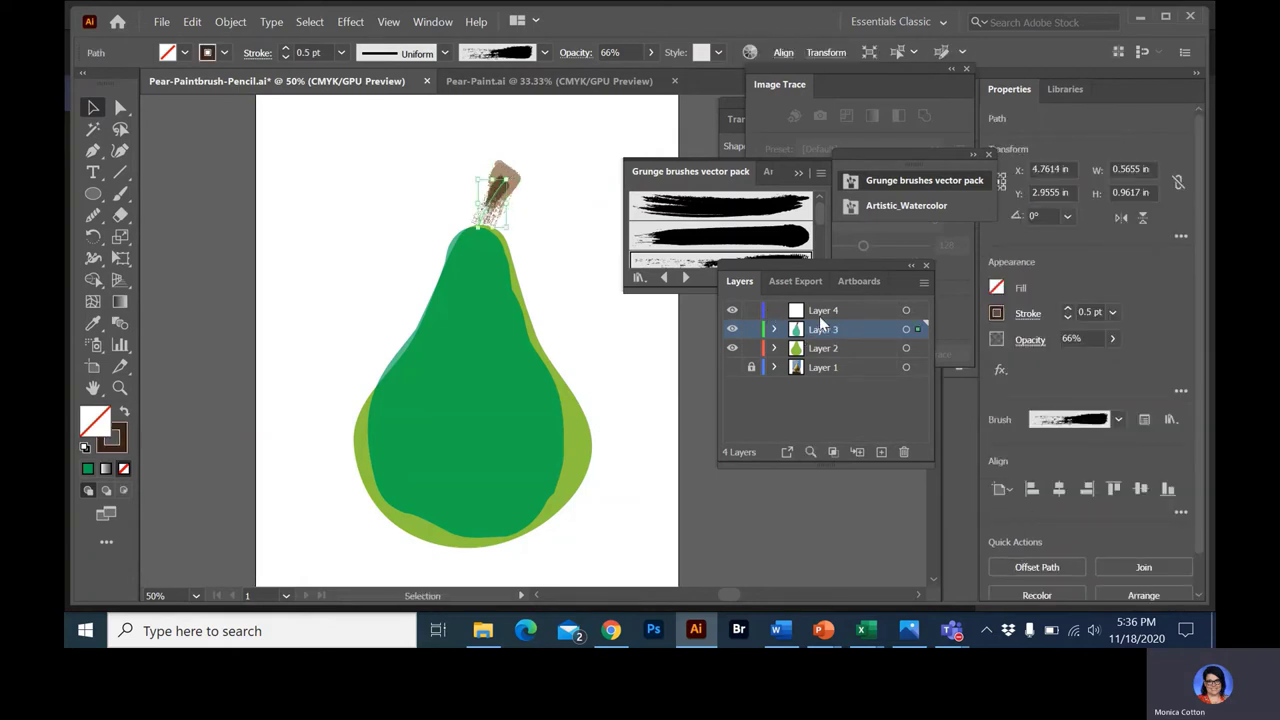
{"action": "left_click", "coordinate": [797, 311]}
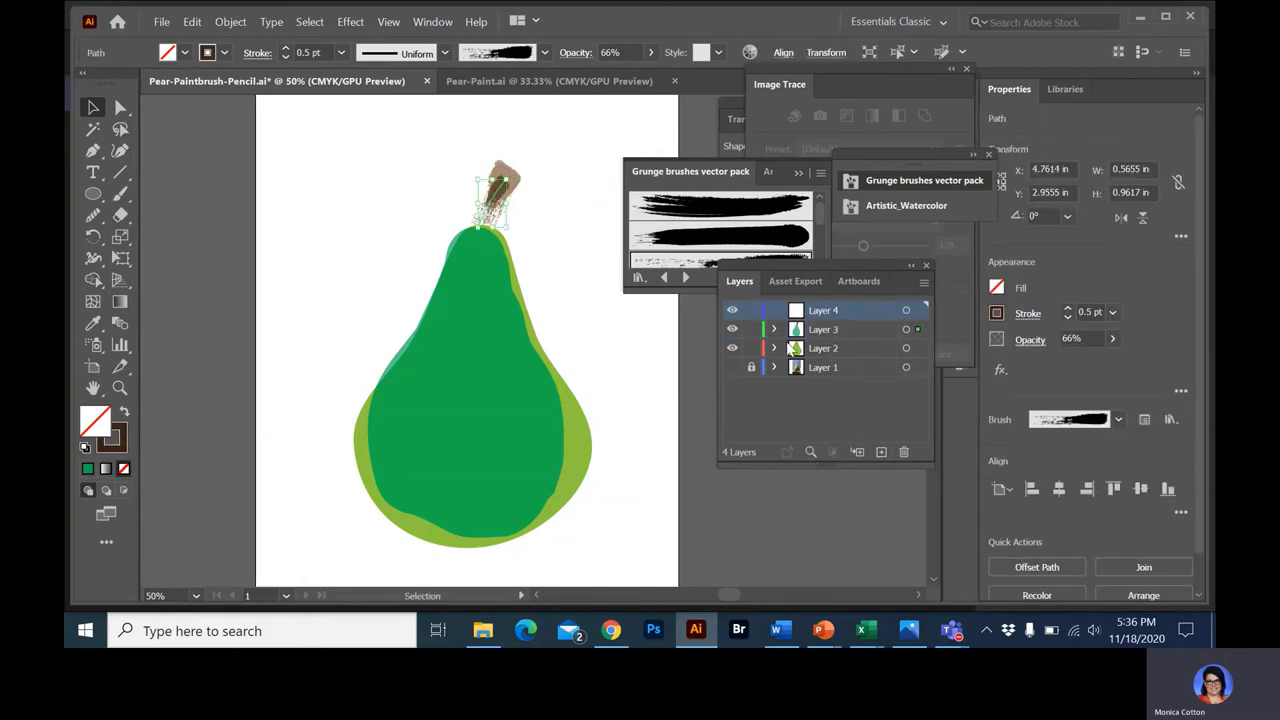
{"action": "left_click", "coordinate": [772, 330]}
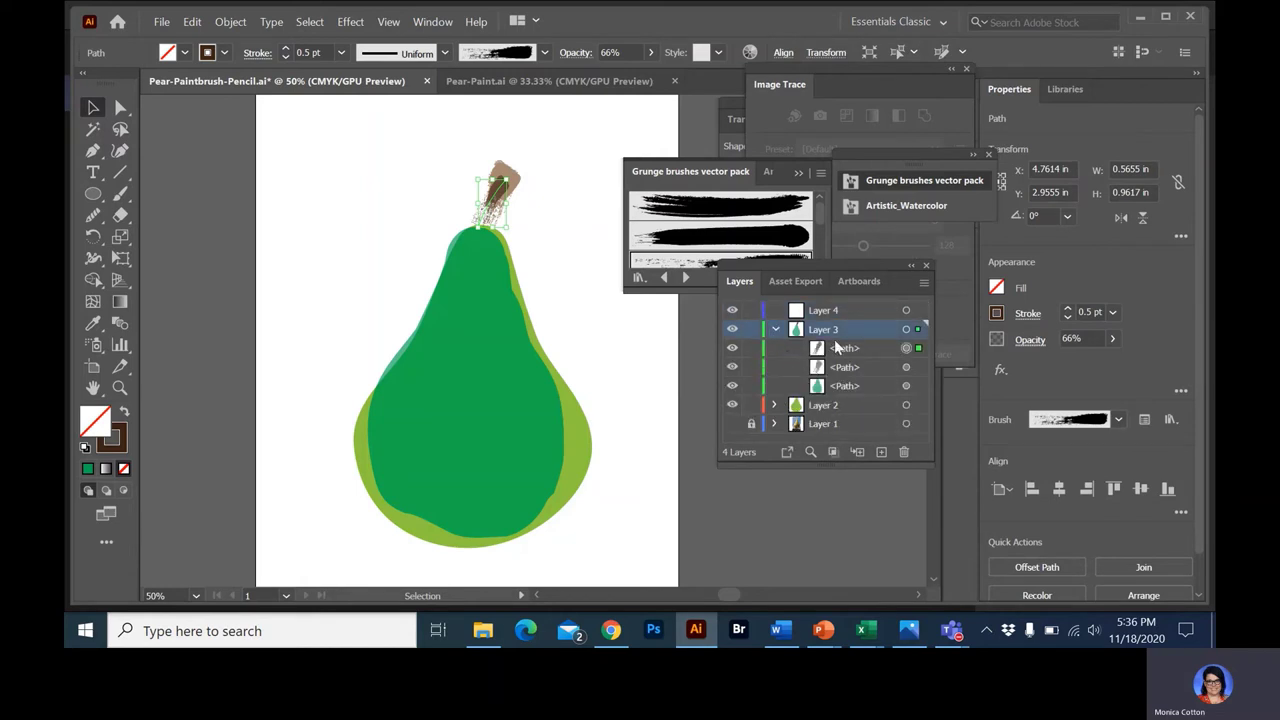
{"action": "left_click", "coordinate": [772, 330]}
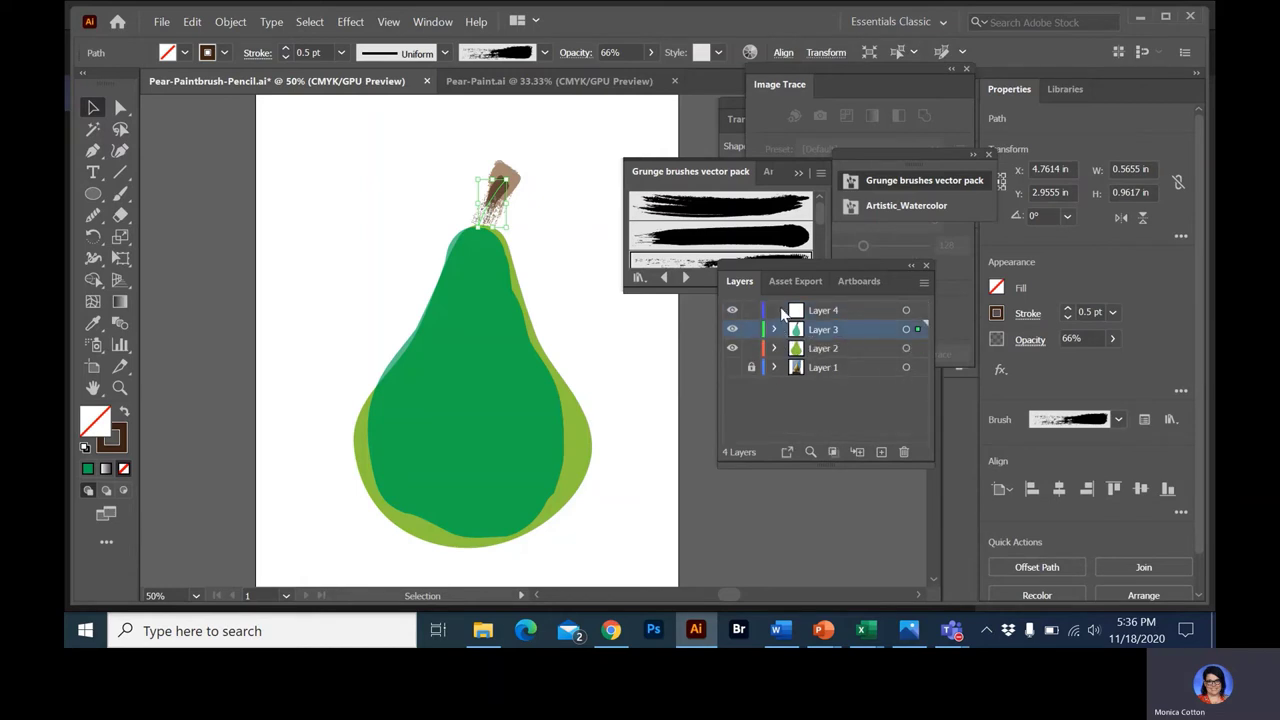
{"action": "left_click", "coordinate": [770, 328], "text": "ctrl"}
{"action": "left_click", "coordinate": [826, 311]}
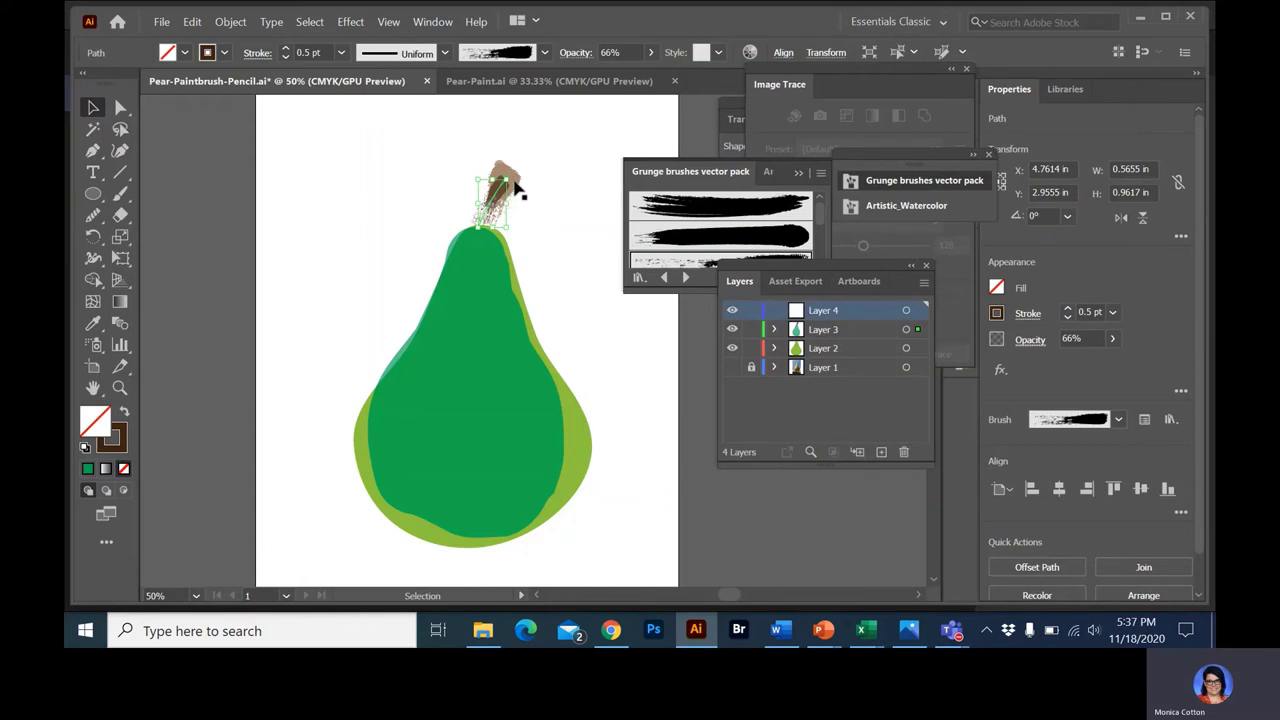
{"action": "left_click", "coordinate": [751, 329]}
{"action": "left_click", "coordinate": [751, 348]}
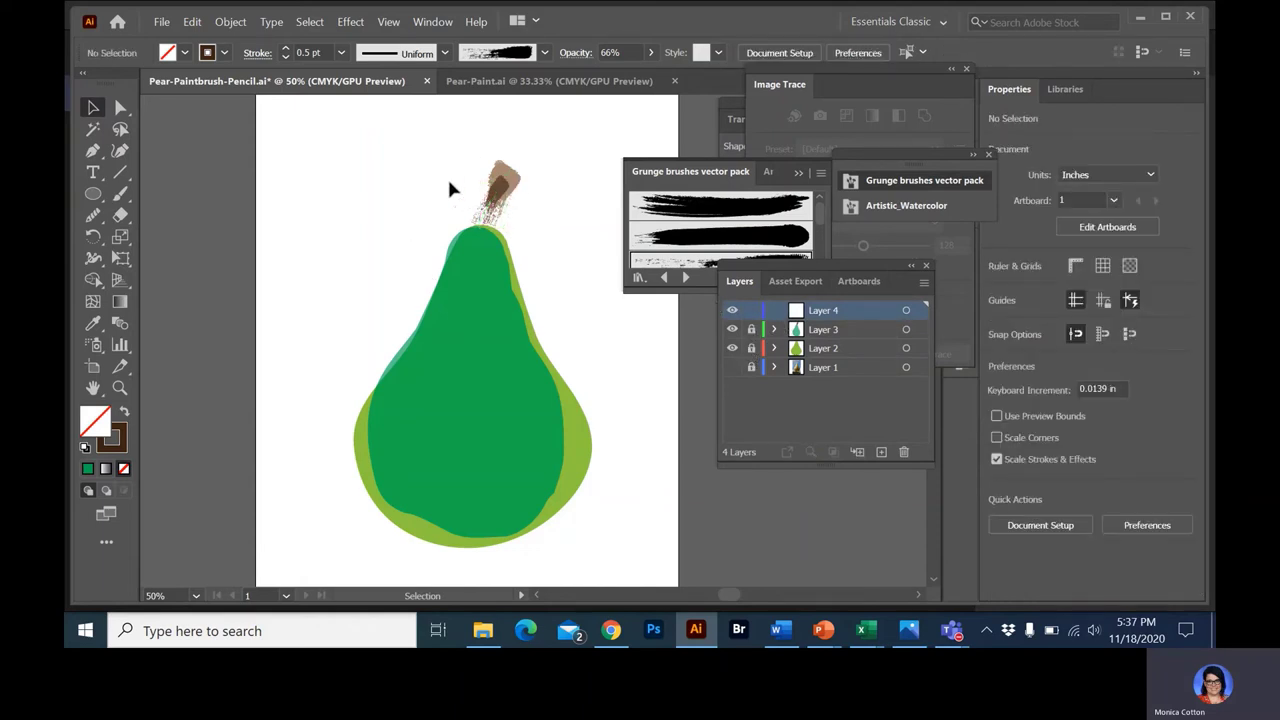
Paint a dark brown grunge-brush stroke about 0.32 by 0.63 in over the pear's stem on Layer 4
{"action": "left_click", "coordinate": [120, 193]}
{"action": "left_click_drag", "start_coordinate": [497, 190], "coordinate": [513, 162]}
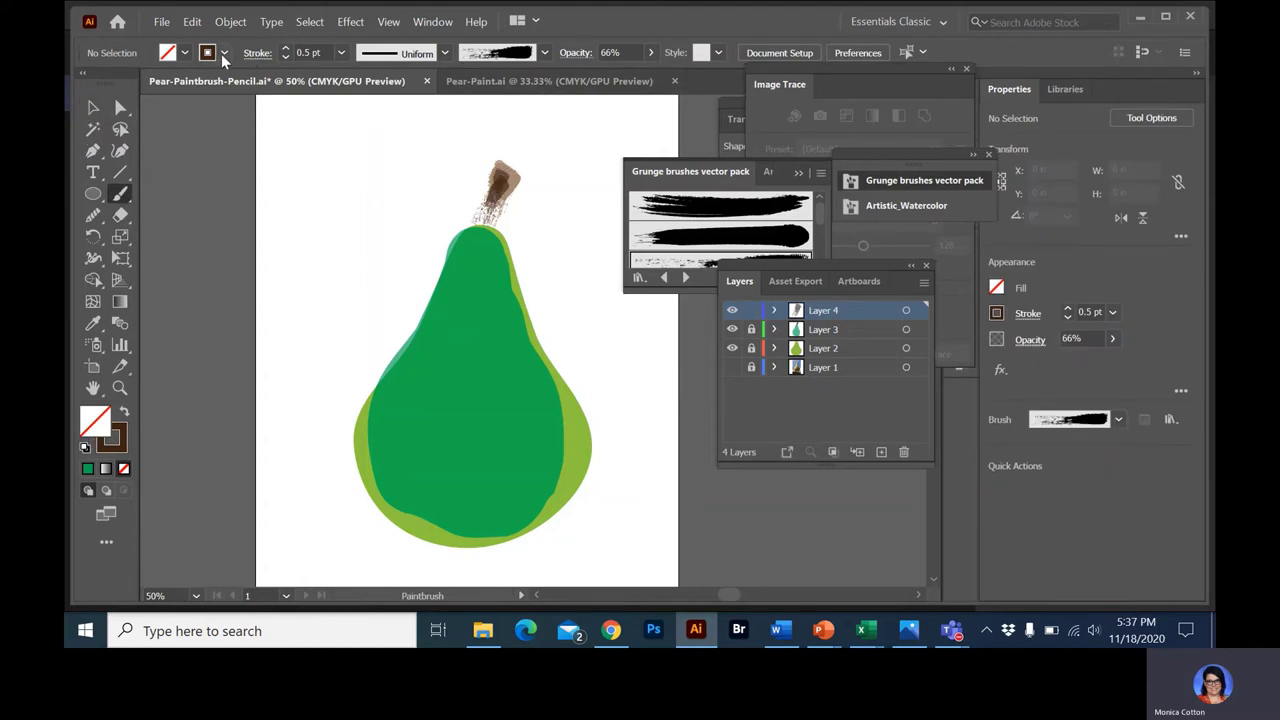
Recolor the new stem stroke on Layer 4 white and scale it down slightly as a highlight
{"action": "left_click", "coordinate": [93, 107]}
{"action": "left_click", "coordinate": [494, 200]}
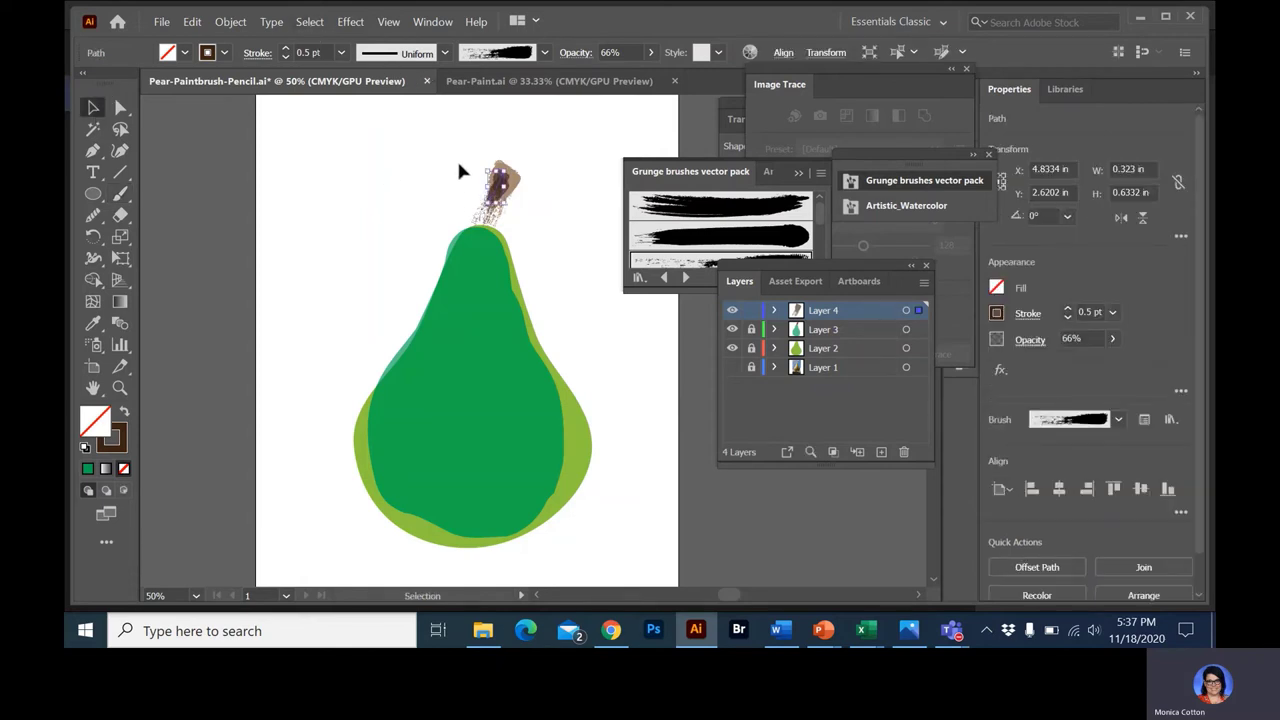
{"action": "left_click", "coordinate": [224, 52]}
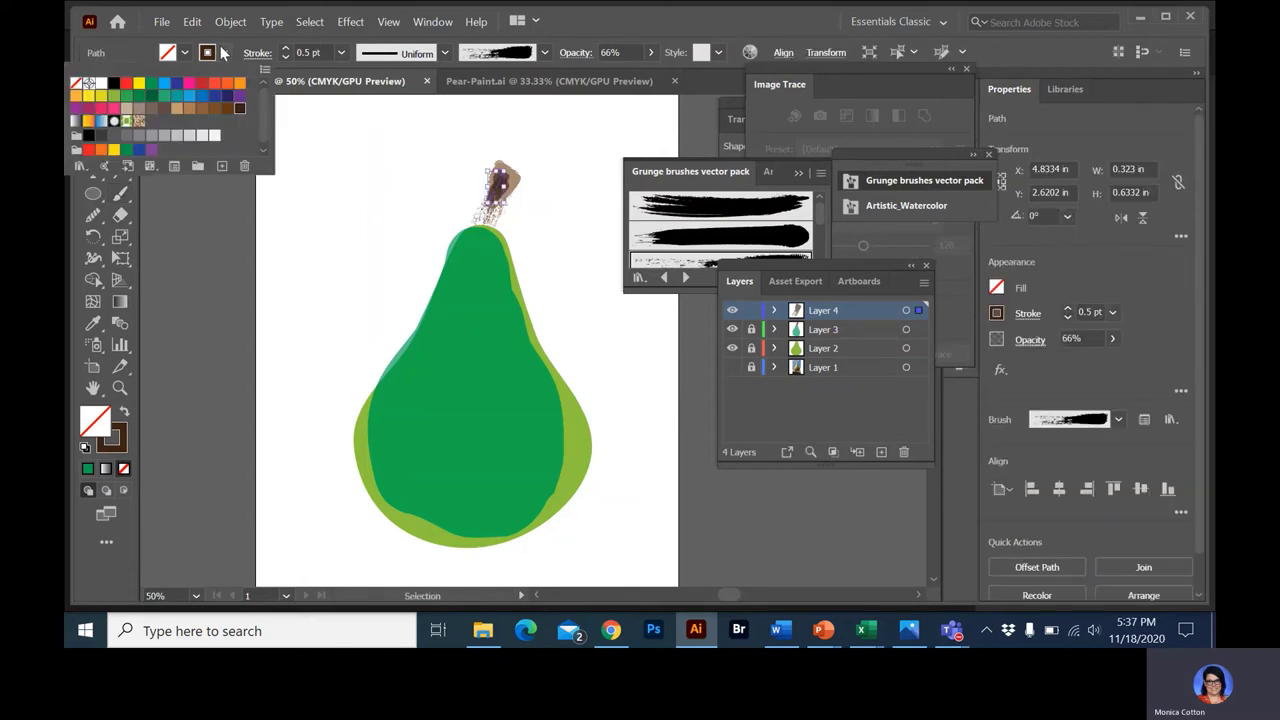
{"action": "left_click", "coordinate": [100, 84]}
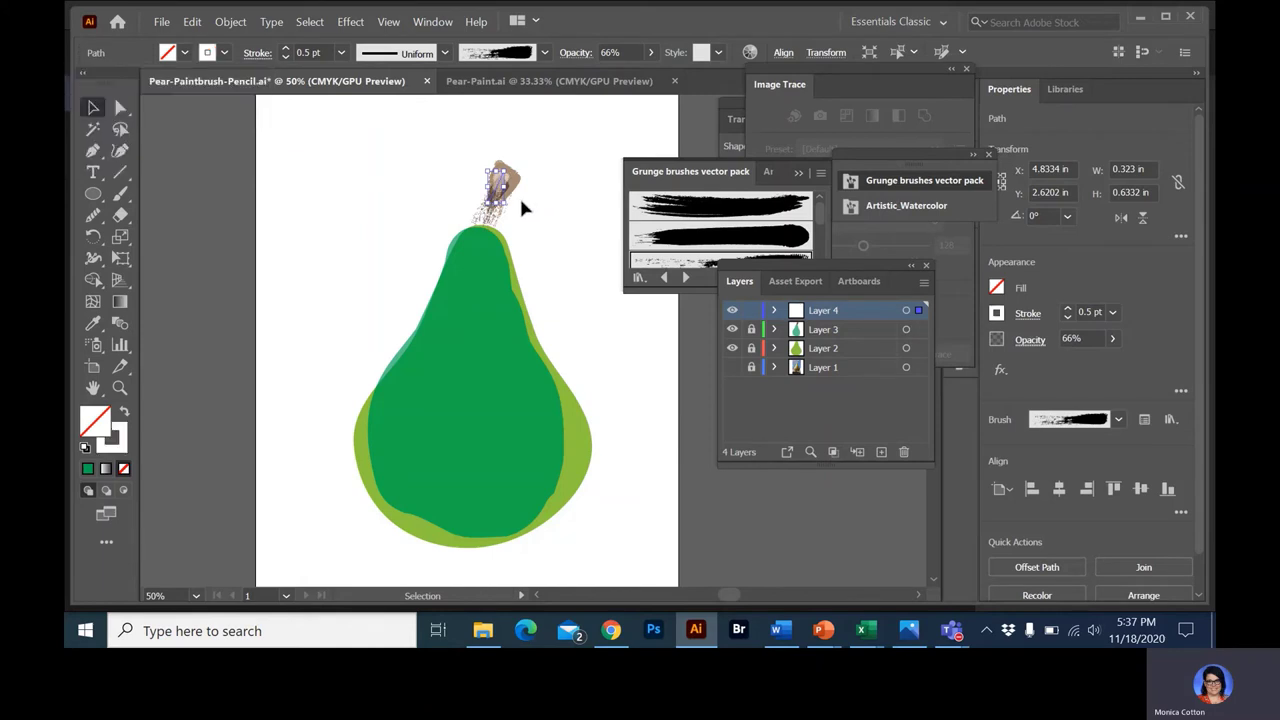
{"action": "left_click_drag", "start_coordinate": [508, 207], "coordinate": [500, 182]}
{"action": "left_click", "coordinate": [458, 160]}
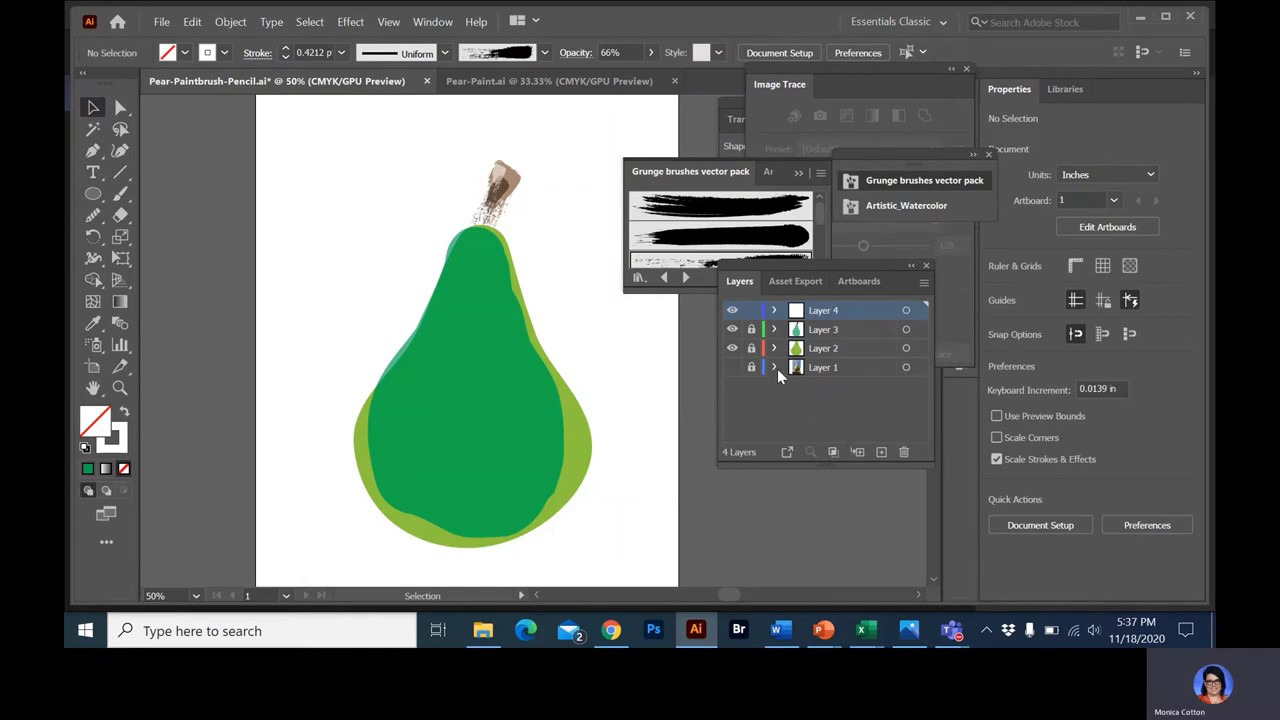
Hide the green pear shapes on Layers 3 and 2 and show the pear photo on Layer 1
{"action": "left_click", "coordinate": [732, 329]}
{"action": "left_click", "coordinate": [732, 348]}
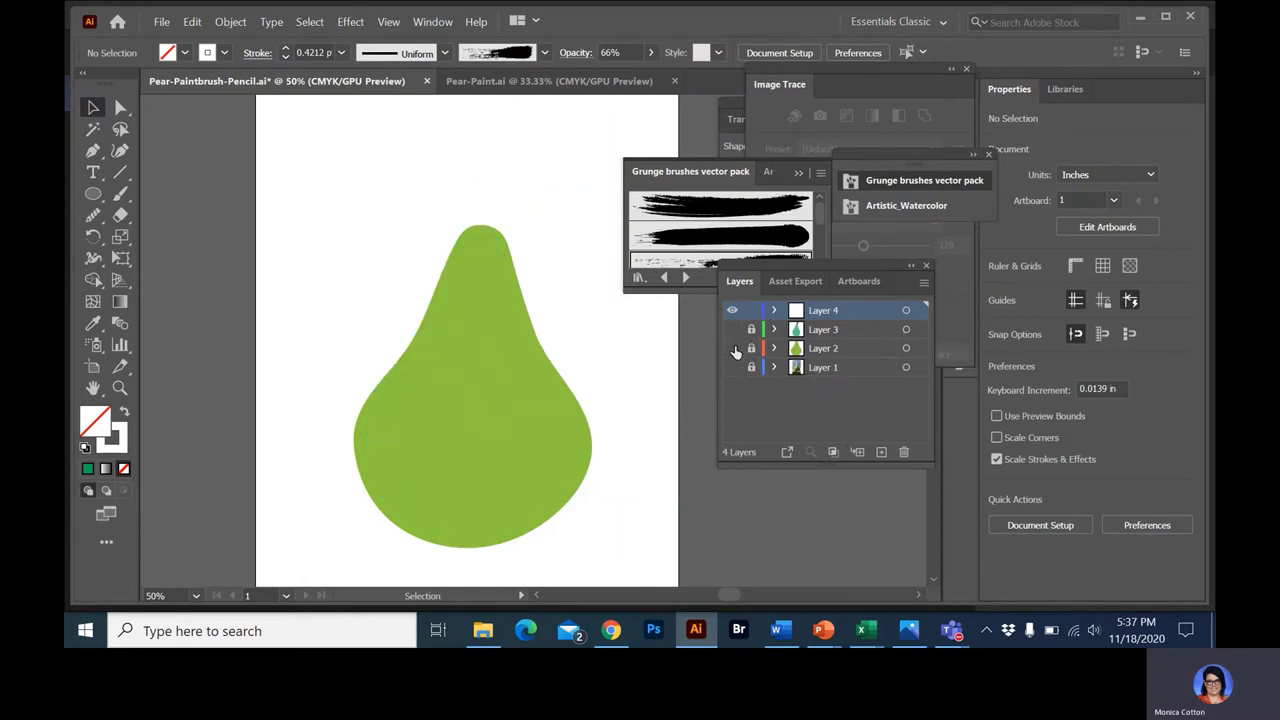
{"action": "left_click", "coordinate": [732, 367]}
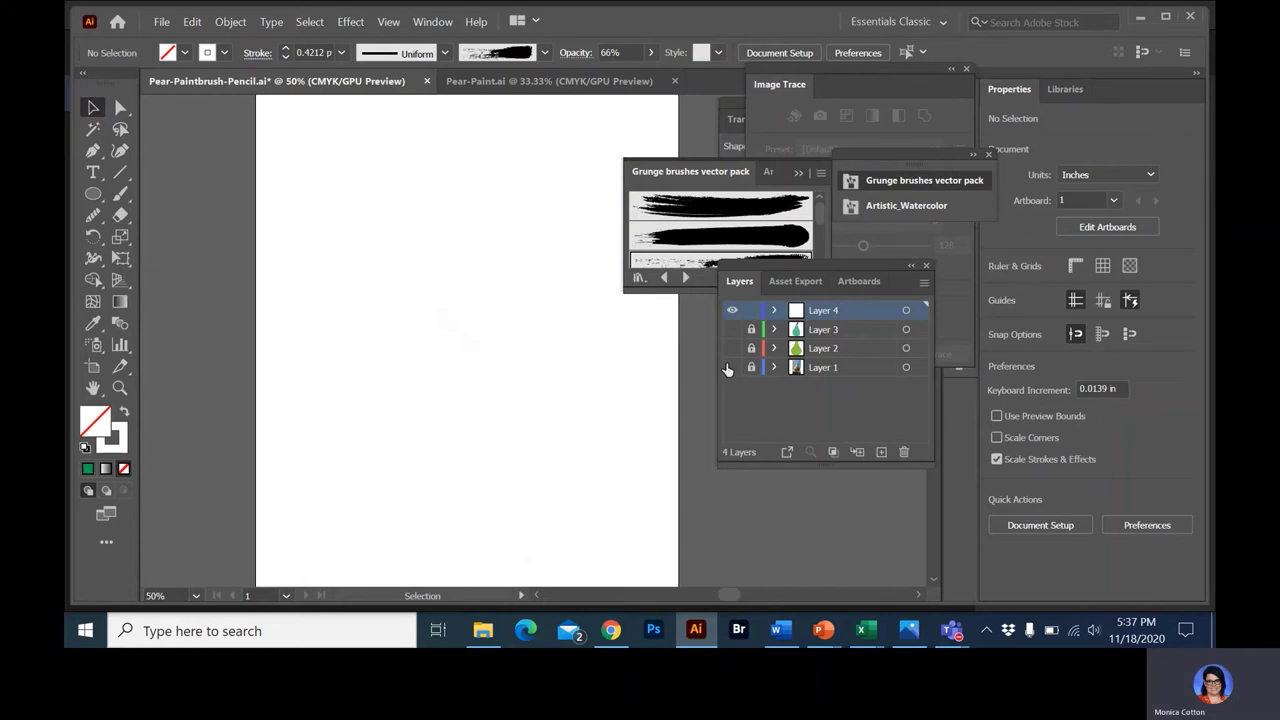
{"action": "left_click", "coordinate": [732, 367]}
With Layer 4 locked, add a new layer above it and set the Paintbrush to the first brush in the Artistic_ChalkCharcoalPencil library
{"action": "left_click", "coordinate": [881, 452]}
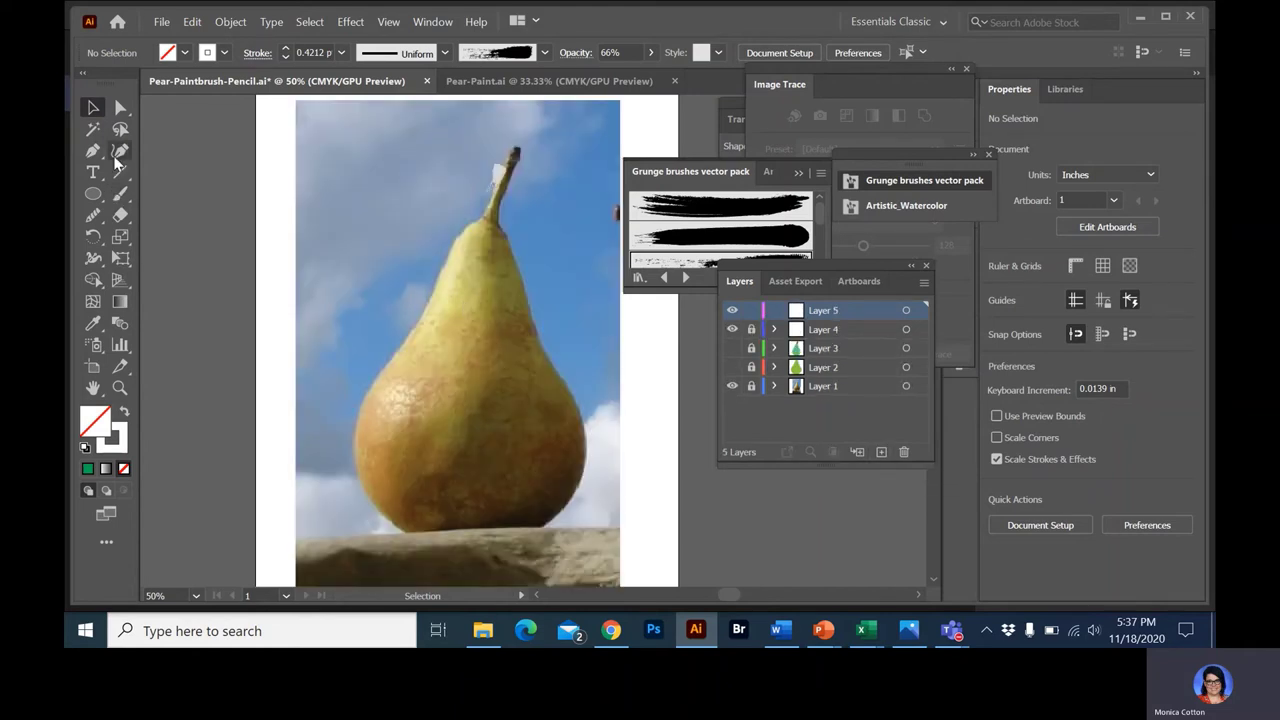
{"action": "left_click", "coordinate": [120, 193]}
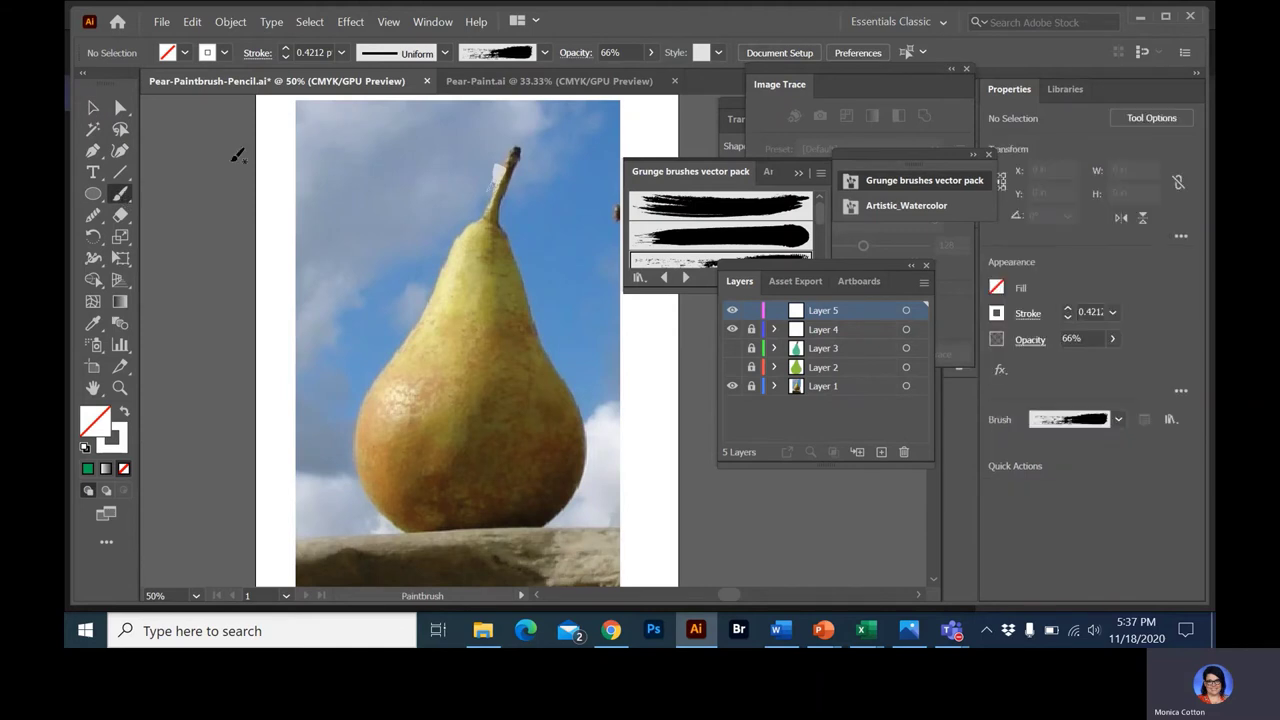
{"action": "left_click", "coordinate": [638, 277]}
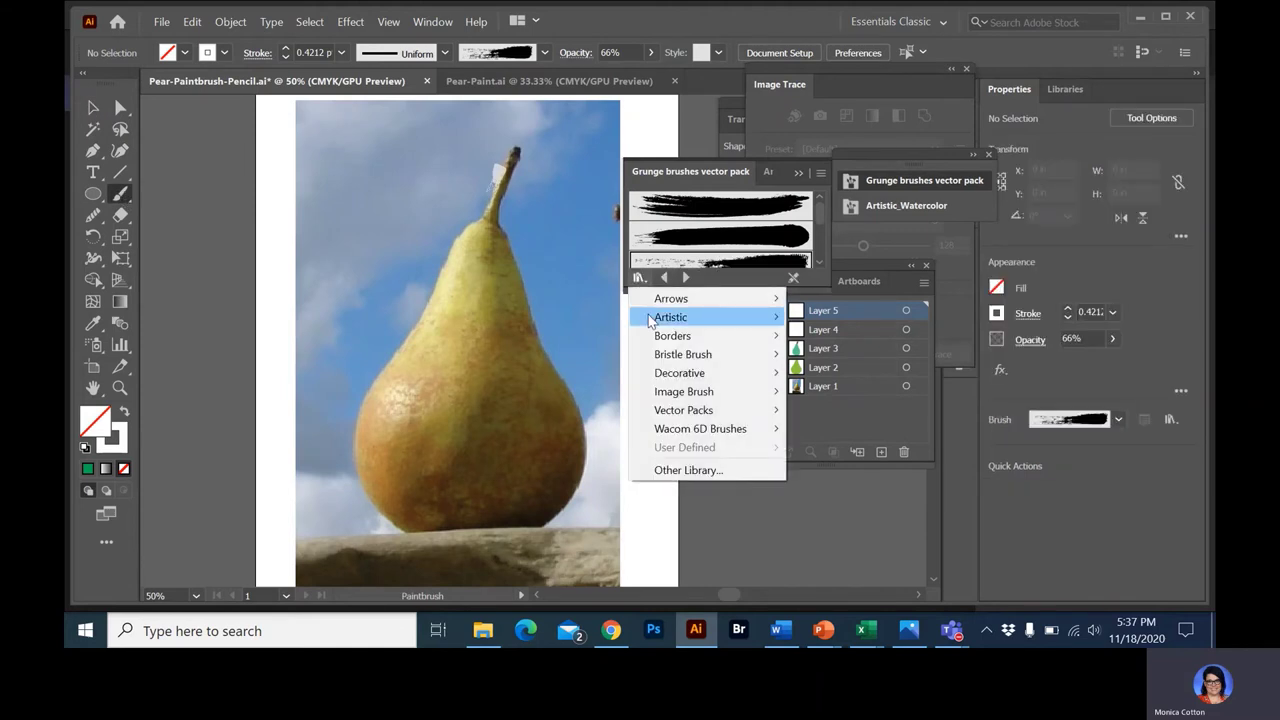
{"action": "mouse_move", "coordinate": [651, 320]}
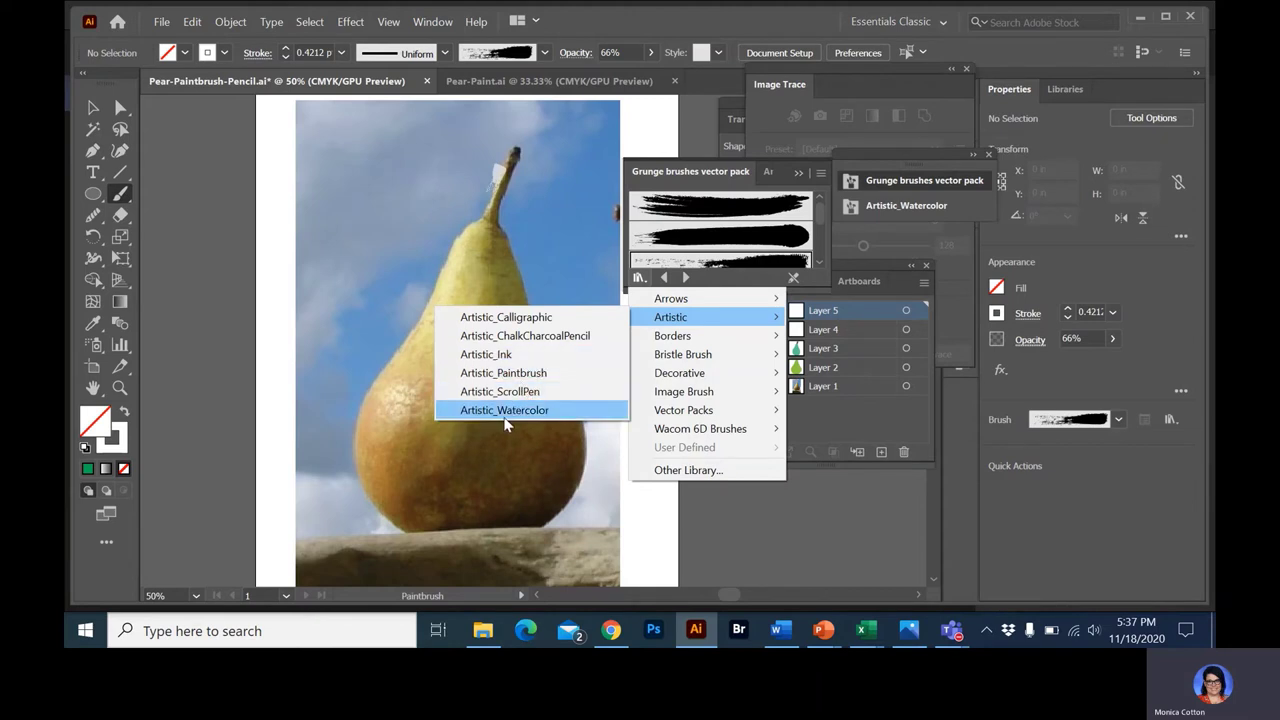
{"action": "left_click", "coordinate": [547, 337]}
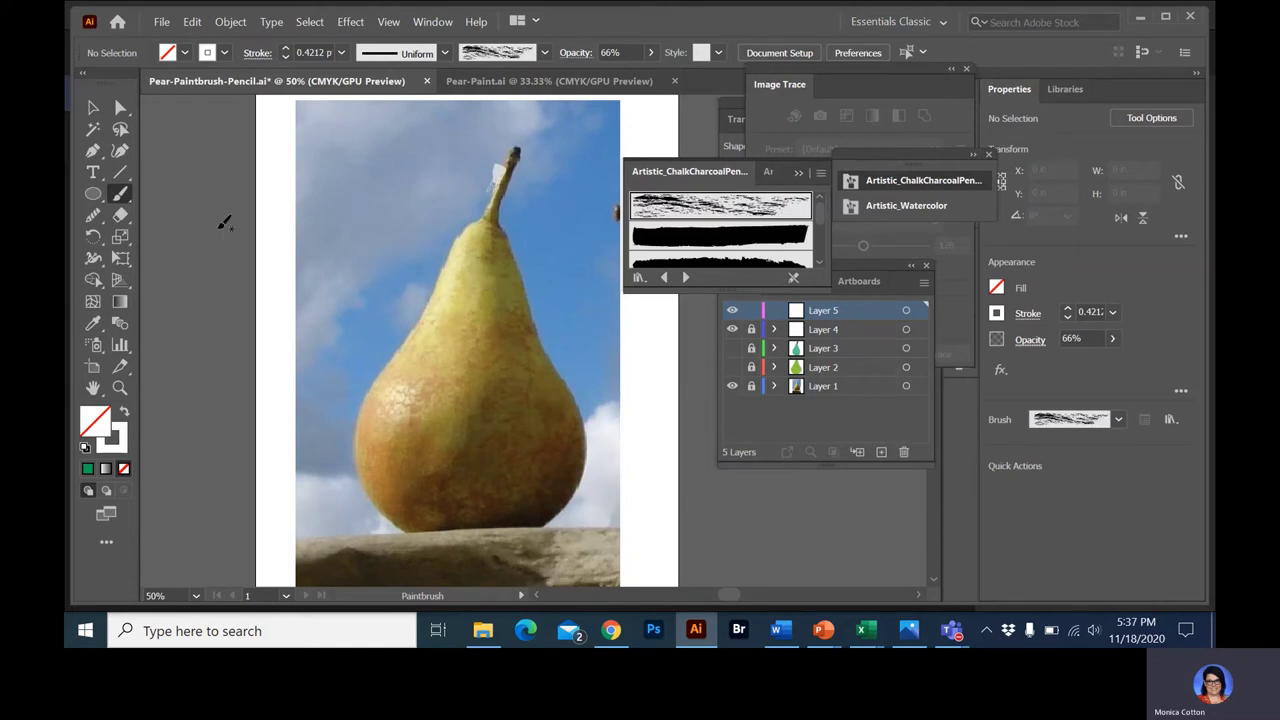
Sample pale yellow from the photo as the stroke color and paint 1 pt charcoal highlight strokes down the pear's left side, undoing stray strokes
{"action": "left_click", "coordinate": [93, 323]}
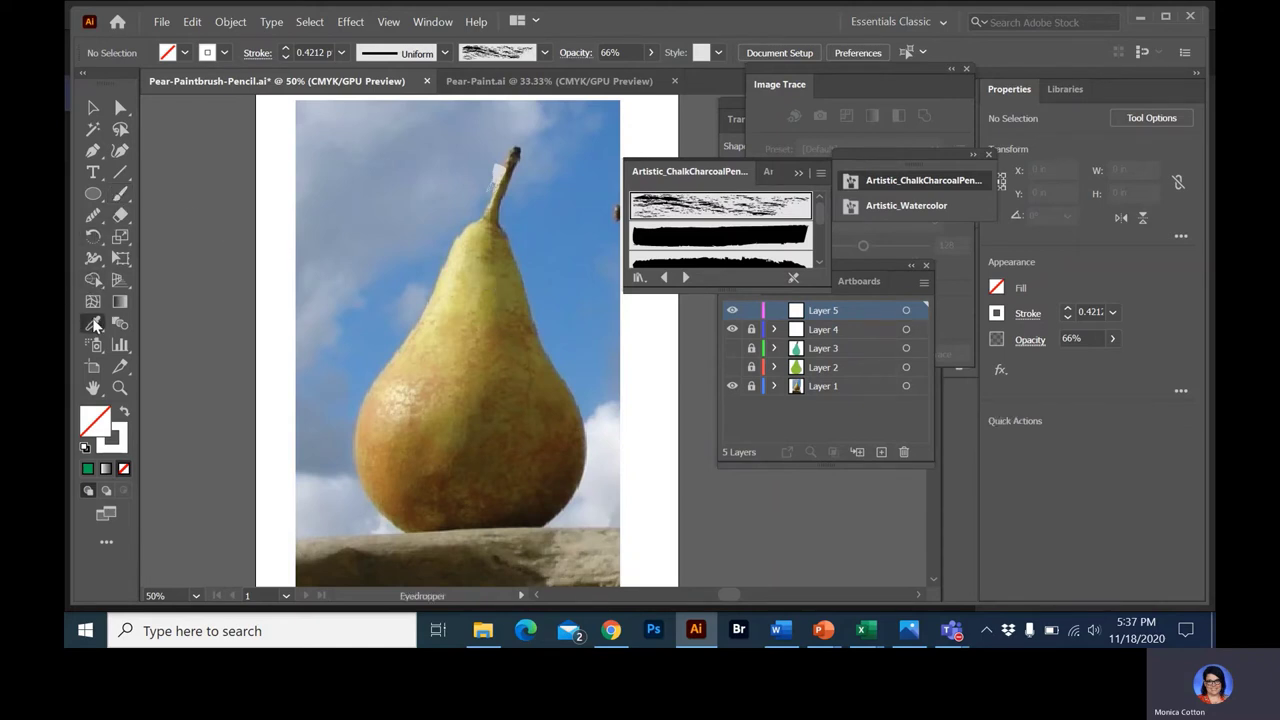
{"action": "left_click", "coordinate": [451, 272]}
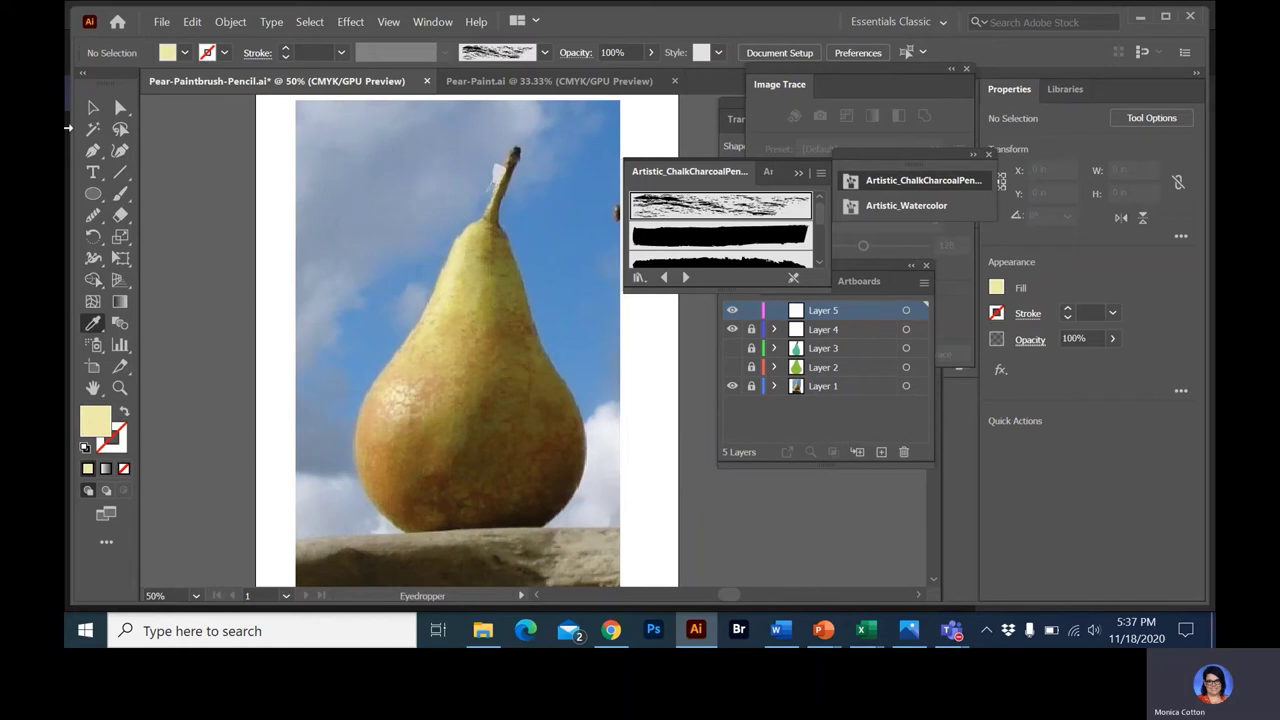
{"action": "left_click", "coordinate": [122, 195]}
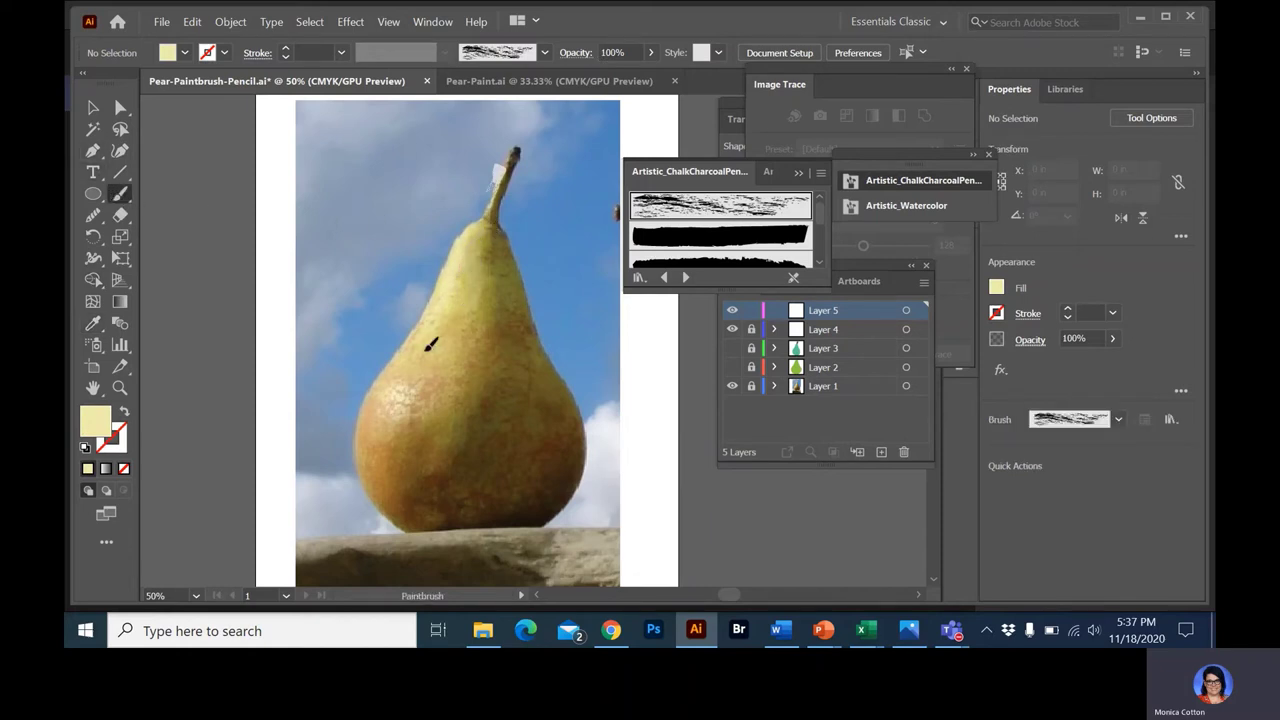
{"action": "key", "text": "shift+x"}
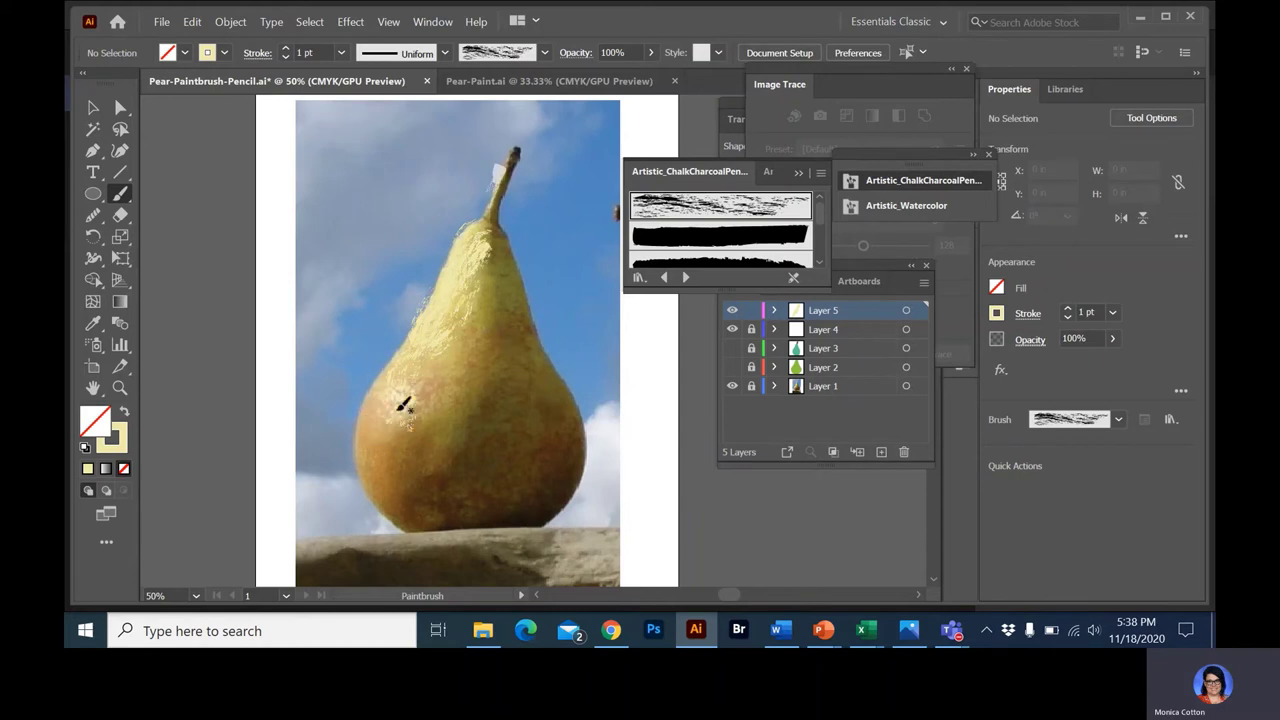
{"action": "left_click_drag", "start_coordinate": [400, 425], "coordinate": [400, 428]}
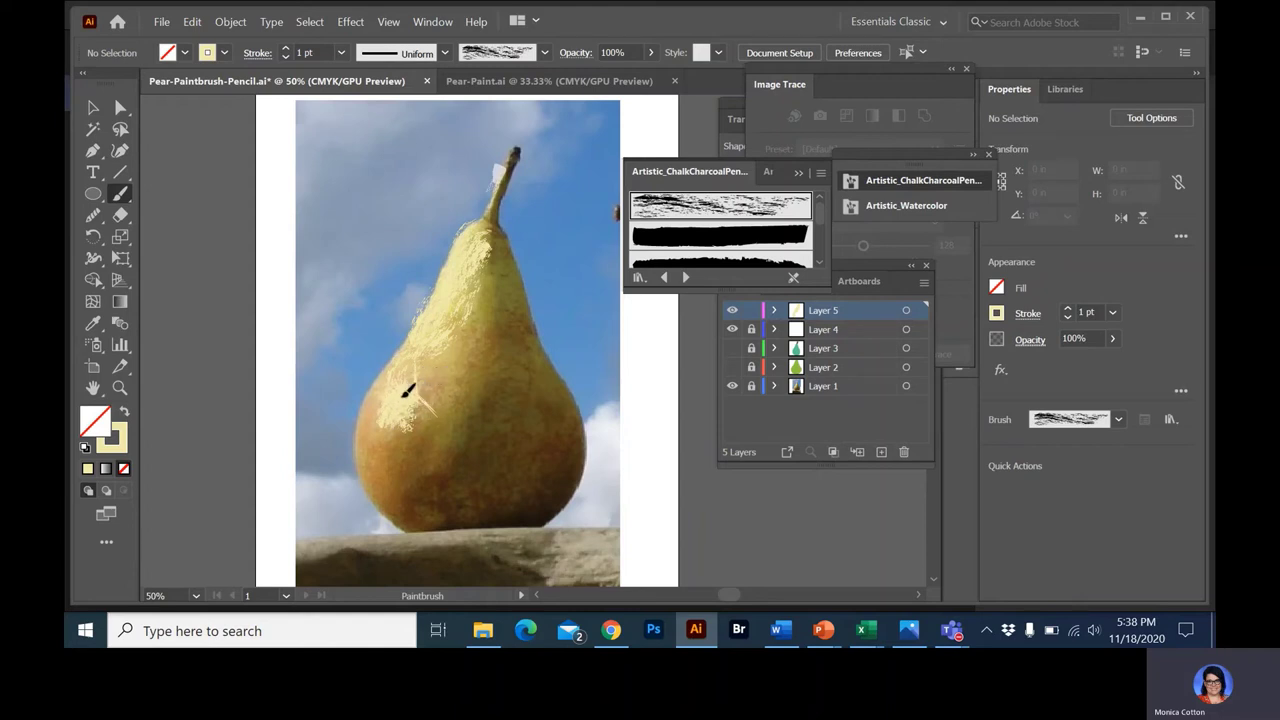
{"action": "left_click_drag", "start_coordinate": [413, 386], "coordinate": [298, 325]}
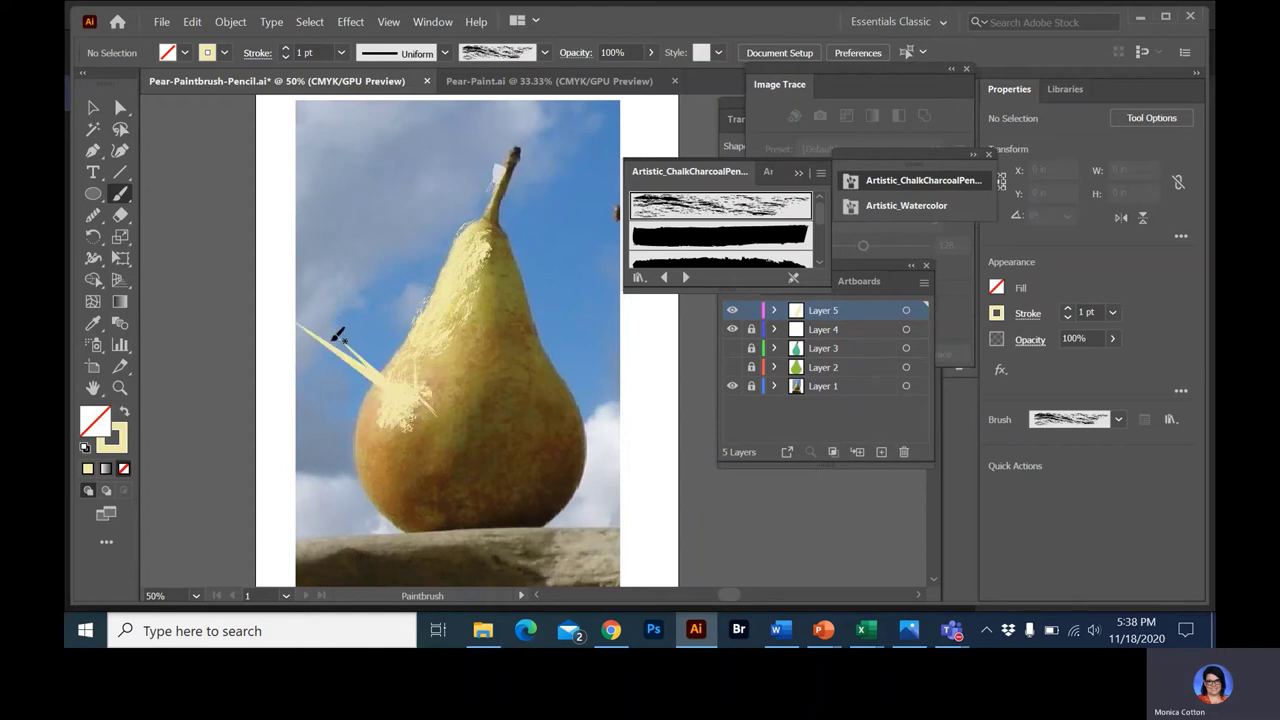
{"action": "key", "text": "ctrl+z"}
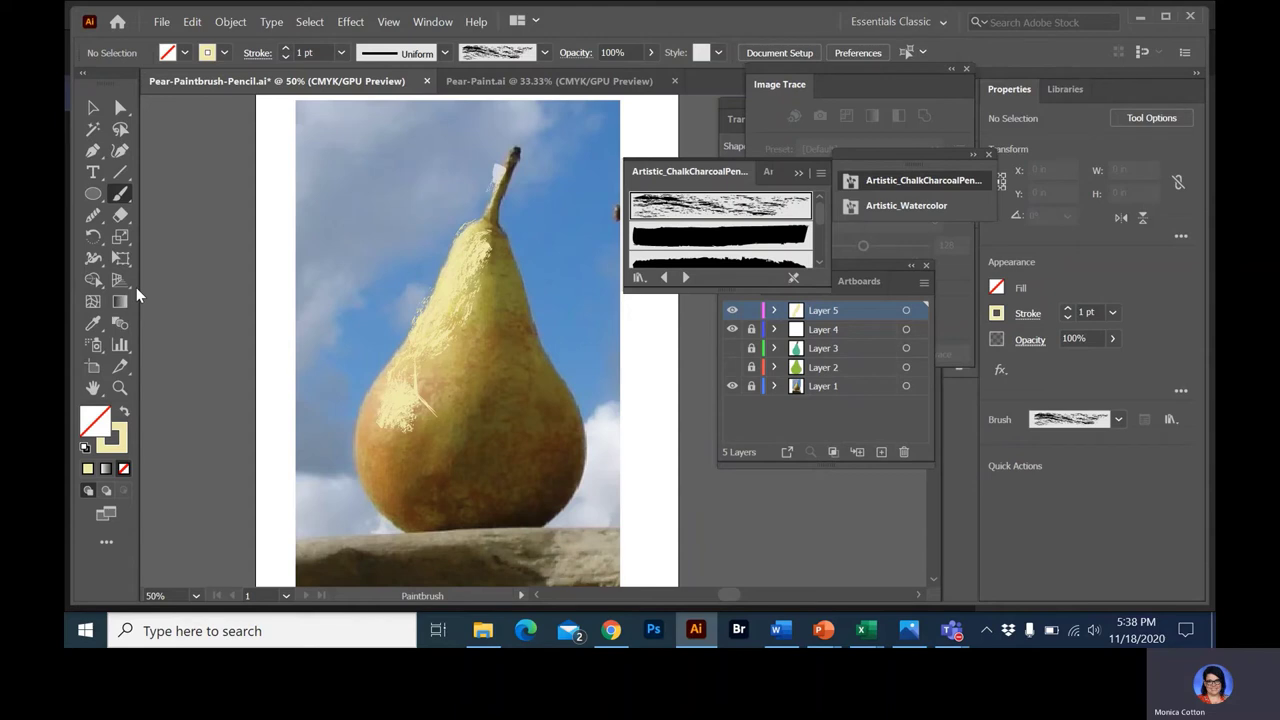
On another new layer, sample dark brown from the photo and paint 1 pt charcoal shadow strokes along the pear's lower and right side
{"action": "left_click", "coordinate": [881, 452]}
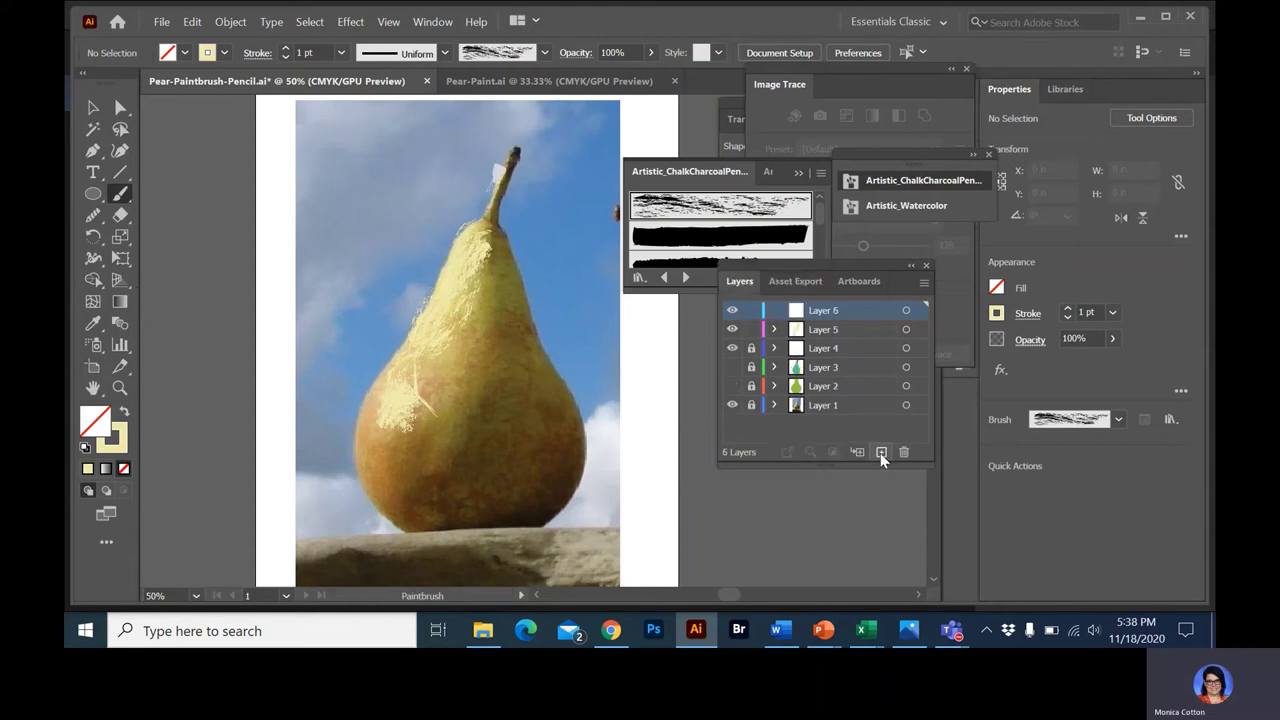
{"action": "left_click", "coordinate": [92, 323]}
{"action": "left_click", "coordinate": [500, 405]}
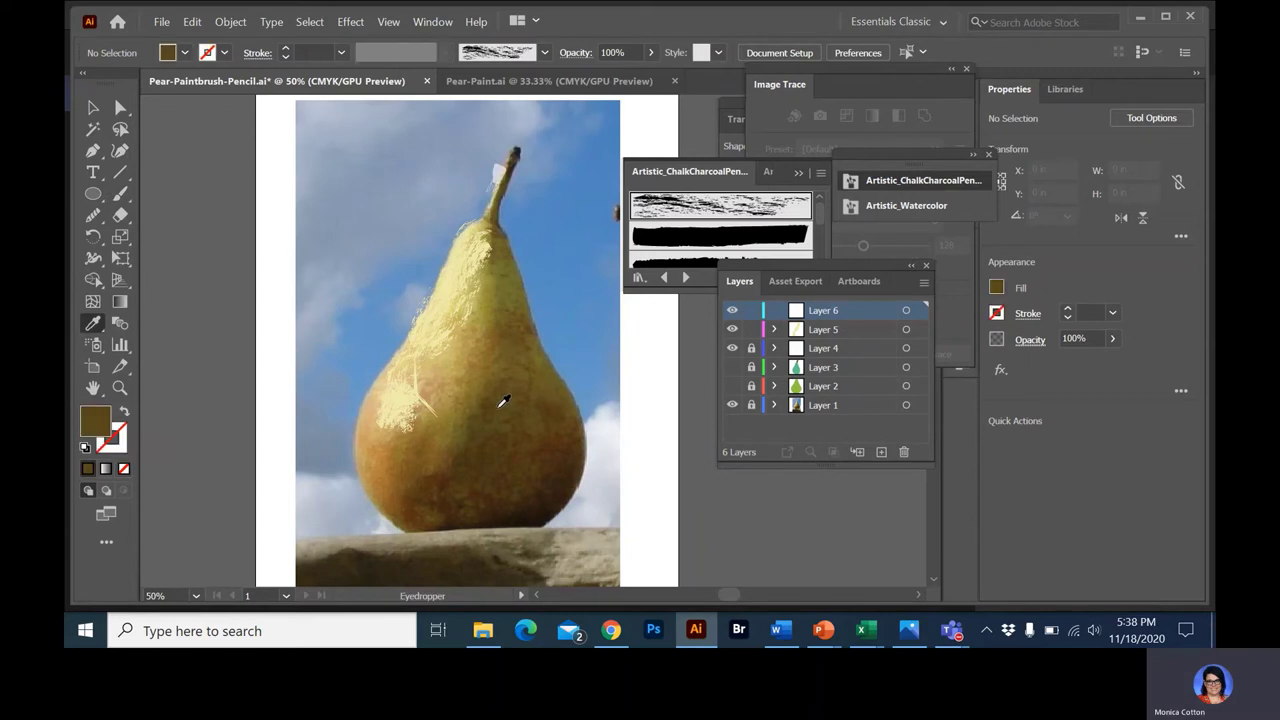
{"action": "left_click", "coordinate": [129, 192]}
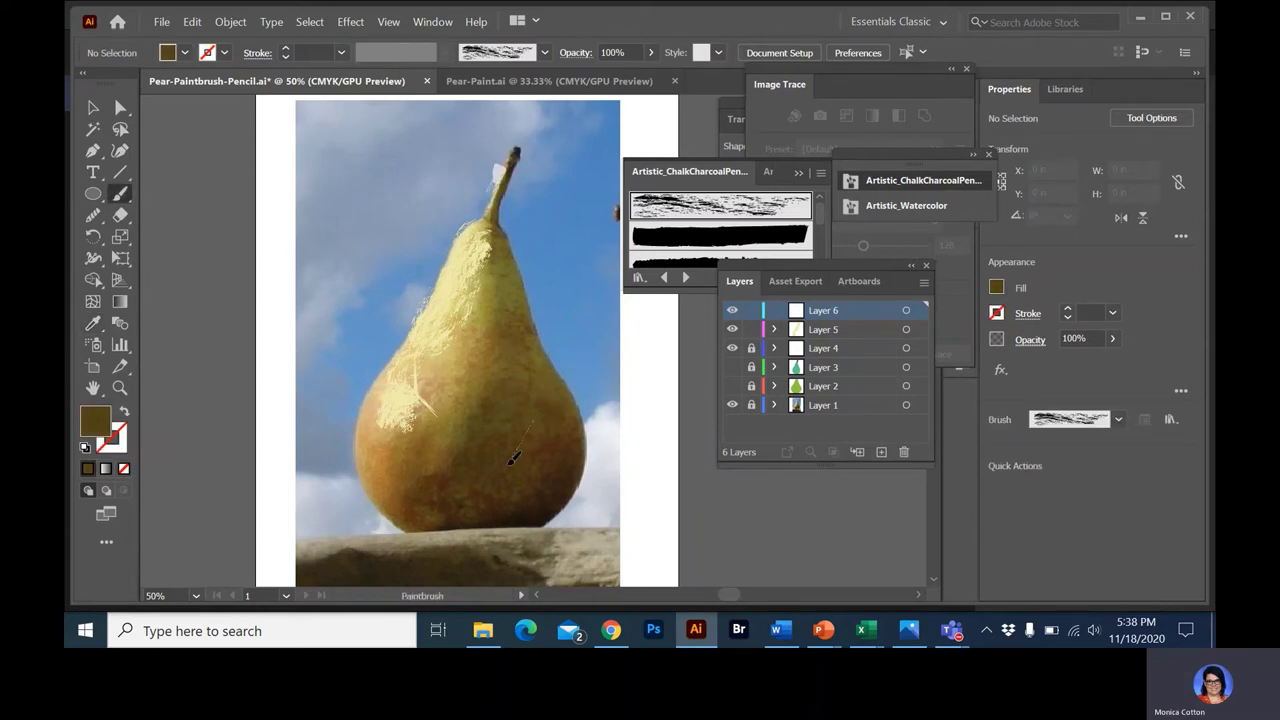
{"action": "left_click_drag", "start_coordinate": [460, 467], "coordinate": [505, 381]}
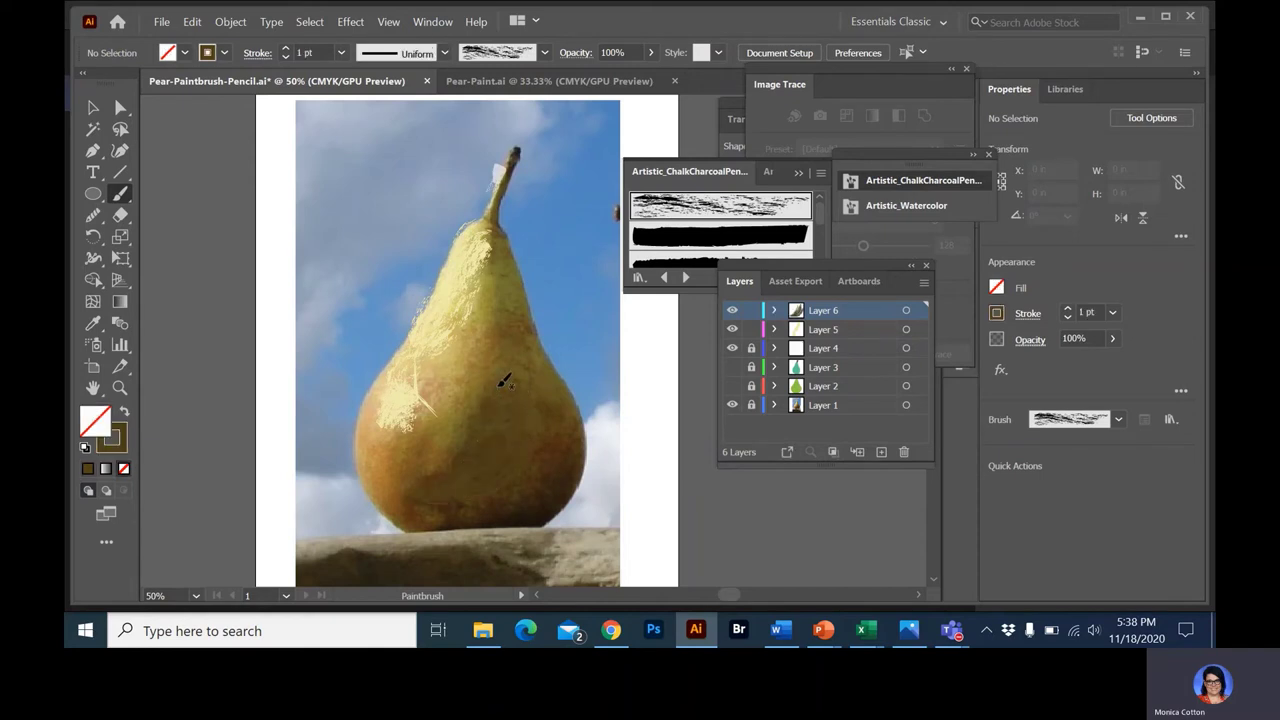
{"action": "mouse_move", "coordinate": [517, 506]}
{"action": "left_mouse_down"}
{"action": "mouse_move", "coordinate": [572, 448]}
{"action": "mouse_move", "coordinate": [527, 360]}
{"action": "left_mouse_up"}
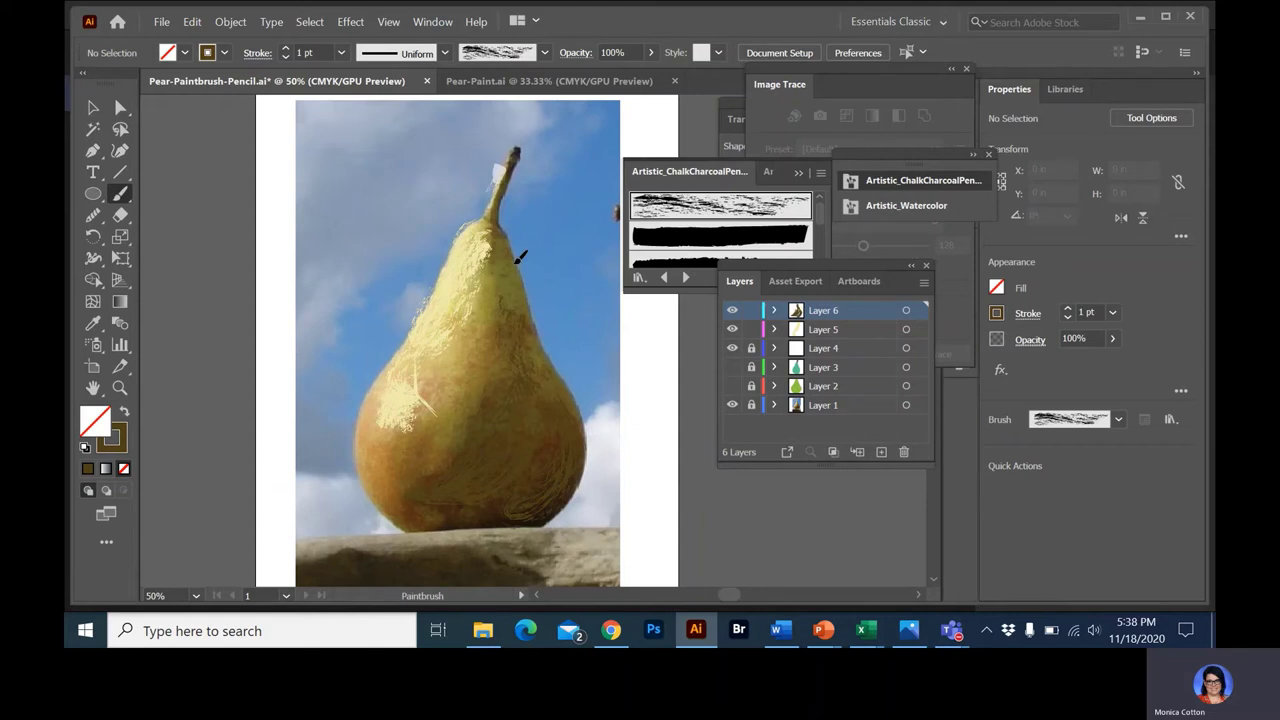
{"action": "left_click_drag", "start_coordinate": [517, 274], "coordinate": [504, 395]}
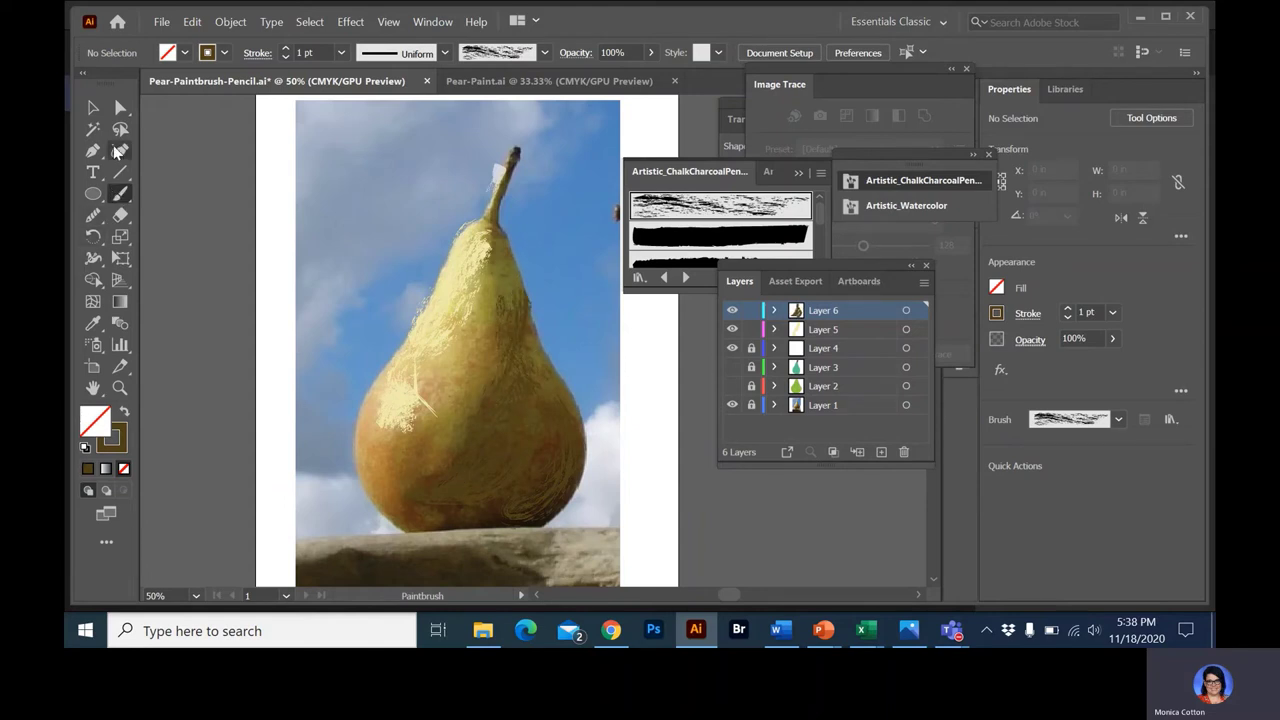
Sample olive green from the photo as the stroke color and paint 1 pt charcoal strokes down the pear's right side, undoing a stray stroke
{"action": "left_click", "coordinate": [92, 323]}
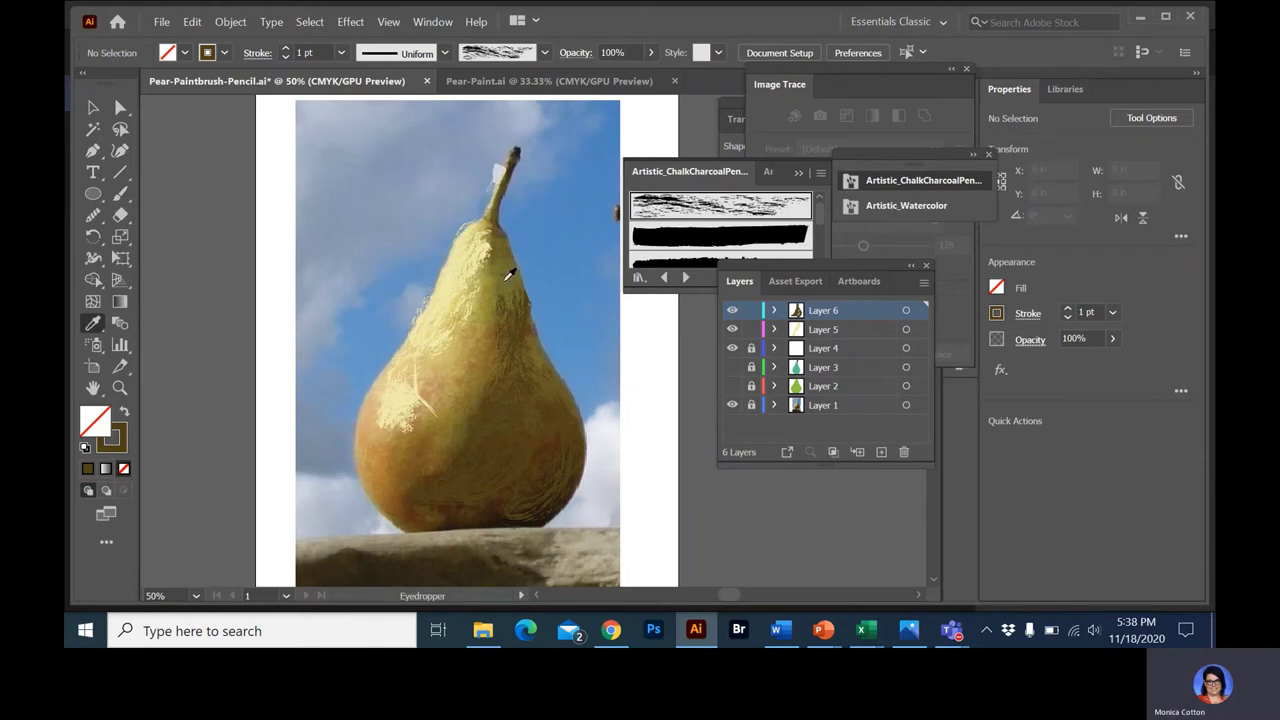
{"action": "left_click", "coordinate": [507, 281]}
{"action": "left_click", "coordinate": [120, 193]}
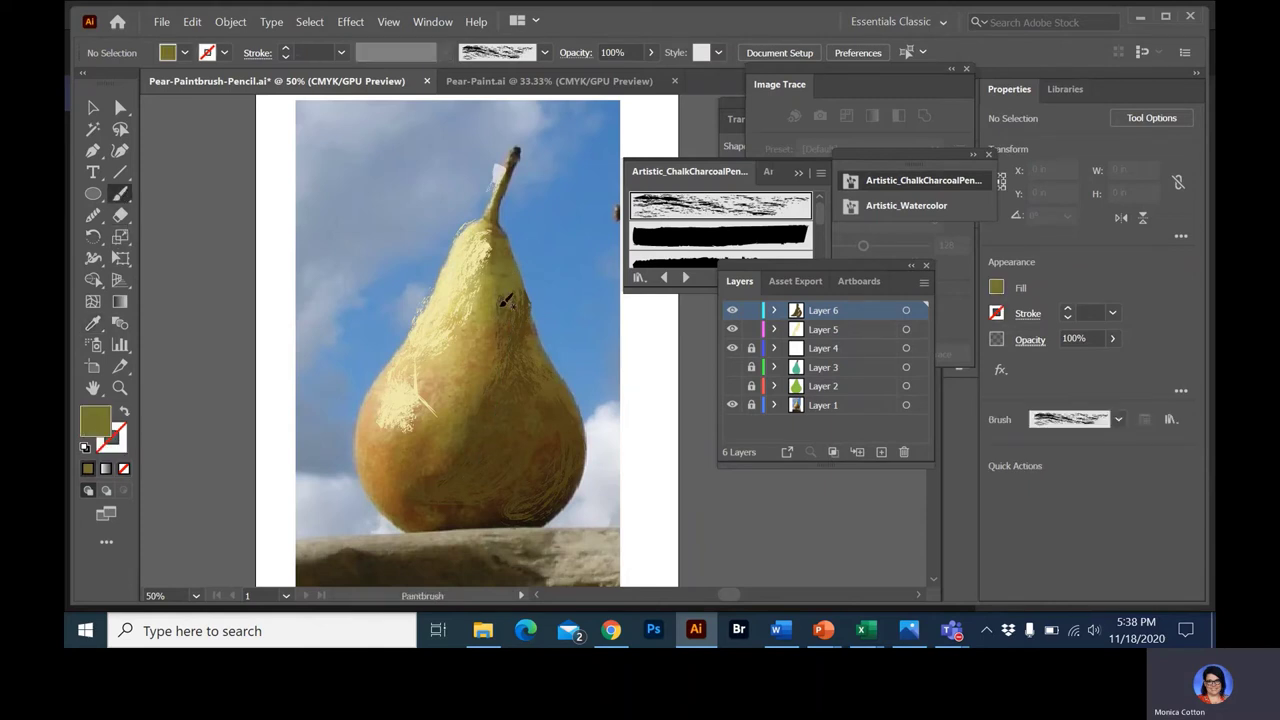
{"action": "key", "text": "shift+x"}
{"action": "left_click_drag", "start_coordinate": [550, 366], "coordinate": [579, 496]}
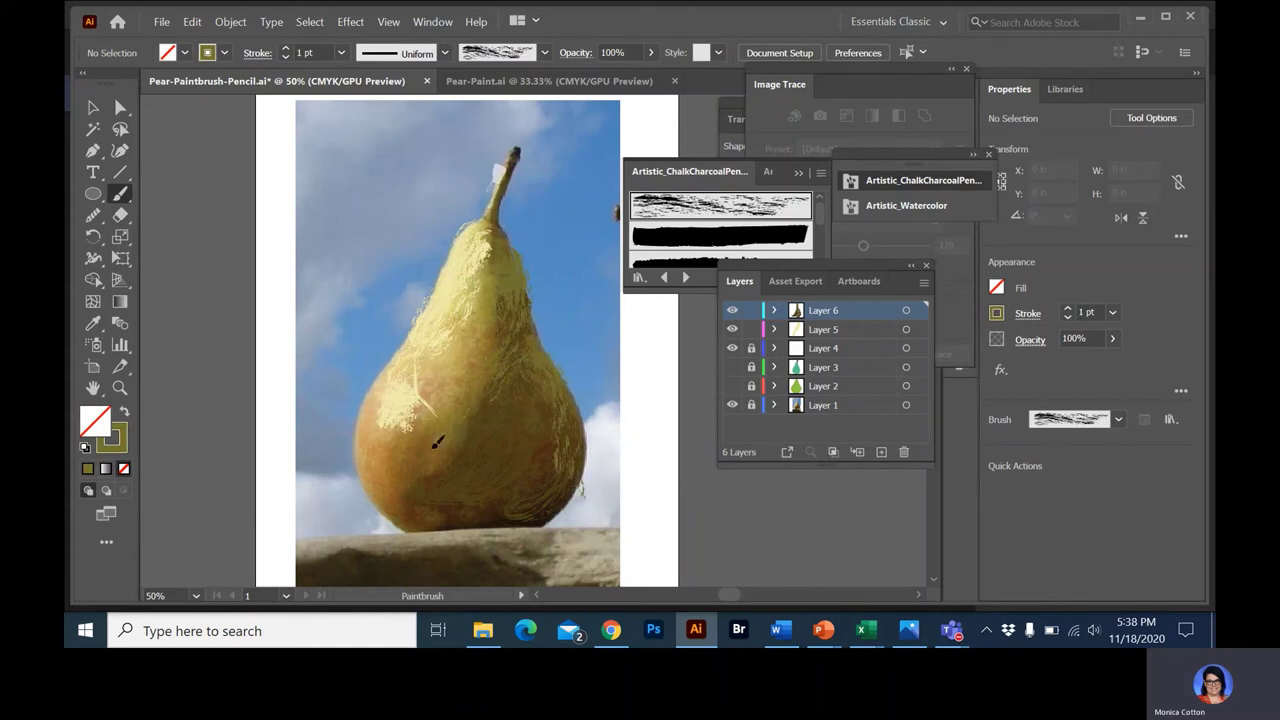
{"action": "left_click_drag", "start_coordinate": [420, 494], "coordinate": [515, 504]}
{"action": "key", "text": "ctrl+z"}
Sample blackish brown from the pear's base as the stroke color and paint 1 pt charcoal shadows along the base and lower right side
{"action": "left_click", "coordinate": [93, 323]}
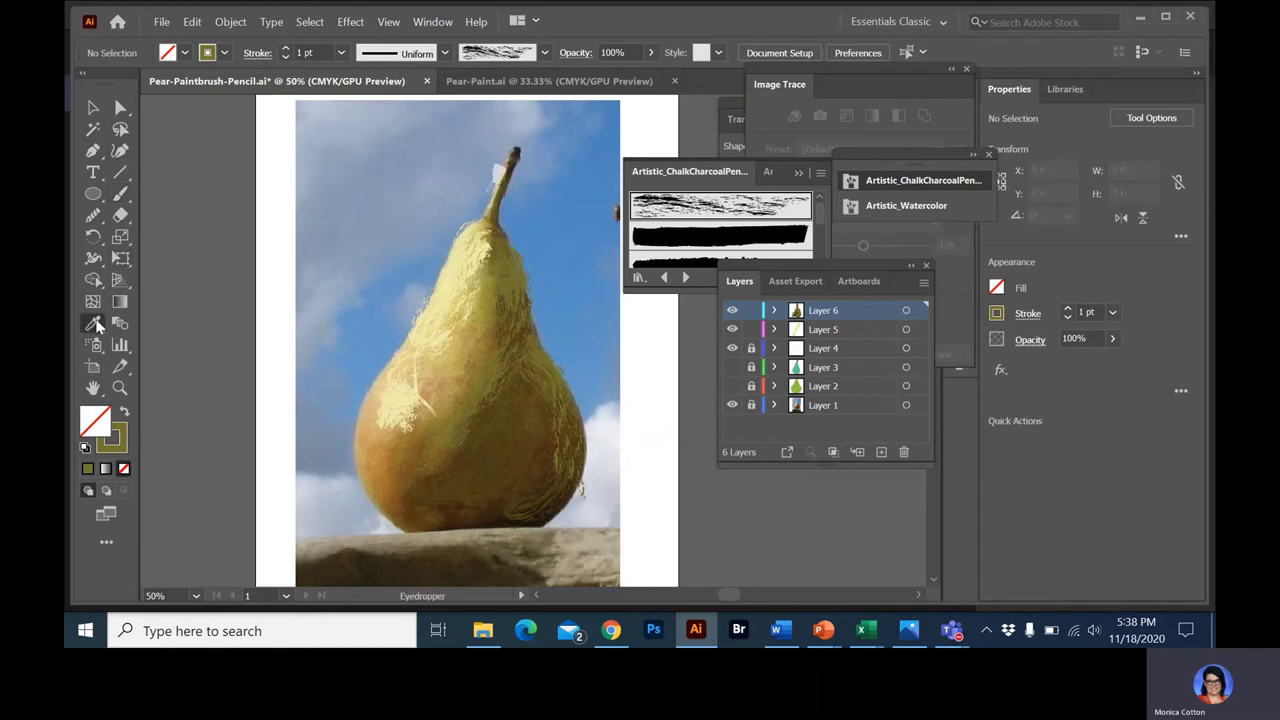
{"action": "left_click", "coordinate": [497, 518]}
{"action": "left_click", "coordinate": [120, 193]}
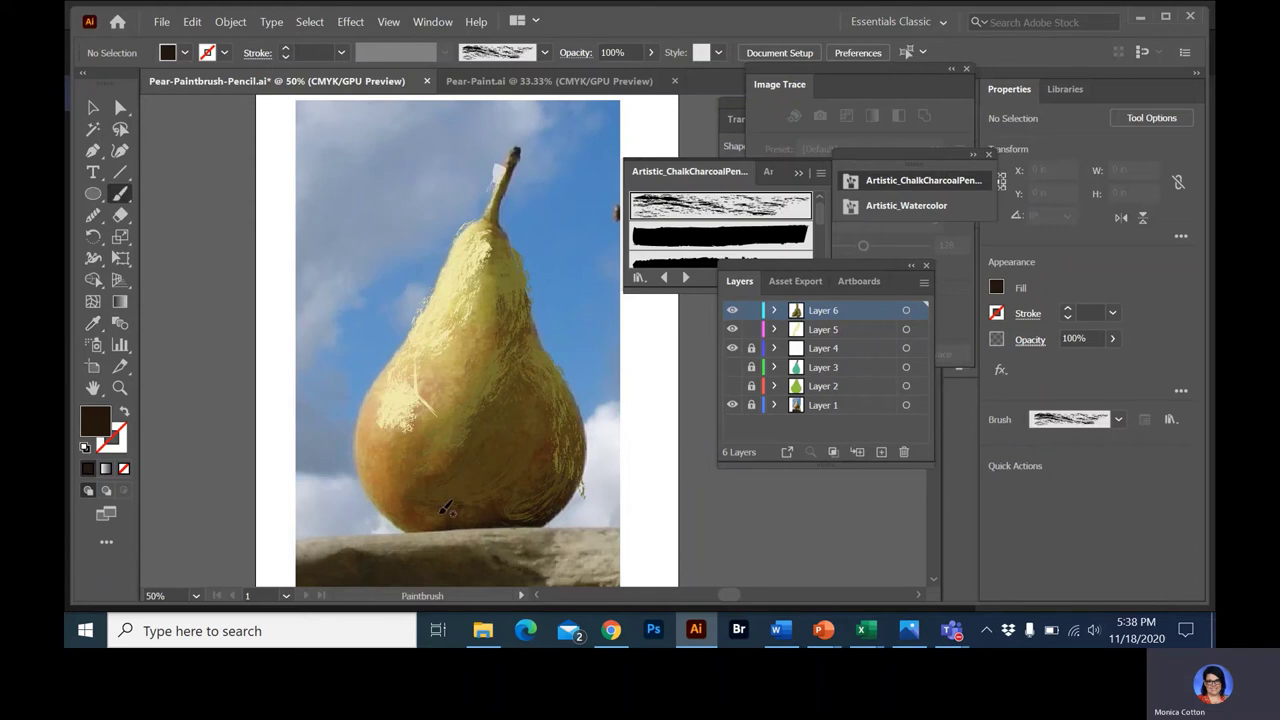
{"action": "key", "text": "shift+x"}
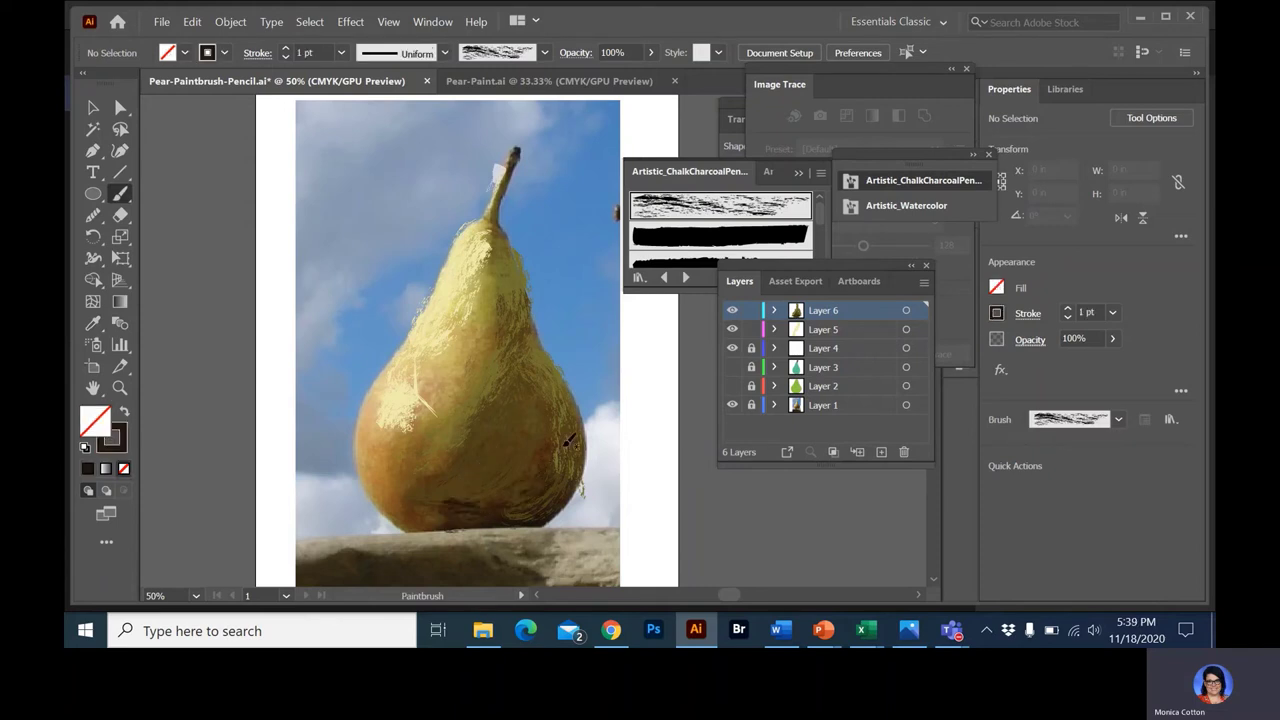
{"action": "left_click_drag", "start_coordinate": [440, 500], "coordinate": [522, 510]}
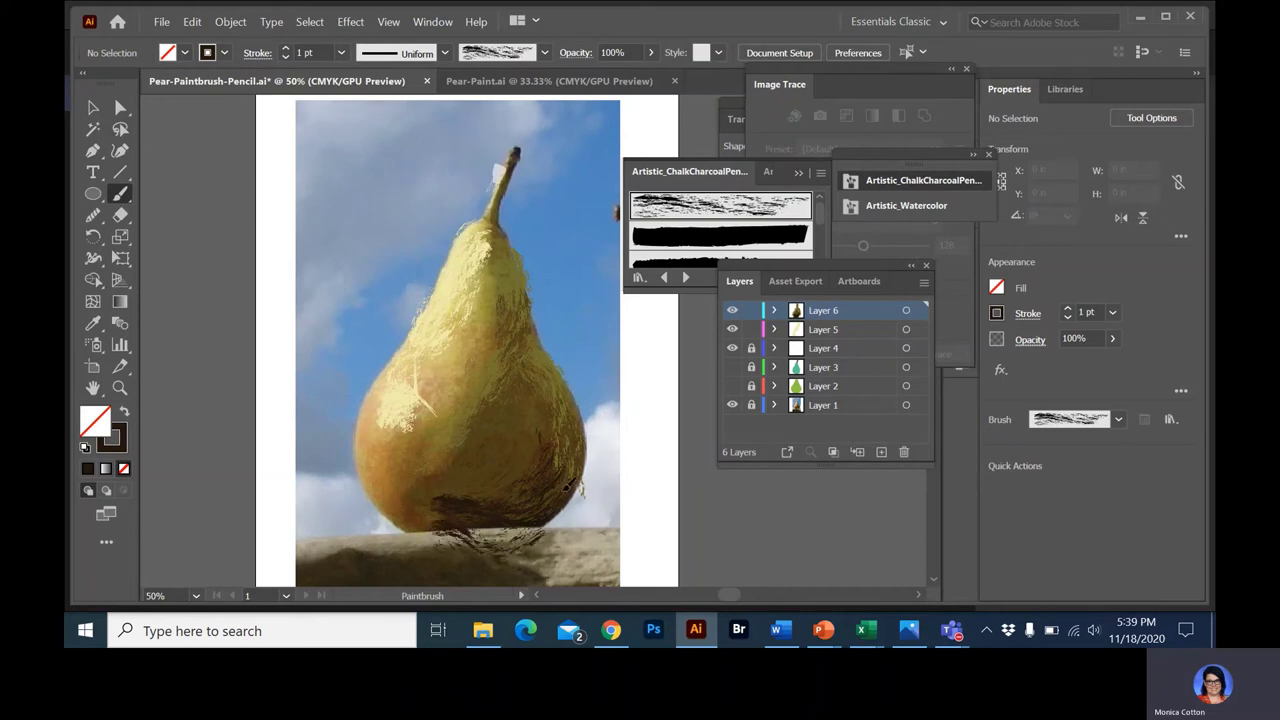
{"action": "left_click_drag", "start_coordinate": [570, 488], "coordinate": [572, 505]}
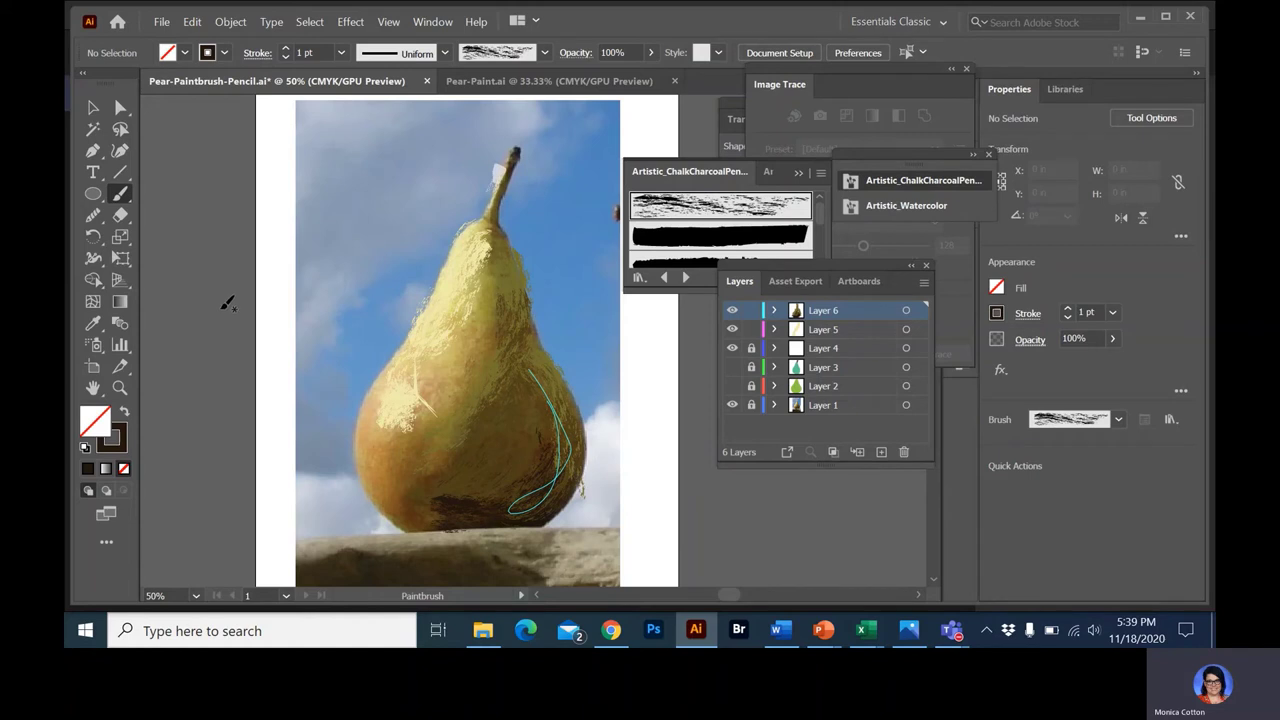
With the Pencil tool, draw a 1 pt dark brown line about 1.5 in tall down the pear's stem on Layer 6 and deselect it
{"action": "left_click", "coordinate": [95, 213], "text": "alt"}
{"action": "left_click", "coordinate": [95, 213]}
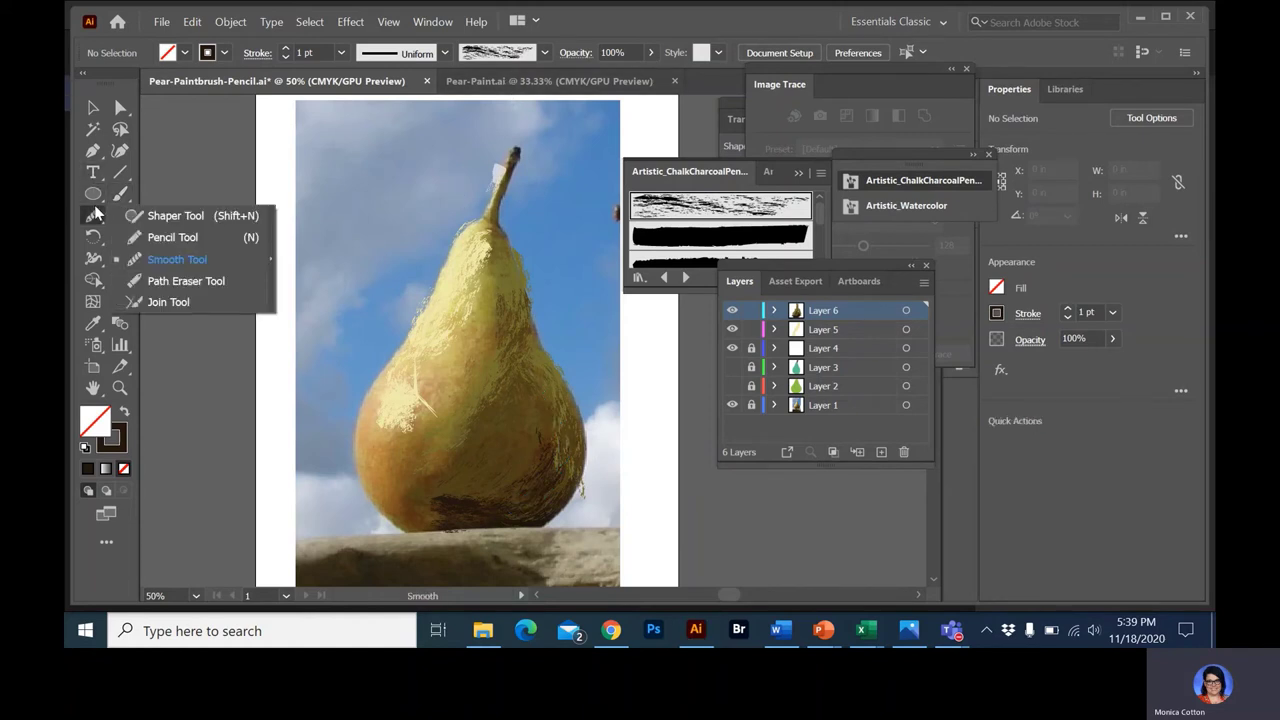
{"action": "left_click", "coordinate": [158, 237]}
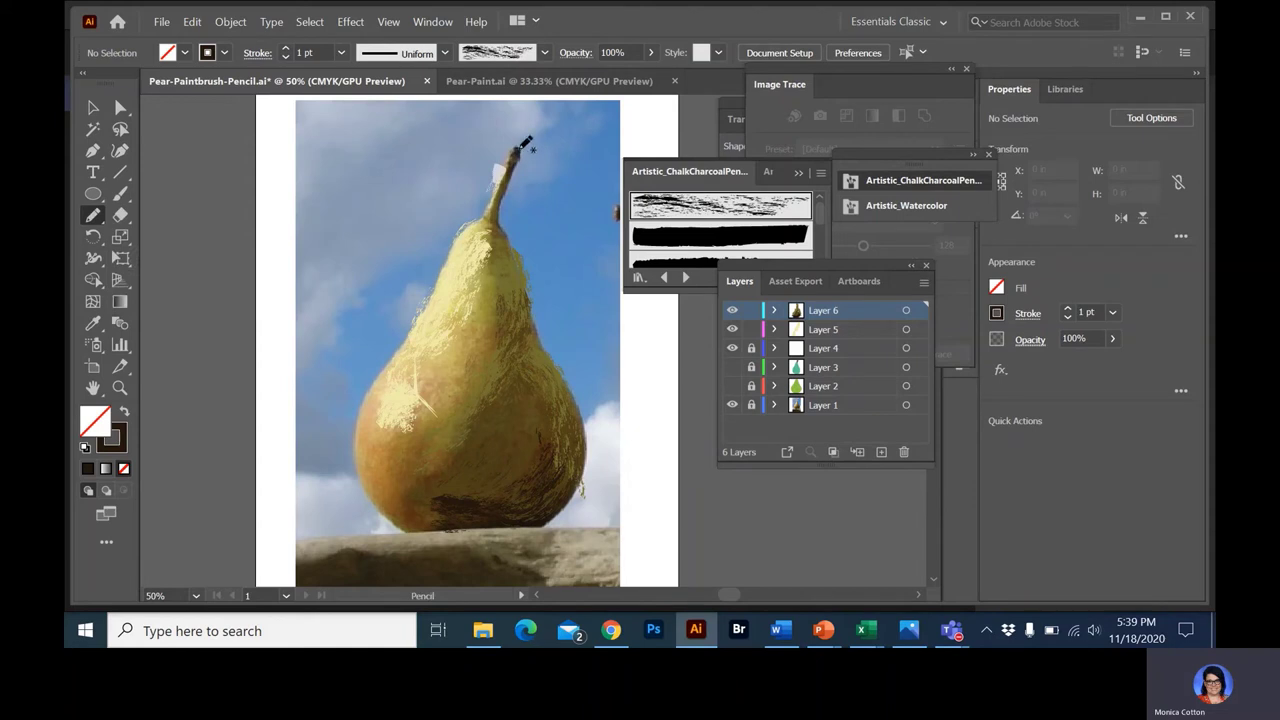
{"action": "left_click_drag", "start_coordinate": [513, 160], "coordinate": [497, 221]}
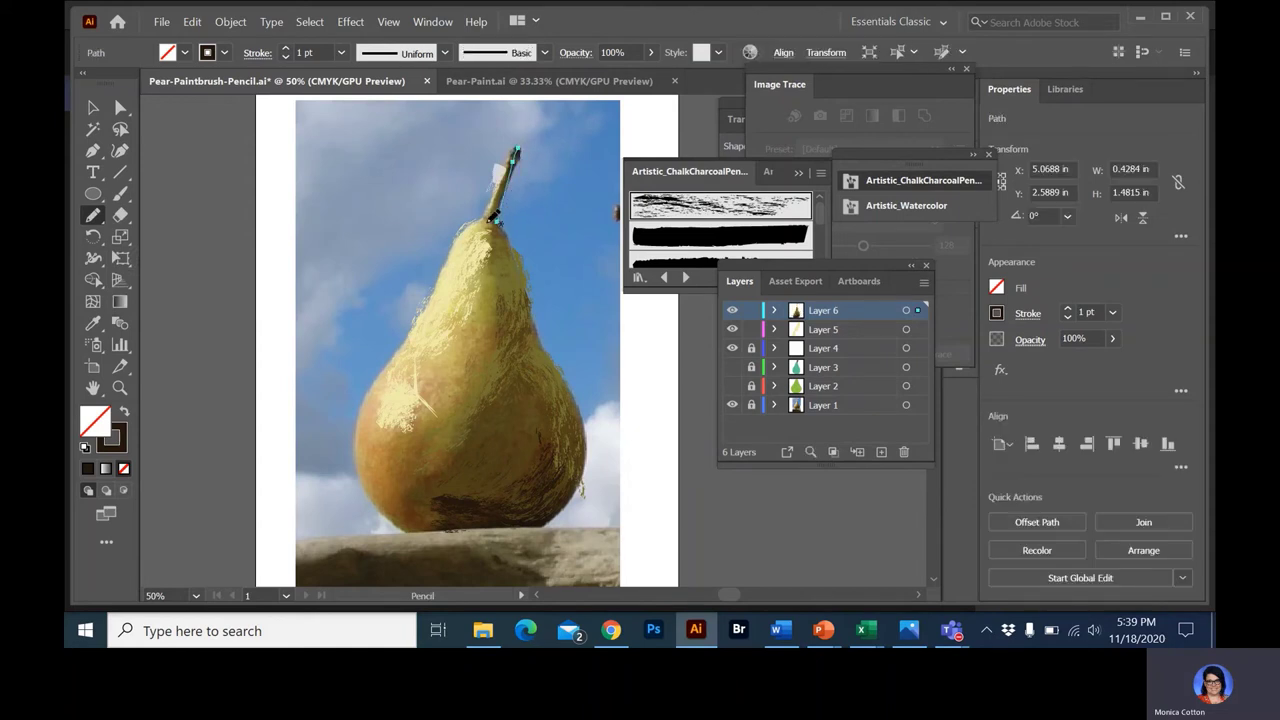
{"action": "left_click", "coordinate": [583, 147], "text": "ctrl"}
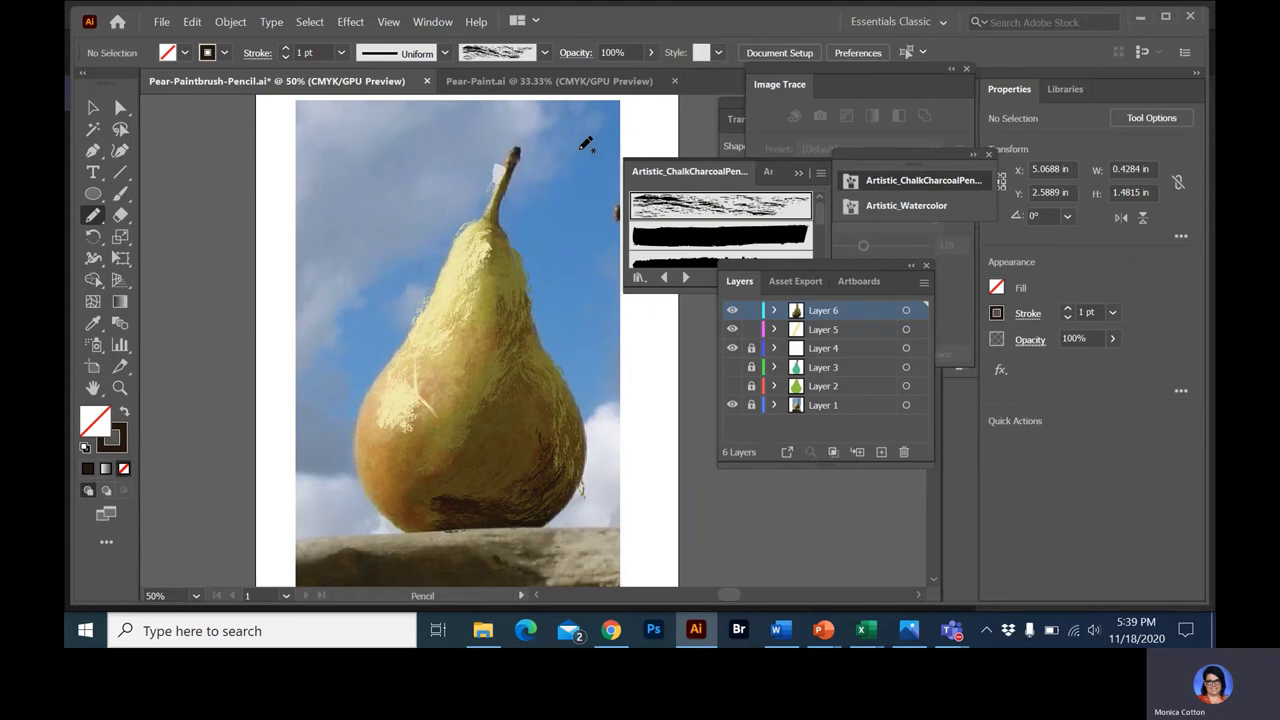
Adjust the Pencil tool's fidelity from fully Smooth to about midway between Accurate and Smooth
{"action": "double_click", "coordinate": [92, 216]}
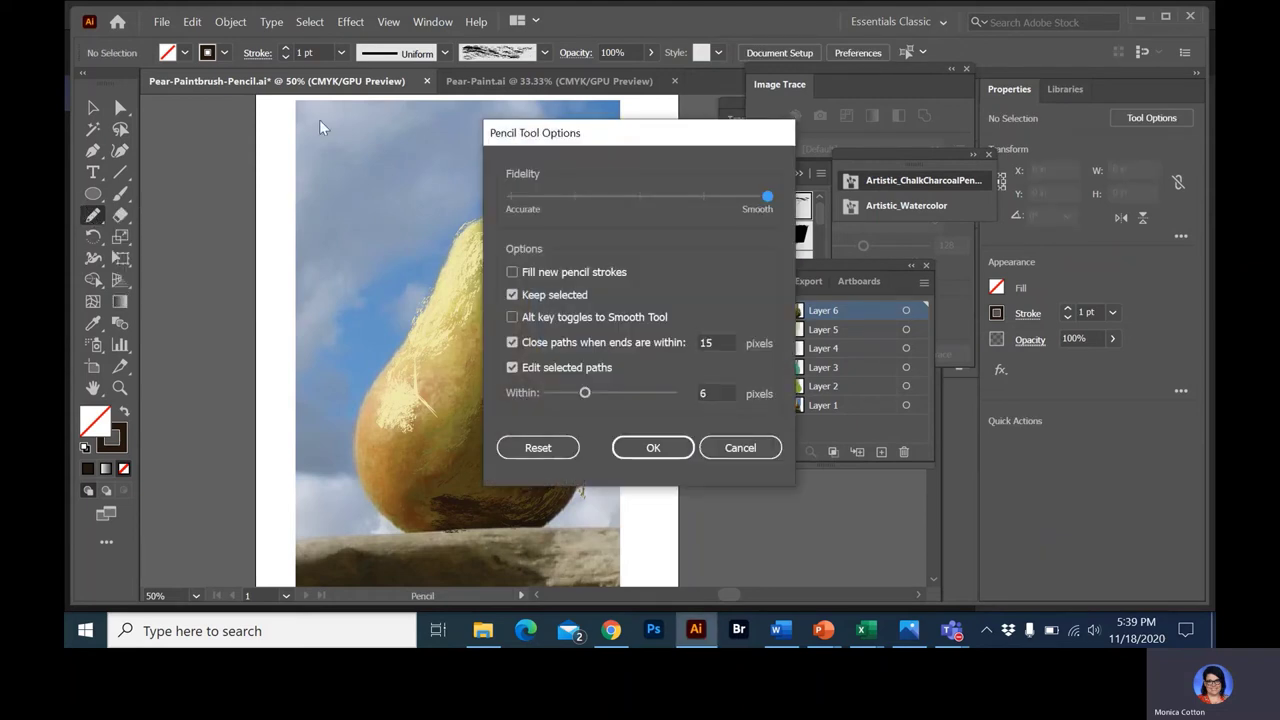
{"action": "left_click", "coordinate": [655, 200]}
{"action": "left_click", "coordinate": [657, 448]}
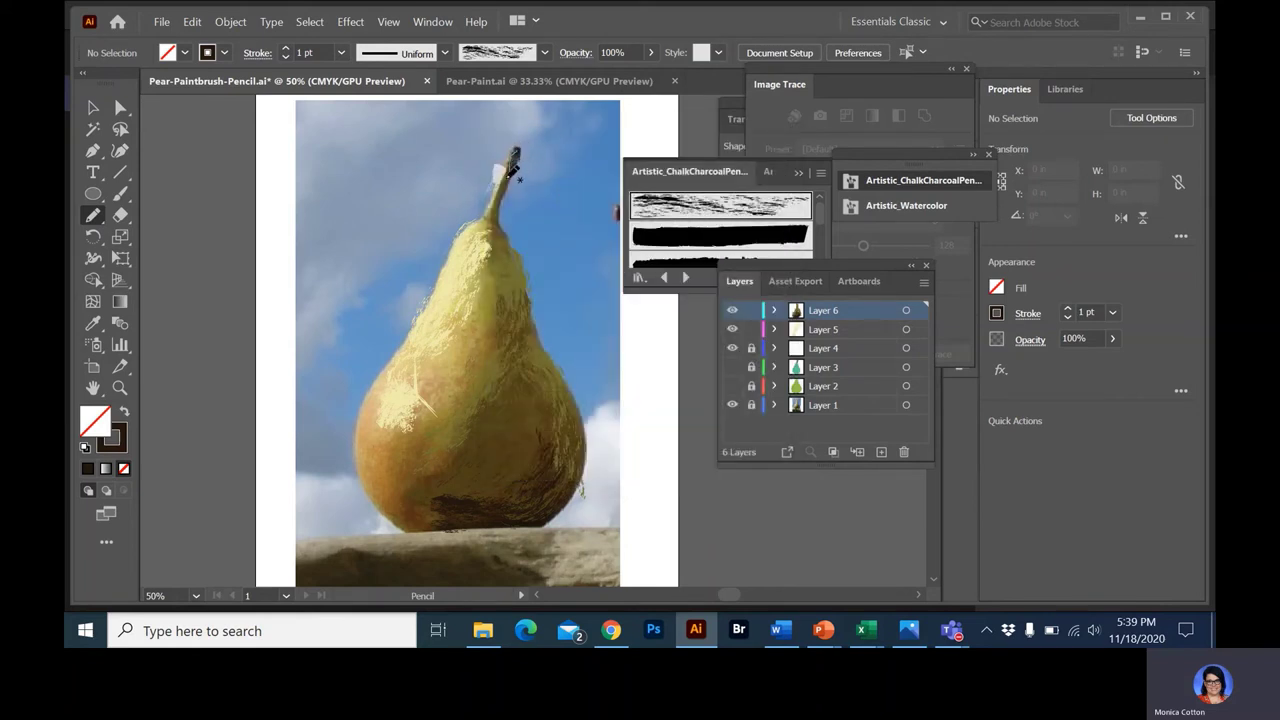
Draw a pencil path along the pear's stem and fill it with the stroke's dark brown
{"action": "left_click_drag", "start_coordinate": [514, 160], "coordinate": [516, 152]}
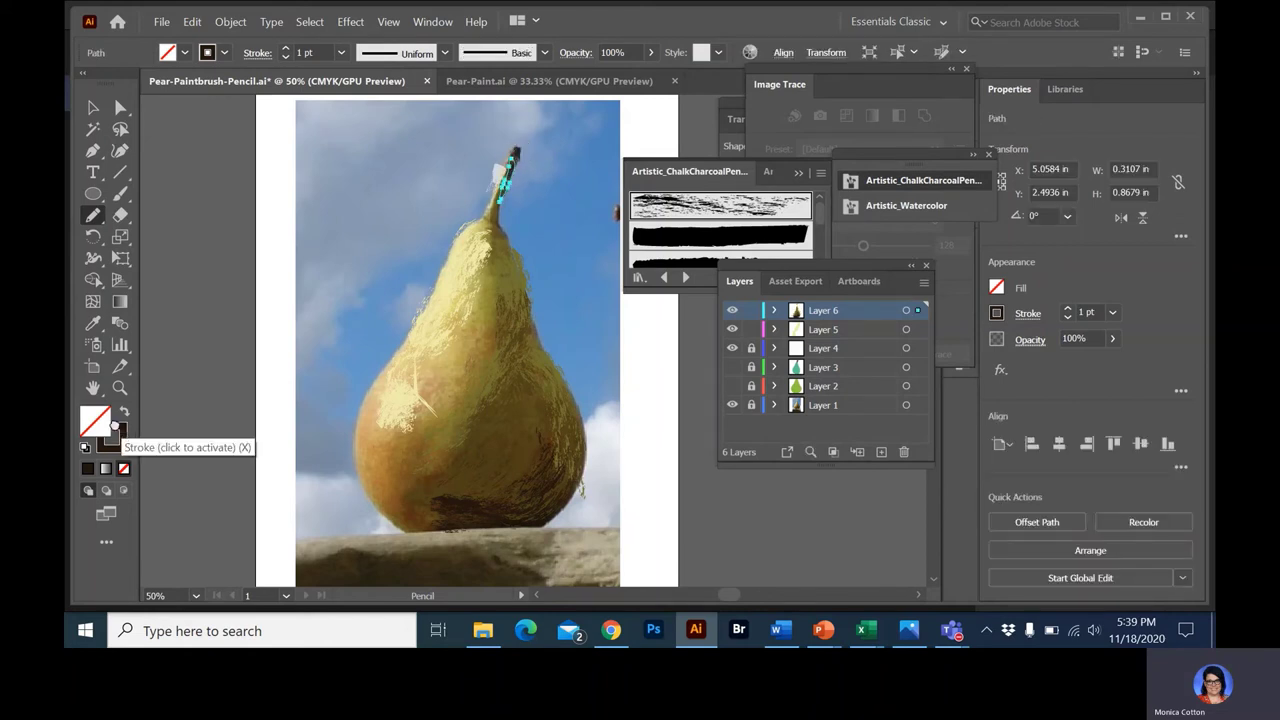
{"action": "left_click_drag", "start_coordinate": [124, 432], "coordinate": [96, 421]}
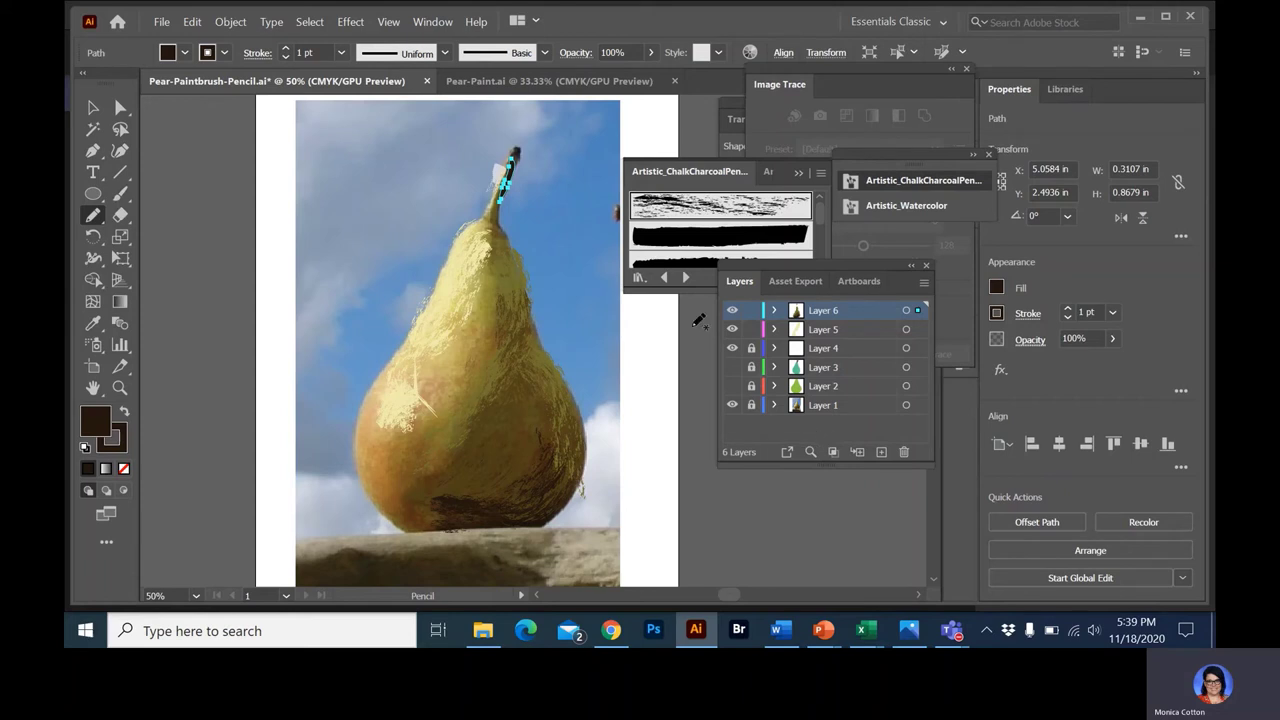
Show Layer 2 and Layer 3, and unlock Layers 2, 3 and 4 so their shapes can be selected
{"action": "left_click", "coordinate": [732, 386]}
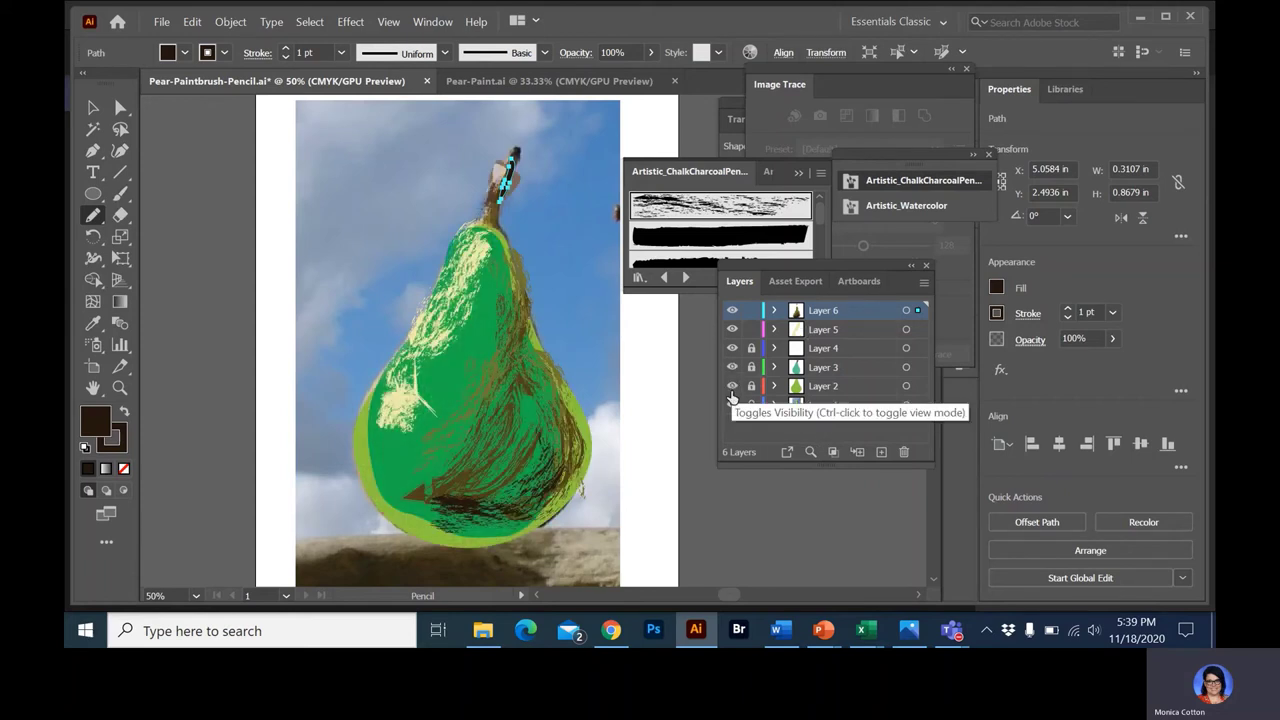
{"action": "left_click", "coordinate": [94, 107]}
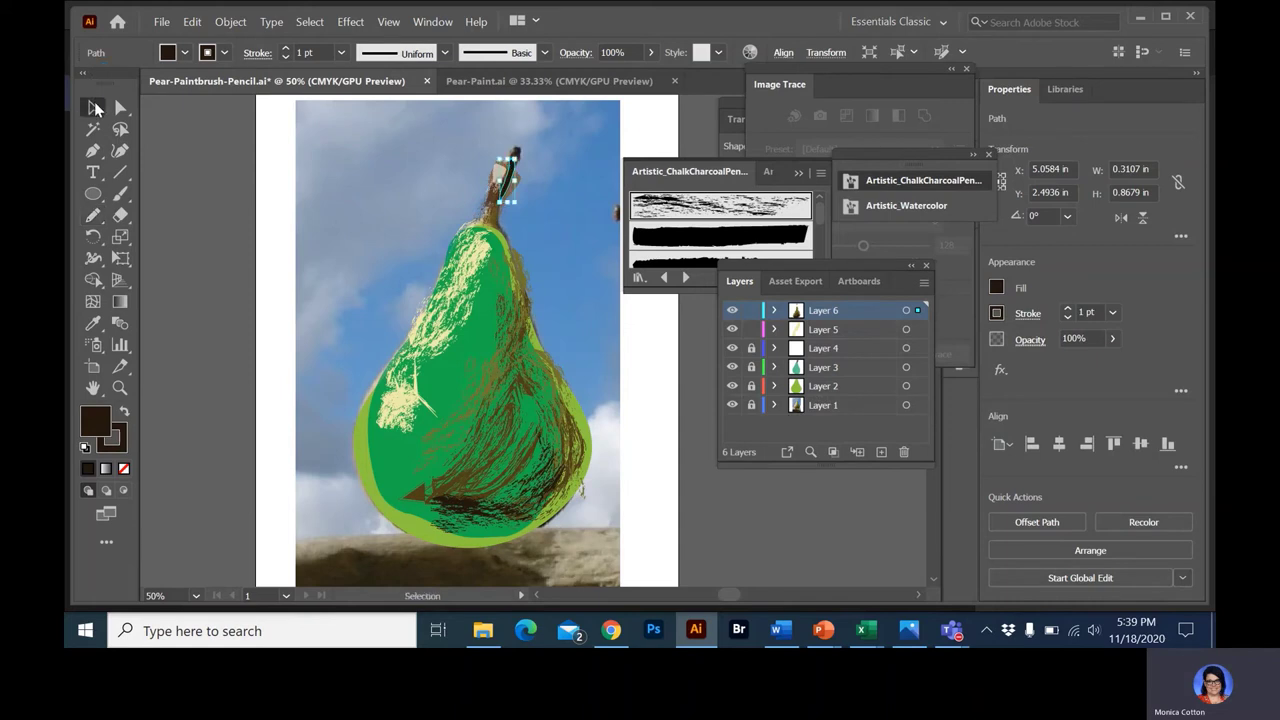
{"action": "left_click", "coordinate": [360, 442]}
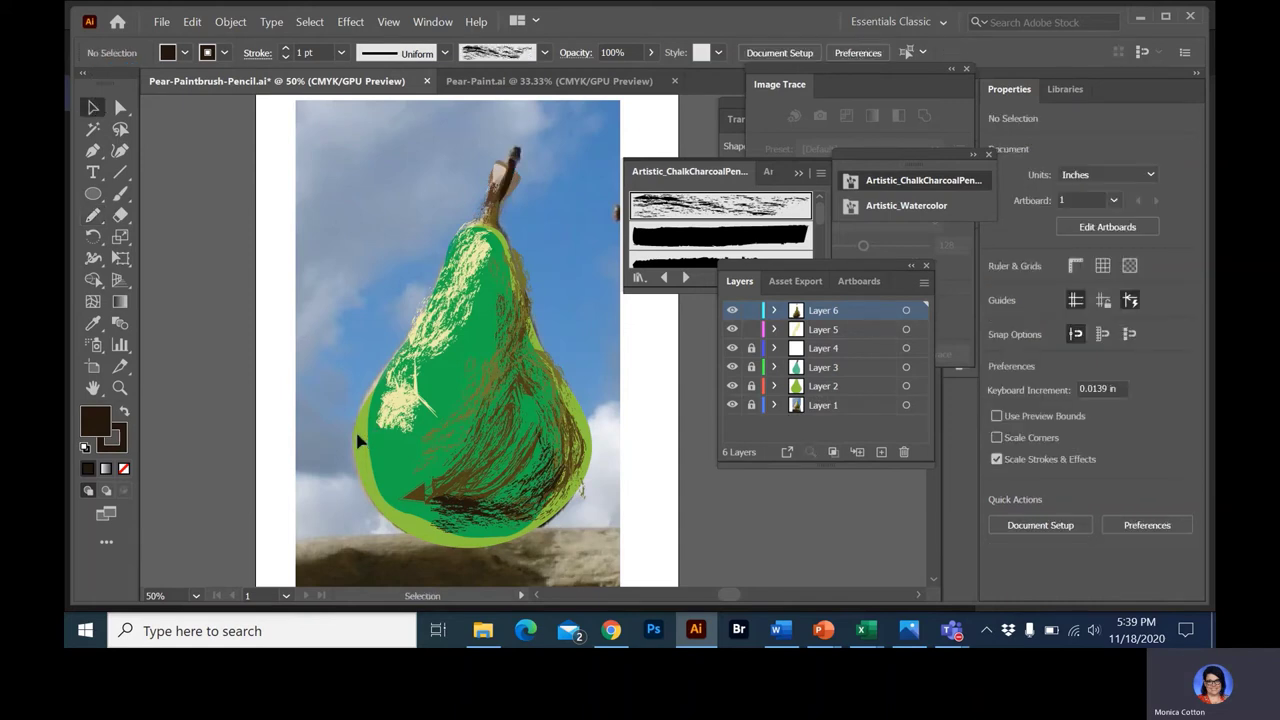
{"action": "left_click", "coordinate": [751, 348]}
{"action": "left_click", "coordinate": [751, 367]}
{"action": "left_click", "coordinate": [752, 386]}
Recolor the outer pear shape on Layer 2 with the darker green sampled from the inner pear shape
{"action": "left_click", "coordinate": [362, 452]}
{"action": "left_click", "coordinate": [92, 323]}
{"action": "left_click", "coordinate": [449, 381]}
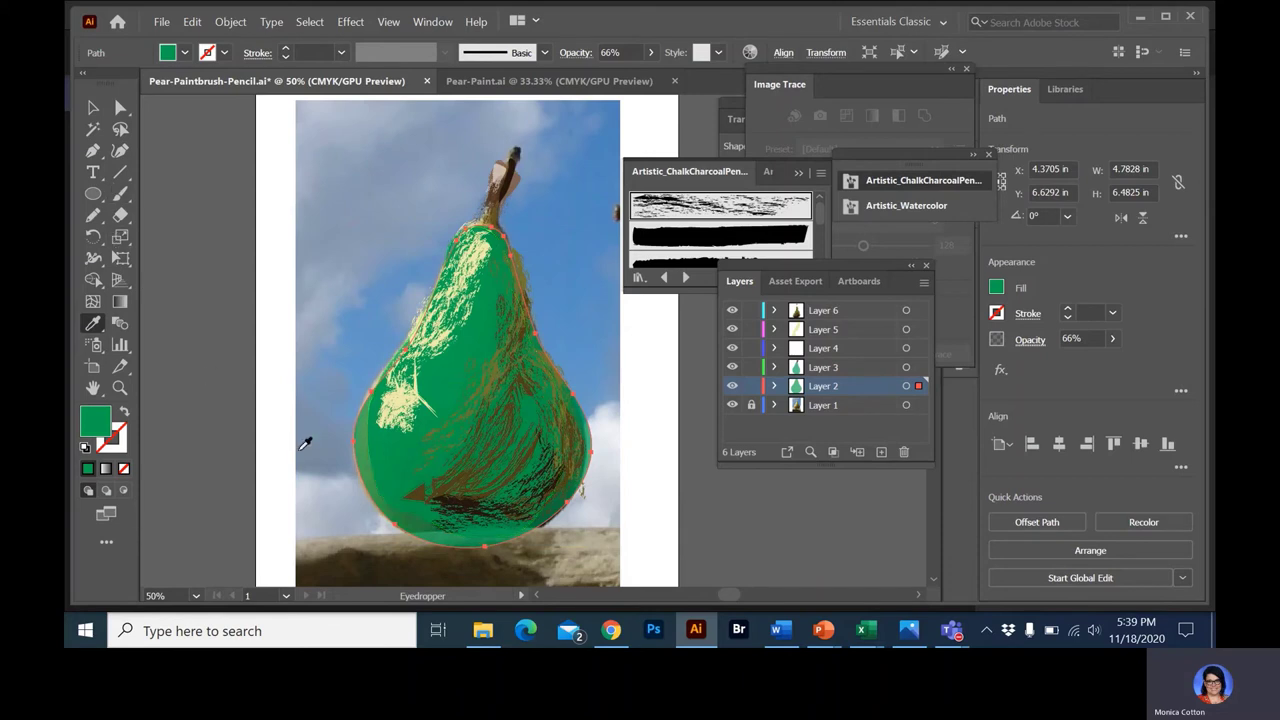
Fill the inner pear shape on Layer 3 with a light yellow-green swatch and deselect it
{"action": "left_click", "coordinate": [90, 110]}
{"action": "left_click", "coordinate": [365, 447]}
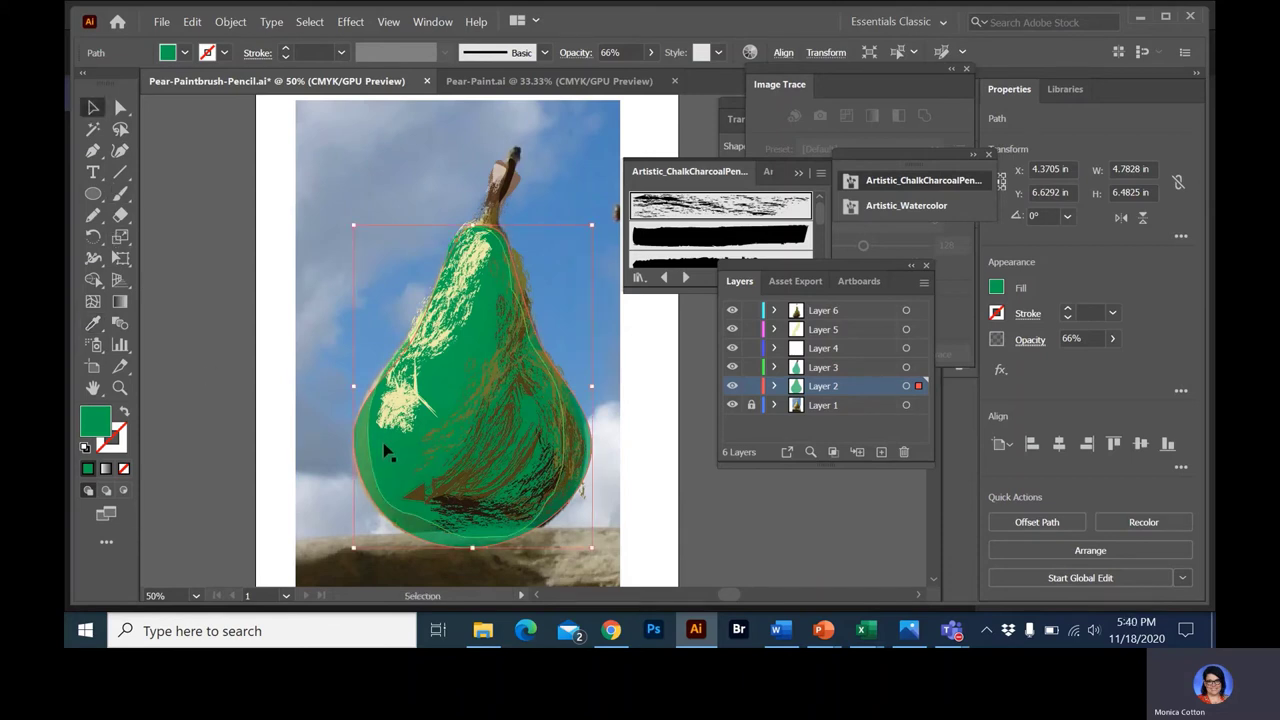
{"action": "left_click", "coordinate": [92, 323]}
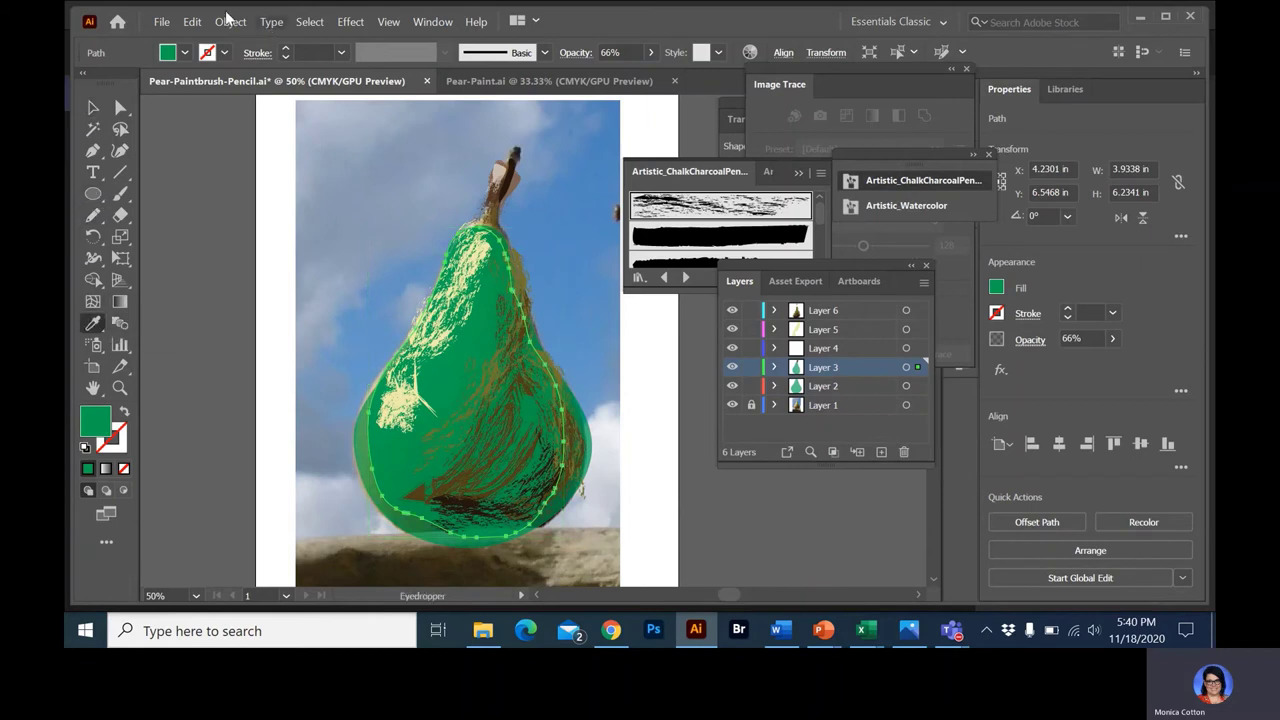
{"action": "left_click", "coordinate": [184, 52]}
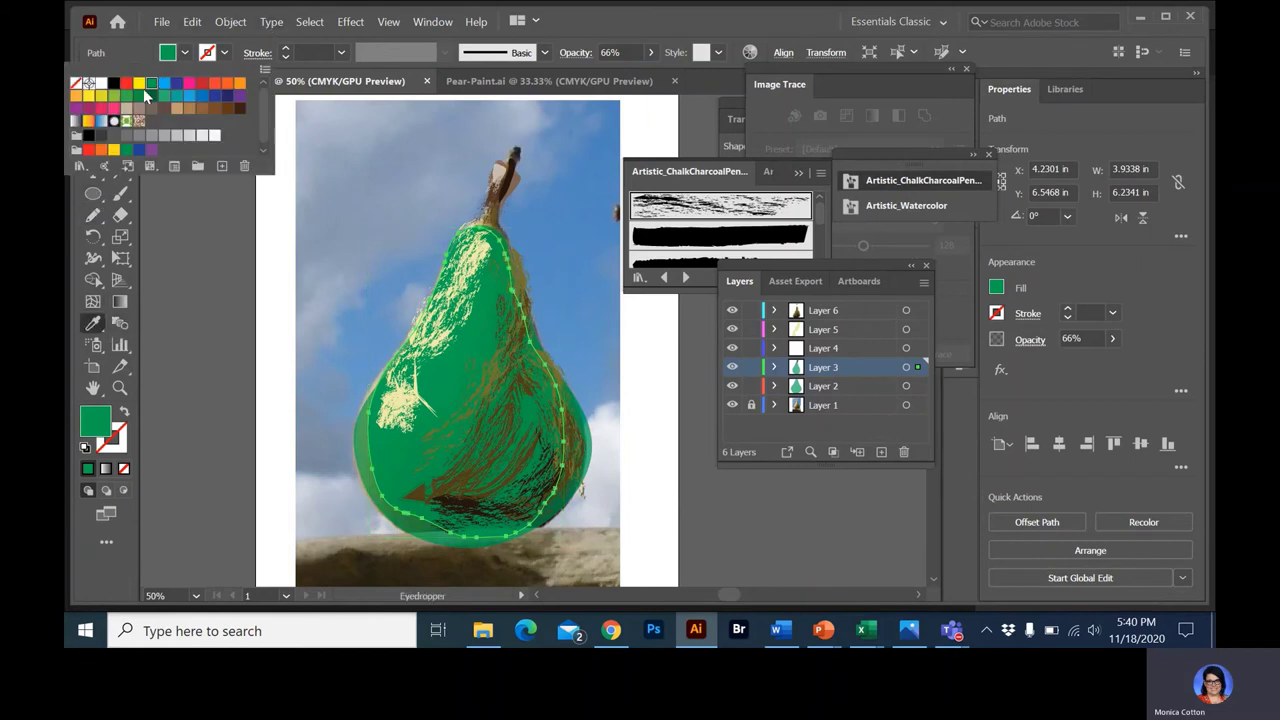
{"action": "left_click", "coordinate": [114, 95]}
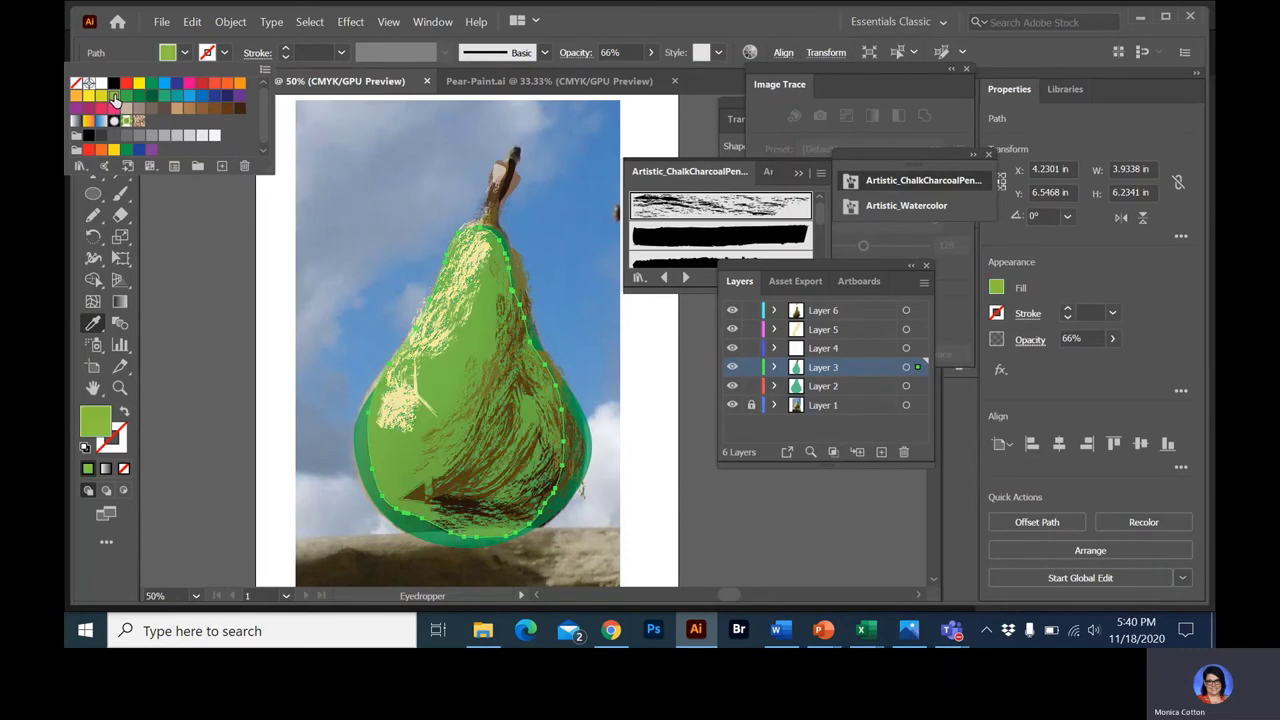
{"action": "left_click", "coordinate": [643, 27]}
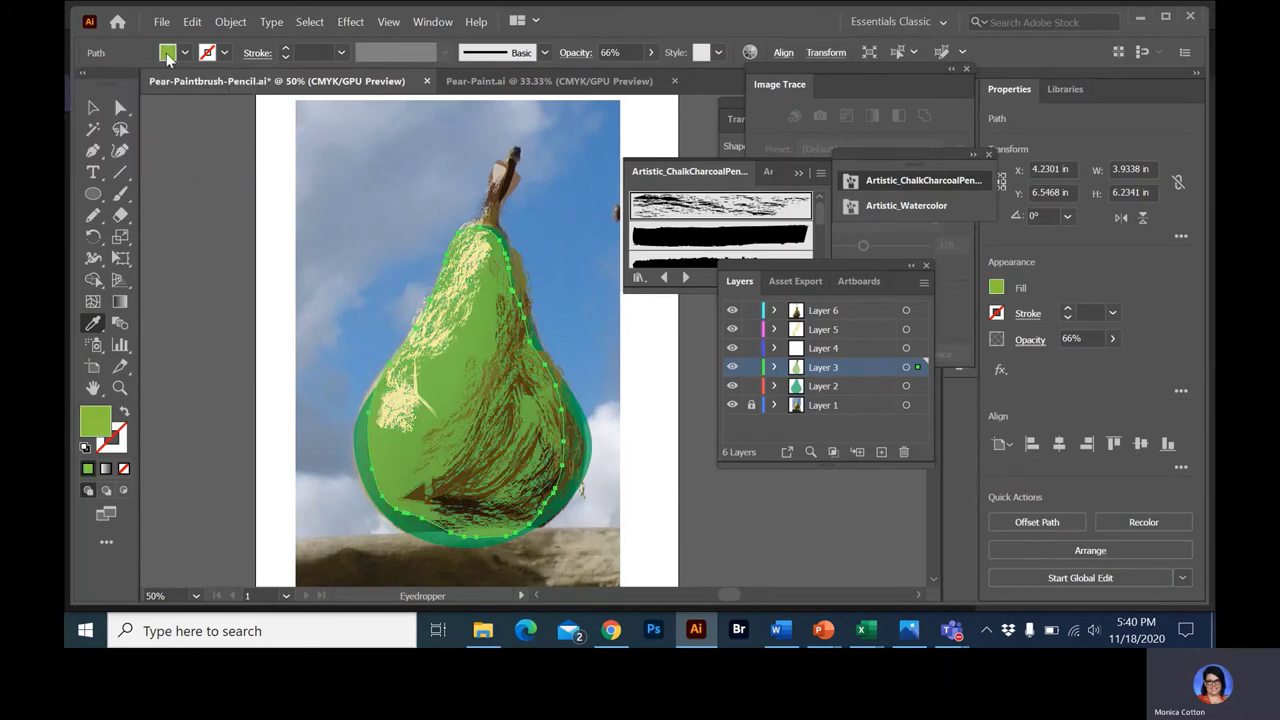
{"action": "left_click", "coordinate": [92, 107]}
{"action": "left_click", "coordinate": [220, 178]}
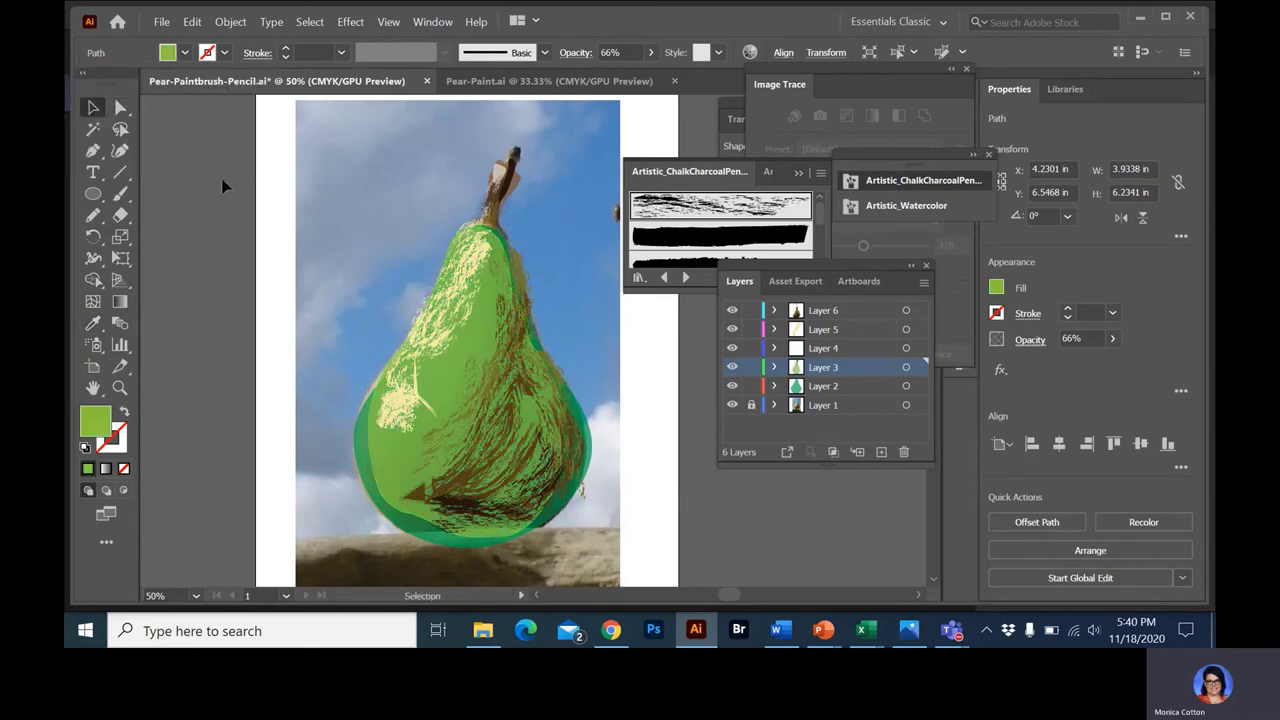
Open the Spatter brush-stroke effect for the light green pear shape, with the preview at 50%
{"action": "left_click", "coordinate": [404, 455]}
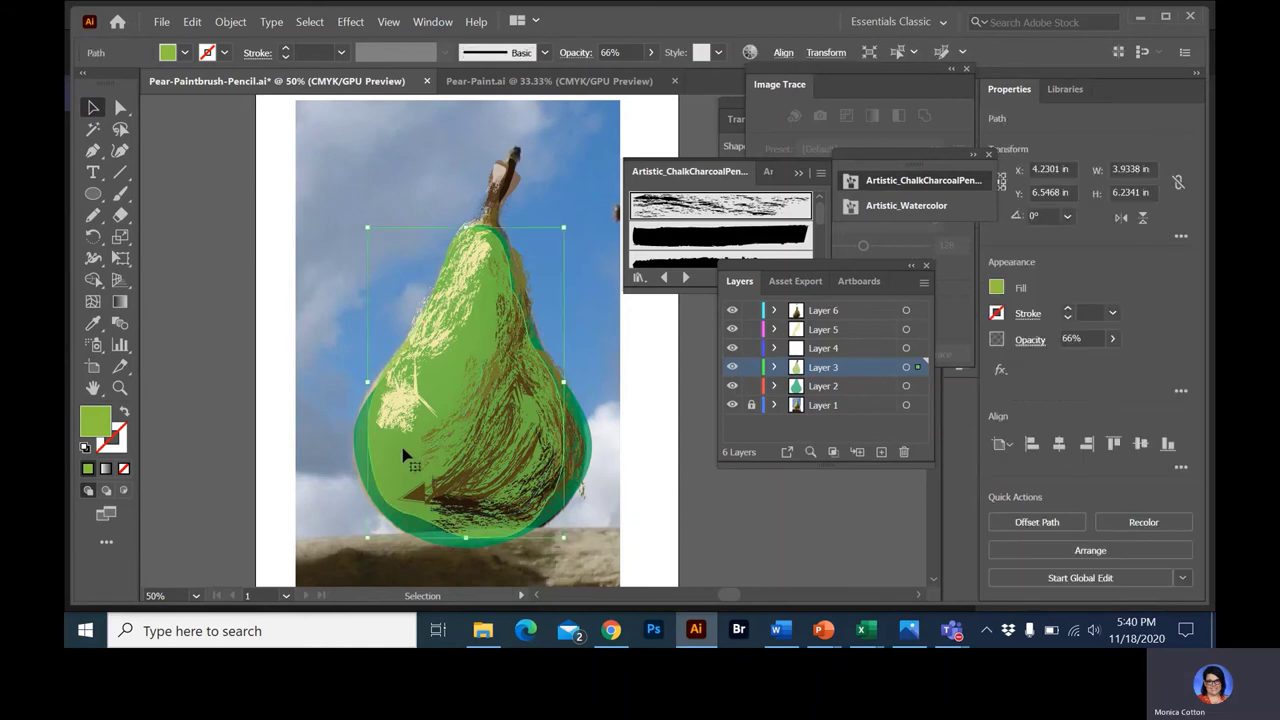
{"action": "left_click", "coordinate": [345, 22]}
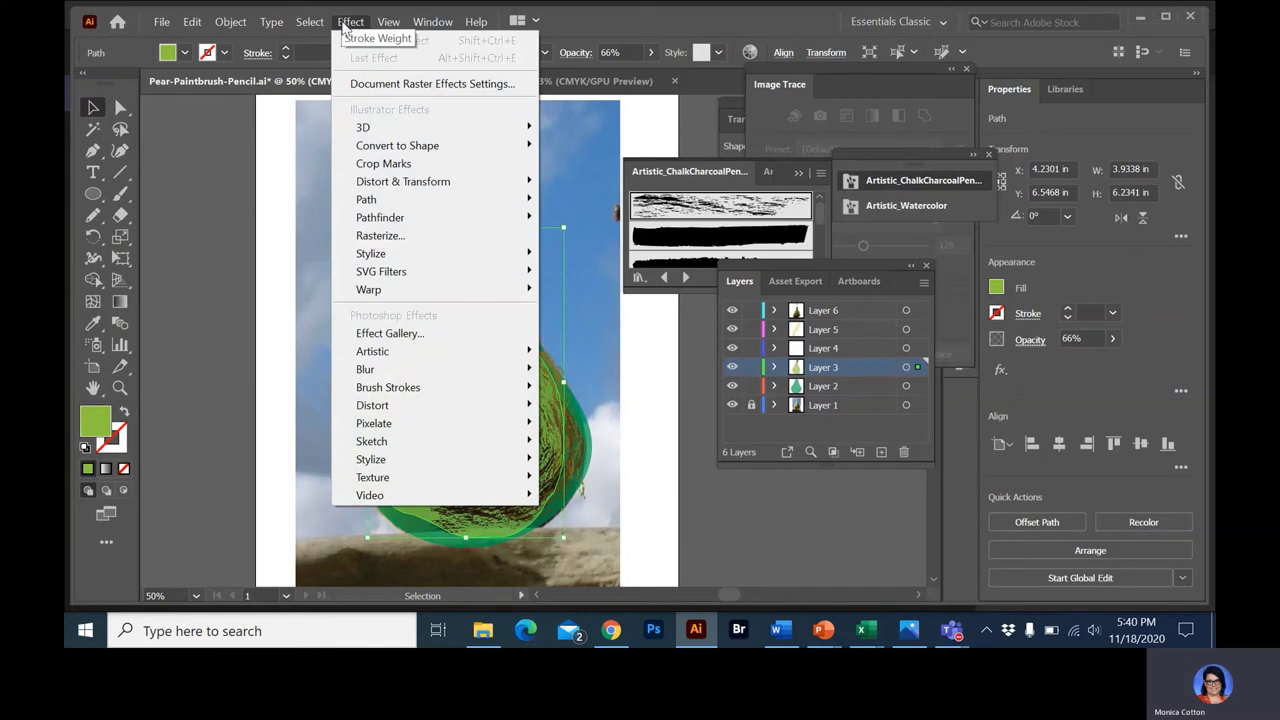
{"action": "mouse_move", "coordinate": [428, 396]}
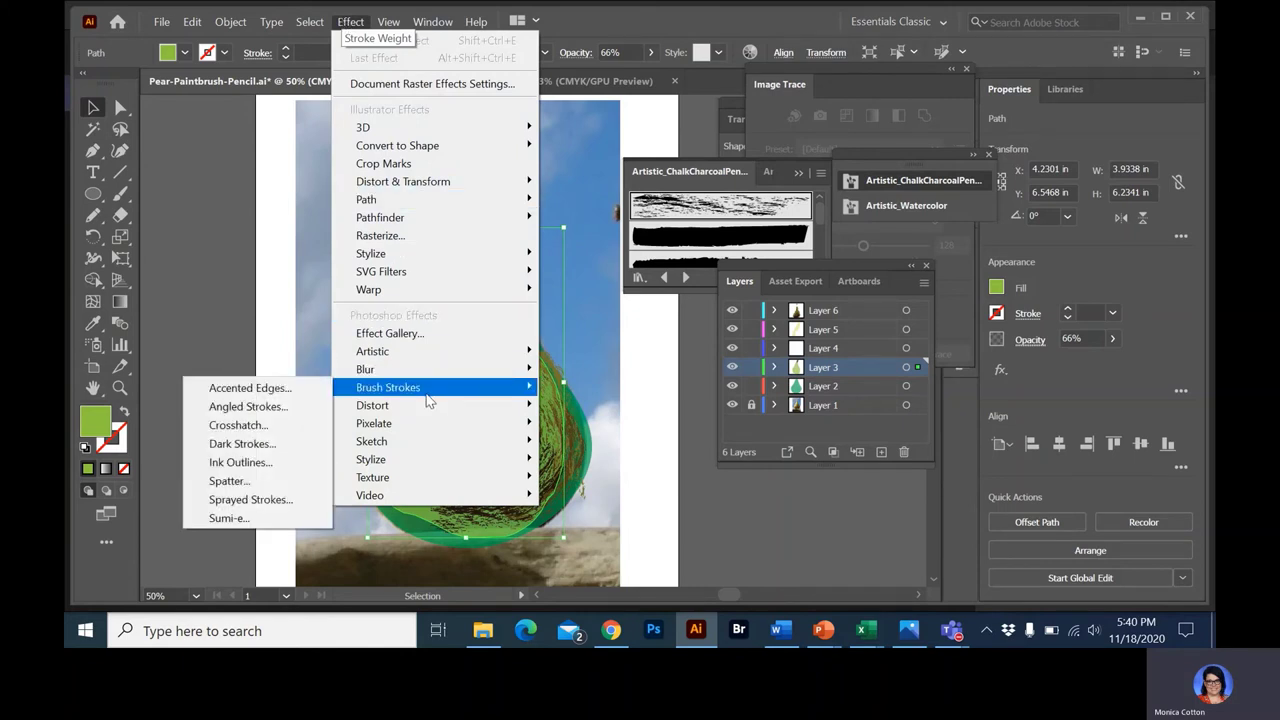
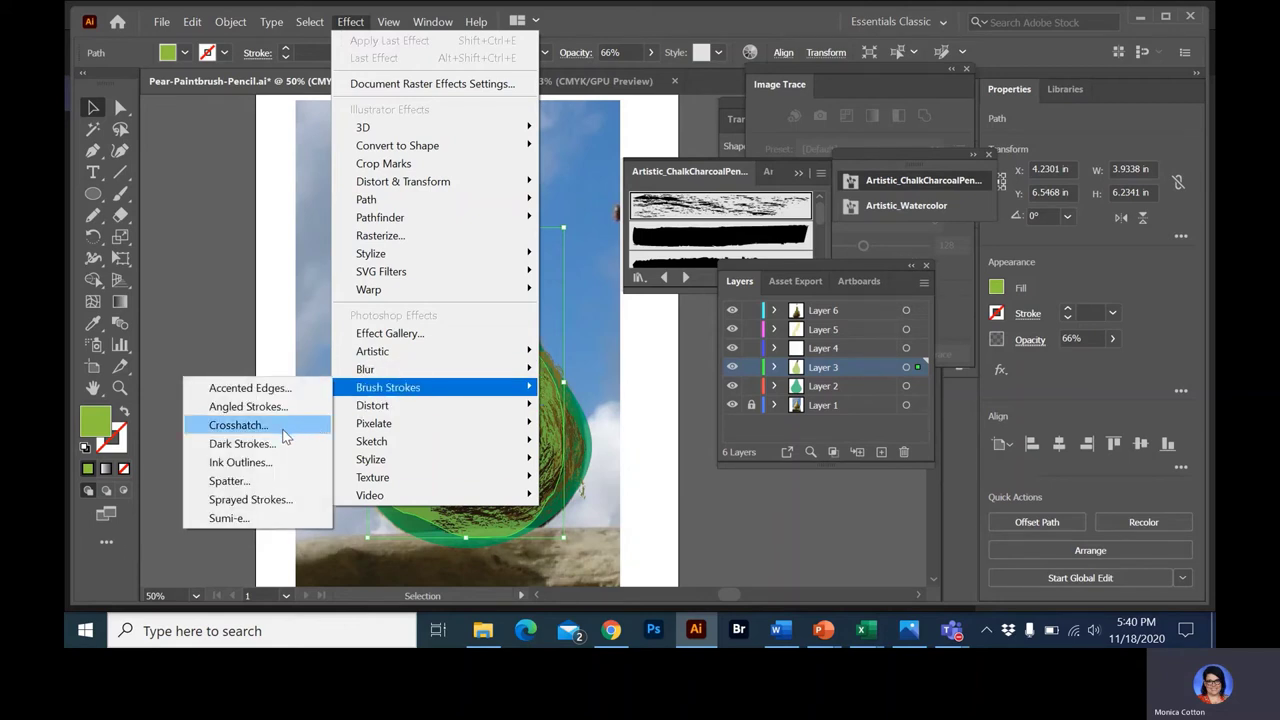
{"action": "left_click", "coordinate": [249, 482]}
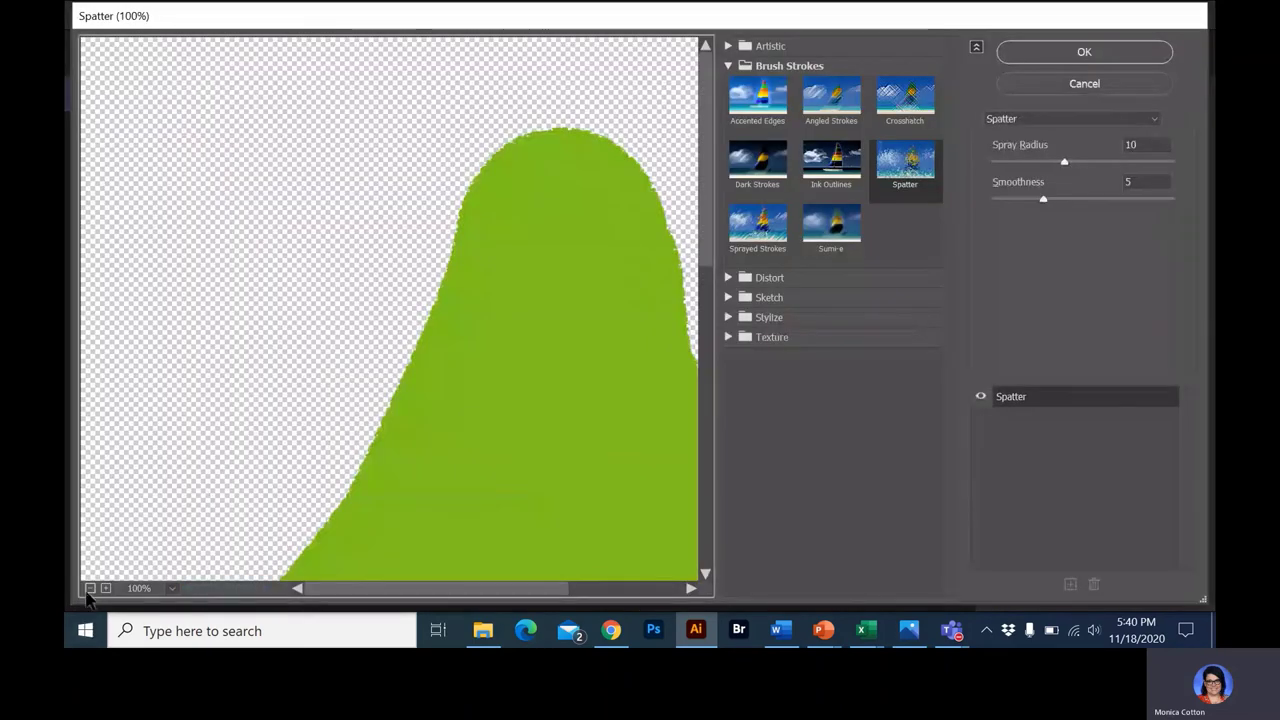
{"action": "left_click", "coordinate": [89, 588]}
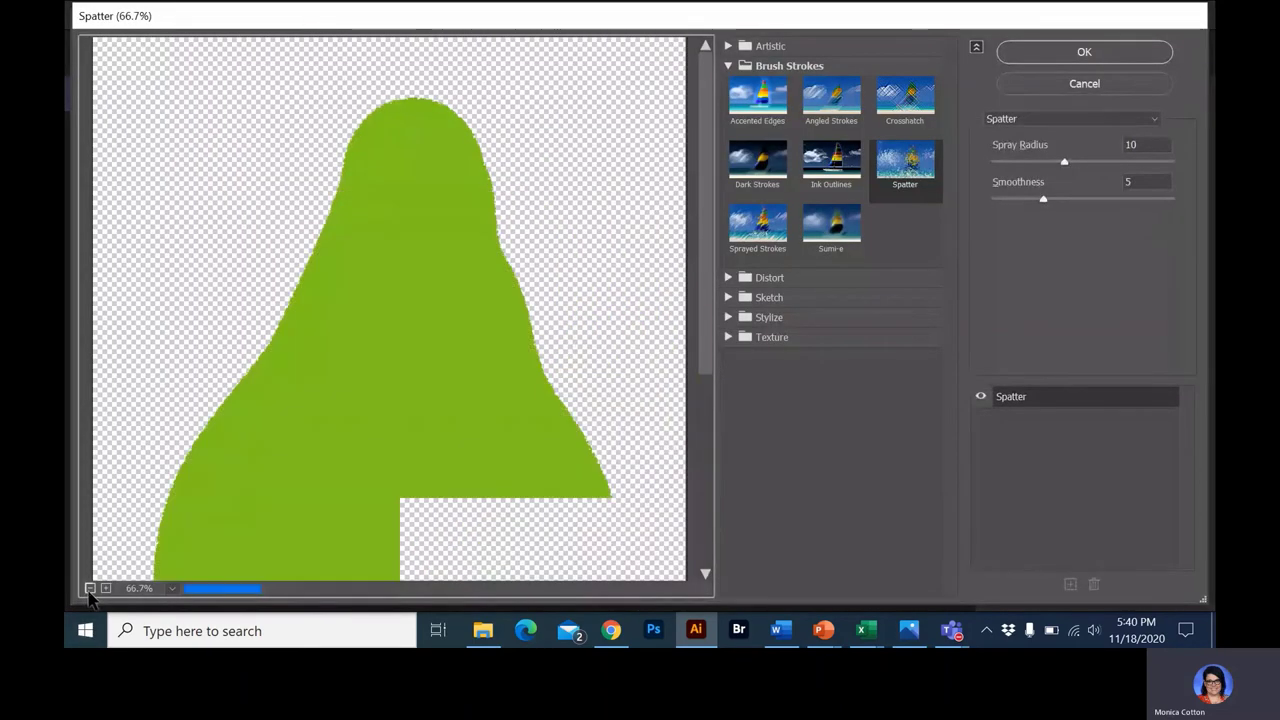
{"action": "left_click", "coordinate": [89, 588]}
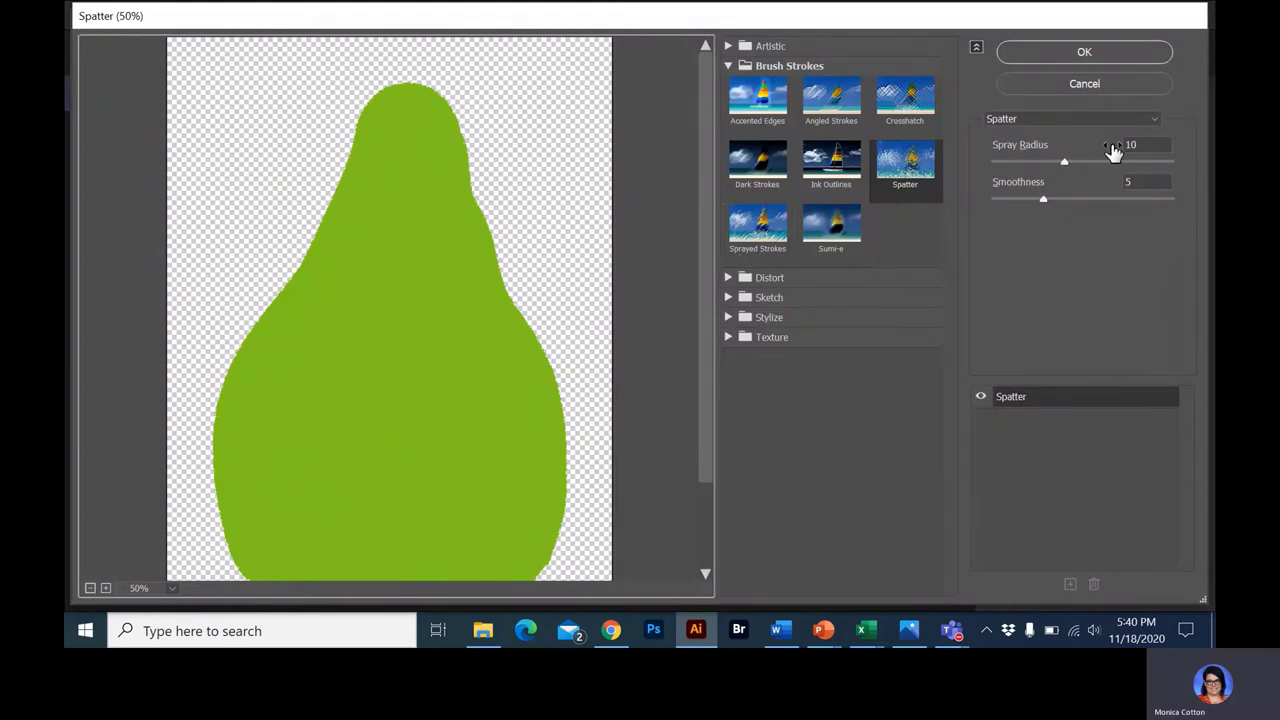
Try Spatter with a spray radius of 16 and smoothness of 2, comparing it with Crosshatch
{"action": "left_click", "coordinate": [1110, 163]}
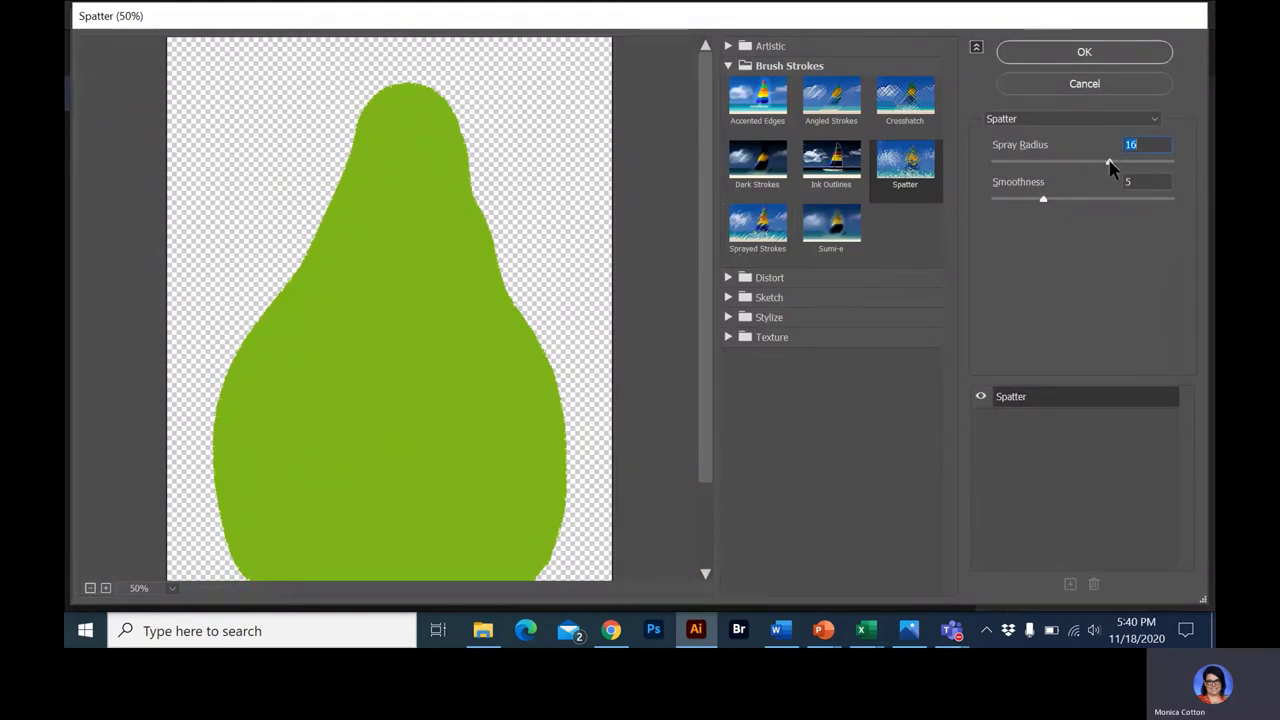
{"action": "left_click", "coordinate": [1089, 199]}
{"action": "left_click", "coordinate": [1006, 199]}
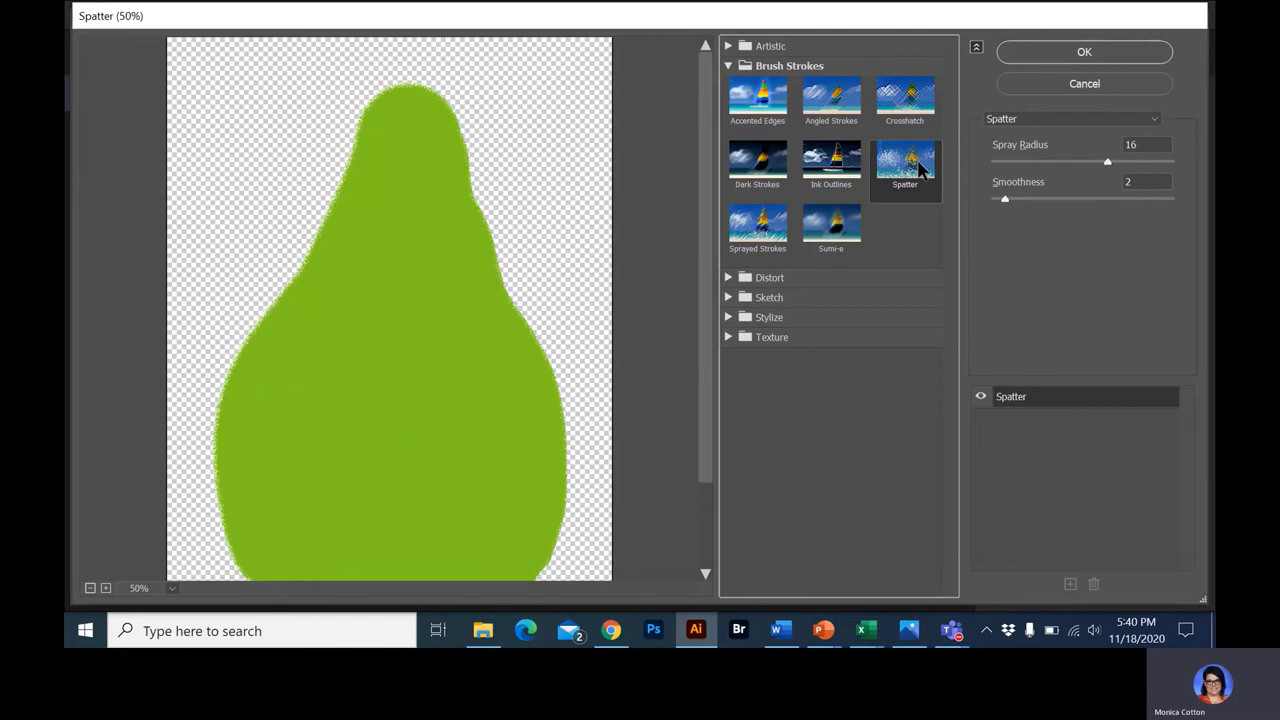
{"action": "left_click", "coordinate": [898, 103]}
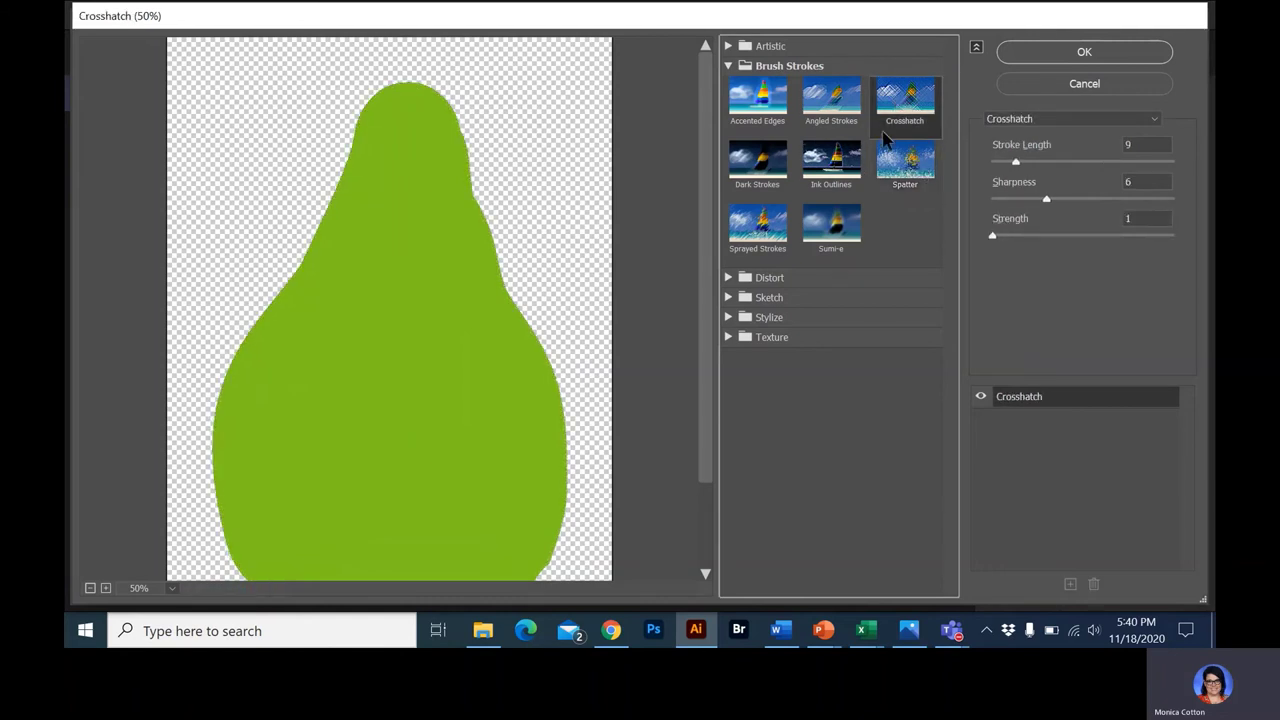
{"action": "left_click", "coordinate": [900, 163]}
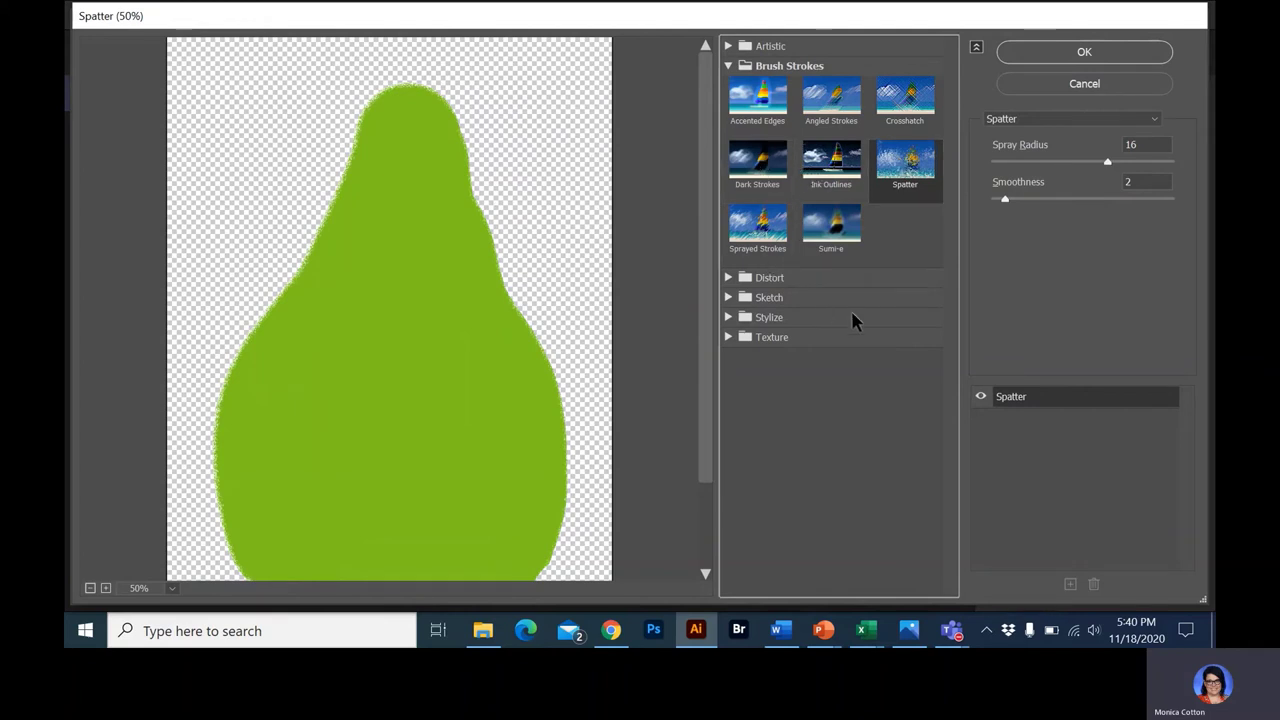
Compare the Craquelure, Texturizer and Grain textures on the pear shape and choose Grain
{"action": "left_click", "coordinate": [739, 337]}
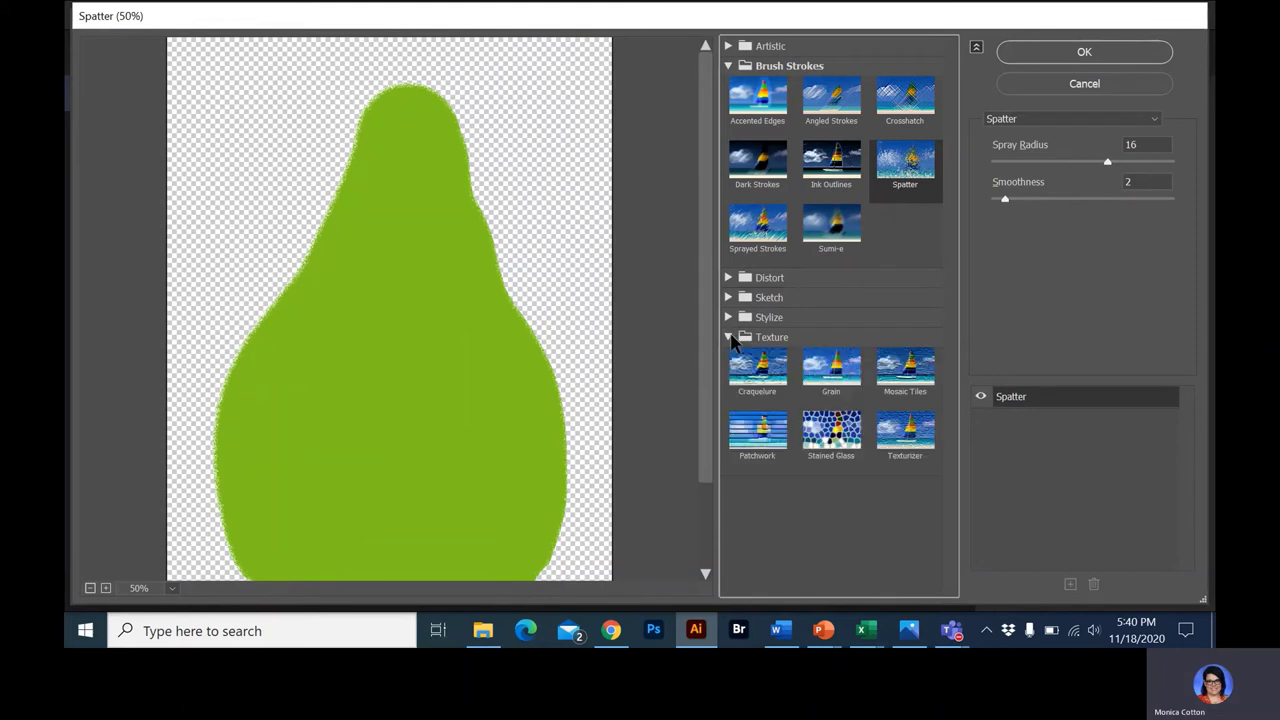
{"action": "left_click", "coordinate": [752, 388]}
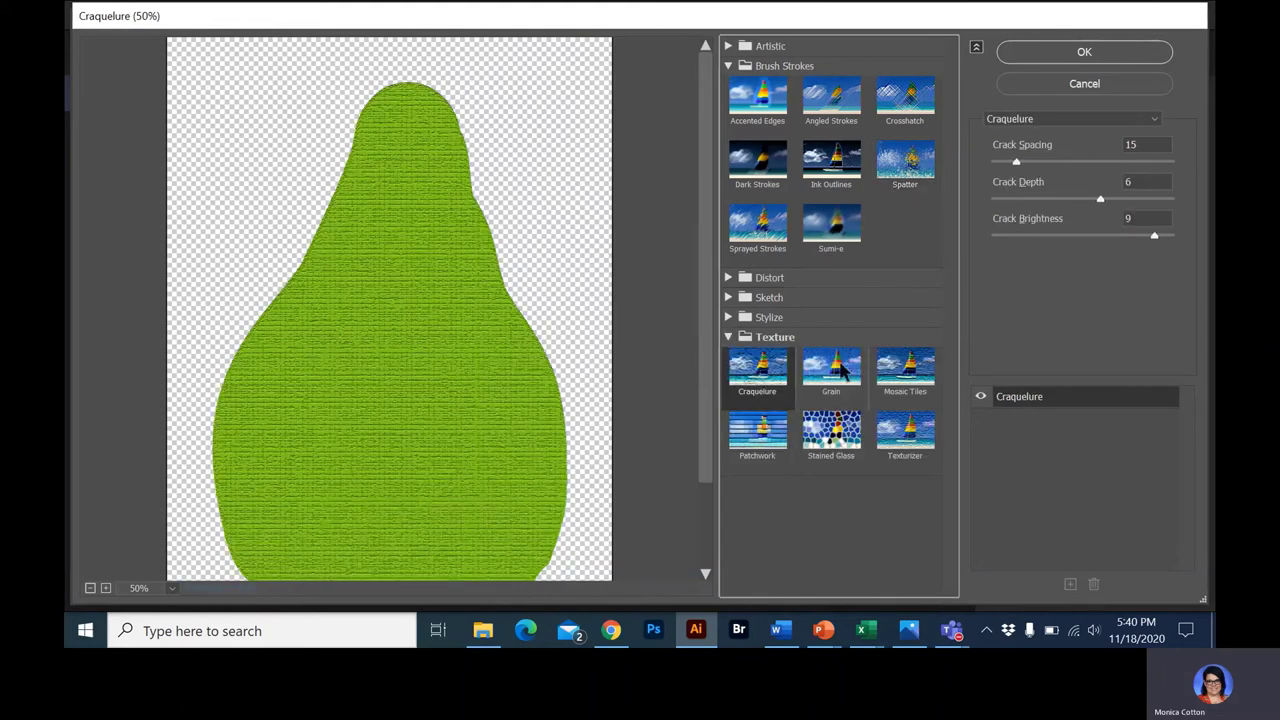
{"action": "left_click", "coordinate": [916, 443]}
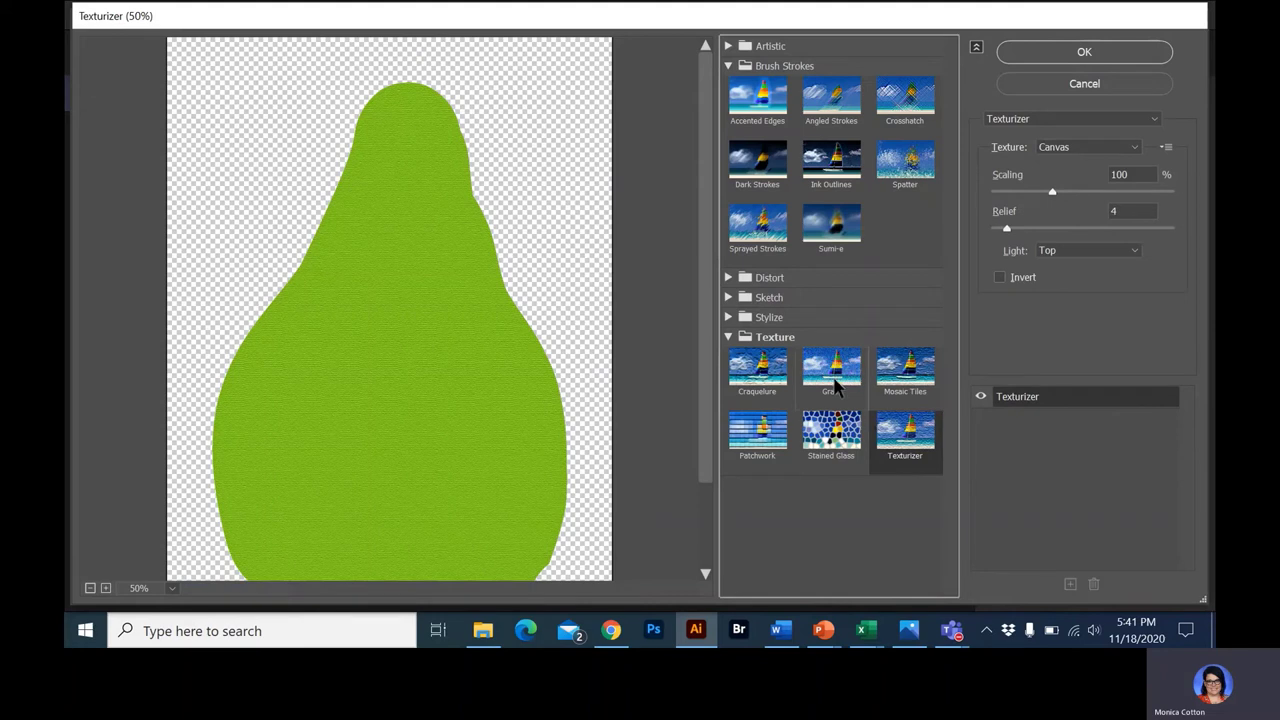
{"action": "left_click", "coordinate": [836, 389]}
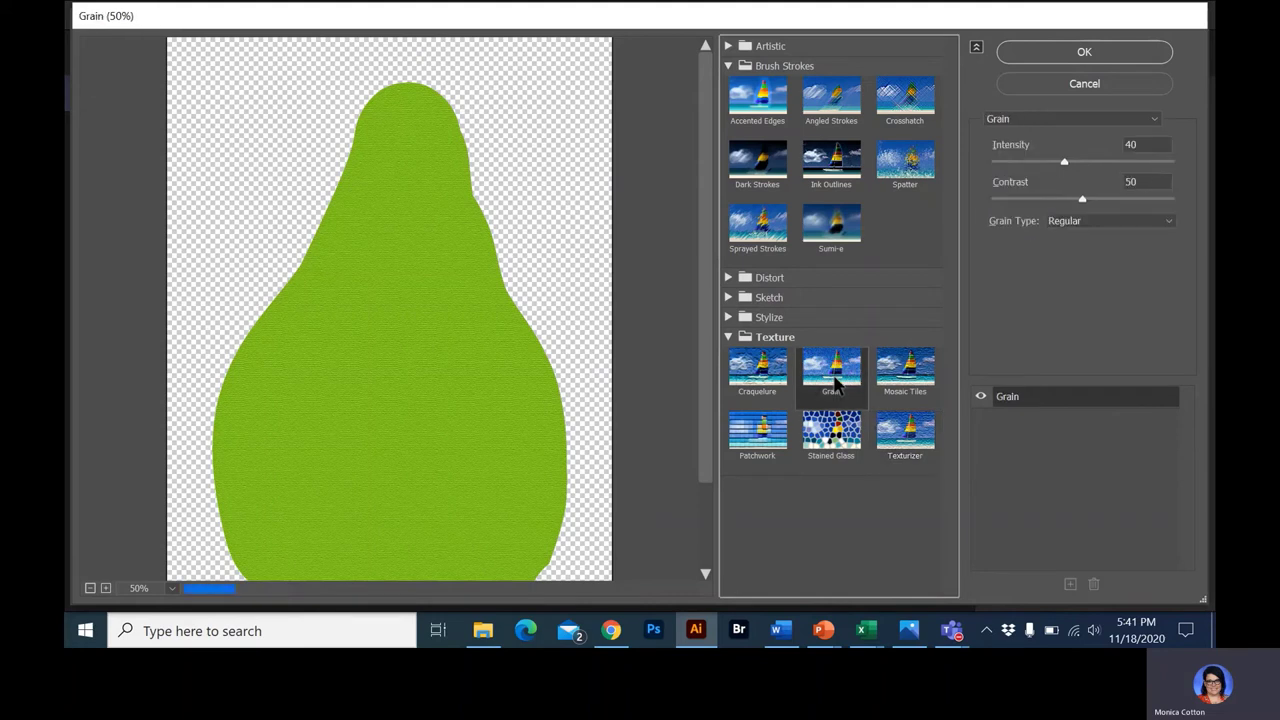
{"action": "left_click", "coordinate": [768, 374]}
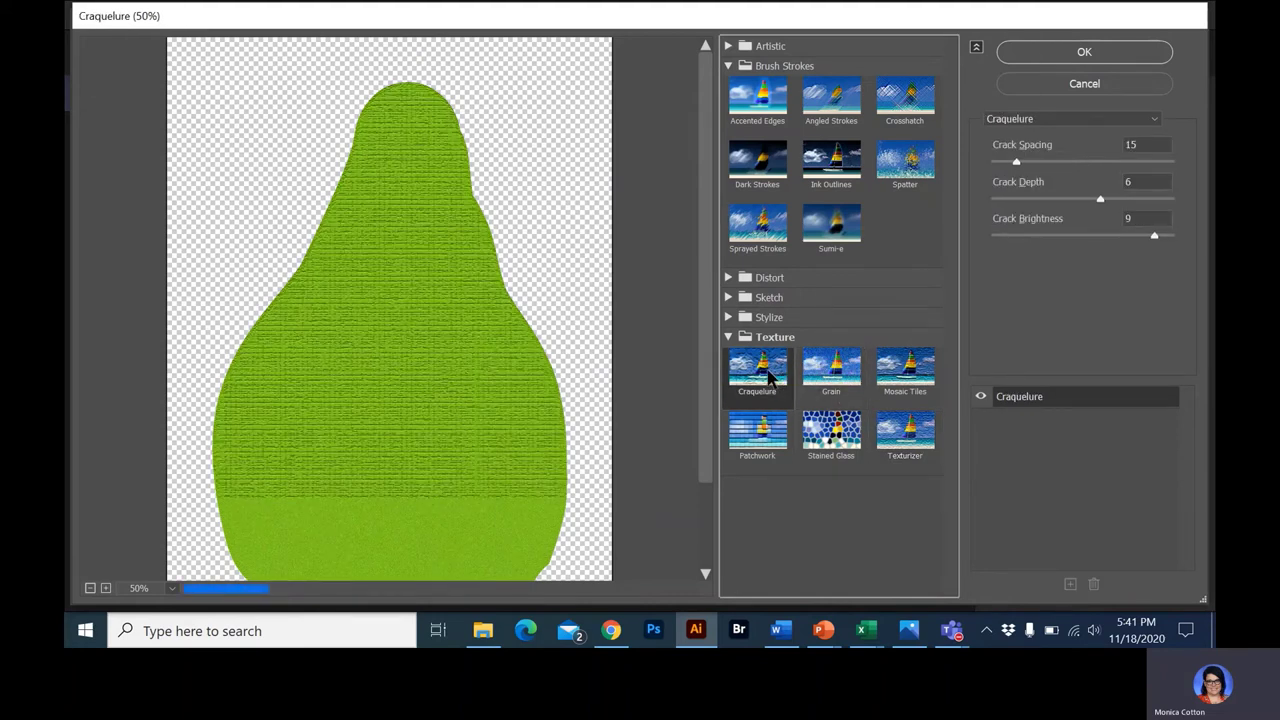
{"action": "left_click", "coordinate": [845, 368]}
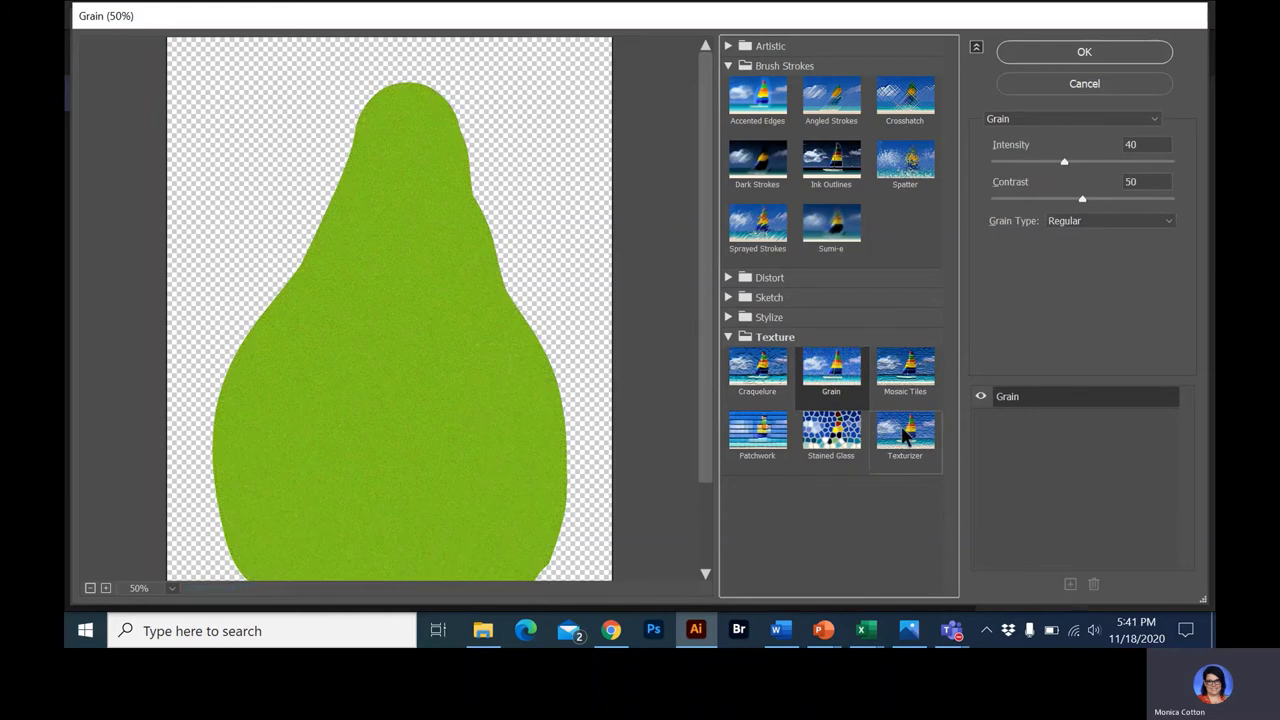
Set the grain intensity to 55 and, after trying Sprinkles, the grain type to Speckle
{"action": "left_click", "coordinate": [1094, 161]}
{"action": "left_click_drag", "start_coordinate": [1094, 162], "coordinate": [1089, 162]}
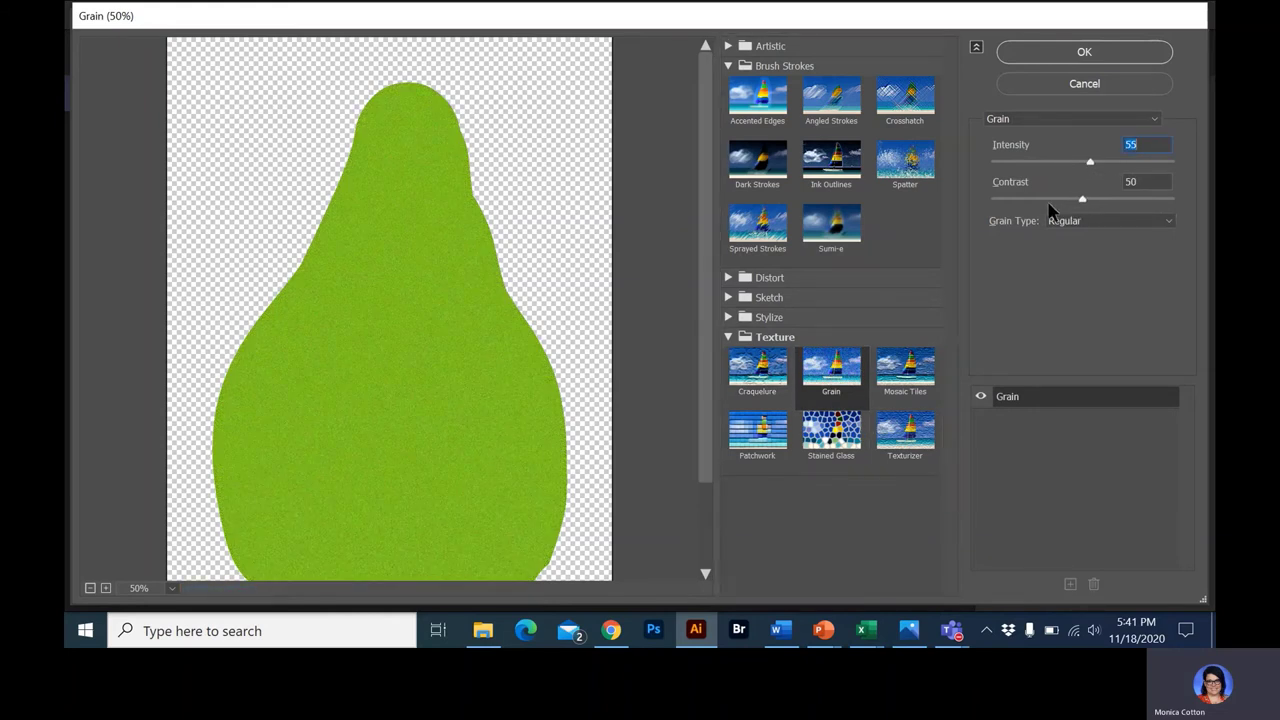
{"action": "left_click", "coordinate": [1066, 222]}
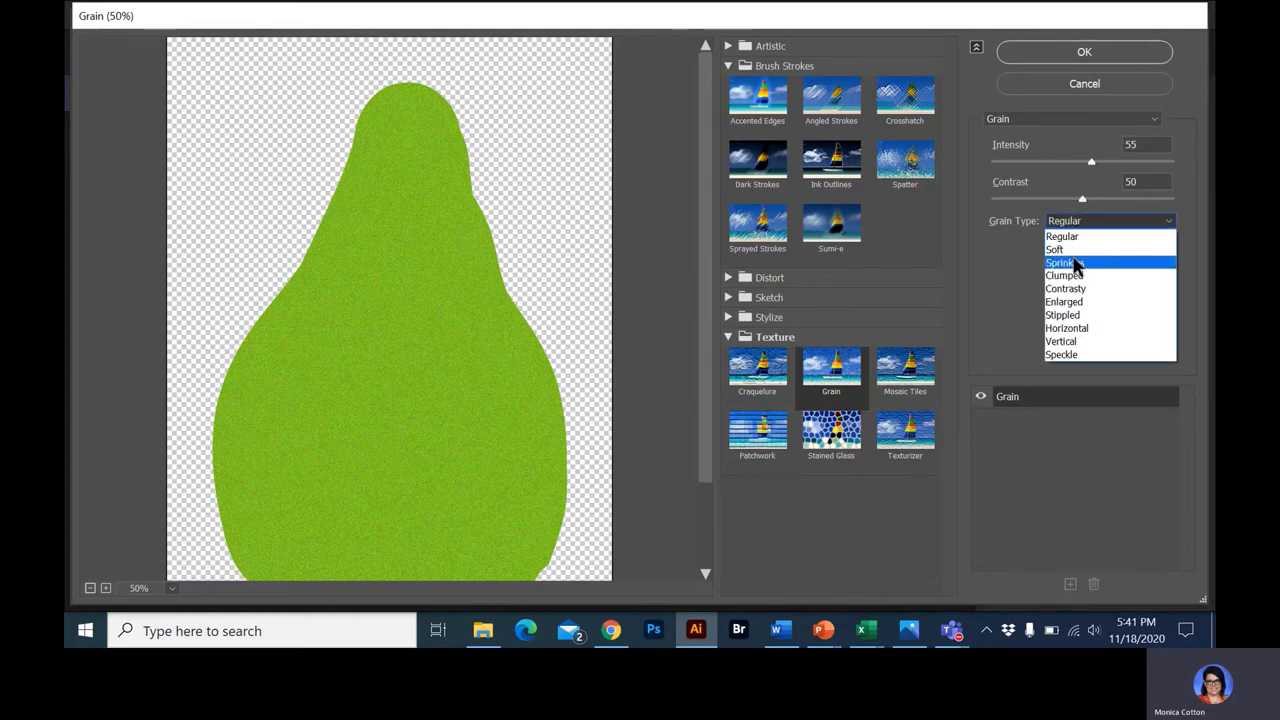
{"action": "left_click", "coordinate": [1075, 263]}
{"action": "left_click", "coordinate": [1079, 222]}
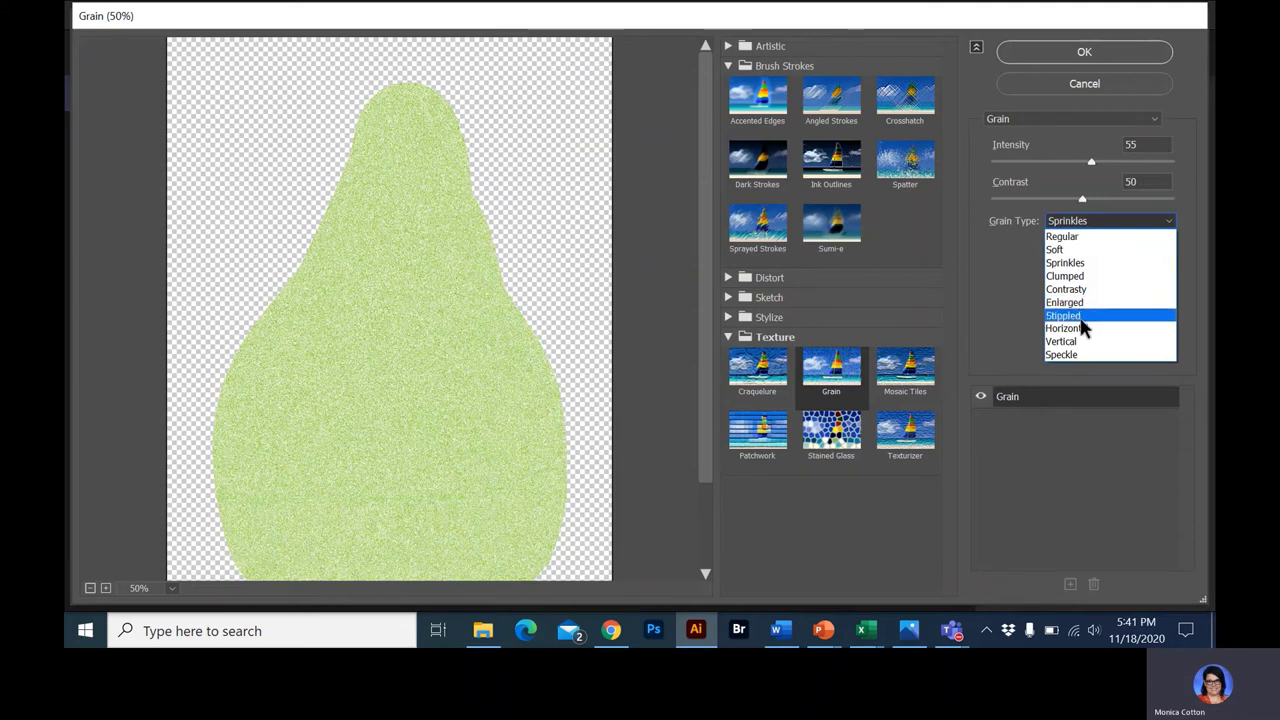
{"action": "left_click", "coordinate": [1076, 355]}
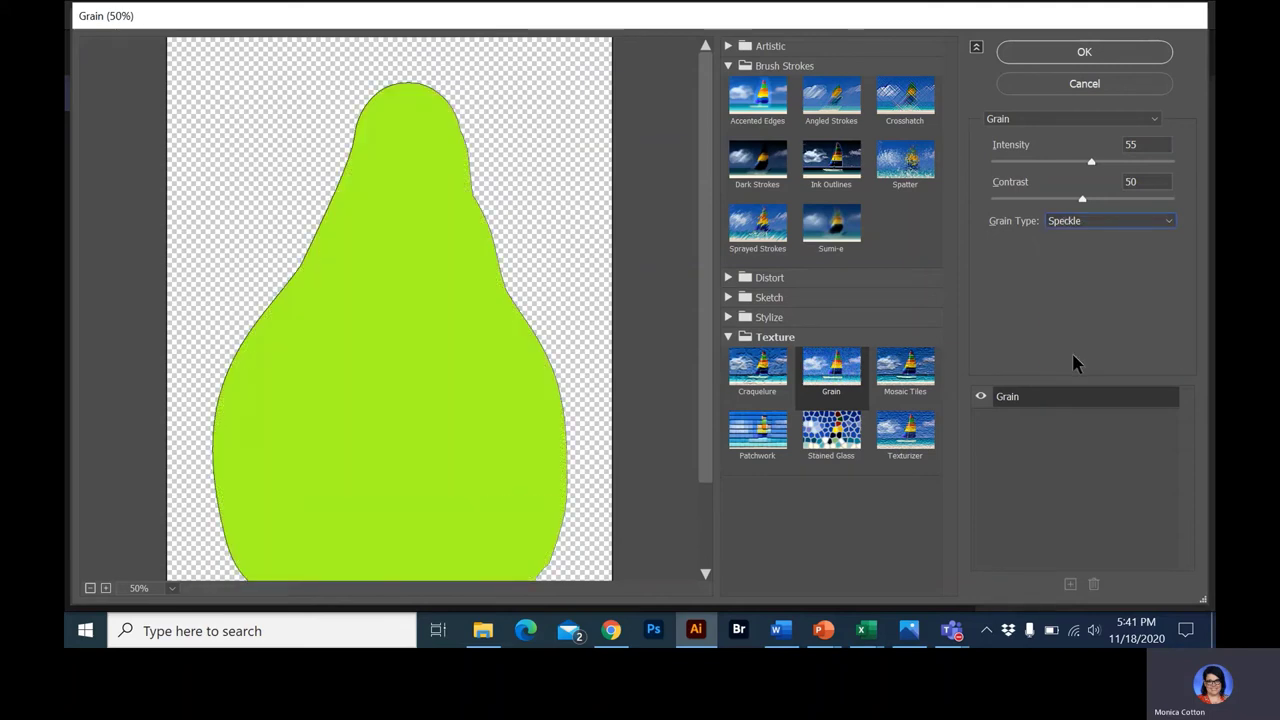
Change the grain type to Soft and apply the Grain effect to the light green pear shape
{"action": "left_click", "coordinate": [1056, 224]}
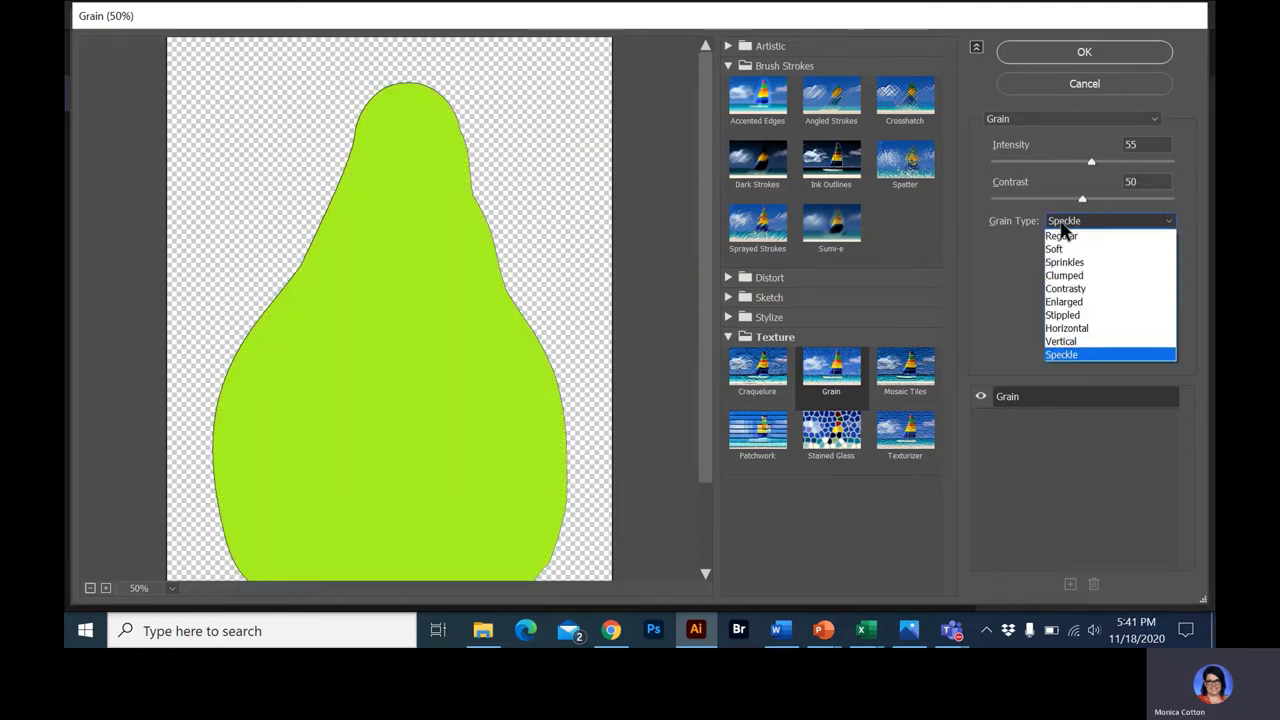
{"action": "left_click", "coordinate": [1062, 247]}
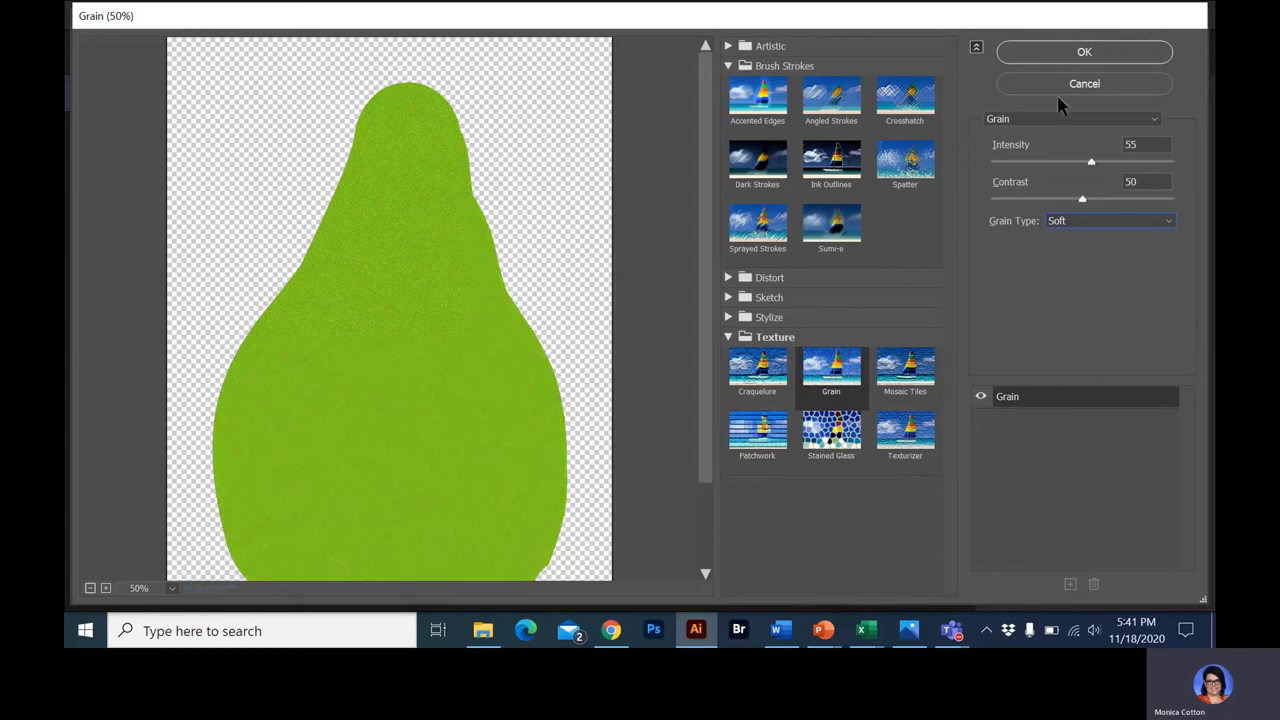
{"action": "left_click", "coordinate": [1054, 54]}
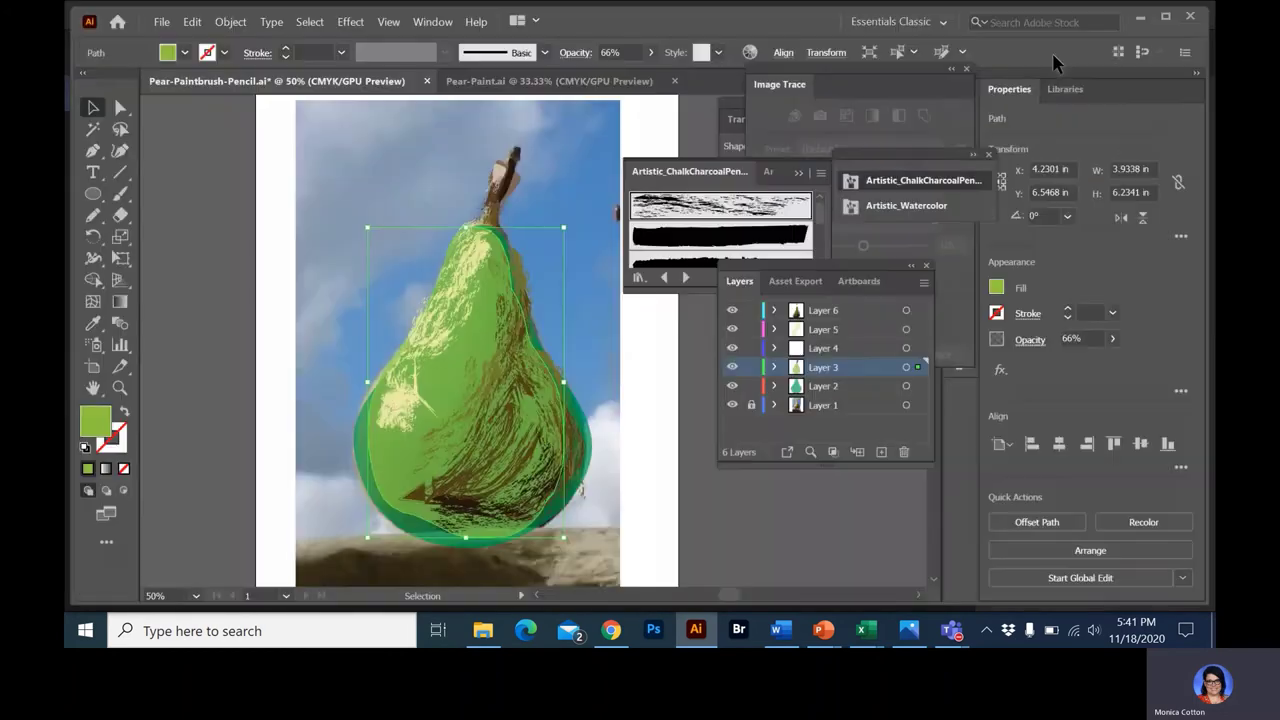
Set the light green pear shape's opacity to 83% and the dark green shape's opacity to 100%
{"action": "left_click", "coordinate": [651, 52]}
{"action": "left_click", "coordinate": [637, 75]}
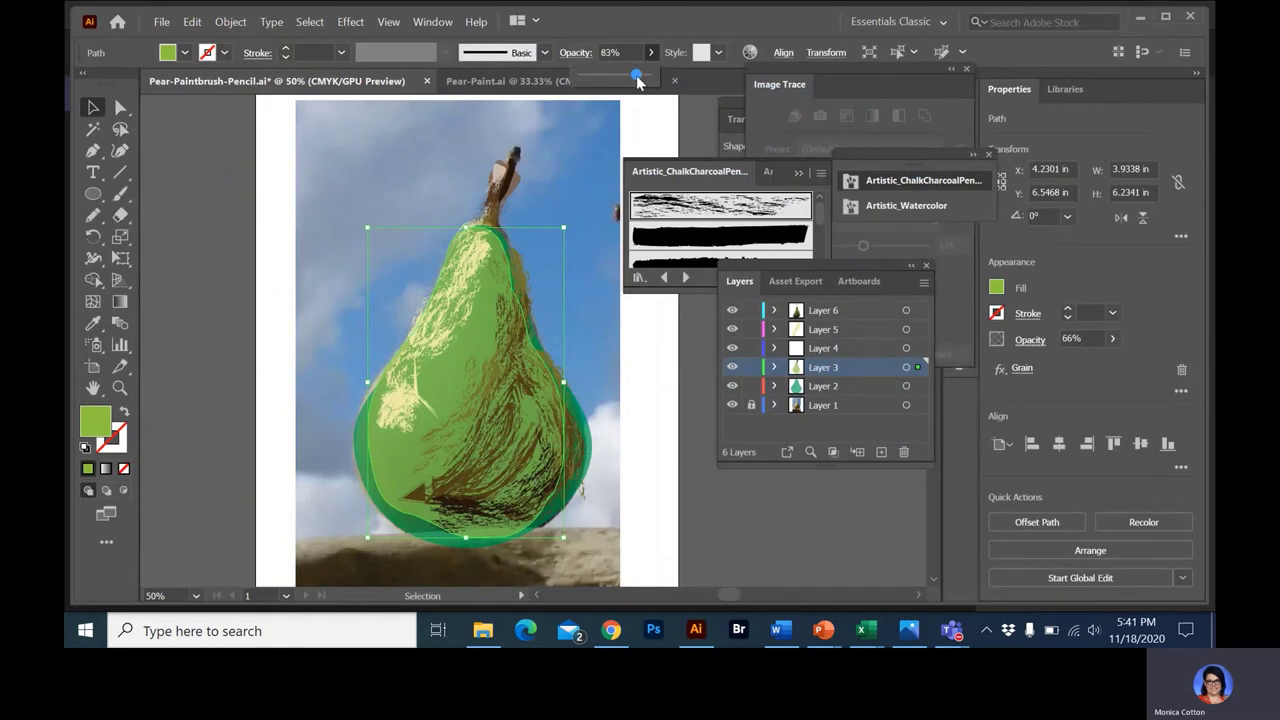
{"action": "left_click", "coordinate": [355, 439]}
{"action": "left_click", "coordinate": [651, 52]}
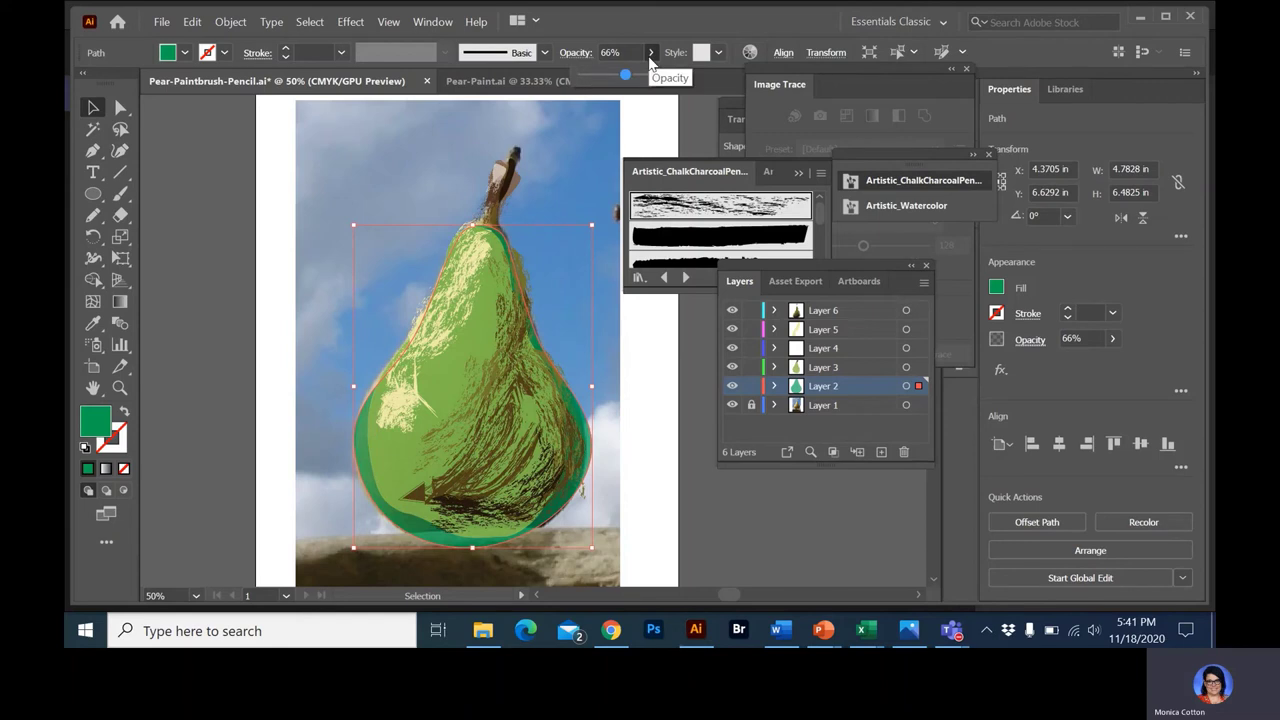
{"action": "left_click_drag", "start_coordinate": [626, 75], "coordinate": [684, 80]}
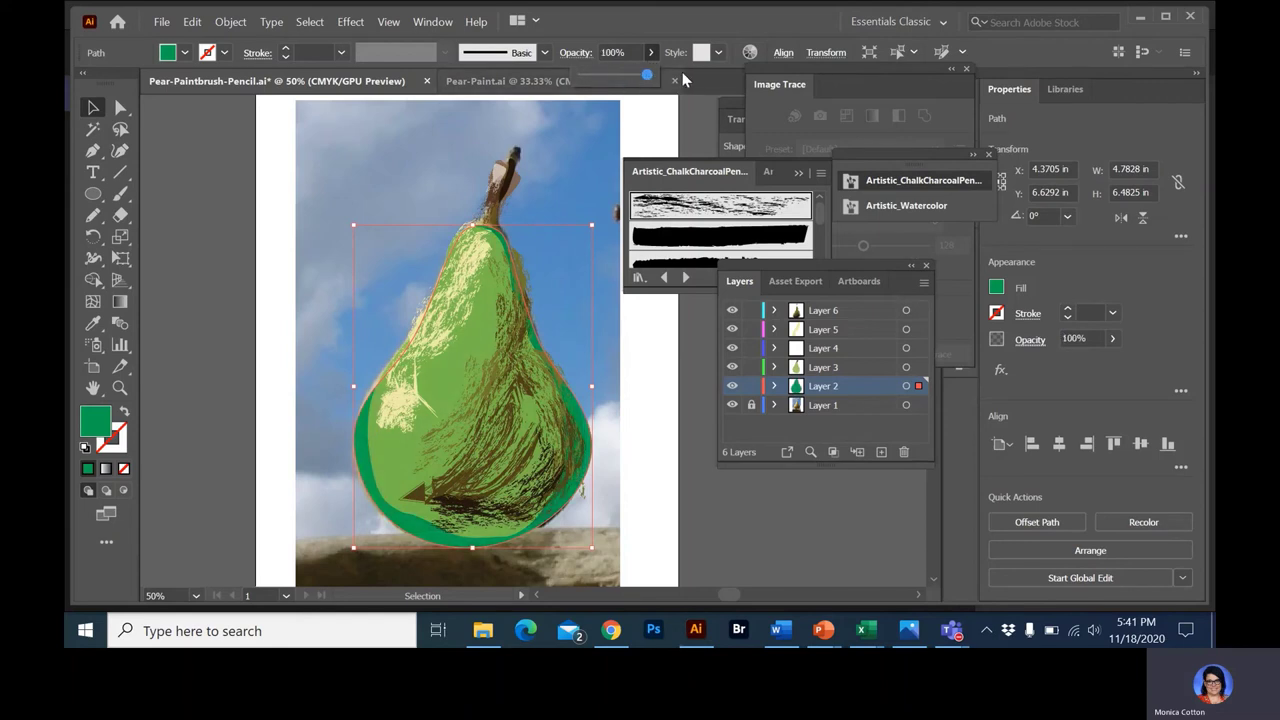
{"action": "left_click", "coordinate": [451, 163]}
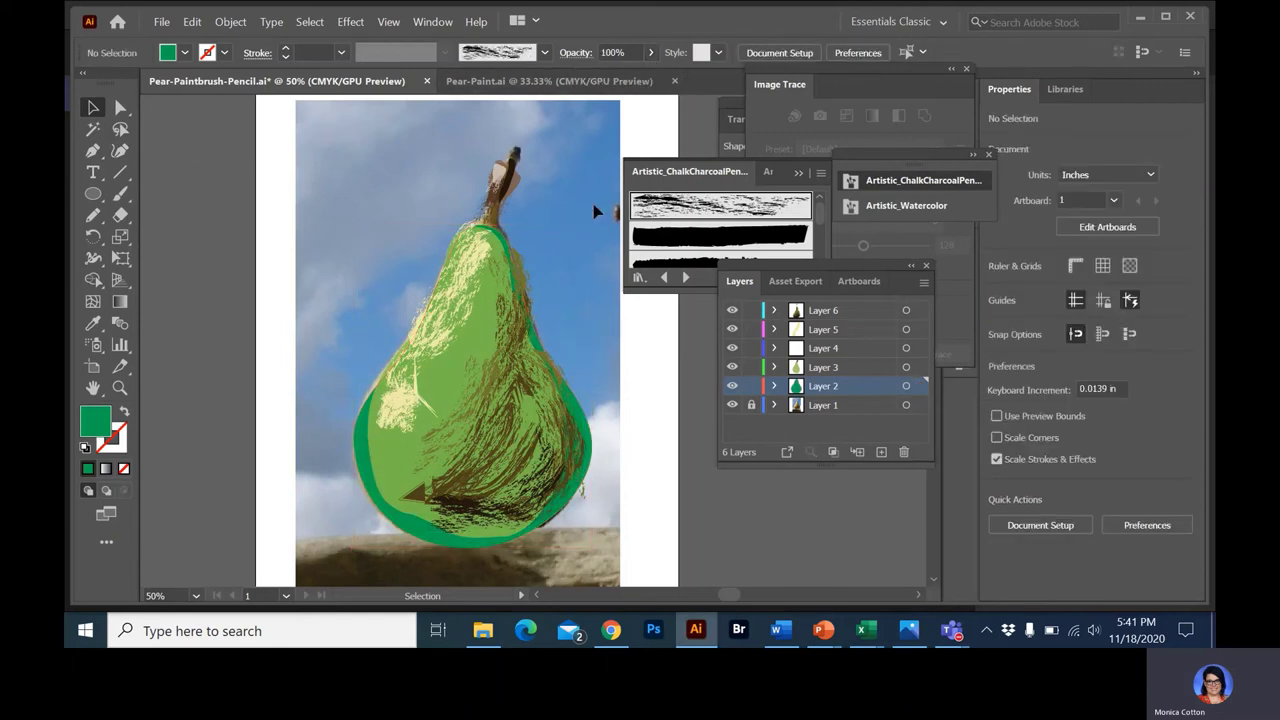
Hide the reference photo layer and set the upper pale yellow highlight stroke's opacity to 61%
{"action": "left_click", "coordinate": [732, 405]}
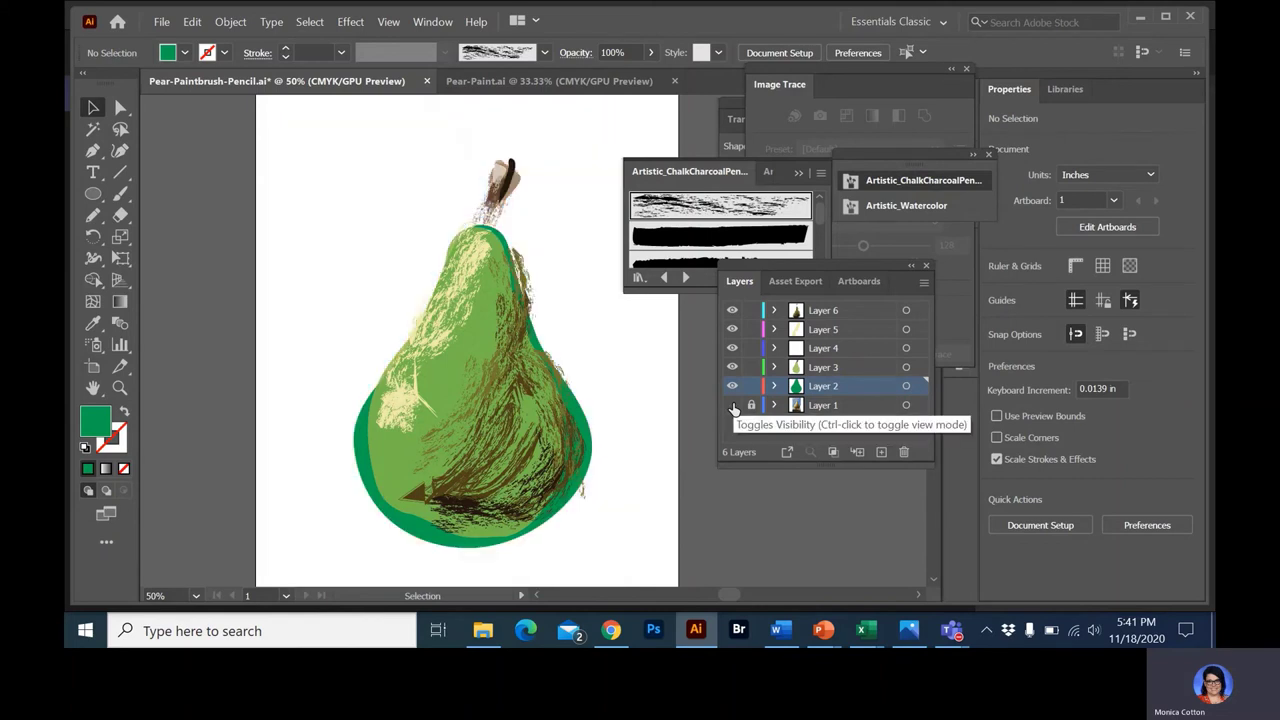
{"action": "left_click", "coordinate": [533, 299]}
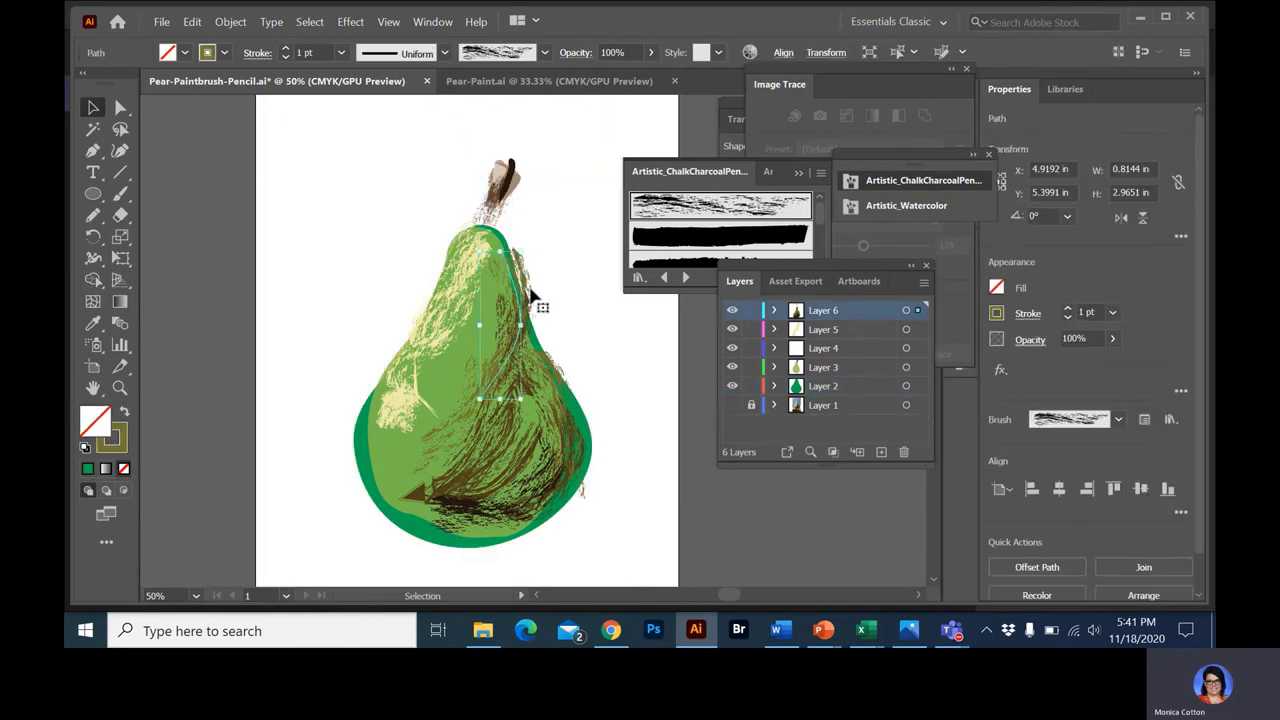
{"action": "left_click", "coordinate": [455, 284]}
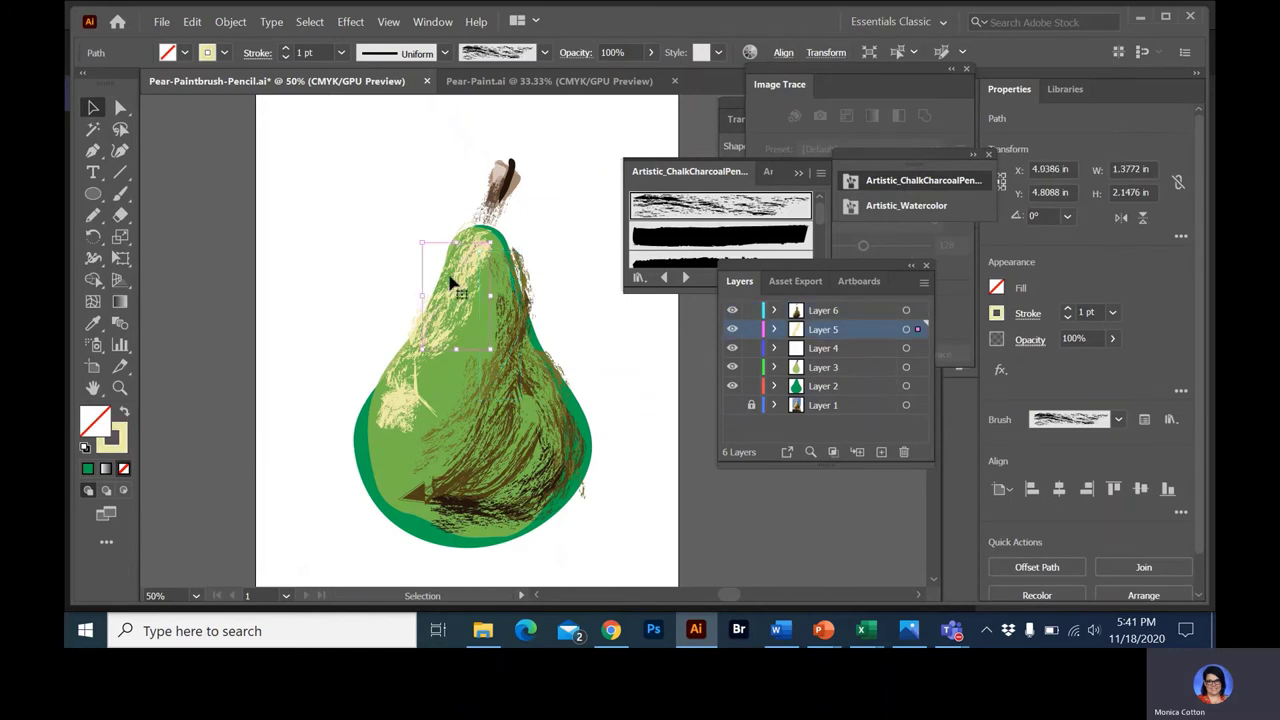
{"action": "left_click", "coordinate": [648, 53]}
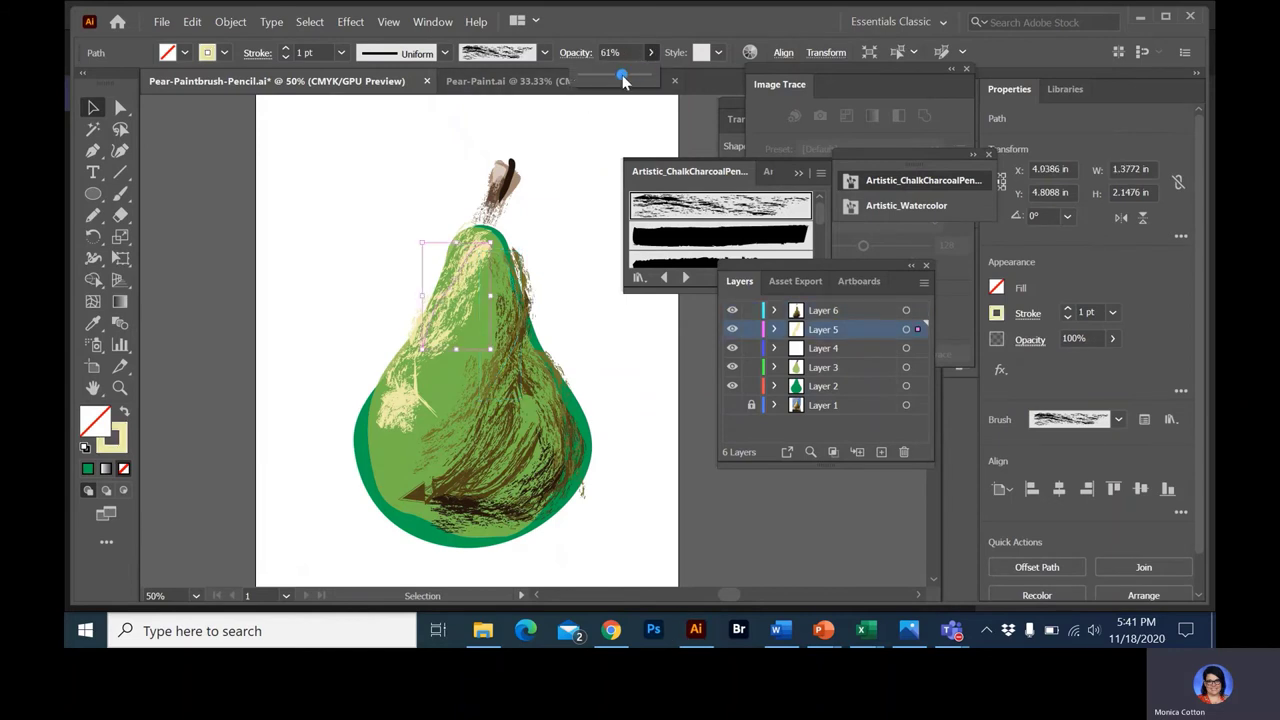
Check which highlight strokes belong to Layer 5 by briefly hiding the layer and showing it again
{"action": "left_click", "coordinate": [390, 428]}
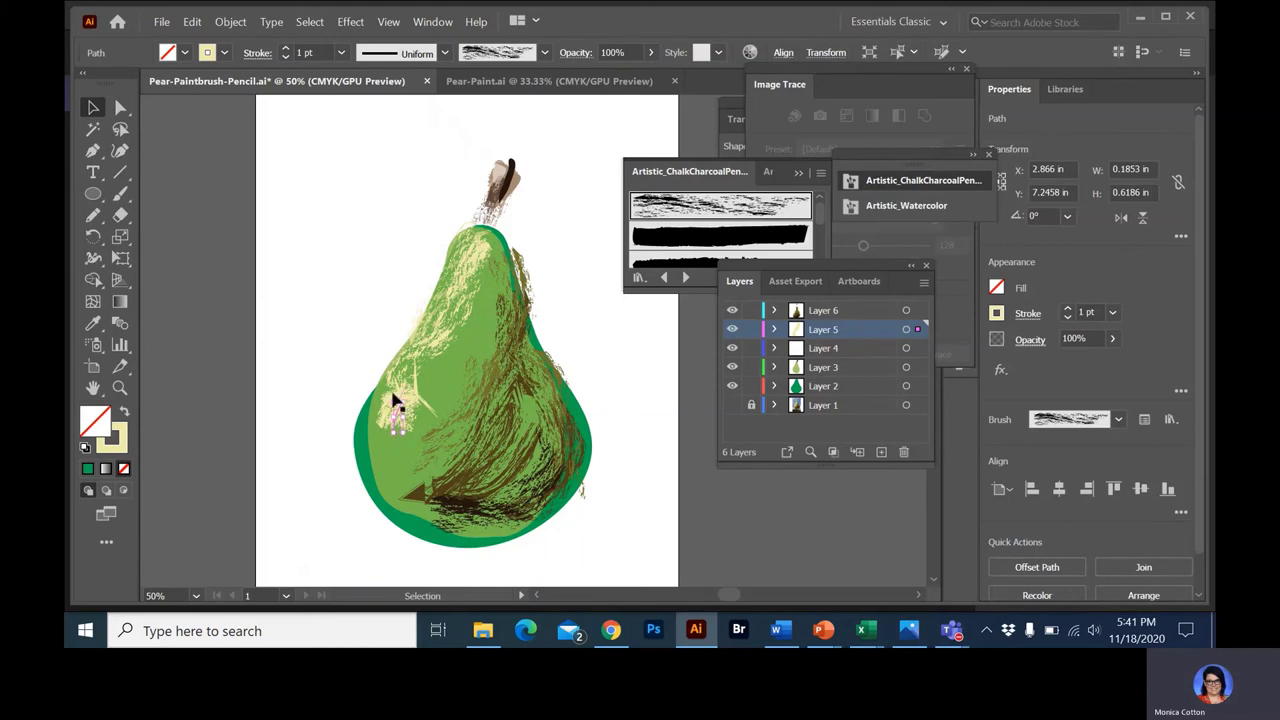
{"action": "left_click", "coordinate": [396, 400]}
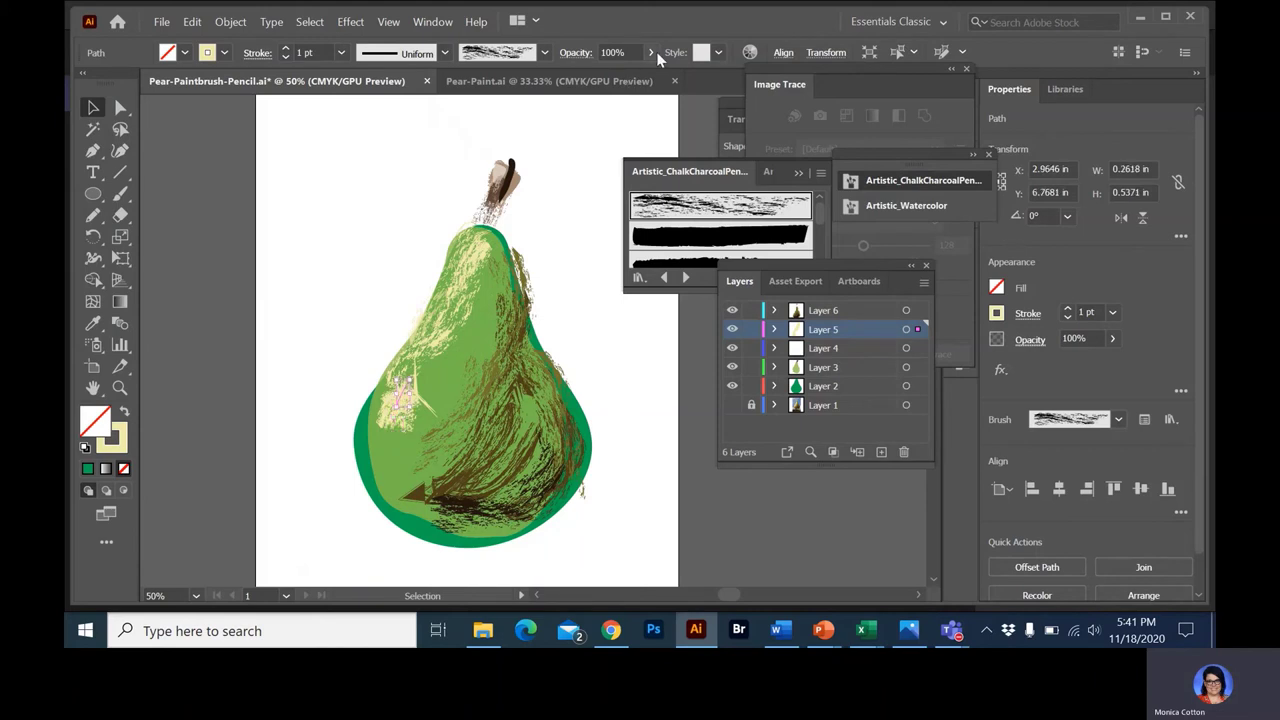
{"action": "left_click", "coordinate": [716, 53]}
{"action": "left_click", "coordinate": [716, 53]}
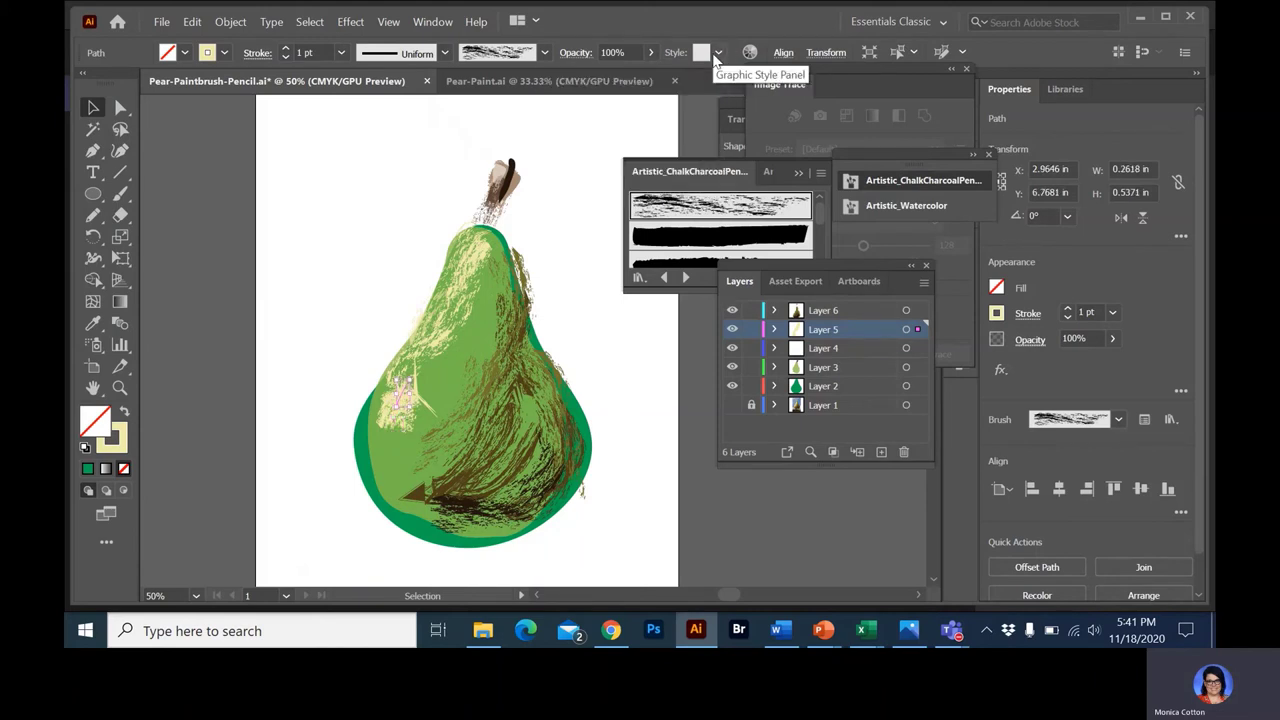
{"action": "left_click", "coordinate": [731, 331]}
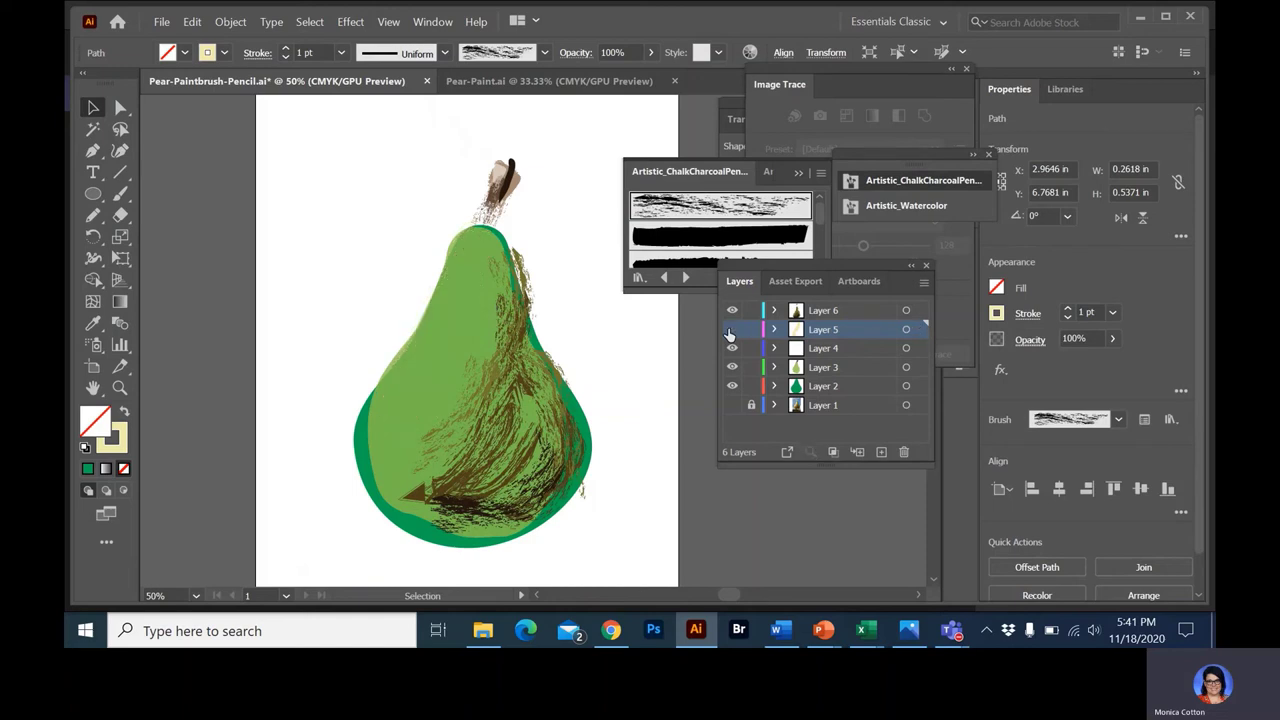
{"action": "left_click", "coordinate": [731, 331]}
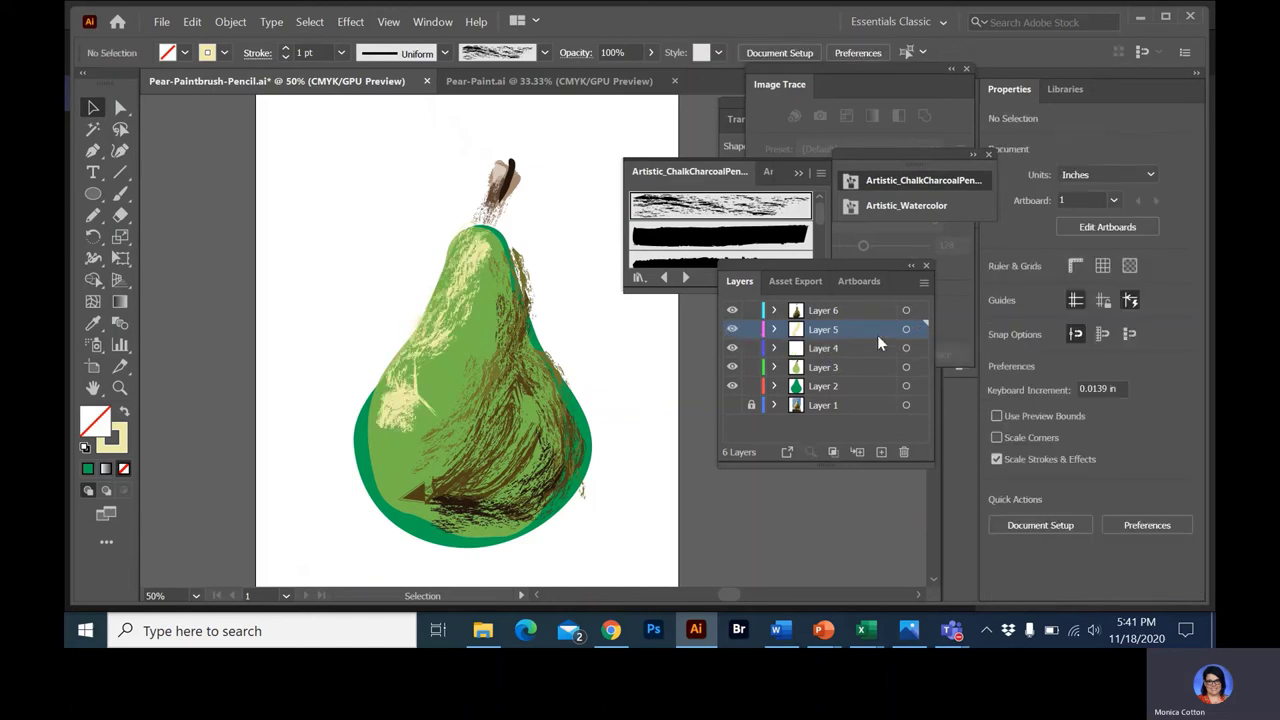
Target all pale yellow highlight strokes on Layer 5 and set the layer's opacity to 49%
{"action": "left_click", "coordinate": [906, 330]}
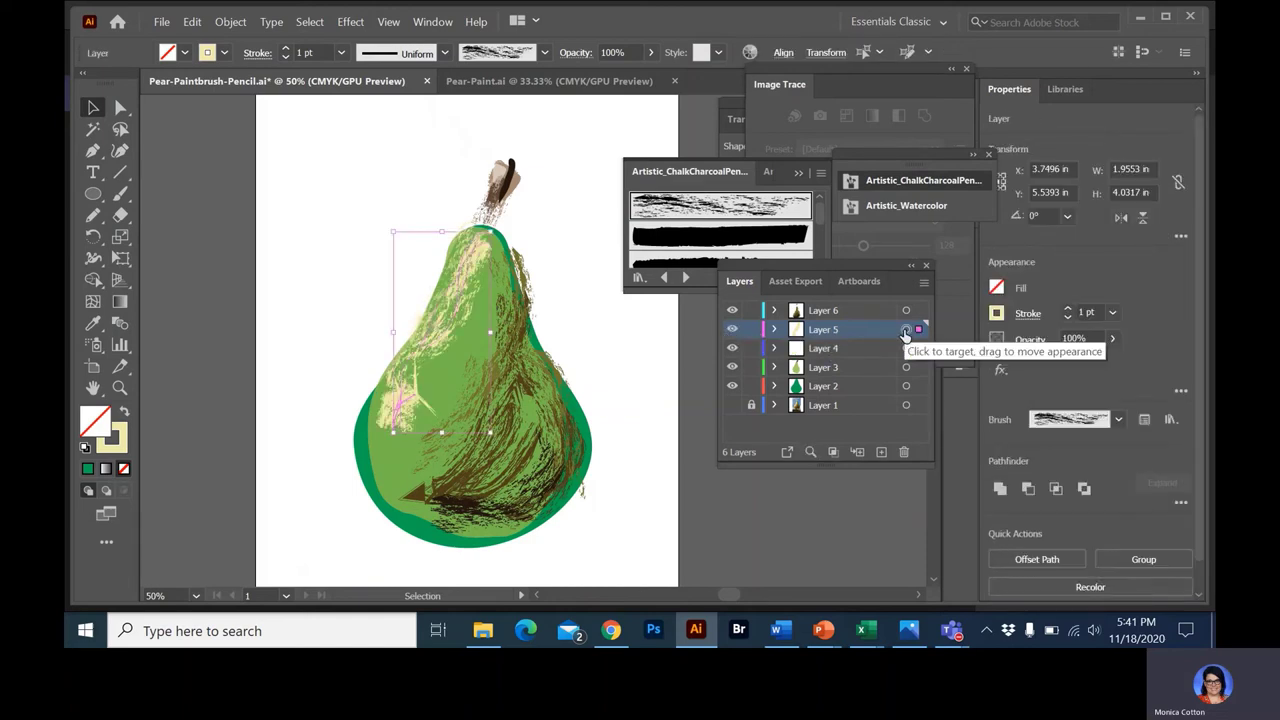
{"action": "left_click", "coordinate": [651, 52]}
{"action": "left_click", "coordinate": [615, 77]}
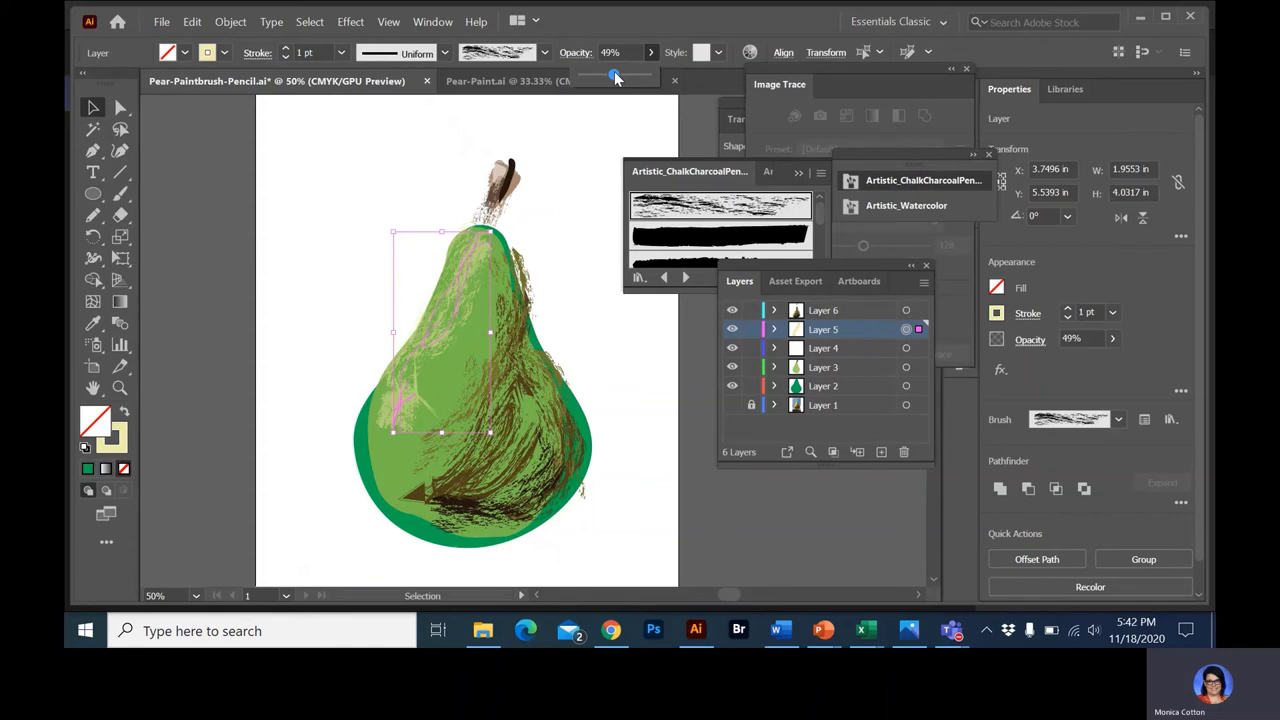
{"action": "left_click", "coordinate": [612, 117]}
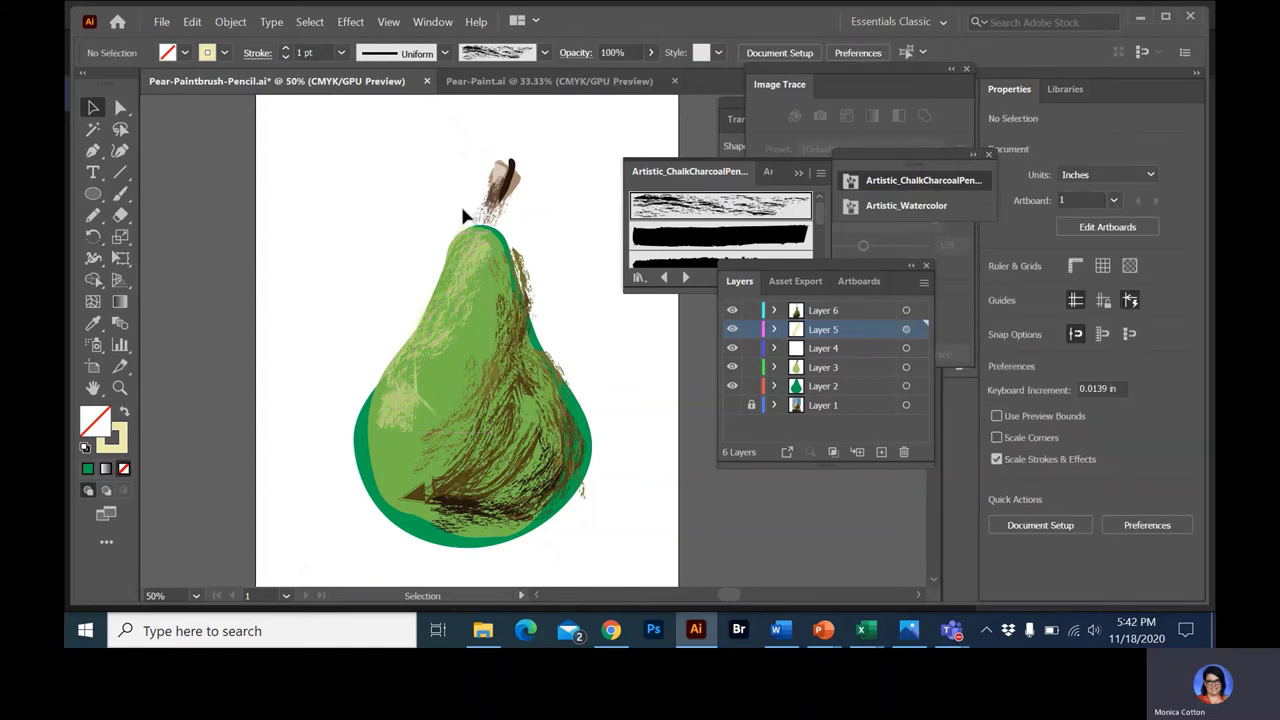
Target all brown shading and stem strokes on Layer 6 and set the layer's opacity to 67%
{"action": "left_click", "coordinate": [517, 316]}
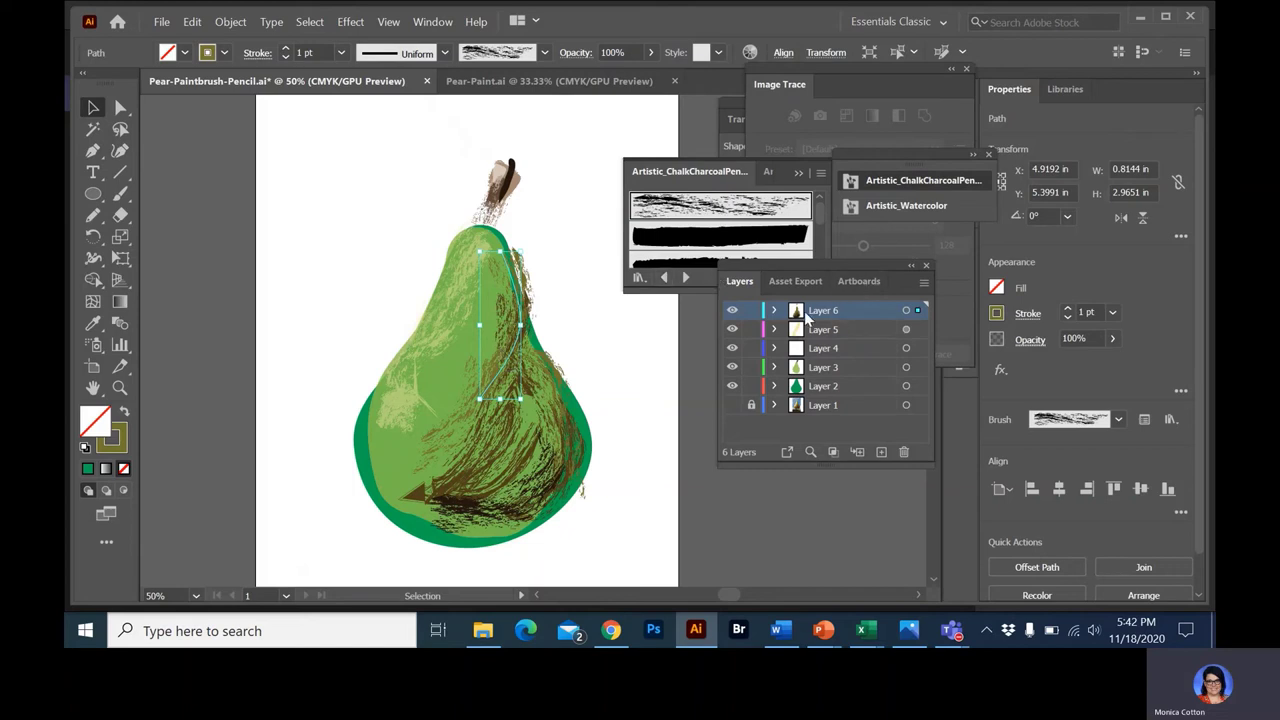
{"action": "left_click", "coordinate": [906, 311]}
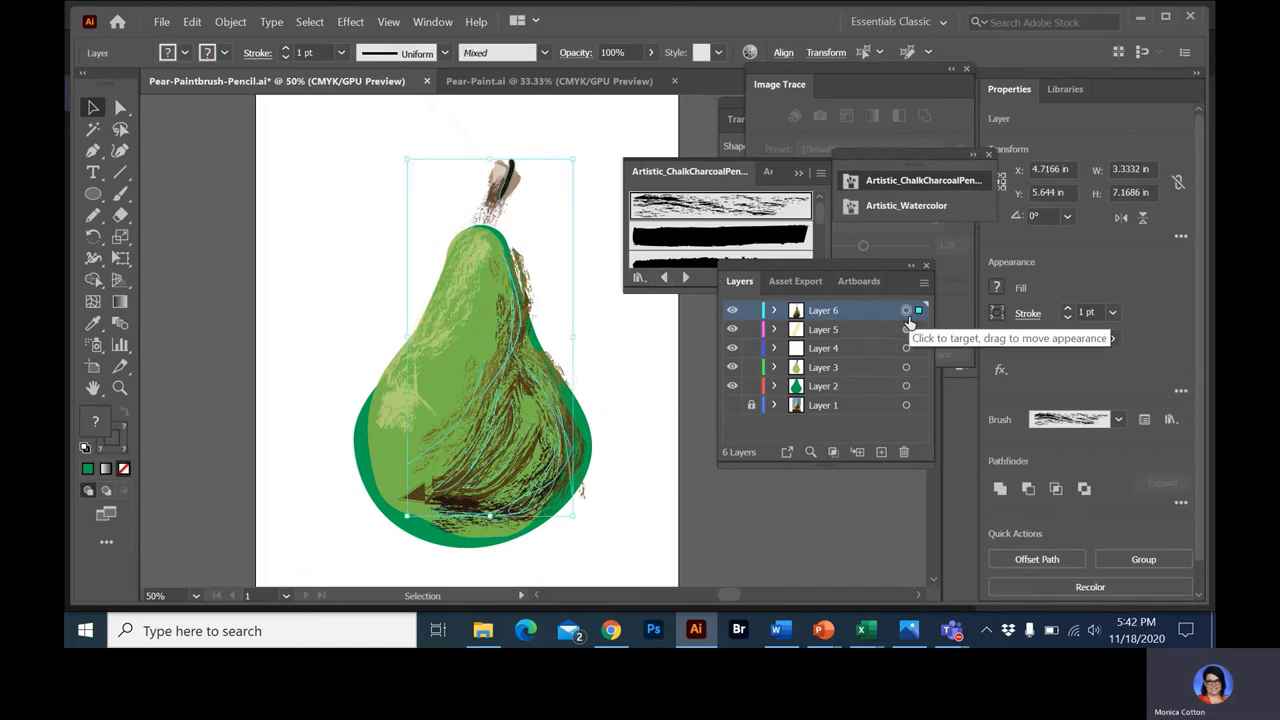
{"action": "left_click", "coordinate": [649, 54]}
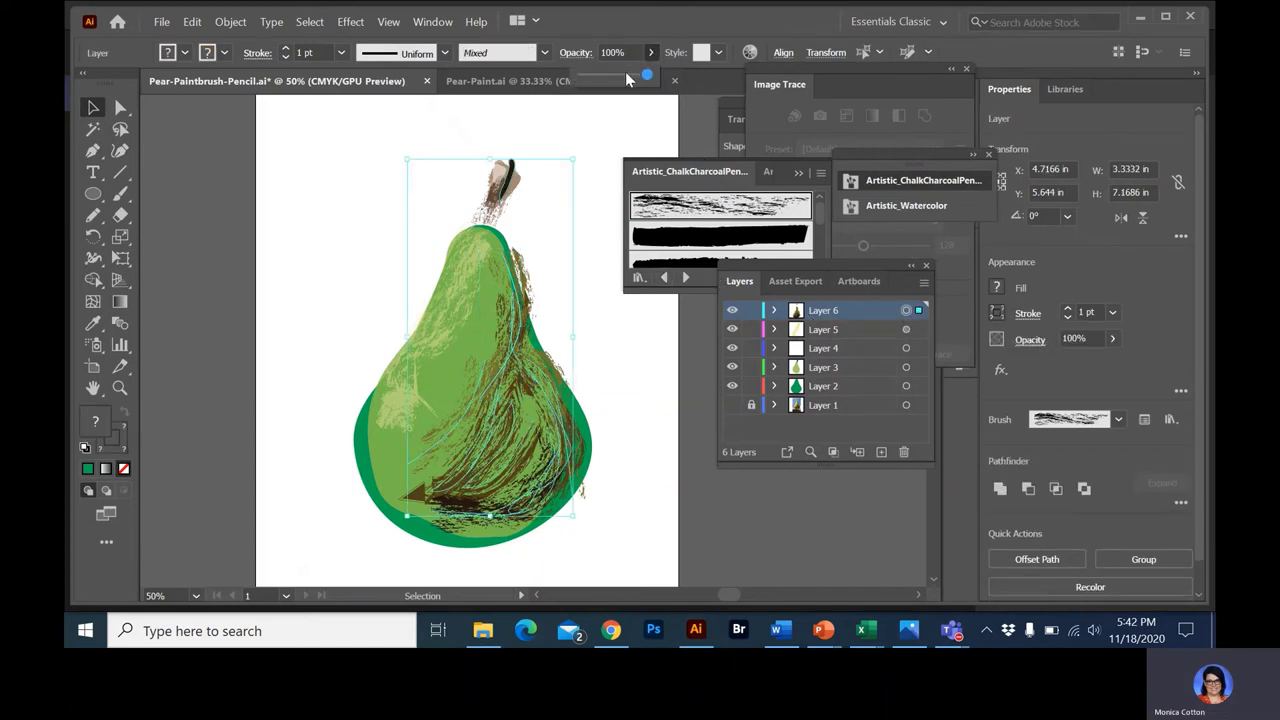
{"action": "left_click", "coordinate": [626, 75]}
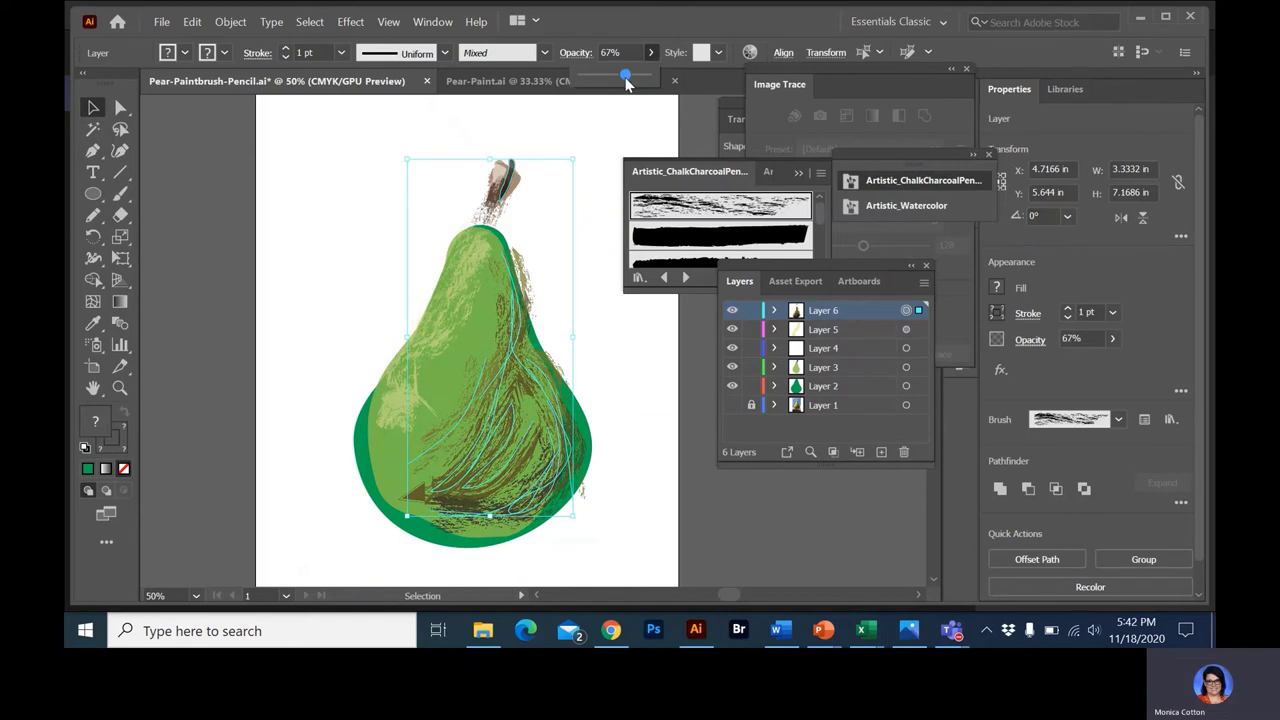
{"action": "left_click", "coordinate": [621, 160]}
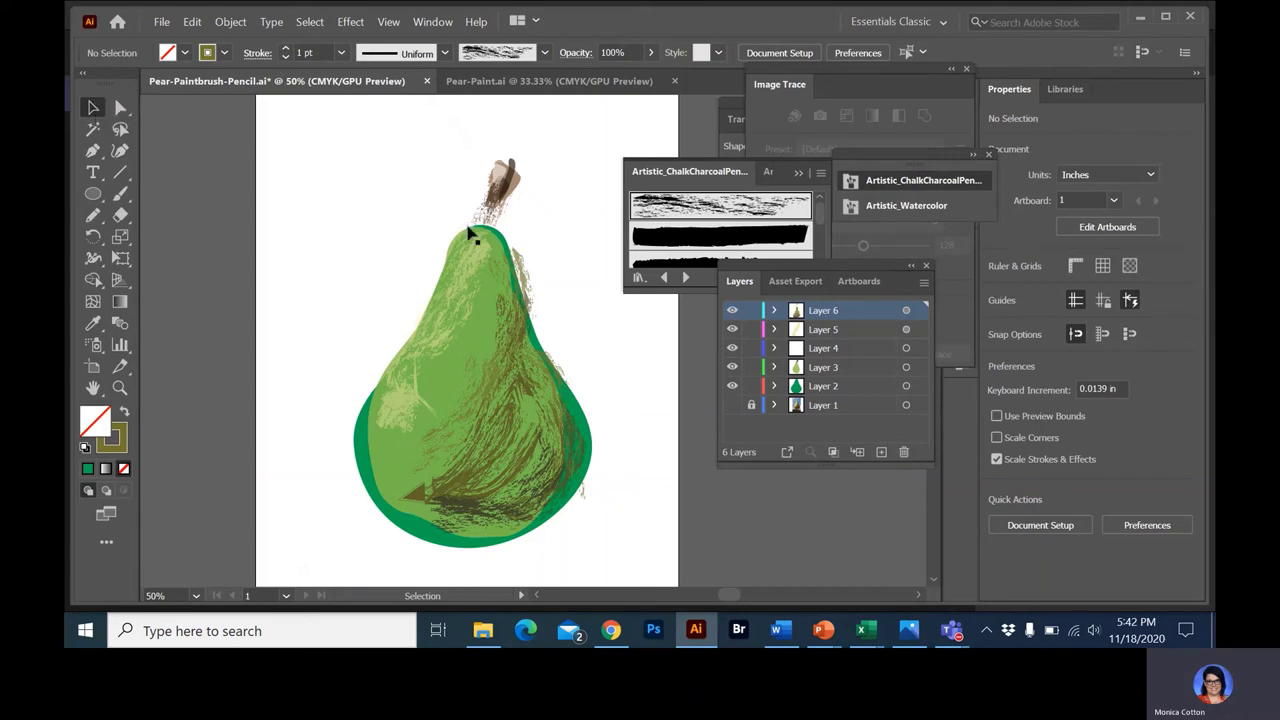
Move the brown shading strokes beside the pear's neck inward so they stay within the green shape
{"action": "left_click", "coordinate": [520, 325]}
{"action": "left_click_drag", "start_coordinate": [518, 326], "coordinate": [509, 328]}
{"action": "left_click", "coordinate": [522, 308]}
{"action": "left_click_drag", "start_coordinate": [504, 372], "coordinate": [504, 378]}
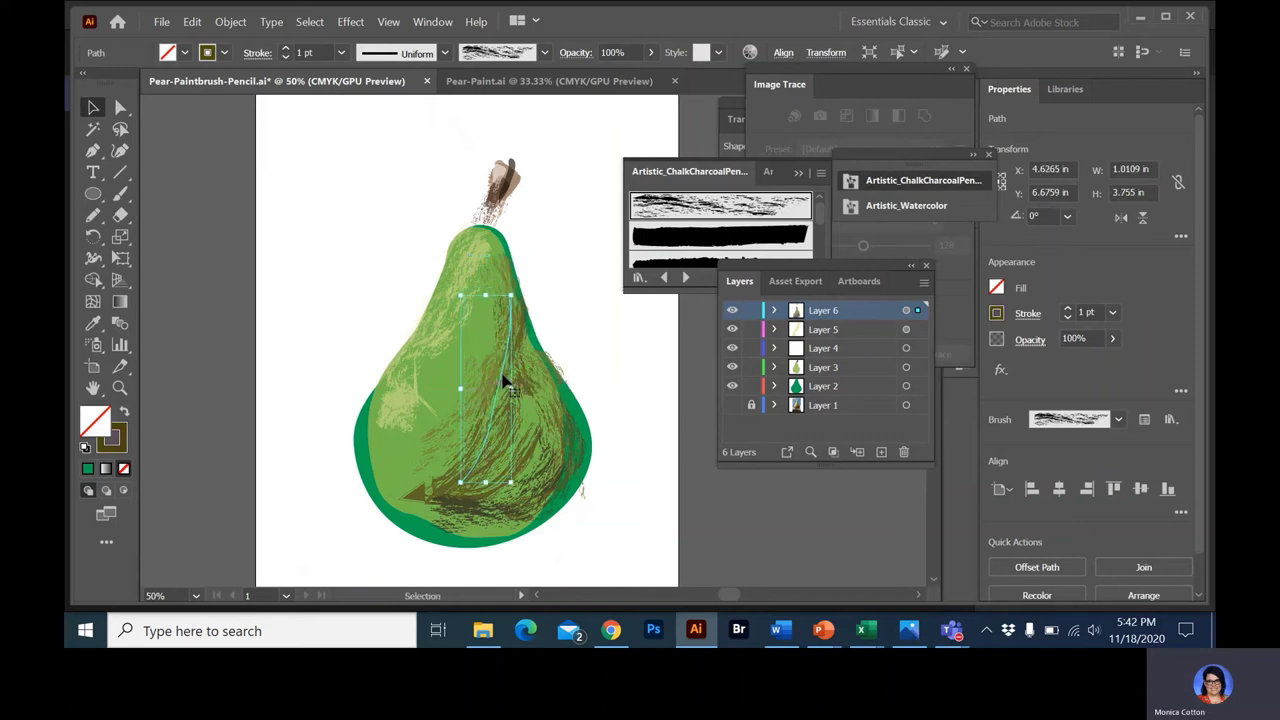
{"action": "left_click", "coordinate": [590, 325]}
Shift the shading strokes at the pear's lower right inside its outline, adjusting the outer one to about 0.85 by 2.77 in
{"action": "left_click", "coordinate": [574, 456]}
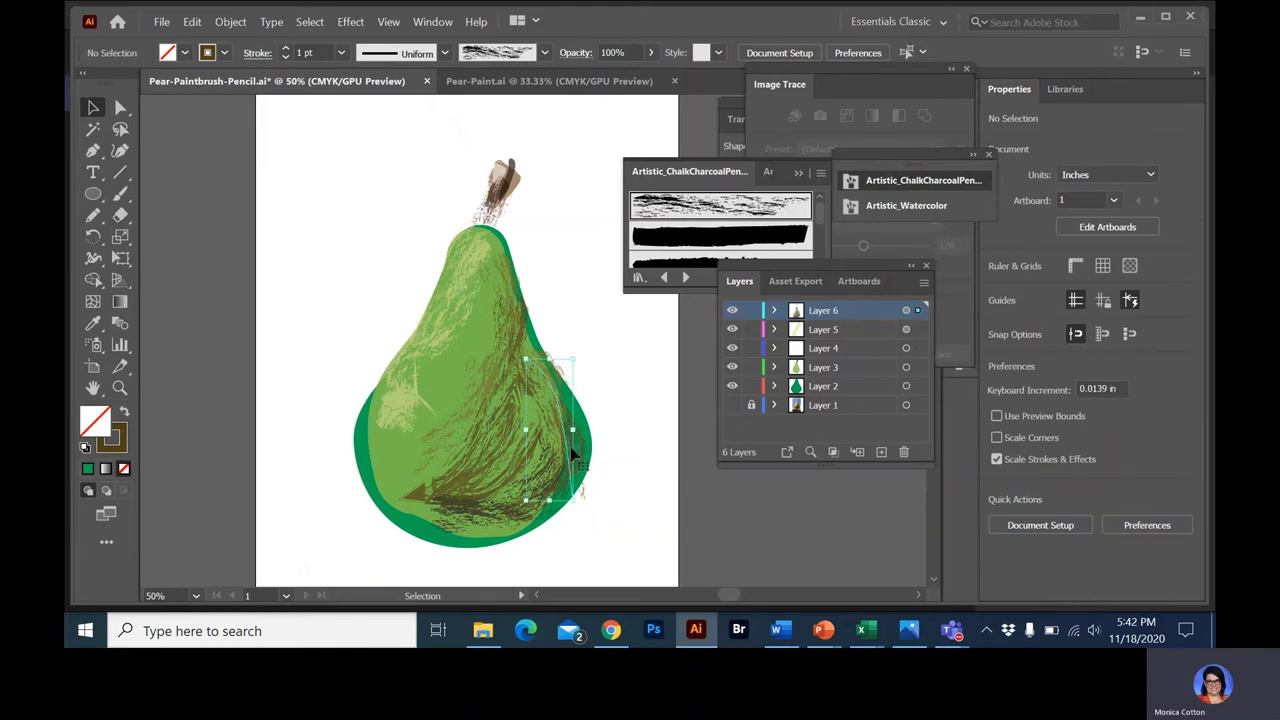
{"action": "left_click_drag", "start_coordinate": [568, 474], "coordinate": [561, 474]}
{"action": "mouse_move", "coordinate": [564, 356]}
{"action": "left_mouse_down"}
{"action": "mouse_move", "coordinate": [586, 374]}
{"action": "mouse_move", "coordinate": [553, 428]}
{"action": "mouse_move", "coordinate": [554, 411]}
{"action": "mouse_move", "coordinate": [566, 441]}
{"action": "left_mouse_up"}
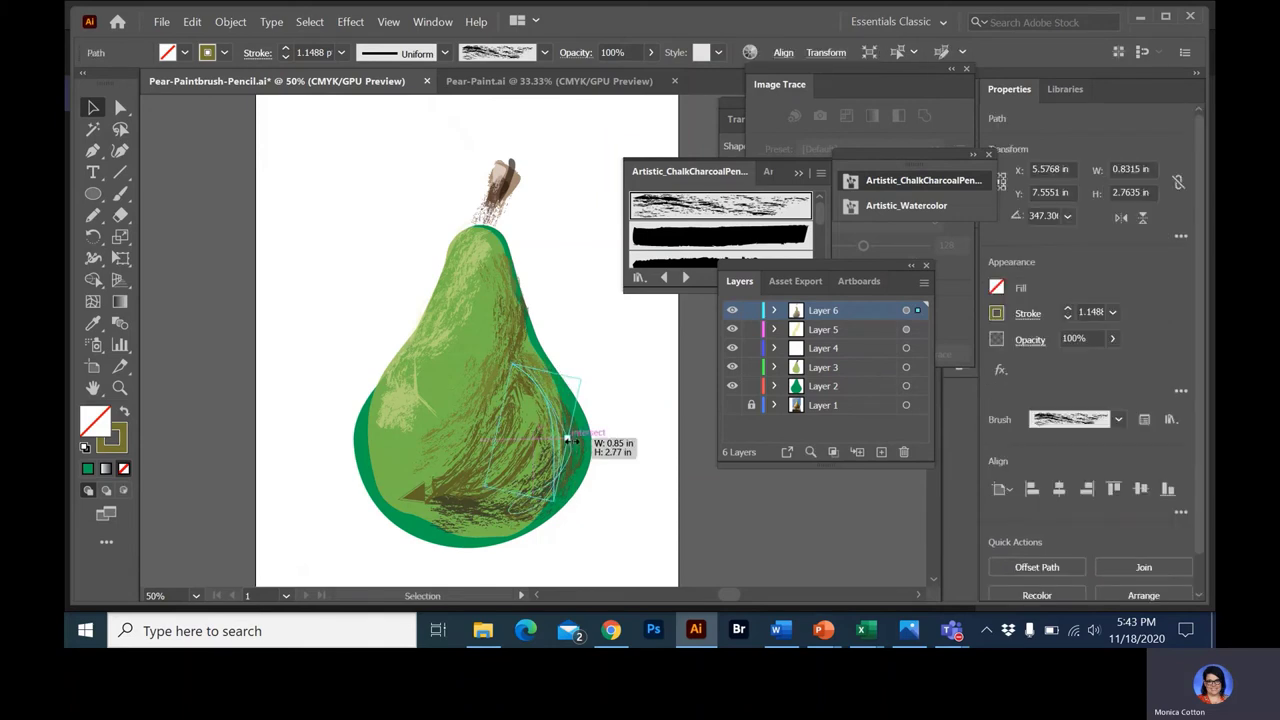
{"action": "left_click", "coordinate": [607, 387]}
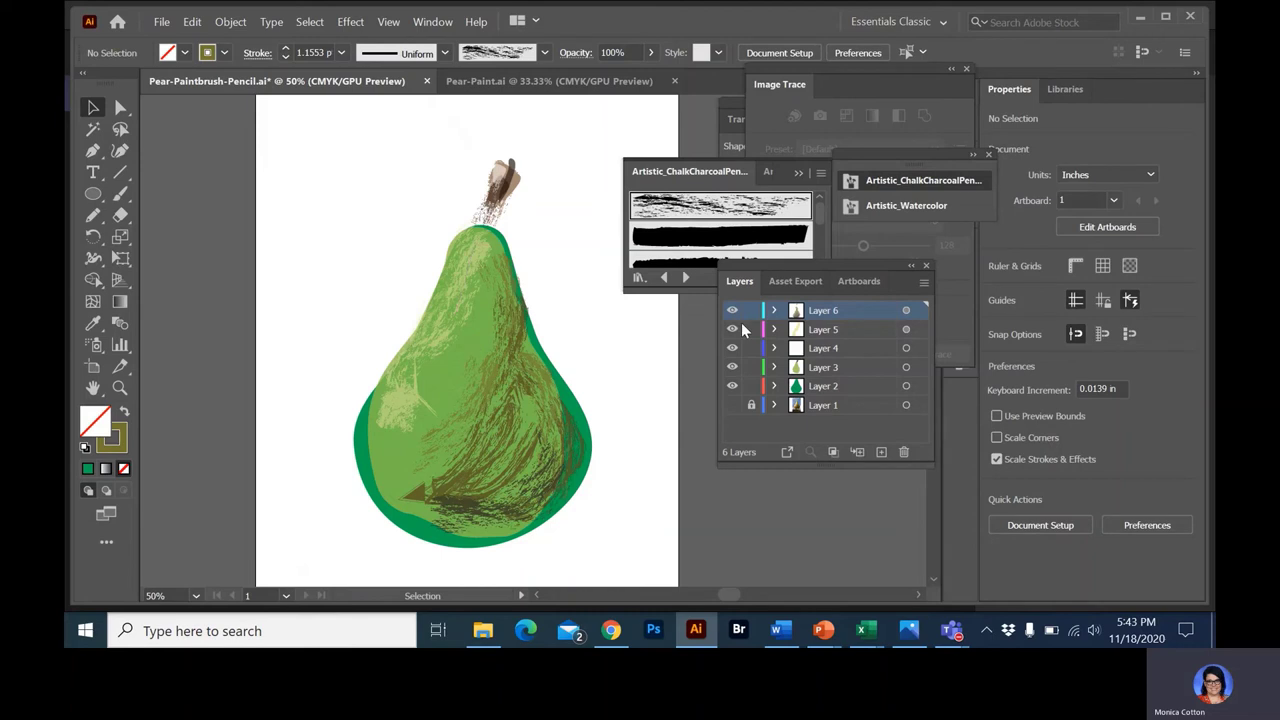
Add a new layer above Layer 6 and switch to the Blob Brush tool
{"action": "left_click", "coordinate": [881, 452]}
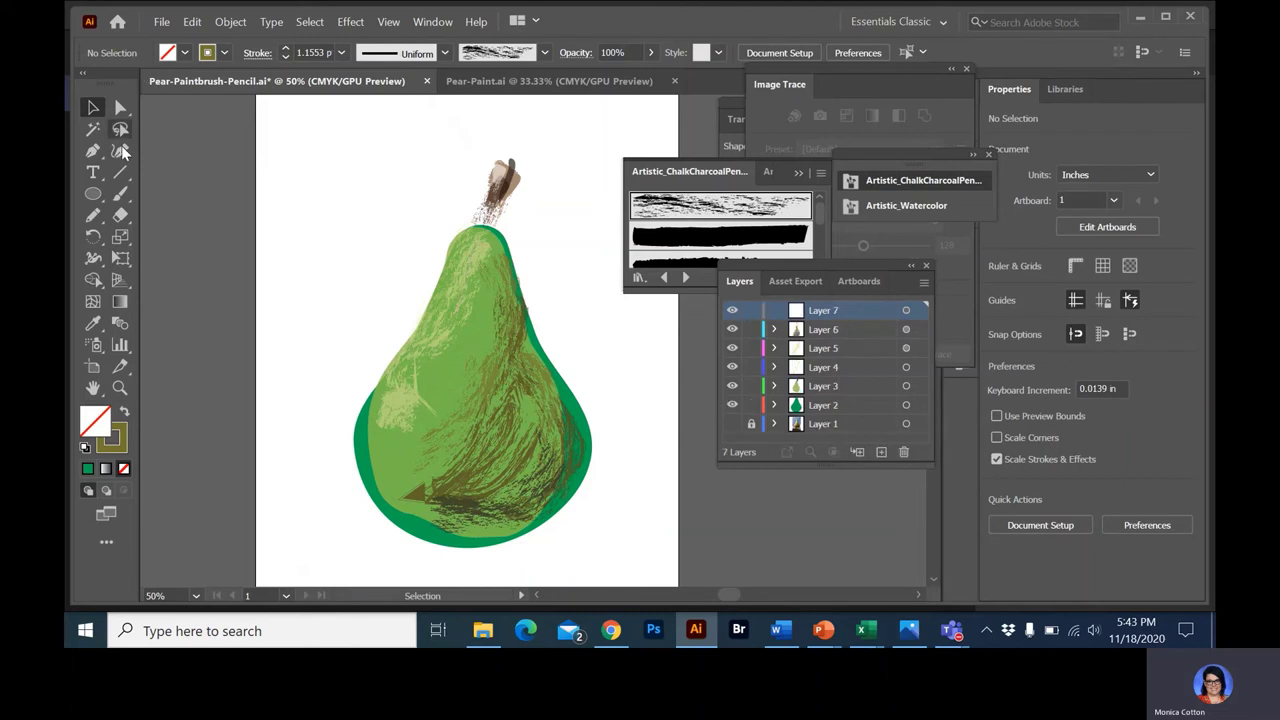
{"action": "left_click", "coordinate": [119, 194]}
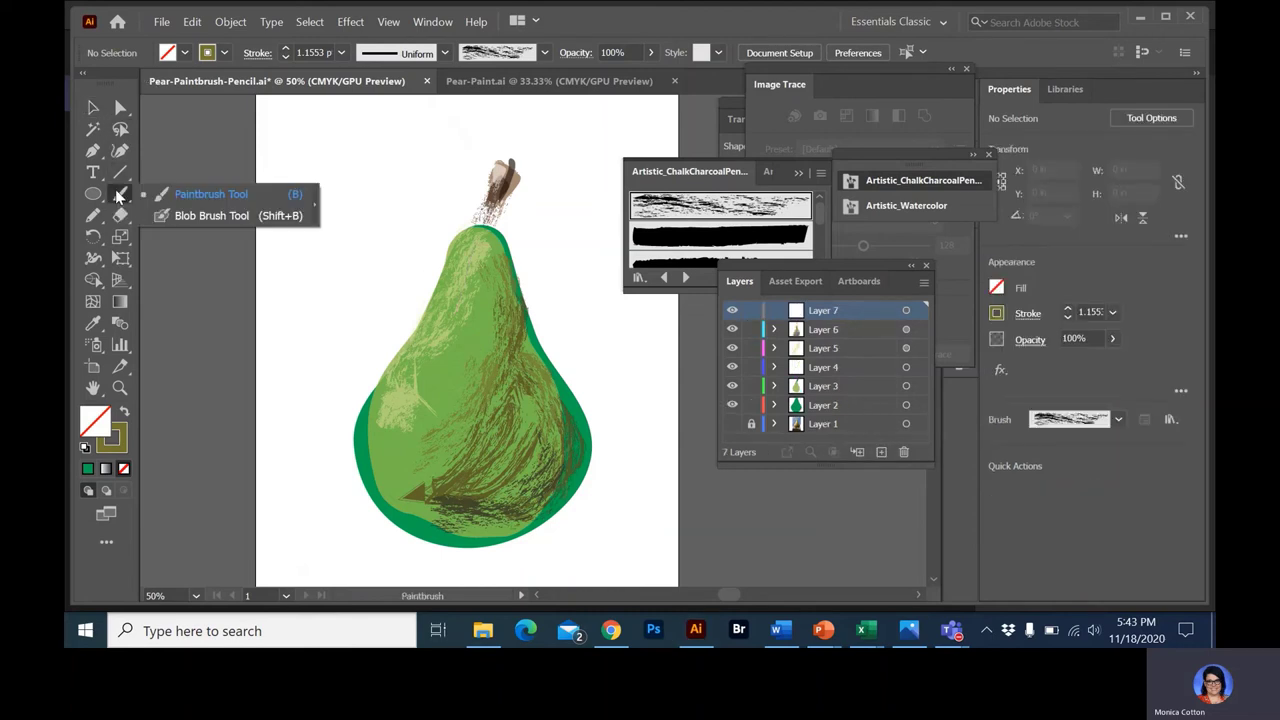
{"action": "left_click", "coordinate": [190, 215]}
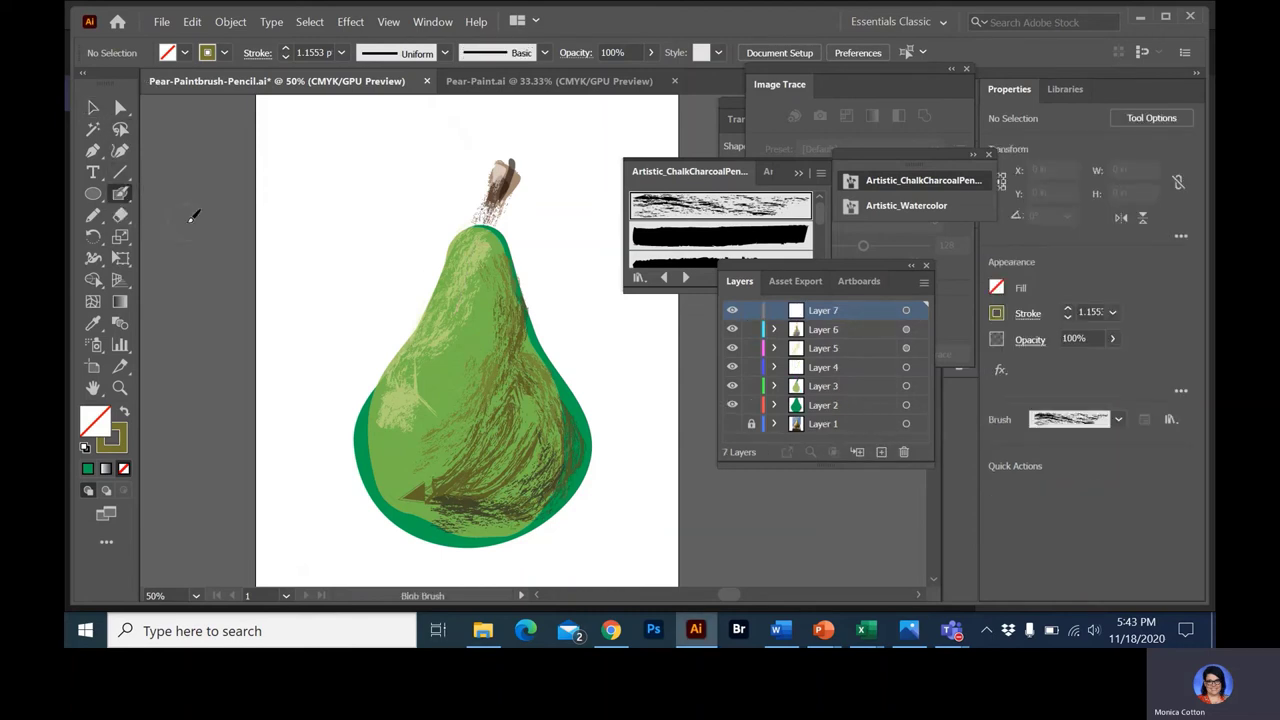
Set the stroke color to reddish brown 8E4A1B and lock Layers 2 through 6
{"action": "left_click", "coordinate": [119, 445]}
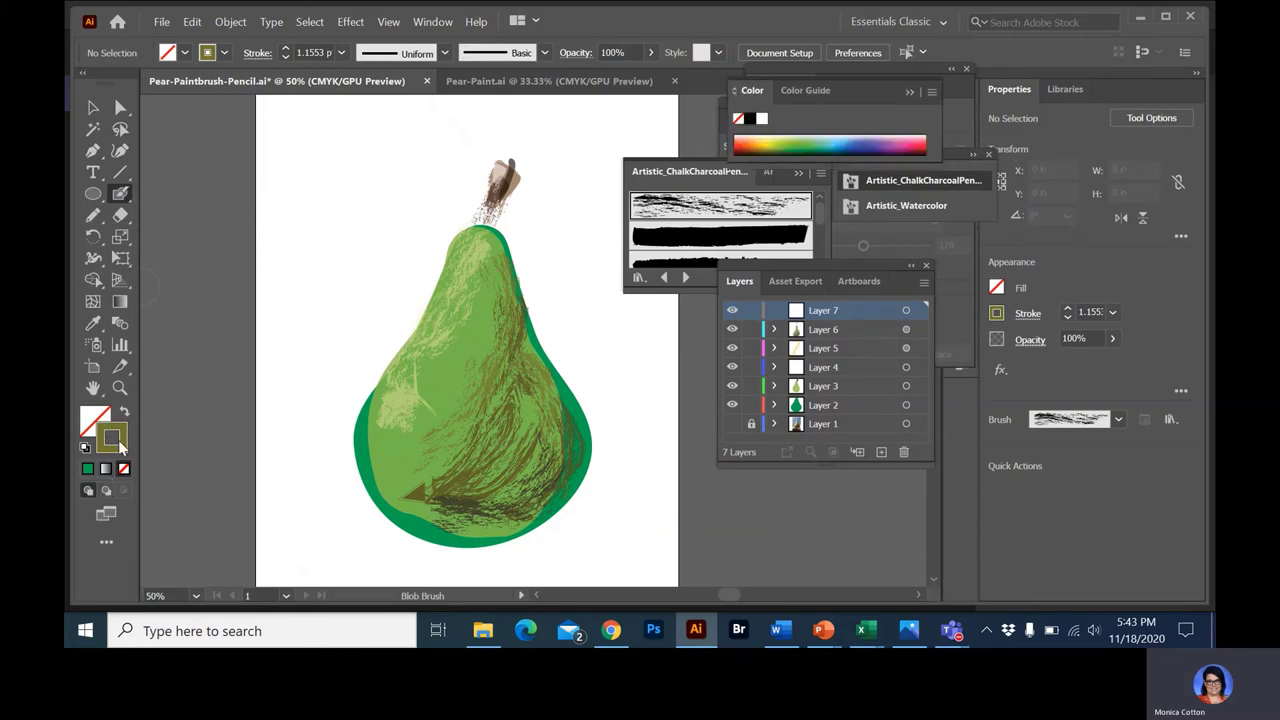
{"action": "double_click", "coordinate": [119, 443]}
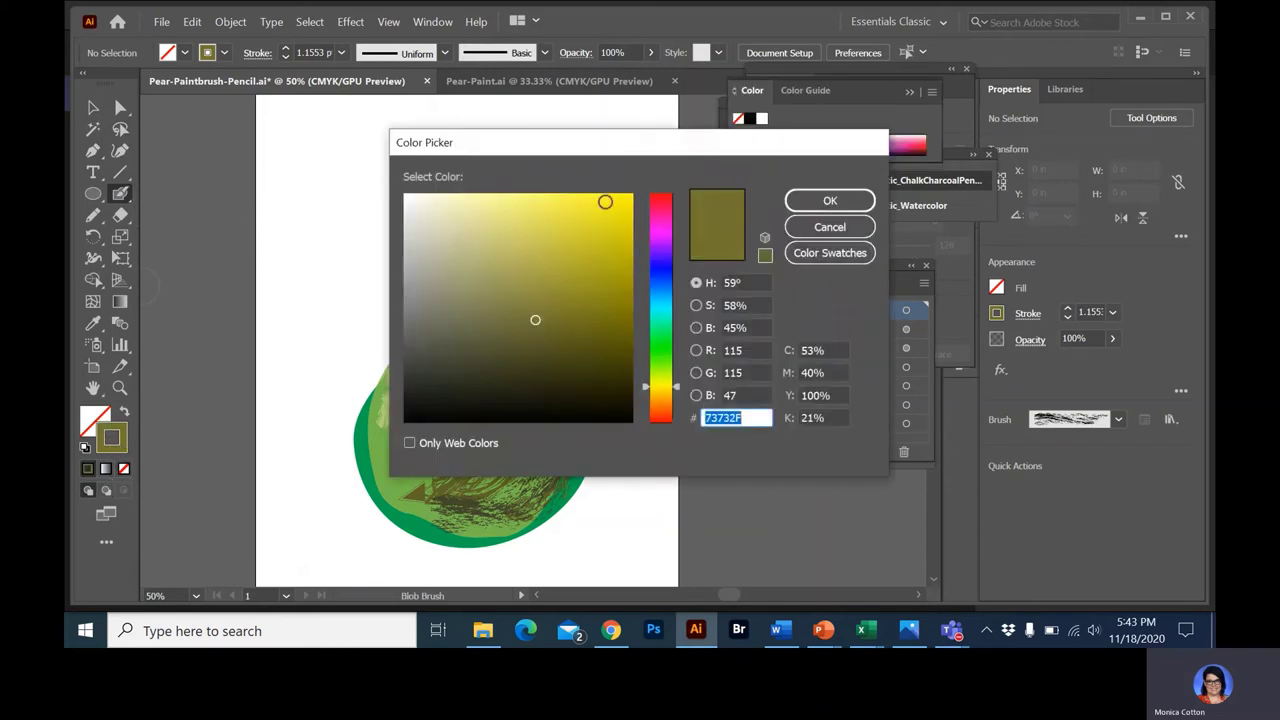
{"action": "left_click", "coordinate": [657, 405]}
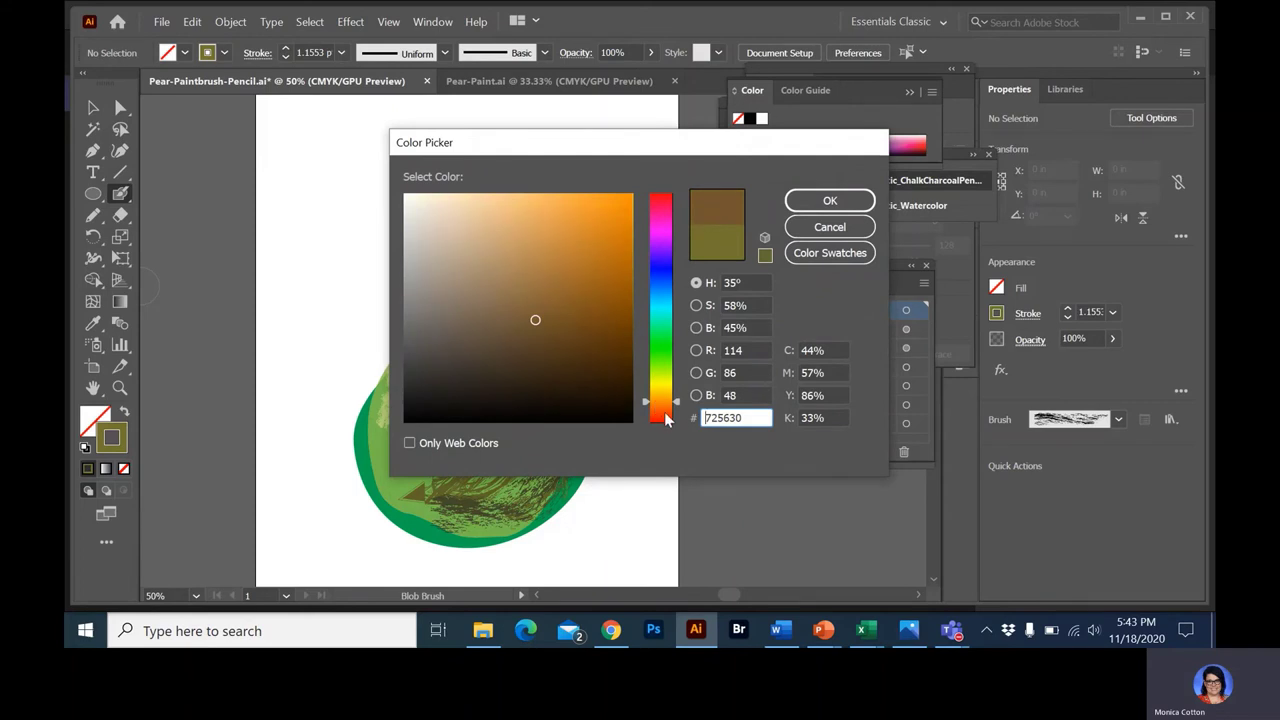
{"action": "left_click", "coordinate": [664, 407]}
{"action": "left_click", "coordinate": [609, 253]}
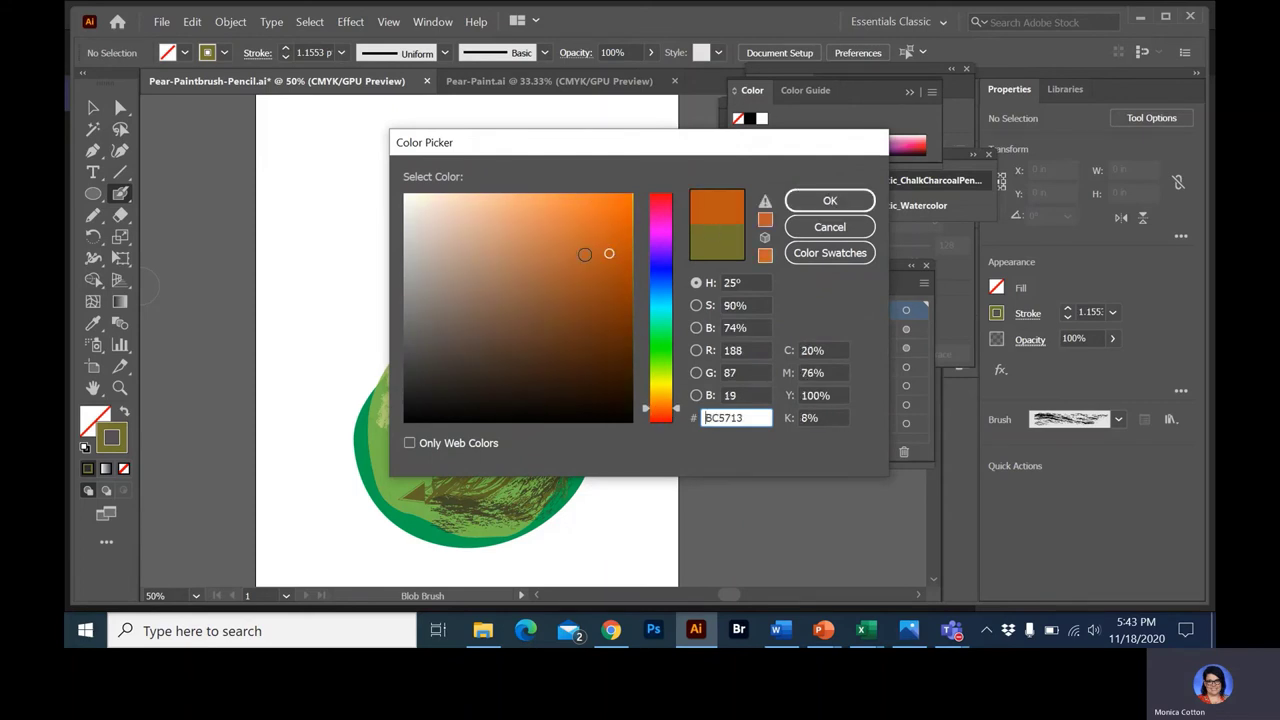
{"action": "left_click", "coordinate": [589, 294]}
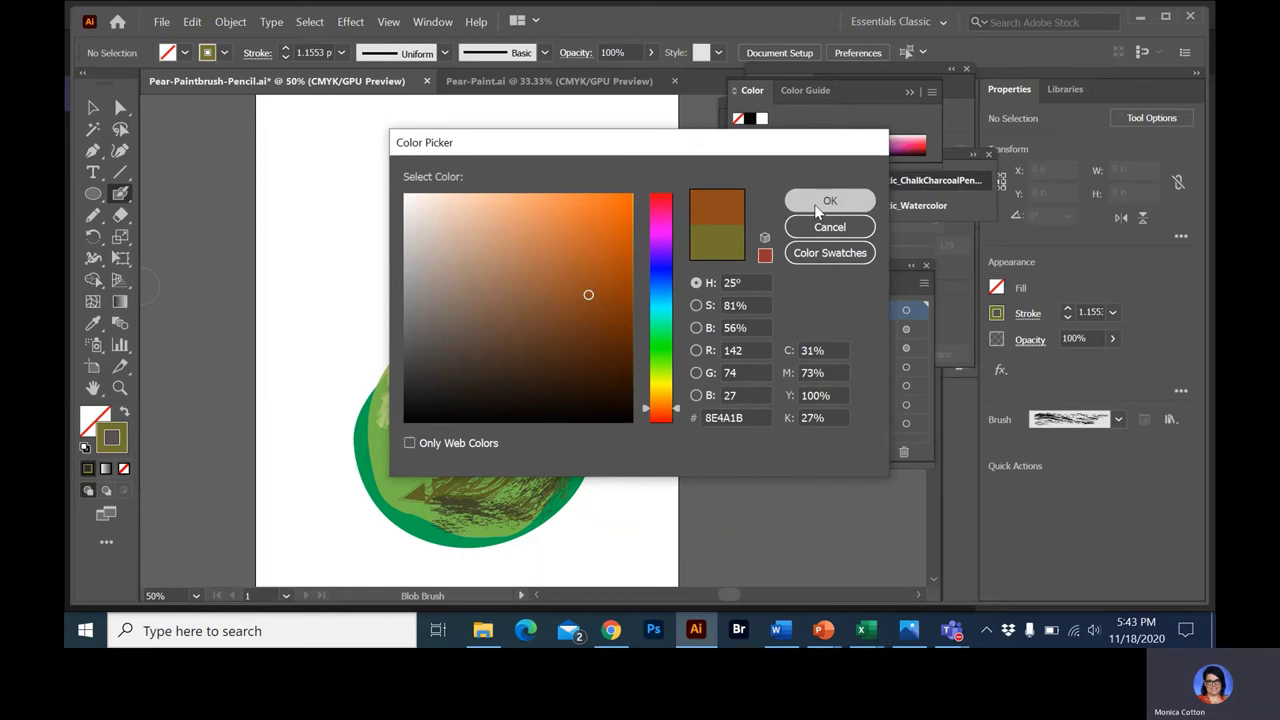
{"action": "left_click", "coordinate": [820, 202]}
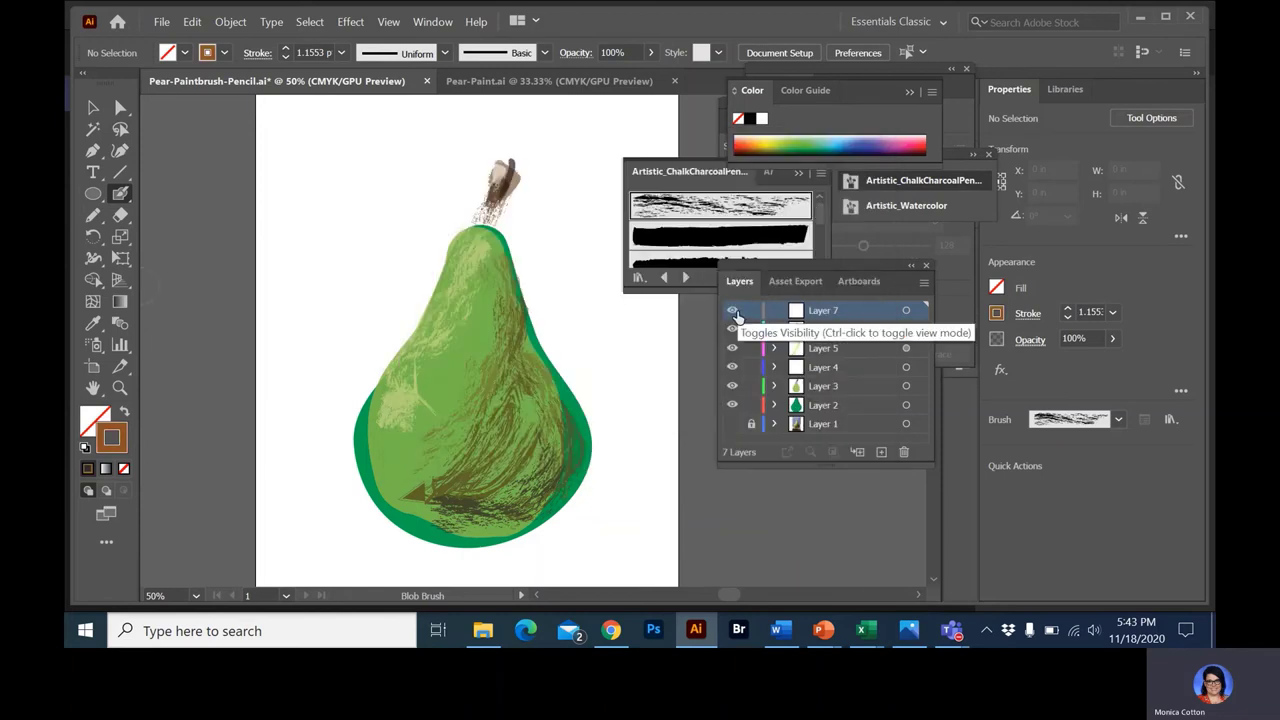
{"action": "left_click_drag", "start_coordinate": [745, 330], "coordinate": [748, 424]}
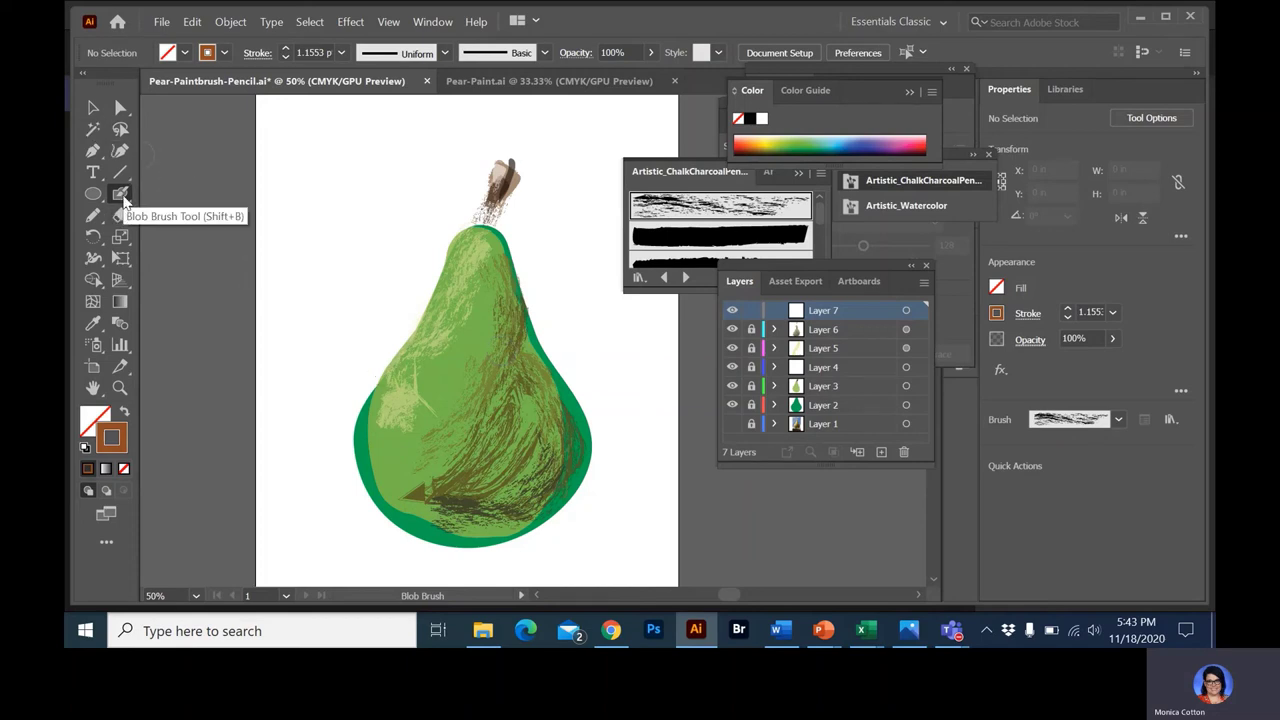
Dab small brown flecks across the pear's middle on Layer 7 using the Paintbrush with the 5 pt. Oval brush
{"action": "left_click", "coordinate": [122, 197]}
{"action": "left_click", "coordinate": [180, 194]}
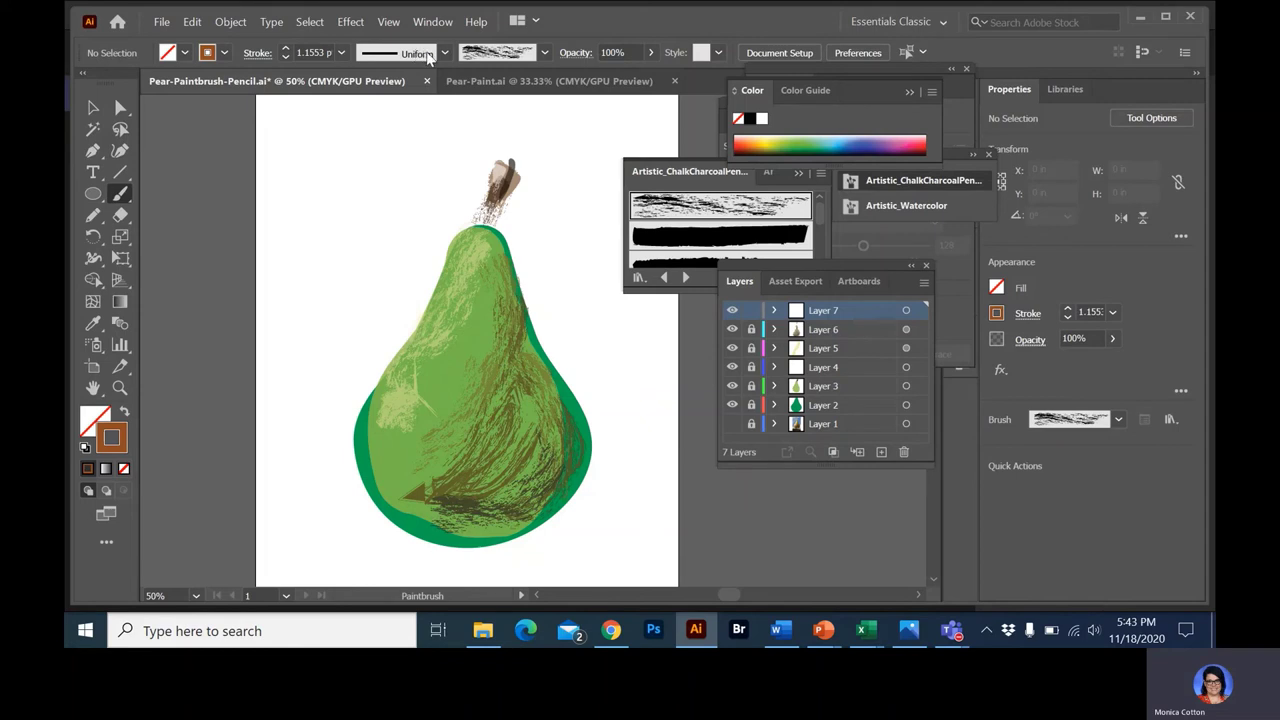
{"action": "left_click", "coordinate": [544, 52]}
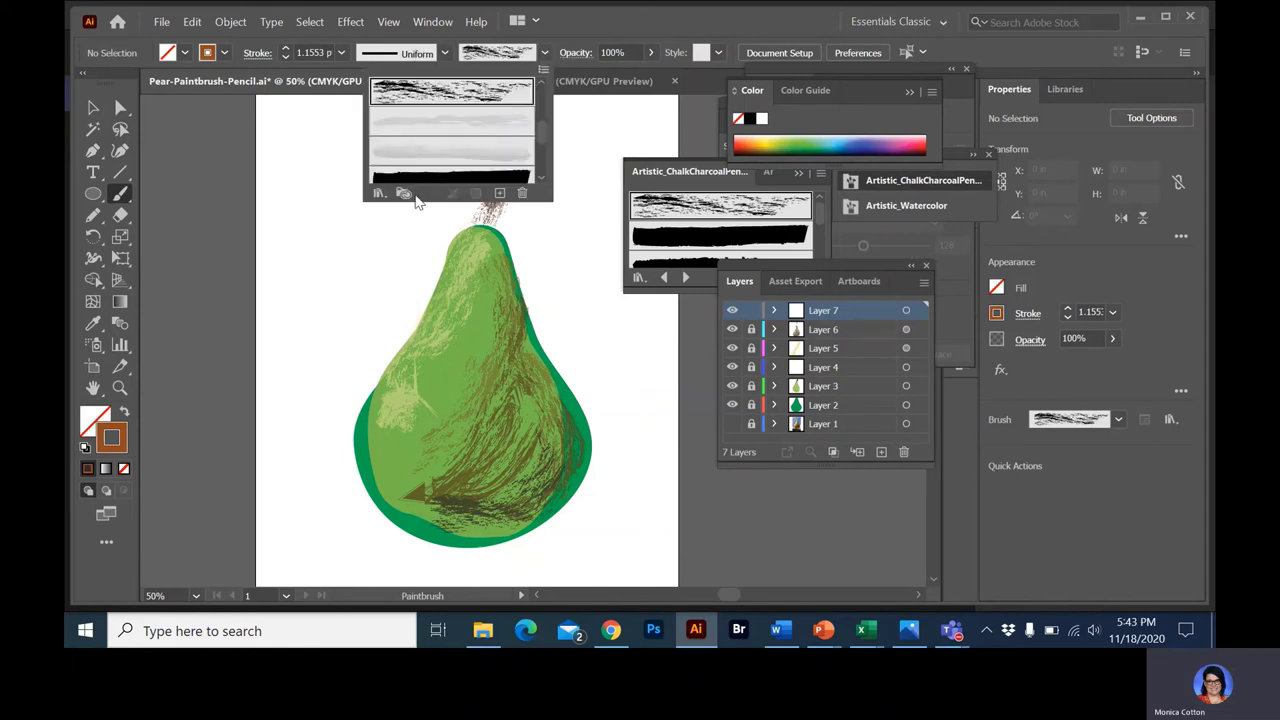
{"action": "scroll", "coordinate": [463, 142], "scroll_direction": "down", "scroll_amount": 3}
{"action": "scroll", "coordinate": [463, 142], "scroll_direction": "up", "scroll_amount": 4}
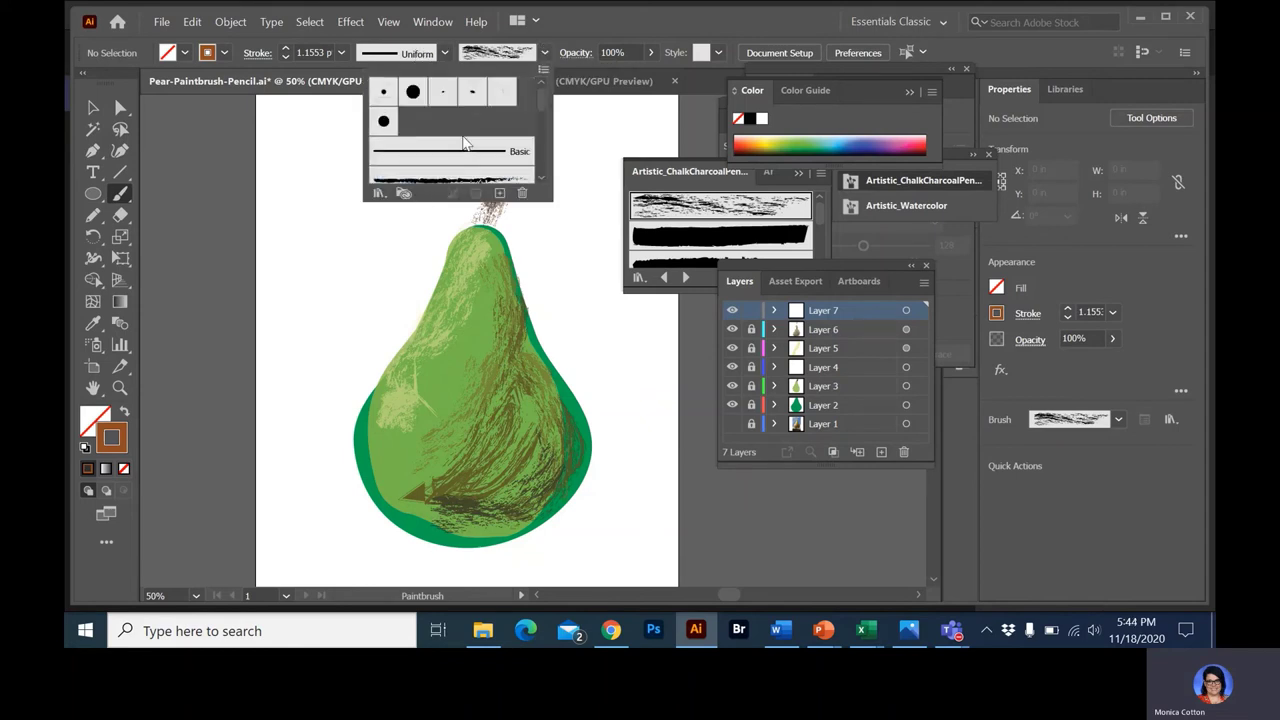
{"action": "left_click", "coordinate": [472, 91]}
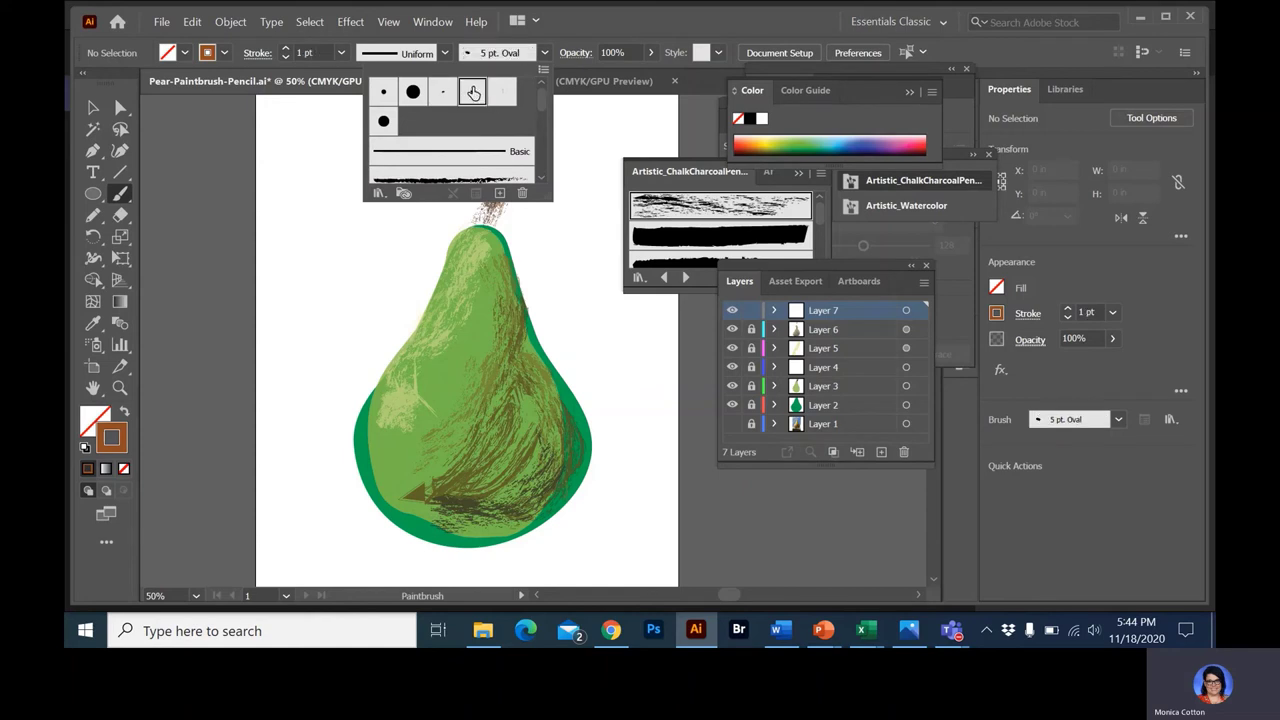
{"action": "left_click", "coordinate": [443, 329]}
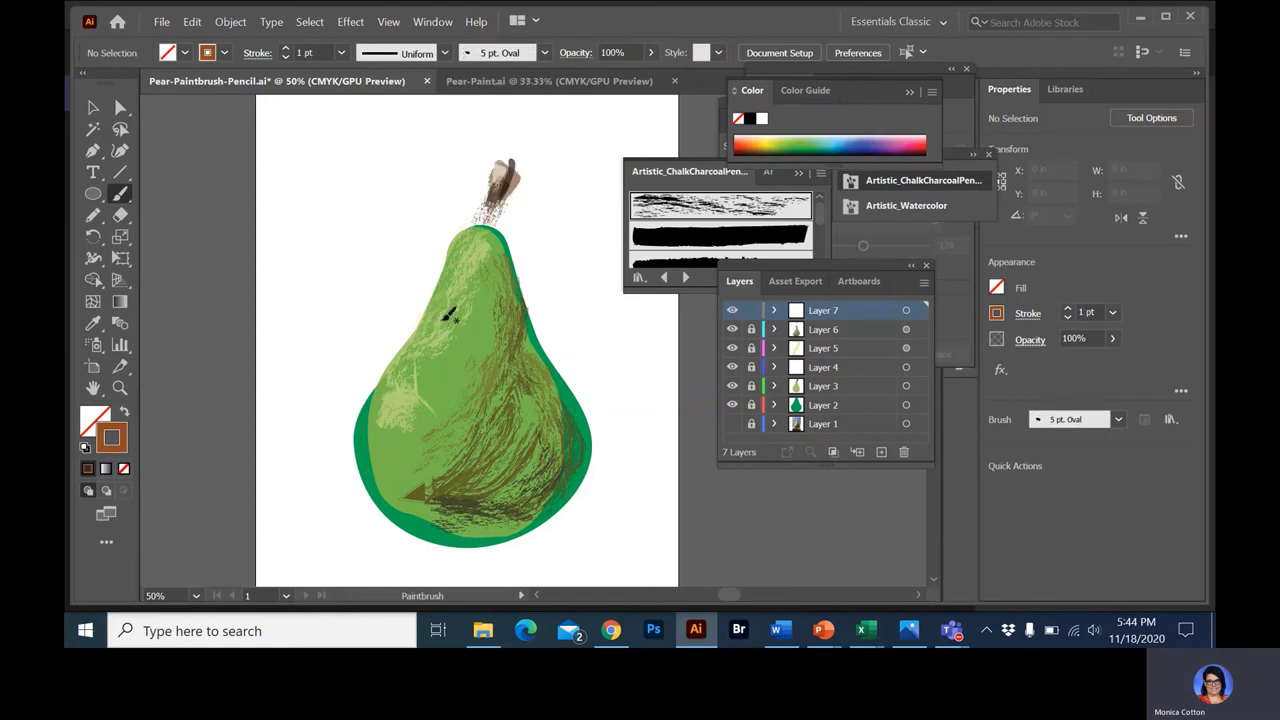
{"action": "left_click_drag", "start_coordinate": [484, 358], "coordinate": [497, 352]}
Hide Layers 2 through 6, show the Layer 1 reference photo, and paint brown blotches over the pear's markings with the Blob Brush
{"action": "left_click_drag", "start_coordinate": [732, 329], "coordinate": [735, 423]}
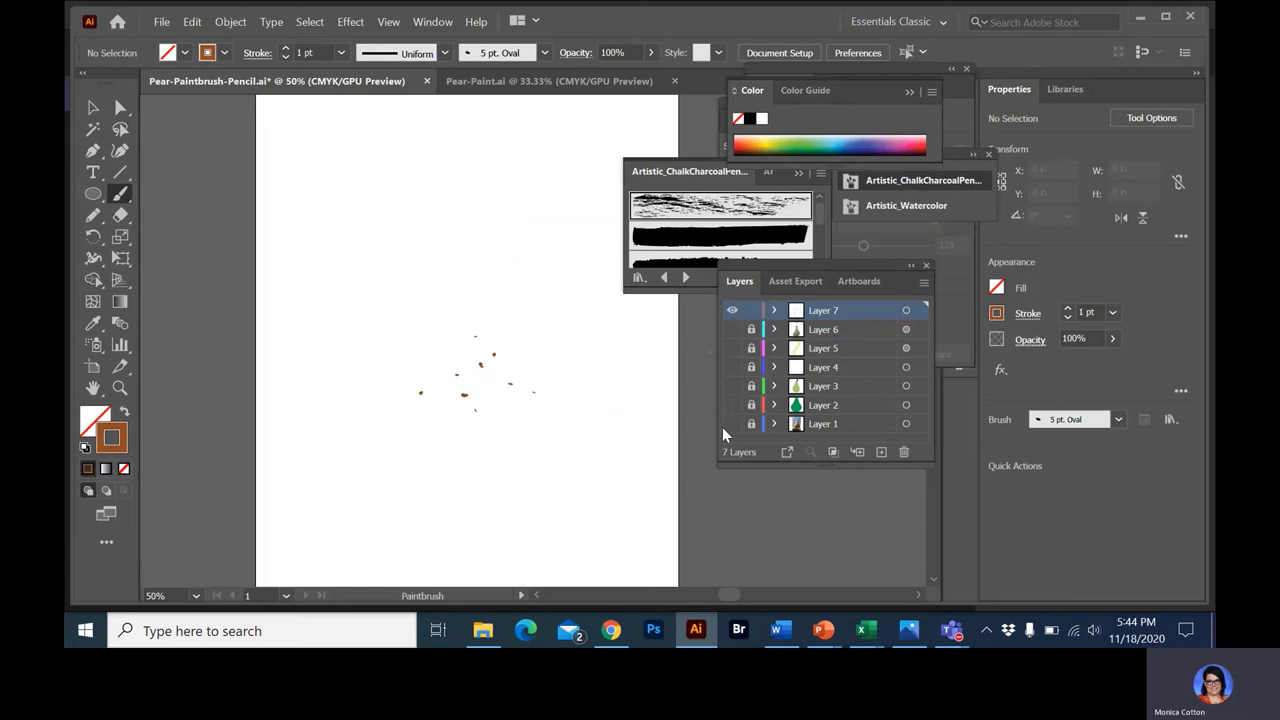
{"action": "left_click", "coordinate": [732, 424]}
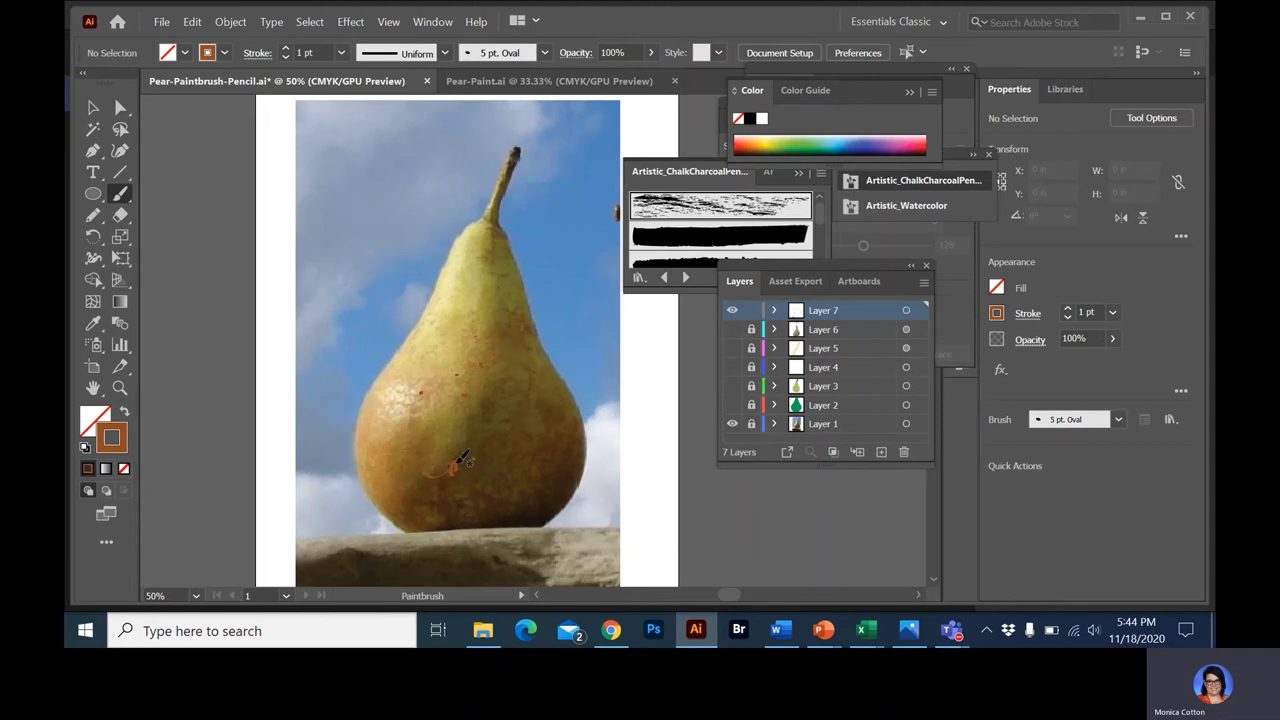
{"action": "mouse_move", "coordinate": [447, 468]}
{"action": "left_mouse_down"}
{"action": "mouse_move", "coordinate": [451, 484]}
{"action": "mouse_move", "coordinate": [455, 462]}
{"action": "left_mouse_up"}
{"action": "left_click_drag", "start_coordinate": [124, 188], "coordinate": [171, 207]}
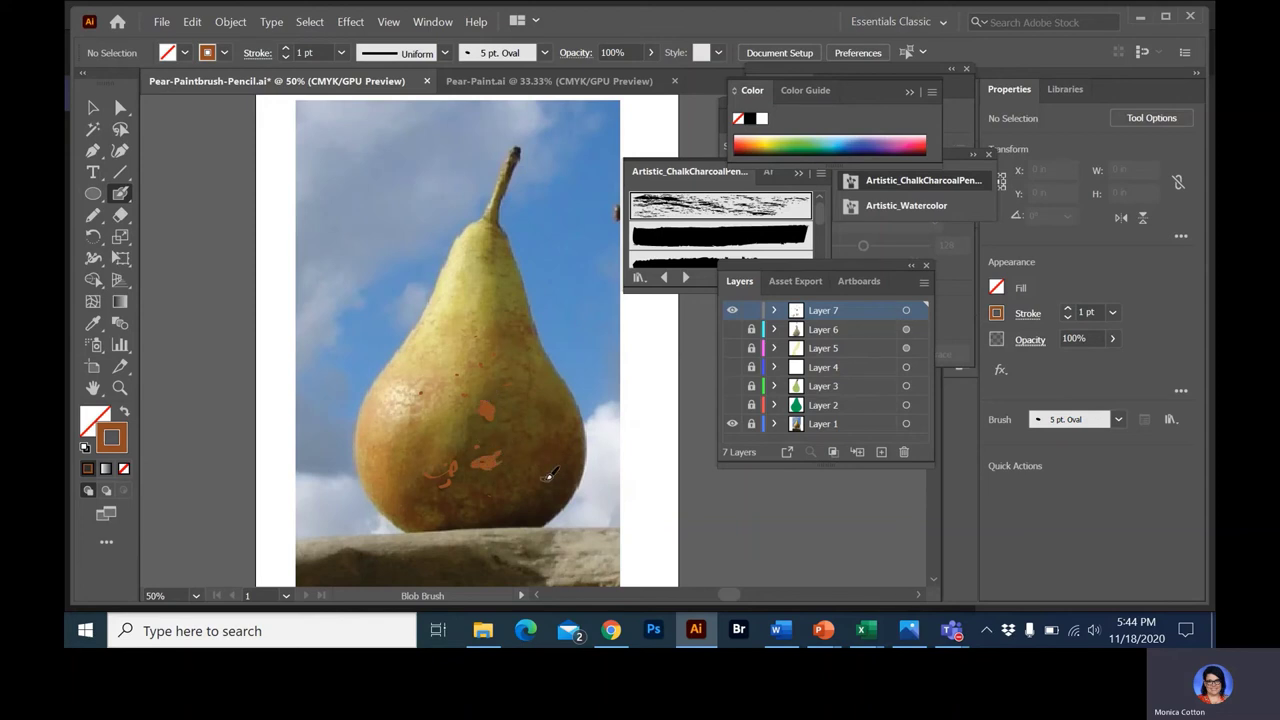
{"action": "mouse_move", "coordinate": [549, 476]}
{"action": "left_mouse_down"}
{"action": "mouse_move", "coordinate": [568, 430]}
{"action": "mouse_move", "coordinate": [550, 440]}
{"action": "mouse_move", "coordinate": [562, 460]}
{"action": "mouse_move", "coordinate": [541, 470]}
{"action": "left_mouse_up"}
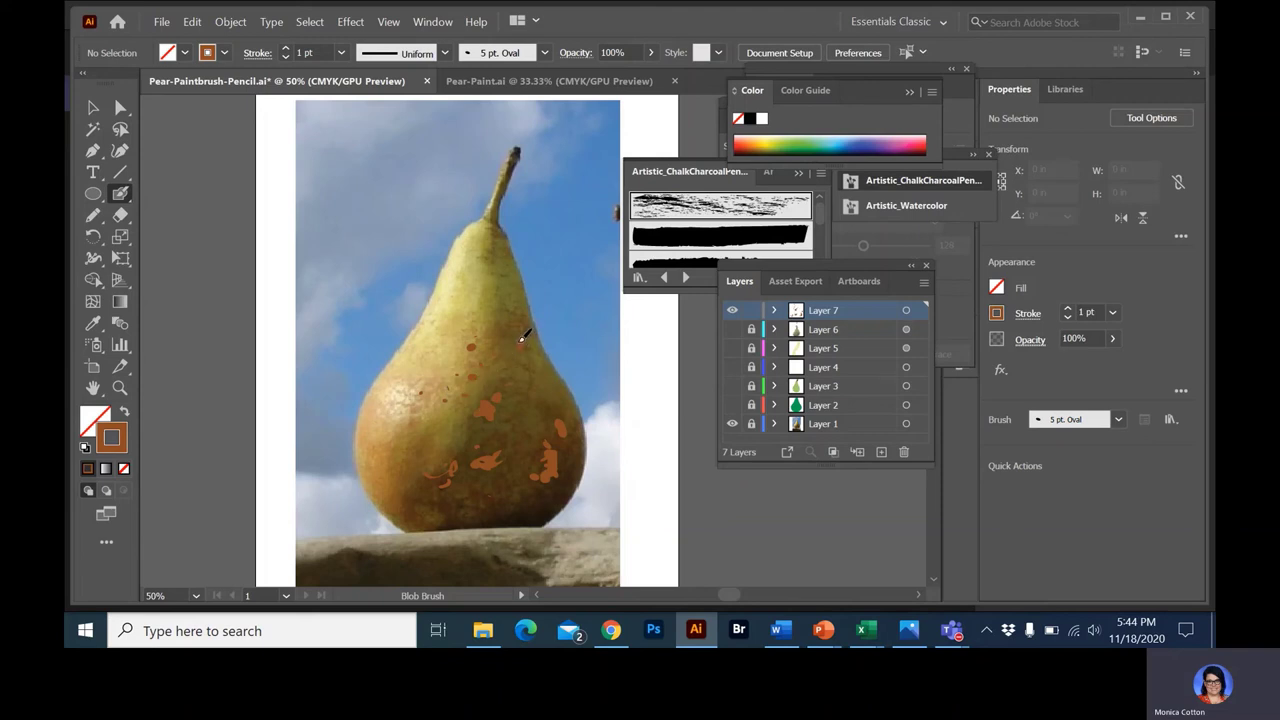
Select the flecks in the middle of the pear and lower their opacity to 51%
{"action": "key", "text": "v"}
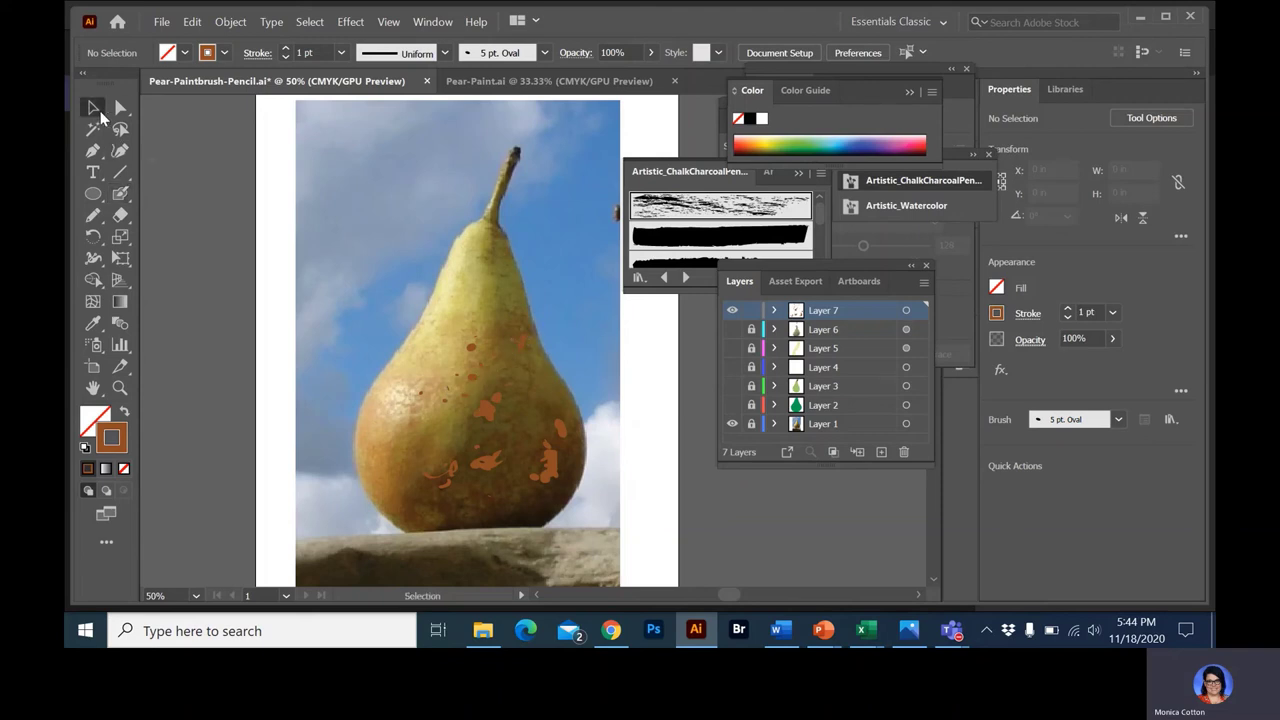
{"action": "left_click_drag", "start_coordinate": [311, 293], "coordinate": [621, 526]}
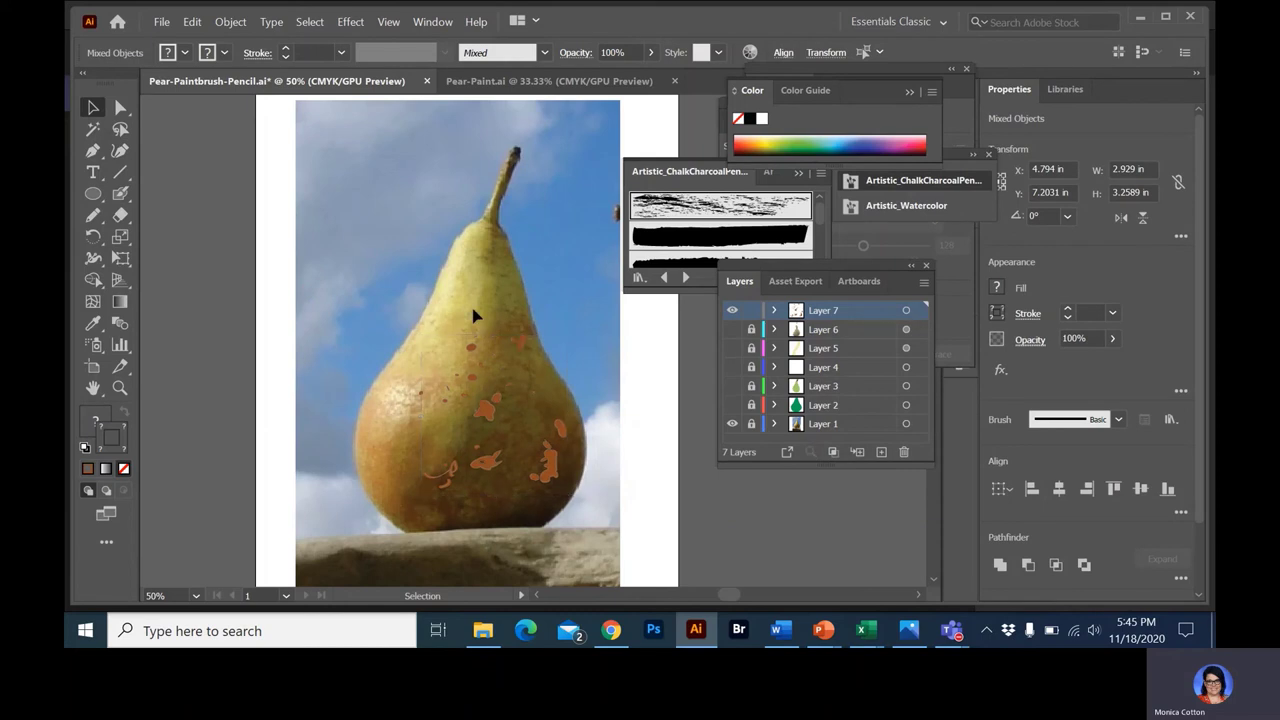
{"action": "left_click", "coordinate": [510, 406]}
{"action": "left_click_drag", "start_coordinate": [511, 421], "coordinate": [424, 350]}
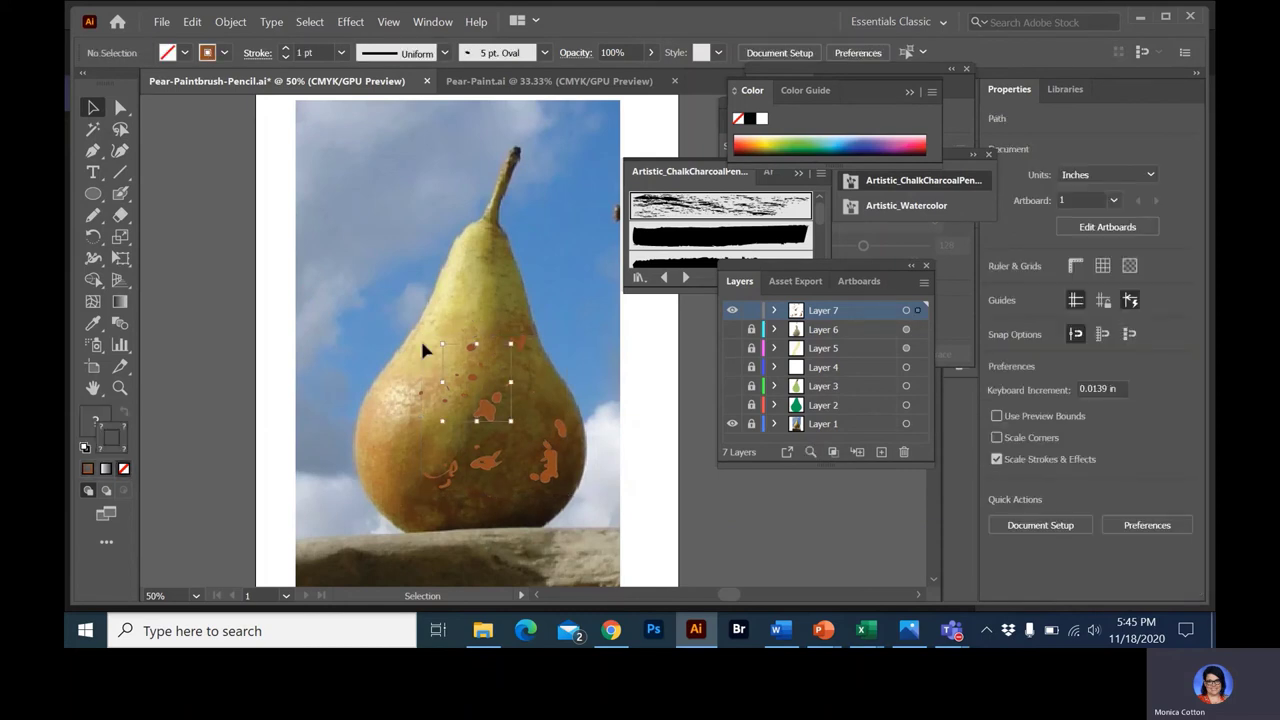
{"action": "left_click", "coordinate": [650, 52]}
{"action": "left_click", "coordinate": [615, 76]}
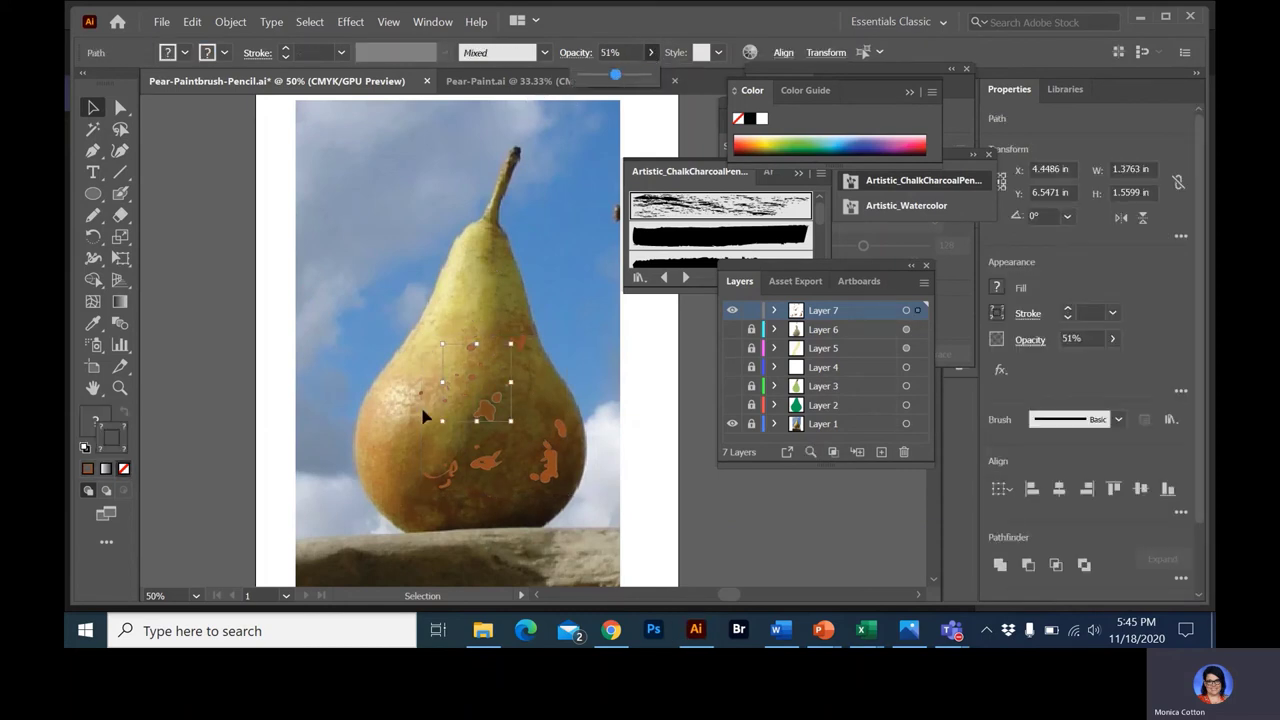
{"action": "left_click", "coordinate": [409, 437]}
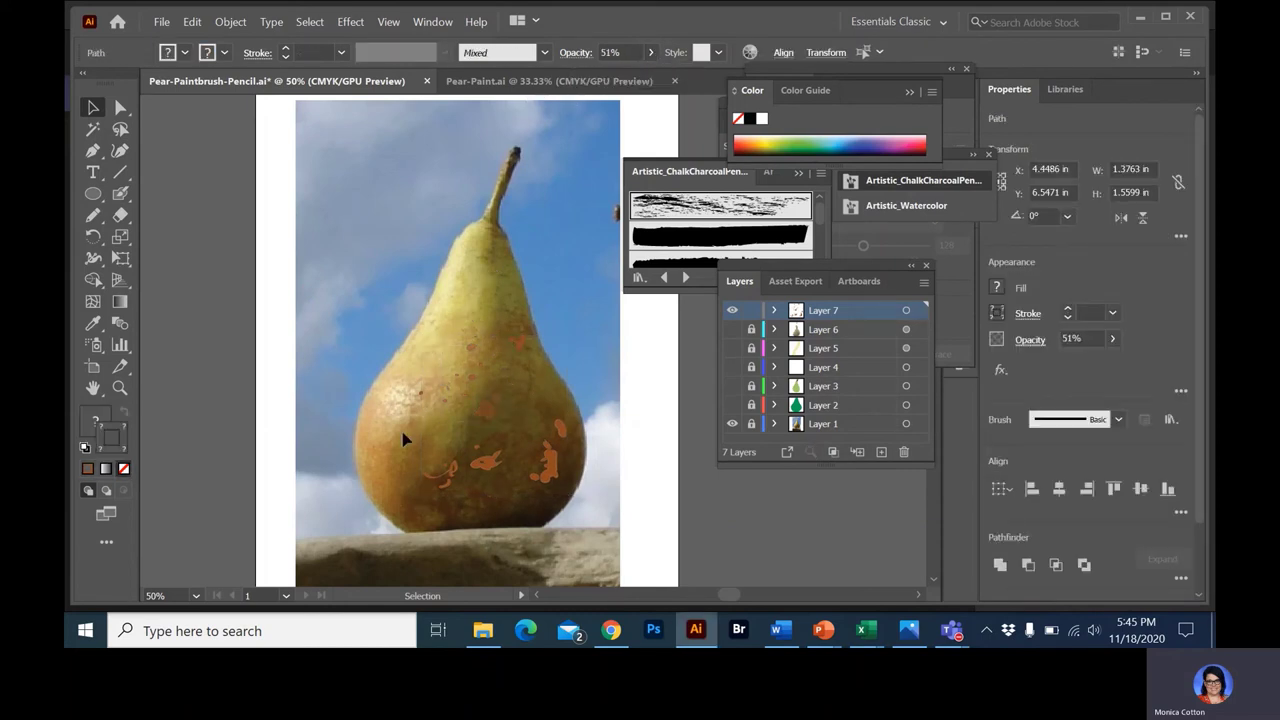
Select all the blotches across the pear's lower half and reduce their opacity to 46%
{"action": "left_click", "coordinate": [476, 505]}
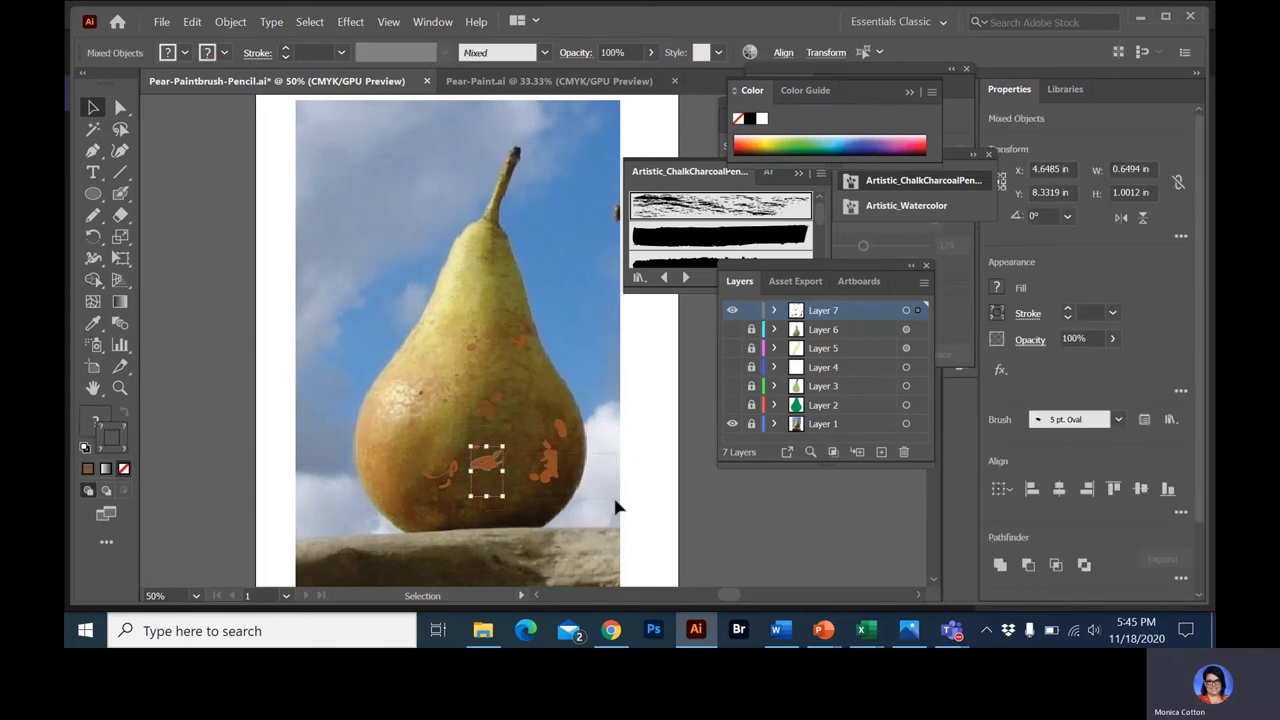
{"action": "left_click_drag", "start_coordinate": [615, 508], "coordinate": [418, 421]}
{"action": "left_click", "coordinate": [650, 52]}
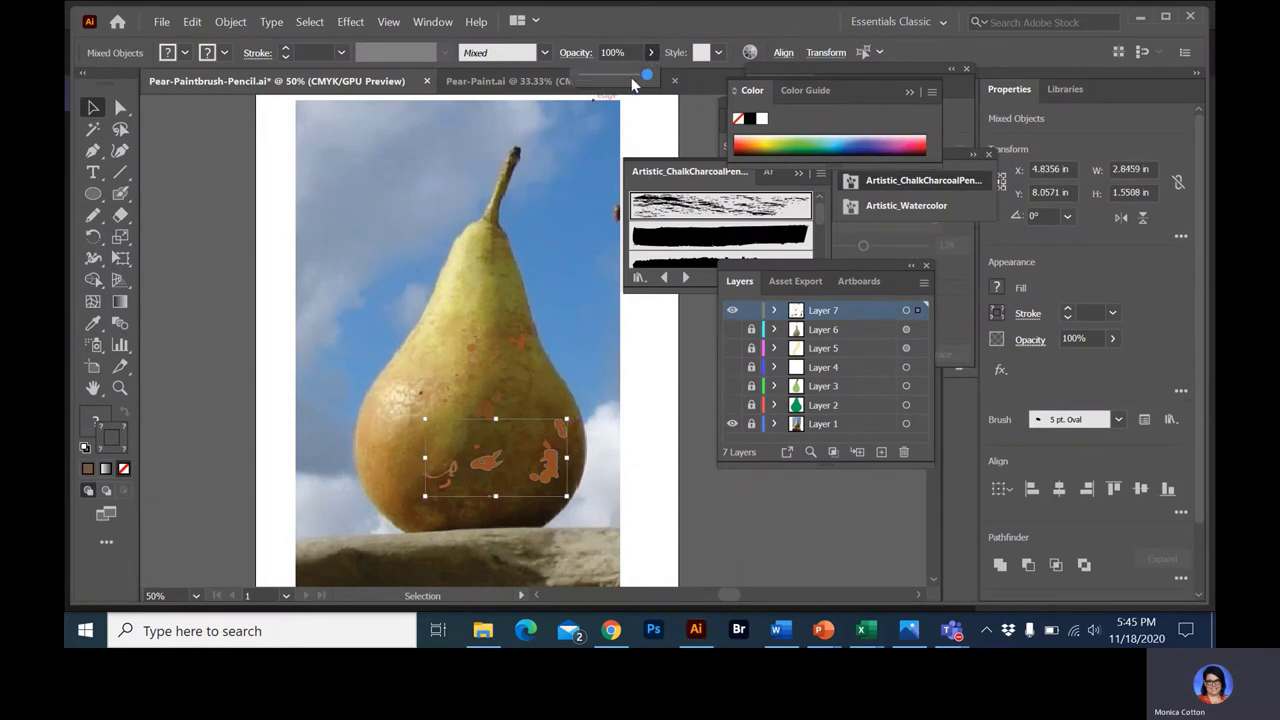
{"action": "left_click_drag", "start_coordinate": [650, 77], "coordinate": [613, 78]}
{"action": "left_click", "coordinate": [418, 261]}
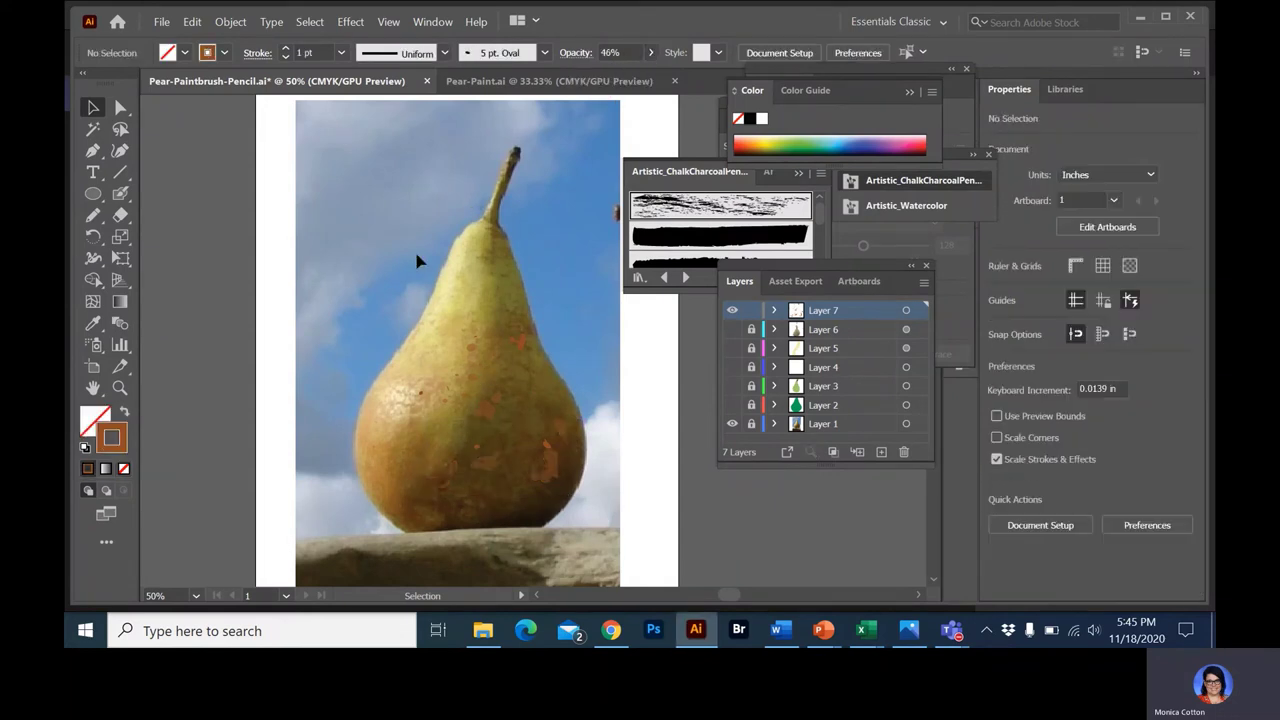
Reselect the flecks and blotches around the pear's center and set their opacity to 59%
{"action": "left_click", "coordinate": [496, 422]}
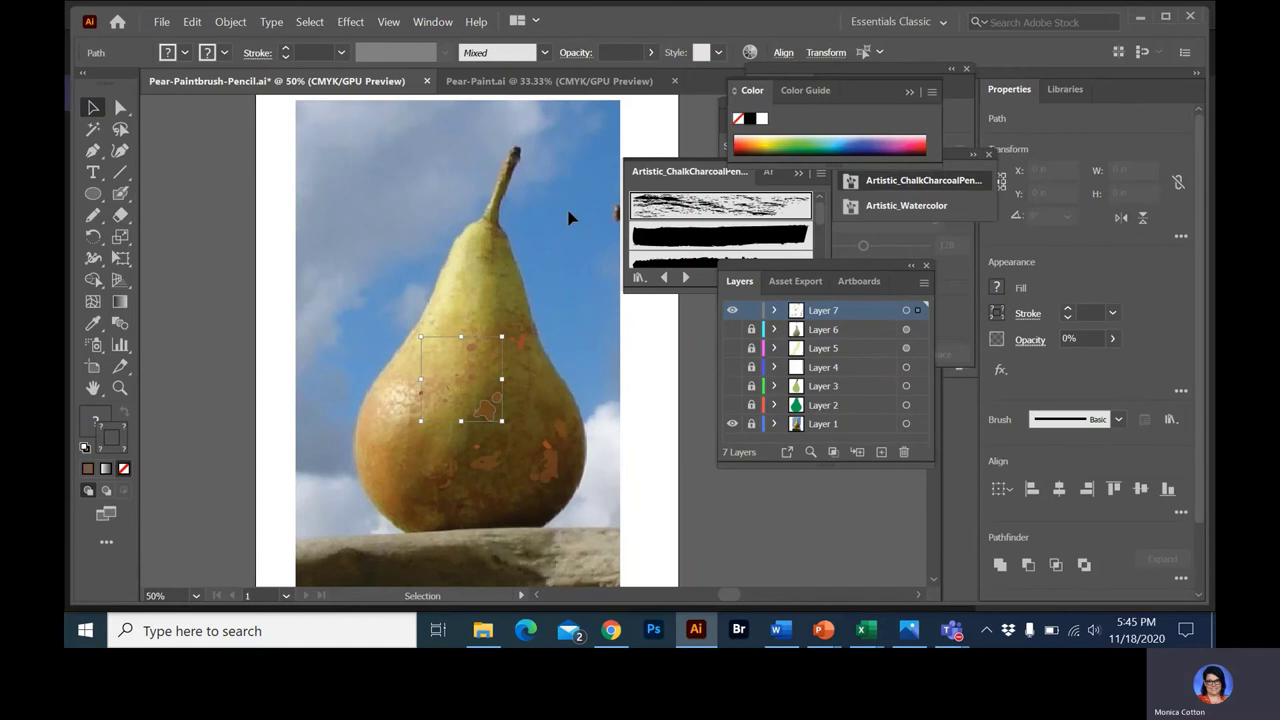
{"action": "left_click", "coordinate": [638, 52]}
{"action": "left_click", "coordinate": [651, 52]}
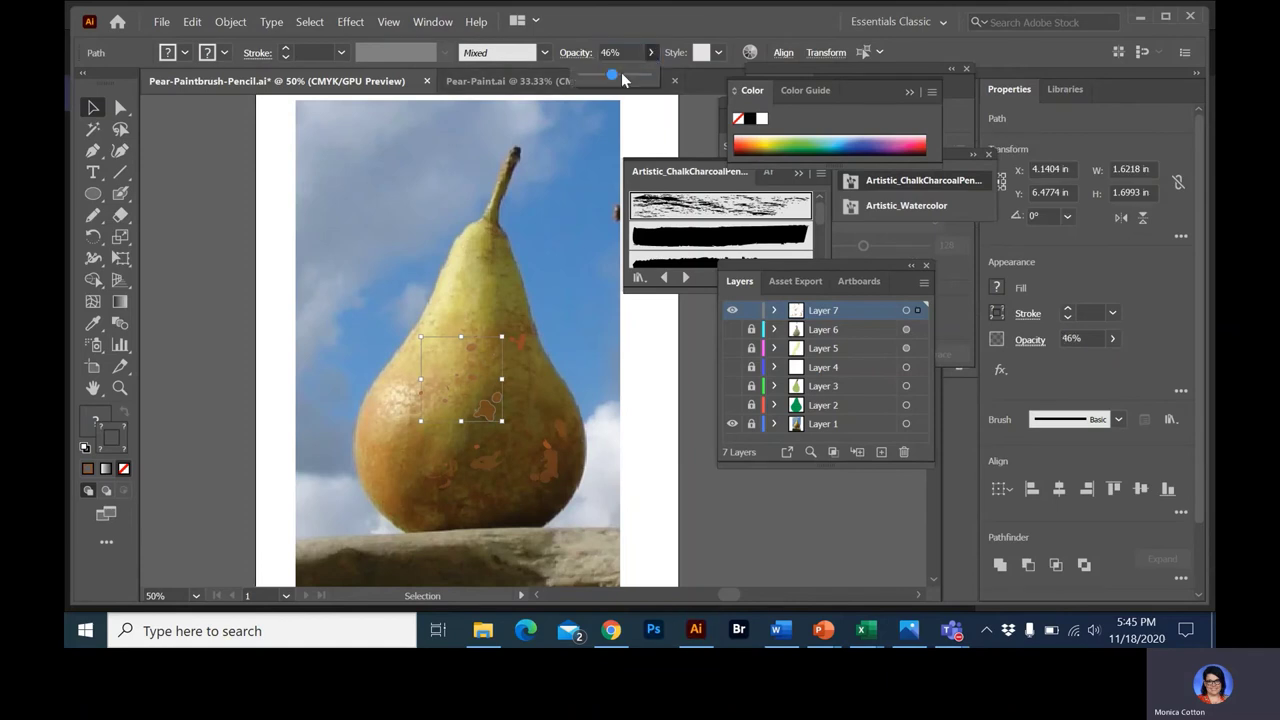
{"action": "left_click_drag", "start_coordinate": [628, 76], "coordinate": [618, 78]}
{"action": "left_click", "coordinate": [651, 134]}
{"action": "left_click", "coordinate": [648, 140]}
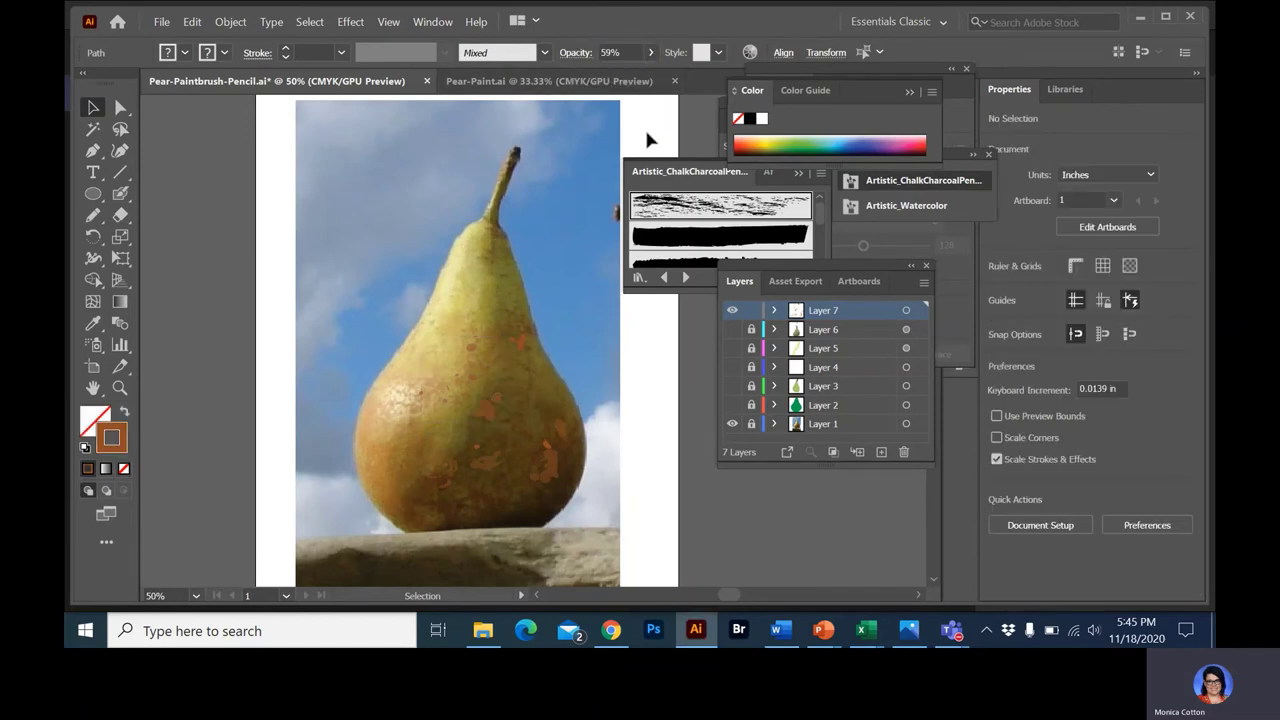
Show Layers 2 through 6 again and hide the Layer 1 reference photo
{"action": "left_click", "coordinate": [732, 405]}
{"action": "left_click", "coordinate": [732, 386]}
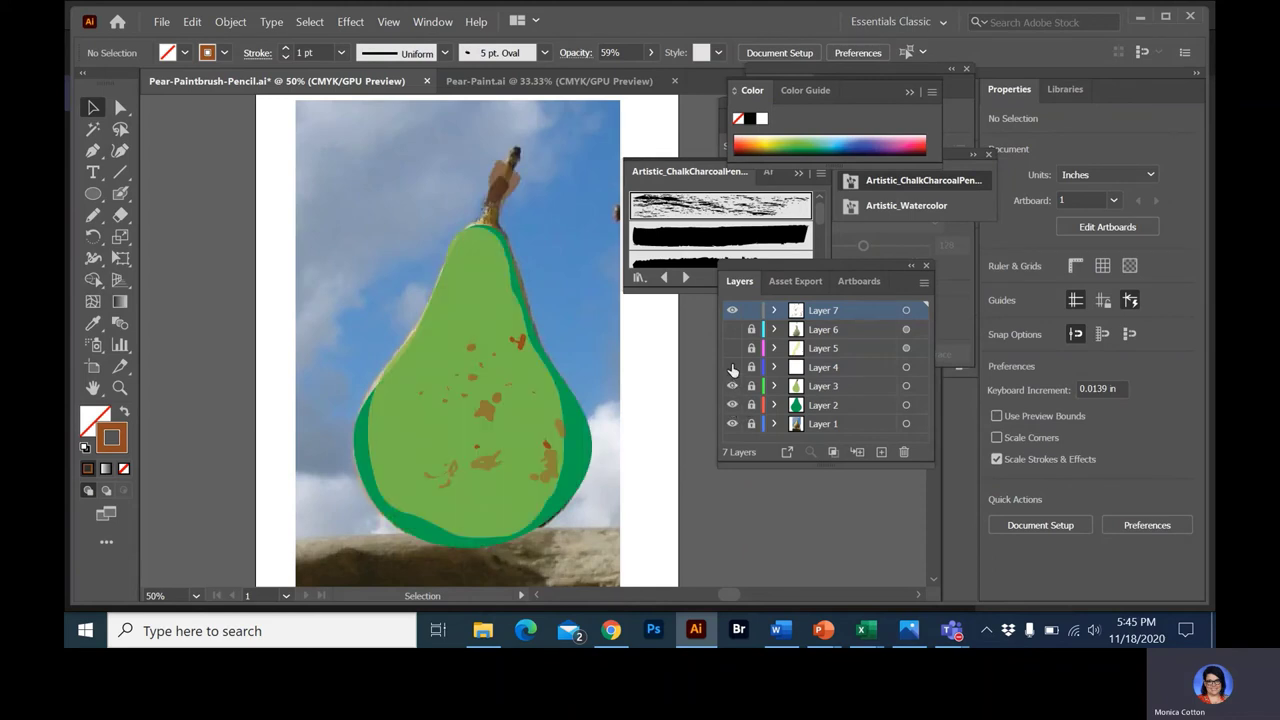
{"action": "left_click", "coordinate": [732, 367]}
{"action": "left_click", "coordinate": [732, 348]}
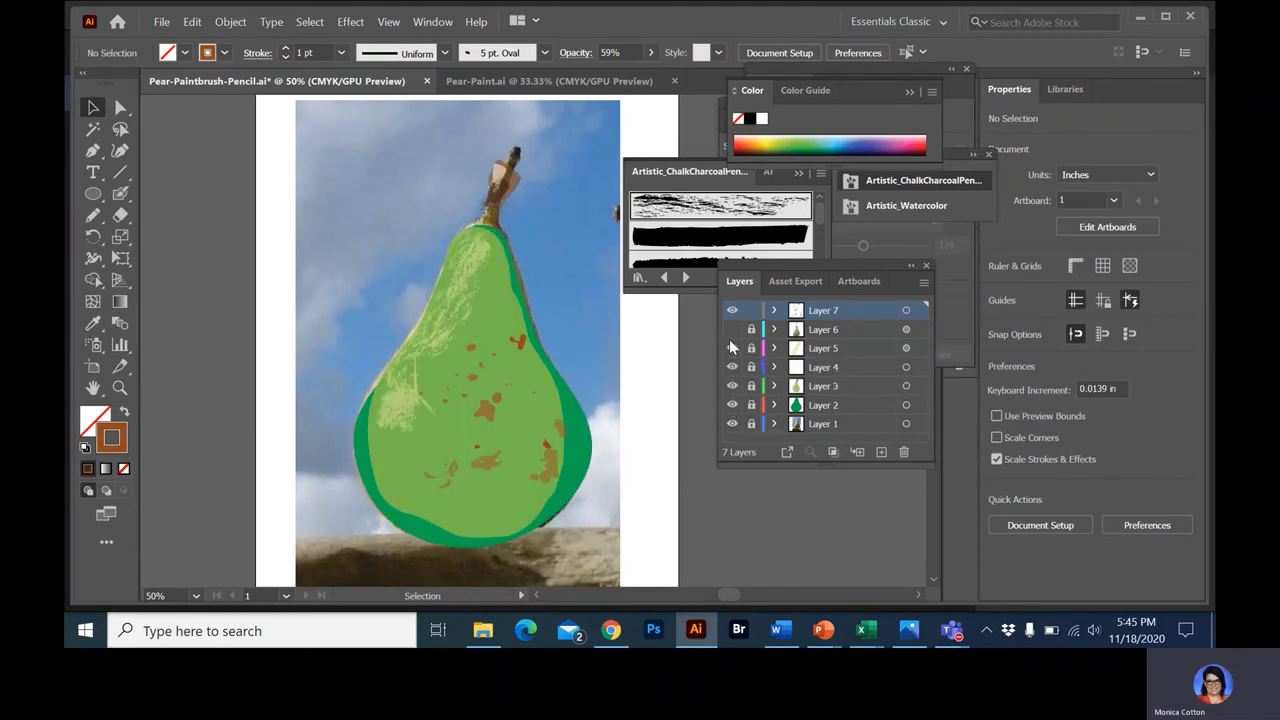
{"action": "left_click", "coordinate": [731, 330]}
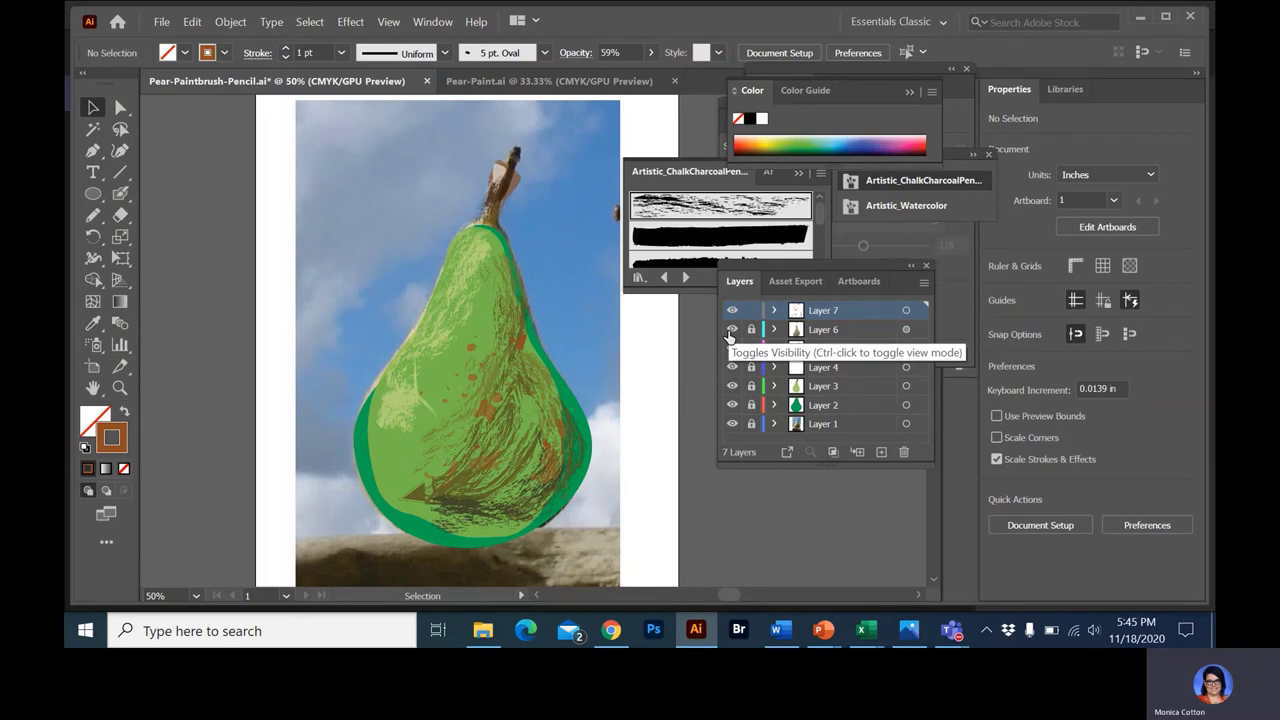
{"action": "left_click", "coordinate": [732, 424]}
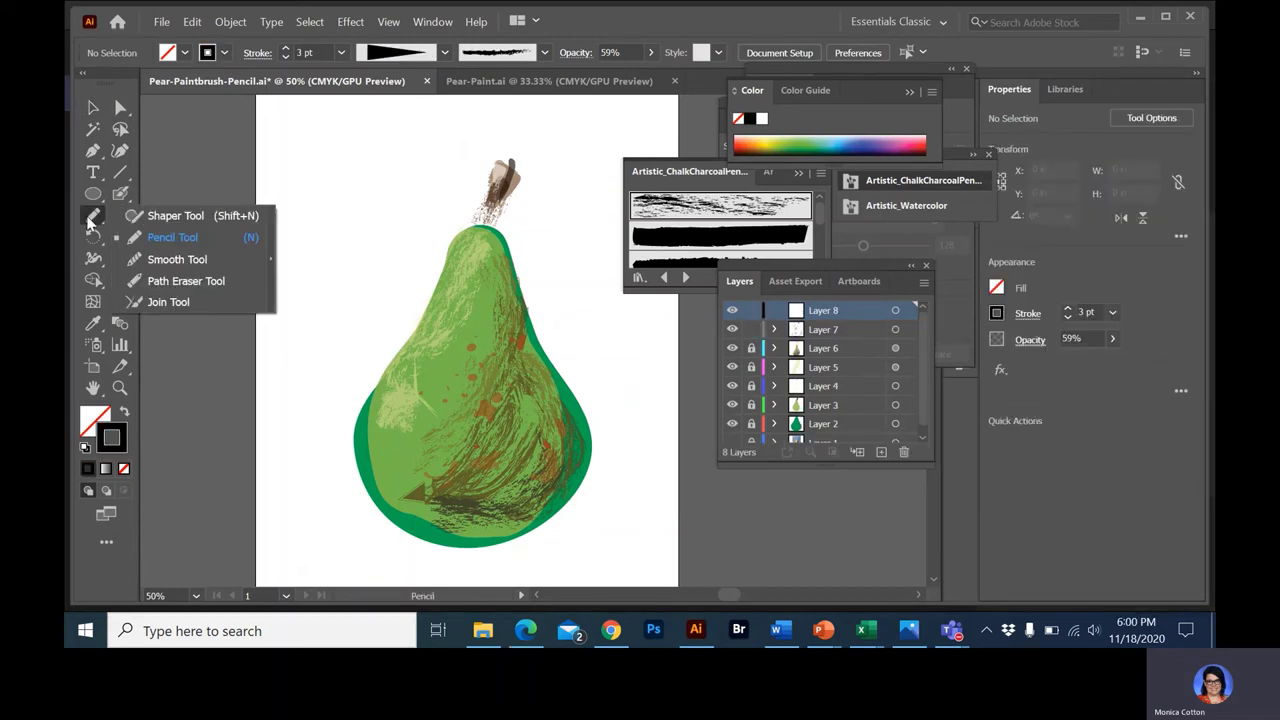
{"action": "left_click", "coordinate": [165, 233]}
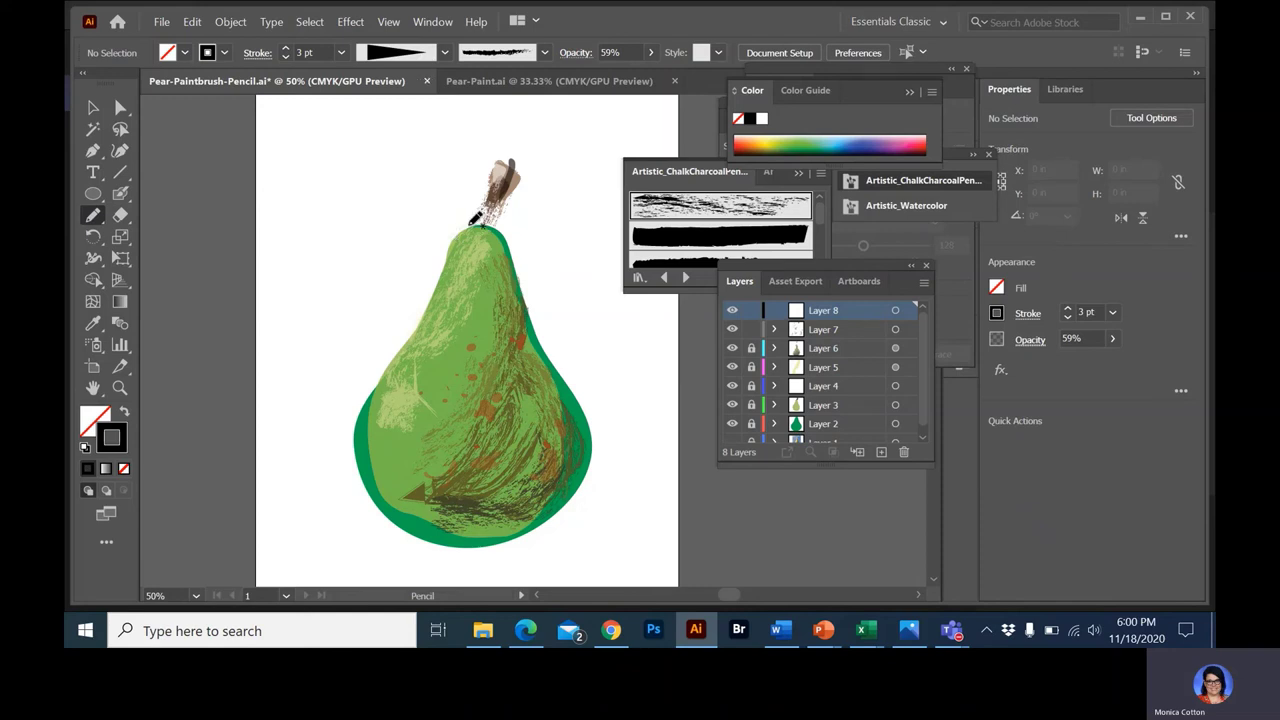
{"action": "mouse_move", "coordinate": [463, 230]}
{"action": "left_mouse_down"}
{"action": "mouse_move", "coordinate": [438, 246]}
{"action": "mouse_move", "coordinate": [345, 405]}
{"action": "left_mouse_up"}
{"action": "key", "text": "ctrl+z"}
{"action": "mouse_move", "coordinate": [511, 250]}
{"action": "left_mouse_down"}
{"action": "mouse_move", "coordinate": [531, 328]}
{"action": "mouse_move", "coordinate": [589, 400]}
{"action": "left_mouse_up"}
{"action": "key", "text": "ctrl+z"}
Draw loose black 1 pt Pencil contours on Layer 8 along the pear's right side, around the stem, and along the lower-left edge
{"action": "mouse_move", "coordinate": [516, 238]}
{"action": "left_mouse_down"}
{"action": "mouse_move", "coordinate": [571, 388]}
{"action": "mouse_move", "coordinate": [582, 492]}
{"action": "left_mouse_up"}
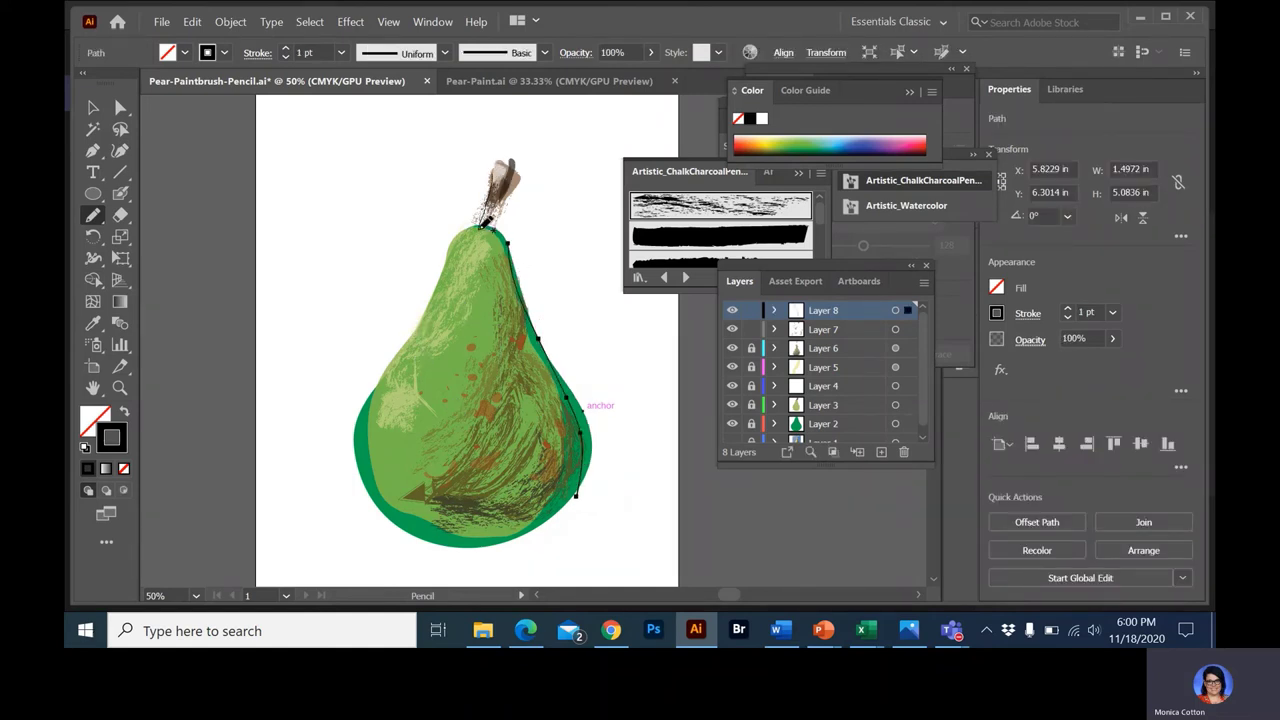
{"action": "mouse_move", "coordinate": [484, 224]}
{"action": "left_mouse_down"}
{"action": "mouse_move", "coordinate": [497, 177]}
{"action": "mouse_move", "coordinate": [517, 167]}
{"action": "mouse_move", "coordinate": [486, 226]}
{"action": "left_mouse_up"}
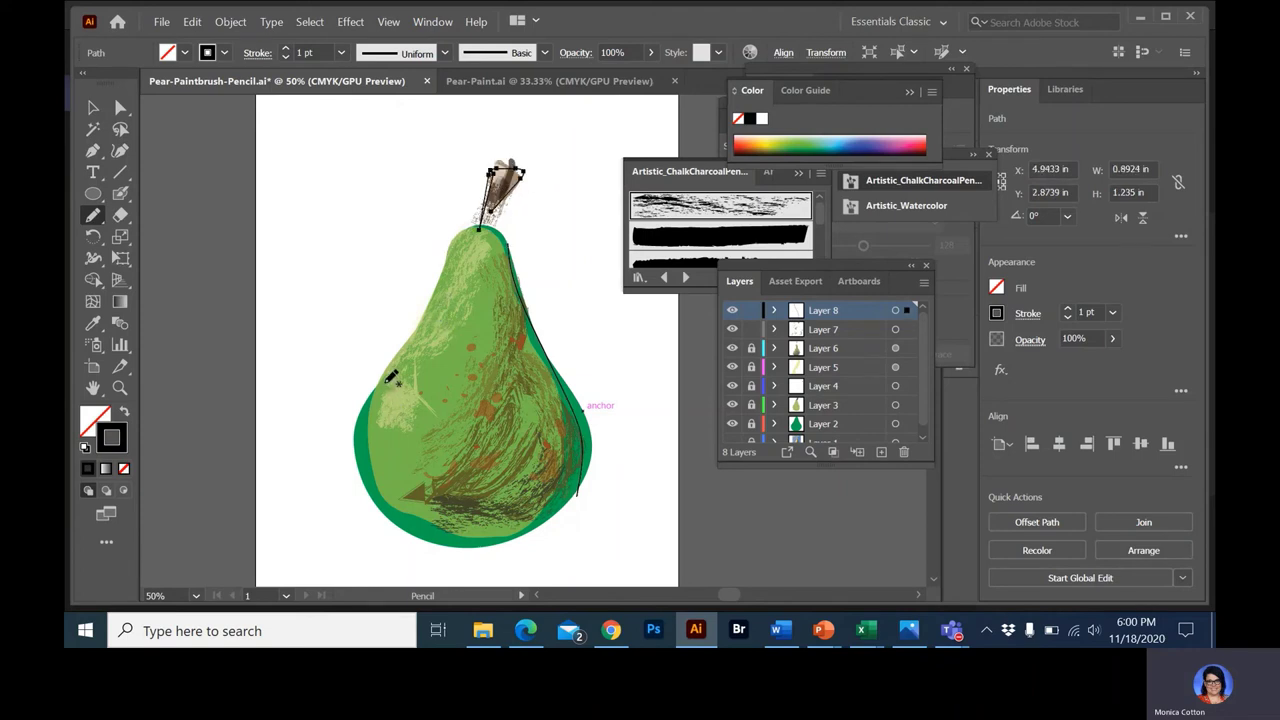
{"action": "mouse_move", "coordinate": [385, 381]}
{"action": "left_mouse_down"}
{"action": "mouse_move", "coordinate": [353, 442]}
{"action": "mouse_move", "coordinate": [371, 489]}
{"action": "mouse_move", "coordinate": [406, 519]}
{"action": "mouse_move", "coordinate": [437, 518]}
{"action": "left_mouse_up"}
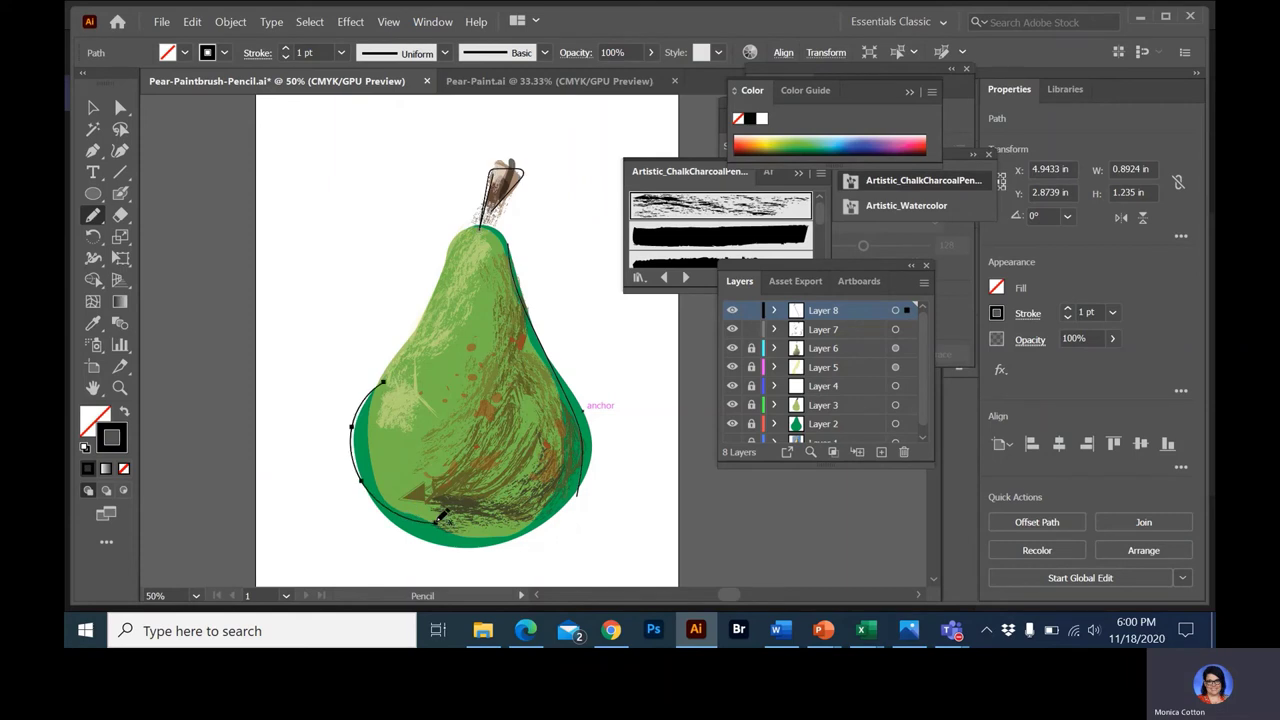
Move the lower end anchor of the lower-left contour down onto the pear's bottom edge
{"action": "left_click", "coordinate": [121, 107]}
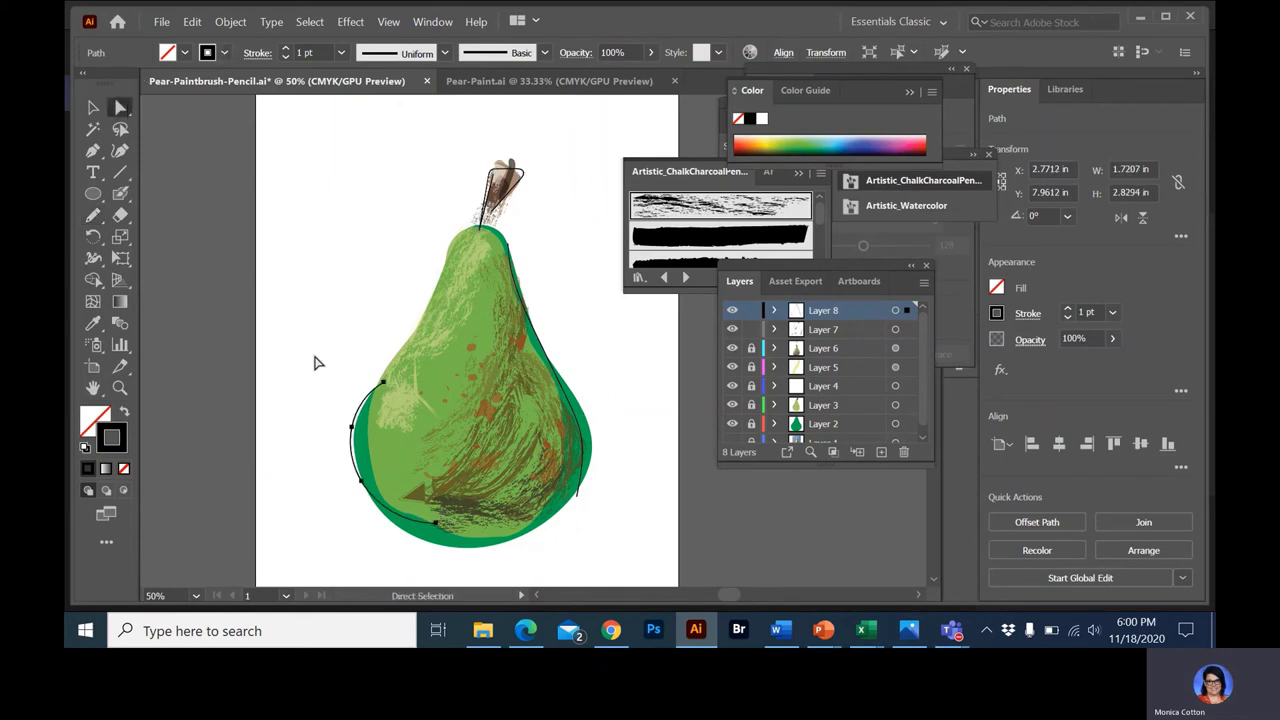
{"action": "left_click_drag", "start_coordinate": [437, 520], "coordinate": [436, 549]}
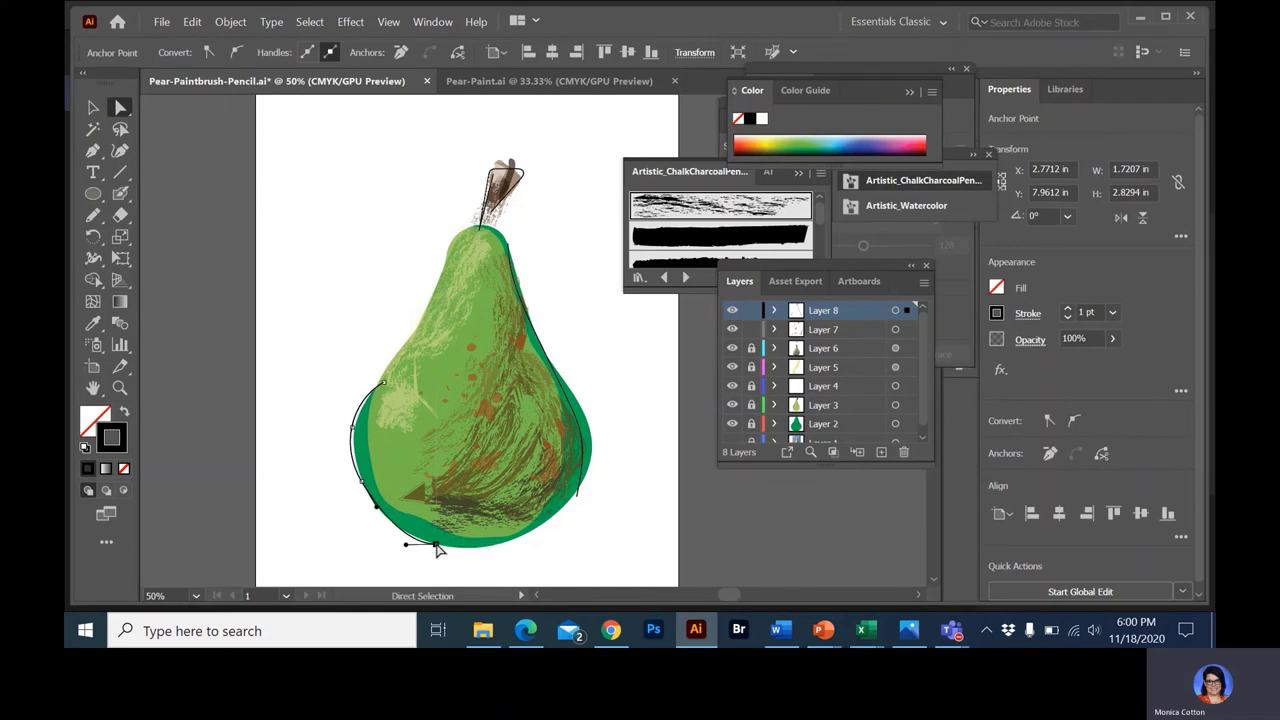
Replace the right-side contour with a new Pencil line from the stem base down to the pear's widest part
{"action": "left_click", "coordinate": [586, 452]}
{"action": "left_click_drag", "start_coordinate": [592, 447], "coordinate": [590, 424]}
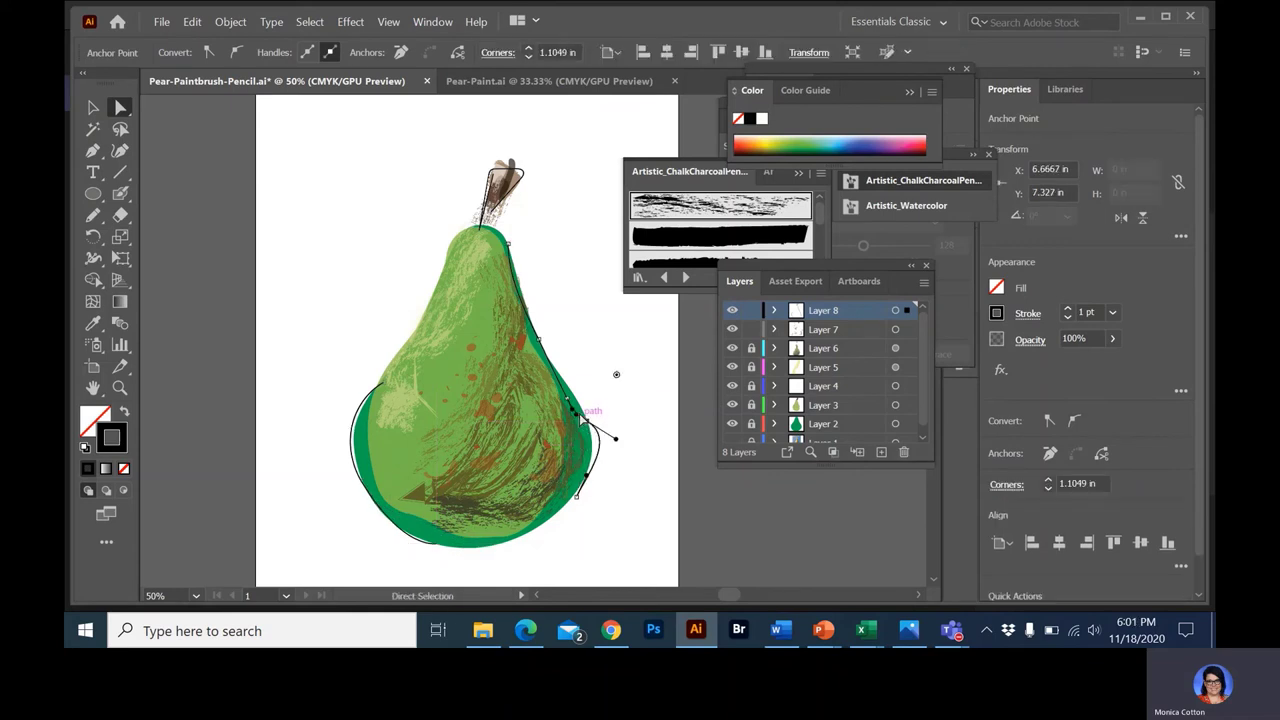
{"action": "left_click", "coordinate": [579, 400]}
{"action": "left_click", "coordinate": [580, 398]}
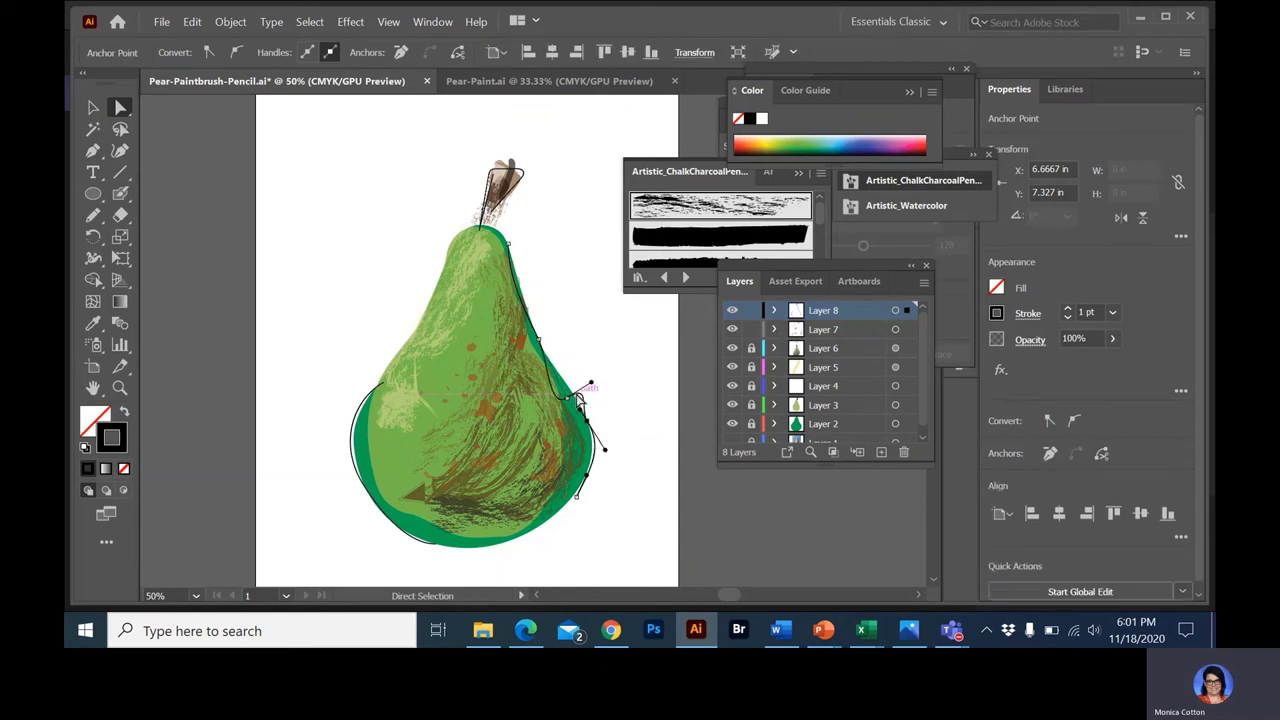
{"action": "key", "text": "ctrl+shift+a"}
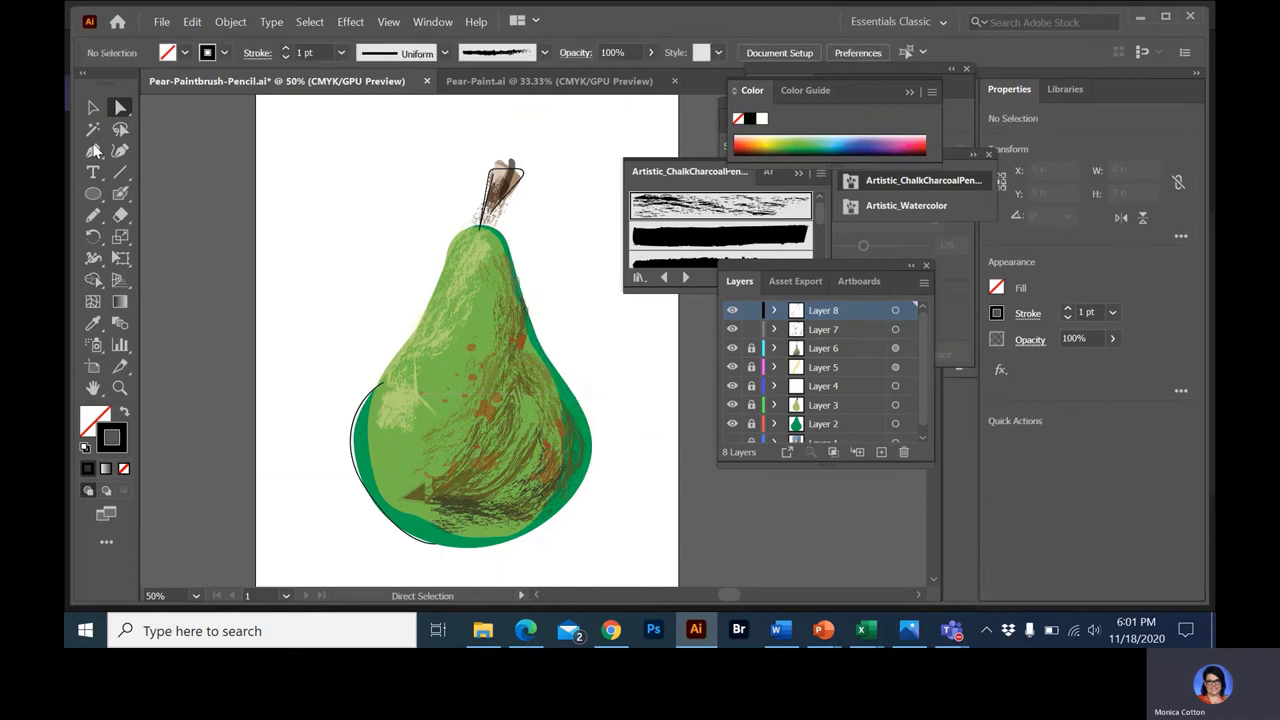
{"action": "left_click", "coordinate": [93, 215]}
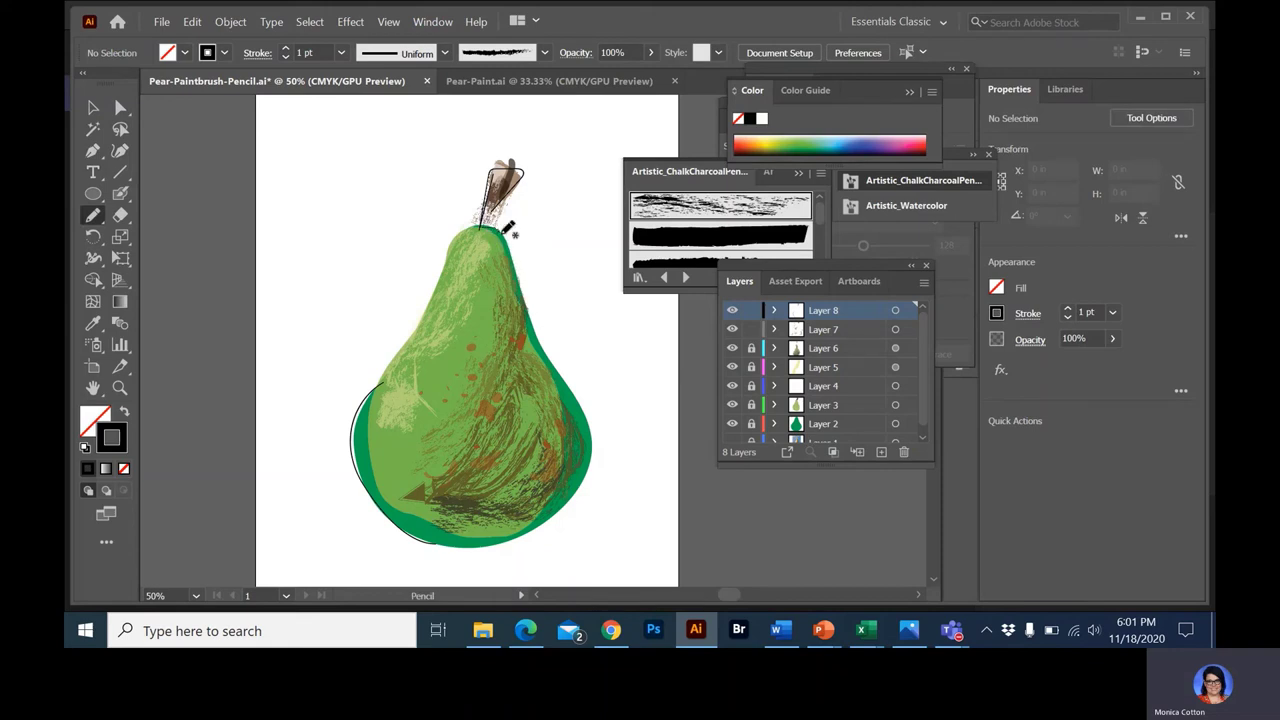
{"action": "mouse_move", "coordinate": [505, 232]}
{"action": "left_mouse_down"}
{"action": "mouse_move", "coordinate": [532, 318]}
{"action": "mouse_move", "coordinate": [587, 420]}
{"action": "left_mouse_up"}
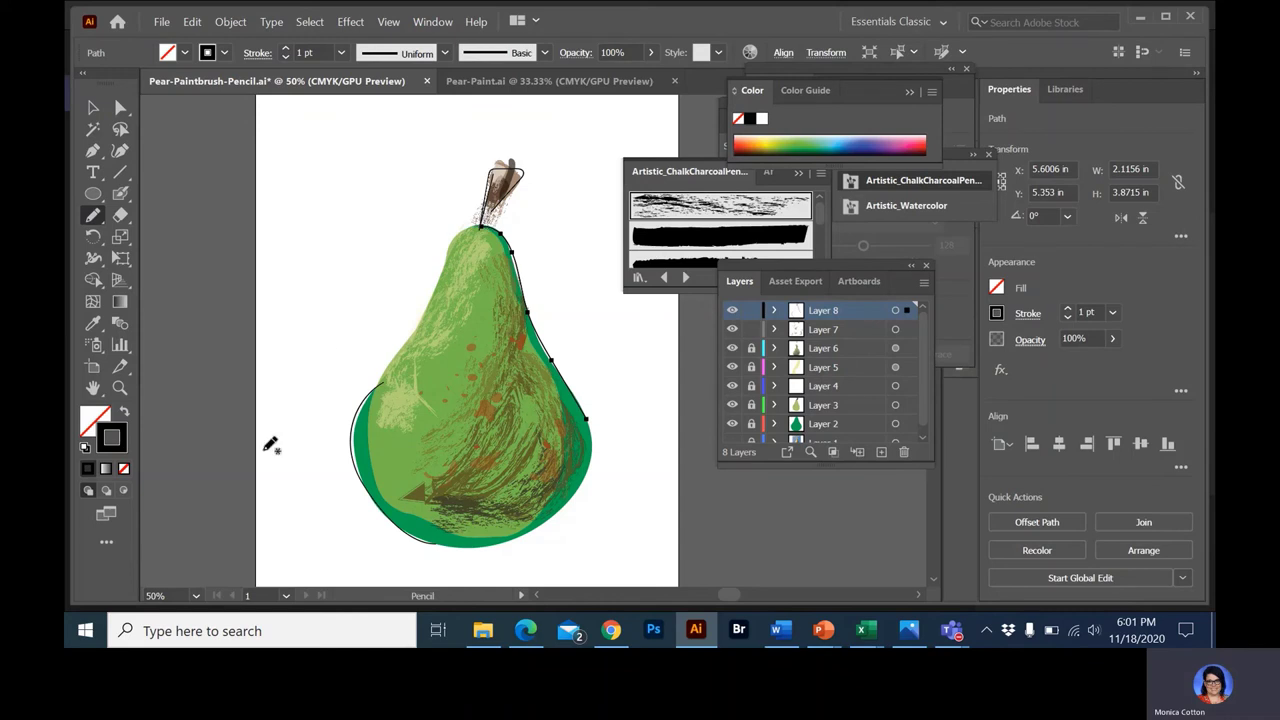
Give the new right-side contour a 4 pt stroke and the elliptical width profile that tapers at both ends
{"action": "left_click", "coordinate": [93, 110]}
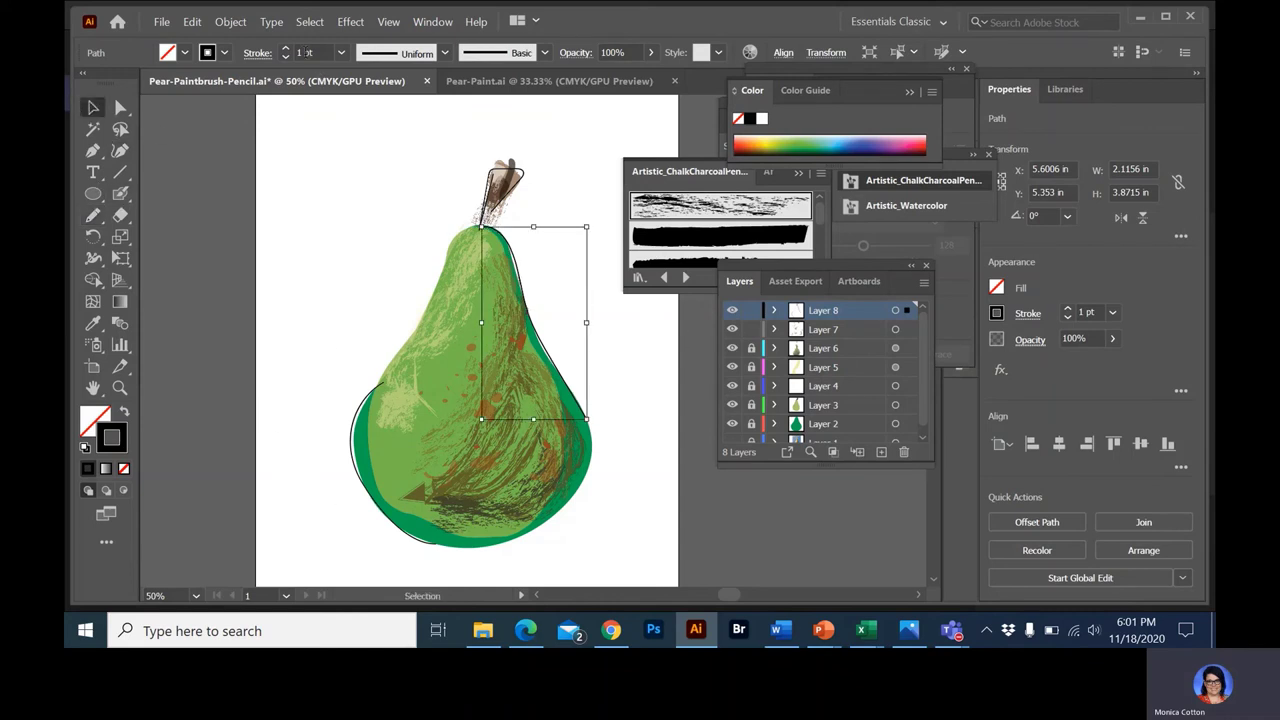
{"action": "left_click", "coordinate": [285, 48]}
{"action": "left_click", "coordinate": [285, 48]}
{"action": "left_click", "coordinate": [285, 48]}
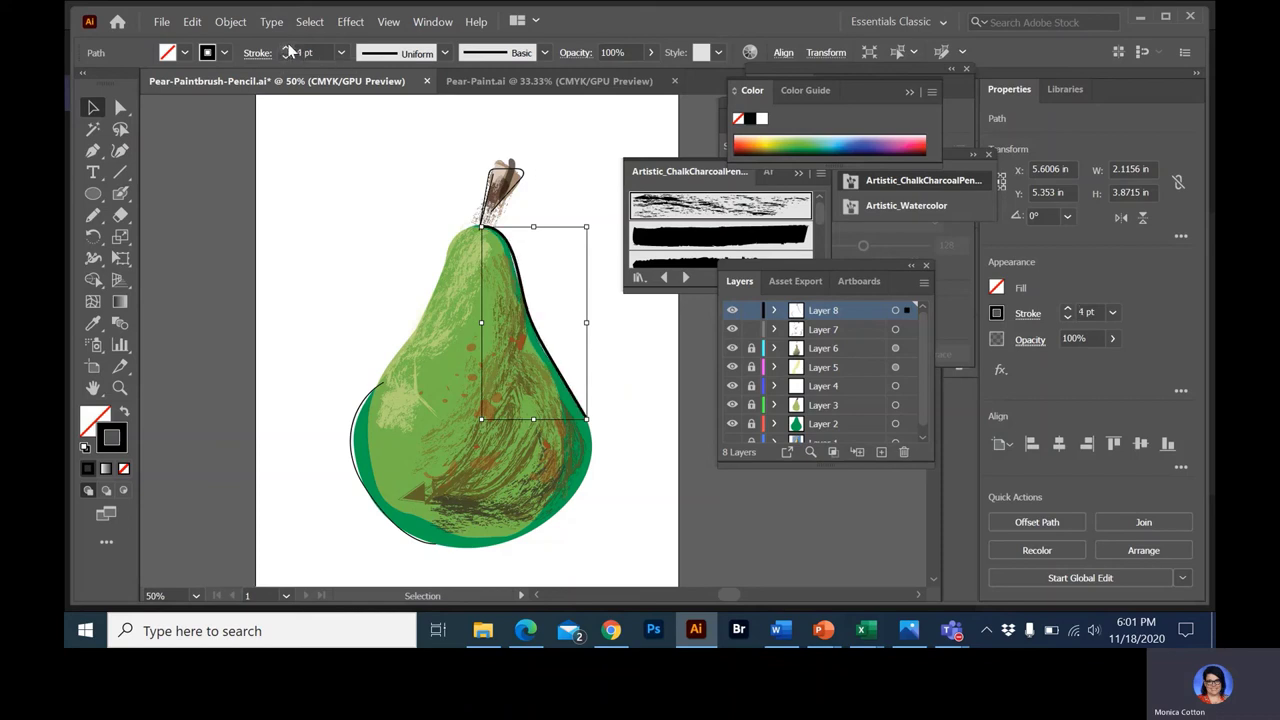
{"action": "left_click", "coordinate": [444, 52]}
{"action": "left_click", "coordinate": [409, 123]}
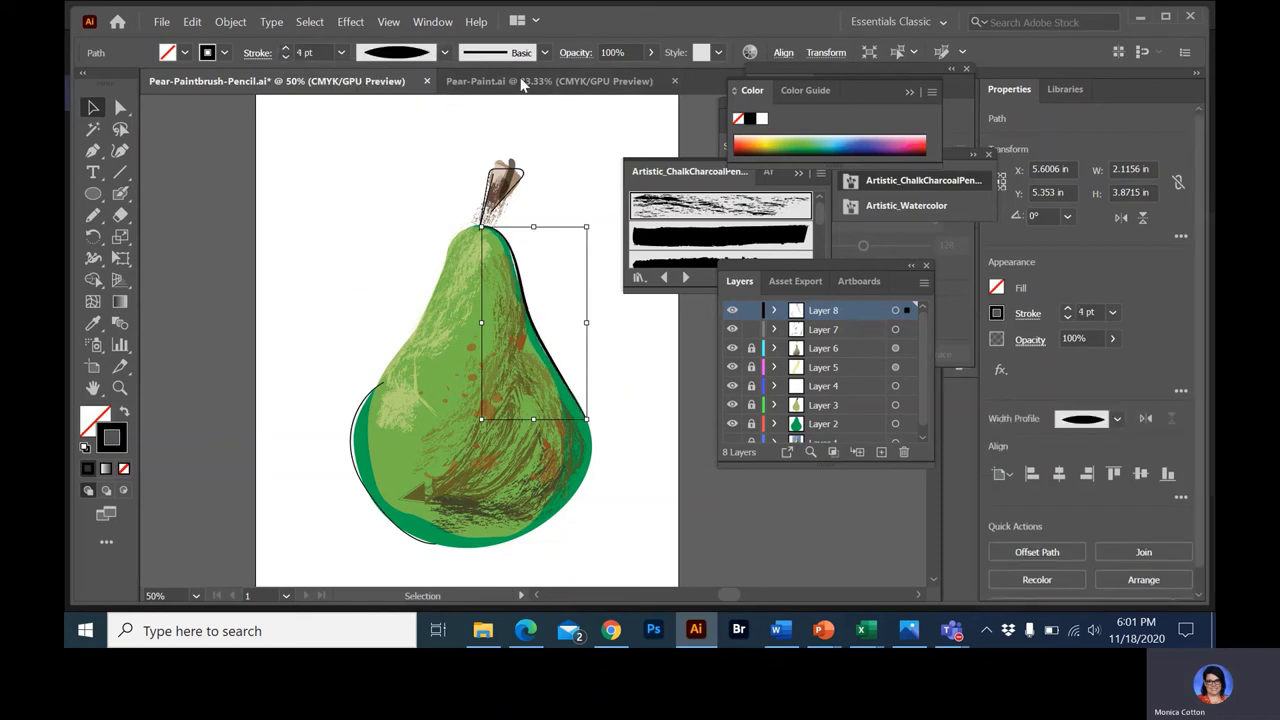
Give the stem outline a 3 pt stroke and the elliptical width profile that tapers at both ends
{"action": "left_click", "coordinate": [498, 166]}
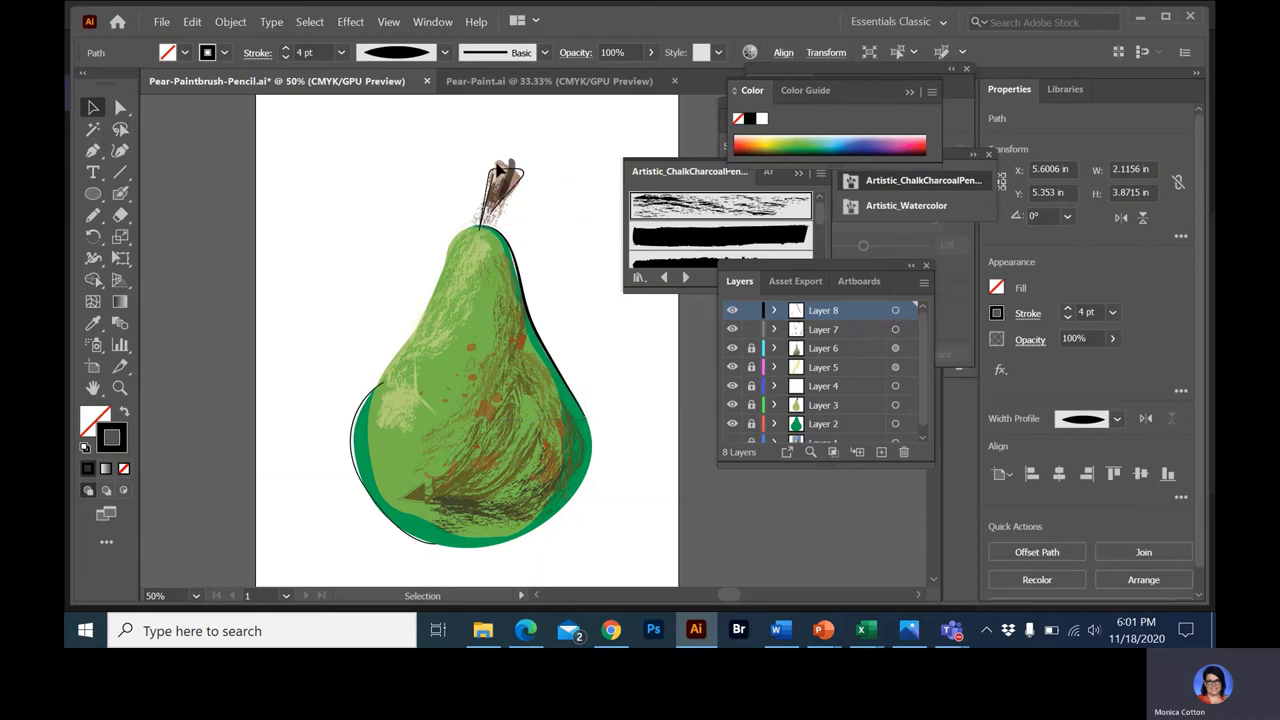
{"action": "left_click", "coordinate": [502, 180]}
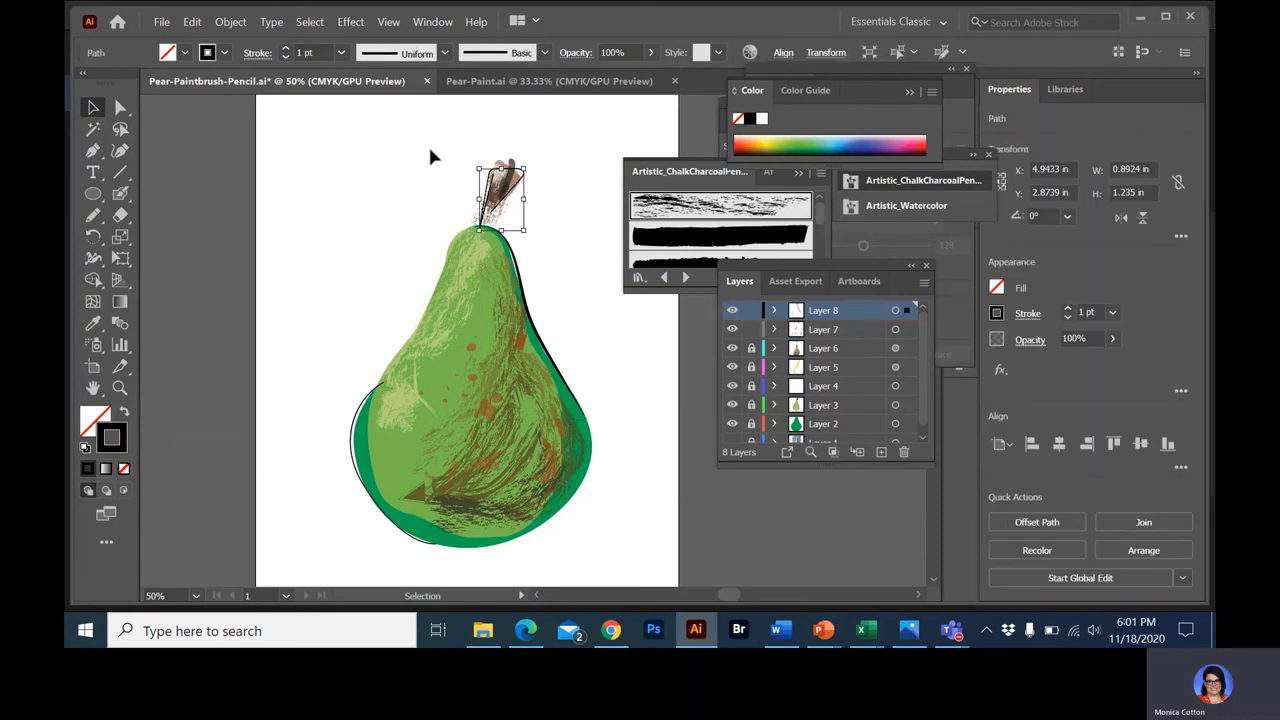
{"action": "left_click", "coordinate": [286, 48]}
{"action": "left_click", "coordinate": [286, 48]}
{"action": "left_click", "coordinate": [444, 55]}
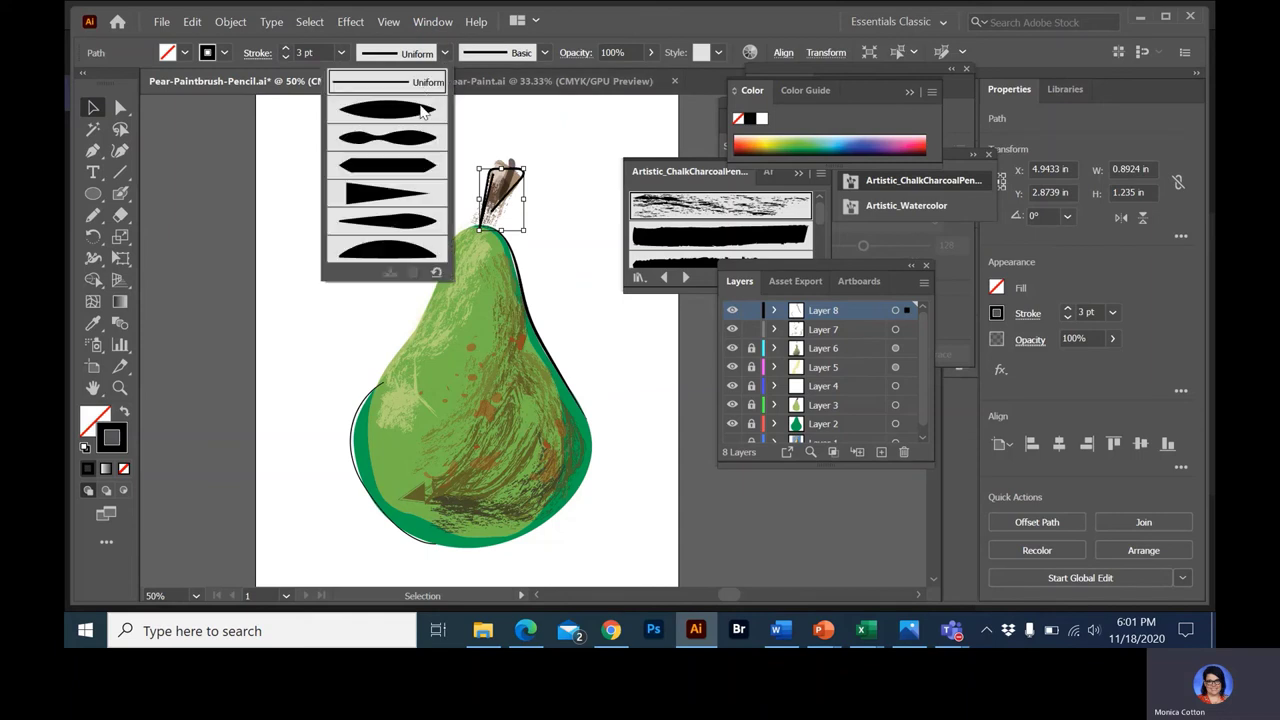
{"action": "left_click", "coordinate": [422, 110]}
{"action": "left_click", "coordinate": [417, 137]}
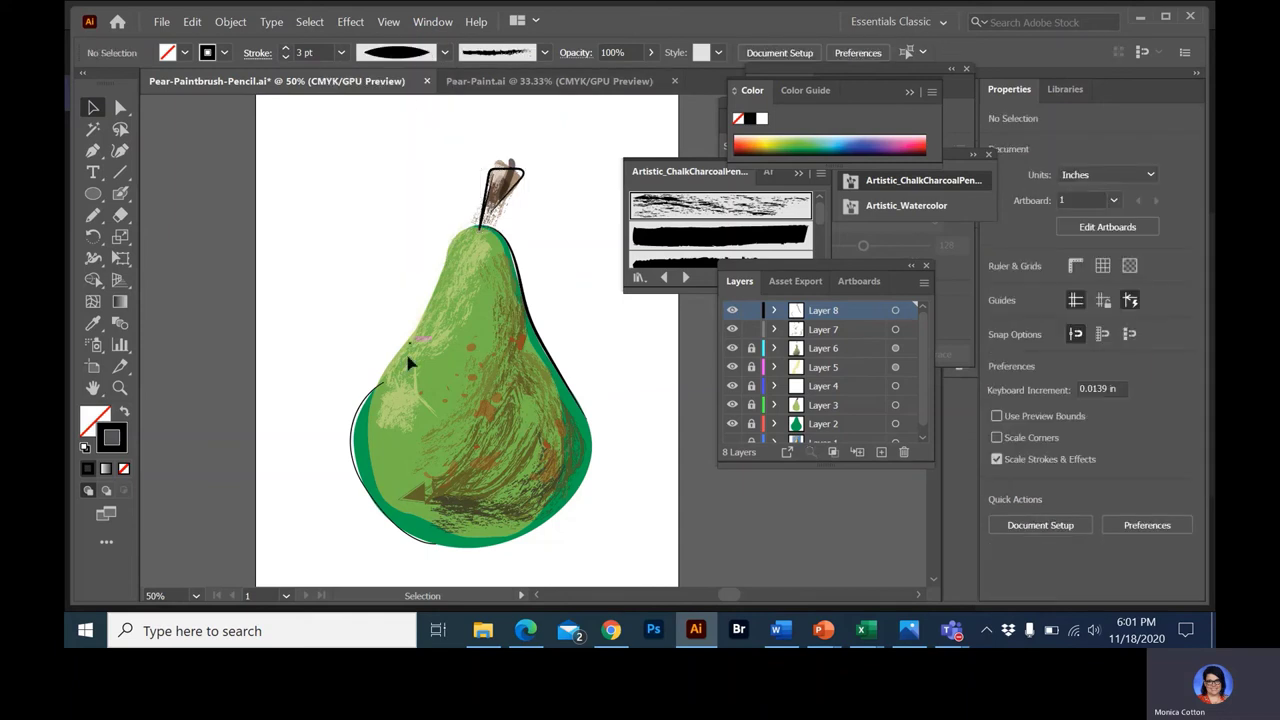
Try a 3 pt stroke with the elliptical, double-tapered width profile on the lower-left contour
{"action": "left_click", "coordinate": [372, 394]}
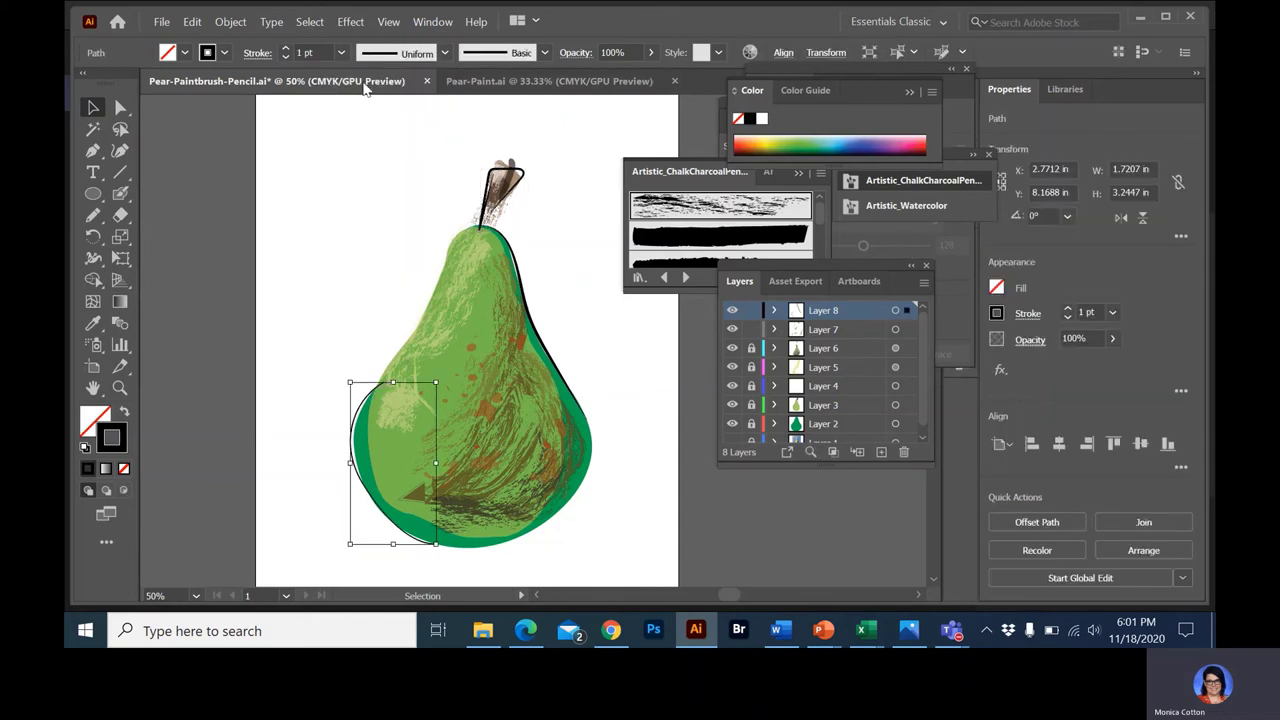
{"action": "left_click", "coordinate": [286, 51]}
{"action": "left_click", "coordinate": [286, 51]}
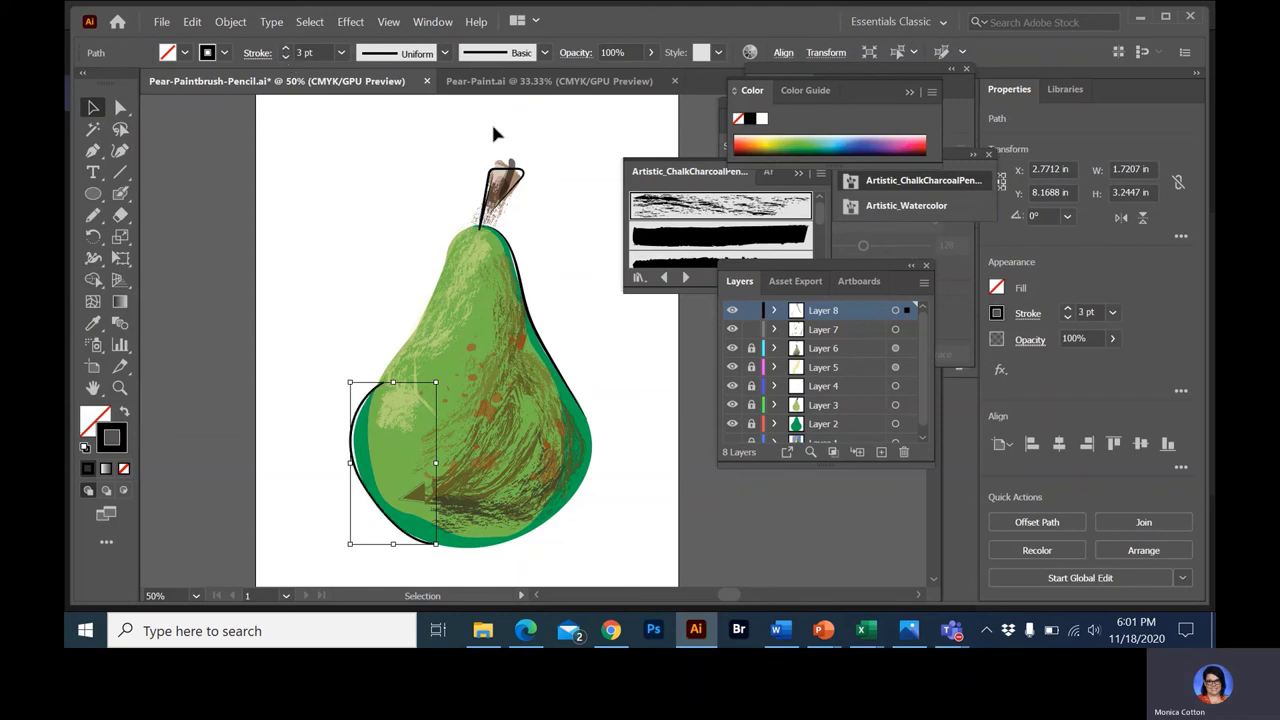
{"action": "left_click", "coordinate": [445, 55]}
{"action": "left_click", "coordinate": [430, 110]}
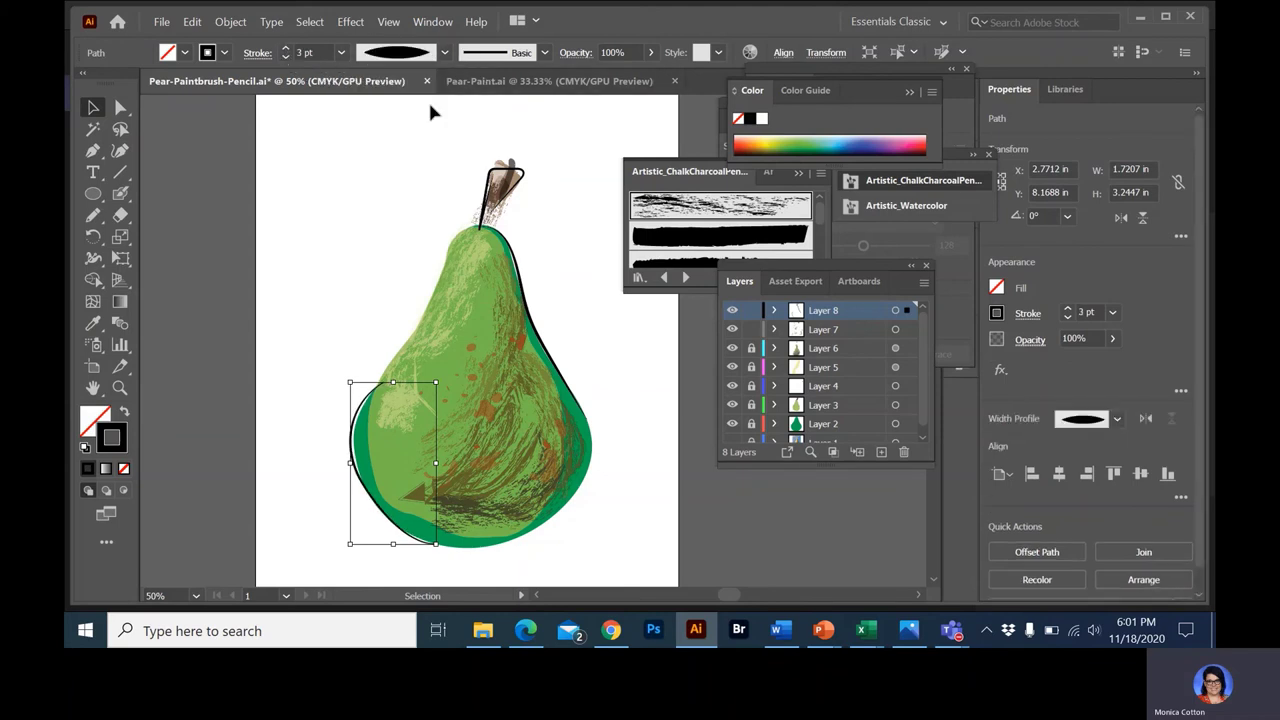
Apply the rough charcoal brush to the lower-left contour
{"action": "left_click", "coordinate": [545, 54]}
{"action": "left_click", "coordinate": [450, 168]}
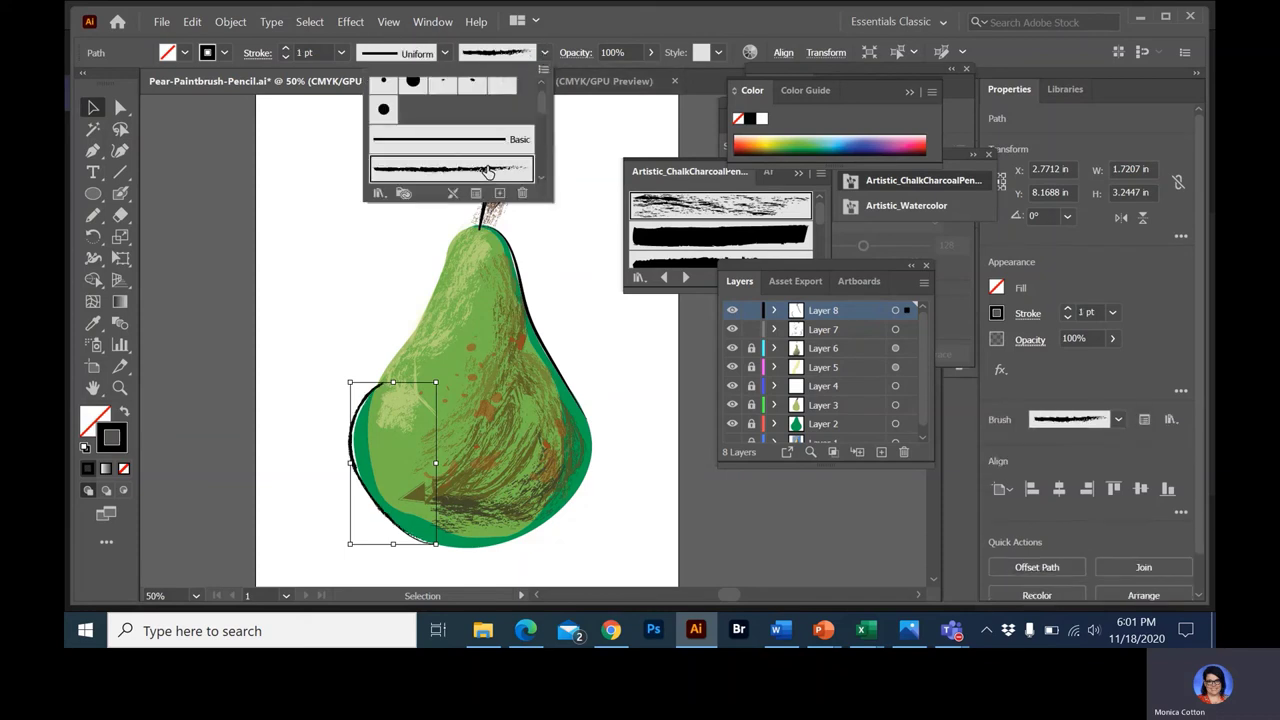
{"action": "left_click", "coordinate": [373, 231]}
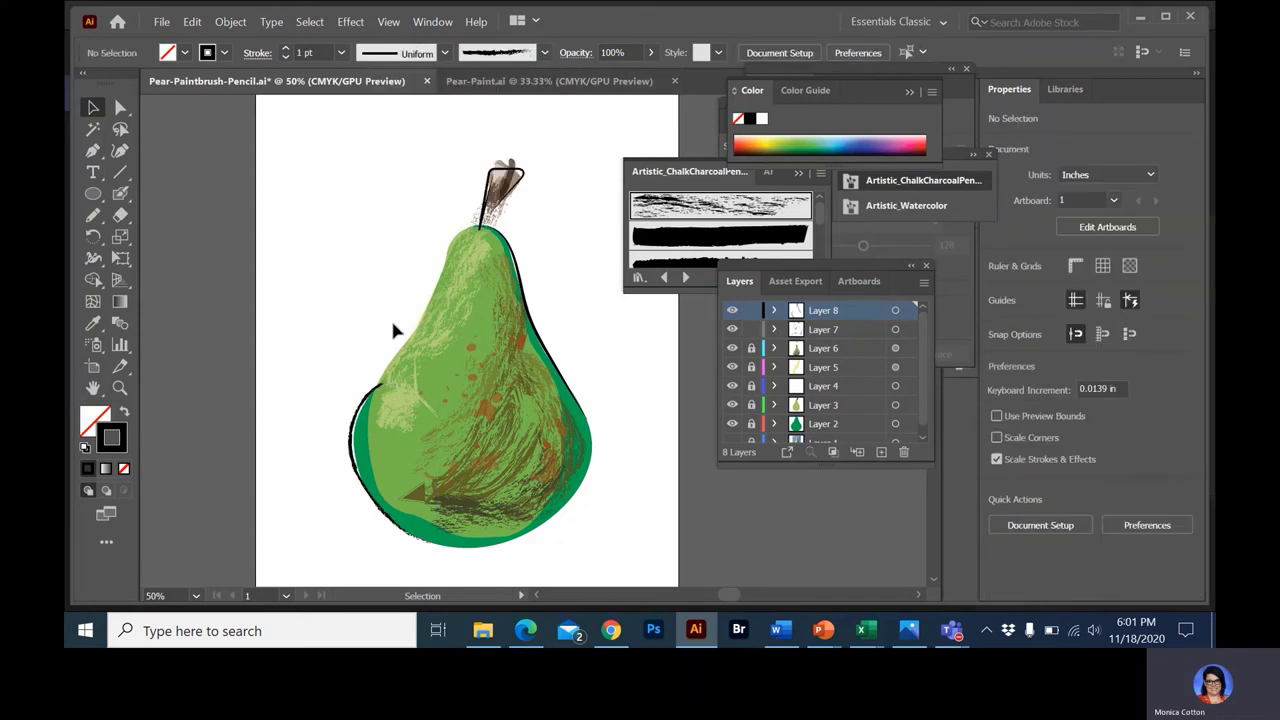
Draw a Pencil contour about 2.5 in wide and 2 in tall along the pear's lower-right edge down to the bottom
{"action": "left_click", "coordinate": [382, 390]}
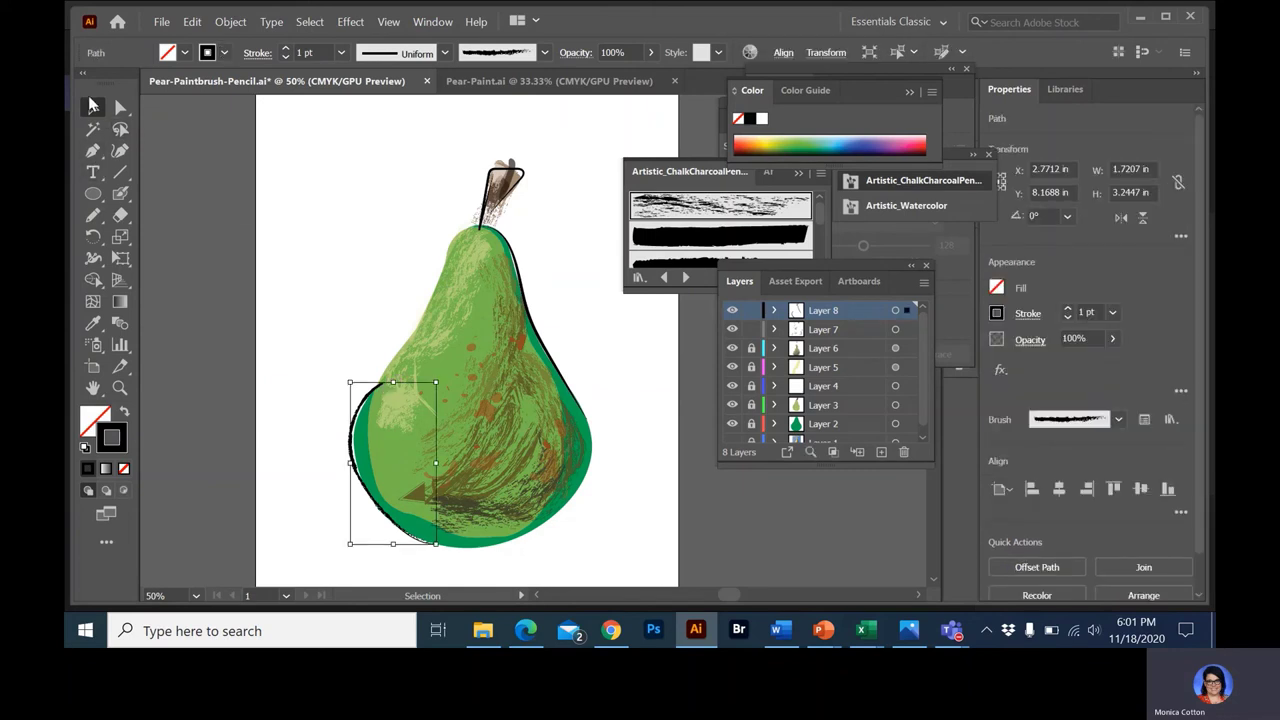
{"action": "left_click", "coordinate": [94, 237]}
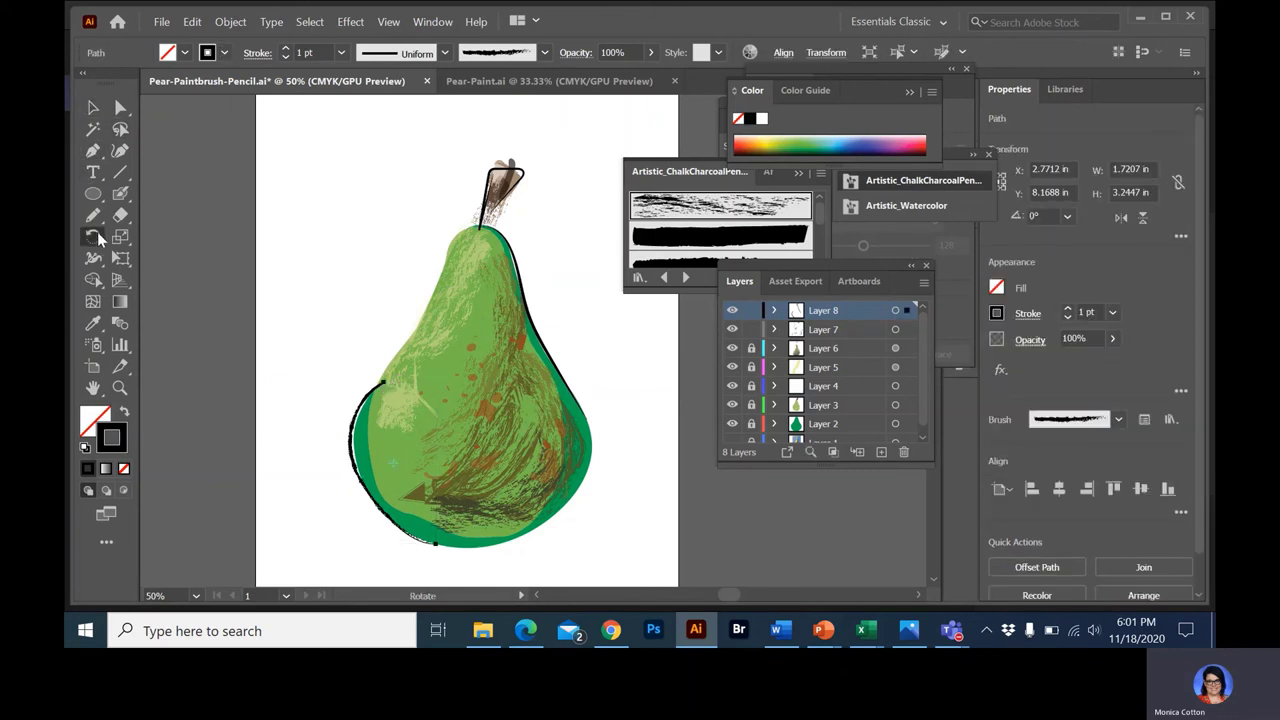
{"action": "left_click", "coordinate": [93, 215]}
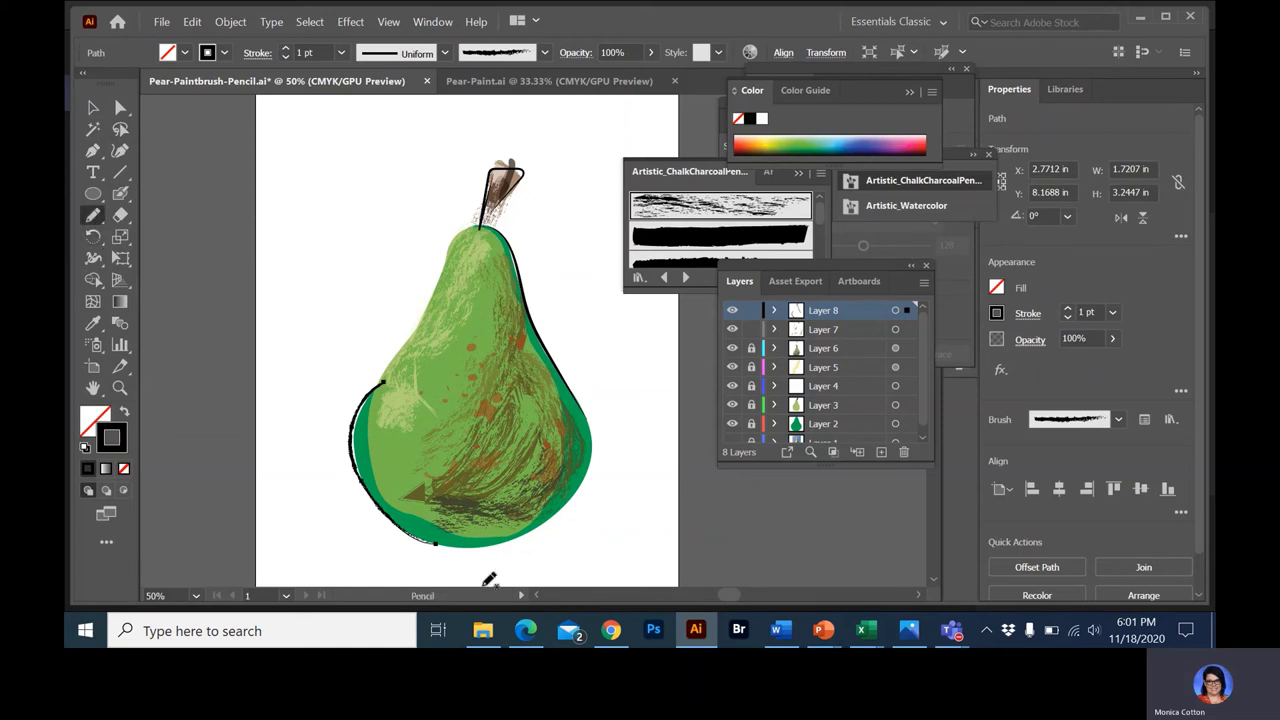
{"action": "mouse_move", "coordinate": [516, 541]}
{"action": "left_mouse_down"}
{"action": "mouse_move", "coordinate": [565, 508]}
{"action": "mouse_move", "coordinate": [582, 458]}
{"action": "mouse_move", "coordinate": [572, 434]}
{"action": "left_mouse_up"}
{"action": "key", "text": "ctrl+z"}
{"action": "mouse_move", "coordinate": [589, 483]}
{"action": "left_mouse_down"}
{"action": "mouse_move", "coordinate": [558, 508]}
{"action": "mouse_move", "coordinate": [468, 537]}
{"action": "left_mouse_up"}
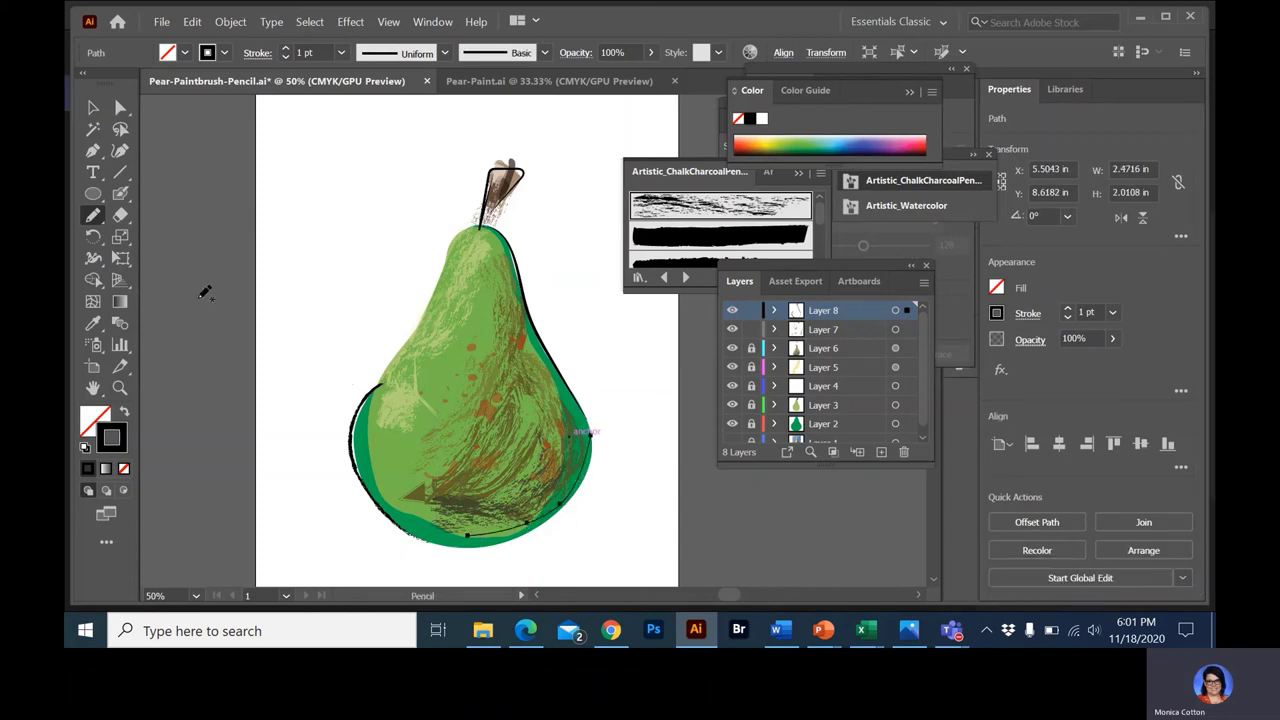
Shift the lower-right contour slightly down so it follows the pear's outer edge
{"action": "left_click", "coordinate": [93, 110]}
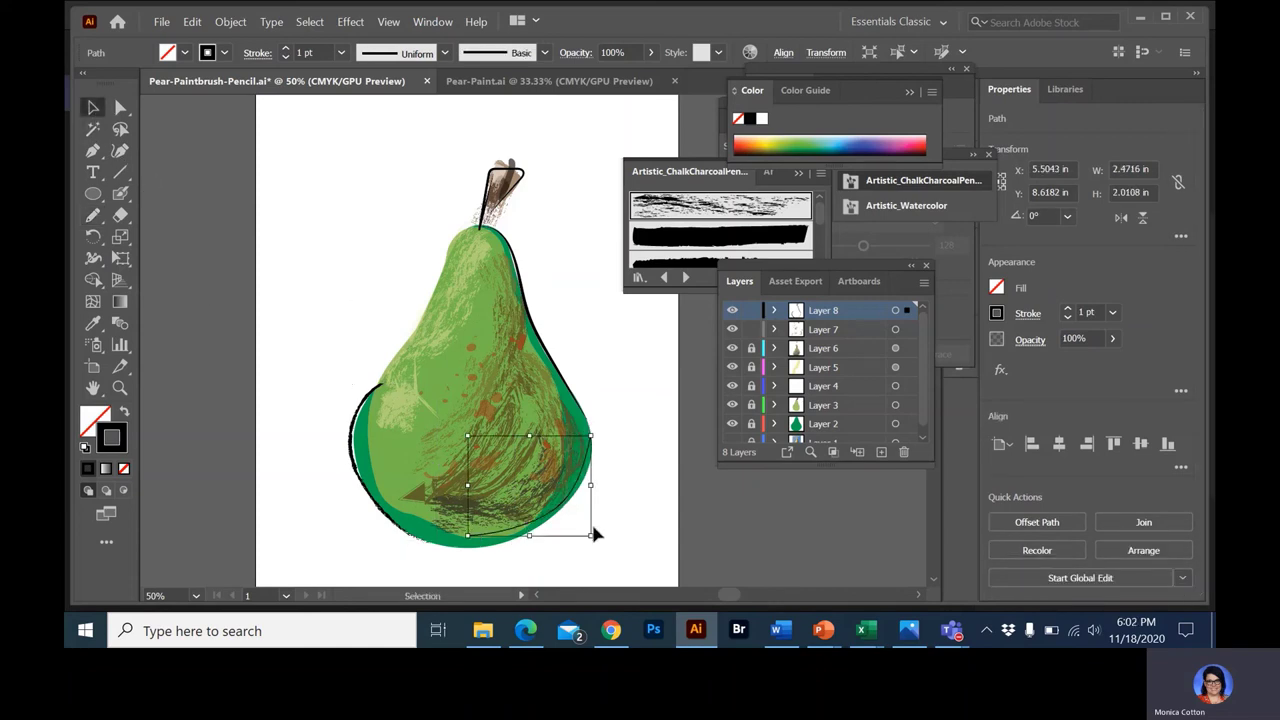
{"action": "left_click_drag", "start_coordinate": [592, 531], "coordinate": [596, 535]}
{"action": "key", "text": "Down"}
{"action": "key", "text": "Down"}
{"action": "key", "text": "Down"}
{"action": "key", "text": "Down"}
{"action": "key", "text": "Down"}
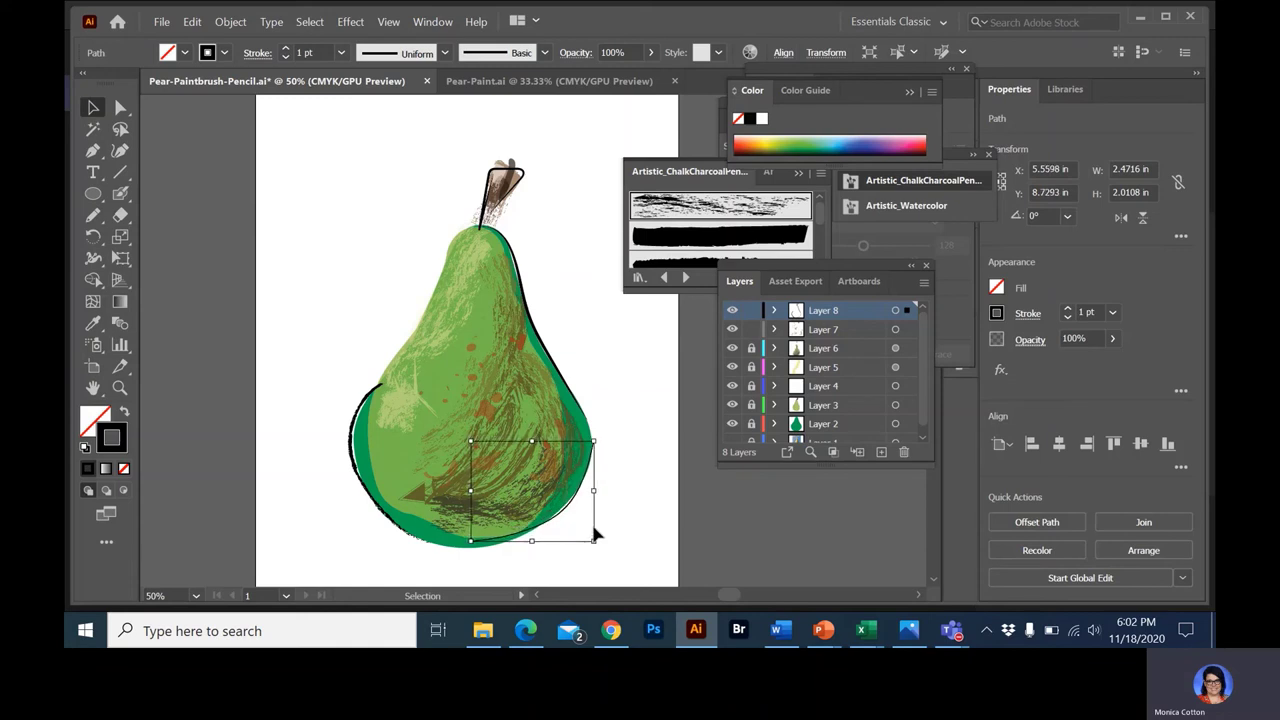
{"action": "left_click_drag", "start_coordinate": [594, 535], "coordinate": [592, 538]}
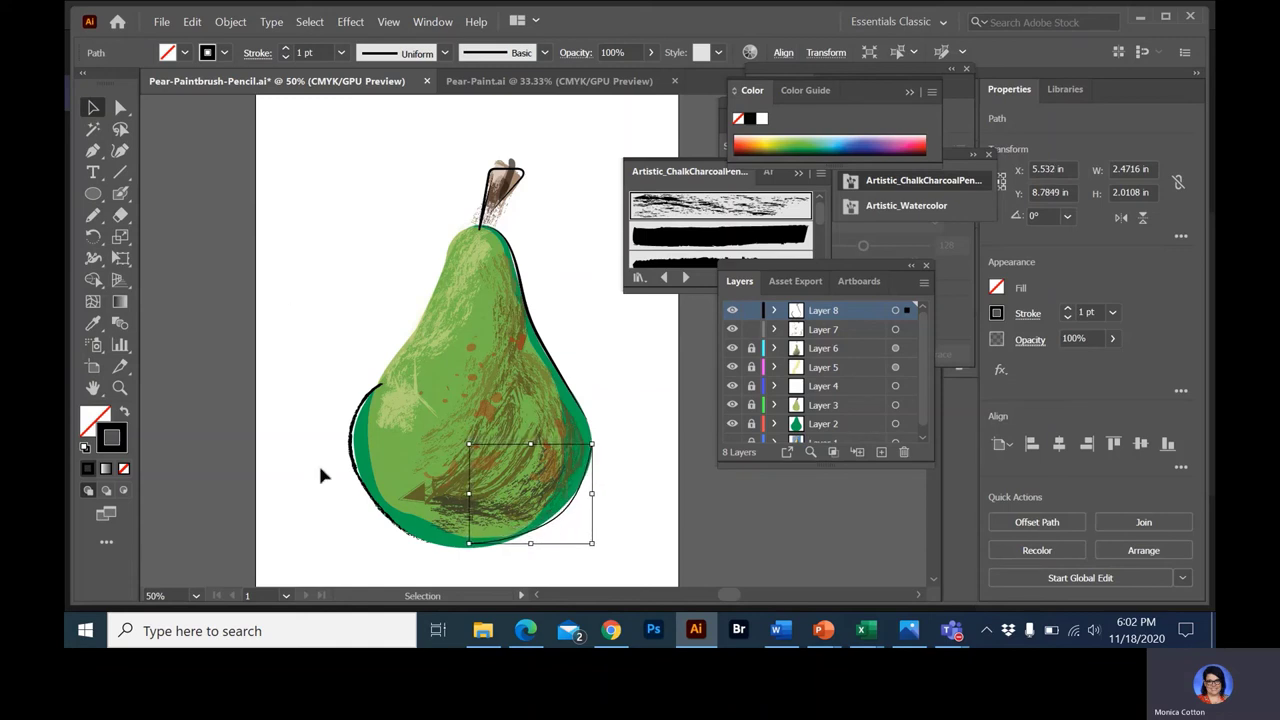
Move the bottom end anchor of the lower-right contour down just past the pear's bottom edge and smooth the line
{"action": "left_click", "coordinate": [120, 107]}
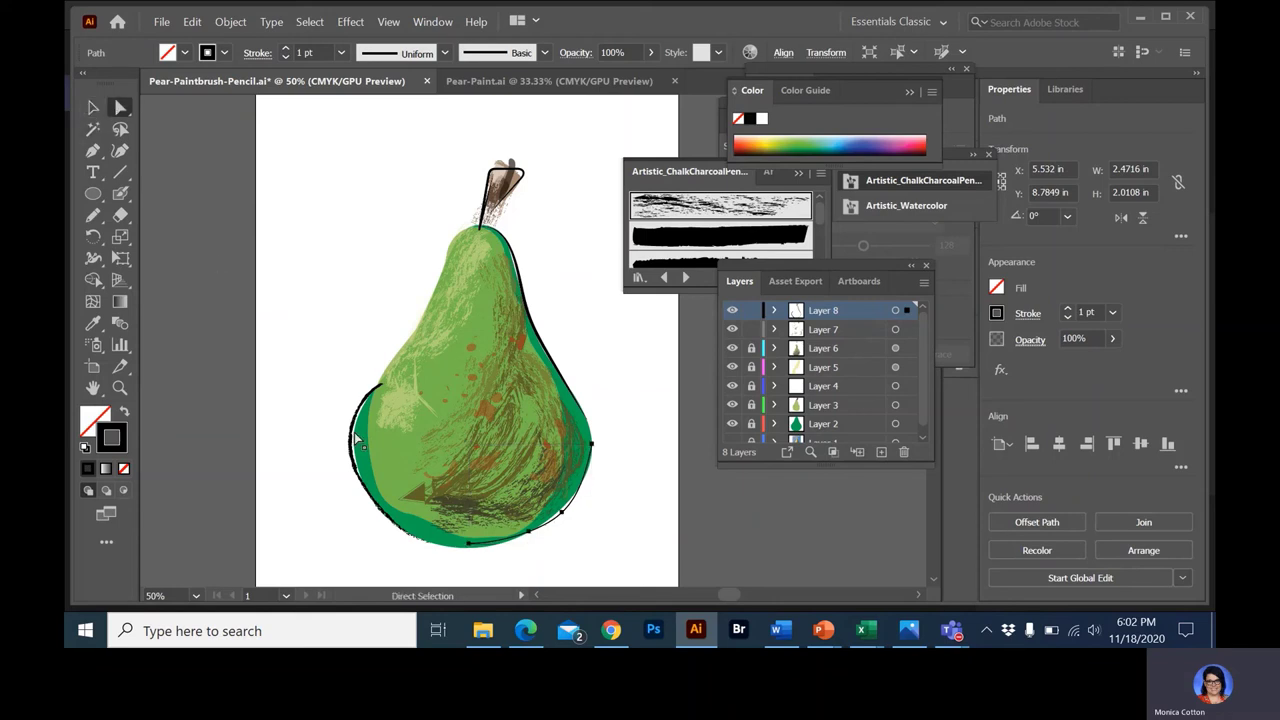
{"action": "left_click", "coordinate": [470, 548]}
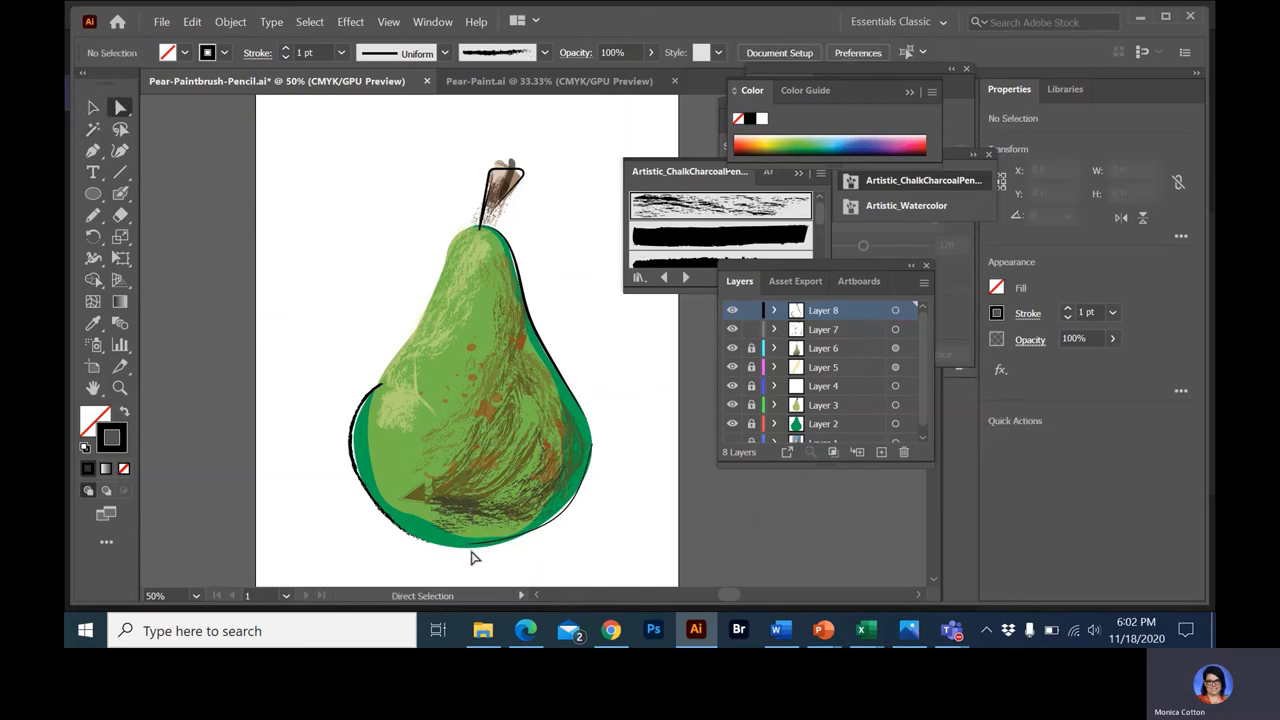
{"action": "left_click", "coordinate": [470, 545]}
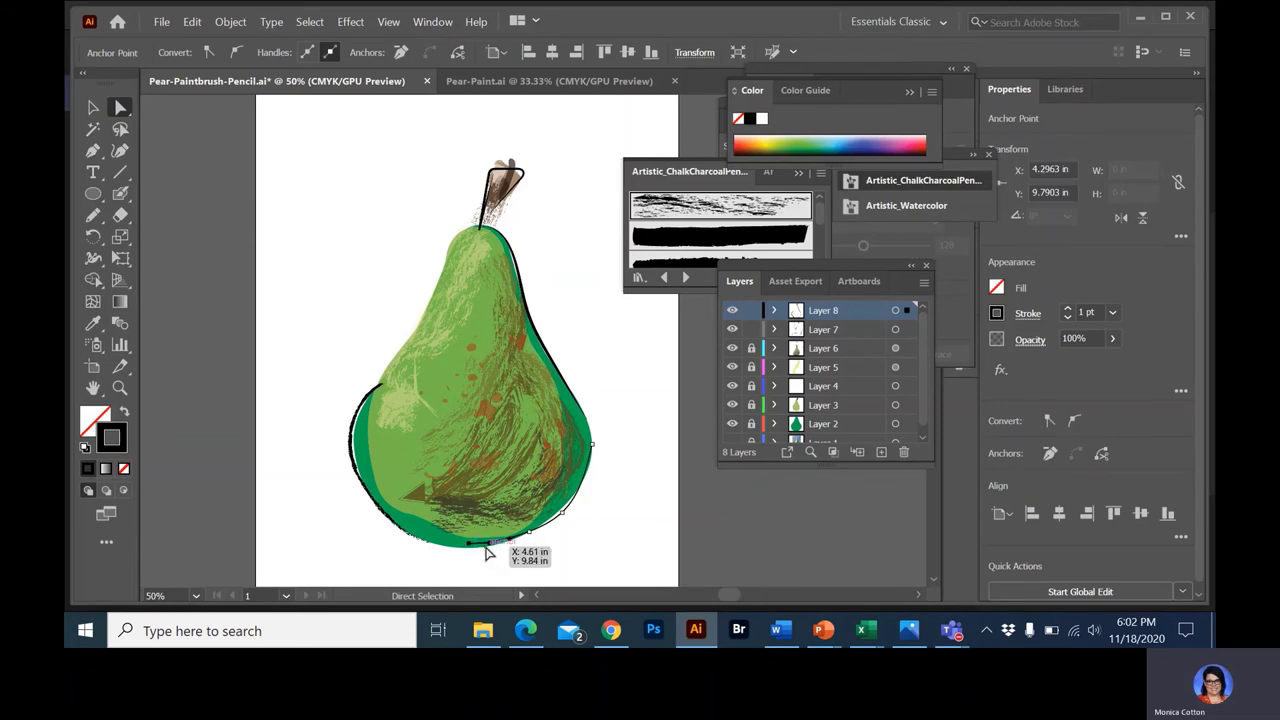
{"action": "left_click_drag", "start_coordinate": [470, 548], "coordinate": [469, 556]}
{"action": "left_click", "coordinate": [93, 215]}
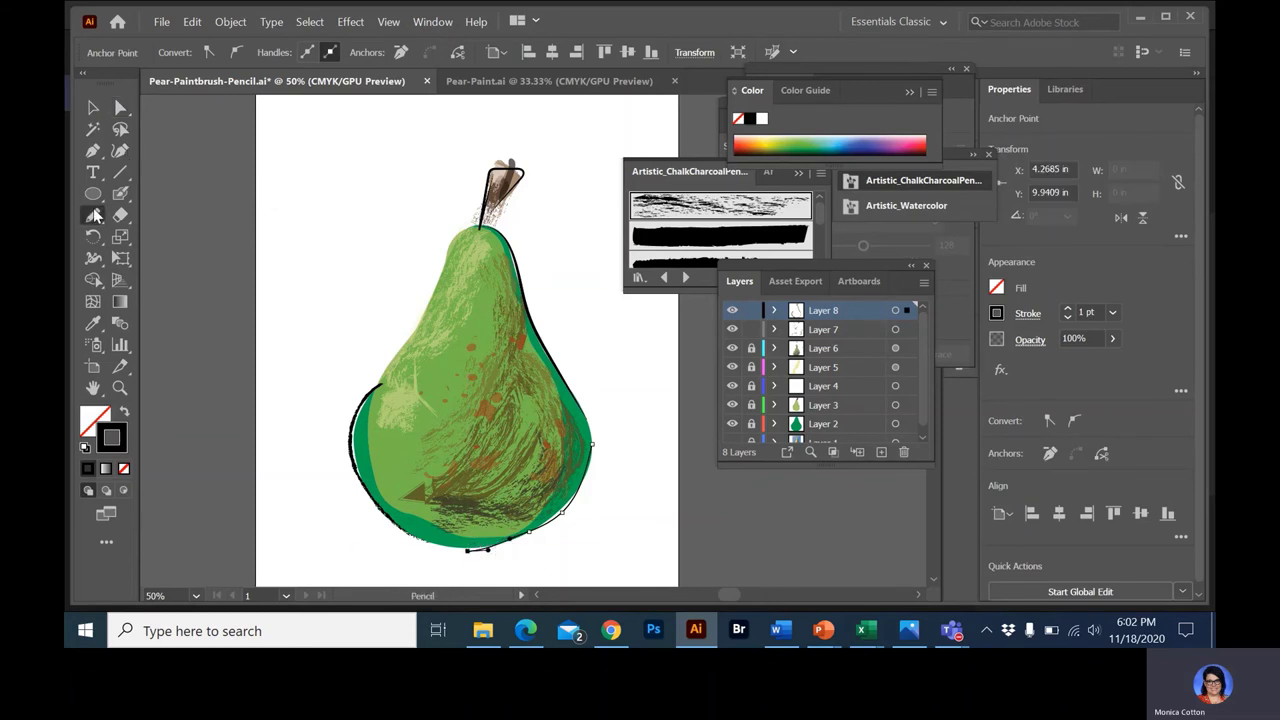
{"action": "key", "text": "alt"}
{"action": "mouse_move", "coordinate": [591, 447]}
{"action": "left_mouse_down"}
{"action": "mouse_move", "coordinate": [561, 510]}
{"action": "mouse_move", "coordinate": [490, 572]}
{"action": "left_mouse_up"}
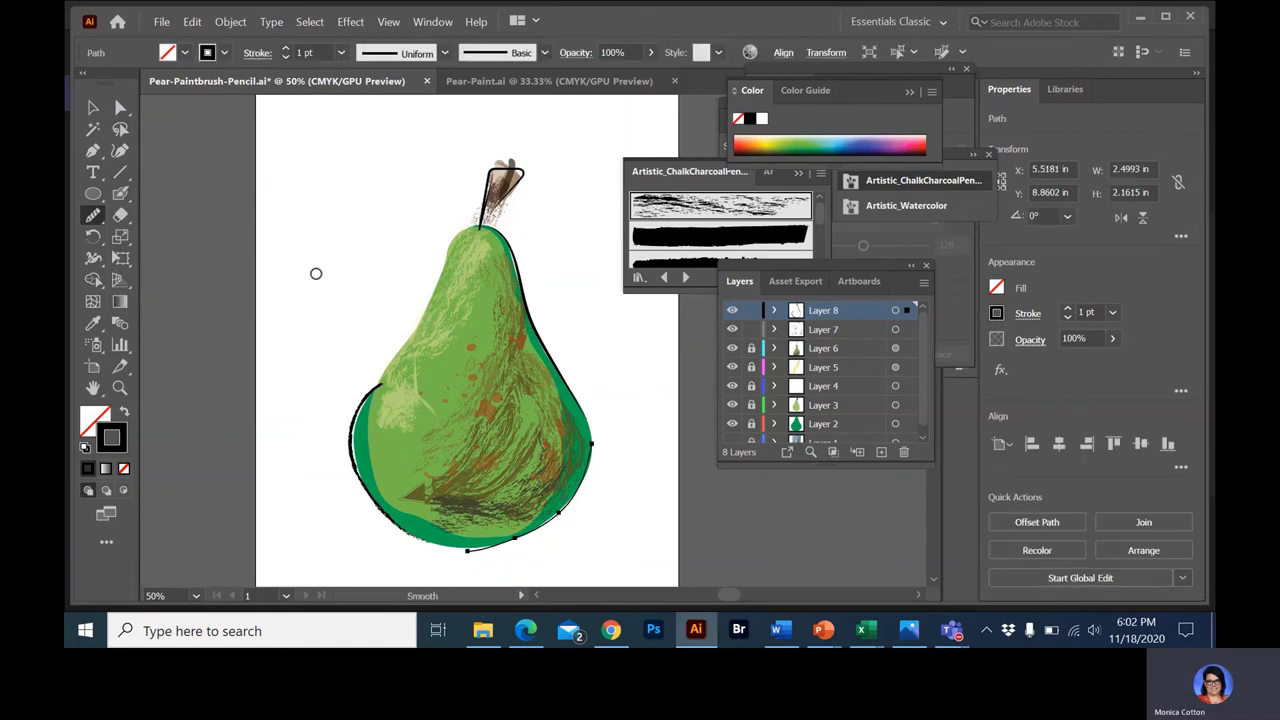
Try several width profiles on the lower-right contour, ending with the double-bulge profile at a 4 pt stroke
{"action": "left_click", "coordinate": [95, 108]}
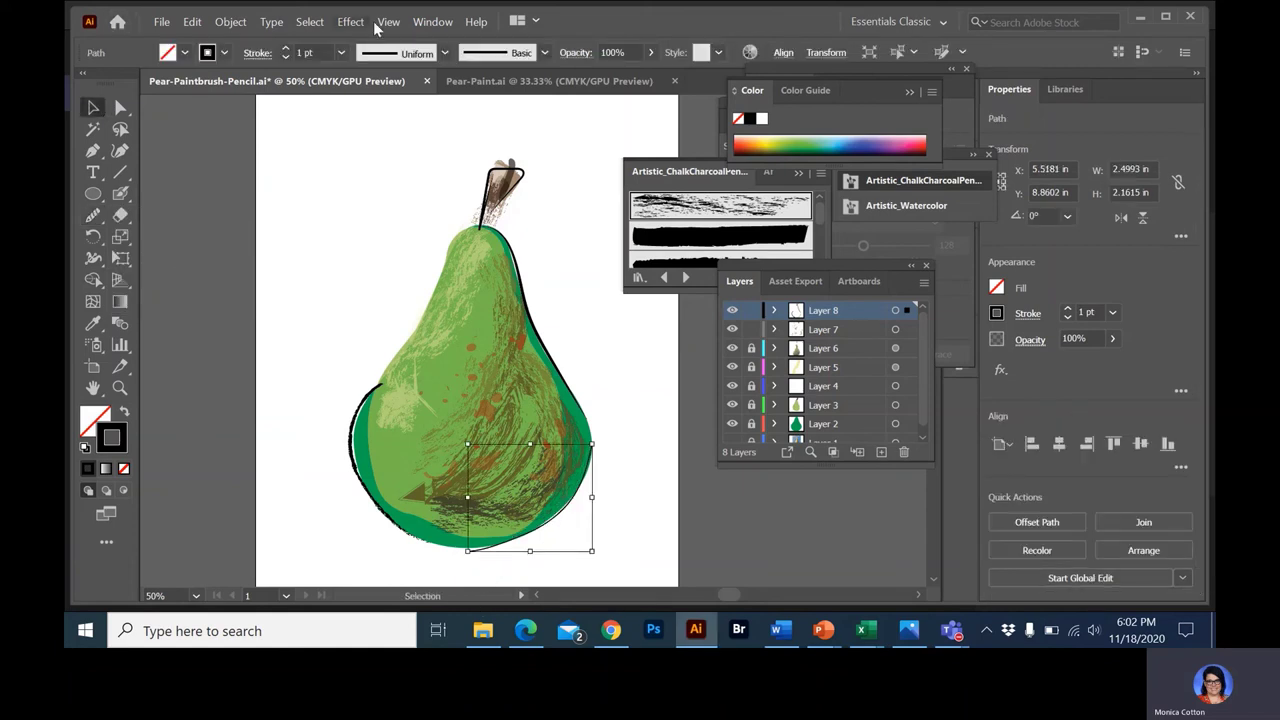
{"action": "left_click", "coordinate": [440, 53]}
{"action": "left_click", "coordinate": [387, 109]}
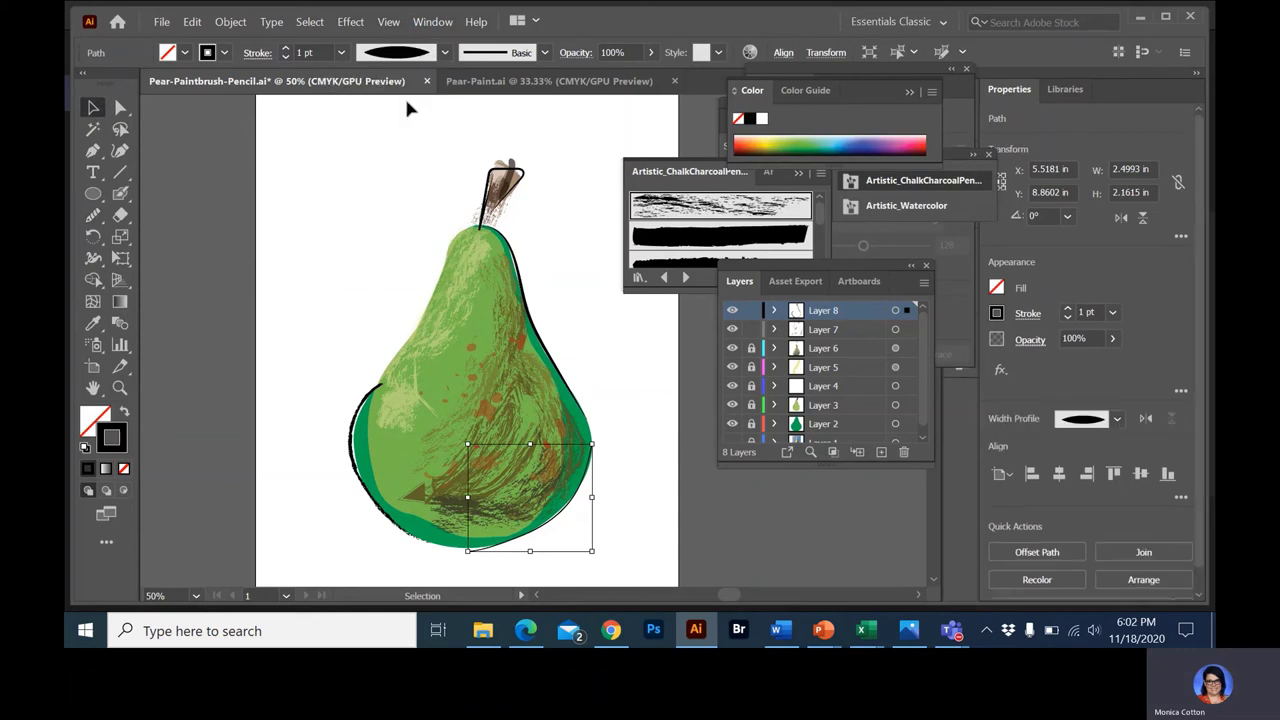
{"action": "left_click", "coordinate": [445, 53]}
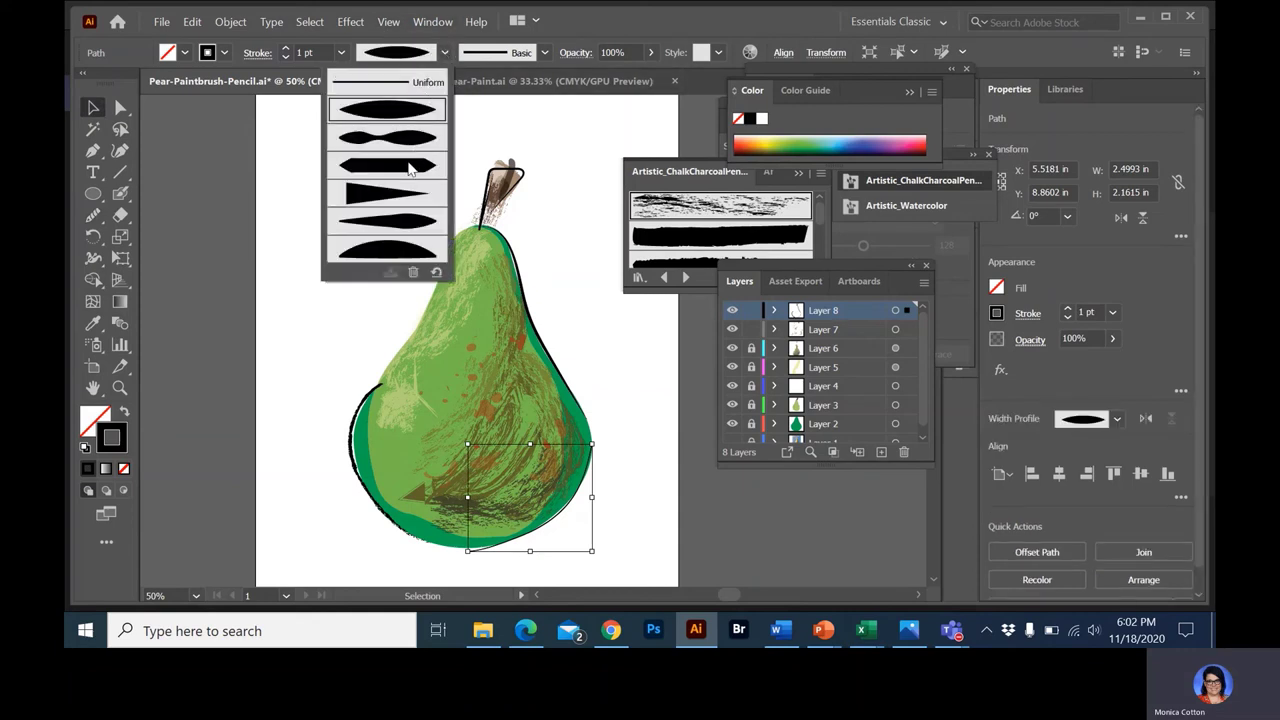
{"action": "left_click", "coordinate": [390, 197]}
{"action": "left_click", "coordinate": [421, 53]}
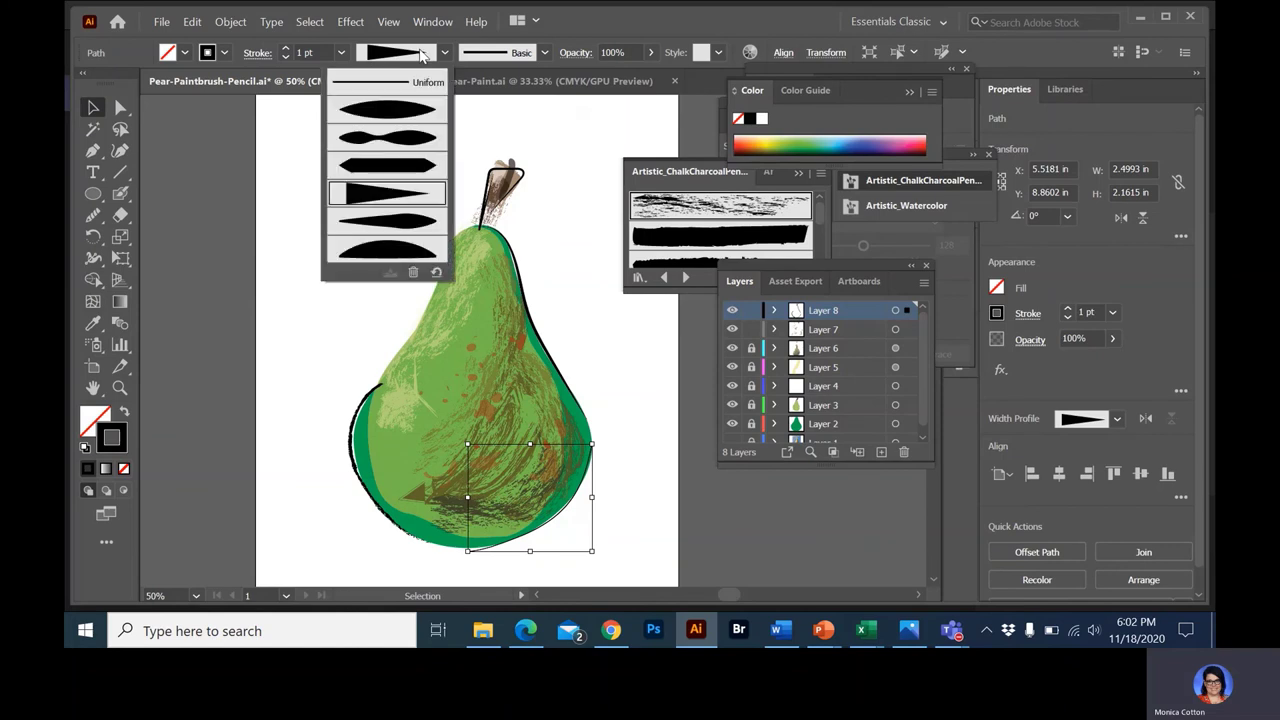
{"action": "left_click", "coordinate": [404, 141]}
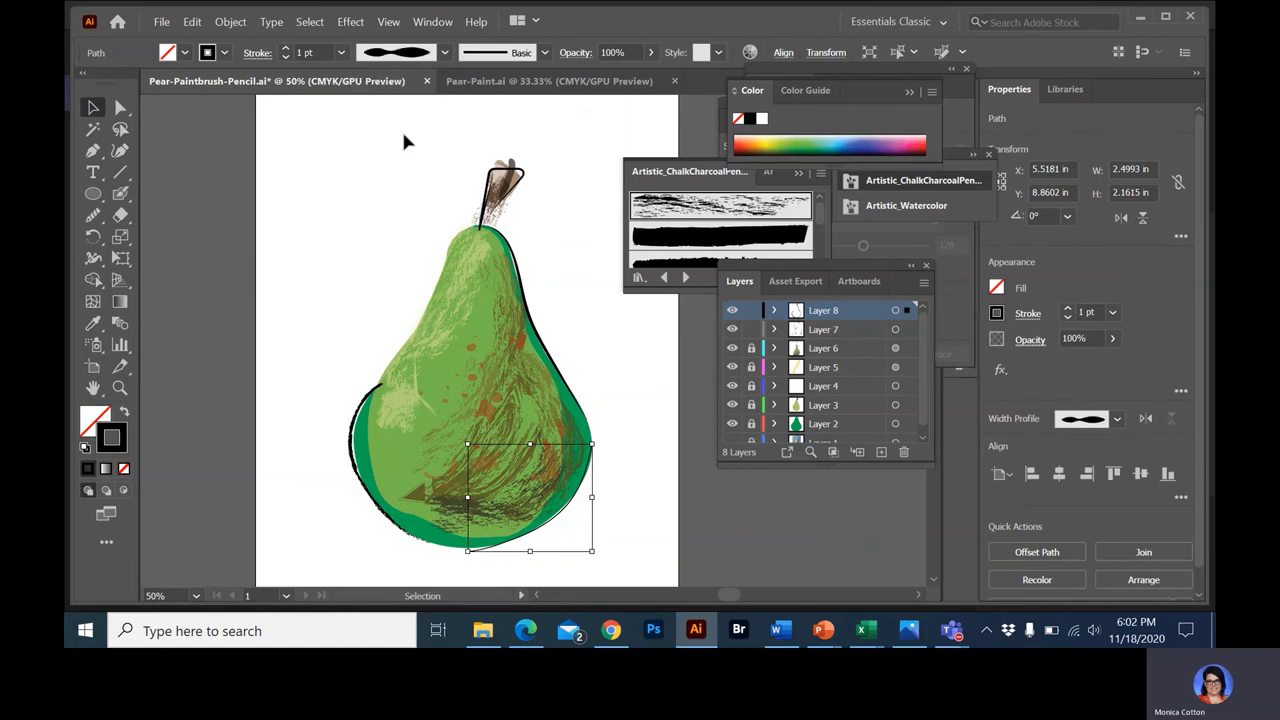
{"action": "left_click", "coordinate": [285, 48]}
{"action": "left_click", "coordinate": [285, 48]}
{"action": "left_click", "coordinate": [285, 48]}
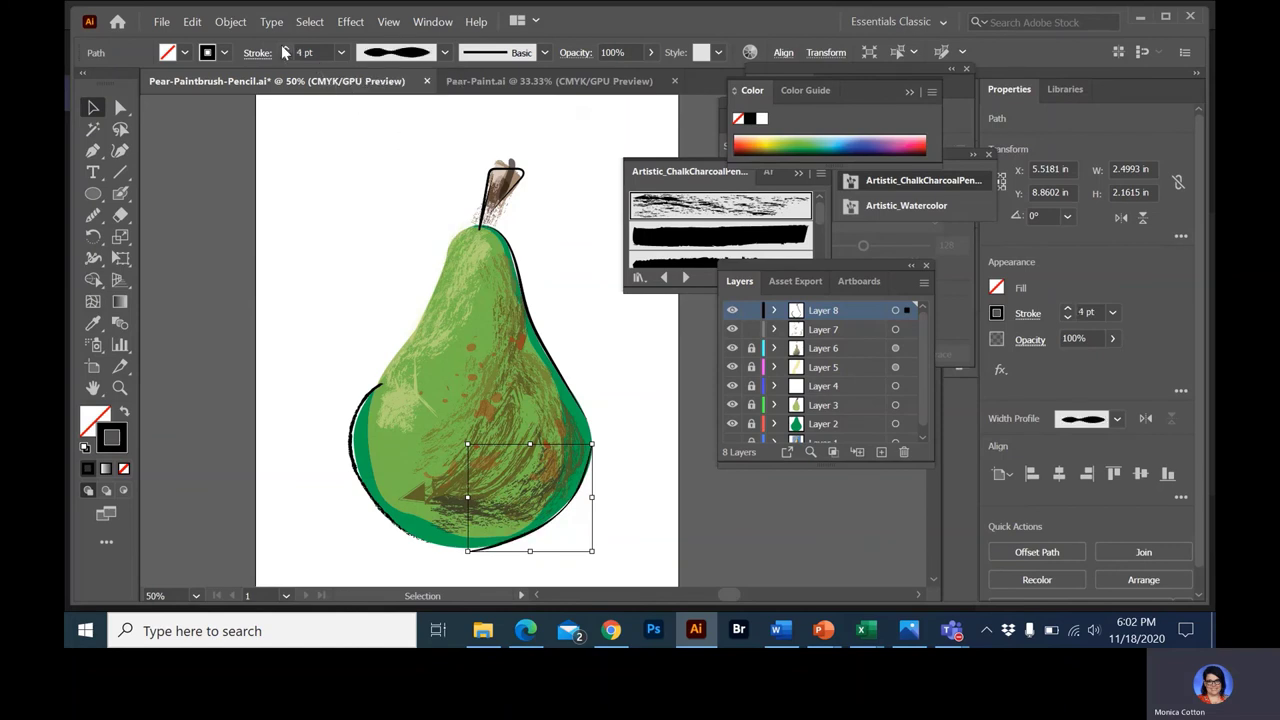
Try the rough charcoal brush on the lower-right contour, then restore its Basic brush
{"action": "left_click", "coordinate": [544, 53]}
{"action": "left_click", "coordinate": [488, 172]}
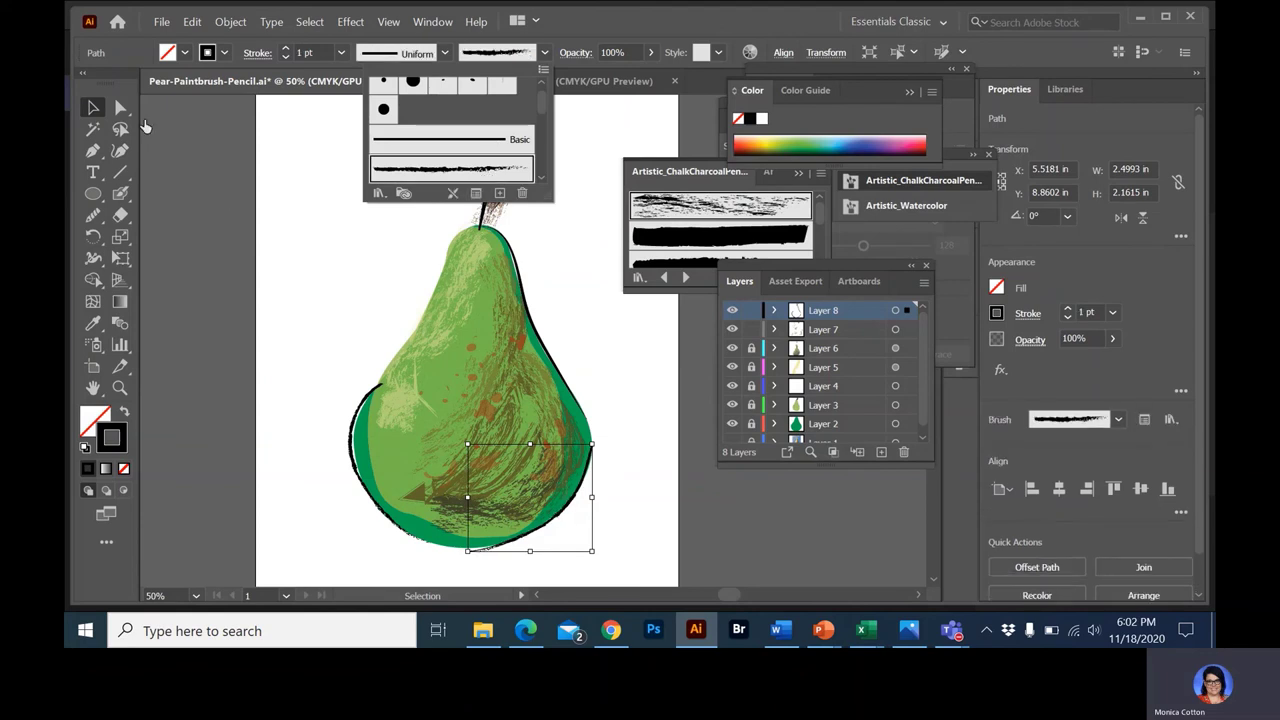
{"action": "left_click", "coordinate": [541, 186]}
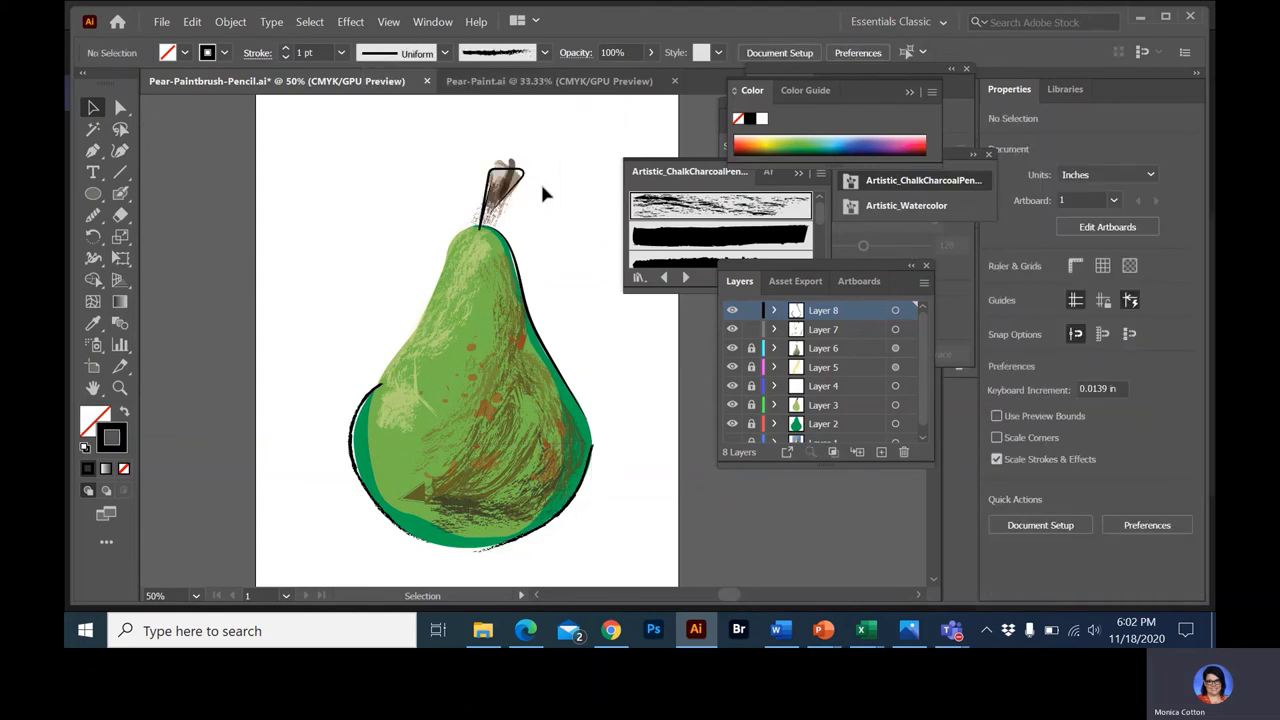
{"action": "left_click", "coordinate": [577, 498]}
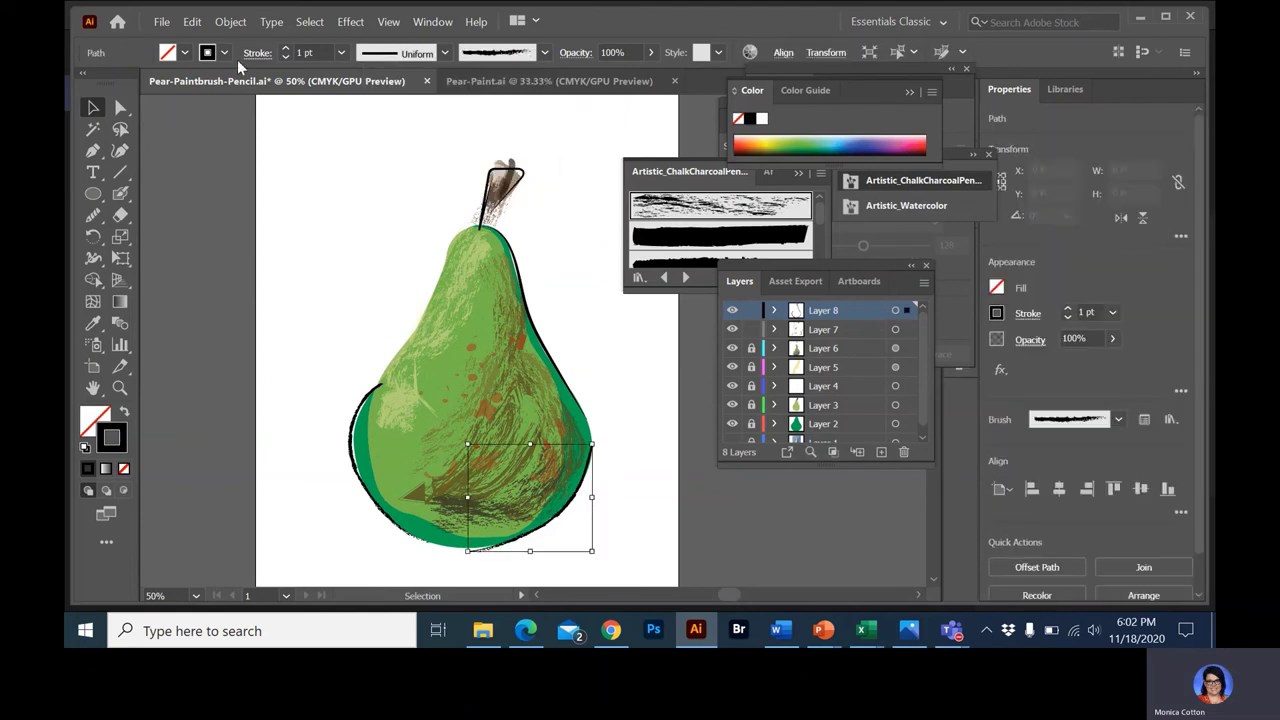
{"action": "left_click", "coordinate": [544, 53]}
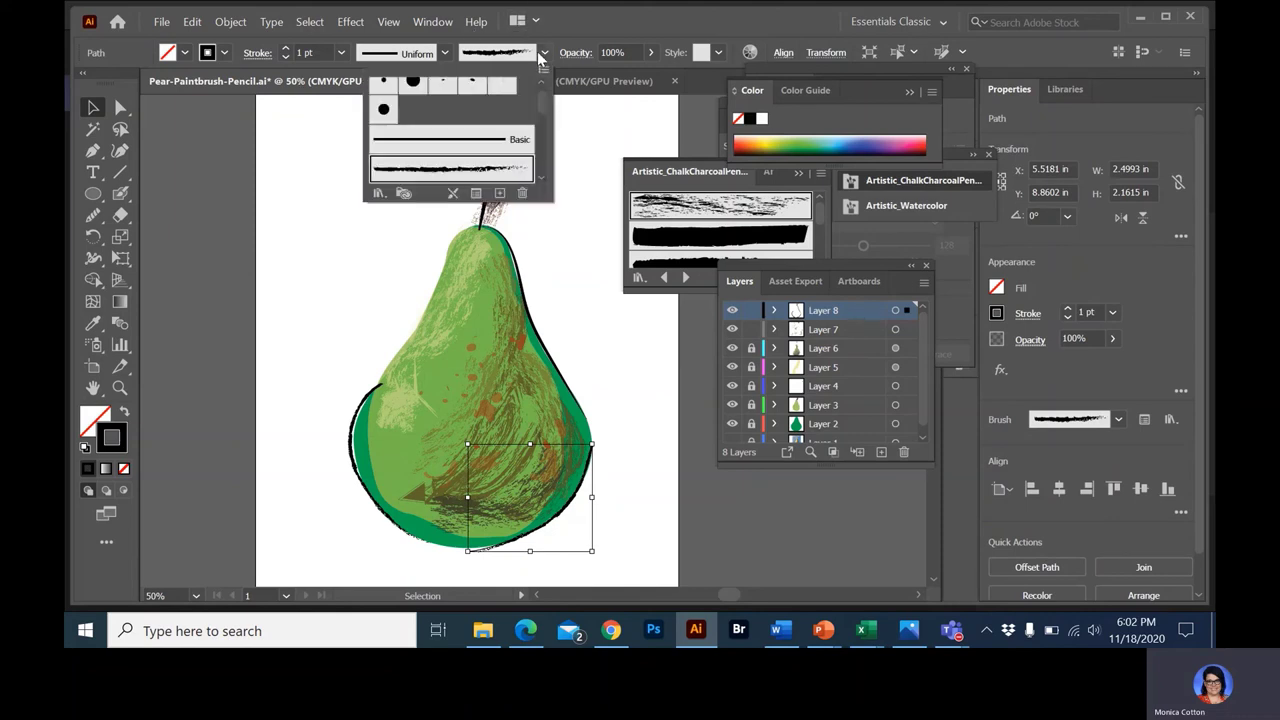
{"action": "left_click", "coordinate": [474, 146]}
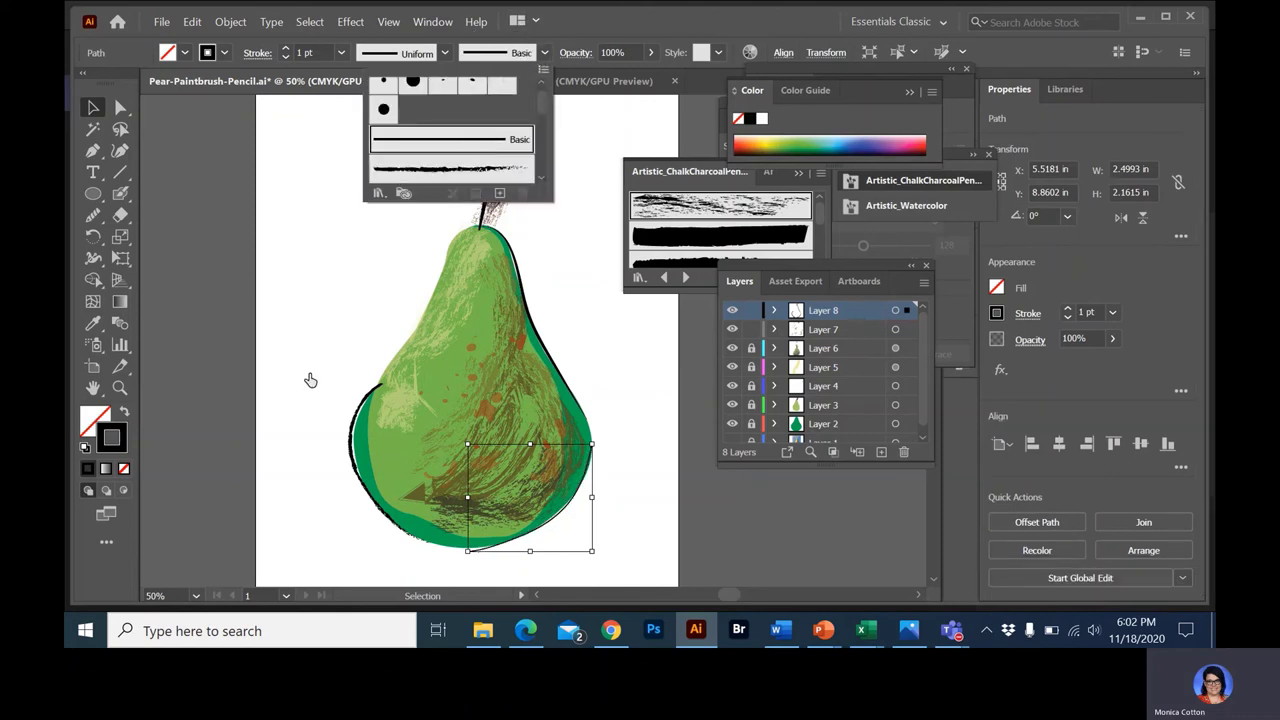
Give the lower-right contour the width profile that tapers evenly at both ends and set its stroke to 7 pt
{"action": "left_click", "coordinate": [441, 53]}
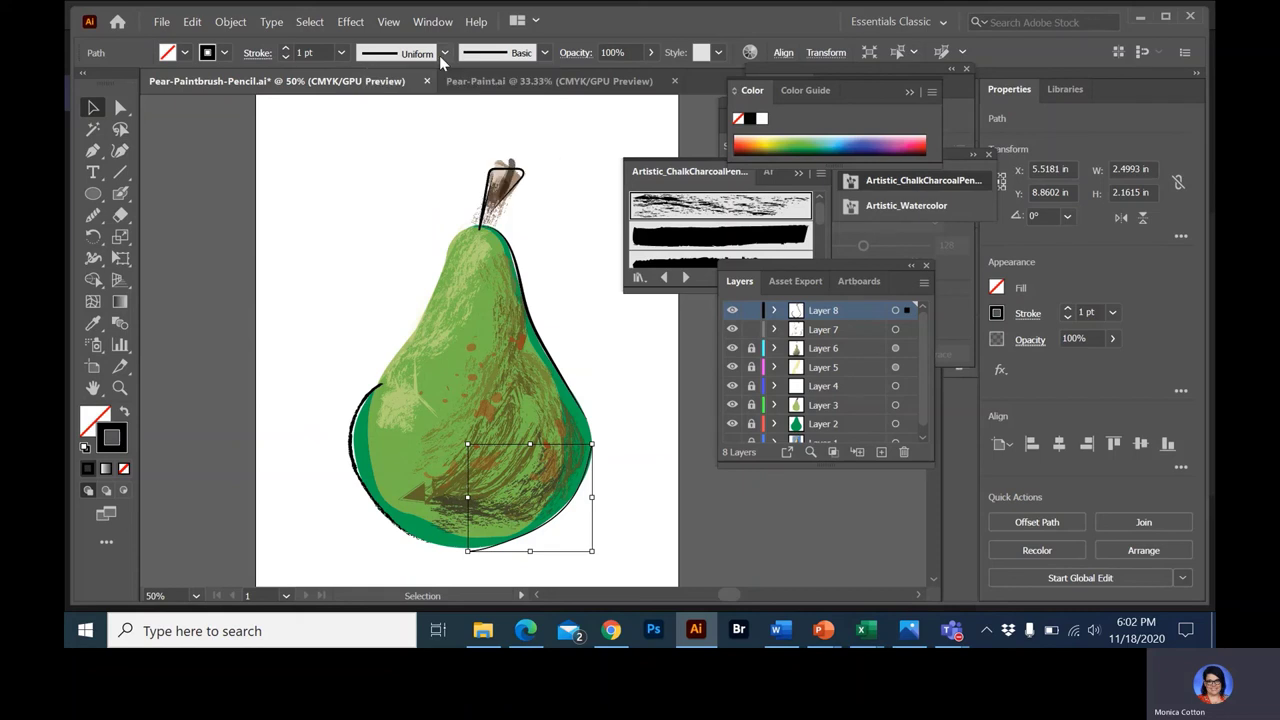
{"action": "left_click", "coordinate": [441, 53]}
{"action": "left_click", "coordinate": [416, 116]}
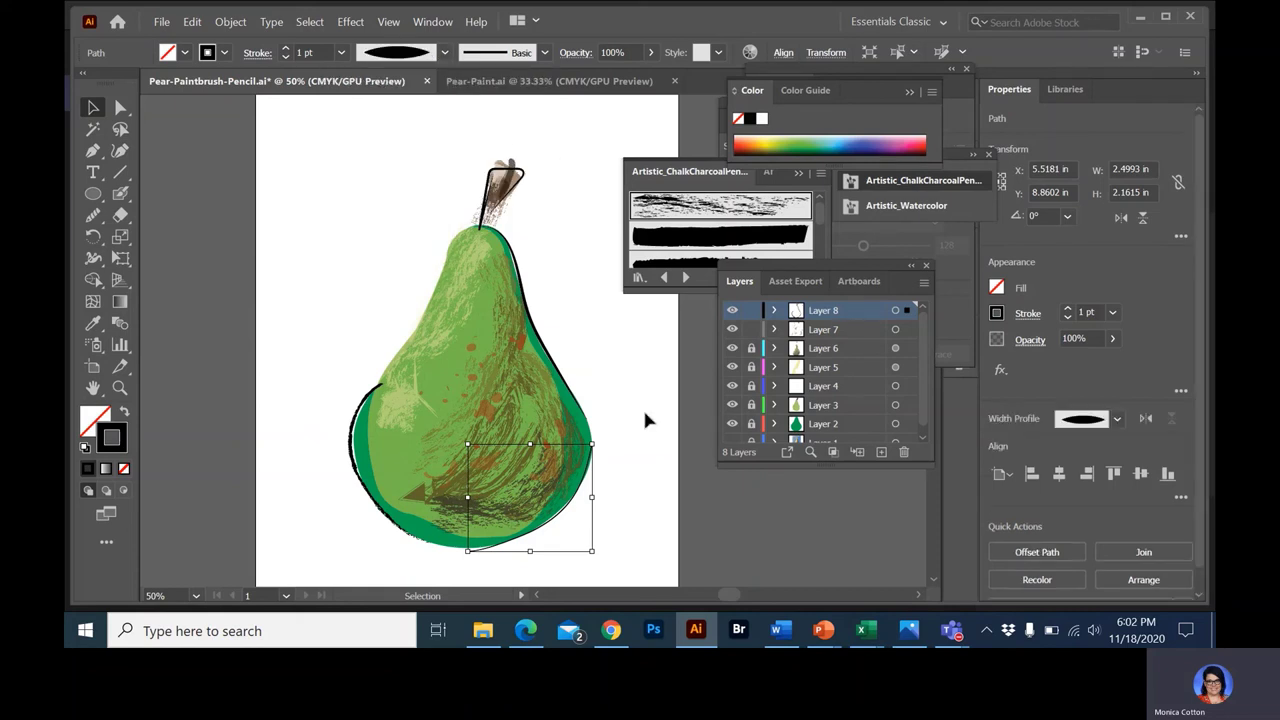
{"action": "left_click", "coordinate": [287, 48]}
{"action": "left_click", "coordinate": [287, 48]}
{"action": "left_click", "coordinate": [287, 48]}
{"action": "left_click", "coordinate": [287, 48]}
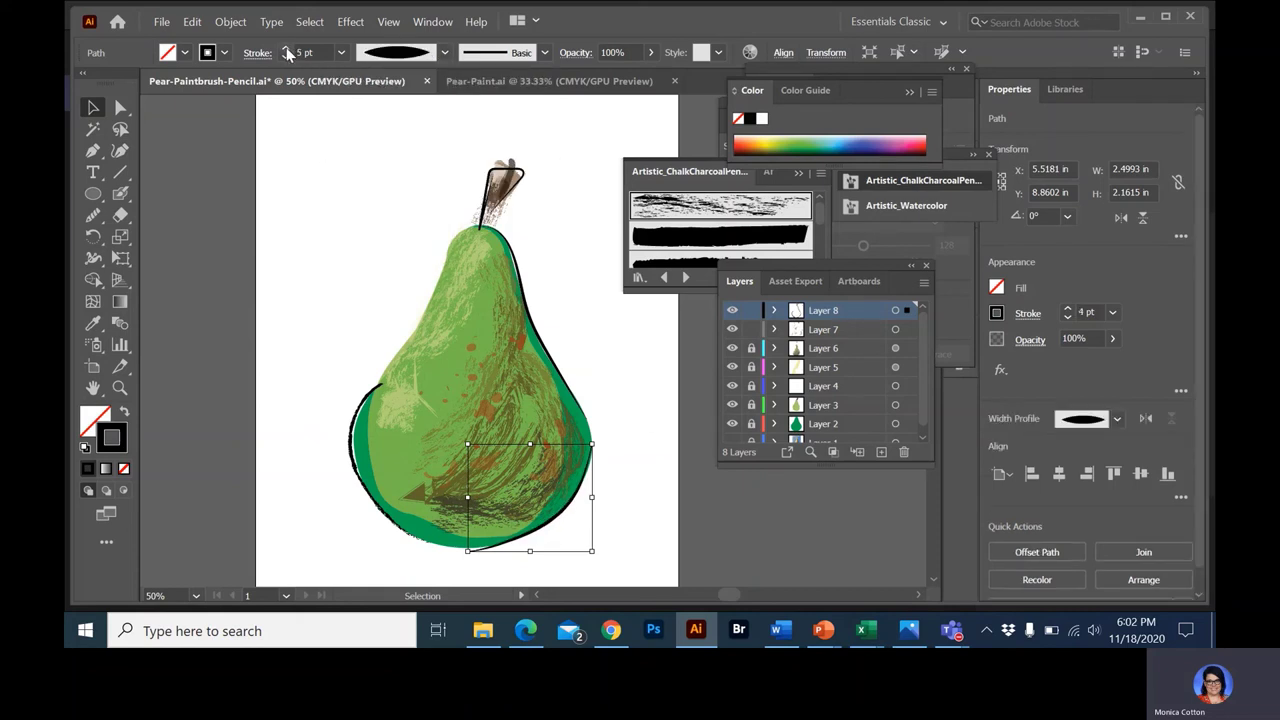
{"action": "left_click", "coordinate": [287, 48]}
{"action": "left_click", "coordinate": [287, 48]}
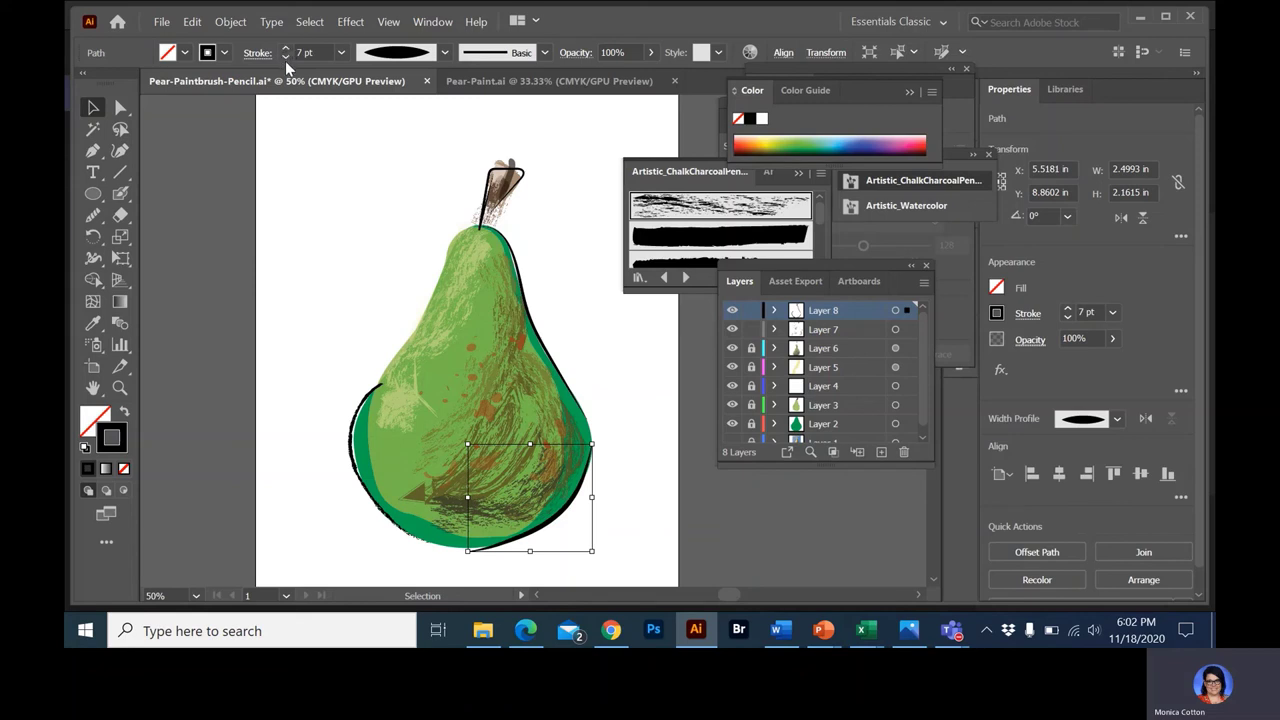
{"action": "left_click", "coordinate": [615, 357]}
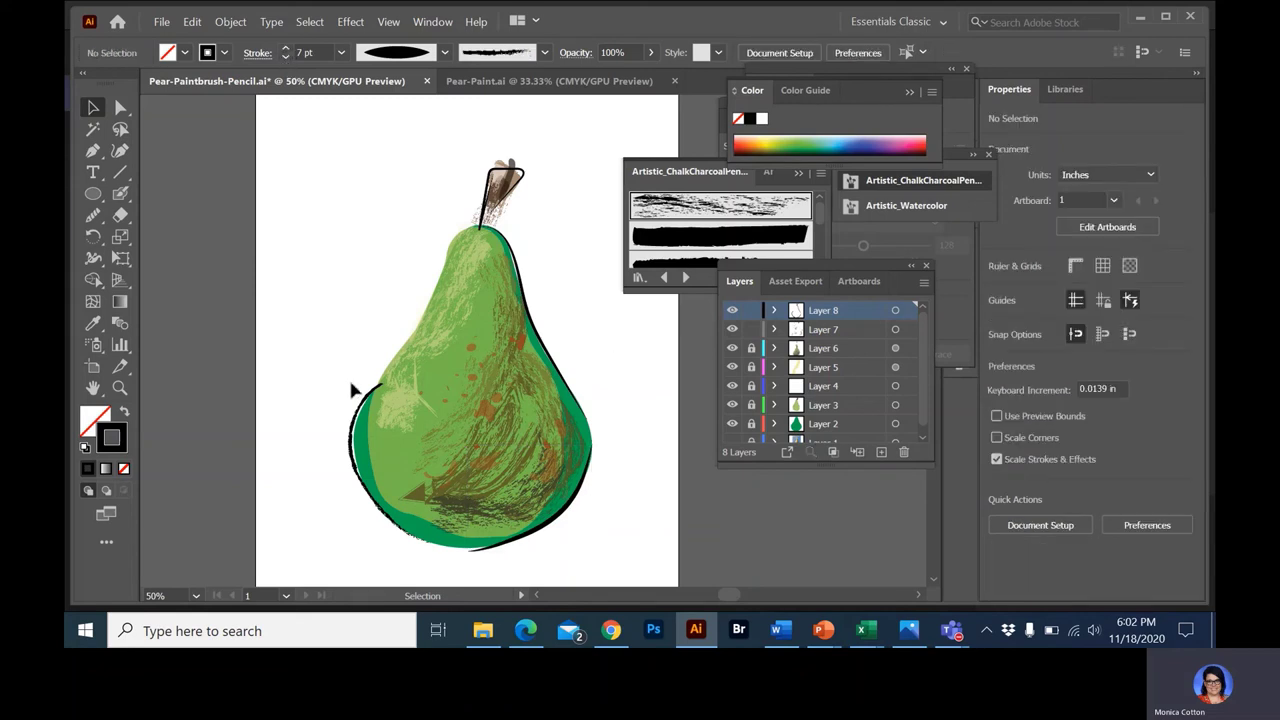
Give the pear's lower-left contour the Basic brush, the width profile tapering evenly at both ends and a 6 pt stroke
{"action": "left_click", "coordinate": [353, 443]}
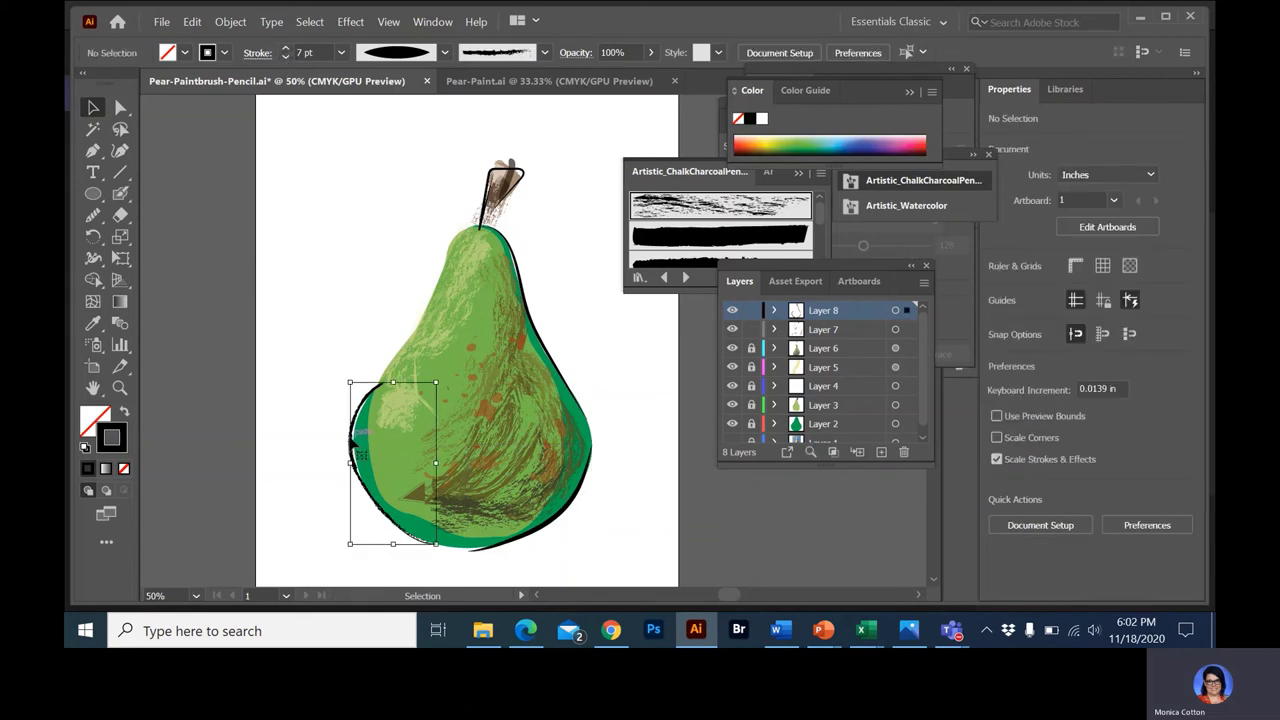
{"action": "left_click", "coordinate": [544, 52]}
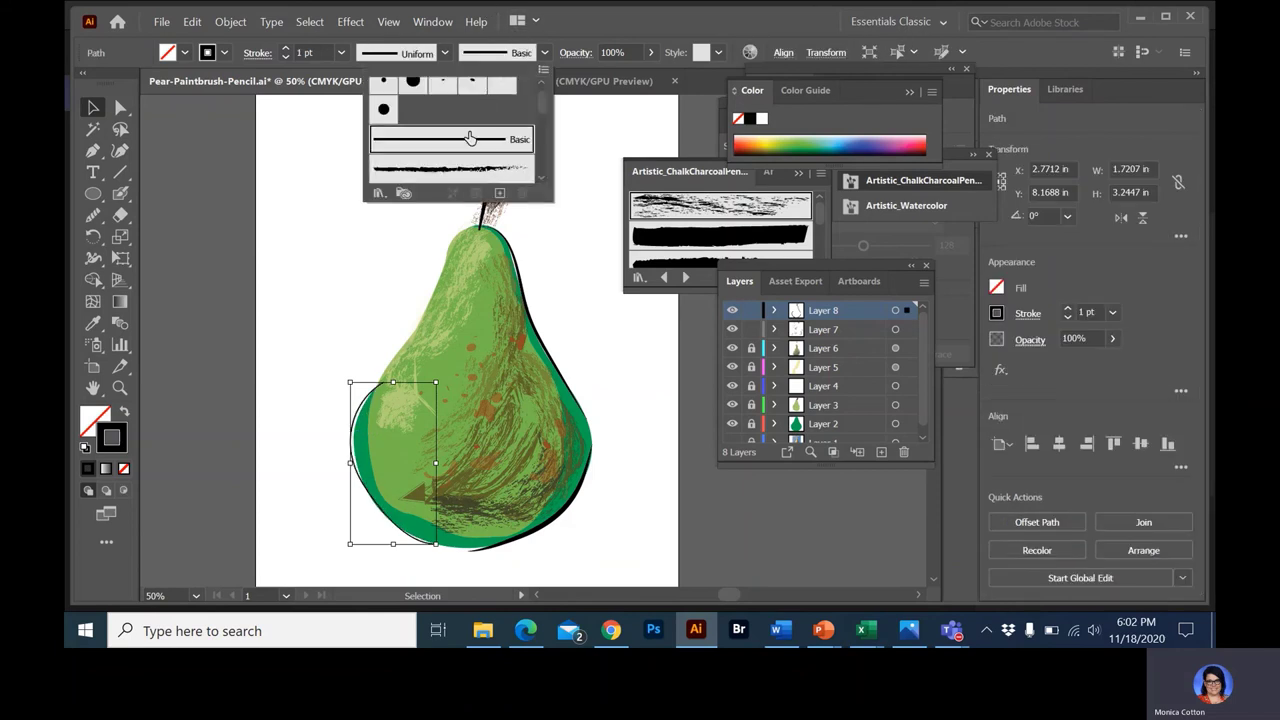
{"action": "left_click", "coordinate": [410, 55]}
{"action": "left_click", "coordinate": [410, 55]}
{"action": "left_click", "coordinate": [406, 120]}
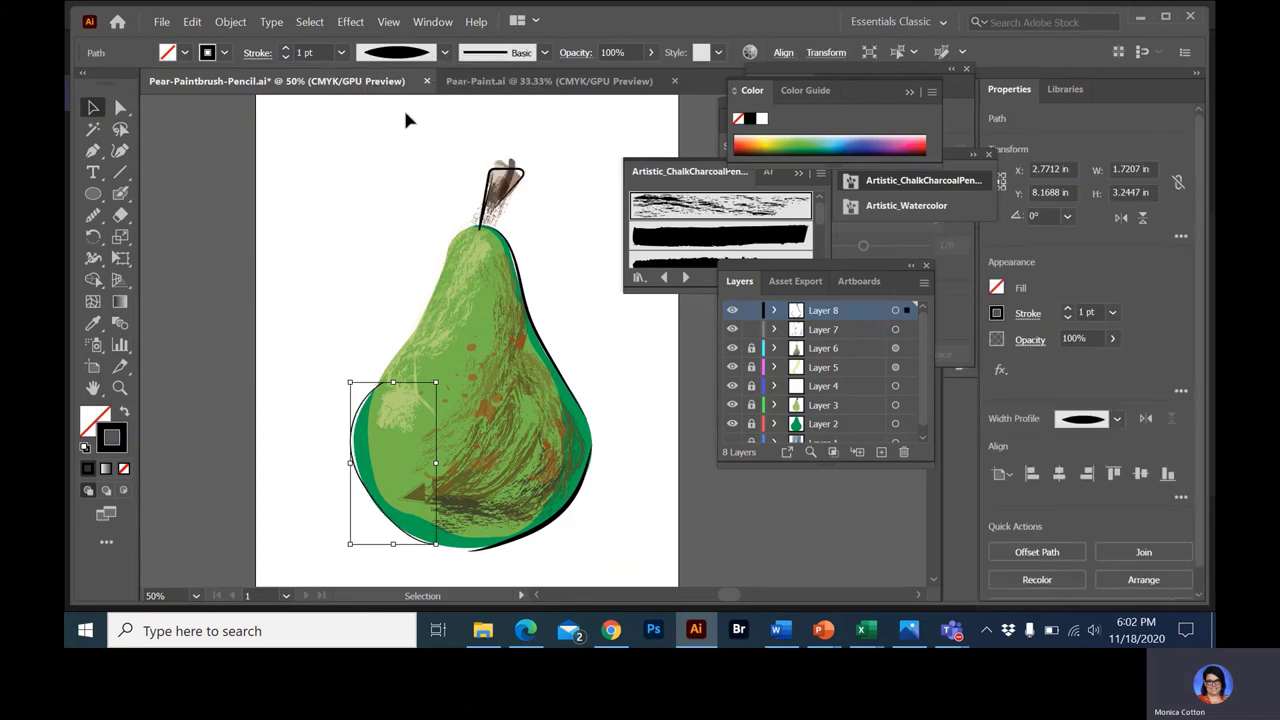
{"action": "left_click", "coordinate": [287, 48]}
{"action": "left_click", "coordinate": [287, 48]}
{"action": "left_click", "coordinate": [287, 48]}
{"action": "left_click", "coordinate": [287, 48]}
{"action": "left_click", "coordinate": [287, 48]}
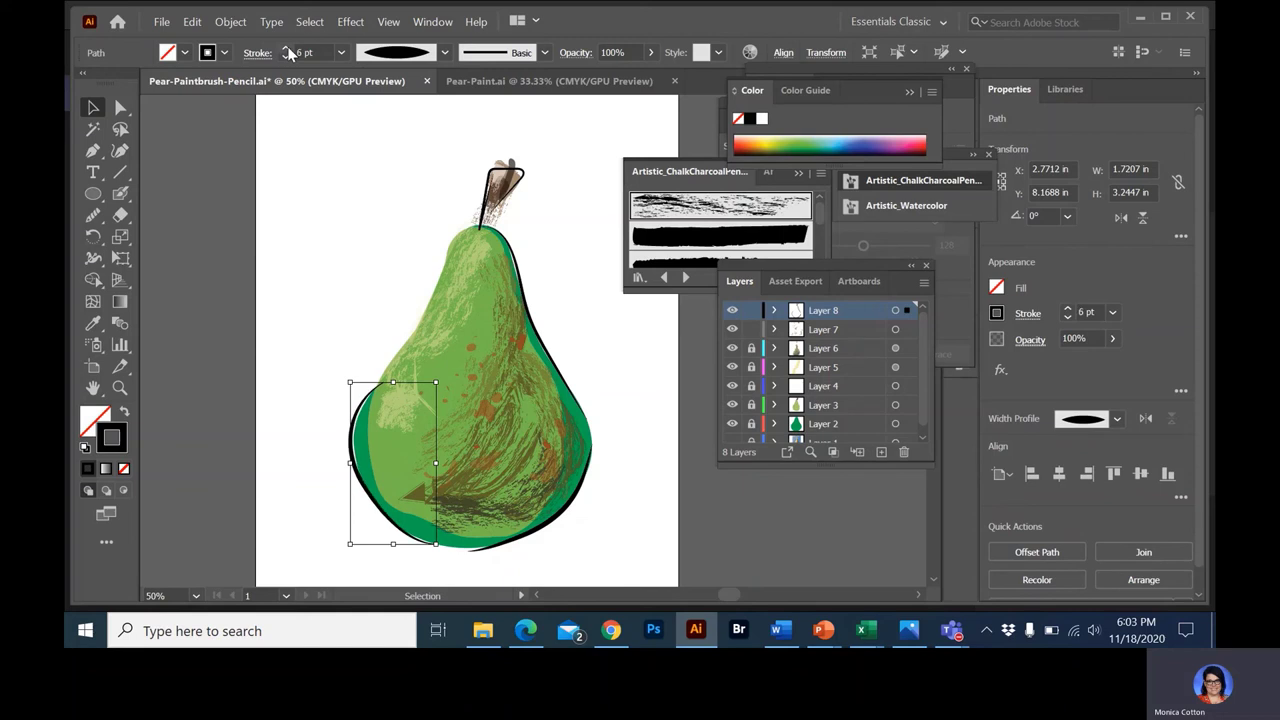
Nudge the lower-left contour about 0.06 in to the right, closer to the pear's edge
{"action": "key", "text": "Right"}
{"action": "key", "text": "Right"}
{"action": "key", "text": "Right"}
{"action": "key", "text": "Right"}
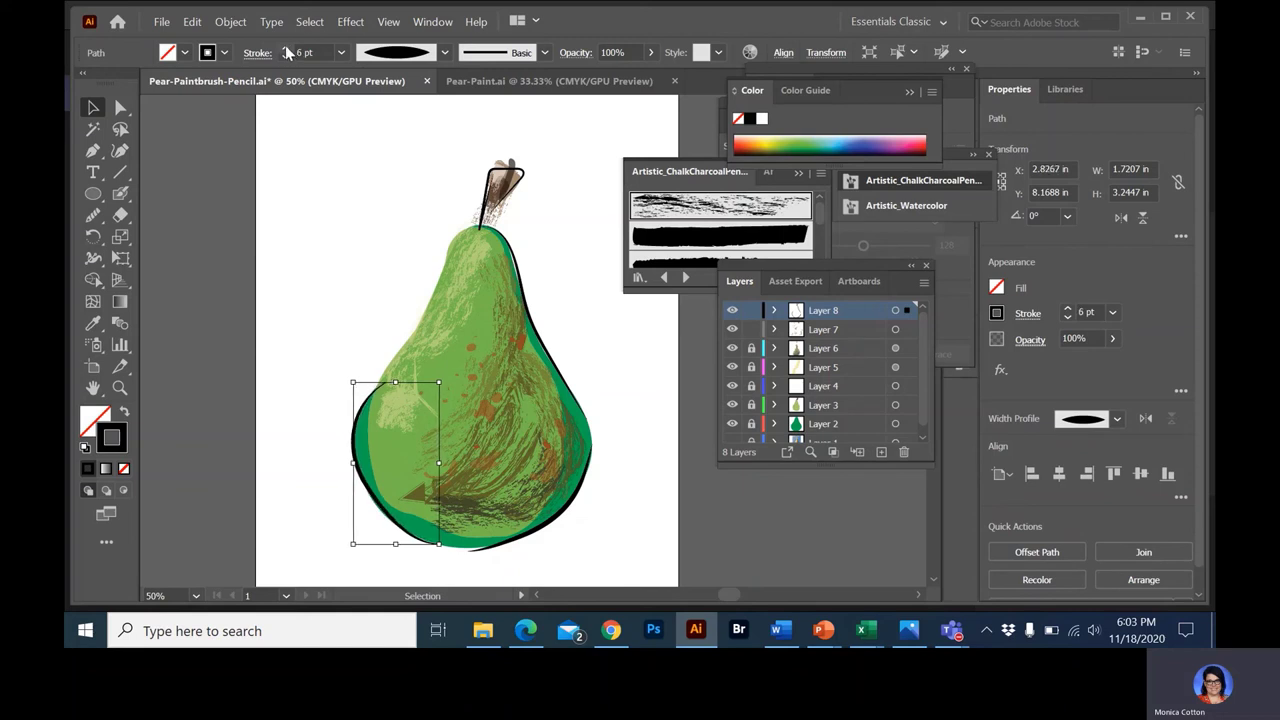
{"action": "left_click", "coordinate": [334, 207]}
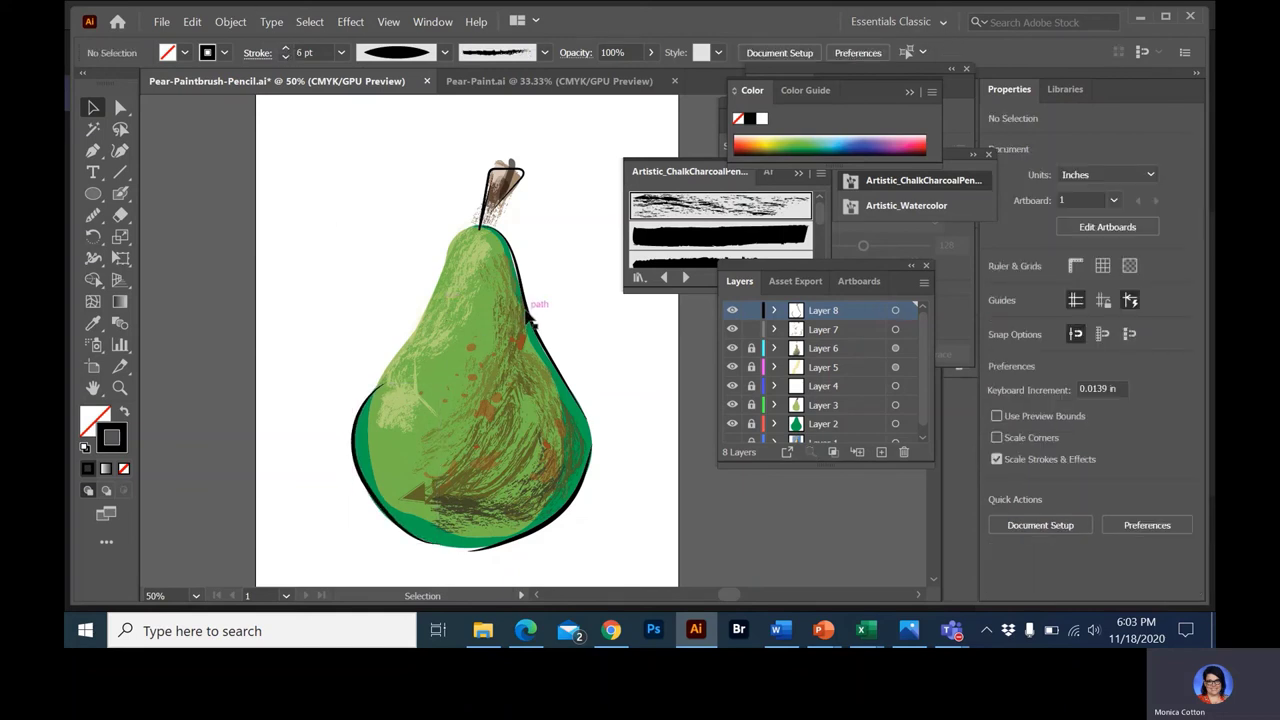
Set the stroke of the pear's upper-right contour to 7 pt
{"action": "left_click", "coordinate": [529, 314]}
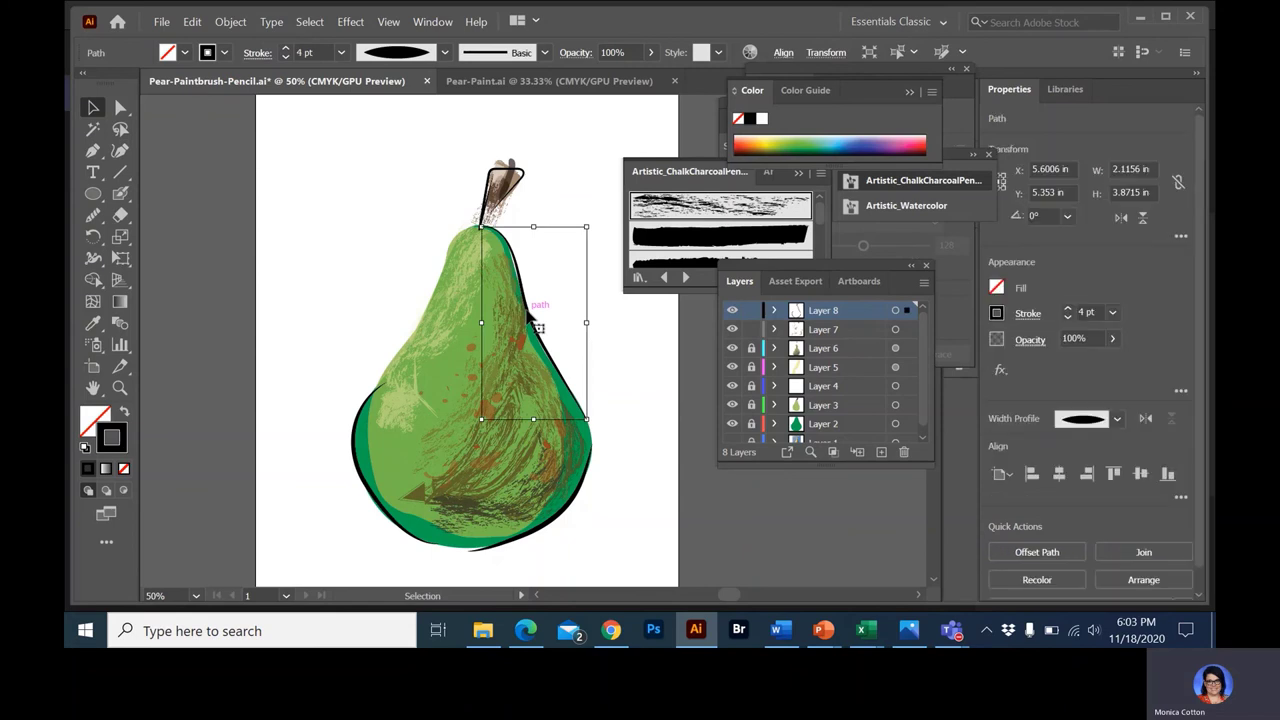
{"action": "left_click", "coordinate": [286, 49]}
{"action": "left_click", "coordinate": [286, 49]}
{"action": "left_click", "coordinate": [286, 49]}
{"action": "left_click", "coordinate": [330, 265]}
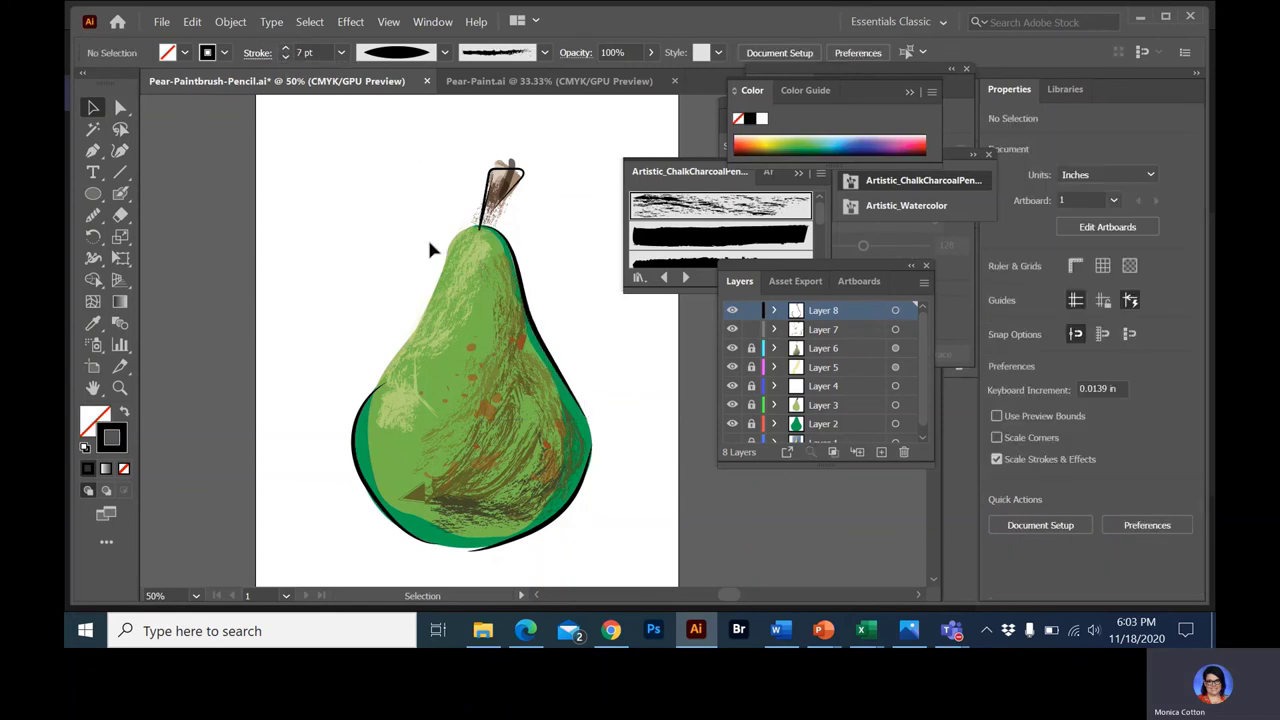
Set the stem outline's stroke to 4 pt
{"action": "left_click", "coordinate": [489, 230]}
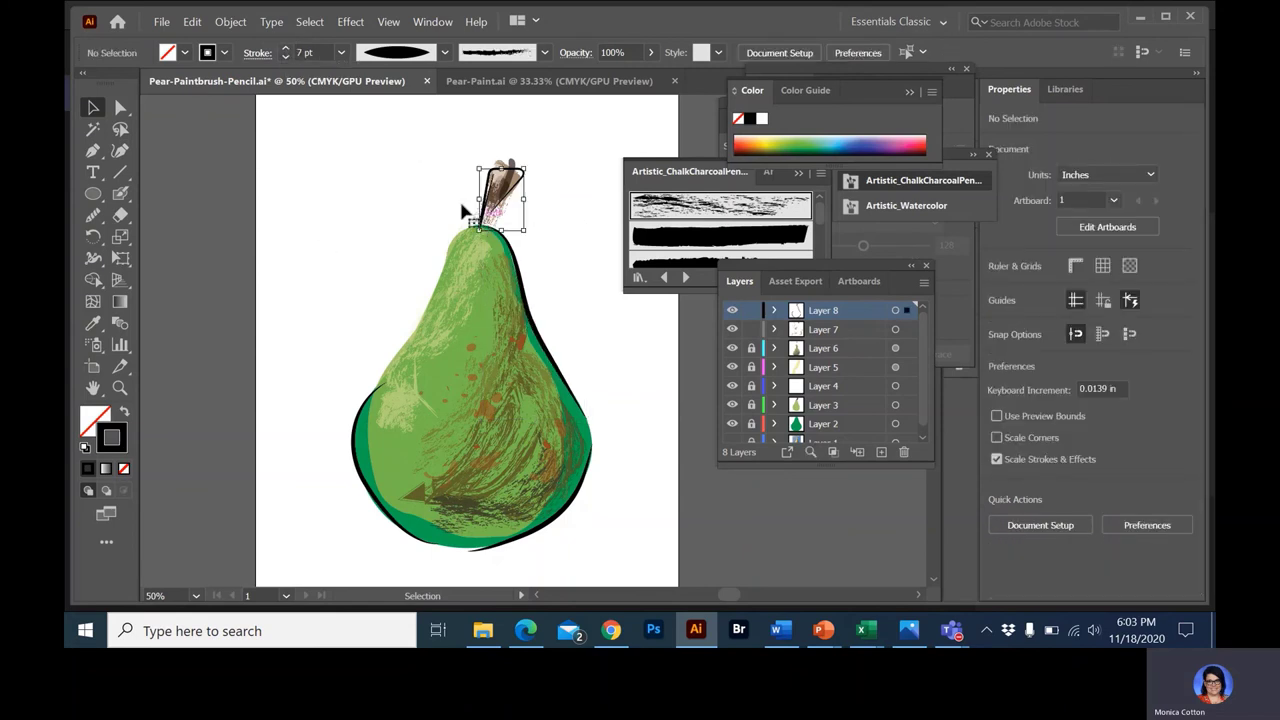
{"action": "left_click", "coordinate": [287, 49]}
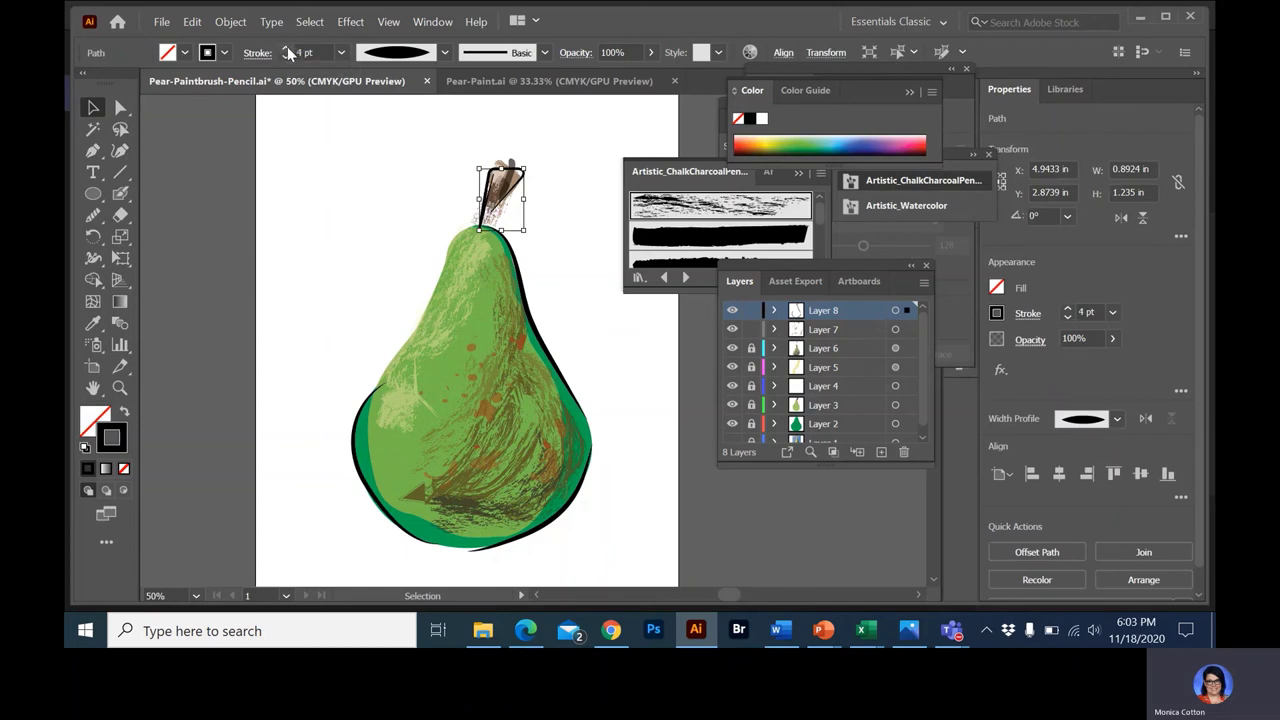
{"action": "left_click", "coordinate": [297, 167]}
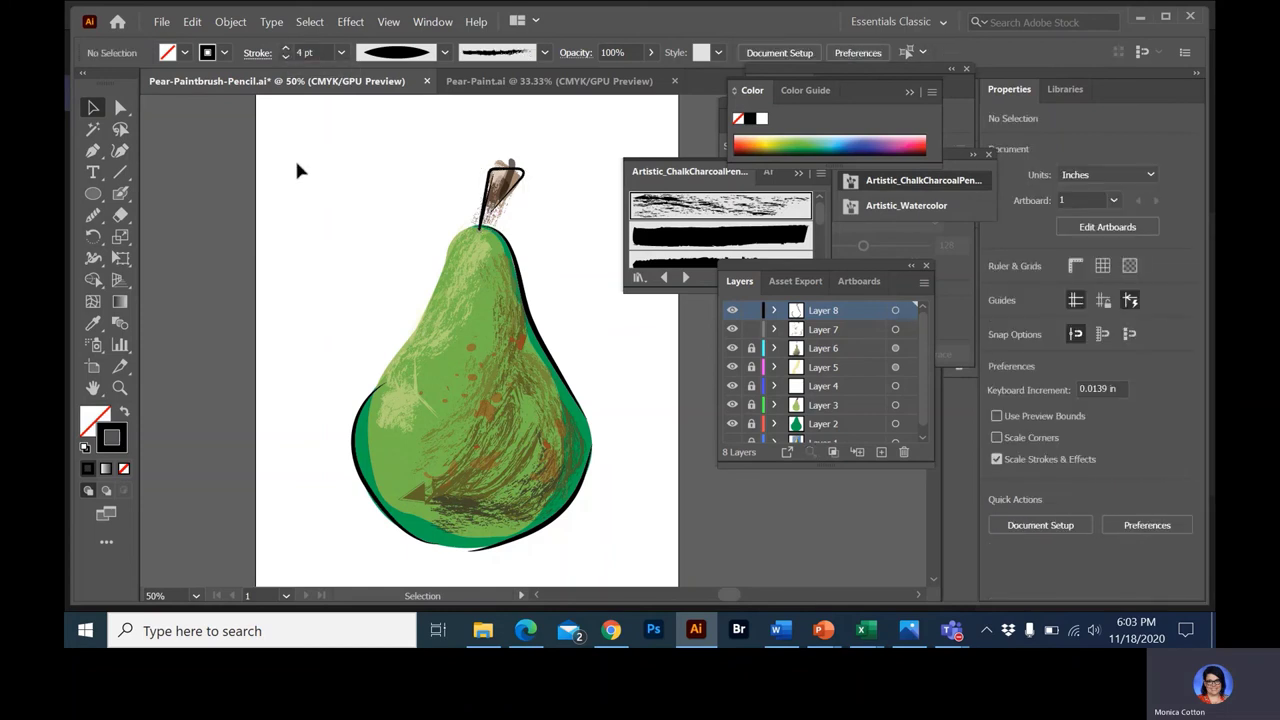
Add a new layer above the others and lock Layer 7 and Layer 8
{"action": "left_click", "coordinate": [881, 452]}
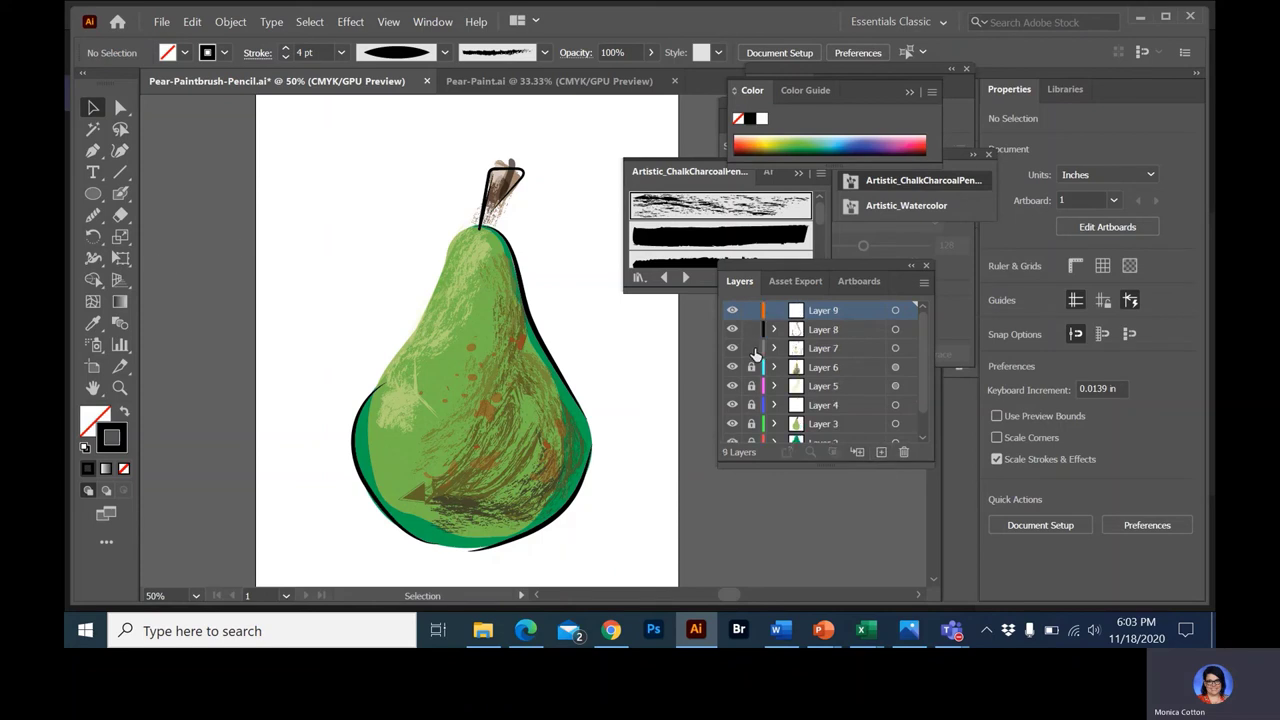
{"action": "left_click_drag", "start_coordinate": [751, 350], "coordinate": [754, 336]}
Draw a looping Pencil scribble about 4.5 in wide and 3.6 in tall over and below the pear's lower-right base
{"action": "left_click", "coordinate": [86, 218]}
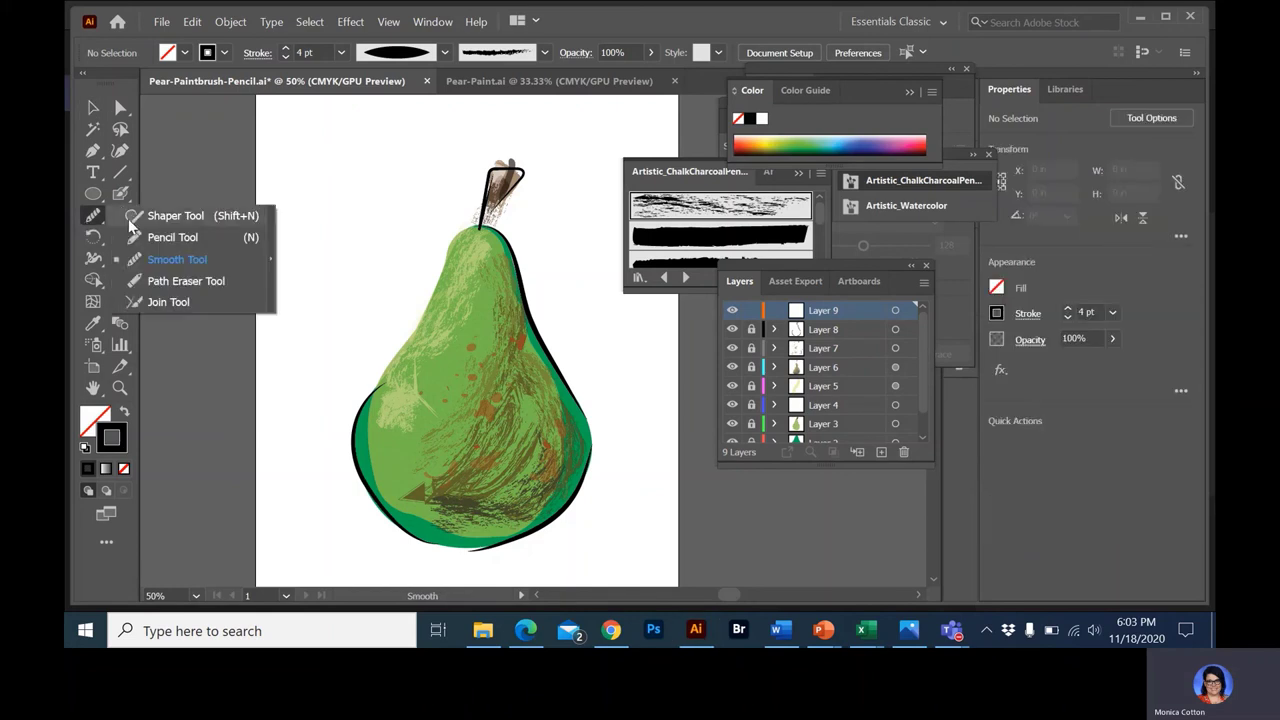
{"action": "left_click", "coordinate": [170, 237]}
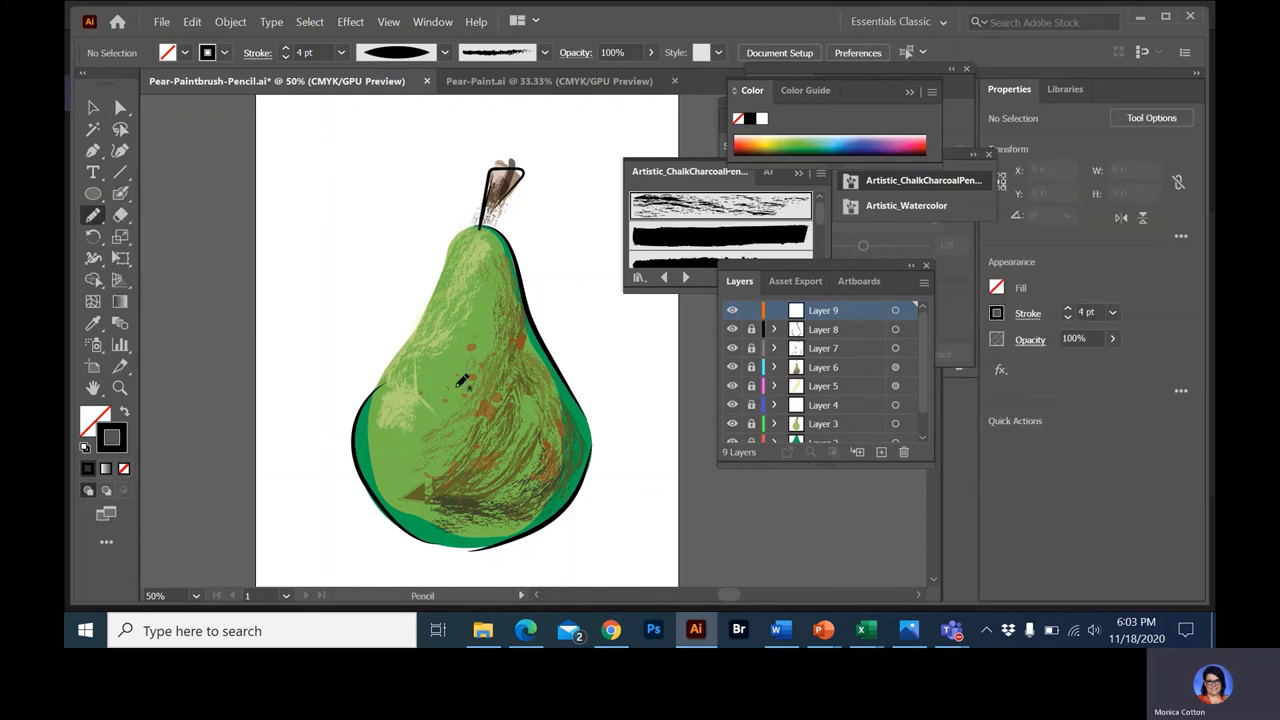
{"action": "mouse_move", "coordinate": [512, 503]}
{"action": "left_mouse_down"}
{"action": "mouse_move", "coordinate": [645, 488]}
{"action": "mouse_move", "coordinate": [569, 582]}
{"action": "mouse_move", "coordinate": [610, 473]}
{"action": "mouse_move", "coordinate": [553, 569]}
{"action": "mouse_move", "coordinate": [498, 600]}
{"action": "mouse_move", "coordinate": [484, 566]}
{"action": "mouse_move", "coordinate": [506, 524]}
{"action": "mouse_move", "coordinate": [540, 569]}
{"action": "mouse_move", "coordinate": [629, 534]}
{"action": "mouse_move", "coordinate": [587, 515]}
{"action": "mouse_move", "coordinate": [601, 538]}
{"action": "mouse_move", "coordinate": [547, 569]}
{"action": "mouse_move", "coordinate": [600, 589]}
{"action": "mouse_move", "coordinate": [529, 468]}
{"action": "mouse_move", "coordinate": [496, 471]}
{"action": "mouse_move", "coordinate": [638, 521]}
{"action": "mouse_move", "coordinate": [578, 494]}
{"action": "left_mouse_up"}
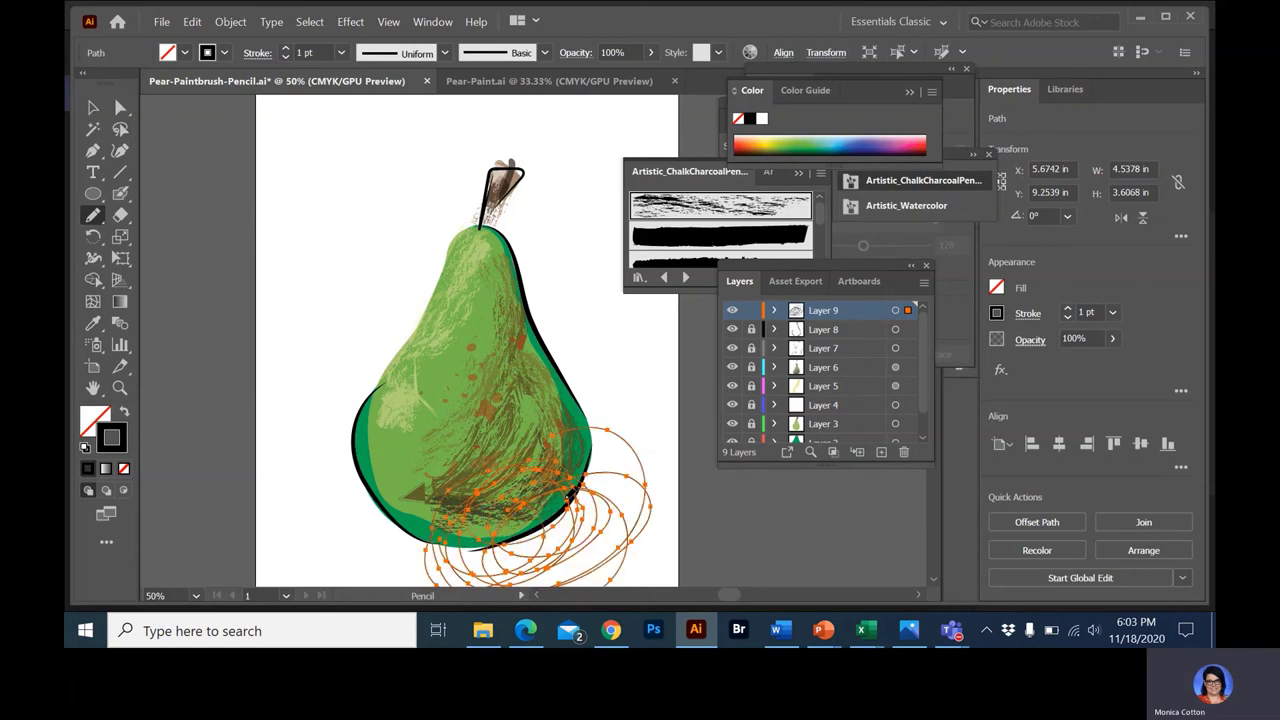
Set the scribble's stroke to 6 pt and apply the width profile that tapers evenly at both ends
{"action": "left_click", "coordinate": [285, 47]}
{"action": "left_click", "coordinate": [285, 47]}
{"action": "left_click", "coordinate": [285, 47]}
{"action": "left_click", "coordinate": [285, 47]}
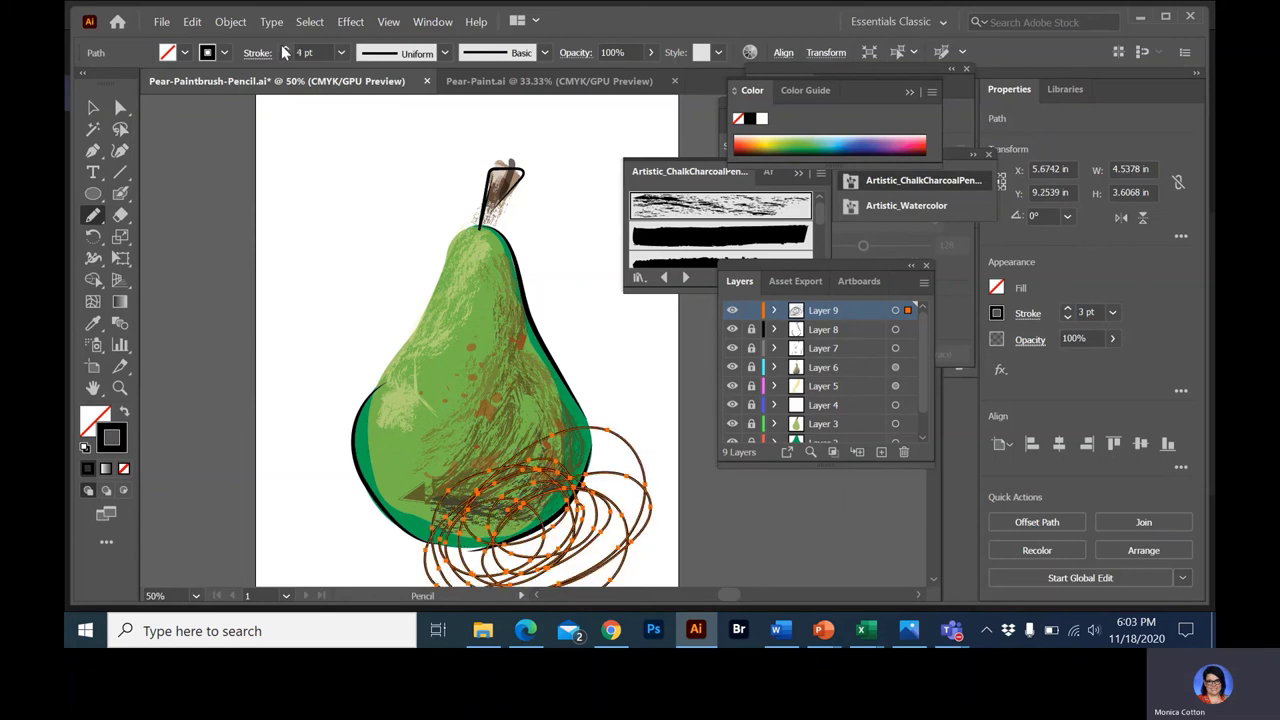
{"action": "left_click", "coordinate": [285, 47]}
{"action": "left_click", "coordinate": [446, 53]}
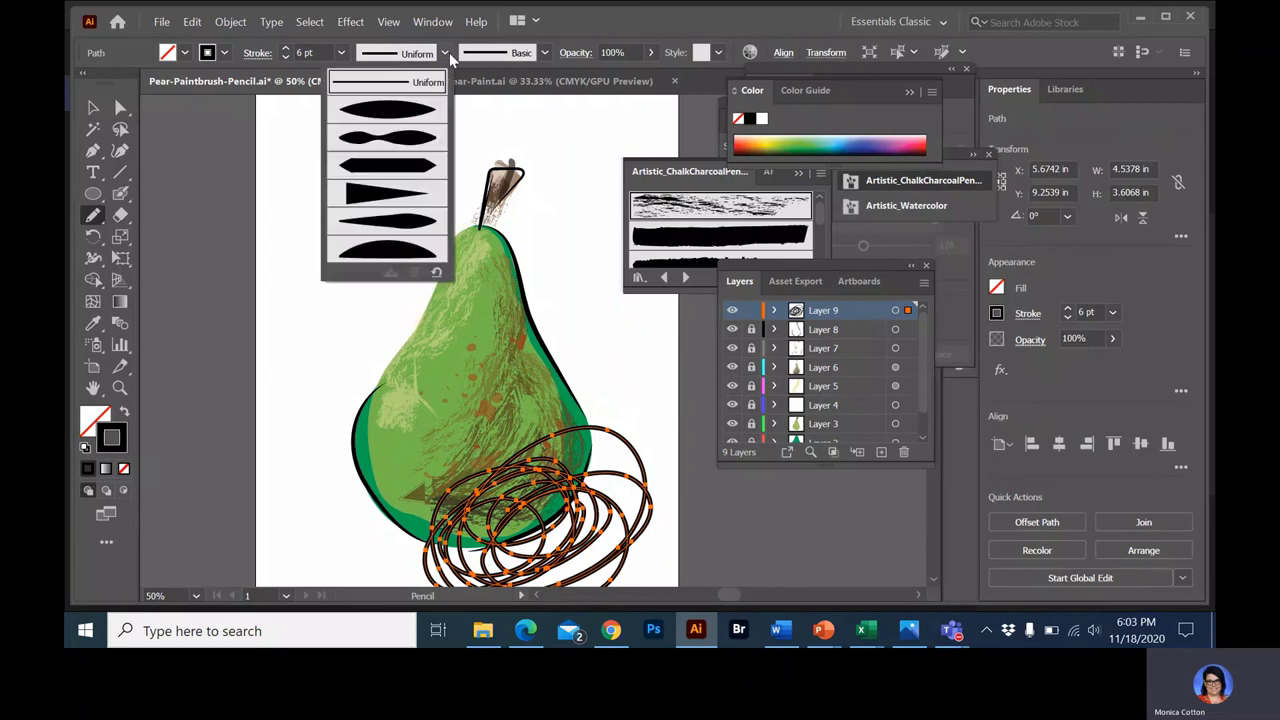
{"action": "left_click", "coordinate": [410, 116]}
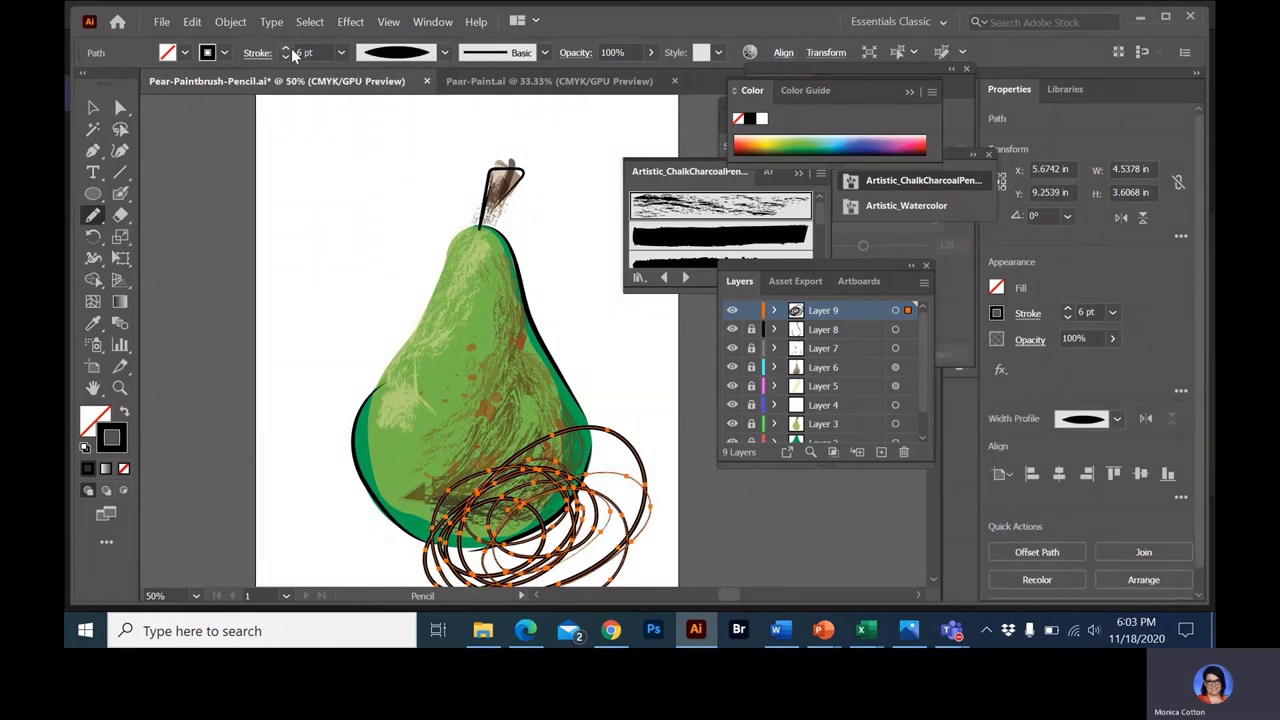
Lower the opacity of the scribble at the pear's base to 23%
{"action": "left_click", "coordinate": [652, 55]}
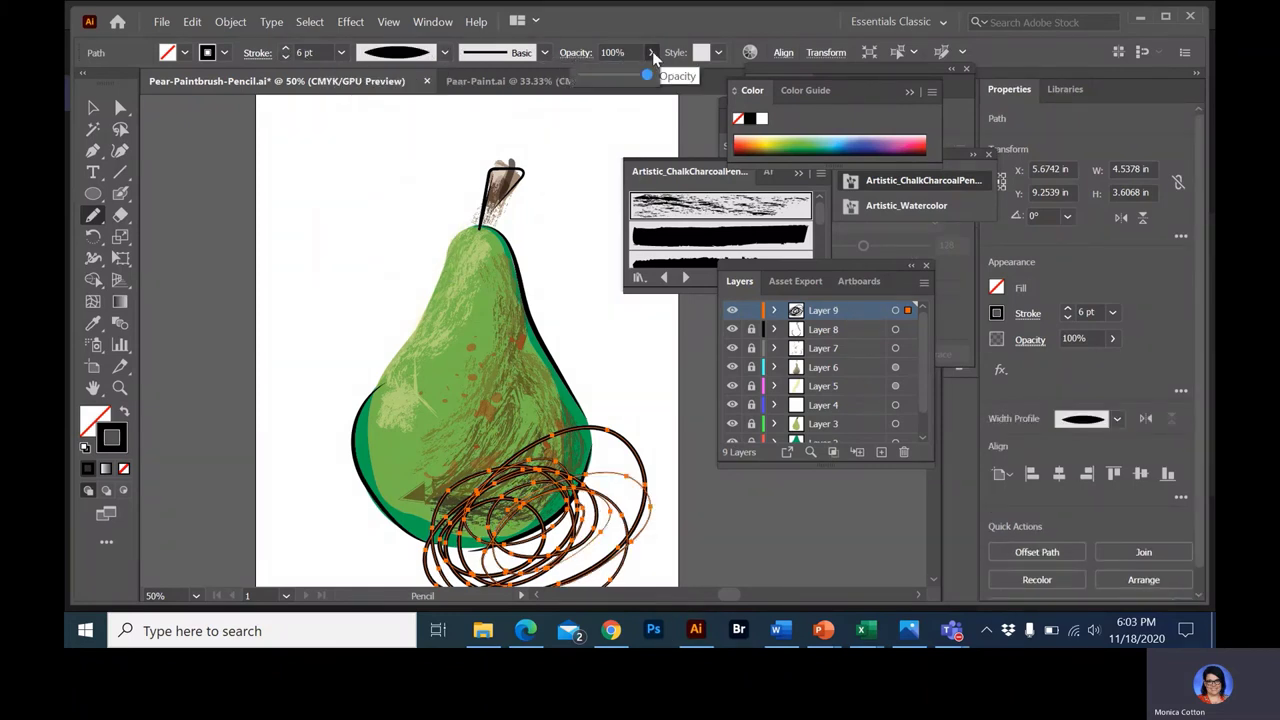
{"action": "left_click_drag", "start_coordinate": [647, 75], "coordinate": [597, 75]}
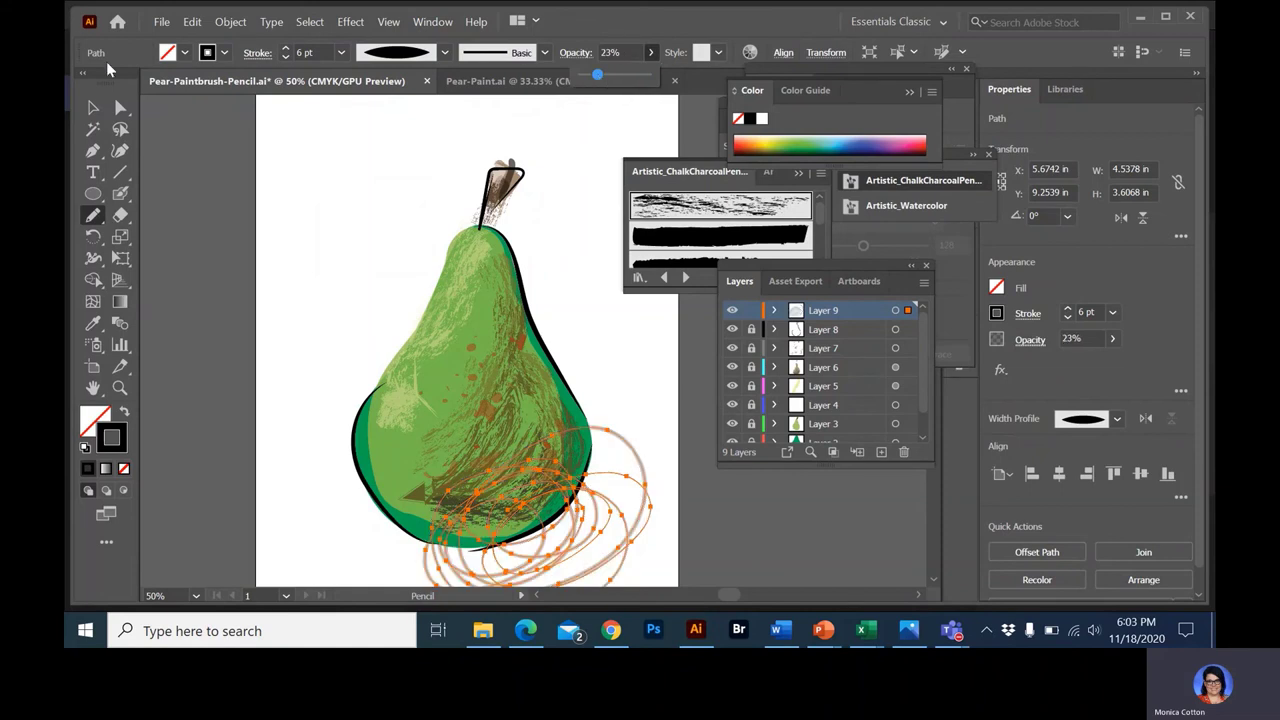
{"action": "left_click", "coordinate": [93, 107]}
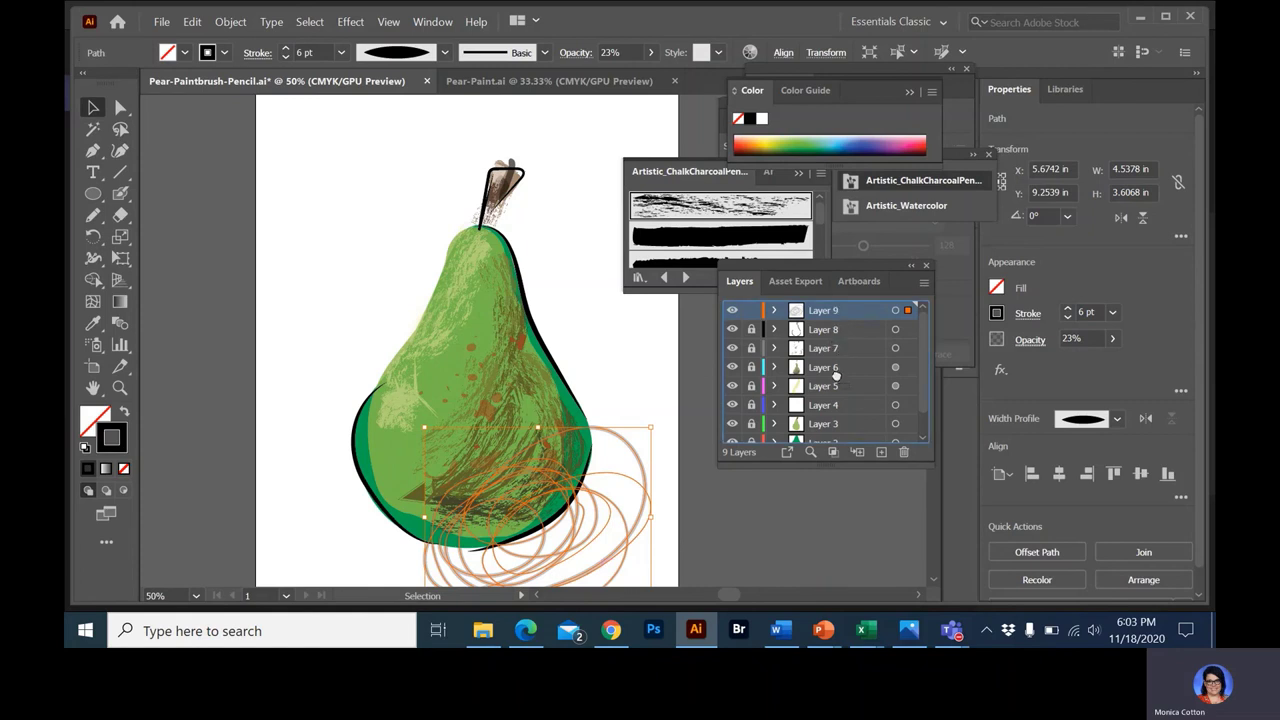
Move Layer 9 down the stacking order so it sits between Layer 2 and Layer 1
{"action": "left_click_drag", "start_coordinate": [836, 374], "coordinate": [840, 427]}
{"action": "scroll", "coordinate": [842, 428], "scroll_direction": "down", "scroll_amount": 1}
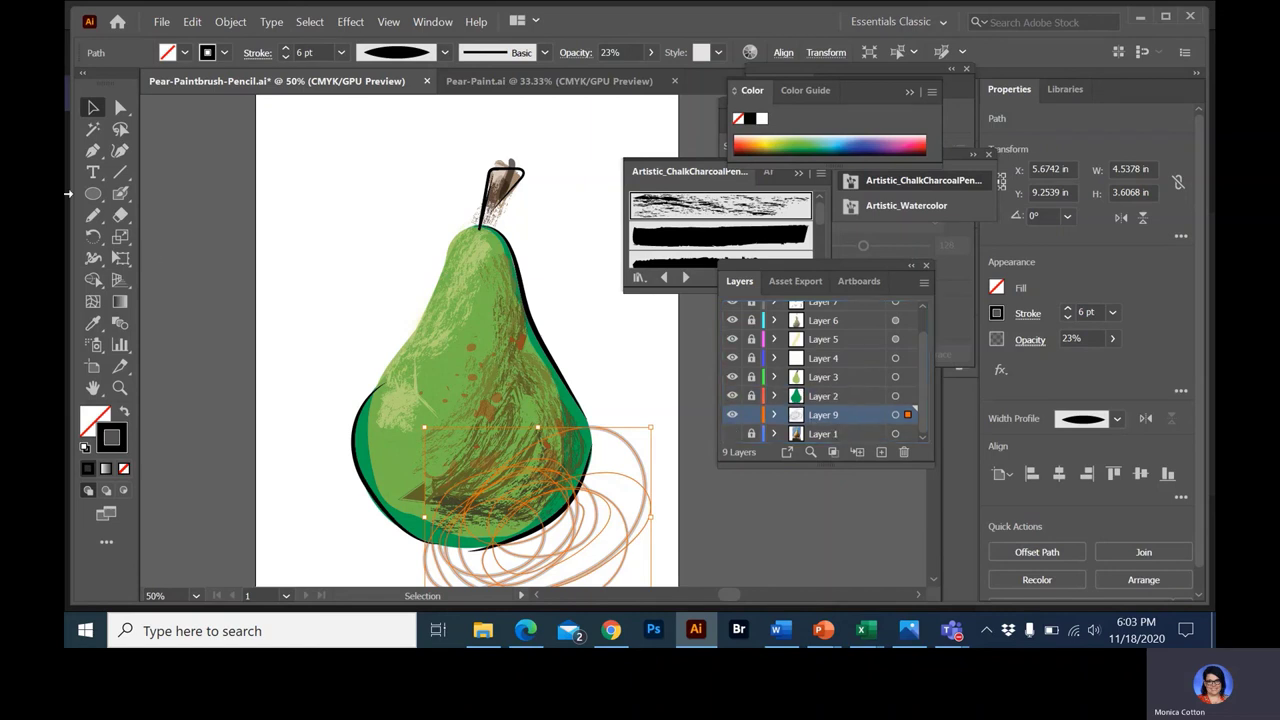
{"action": "left_click", "coordinate": [235, 235]}
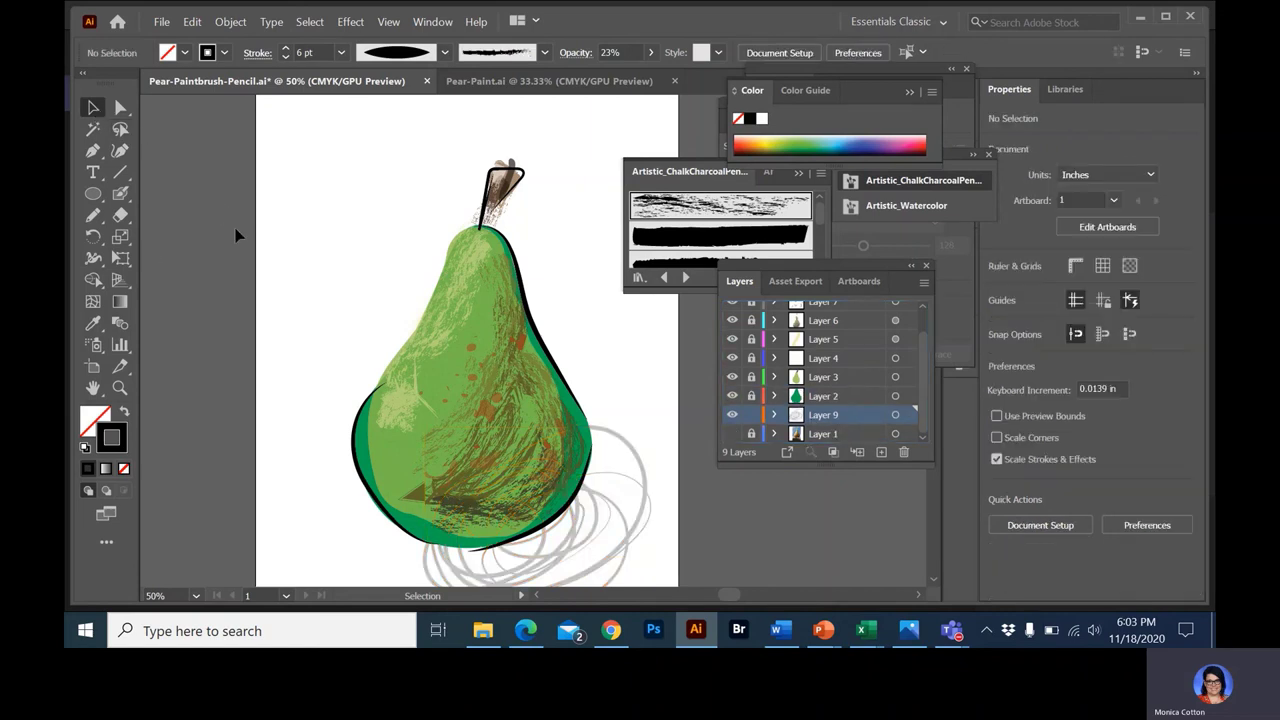
{"action": "key", "text": "ctrl+minus"}
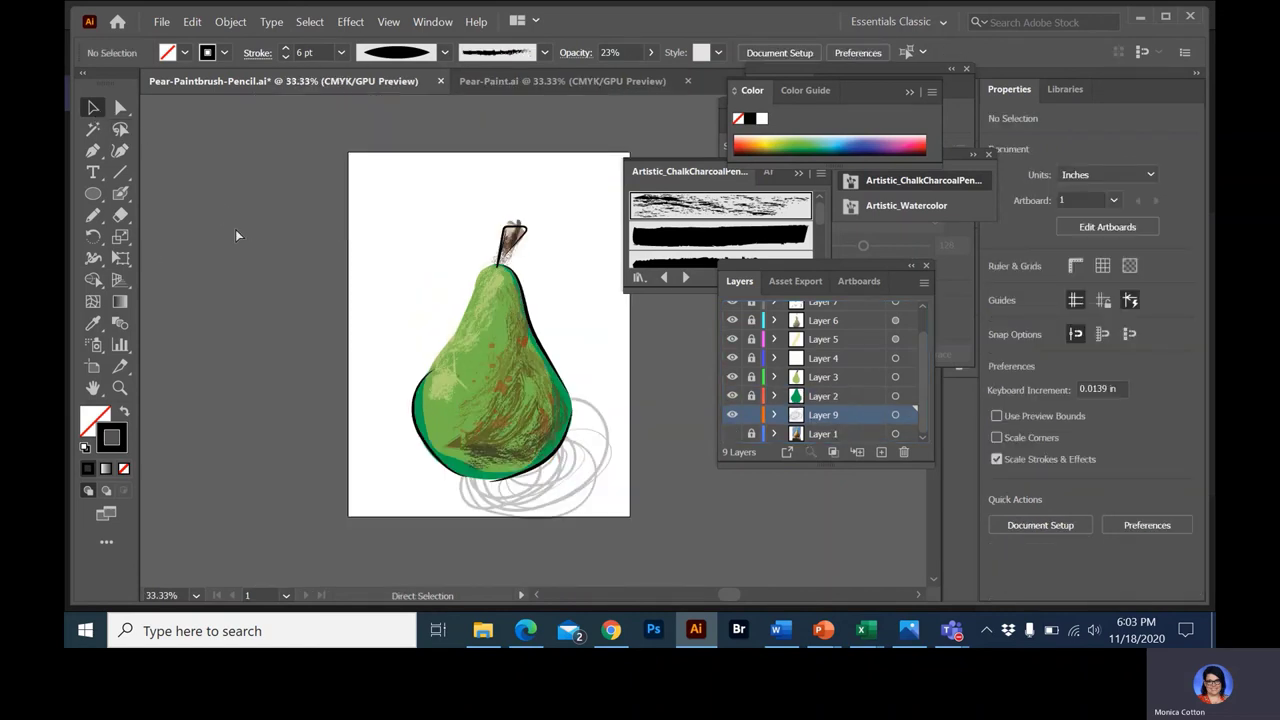
{"action": "key", "text": "ctrl+minus"}
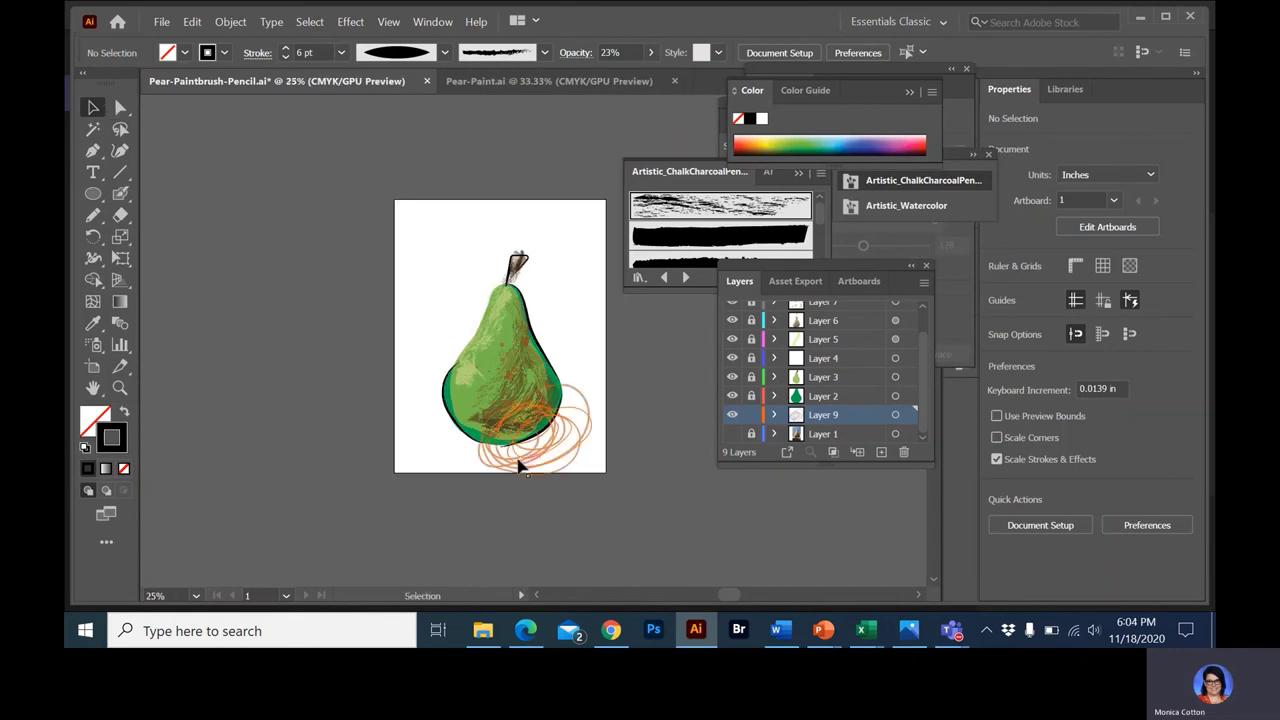
Shift the scribble up and to the left, closer under the pear's base, and fill it with black
{"action": "left_click_drag", "start_coordinate": [526, 466], "coordinate": [507, 452]}
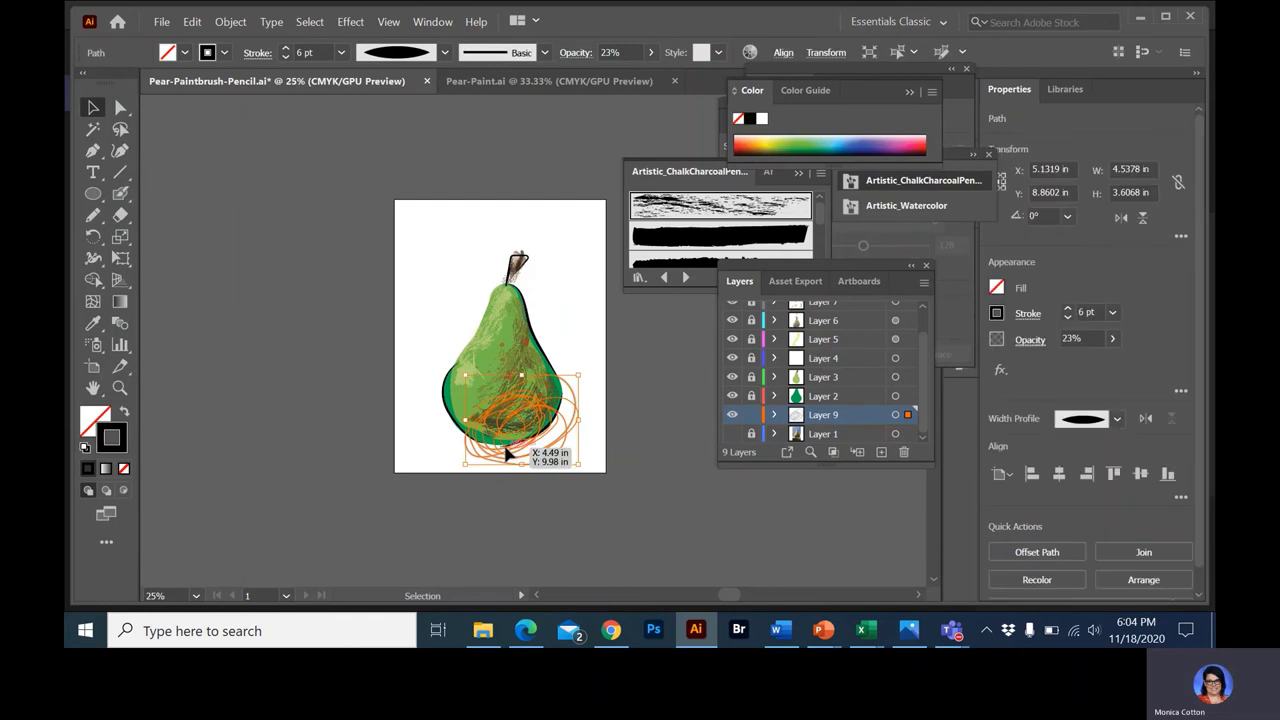
{"action": "left_click", "coordinate": [184, 52]}
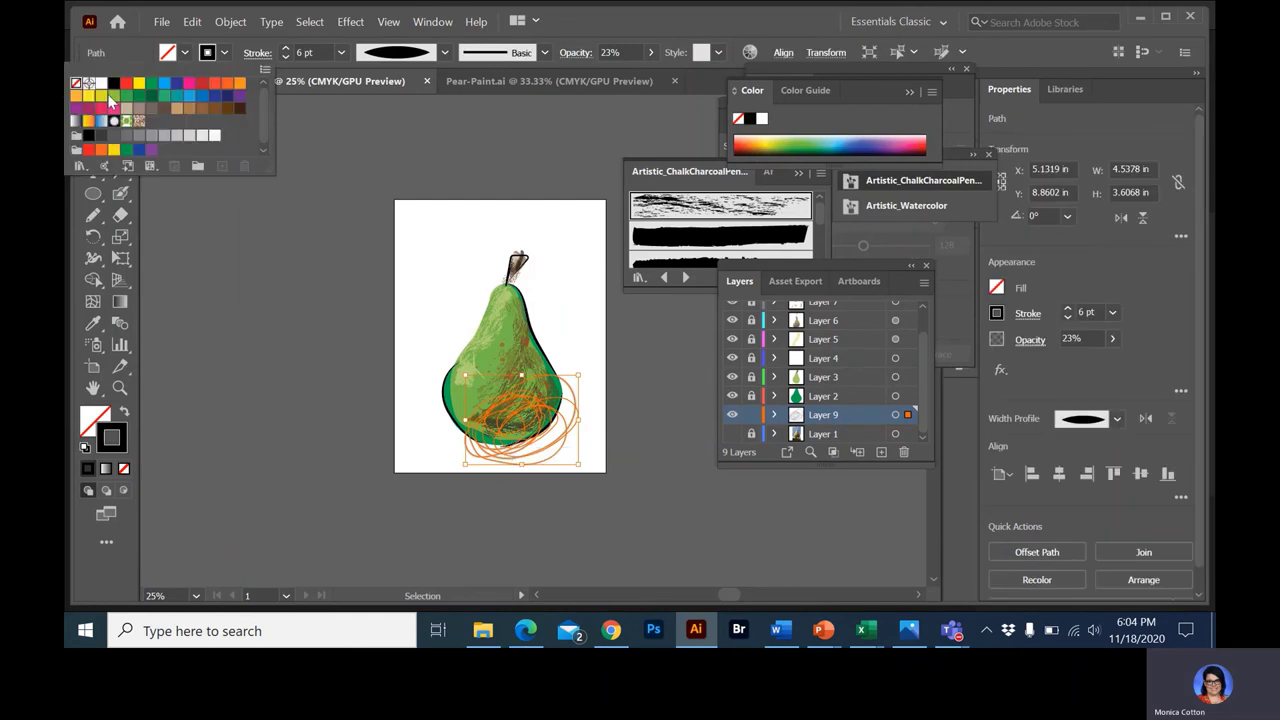
{"action": "left_click", "coordinate": [113, 82]}
{"action": "left_click", "coordinate": [257, 305]}
{"action": "left_click", "coordinate": [257, 306]}
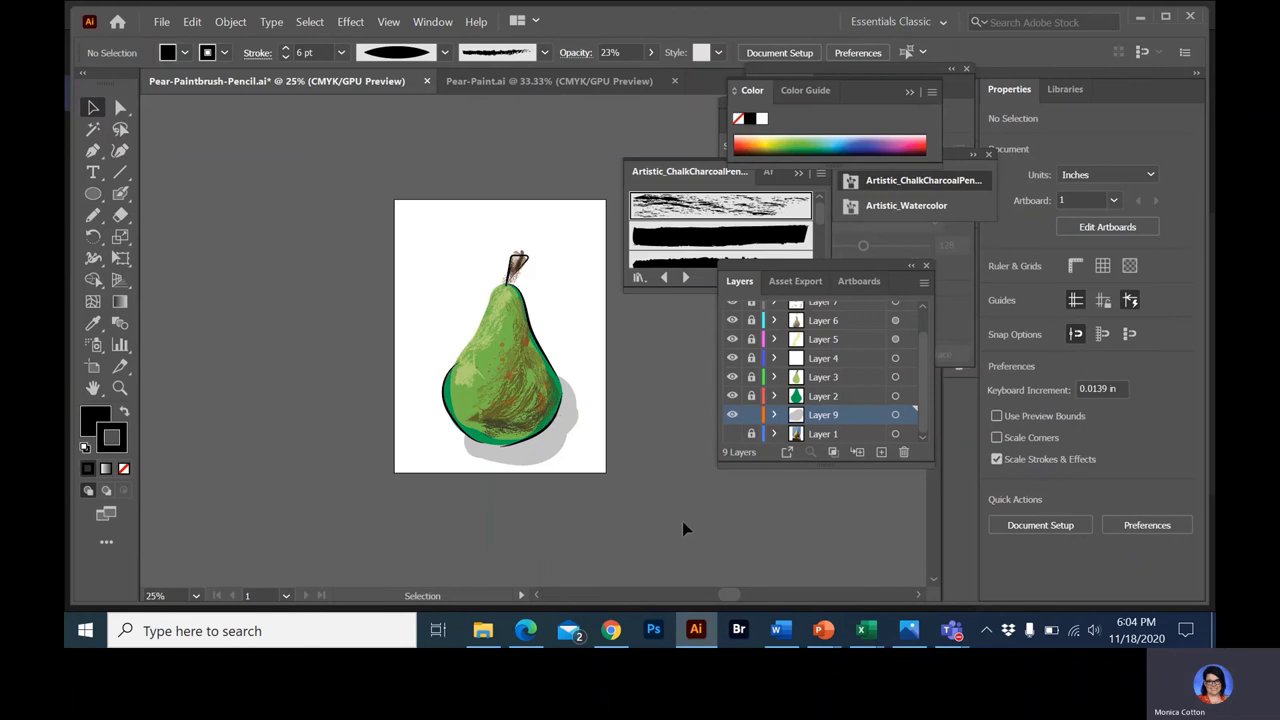
{"action": "left_click", "coordinate": [556, 452]}
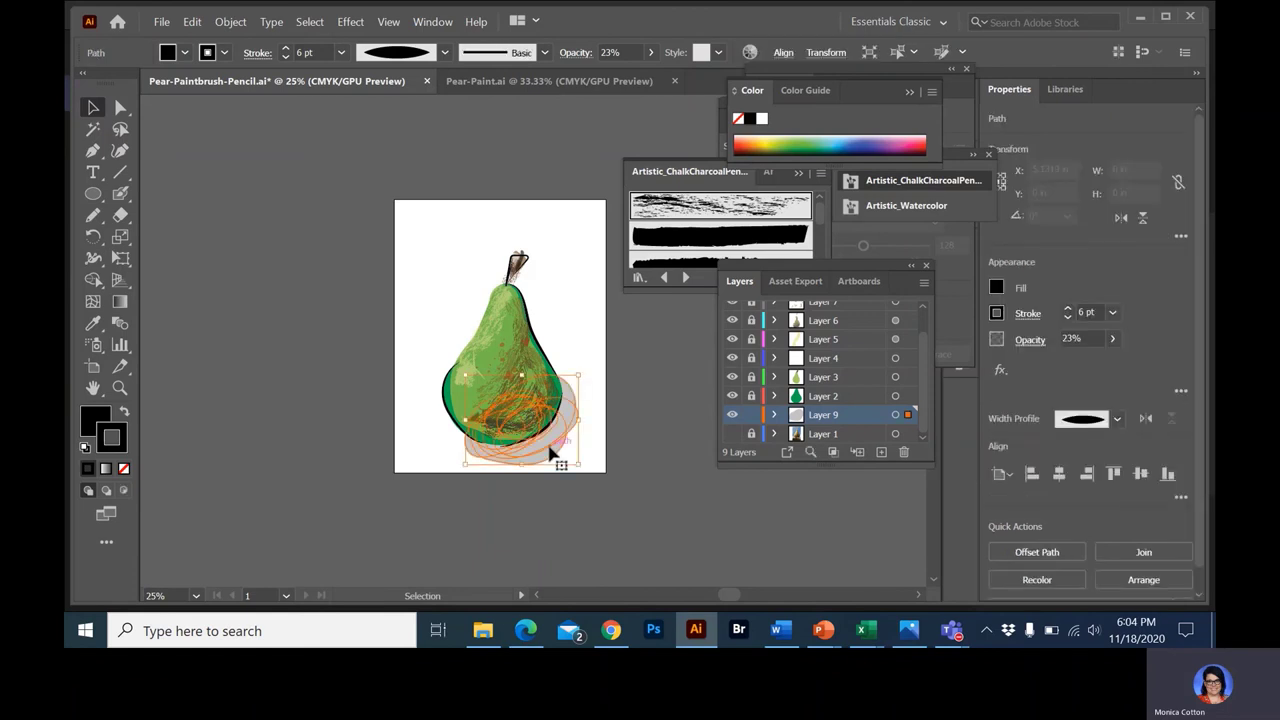
{"action": "left_click", "coordinate": [587, 320]}
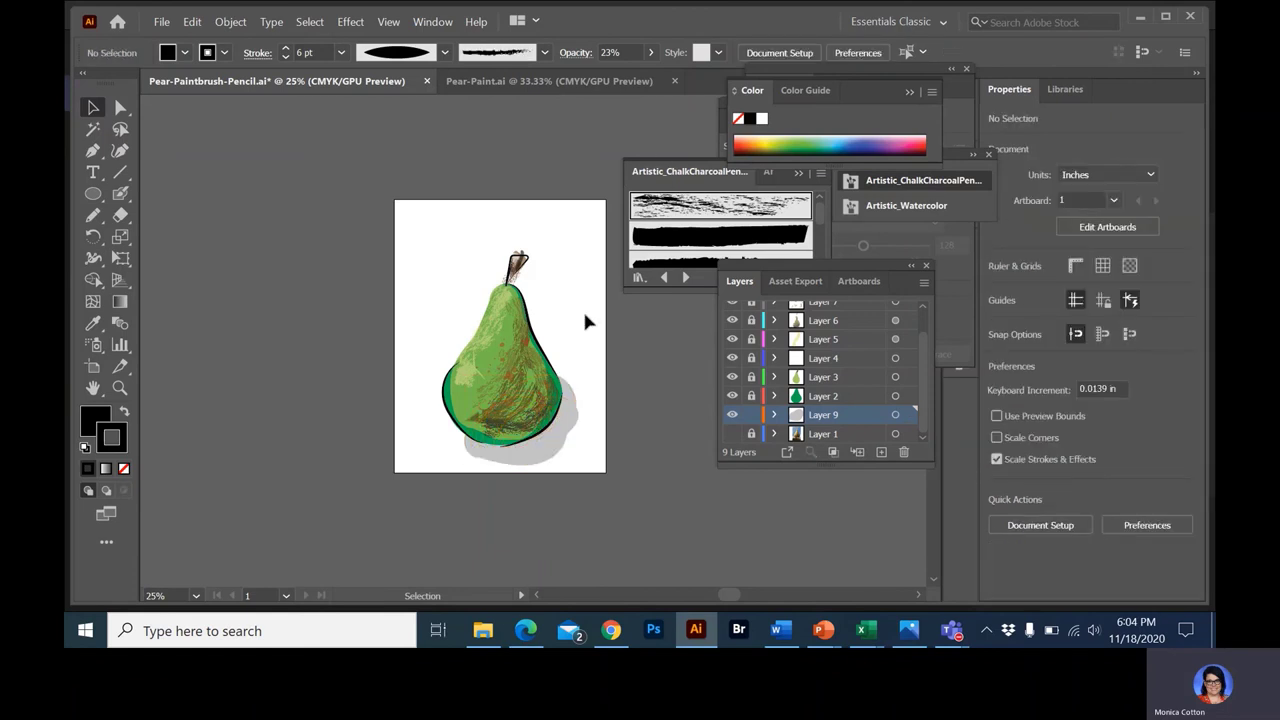
Add a layer above Layer 8 and draw a white Pencil highlight about 1.5 in wide and 3.3 in tall along the pear's upper-left edge
{"action": "key", "text": "ctrl+equal"}
{"action": "key", "text": "ctrl+equal"}
{"action": "key", "text": "n"}
{"action": "scroll", "coordinate": [835, 311], "scroll_direction": "up", "scroll_amount": 1}
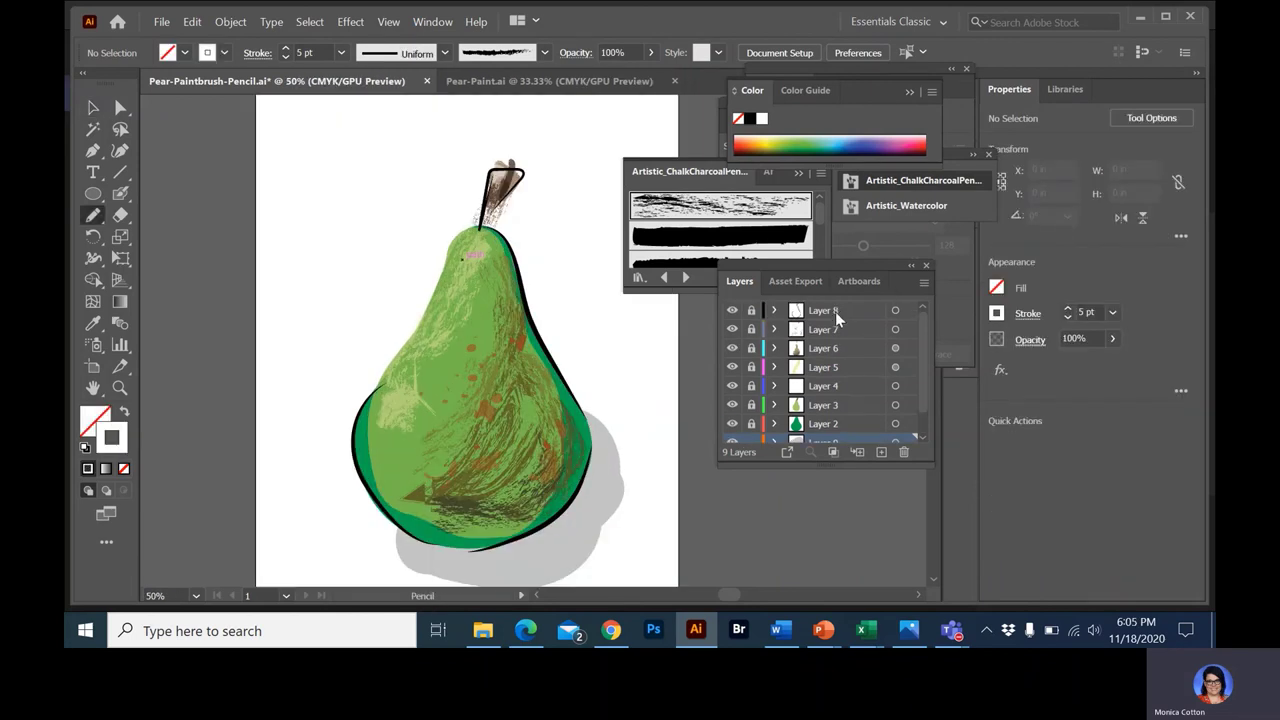
{"action": "left_click", "coordinate": [834, 313]}
{"action": "left_click", "coordinate": [882, 452]}
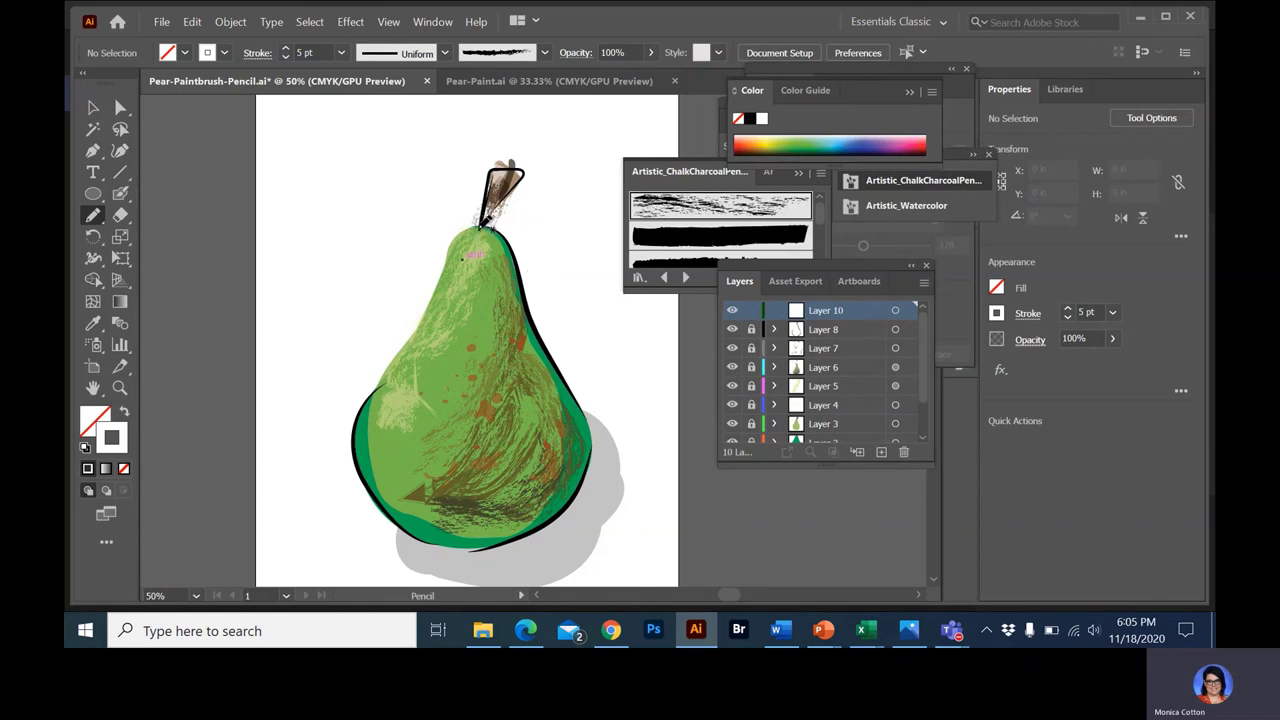
{"action": "left_click_drag", "start_coordinate": [470, 230], "coordinate": [405, 390]}
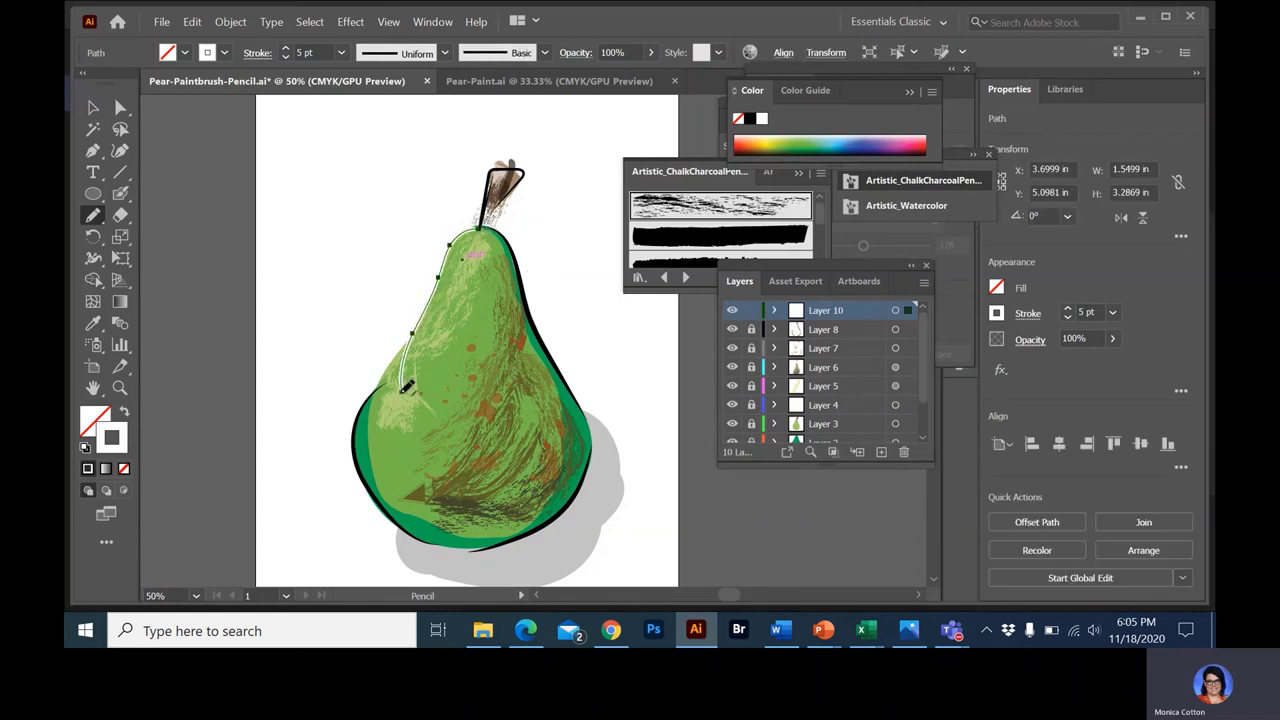
Set the white highlight's stroke to 8 pt and apply the width profile that tapers evenly at both ends
{"action": "left_click", "coordinate": [285, 56]}
{"action": "left_click", "coordinate": [285, 56]}
{"action": "left_click", "coordinate": [284, 47]}
{"action": "left_click", "coordinate": [284, 47]}
{"action": "left_click", "coordinate": [284, 47]}
{"action": "left_click", "coordinate": [284, 47]}
{"action": "left_click", "coordinate": [284, 47]}
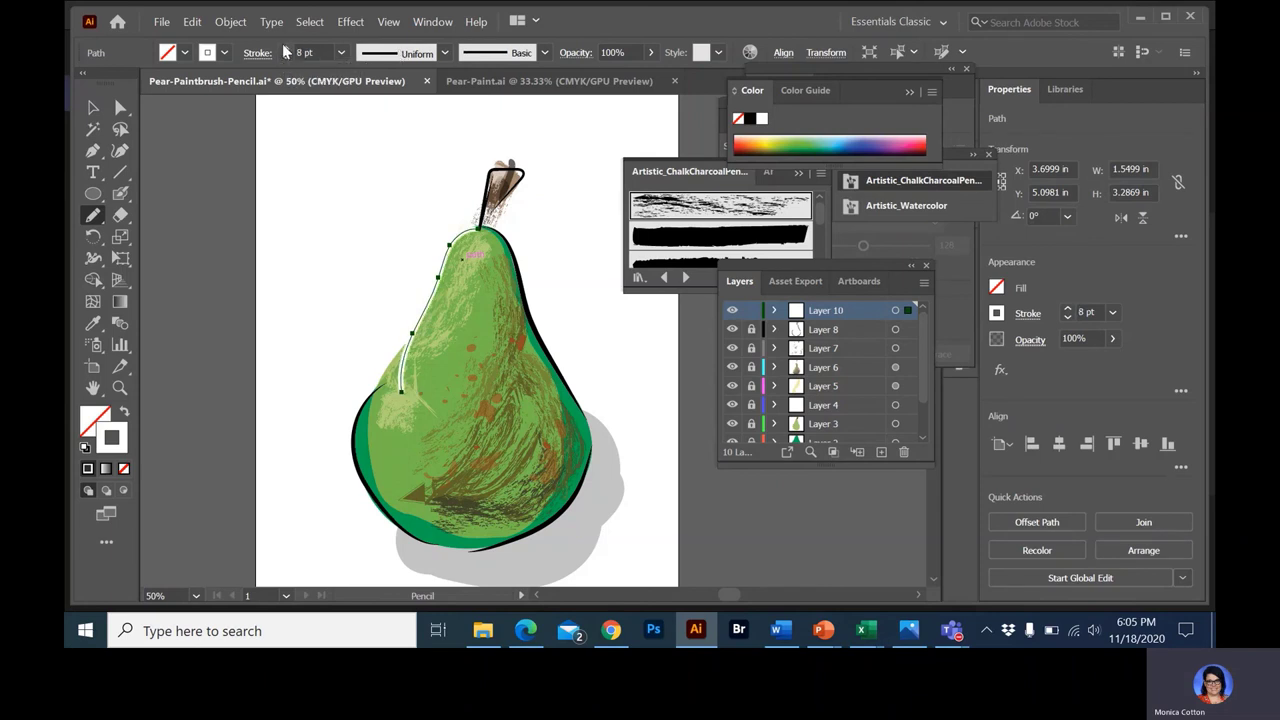
{"action": "left_click", "coordinate": [445, 52]}
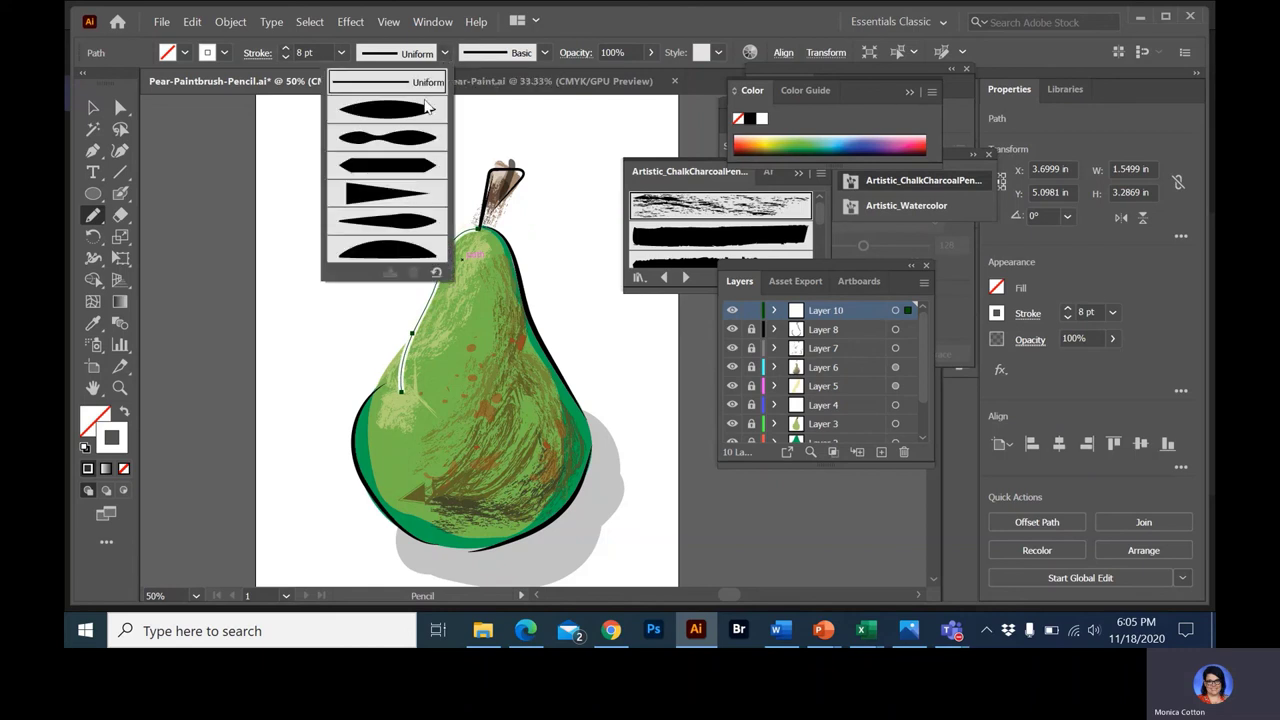
{"action": "left_click", "coordinate": [426, 100]}
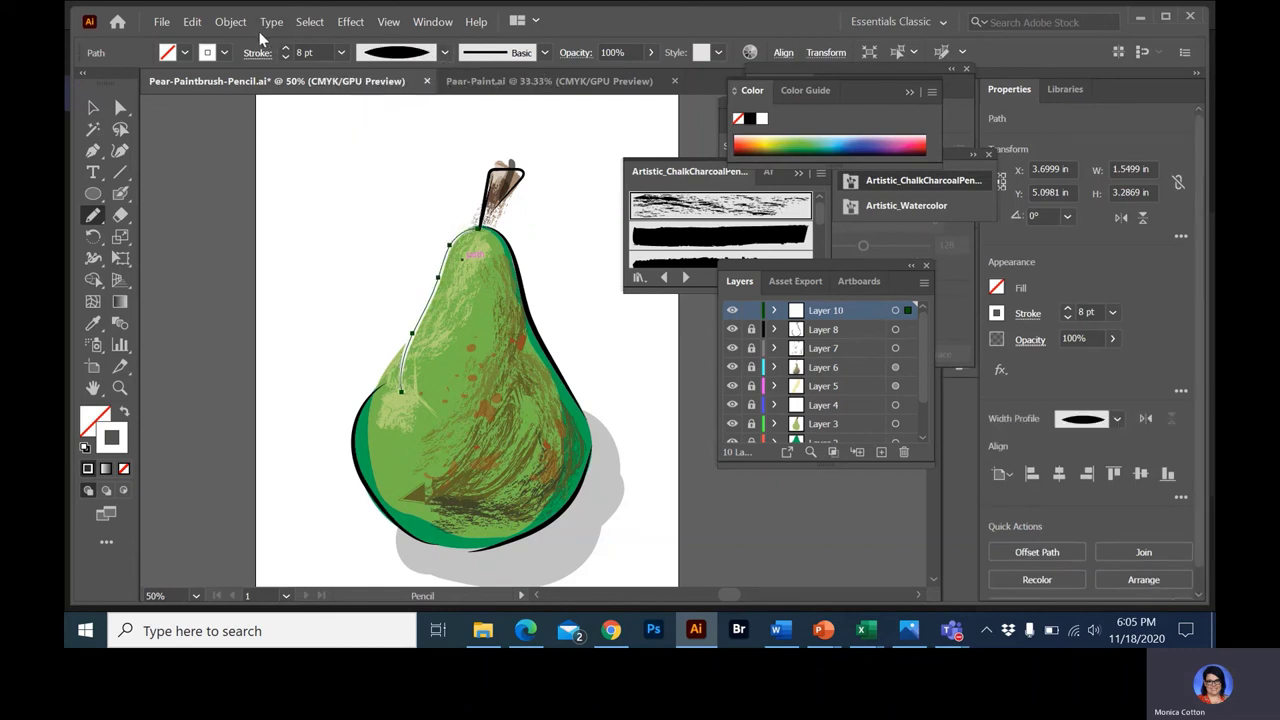
{"action": "key", "text": "v"}
{"action": "left_click", "coordinate": [266, 166]}
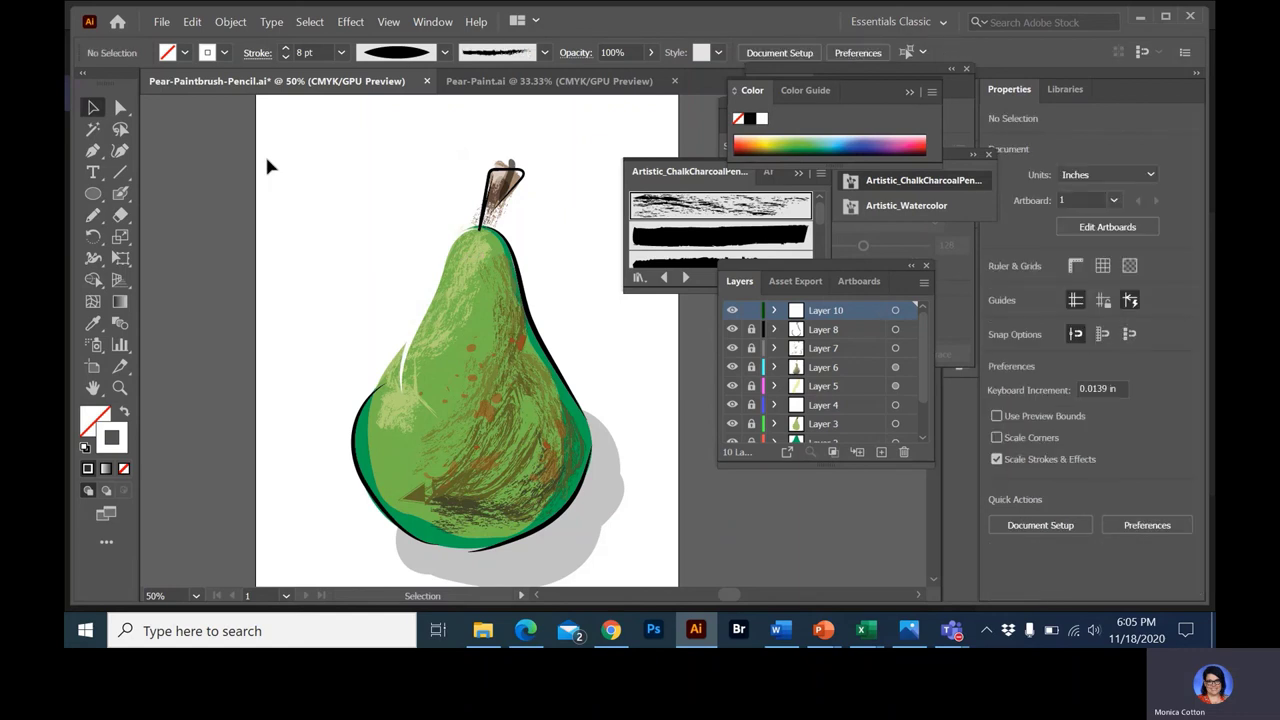
Select the white highlight stroke and open its opacity setting
{"action": "left_click", "coordinate": [410, 348]}
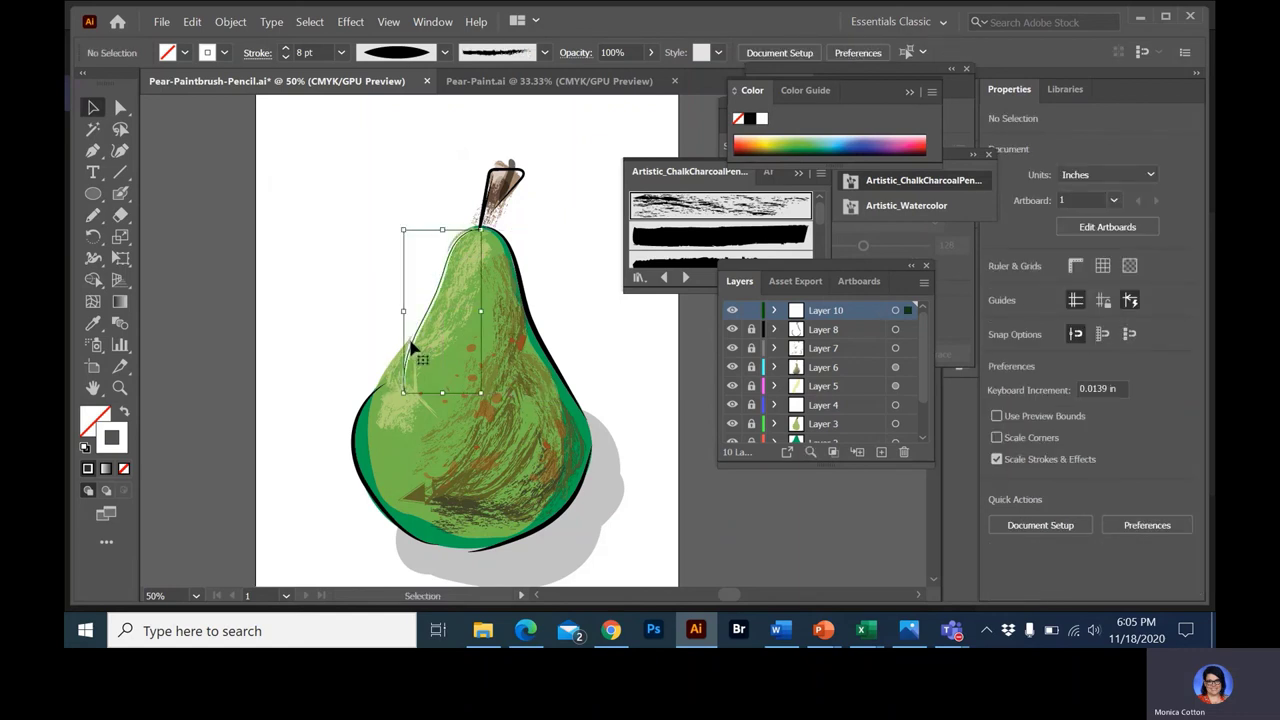
{"action": "left_click", "coordinate": [650, 52]}
{"action": "left_click", "coordinate": [567, 122]}
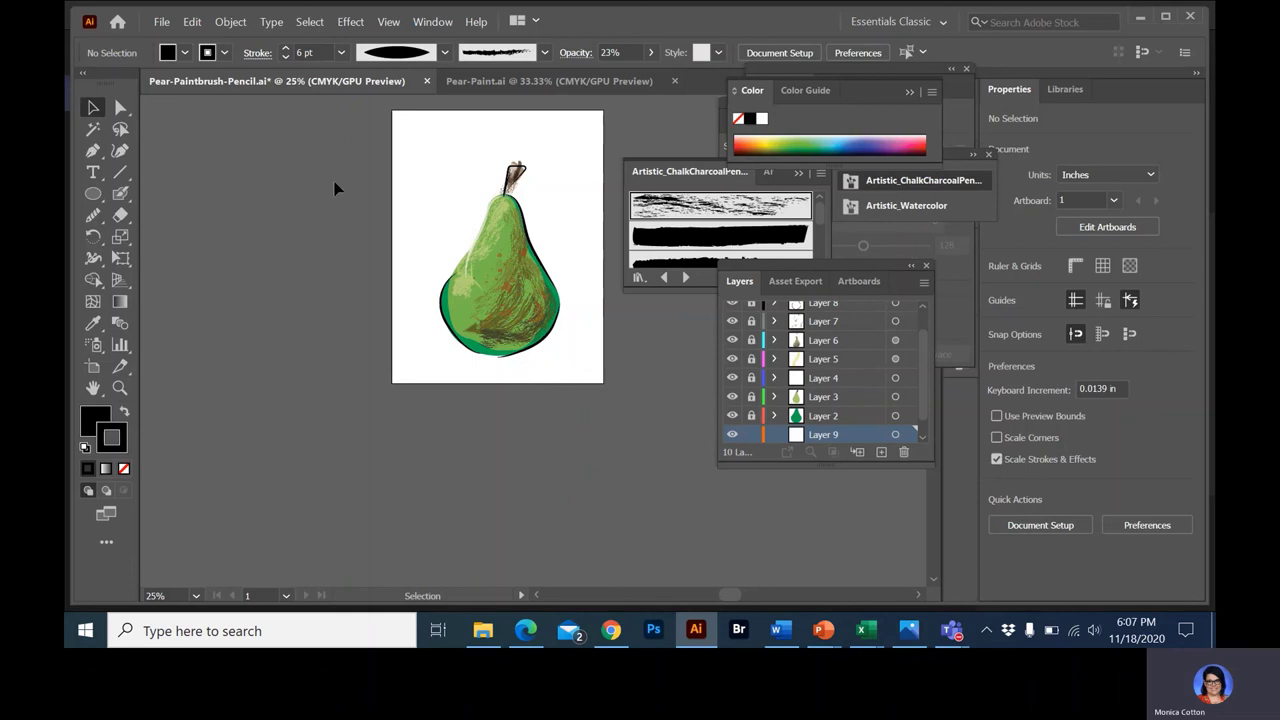
Draw a black ellipse on Layer 9 behind the pear's lower-right base and enlarge it to about 4.76 in wide and 3.29 in tall
{"action": "left_click", "coordinate": [92, 192]}
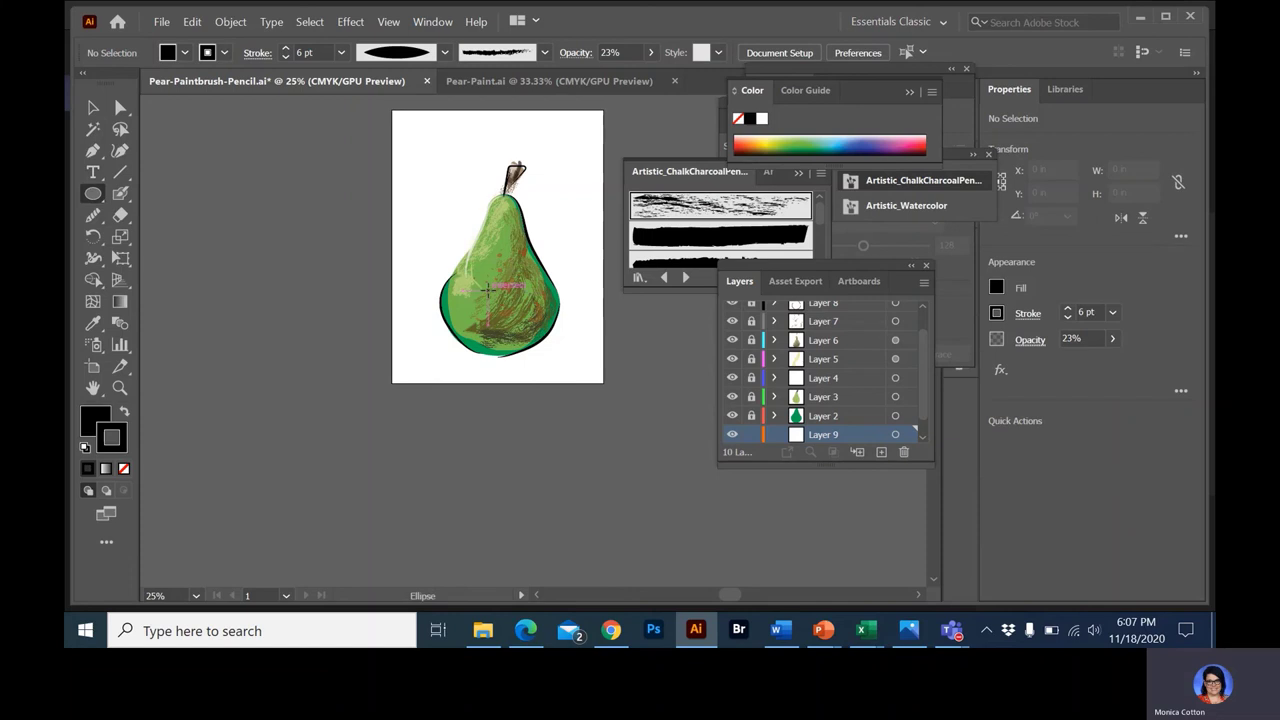
{"action": "mouse_move", "coordinate": [487, 288]}
{"action": "left_mouse_down"}
{"action": "mouse_move", "coordinate": [574, 326]}
{"action": "mouse_move", "coordinate": [583, 358]}
{"action": "left_mouse_up"}
{"action": "left_click_drag", "start_coordinate": [487, 357], "coordinate": [474, 372]}
{"action": "right_click", "coordinate": [474, 374]}
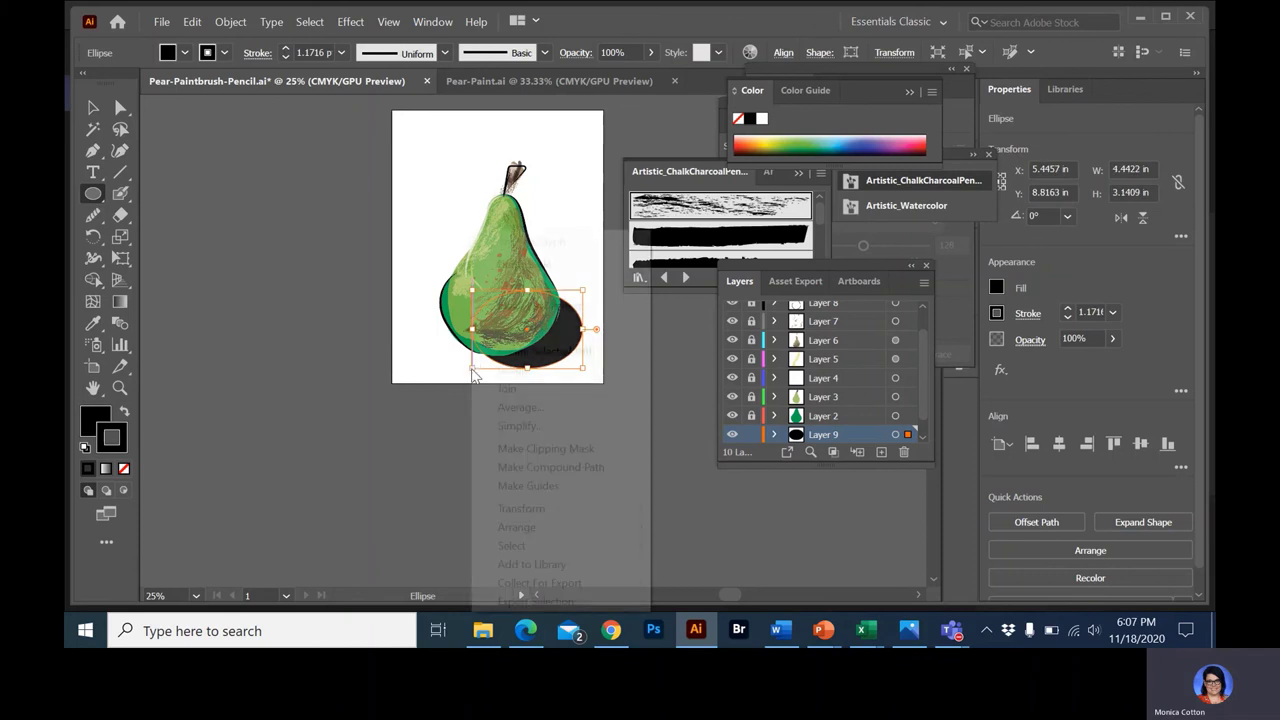
{"action": "left_click", "coordinate": [432, 371]}
{"action": "left_click", "coordinate": [432, 371]}
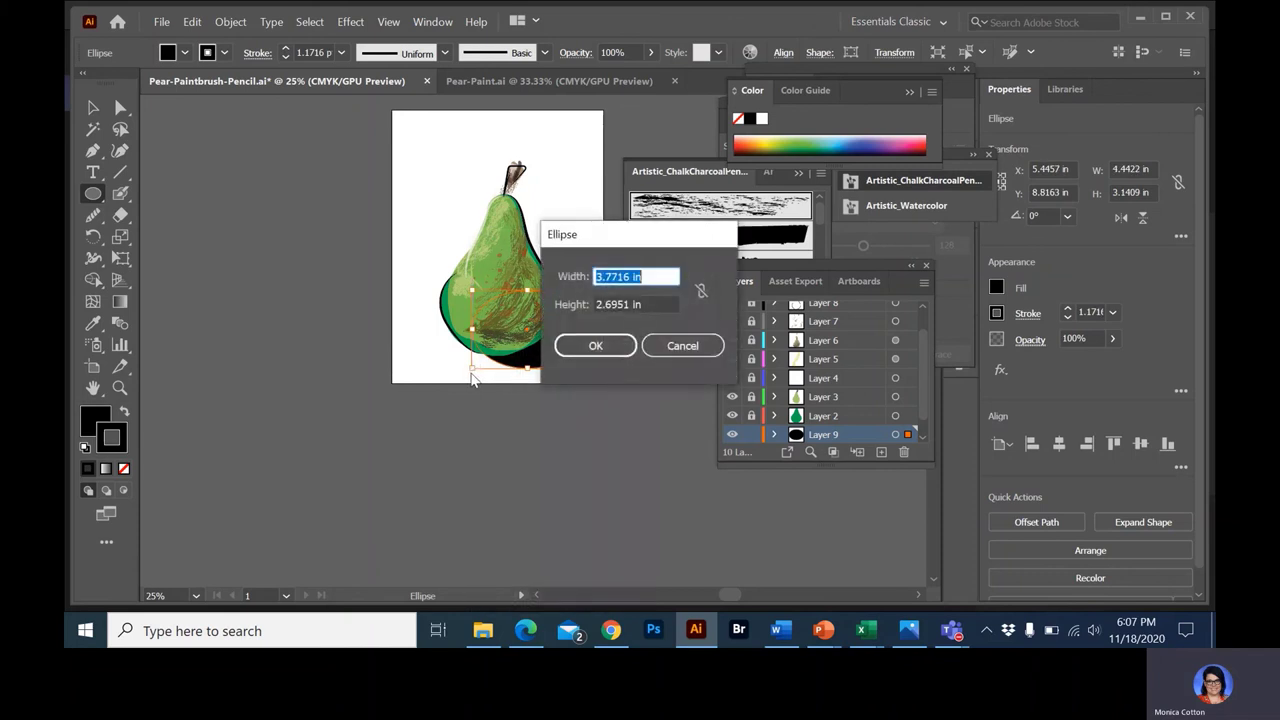
{"action": "left_click", "coordinate": [680, 343]}
{"action": "mouse_move", "coordinate": [471, 368]}
{"action": "left_mouse_down"}
{"action": "mouse_move", "coordinate": [452, 378]}
{"action": "mouse_move", "coordinate": [463, 372]}
{"action": "left_mouse_up"}
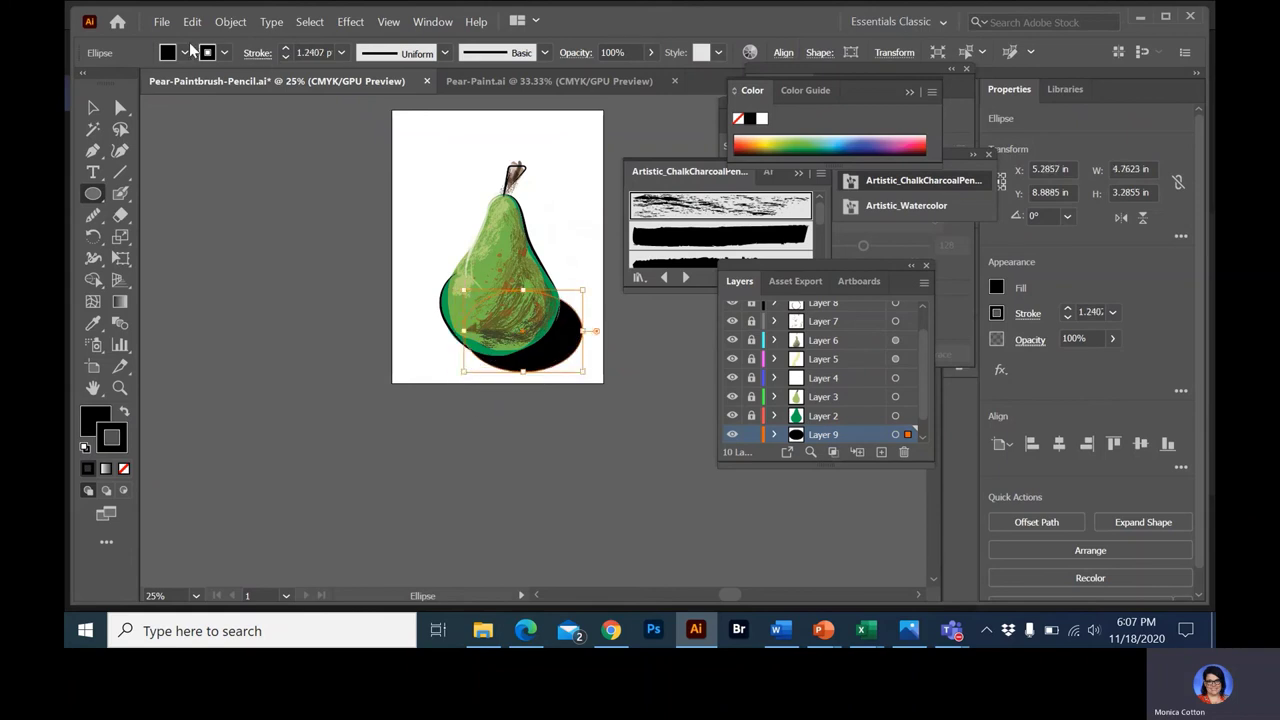
Apply the evenly tapered width profile to the shadow ellipse's outline and fill the ellipse with a medium grey swatch
{"action": "left_click", "coordinate": [445, 55]}
{"action": "left_click", "coordinate": [417, 110]}
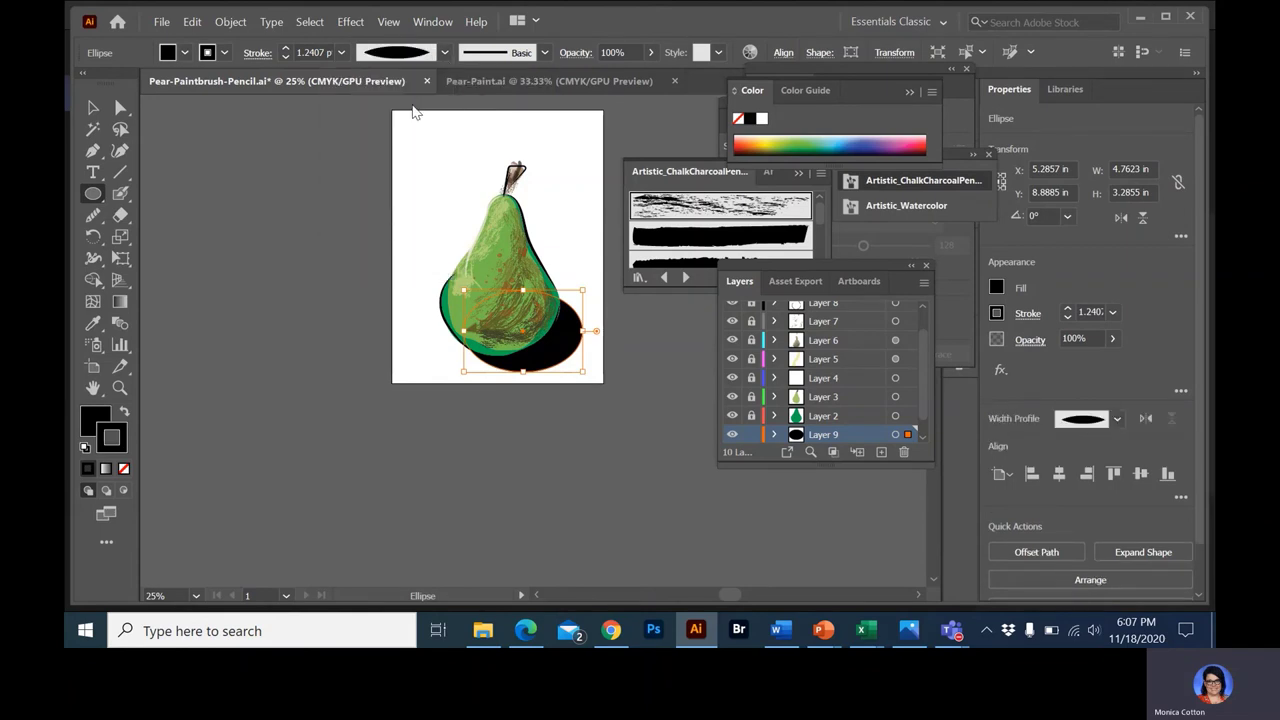
{"action": "left_click", "coordinate": [186, 54]}
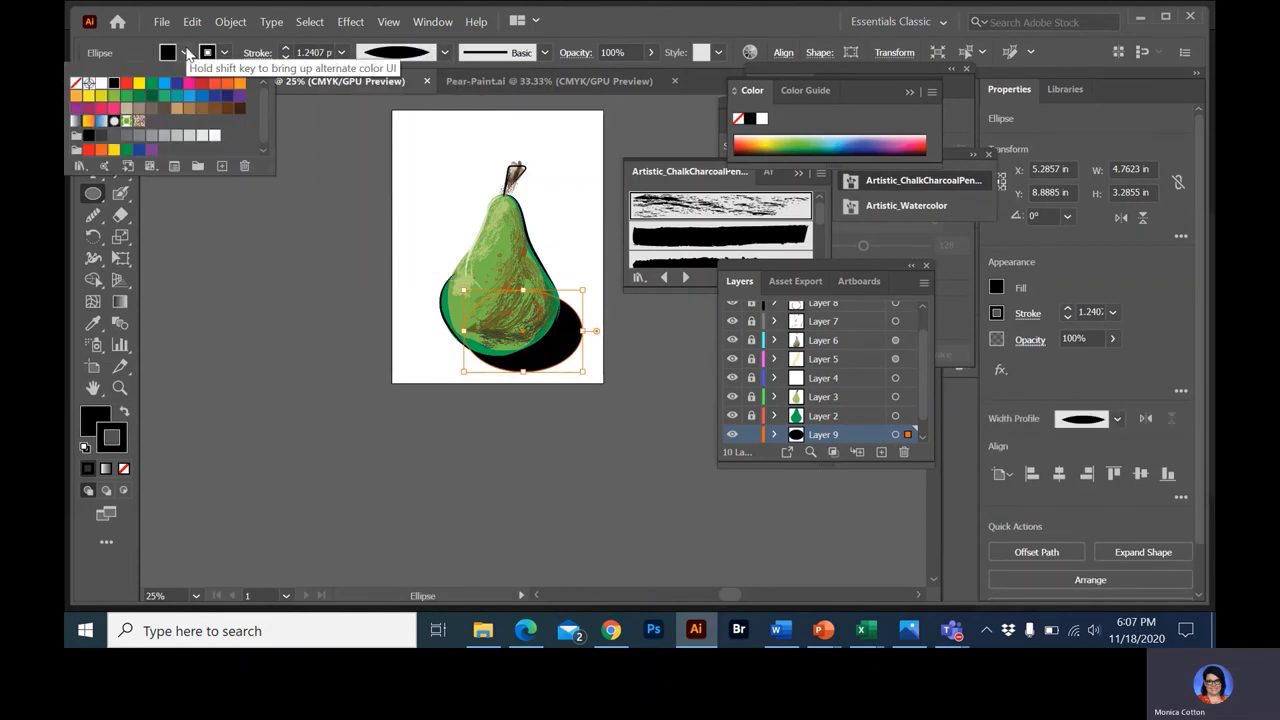
{"action": "left_click", "coordinate": [186, 54]}
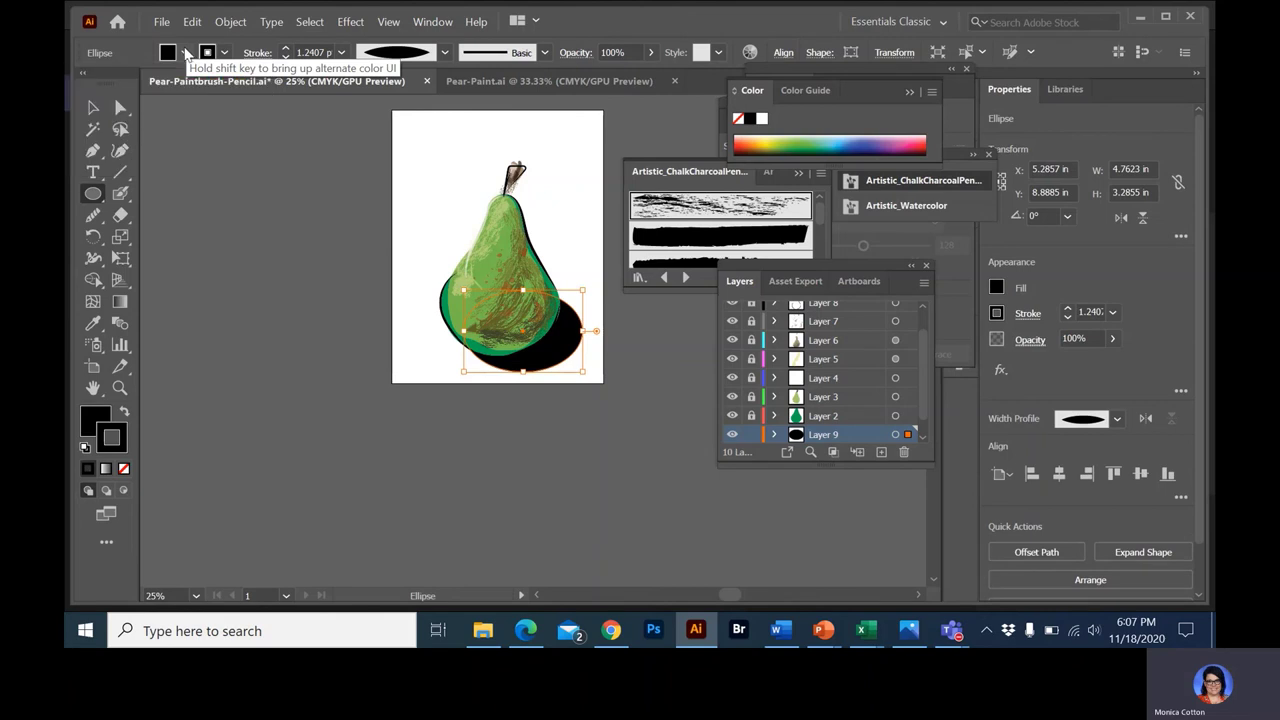
{"action": "left_click", "coordinate": [186, 54]}
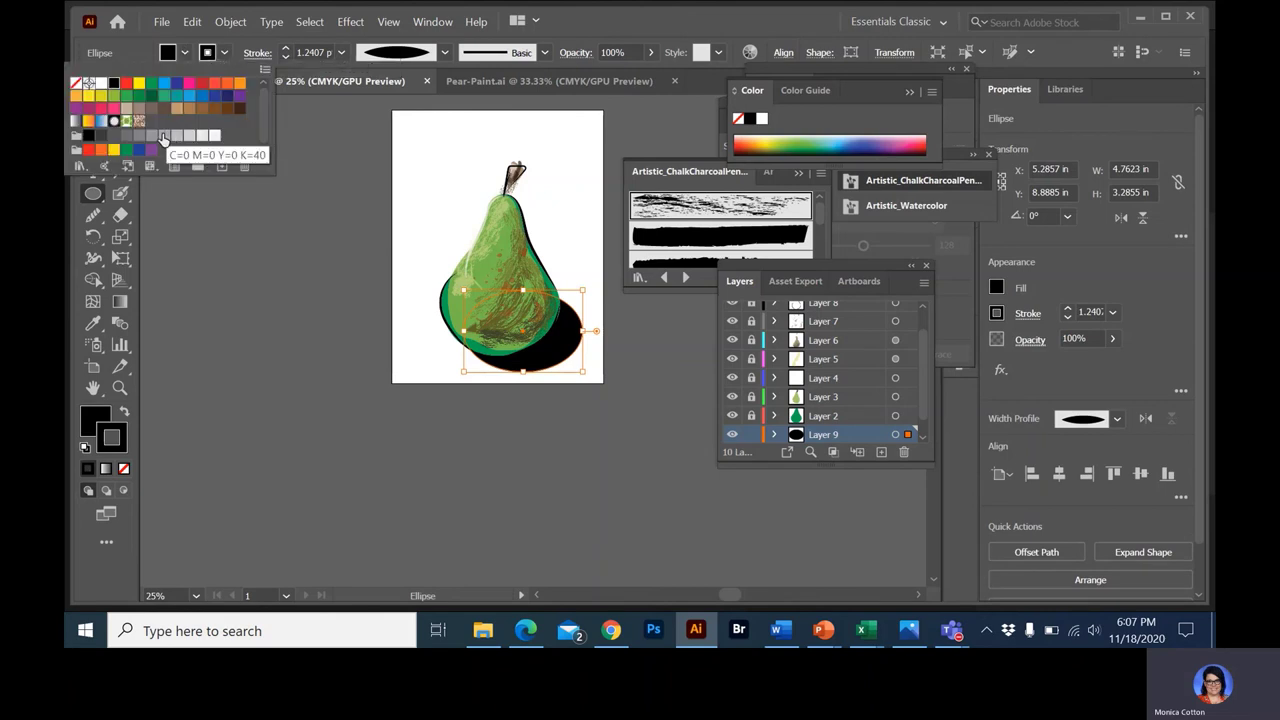
{"action": "left_click", "coordinate": [153, 137]}
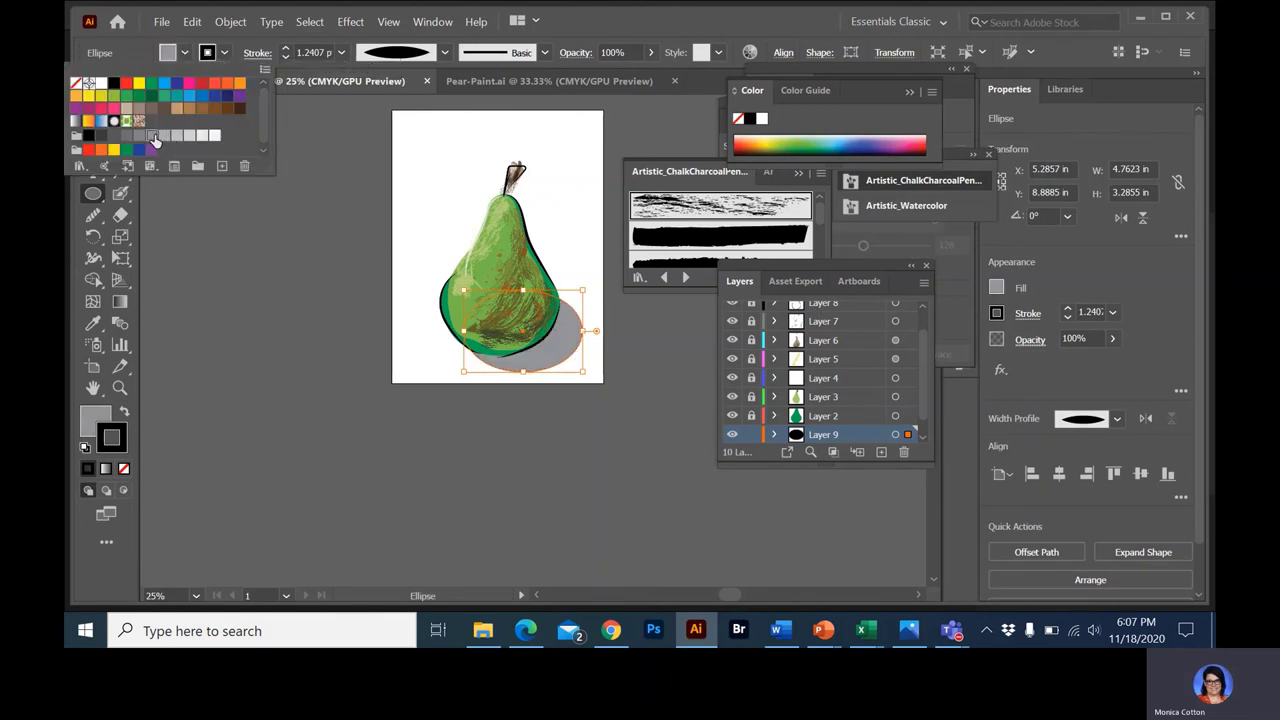
{"action": "left_click", "coordinate": [316, 190]}
{"action": "left_click", "coordinate": [91, 108]}
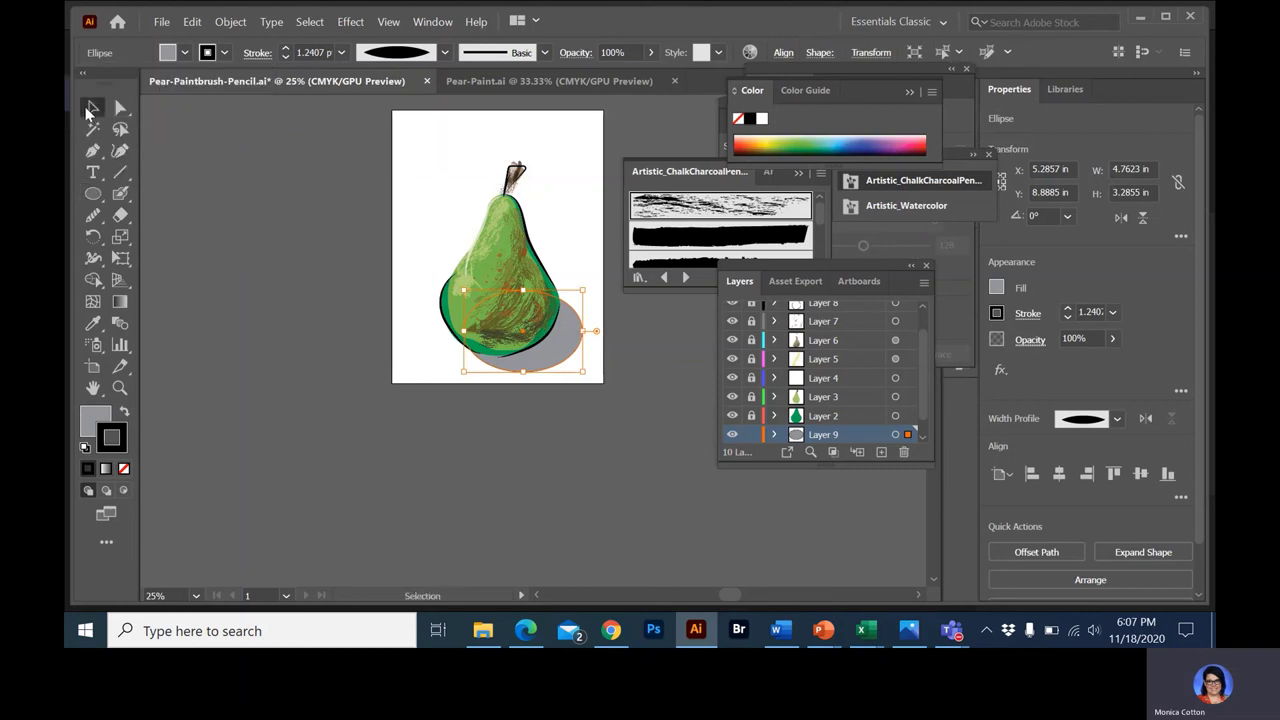
{"action": "left_click", "coordinate": [229, 192]}
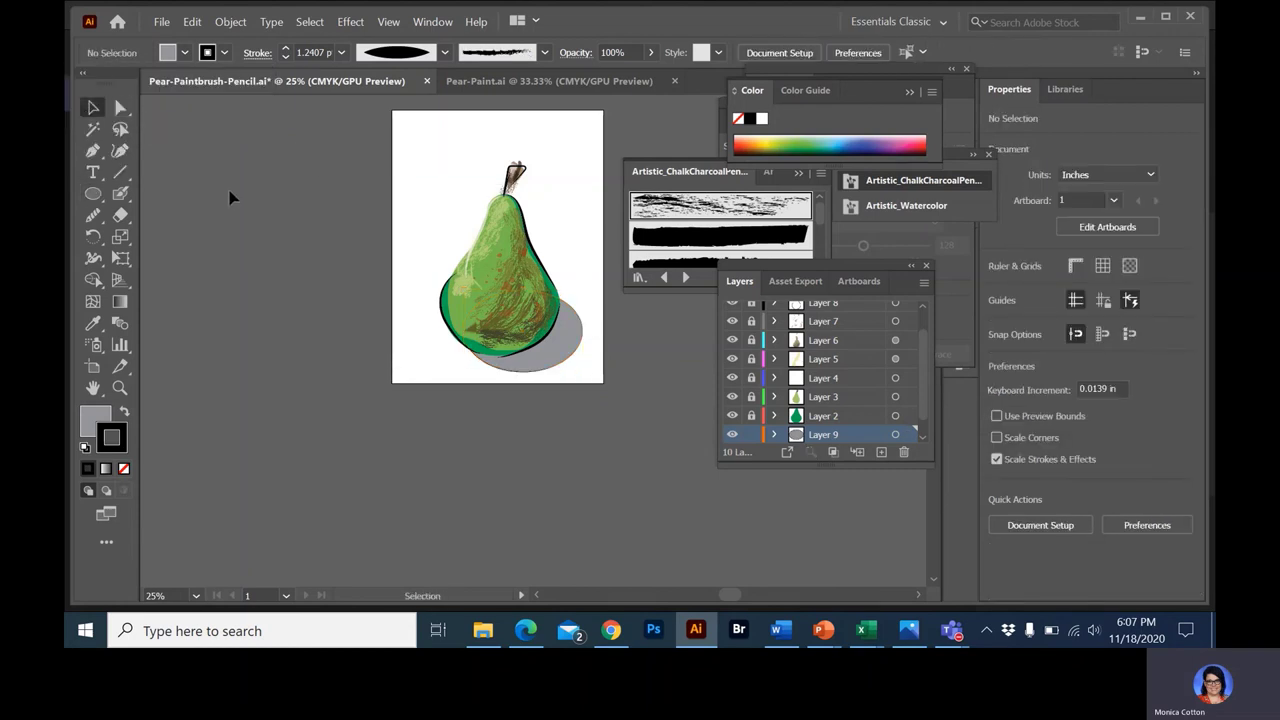
Set the shadow ellipse's stroke weight to 5 pt
{"action": "key", "text": "ctrl+equal"}
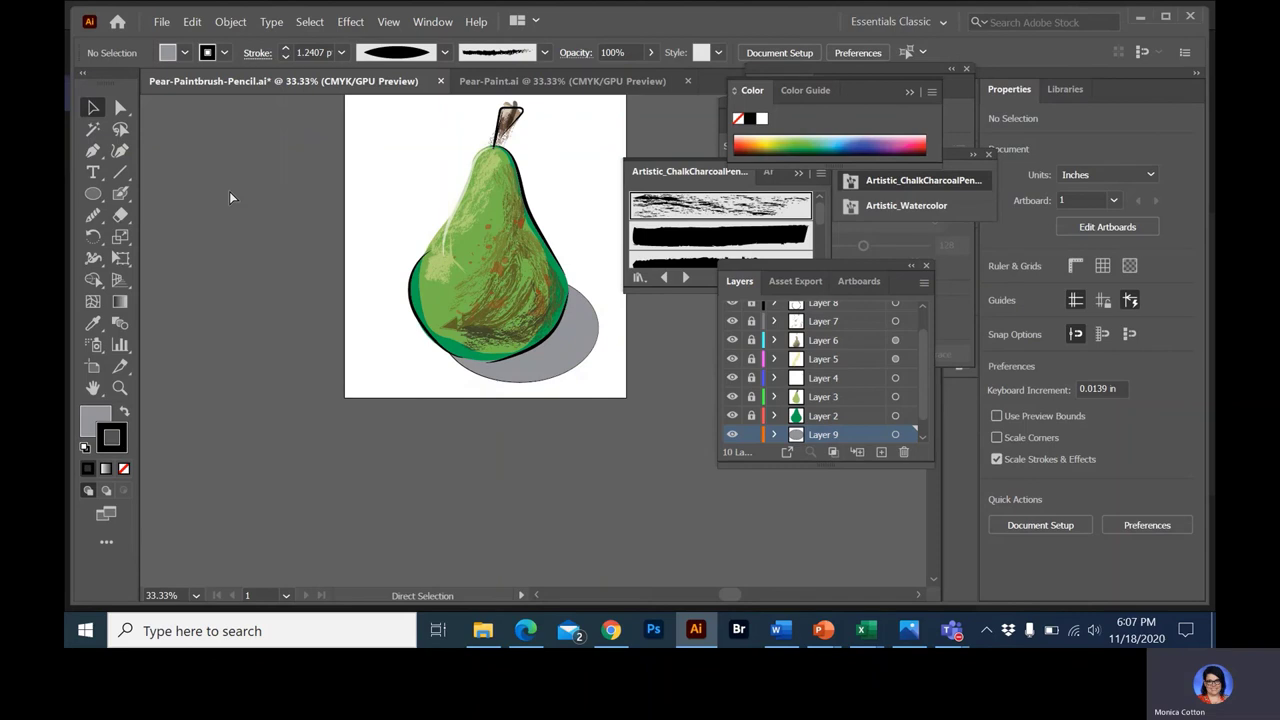
{"action": "key", "text": "ctrl+plus"}
{"action": "left_click", "coordinate": [541, 381]}
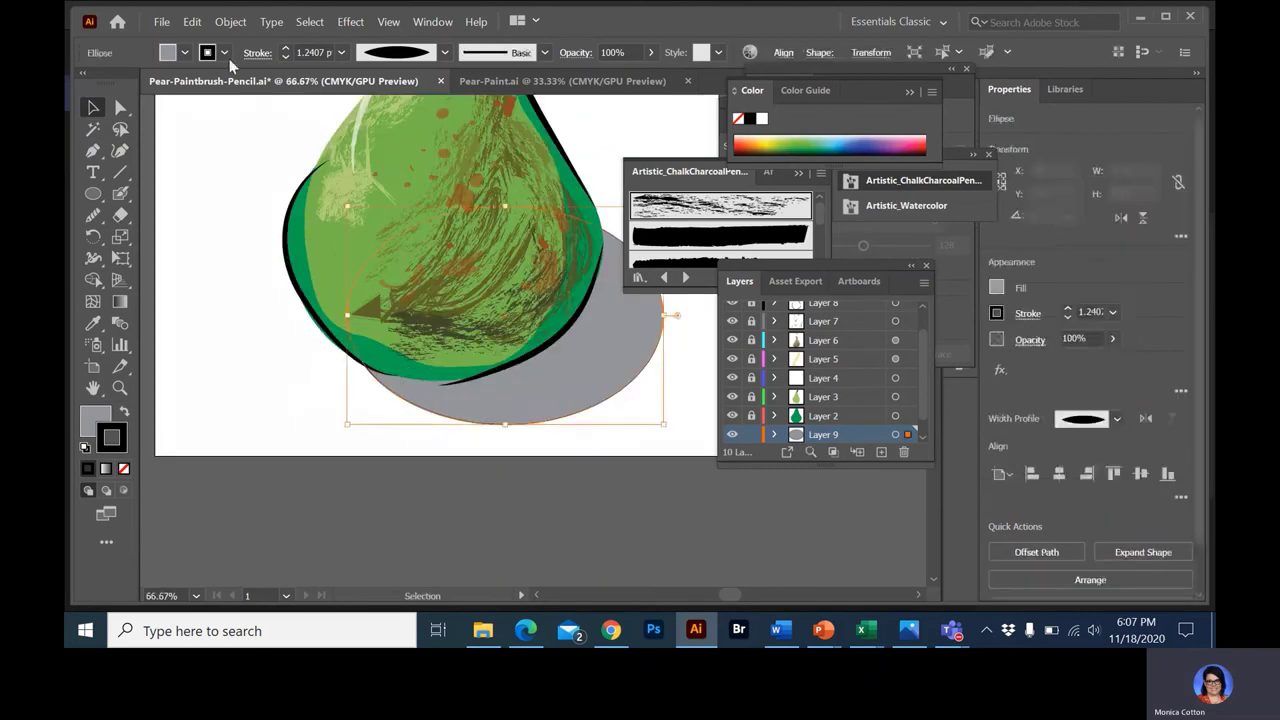
{"action": "left_click", "coordinate": [286, 48]}
{"action": "left_click", "coordinate": [286, 48]}
{"action": "left_click", "coordinate": [286, 48]}
{"action": "left_click", "coordinate": [286, 48]}
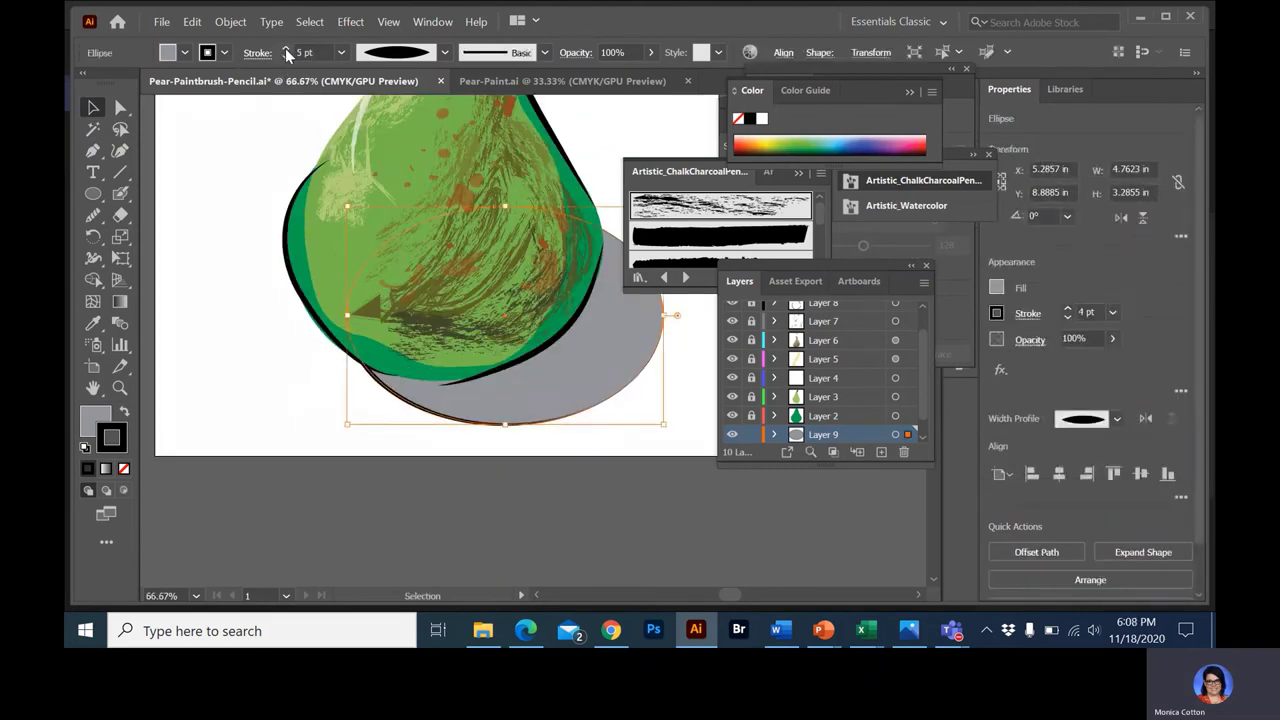
Set the shadow ellipse's stroke weight to 6 pt and move the ellipse slightly left beneath the pear, to about X 4.95 in
{"action": "left_click", "coordinate": [286, 48]}
{"action": "left_click", "coordinate": [197, 335]}
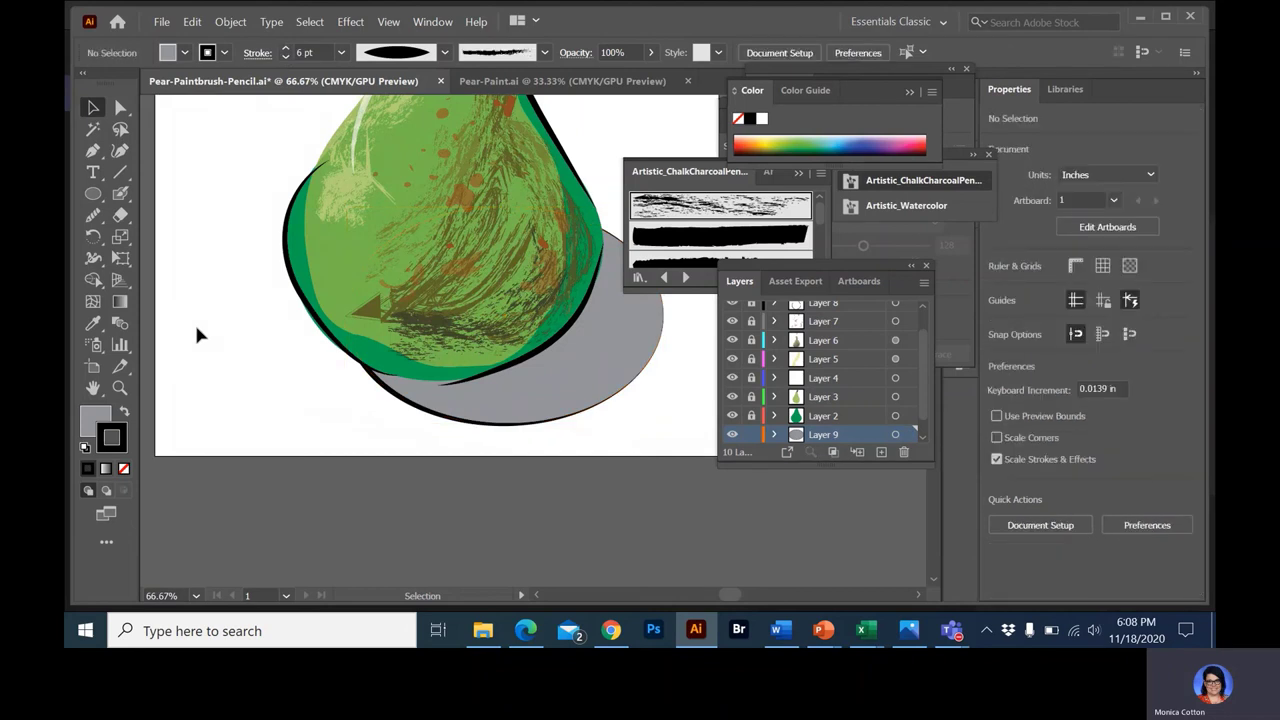
{"action": "key", "text": "a"}
{"action": "key", "text": "ctrl+minus"}
{"action": "key", "text": "ctrl+minus"}
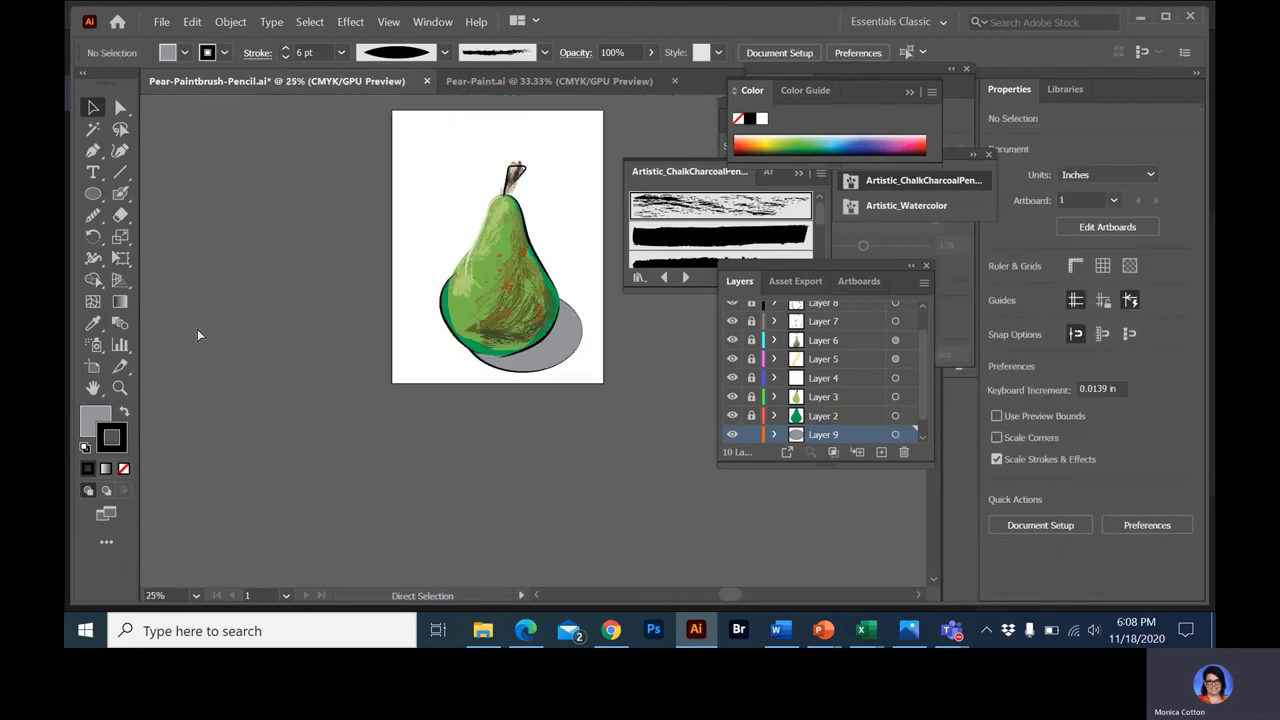
{"action": "left_click_drag", "start_coordinate": [534, 360], "coordinate": [528, 364]}
{"action": "left_click", "coordinate": [393, 342]}
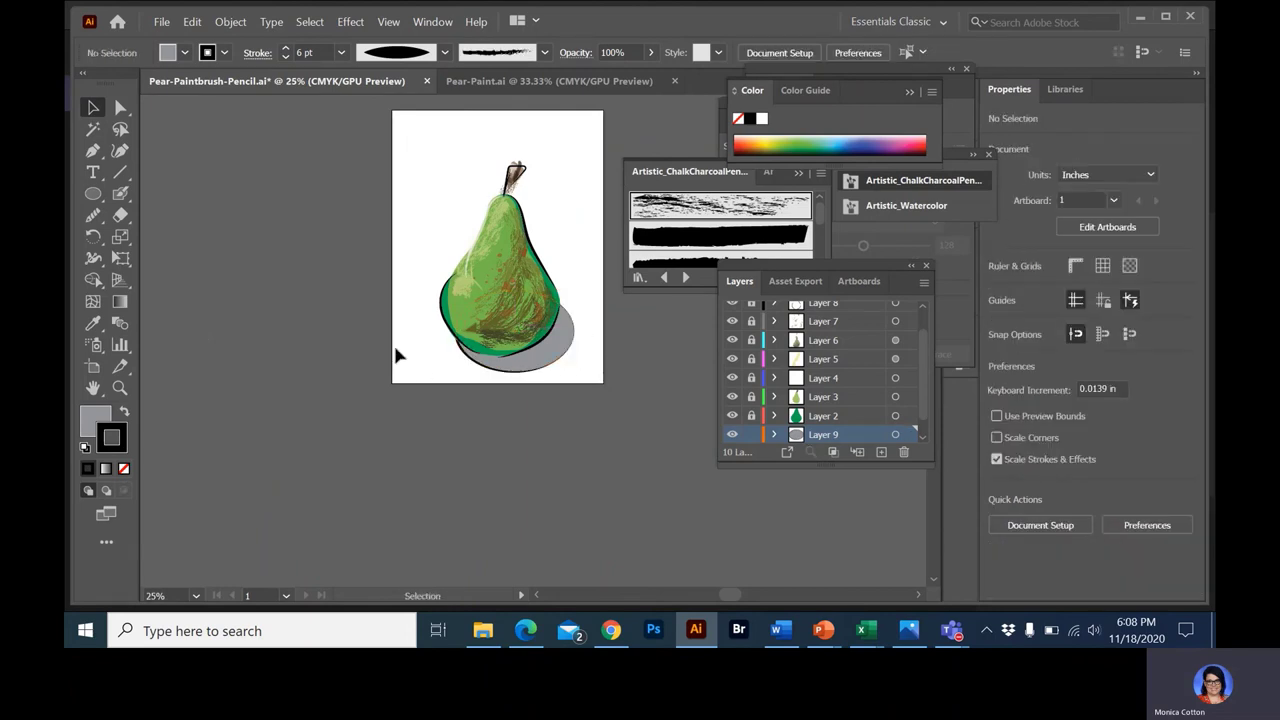
Lower the shadow ellipse's opacity to 30%
{"action": "left_click", "coordinate": [531, 371]}
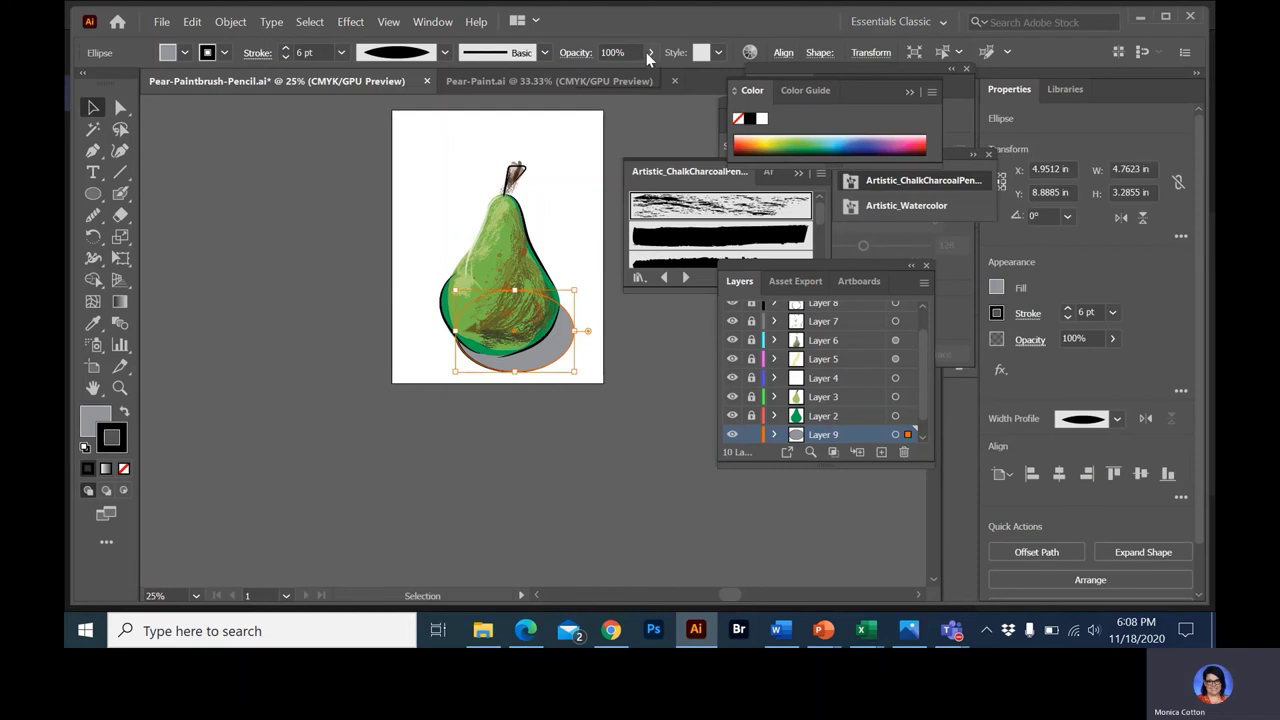
{"action": "left_click_drag", "start_coordinate": [647, 74], "coordinate": [599, 74]}
{"action": "left_click", "coordinate": [360, 167]}
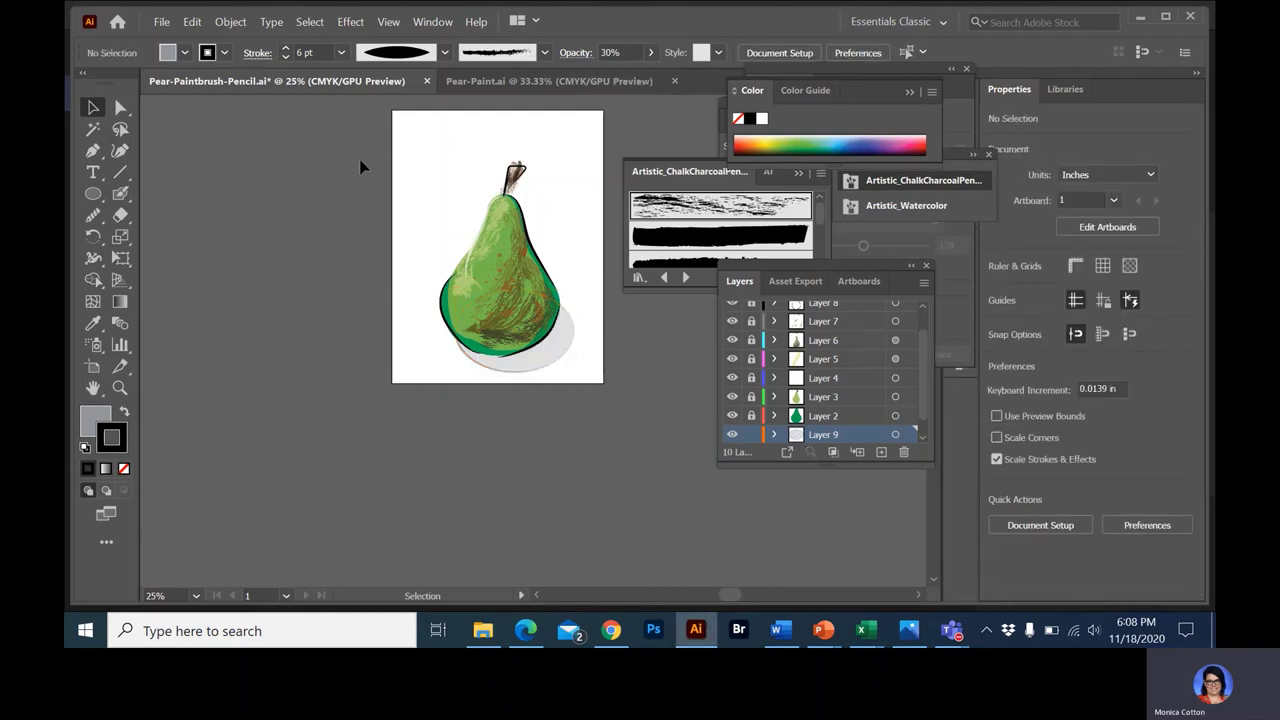
Move the shadow ellipse right and slightly up behind the pear's base, to about X 5.22 in and Y 8.81 in
{"action": "key", "text": "ctrl+plus"}
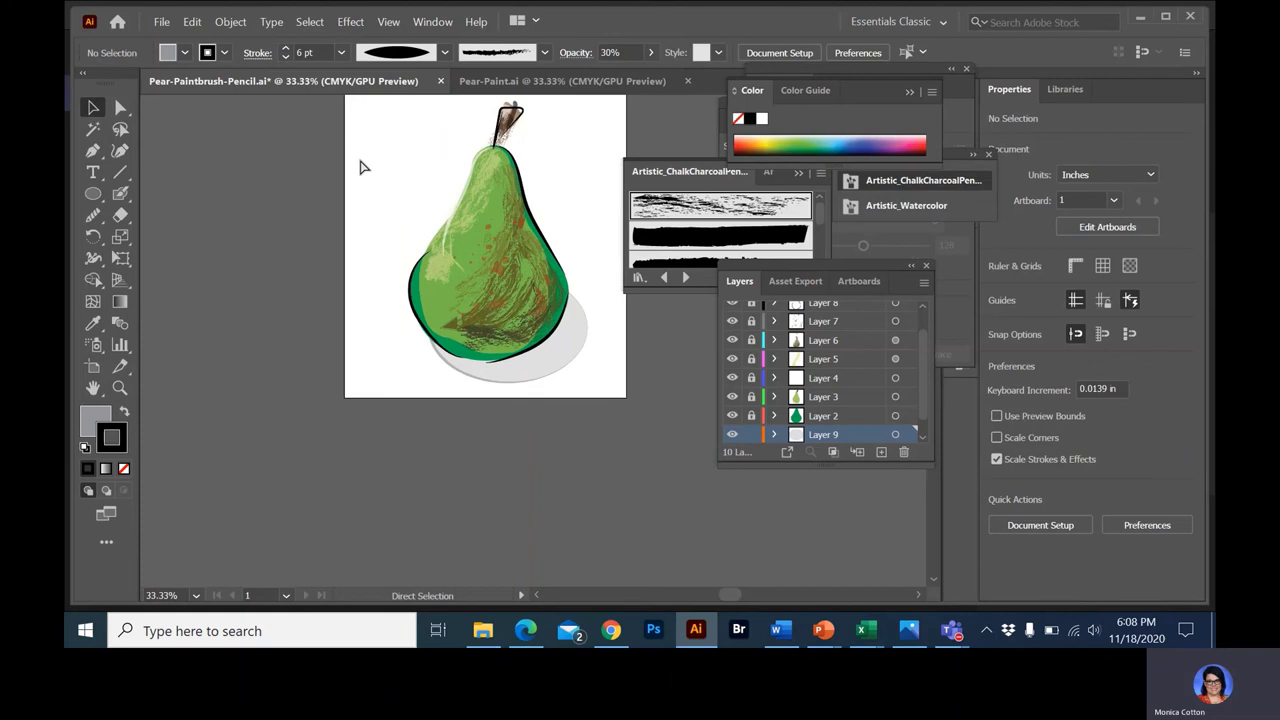
{"action": "key", "text": "ctrl+plus"}
{"action": "key", "text": "ctrl+plus"}
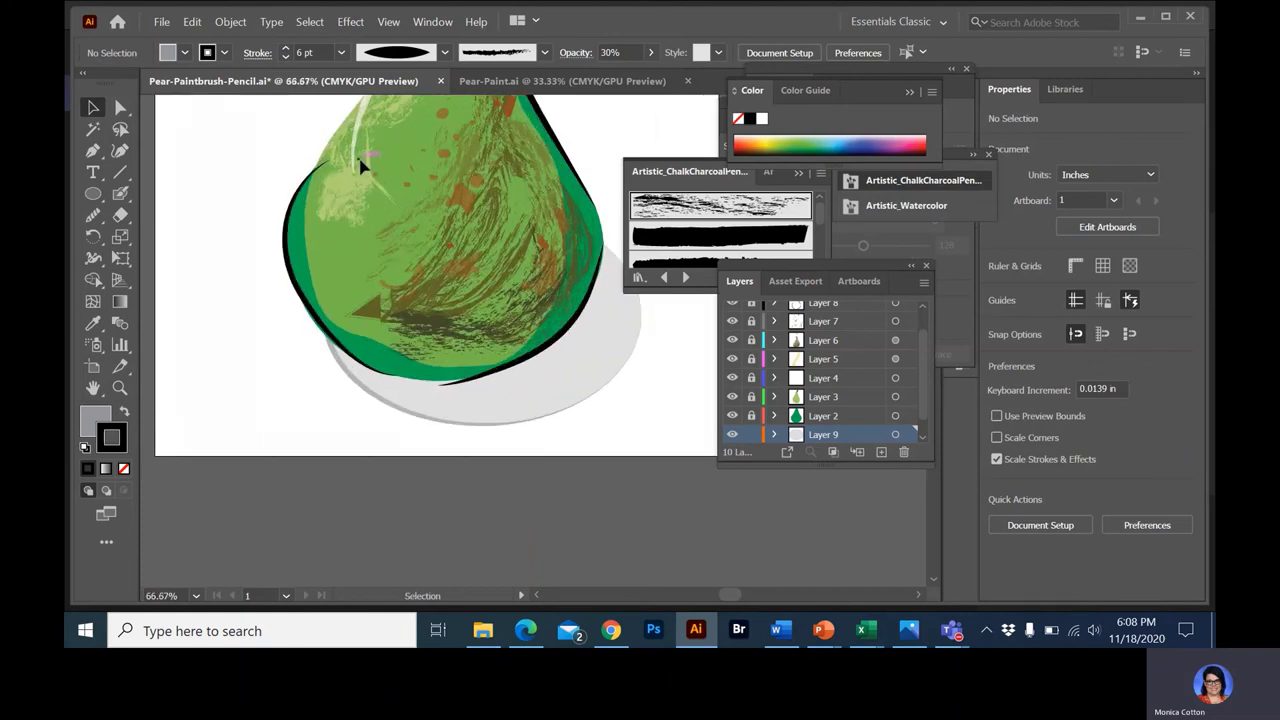
{"action": "left_click", "coordinate": [638, 336]}
{"action": "left_click", "coordinate": [296, 423]}
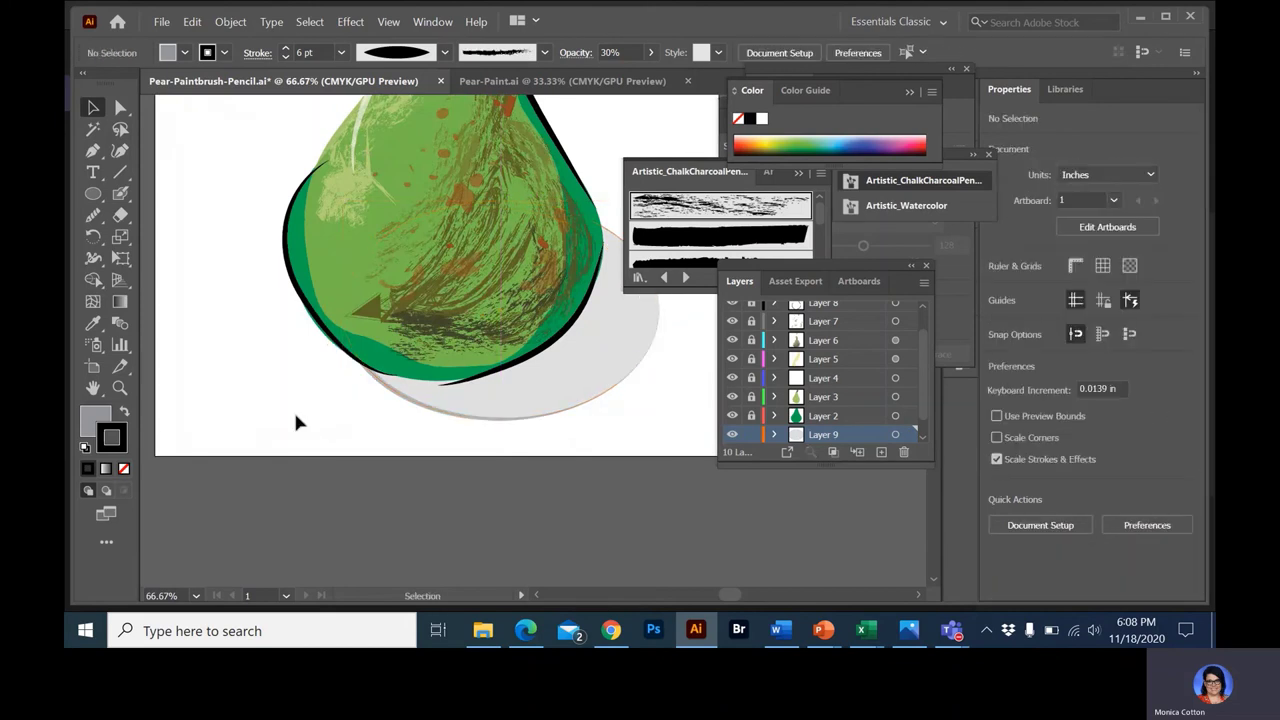
Review the width profile choices for the shadow ellipse and examine its tapered outline along the pear's base
{"action": "key", "text": "ctrl+minus"}
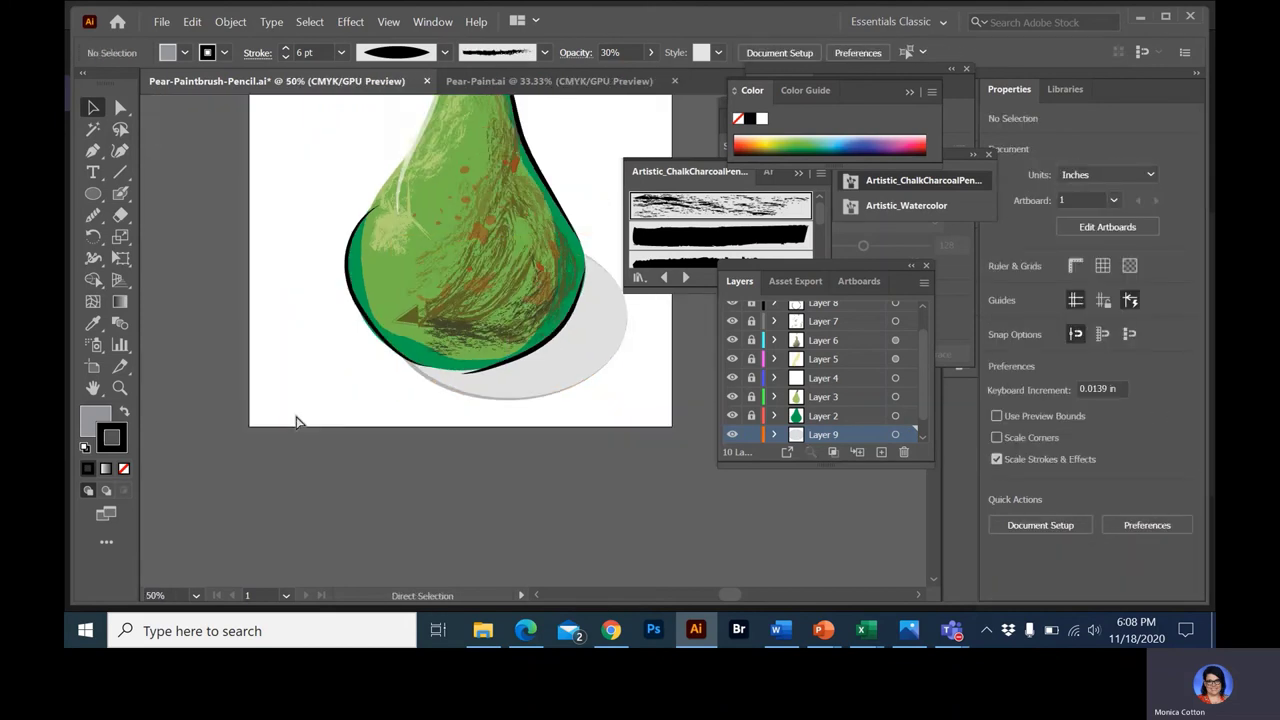
{"action": "key", "text": "ctrl+minus"}
{"action": "left_click", "coordinate": [538, 378]}
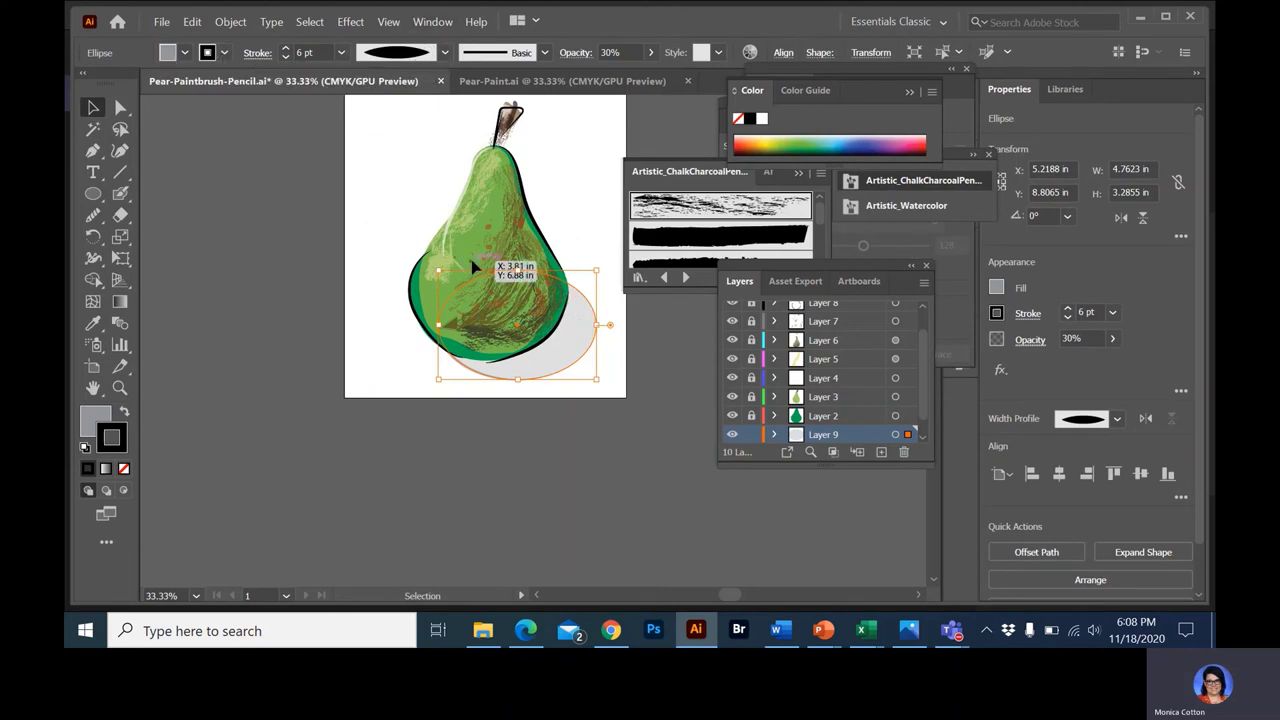
{"action": "left_click", "coordinate": [445, 51]}
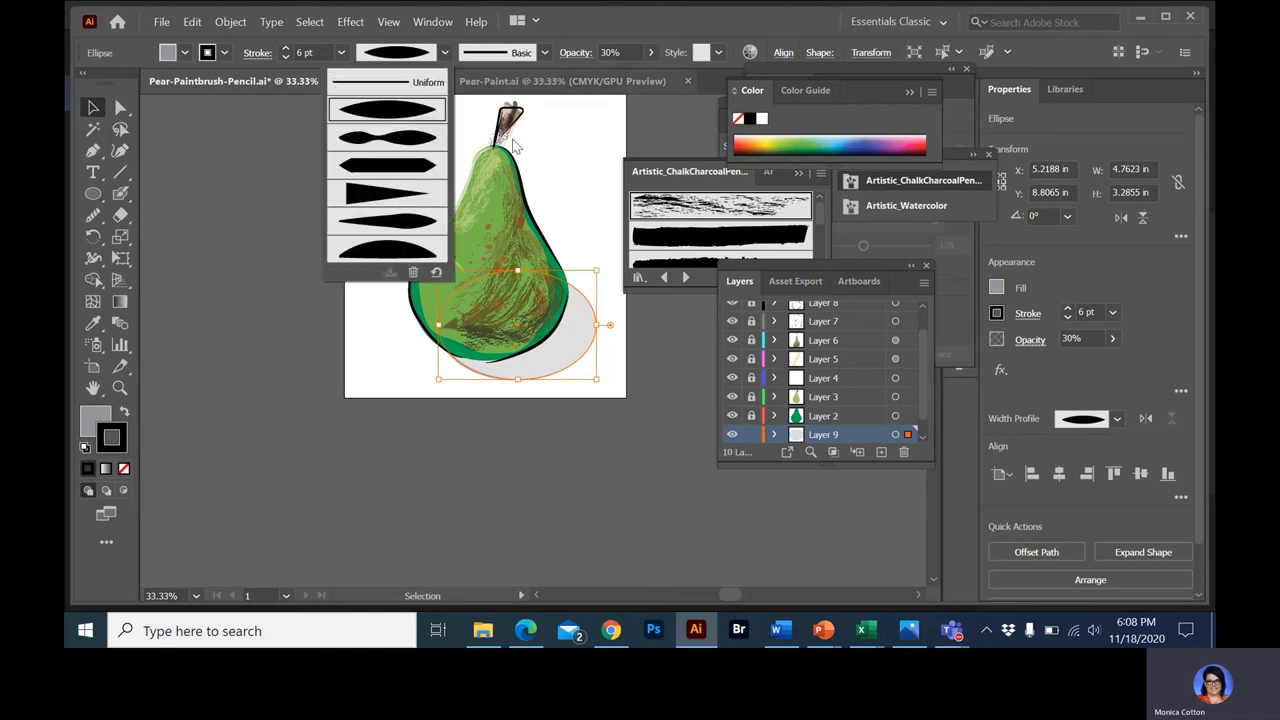
{"action": "left_click", "coordinate": [557, 177]}
{"action": "key", "text": "a"}
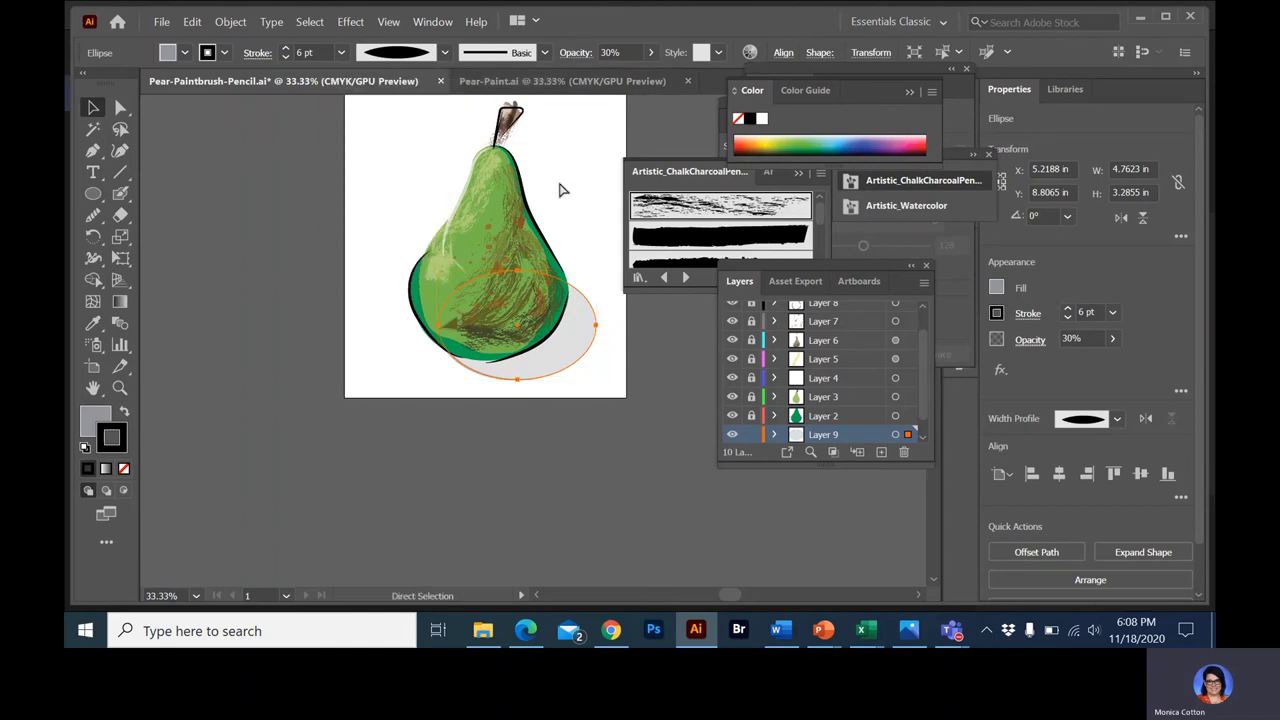
{"action": "key", "text": "ctrl+equal"}
{"action": "key", "text": "ctrl+equal"}
{"action": "key", "text": "ctrl+equal"}
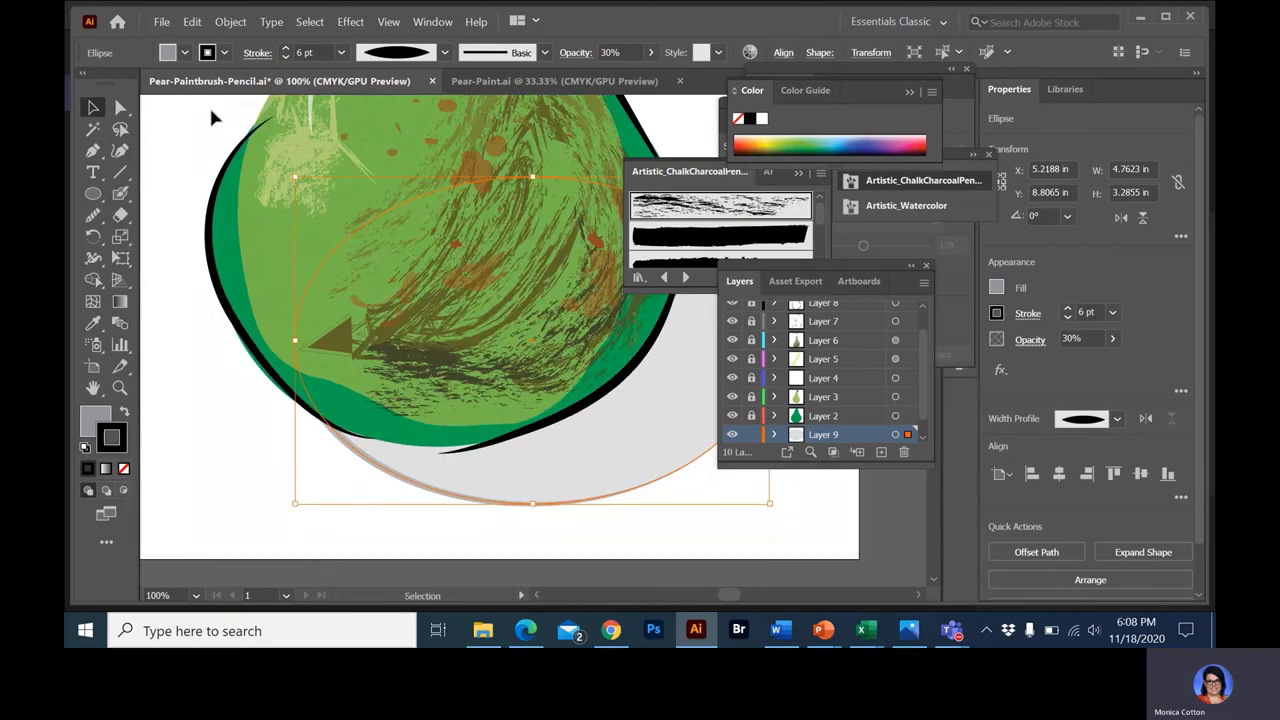
{"action": "key", "text": "v"}
{"action": "left_click", "coordinate": [209, 118]}
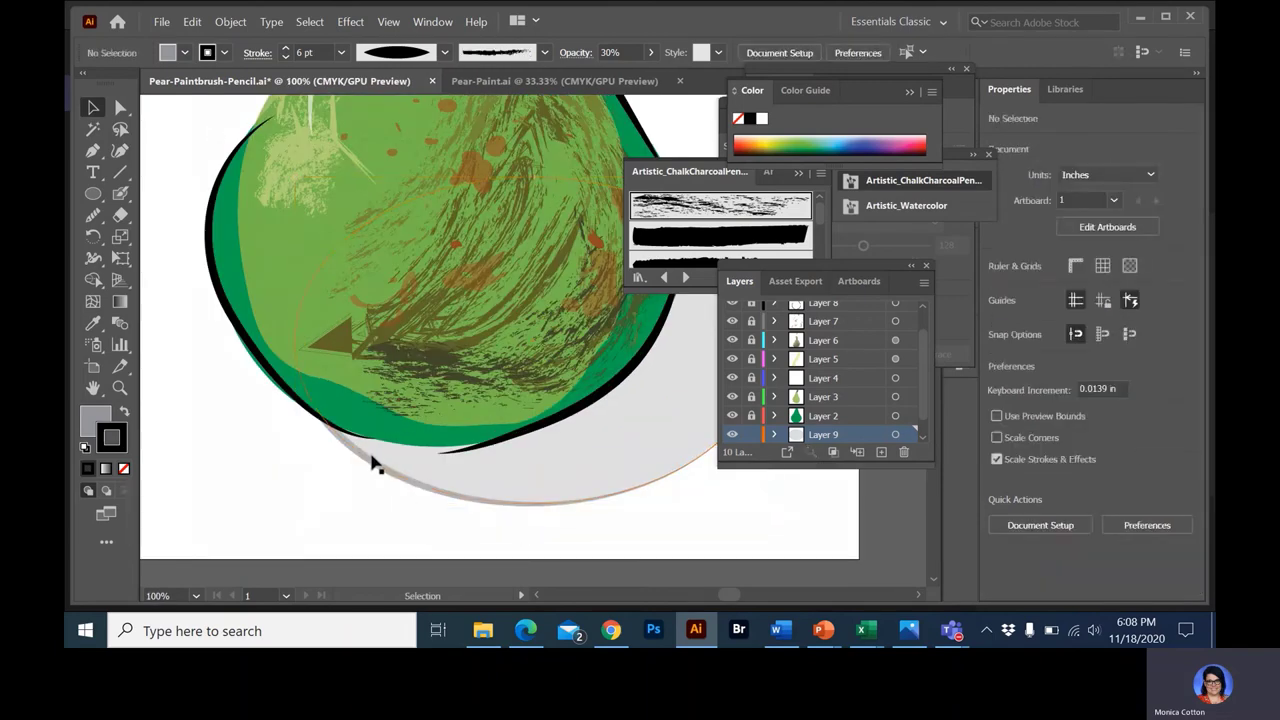
Save the pear illustration under its existing file name
{"action": "key", "text": "ctrl+minus"}
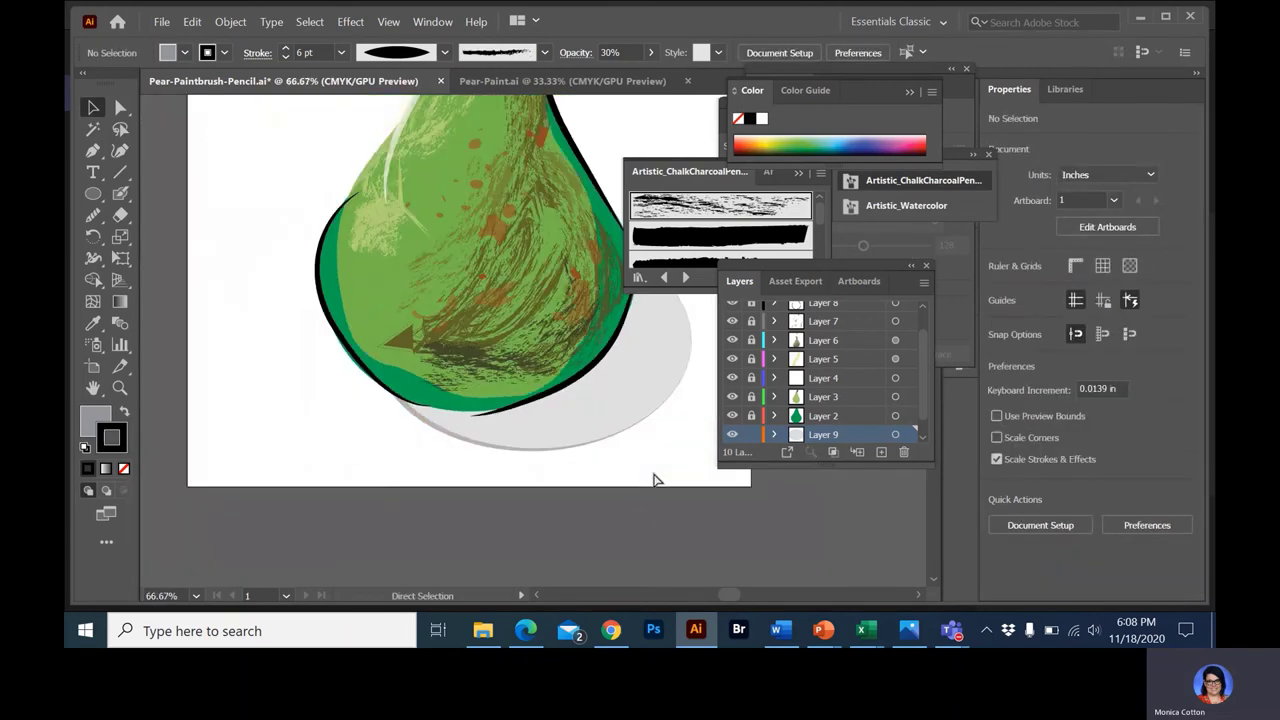
{"action": "key", "text": "ctrl+minus"}
{"action": "key", "text": "ctrl+minus"}
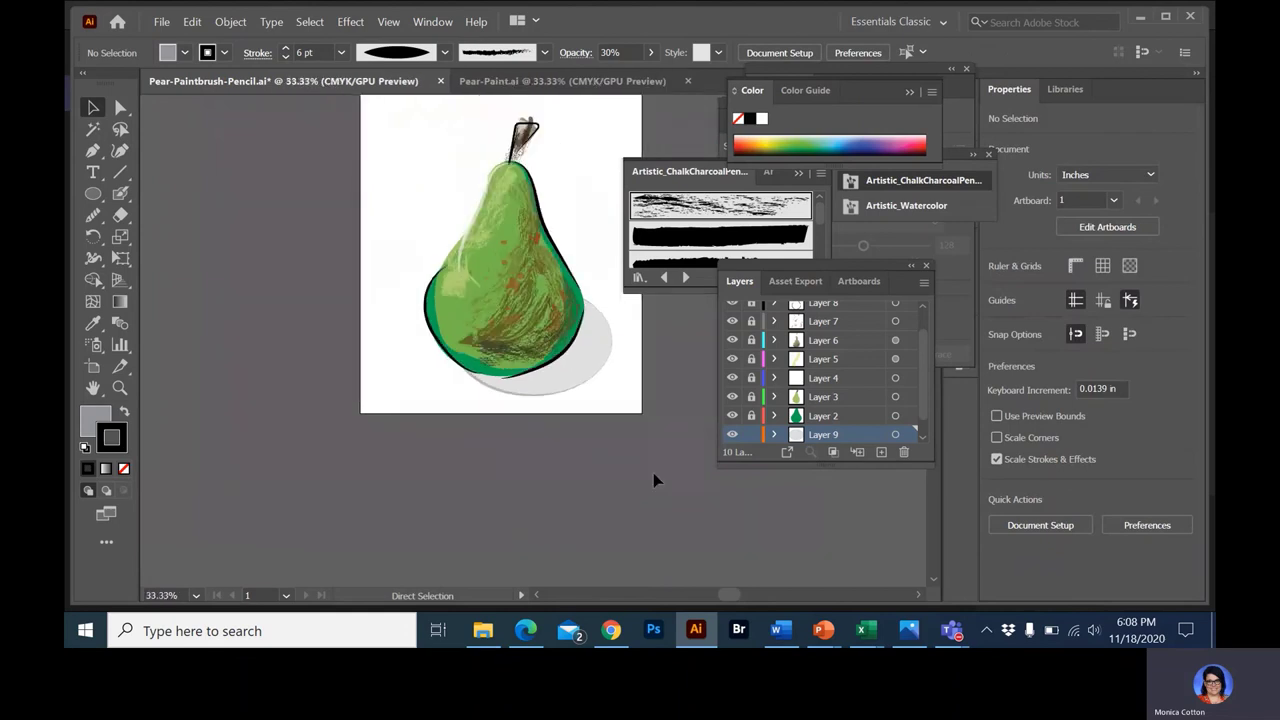
{"action": "key", "text": "ctrl+s"}
{"action": "key", "text": "ctrl+minus"}
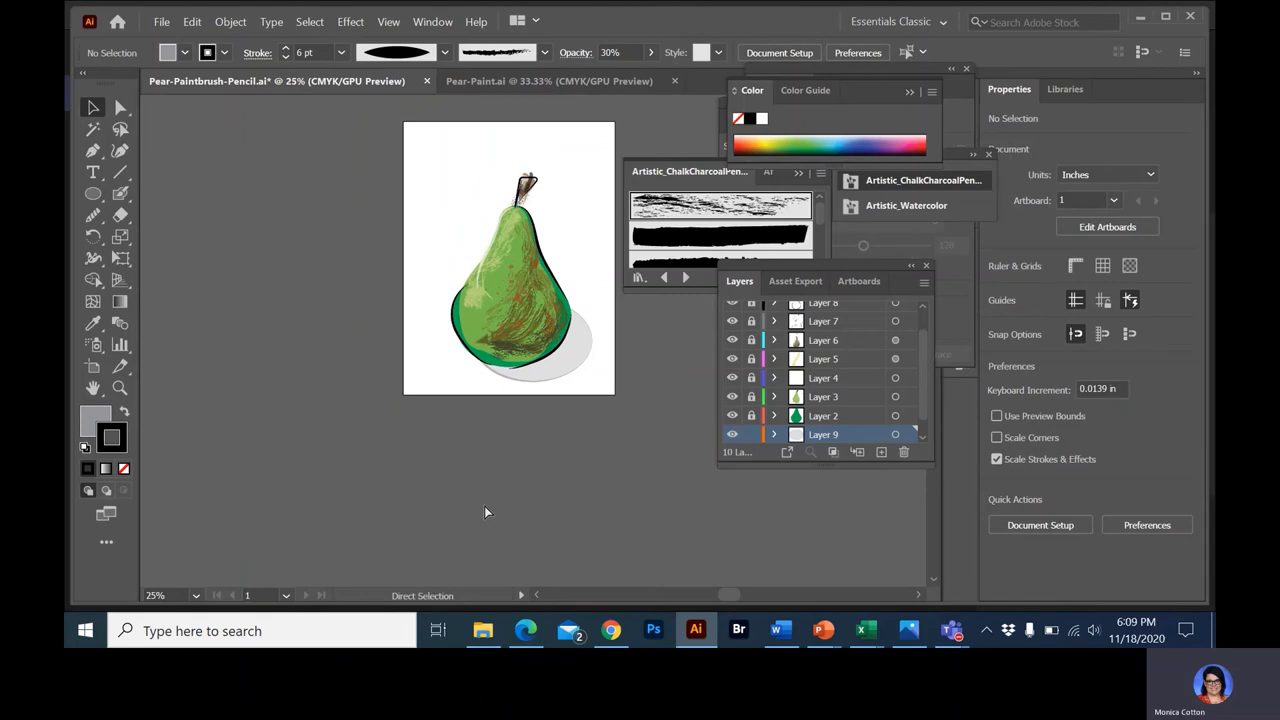